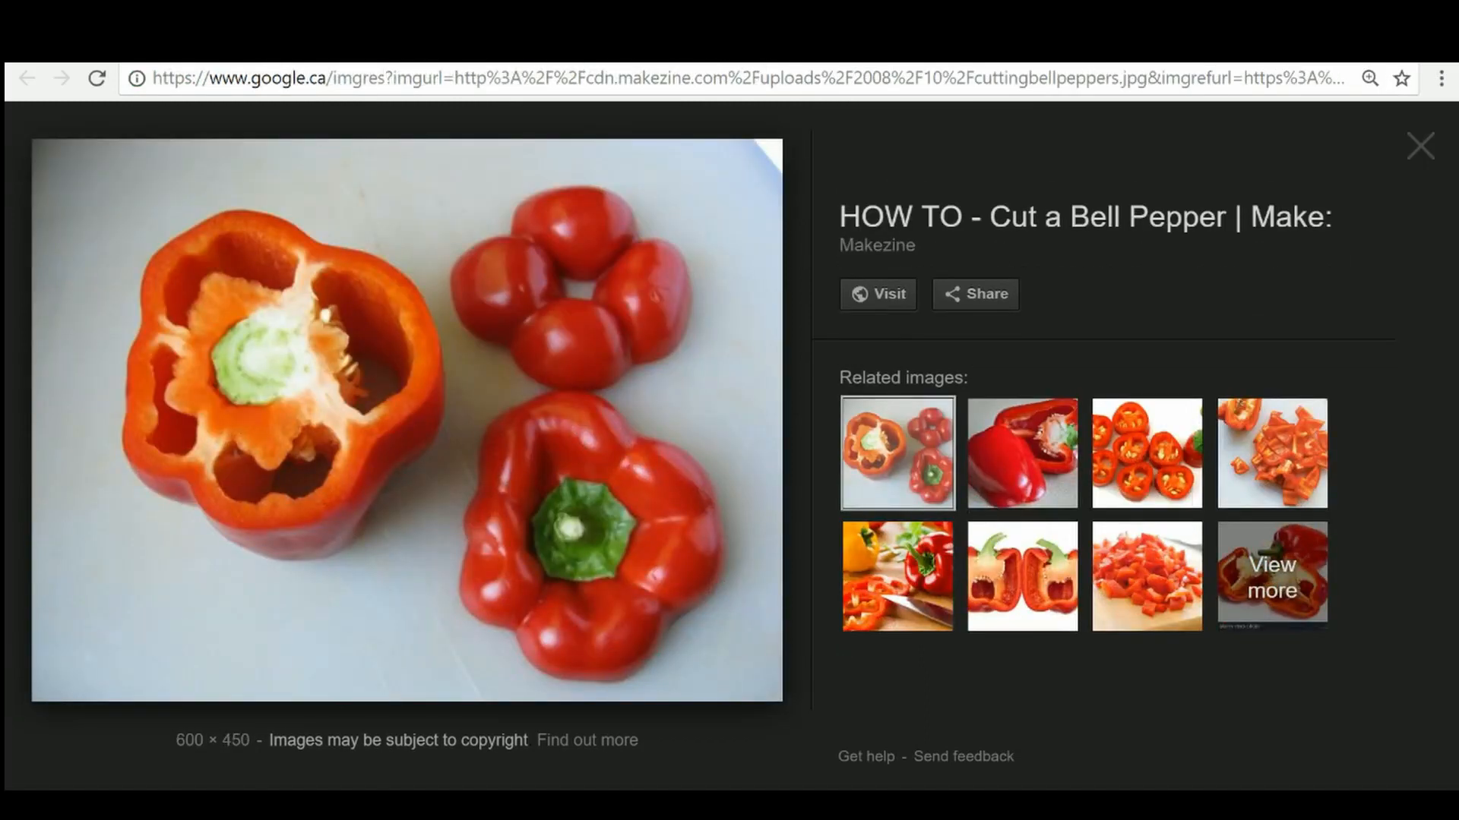
Look through the bell pepper image search results for usable modelling references
click(351, 47)
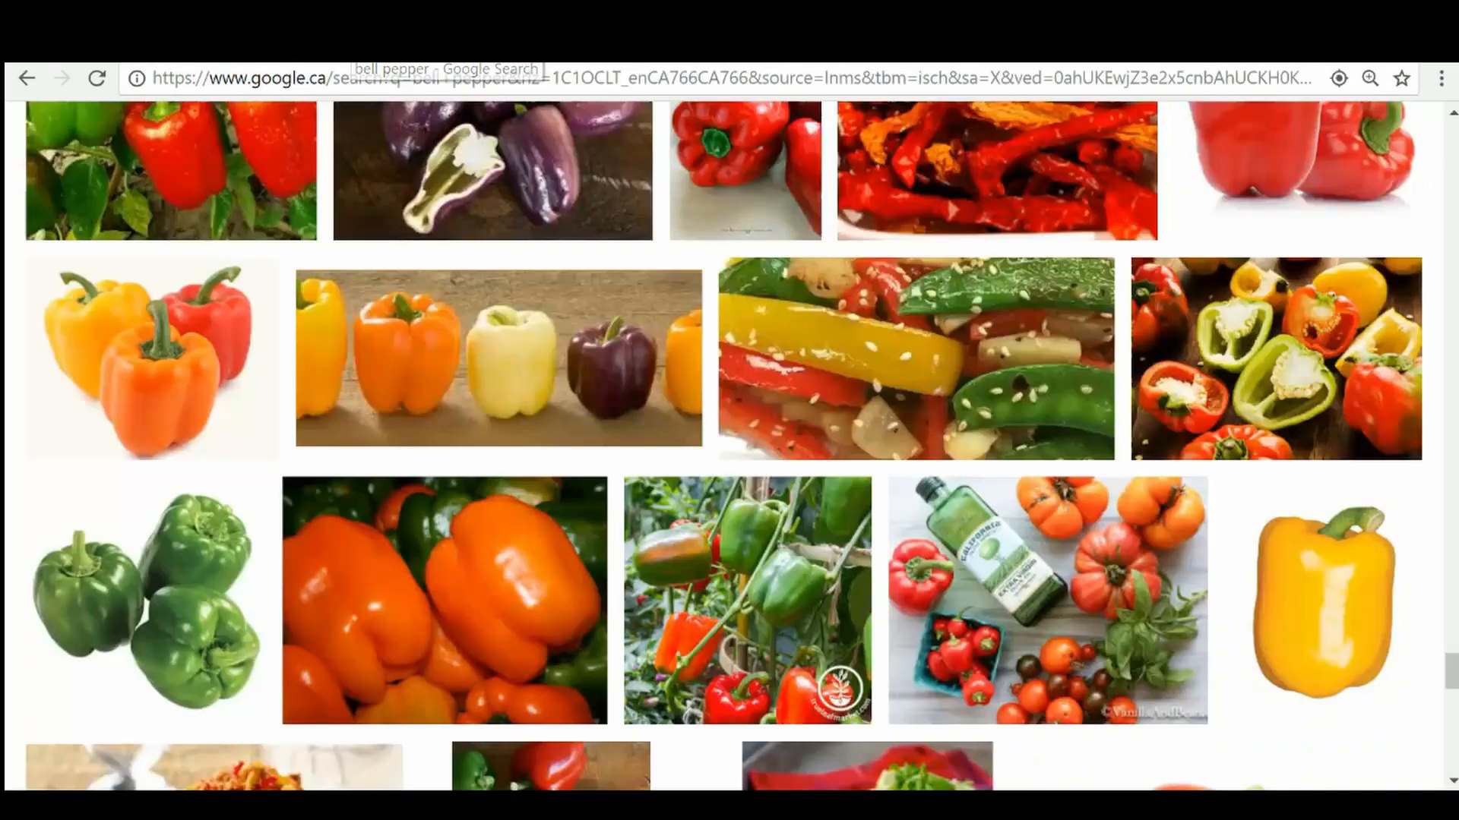
scroll(445, 471, down, 3)
scroll(444, 471, down, 8)
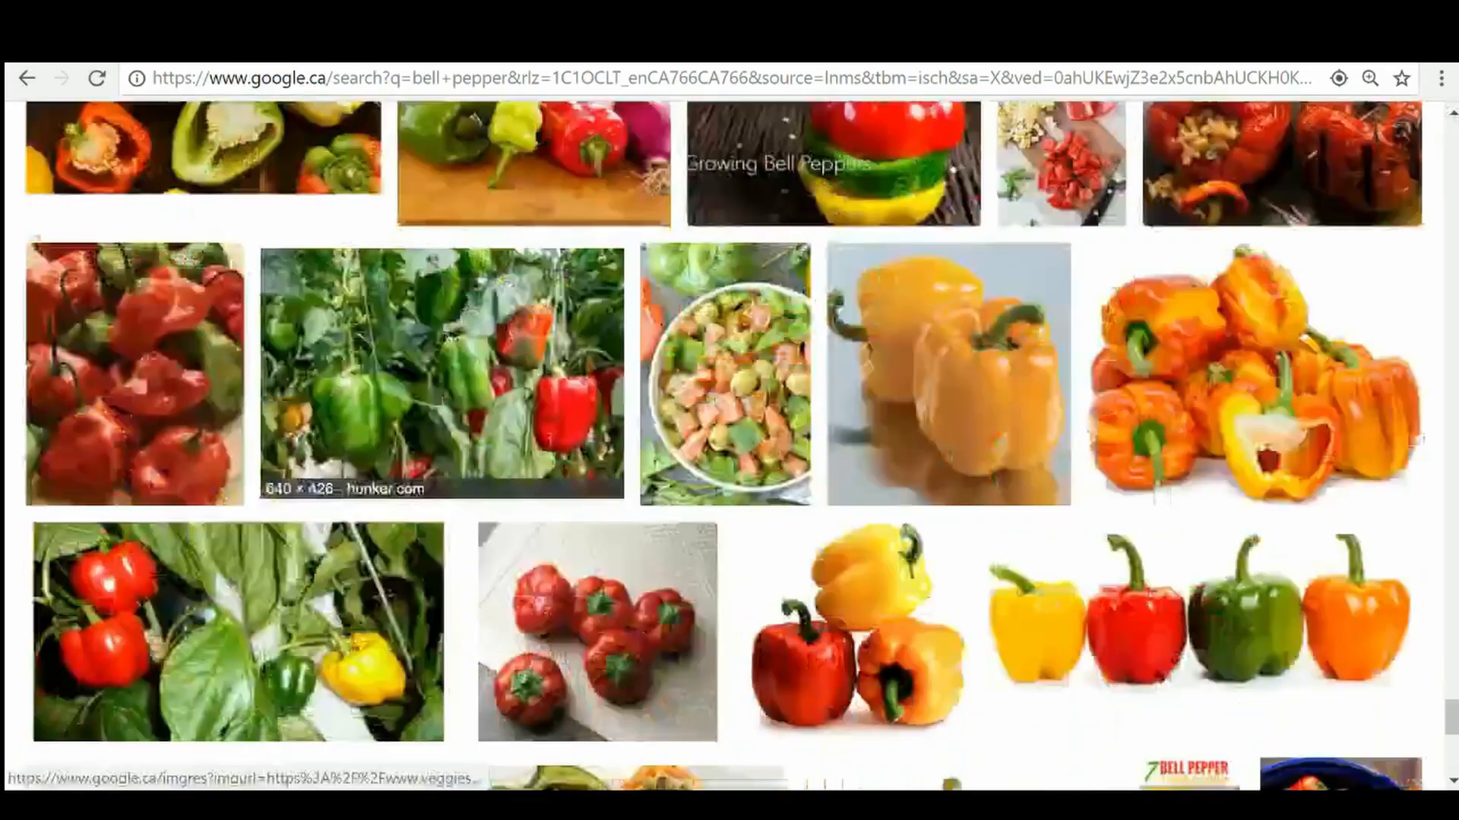
scroll(790, 426, down, 5)
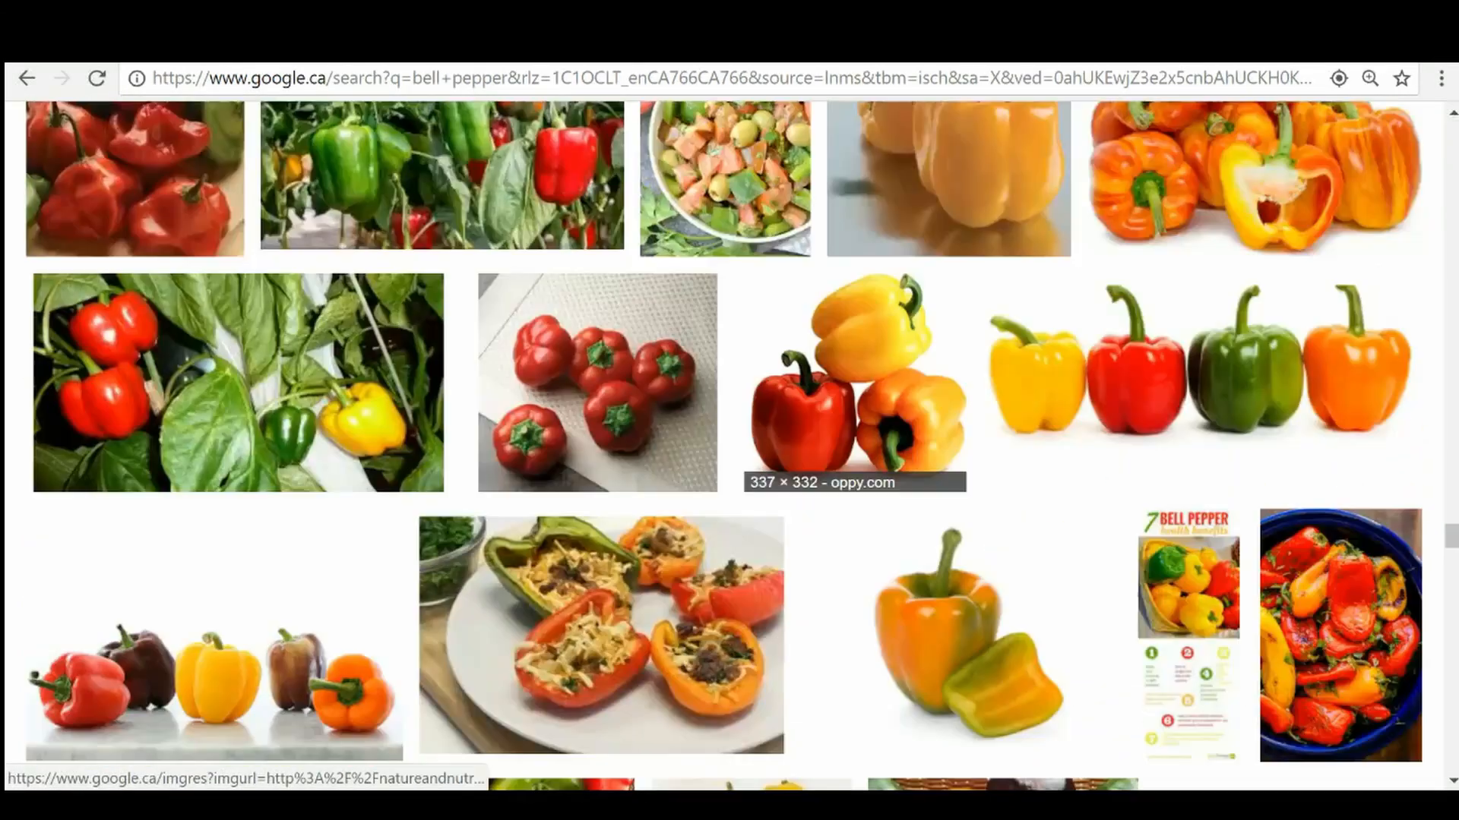
scroll(790, 425, up, 10)
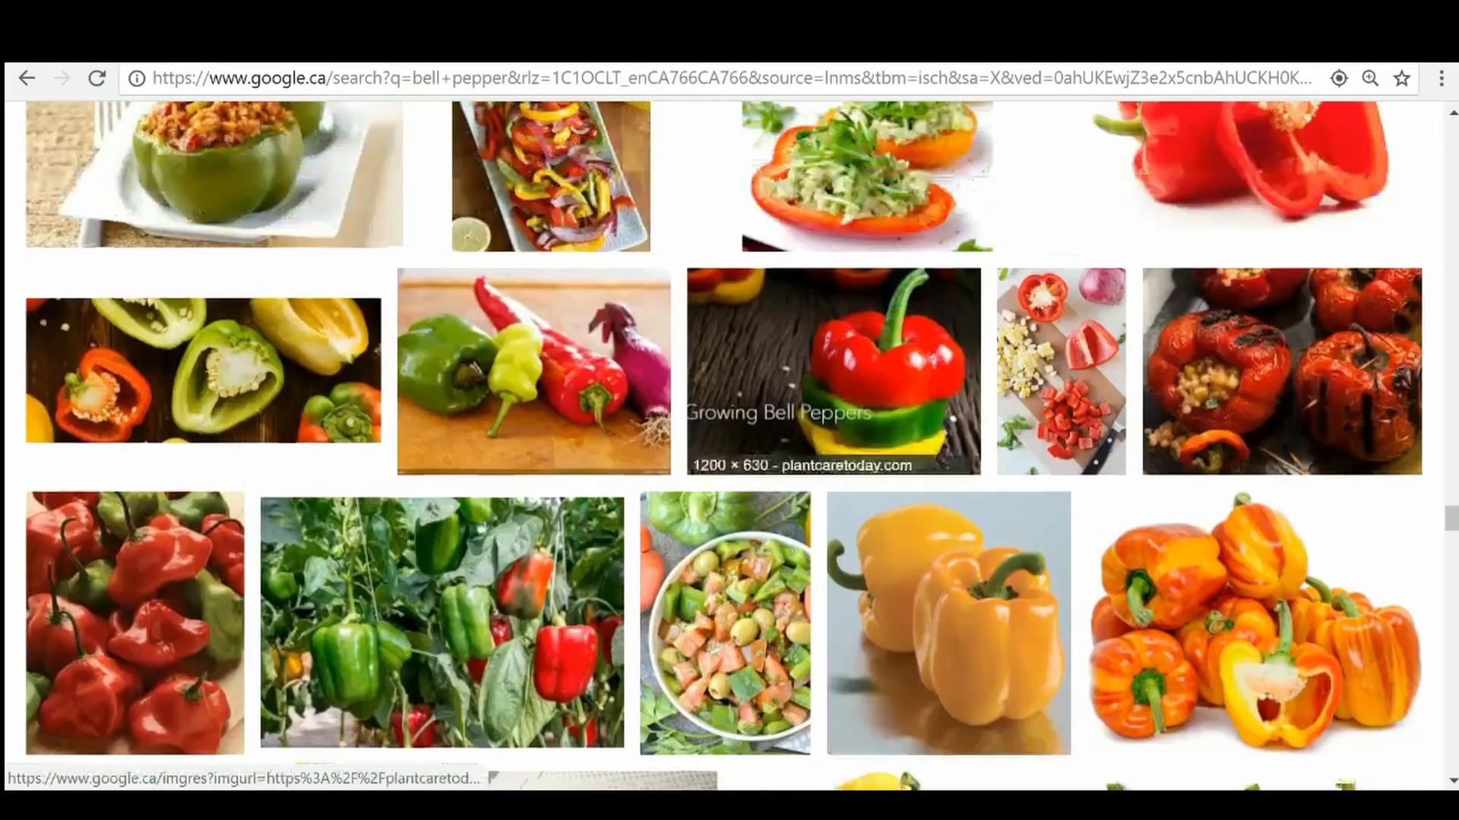
scroll(1254, 592, up, 2)
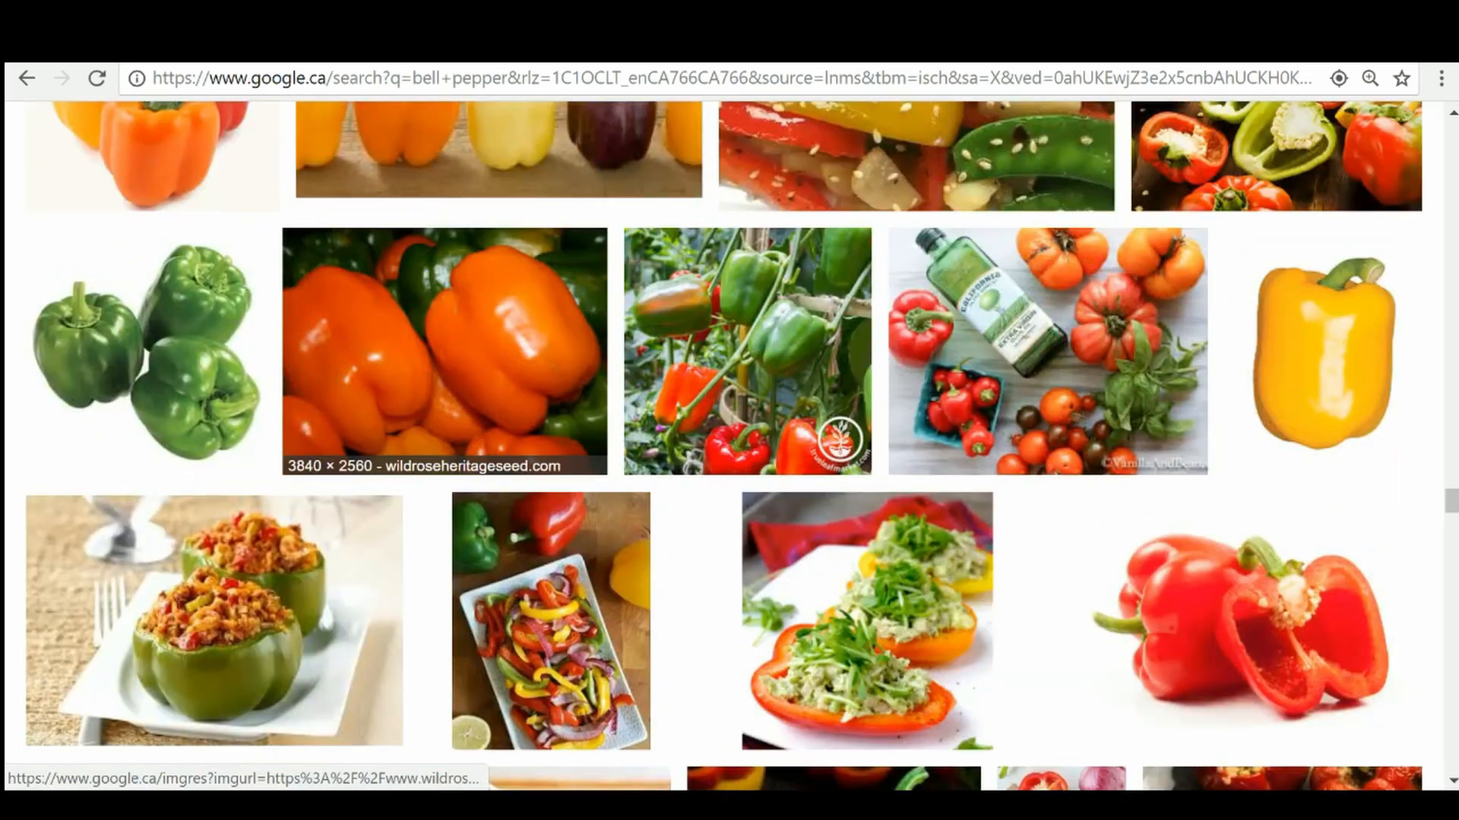
scroll(790, 426, up, 2)
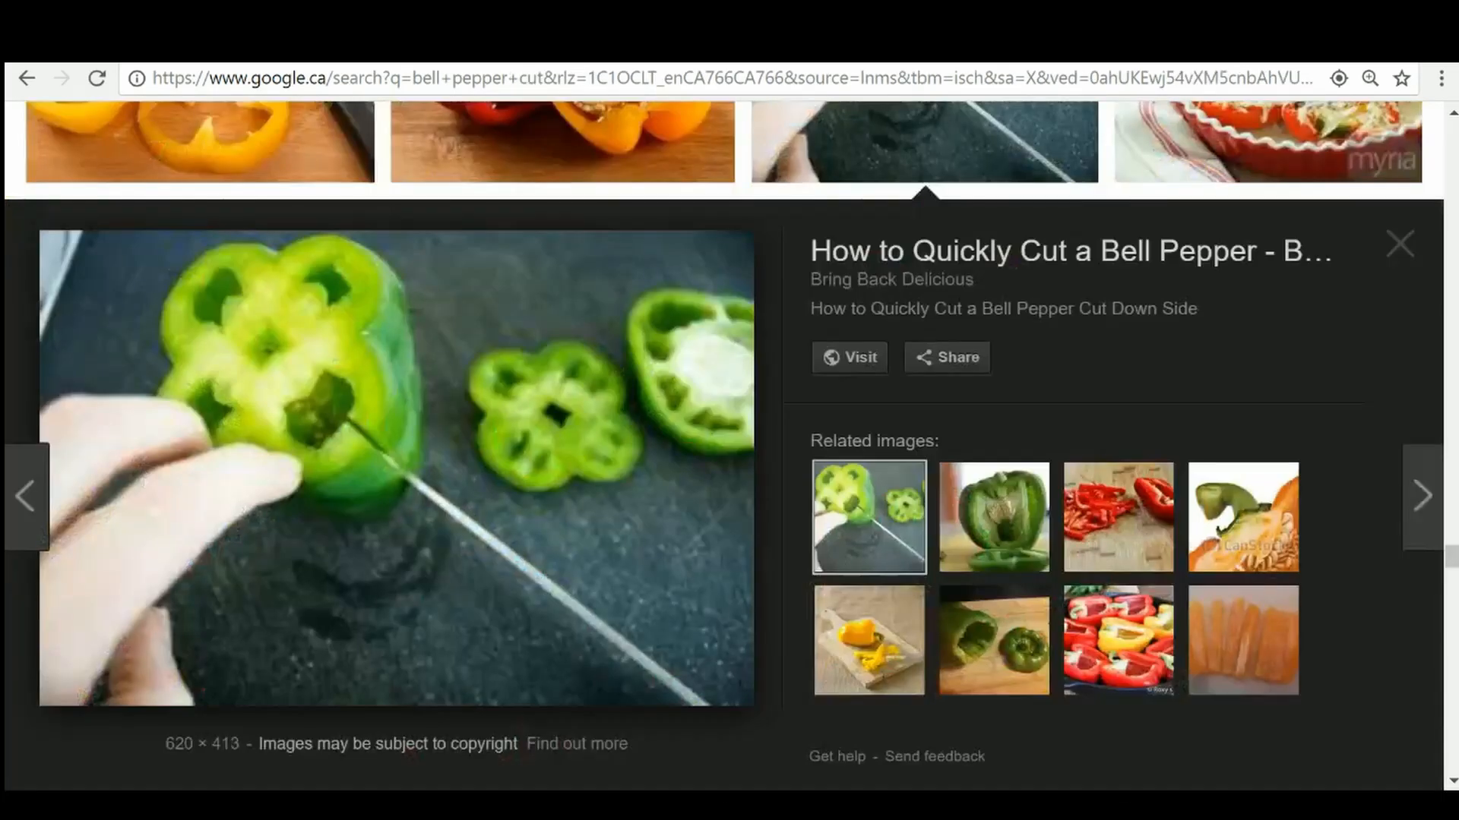
Compare the opened photos of peppers cut in half, including the 123rf image of a sweet red bell pepper
key(ctrl+Tab)
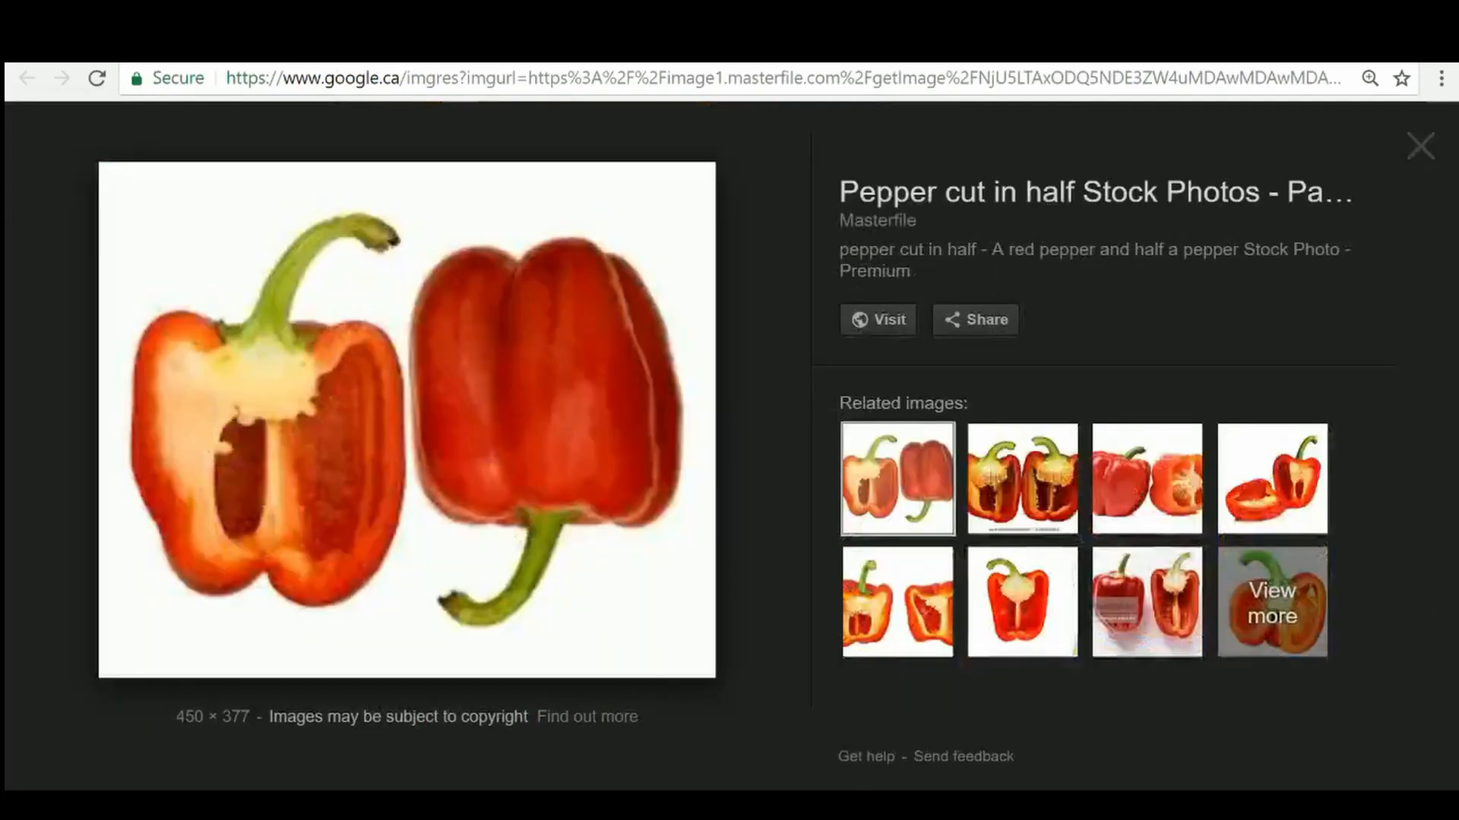
key(ctrl+Tab)
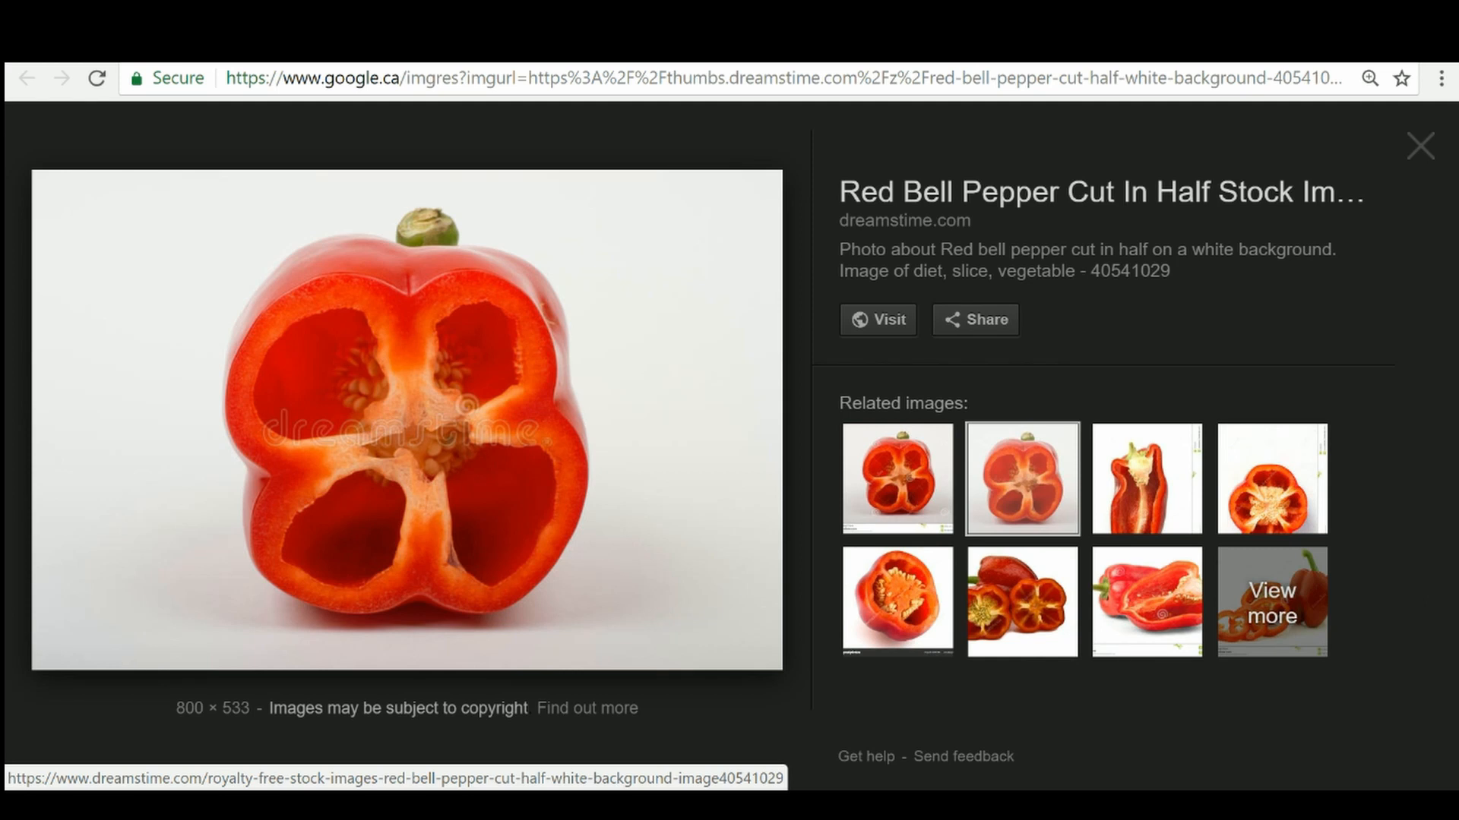
key(ctrl+Tab)
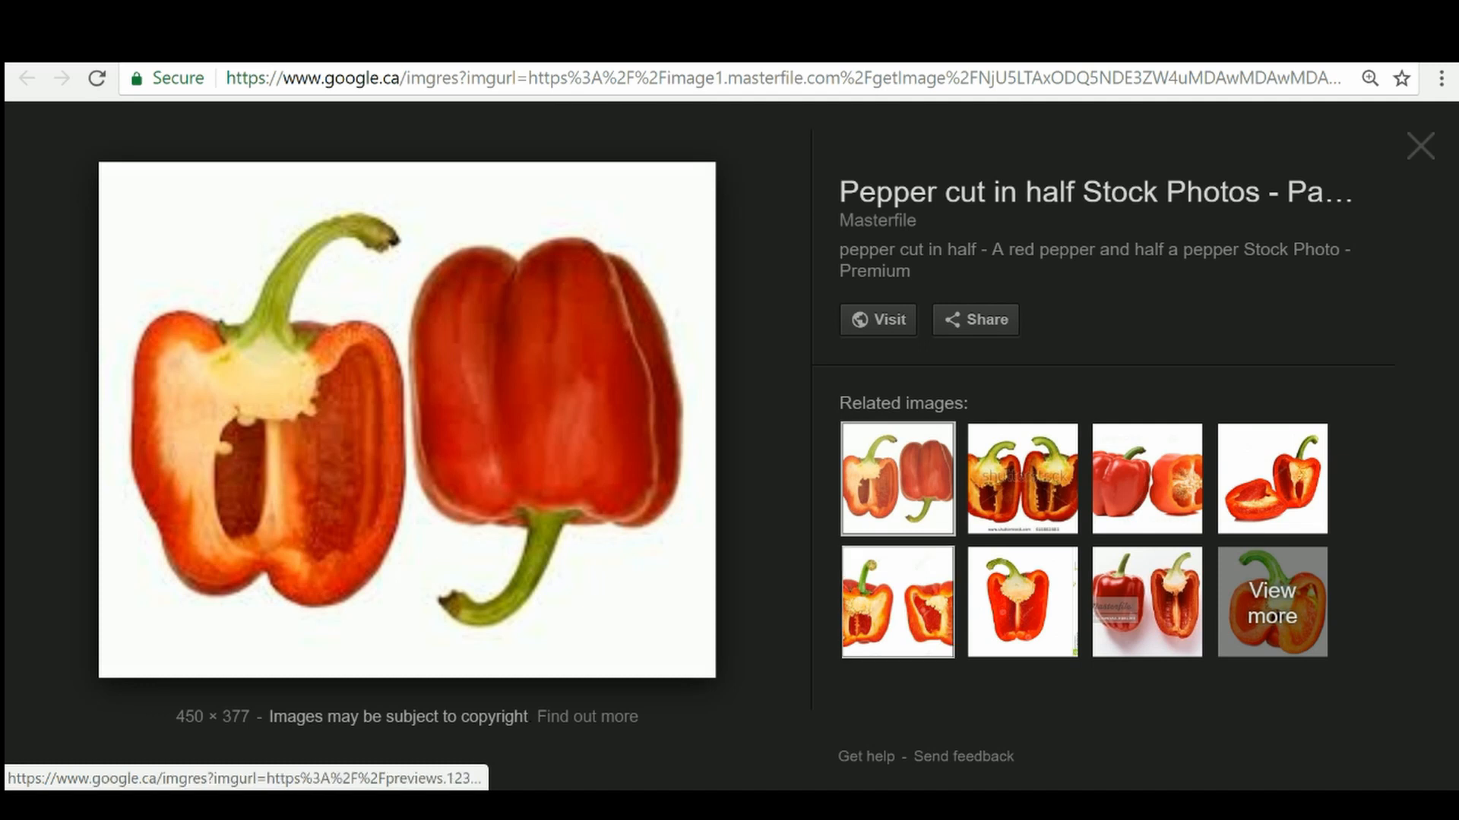
click(898, 601)
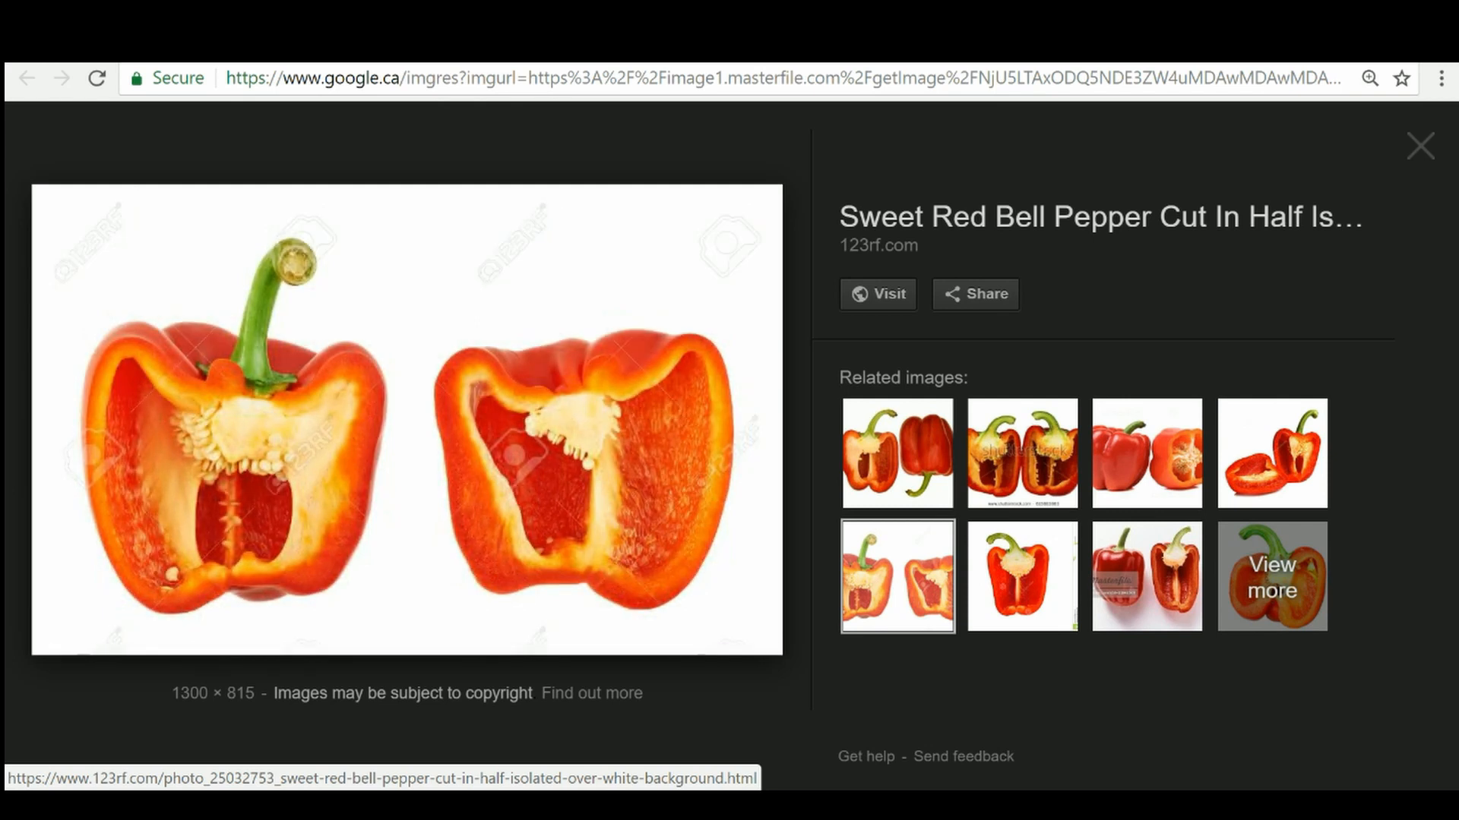
click(1021, 575)
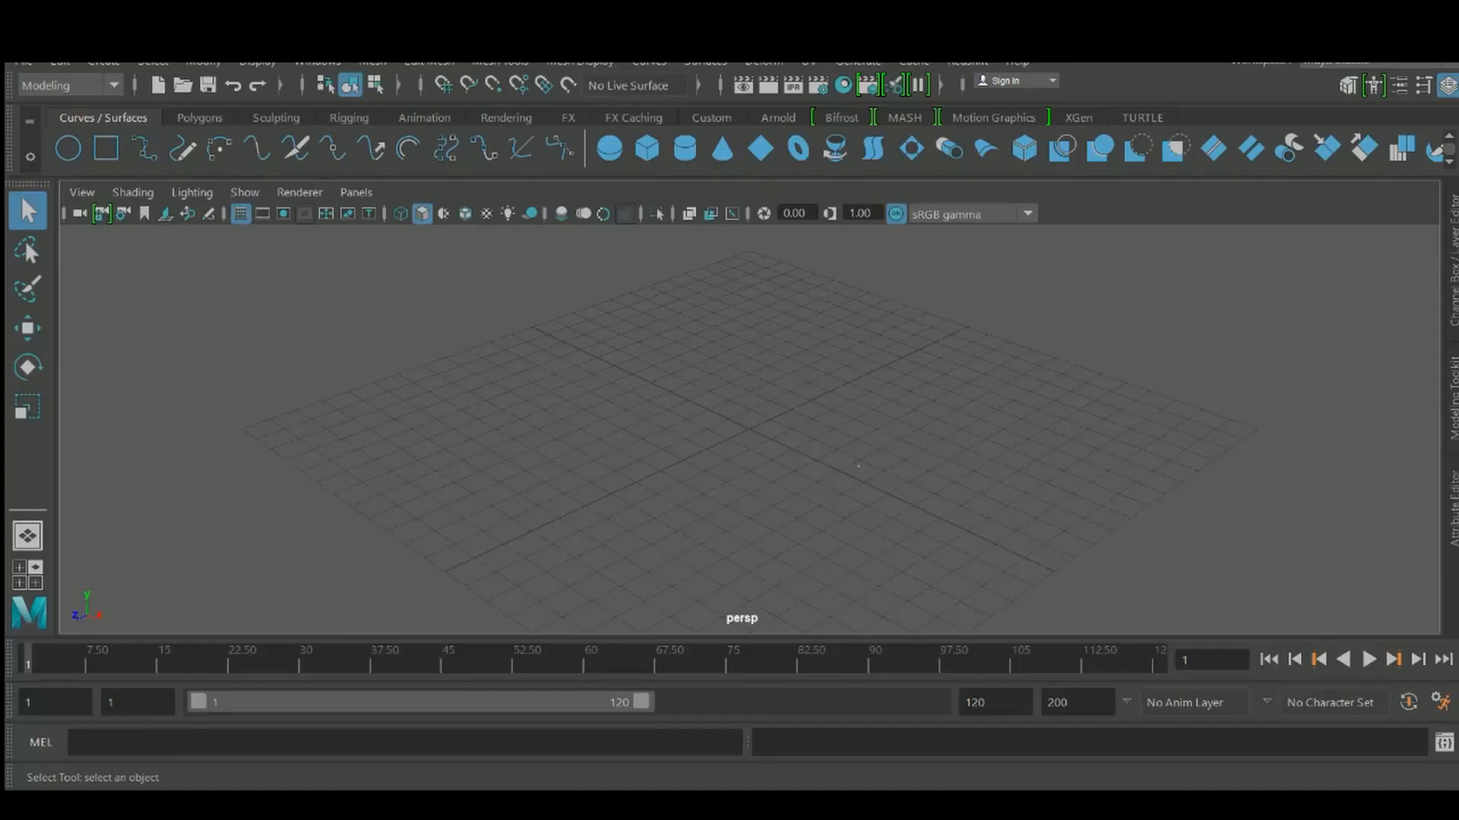
Switch to Maya and import images.jpg from the Bell_Papper folder as an image plane in the front view
scroll(749, 430, down, 1)
alt+drag(749, 430, 783, 396)
key(space)
key(space)
key(space)
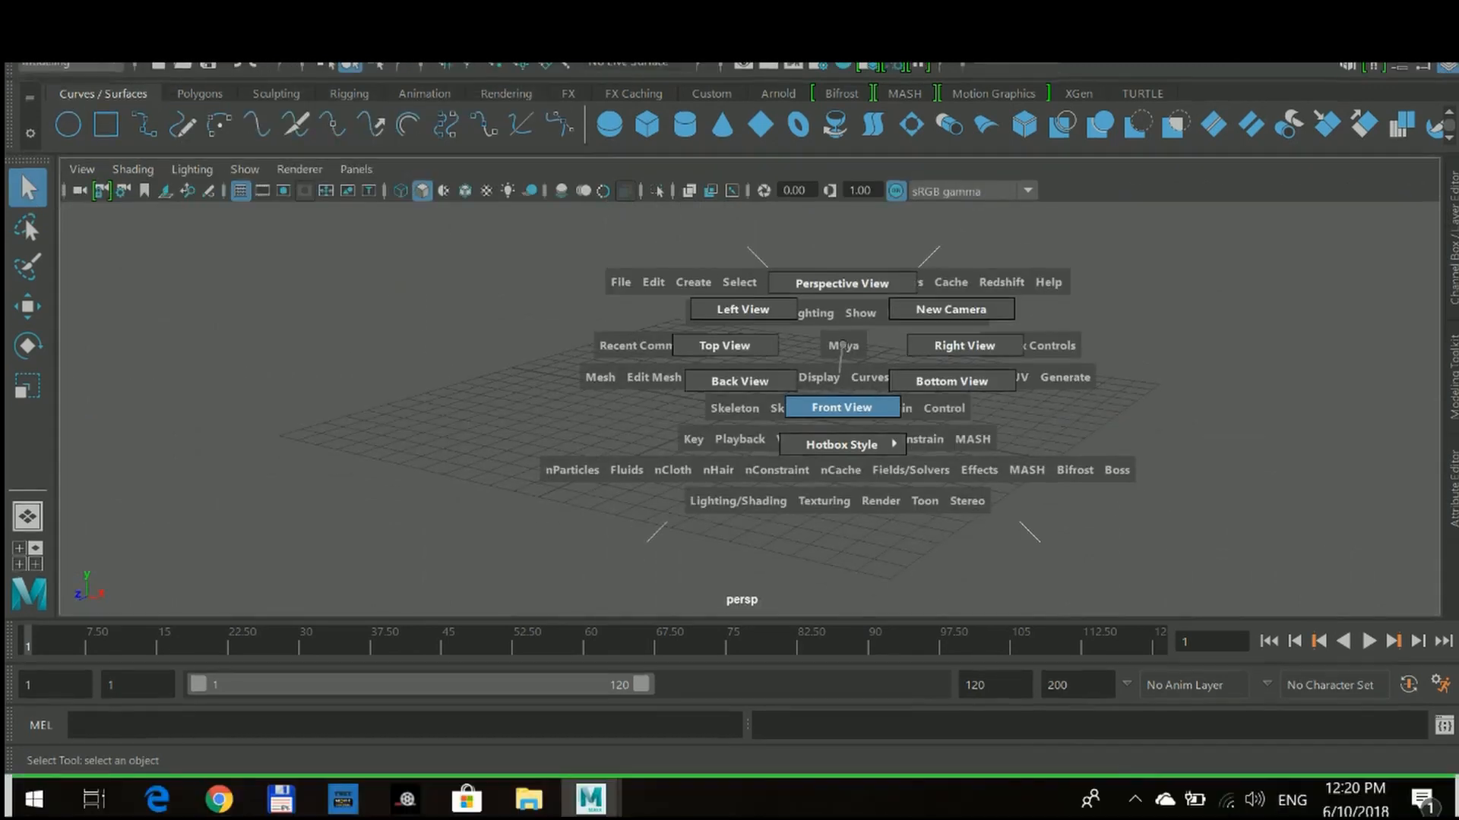
drag(840, 373, 840, 379)
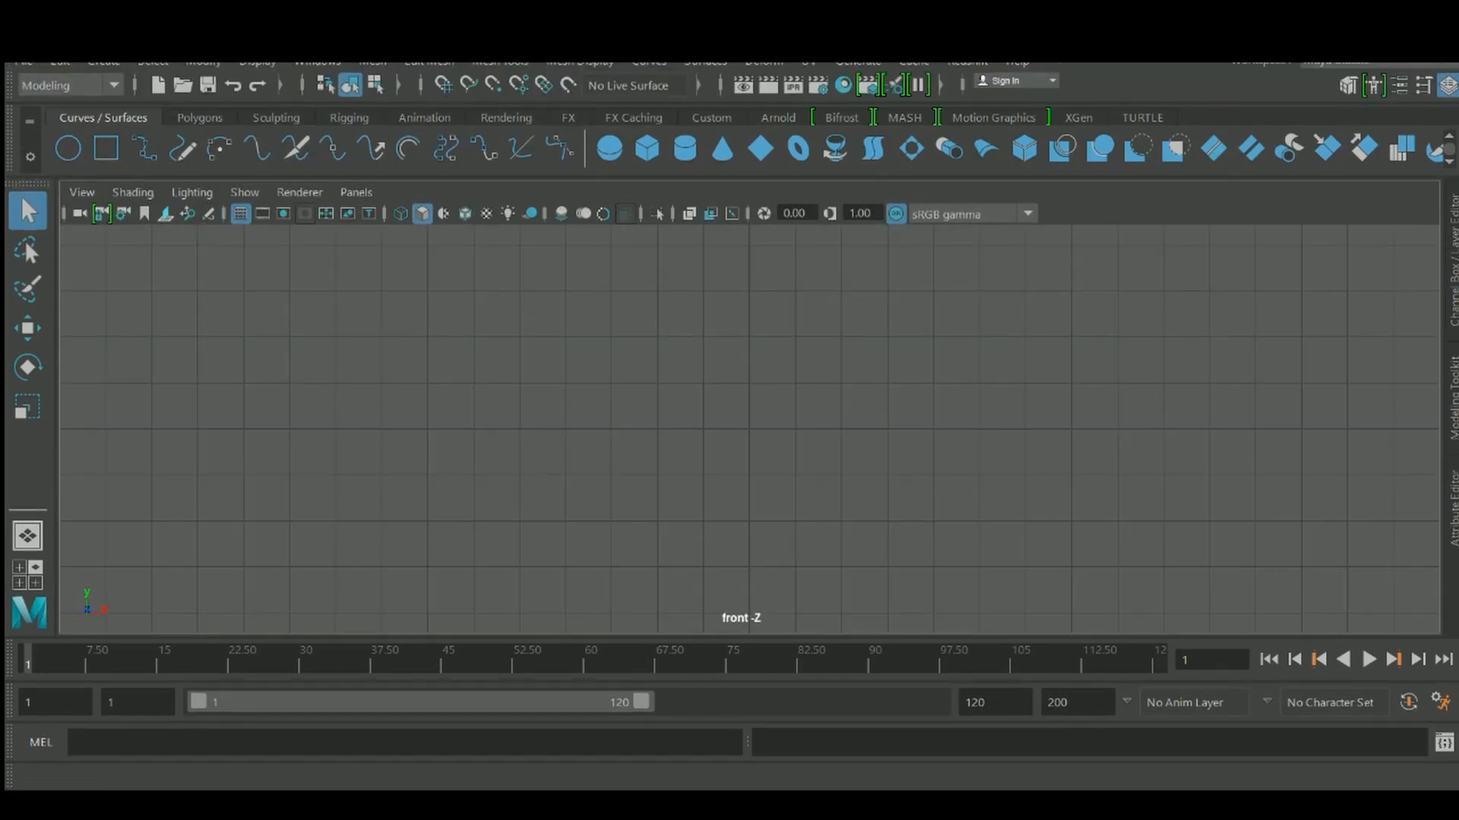
click(165, 214)
double_click(270, 197)
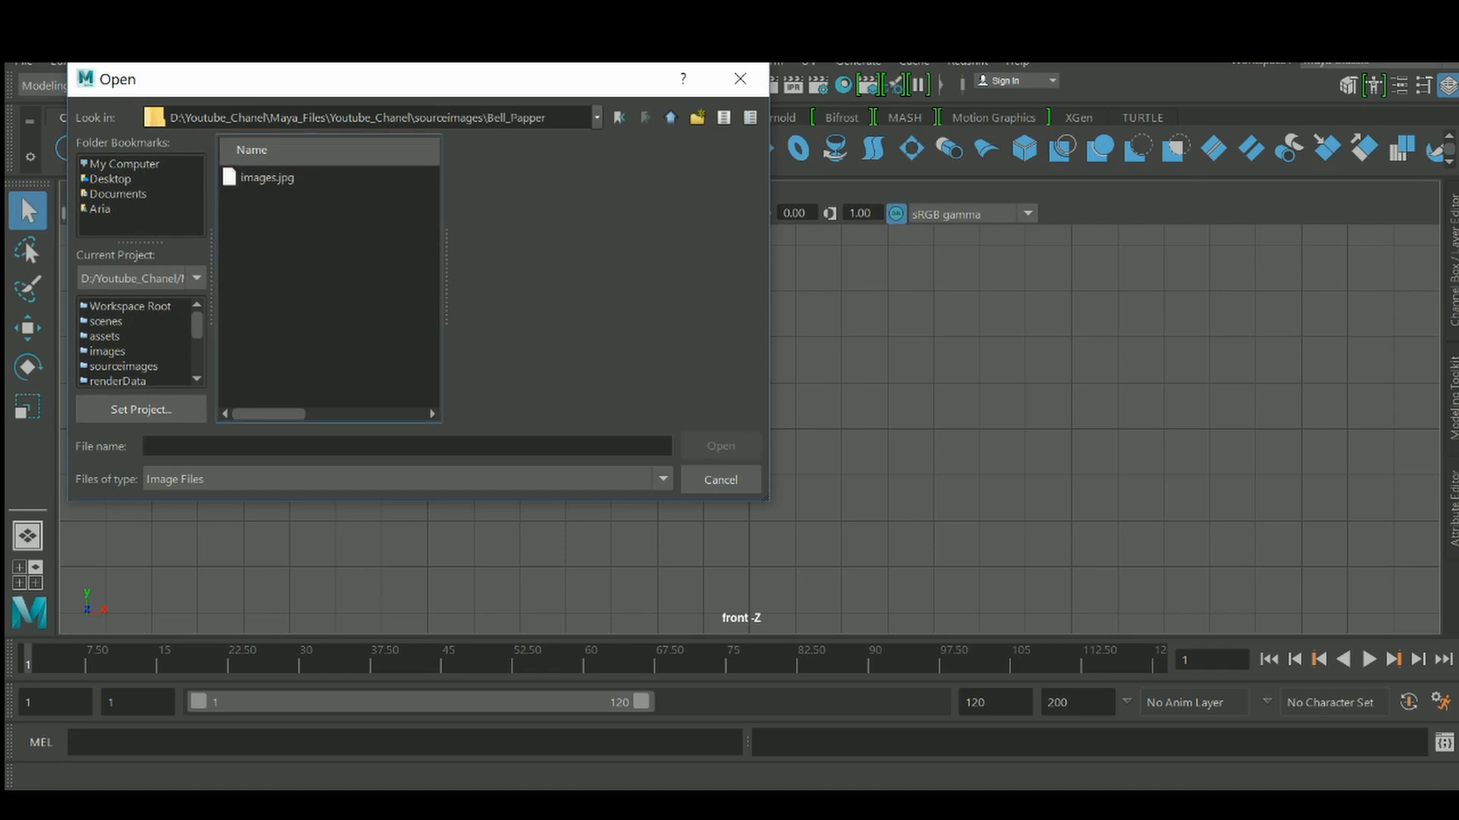
click(266, 177)
click(721, 446)
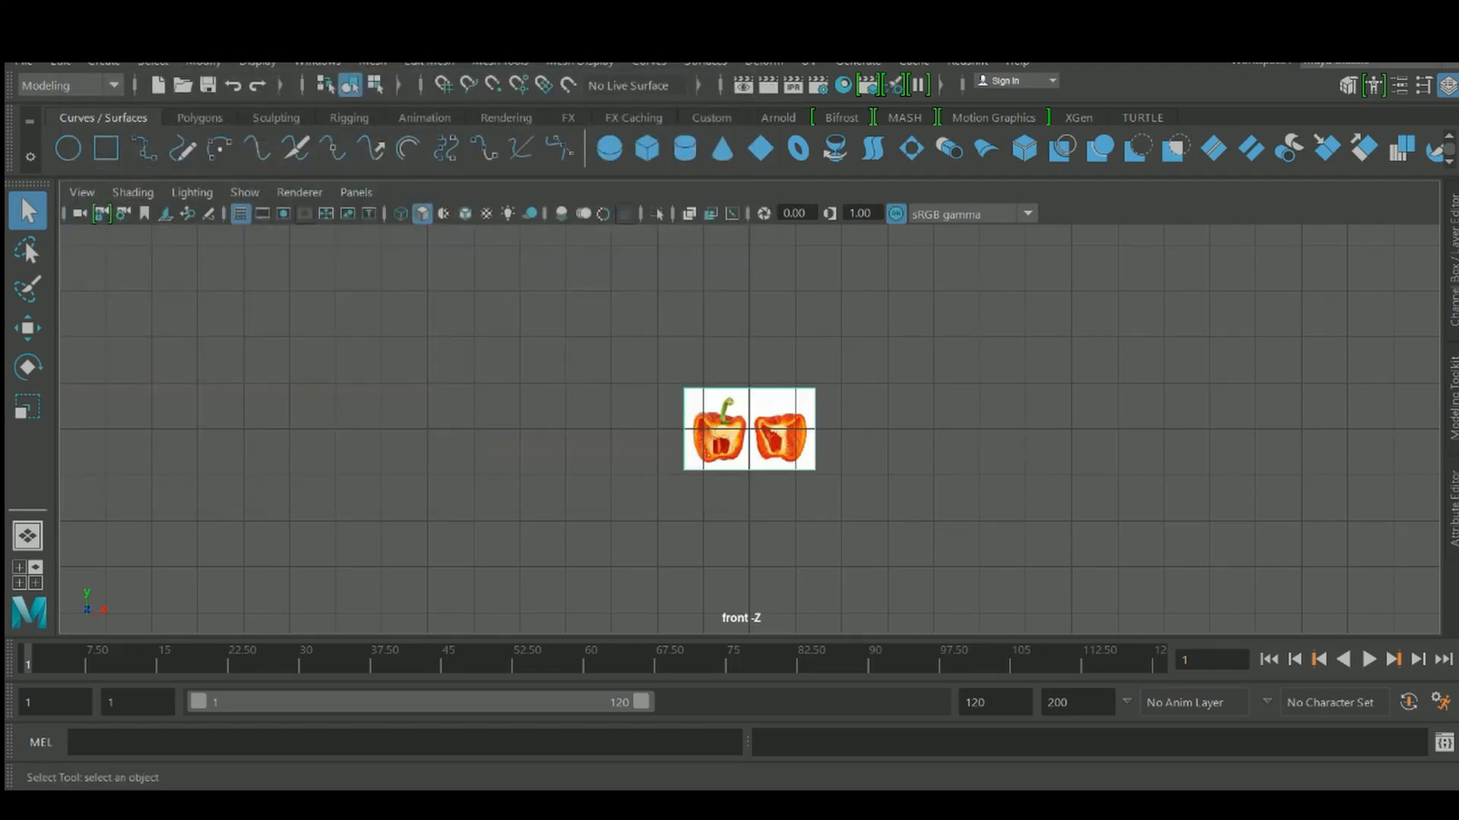
Enlarge the pepper image plane and move it about 1.434 in X and 1.452 in Y, centring the stemmed pepper half over the origin
key(space)
drag(743, 407, 743, 376)
mouse_move(730, 456)
alt+mouse_down()
mouse_move(812, 456)
mouse_move(744, 456)
mouse_move(847, 433)
mouse_move(839, 450)
mouse_move(741, 454)
alt+mouse_up()
key(r)
key(w)
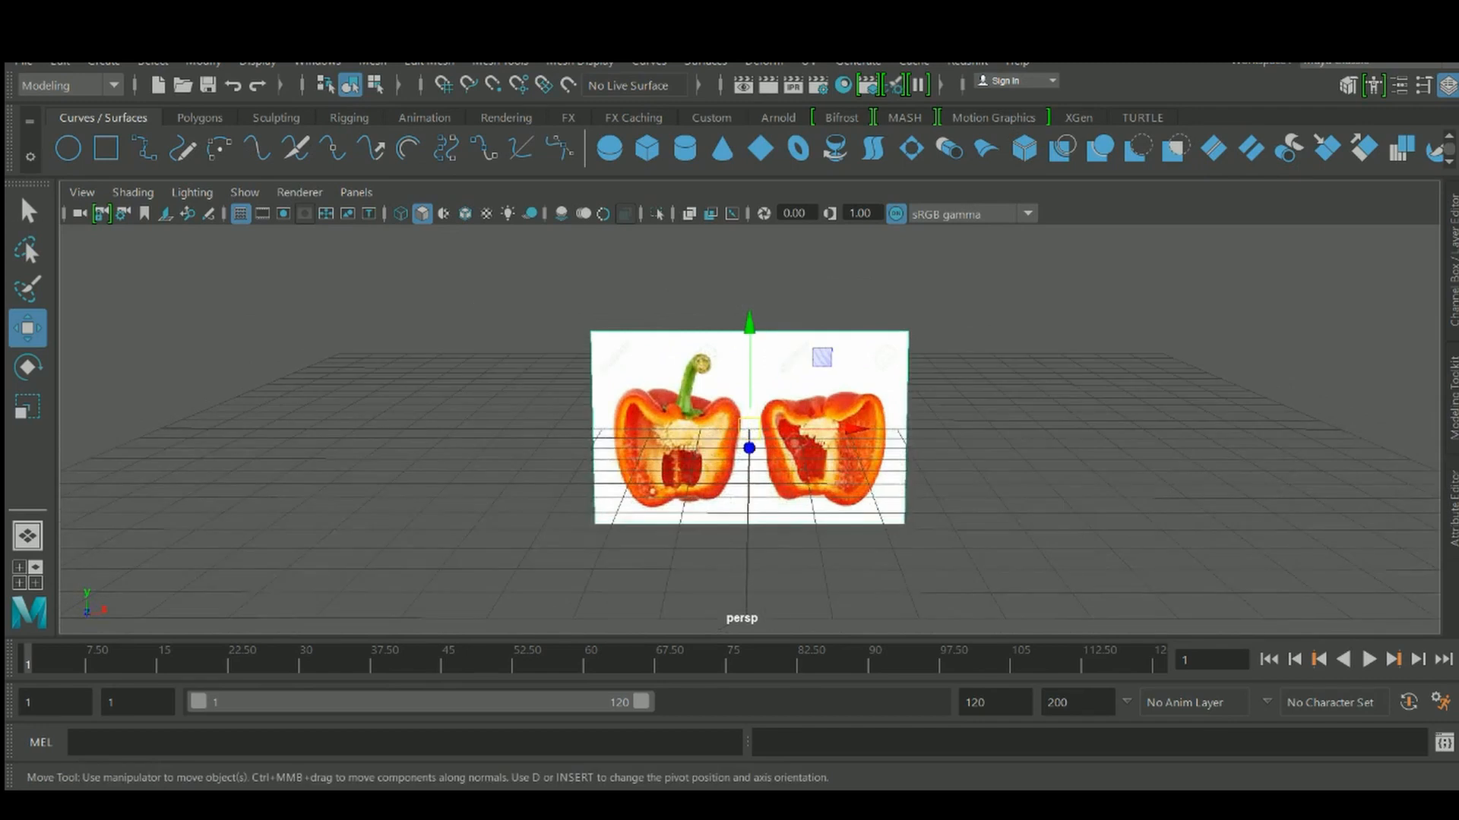
drag(855, 430, 921, 428)
drag(820, 323, 820, 250)
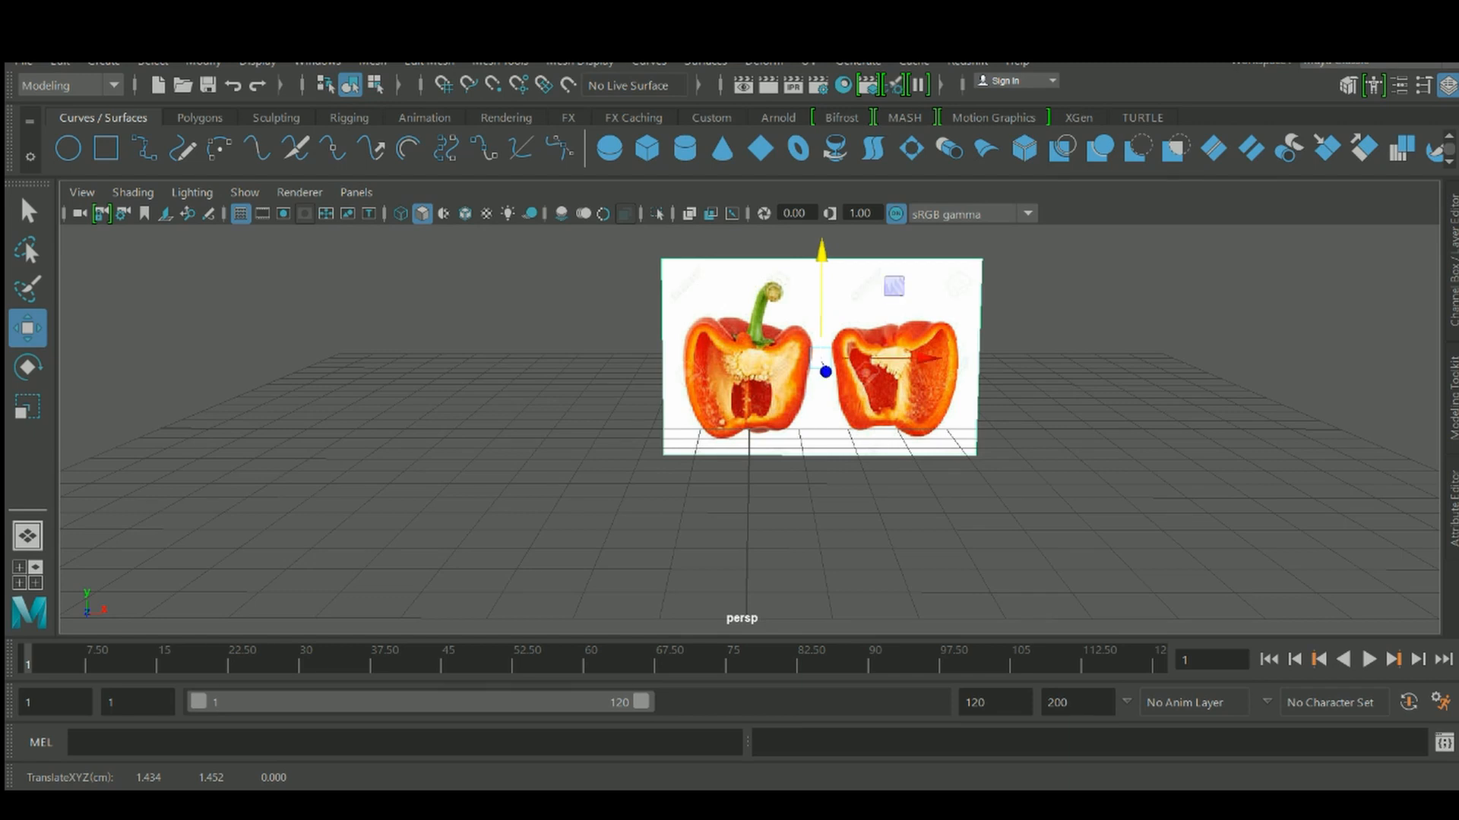
alt+drag(759, 350, 760, 304)
key(q)
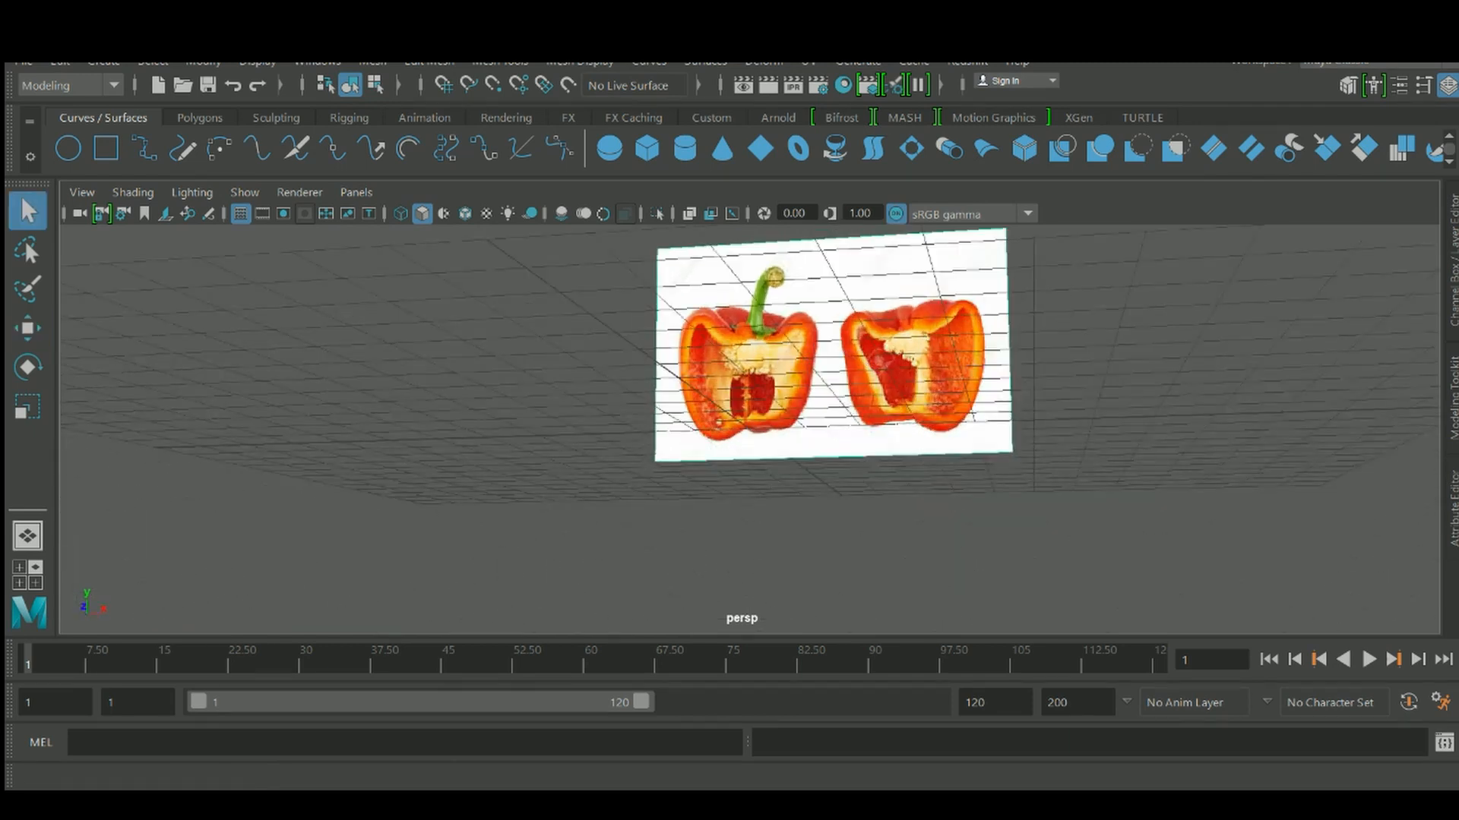
Start an EP curve in the front view, tracing the stemmed pepper half from its bottom centre around the lower right corner
click(143, 149)
key(space)
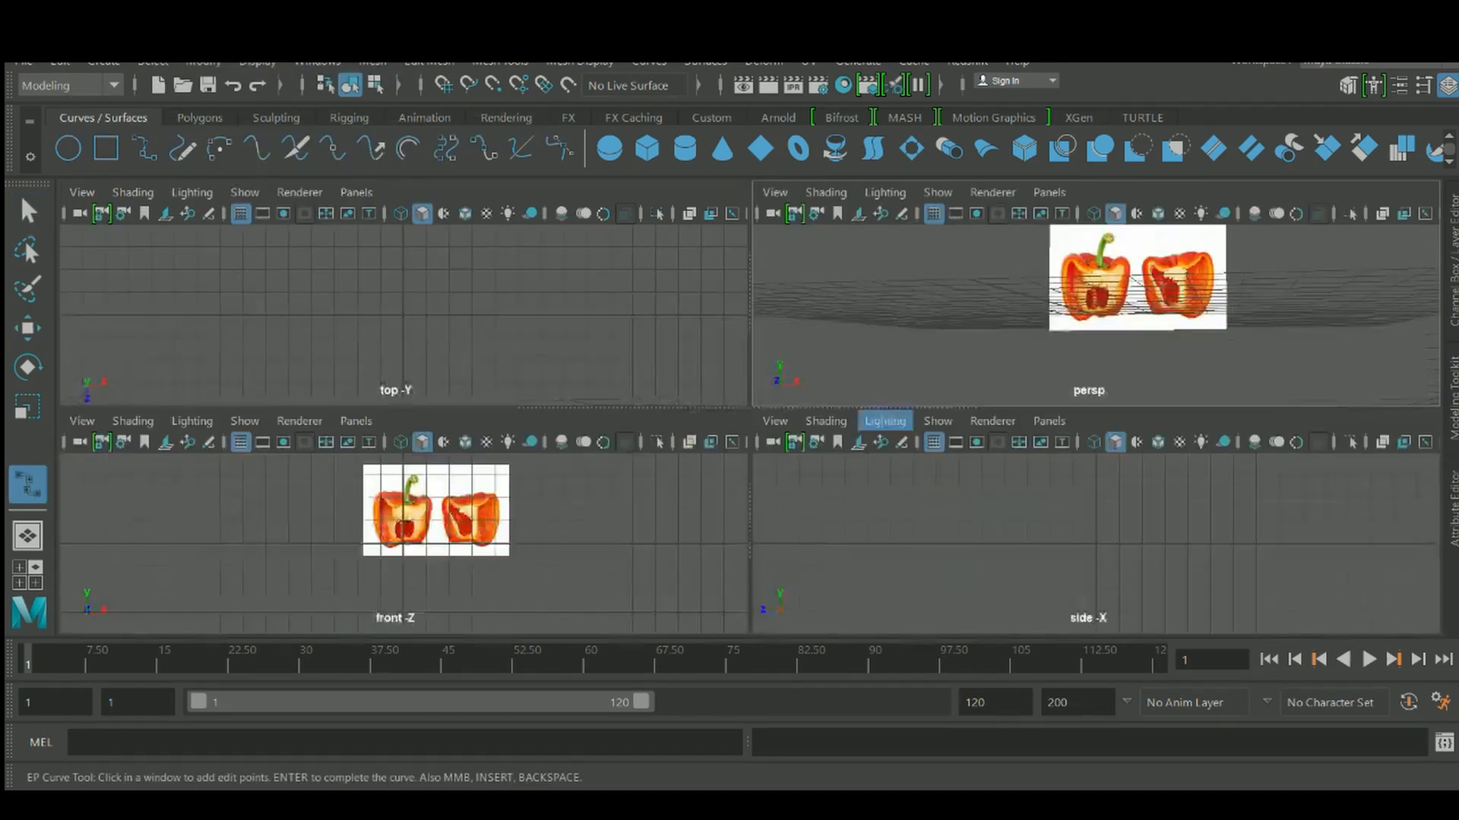
key(space)
drag(896, 372, 896, 420)
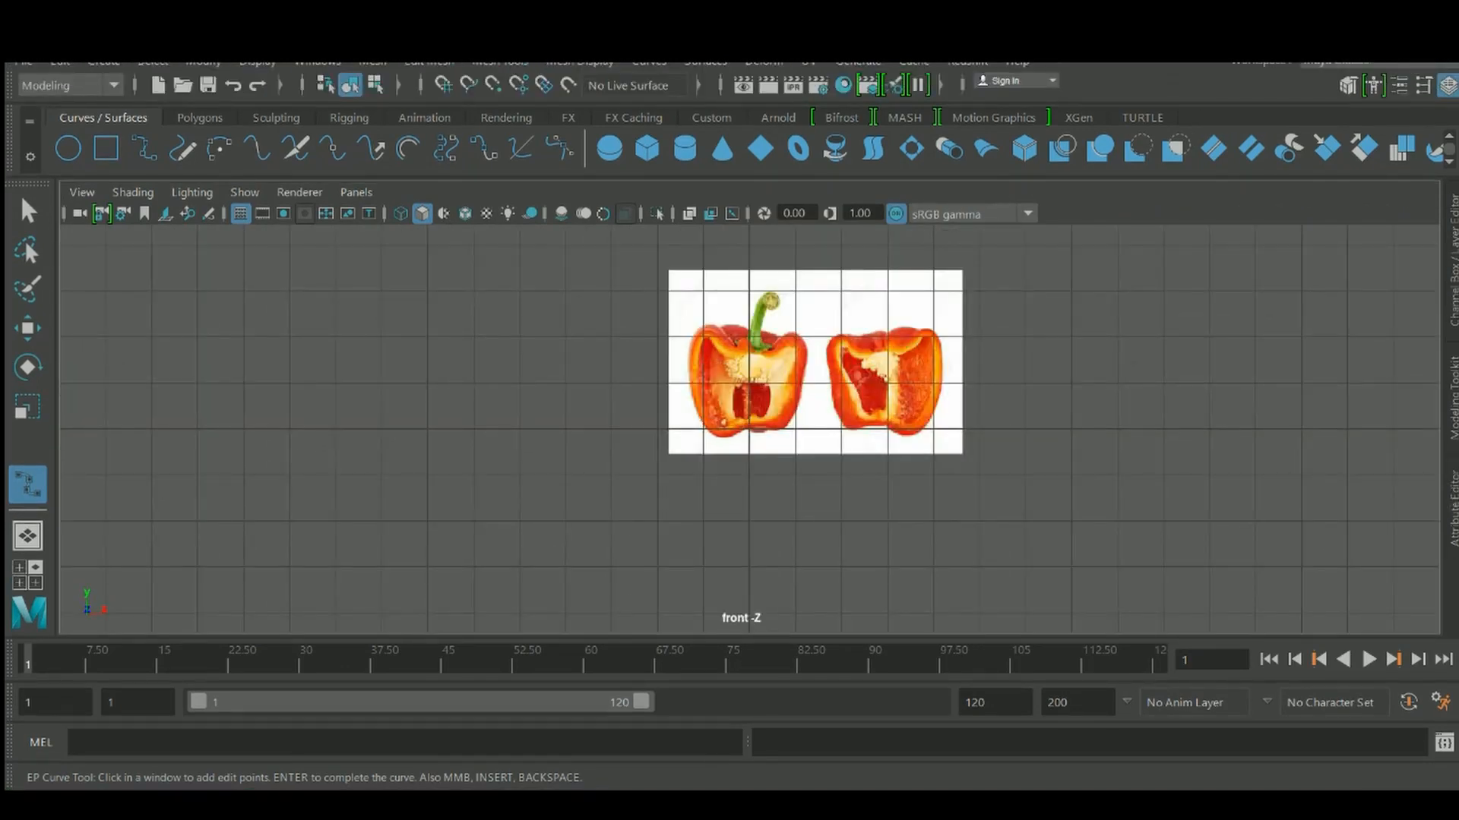
alt+drag(759, 349, 806, 357)
scroll(750, 429, up, 10)
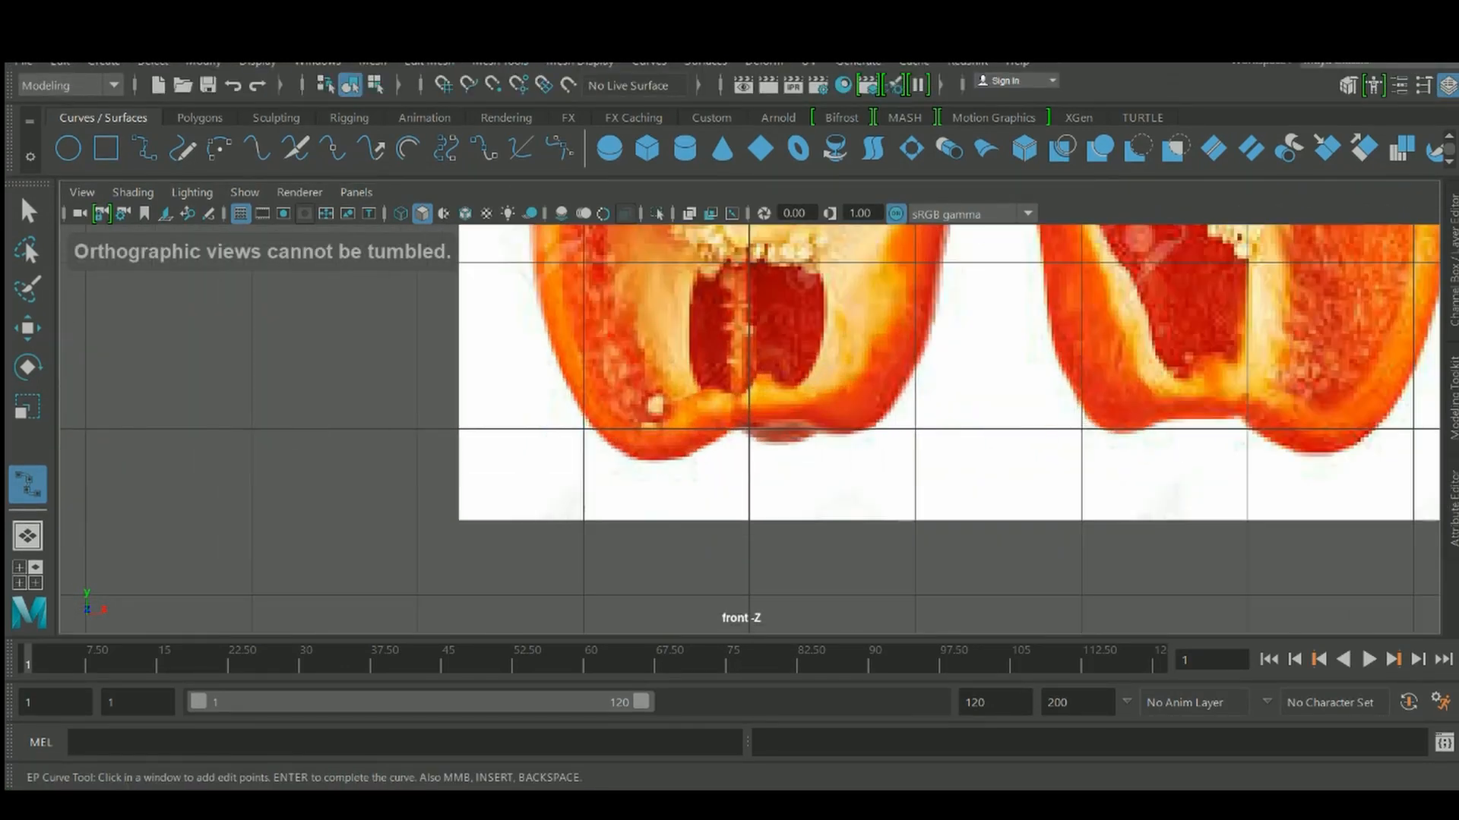
scroll(750, 428, down, 10)
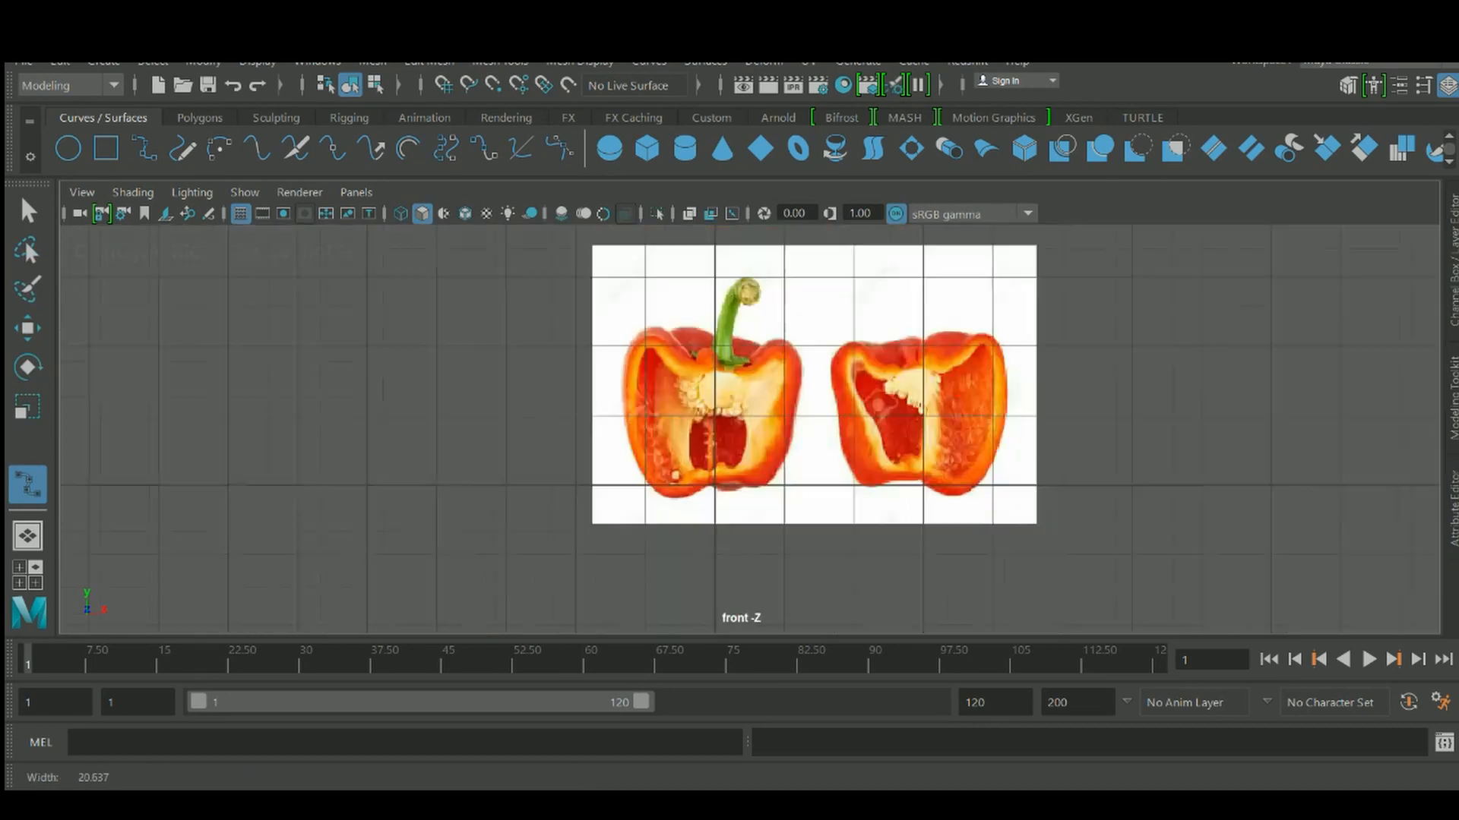
scroll(750, 428, up, 5)
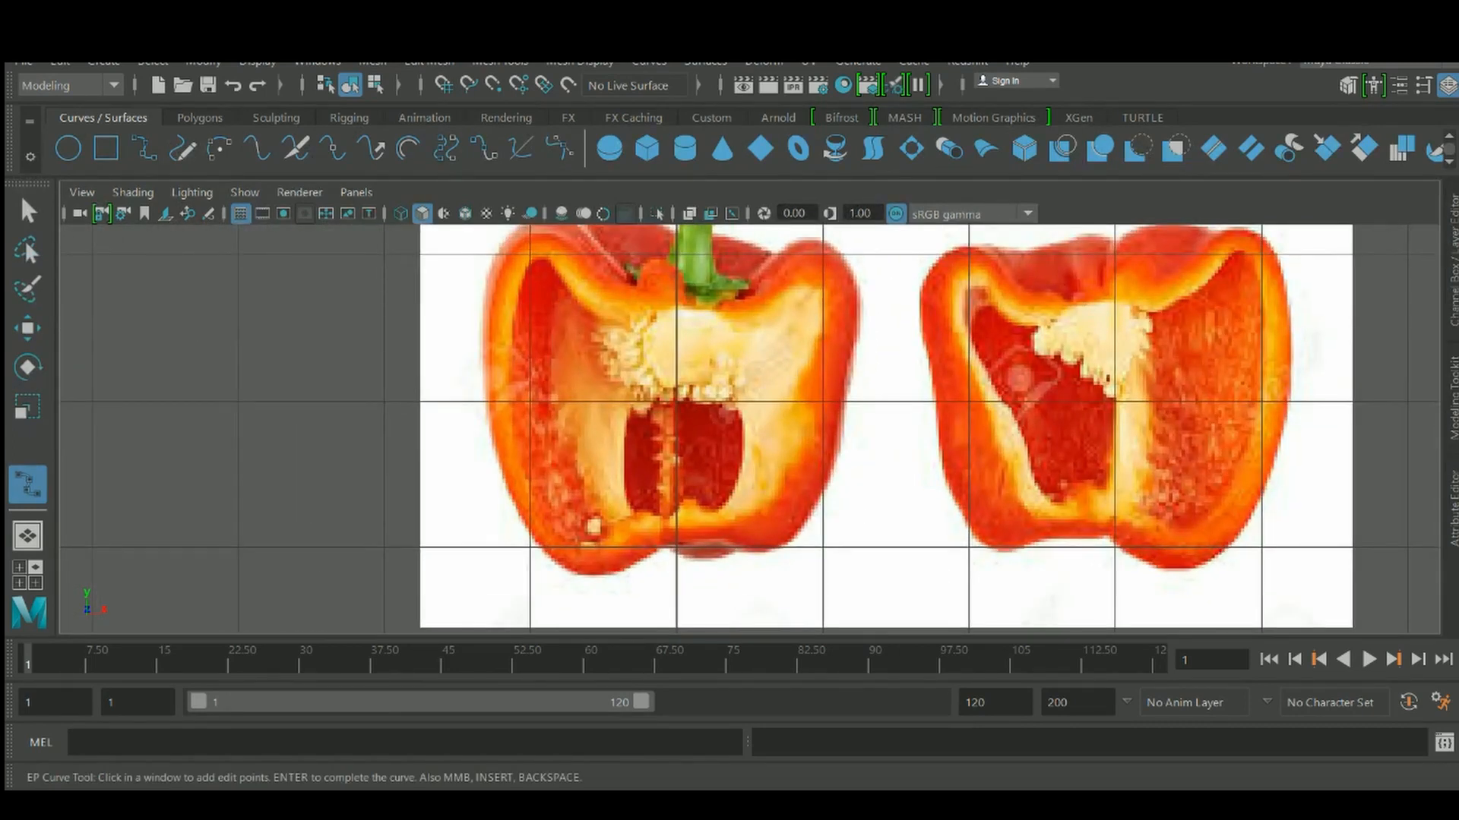
click(713, 540)
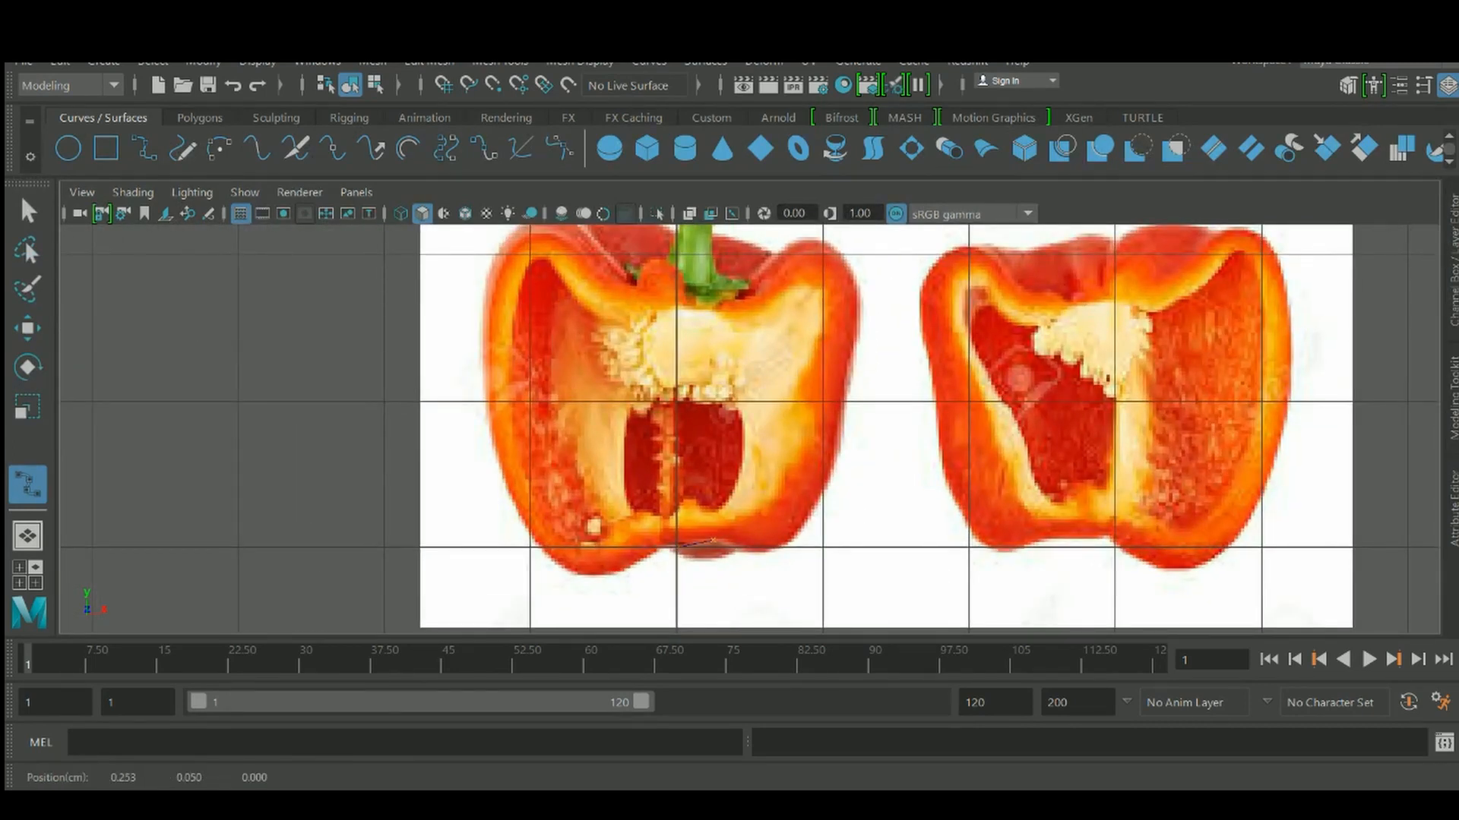
click(748, 544)
click(787, 549)
click(820, 502)
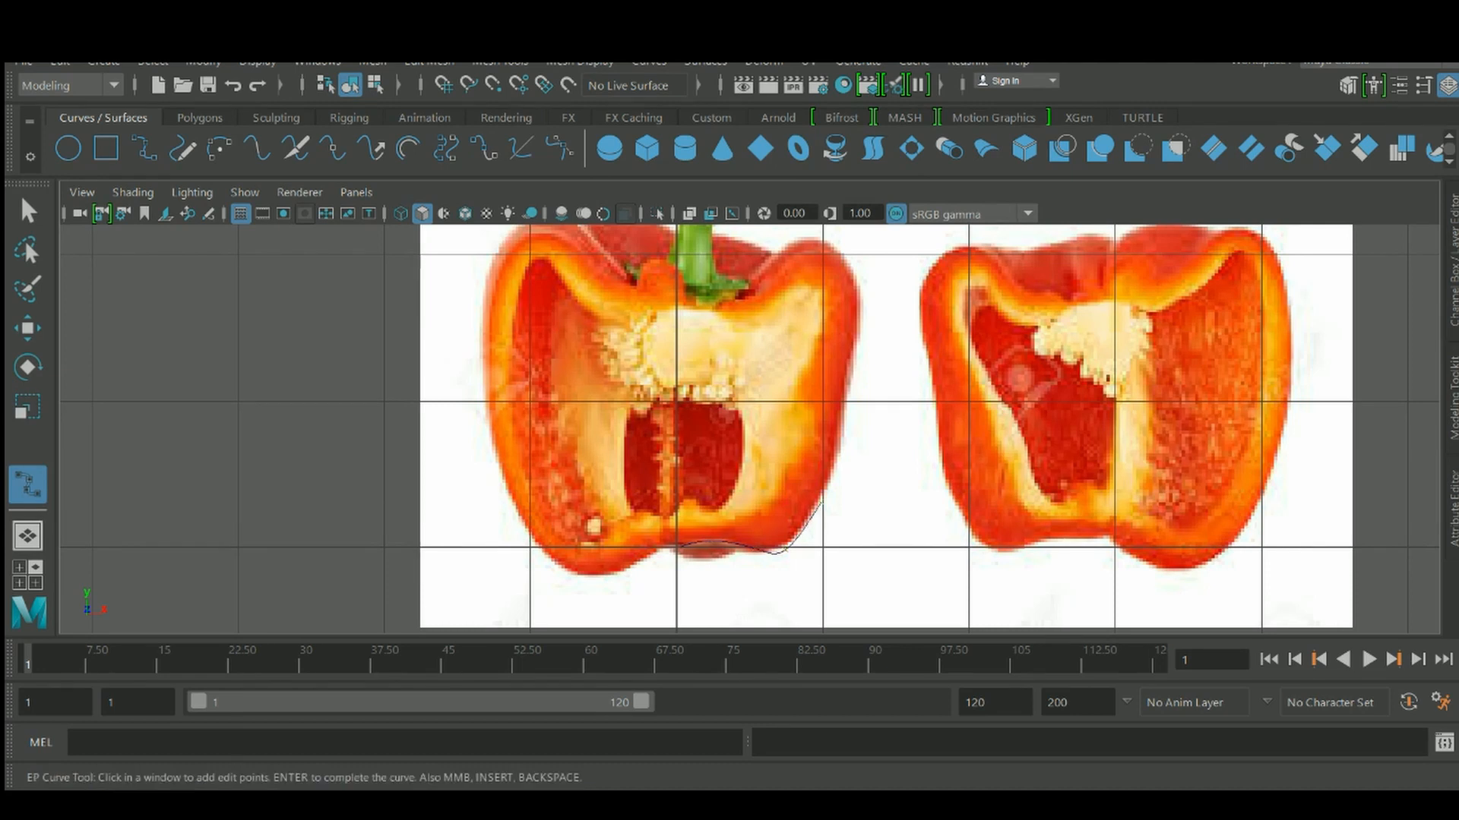
Continue the EP curve up the pepper's right side, over the shoulder and down to the stem base, and finish it
key(space)
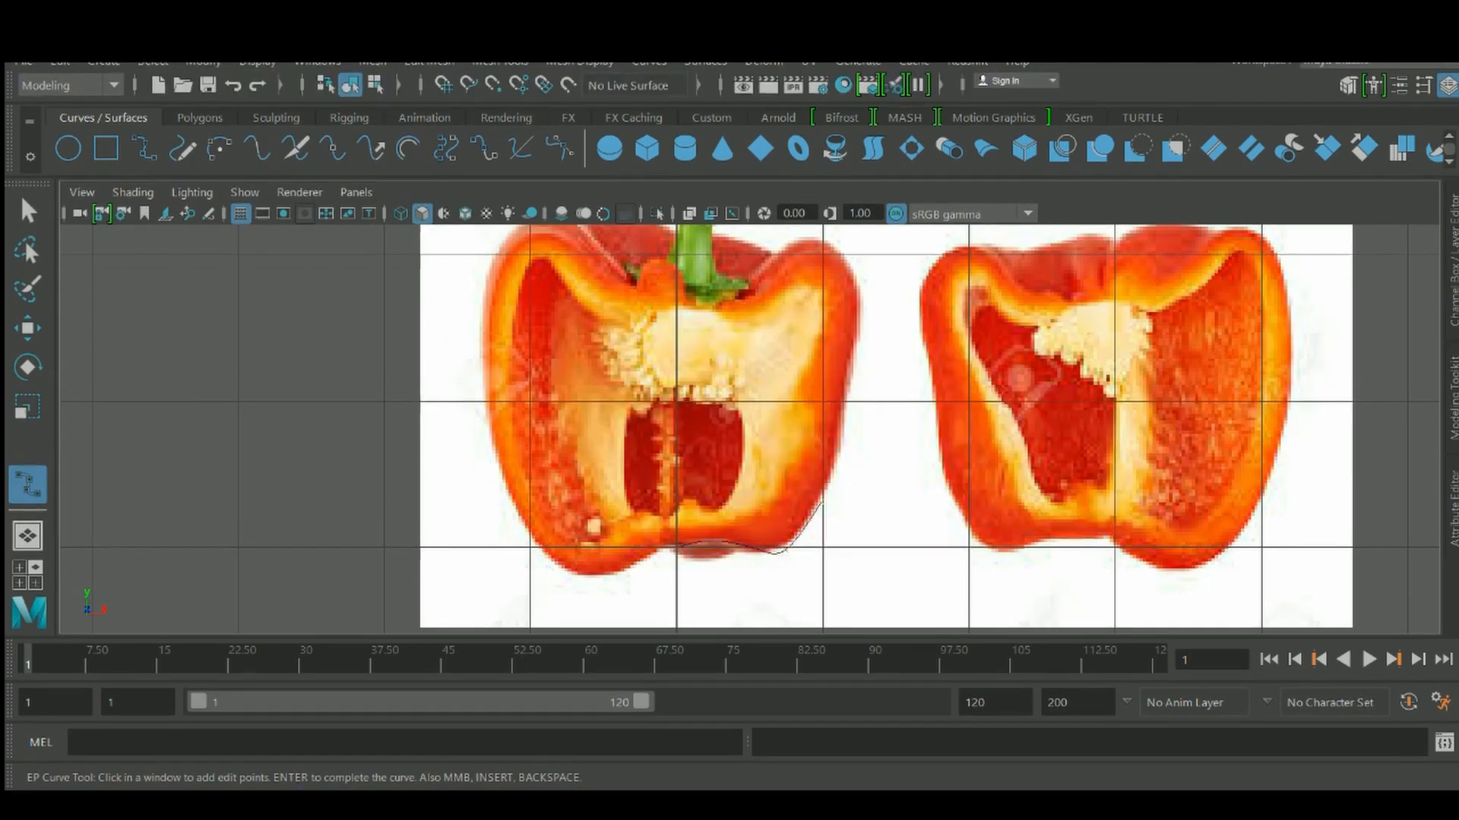
alt+drag(843, 455, 854, 455)
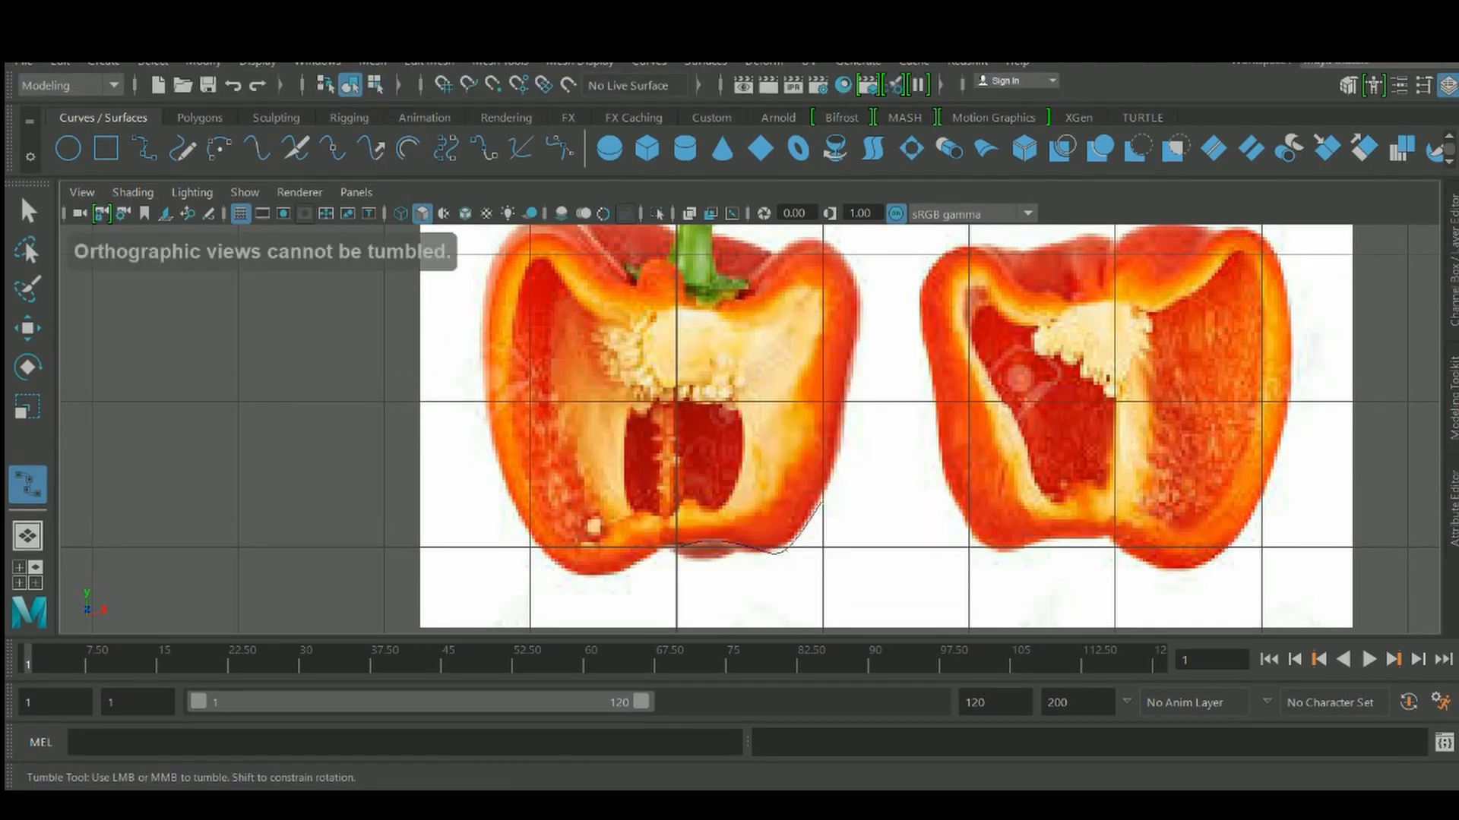
alt+middle_drag(822, 600, 727, 618)
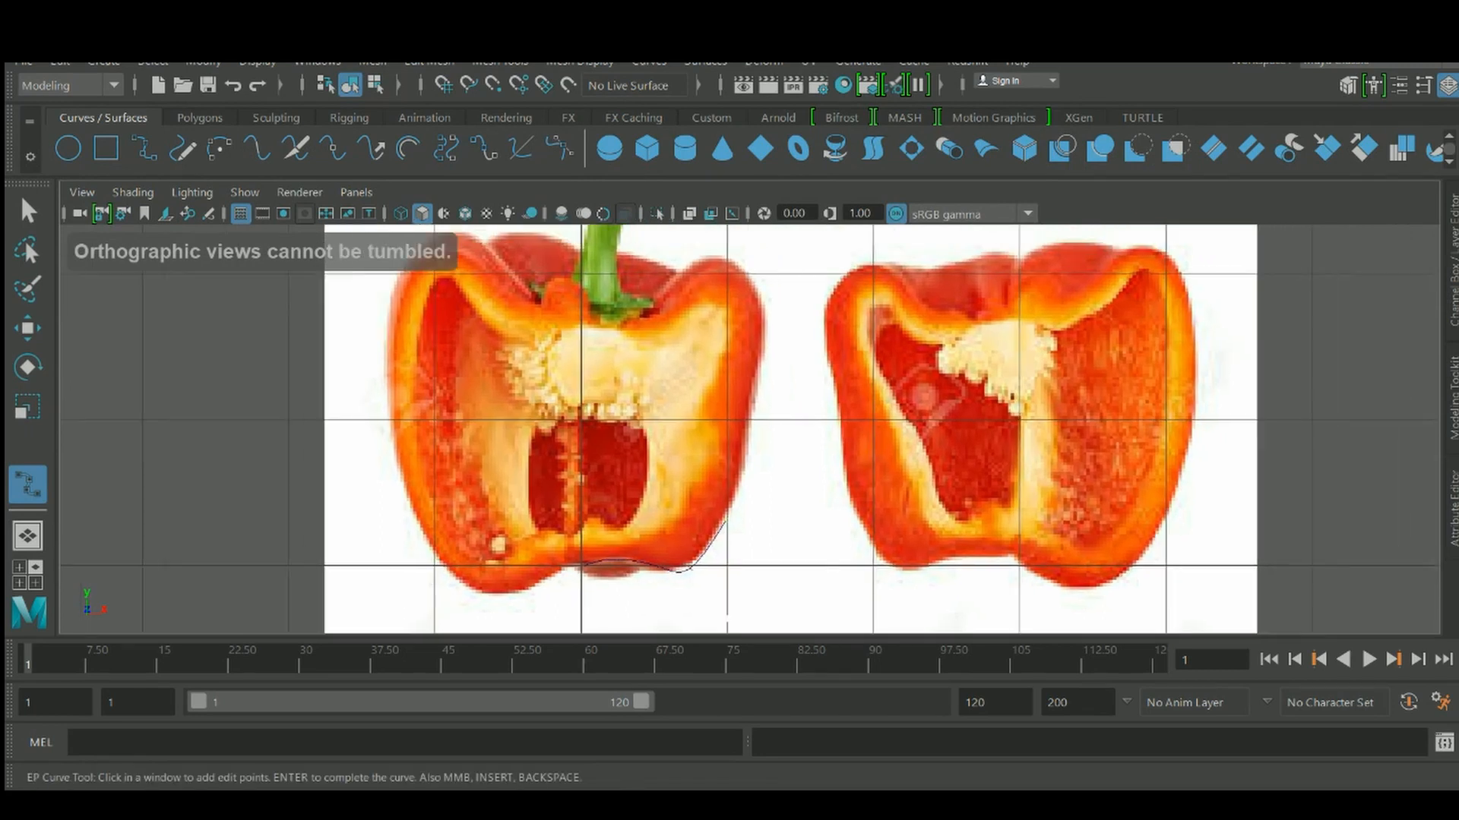
drag(751, 456, 752, 418)
drag(759, 342, 763, 311)
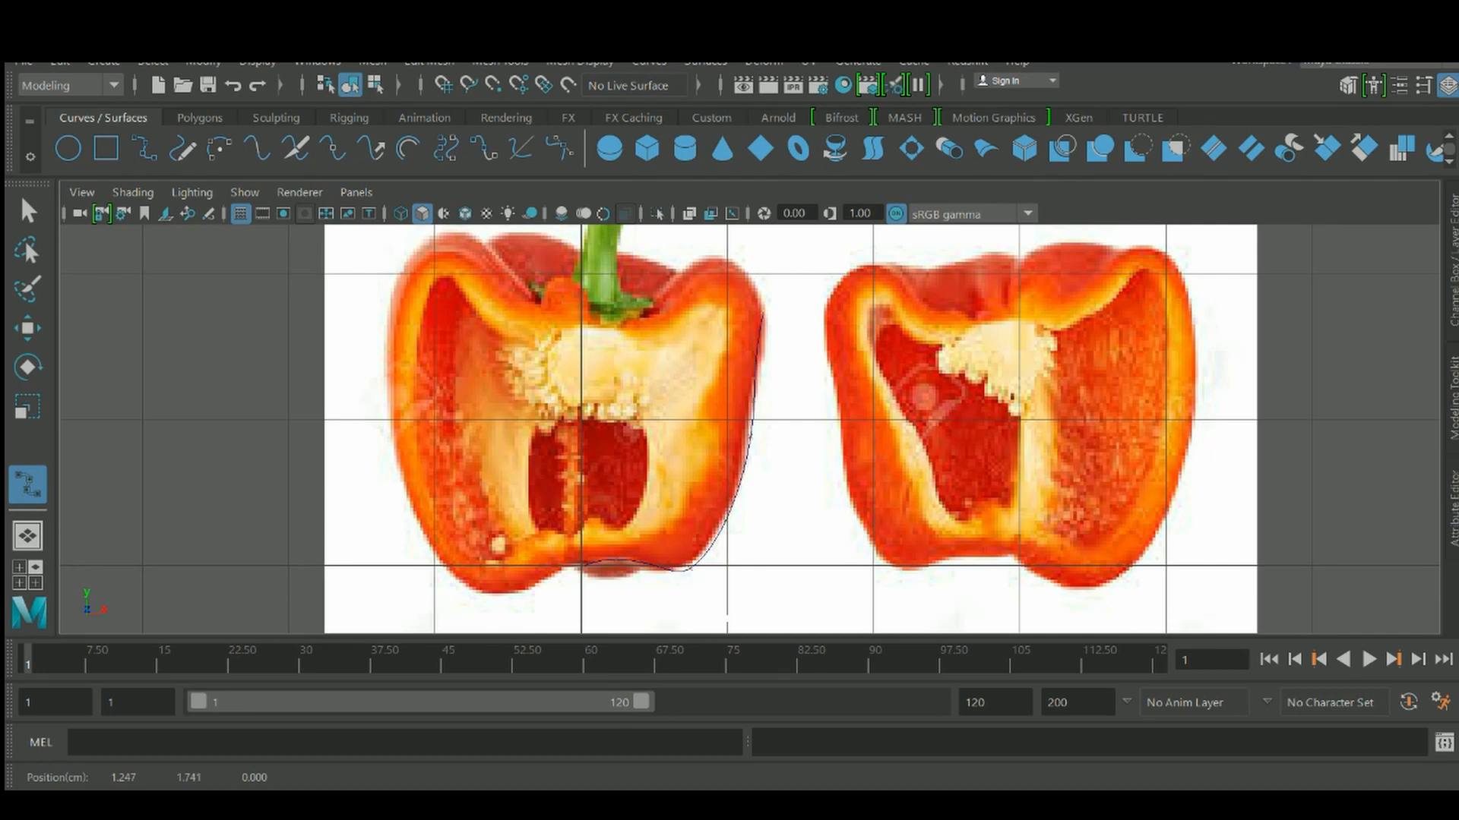
click(743, 272)
click(724, 262)
mouse_move(692, 278)
mouse_down()
mouse_move(670, 303)
mouse_move(689, 282)
mouse_up()
click(660, 323)
click(631, 326)
click(597, 323)
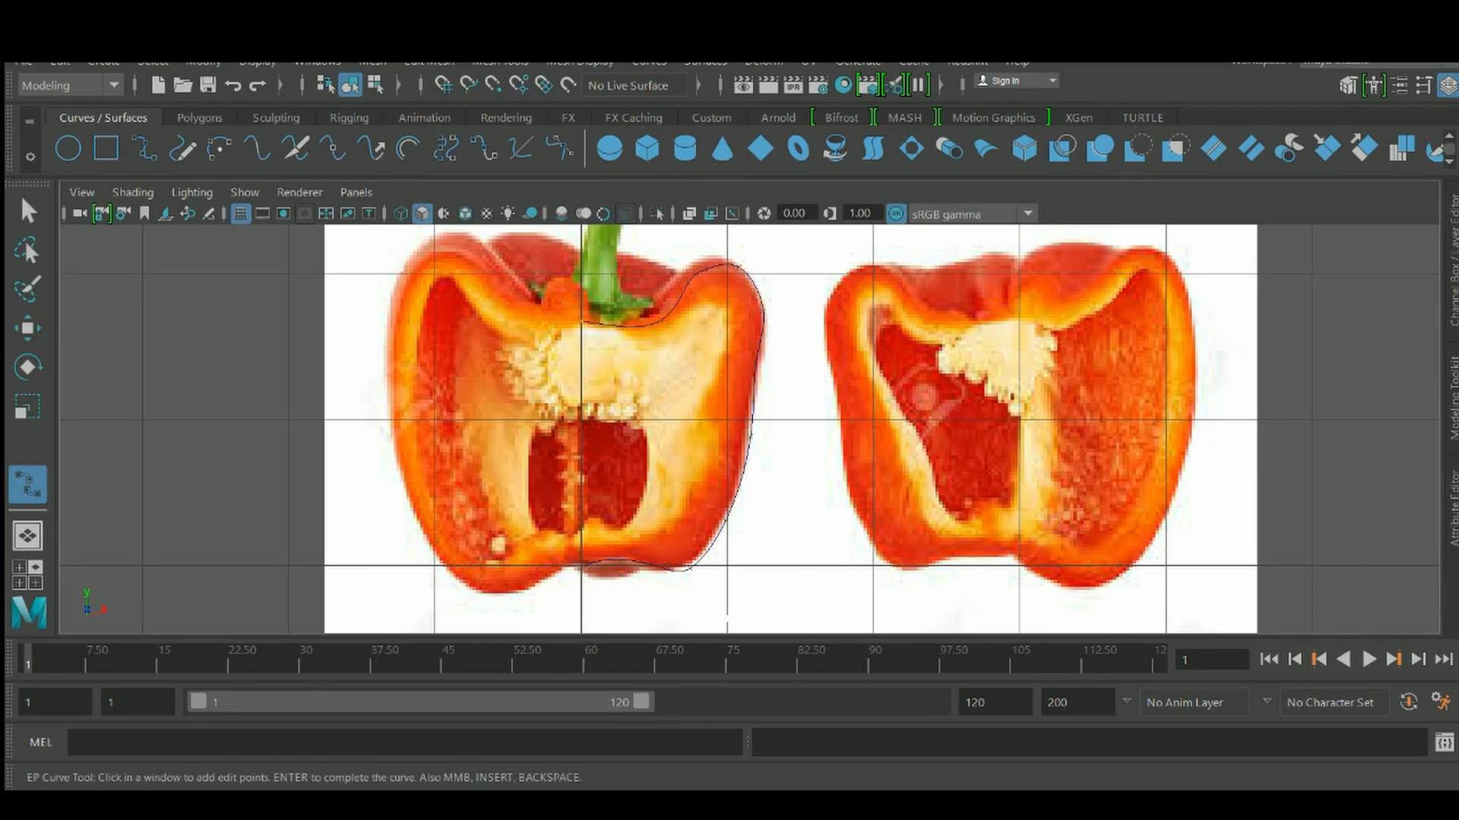
key(q)
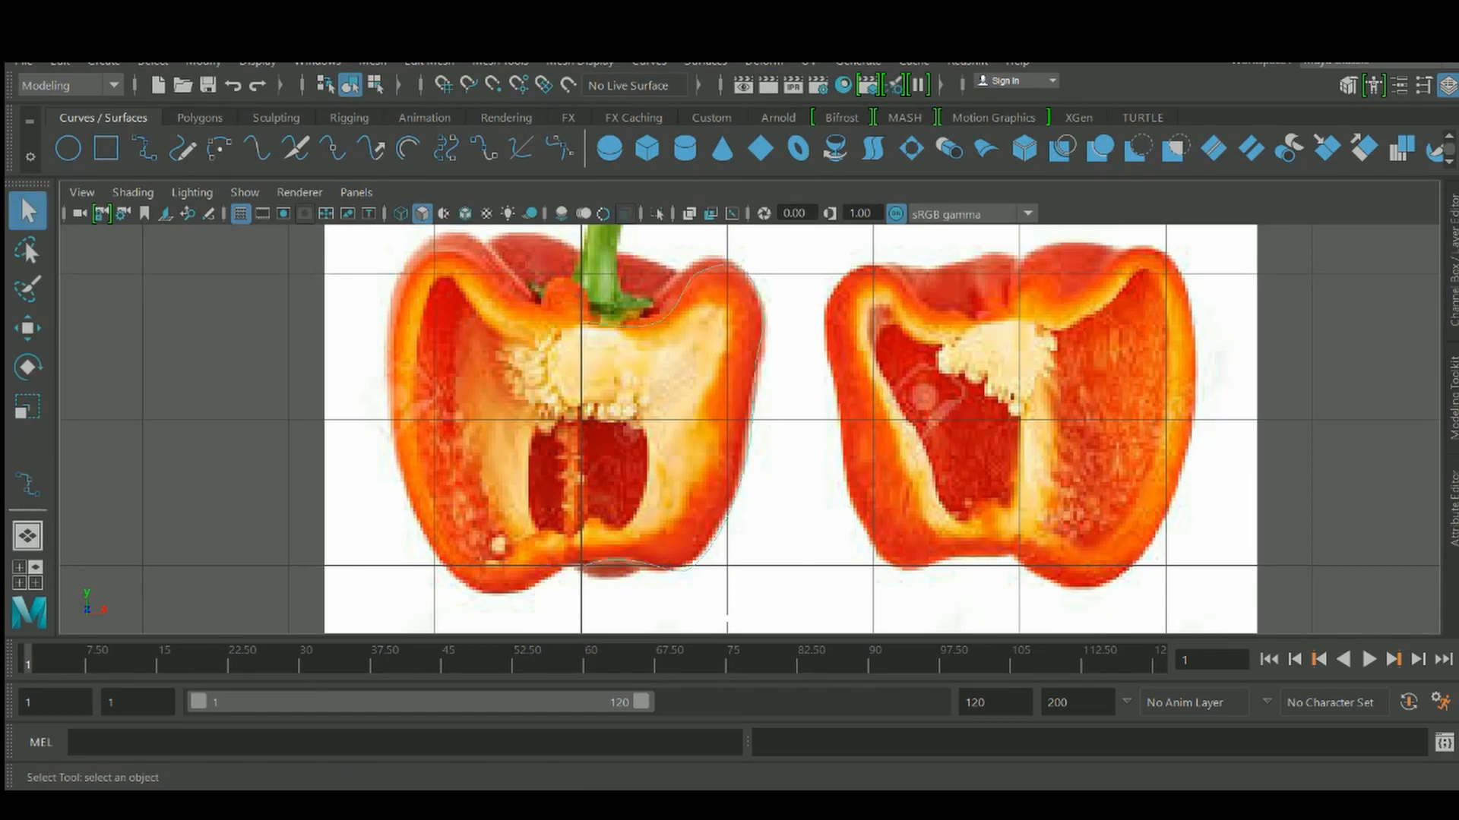
In the perspective view, move the image plane back behind the profile curve and select the curve
key(space)
drag(651, 357, 577, 250)
alt+drag(745, 426, 873, 426)
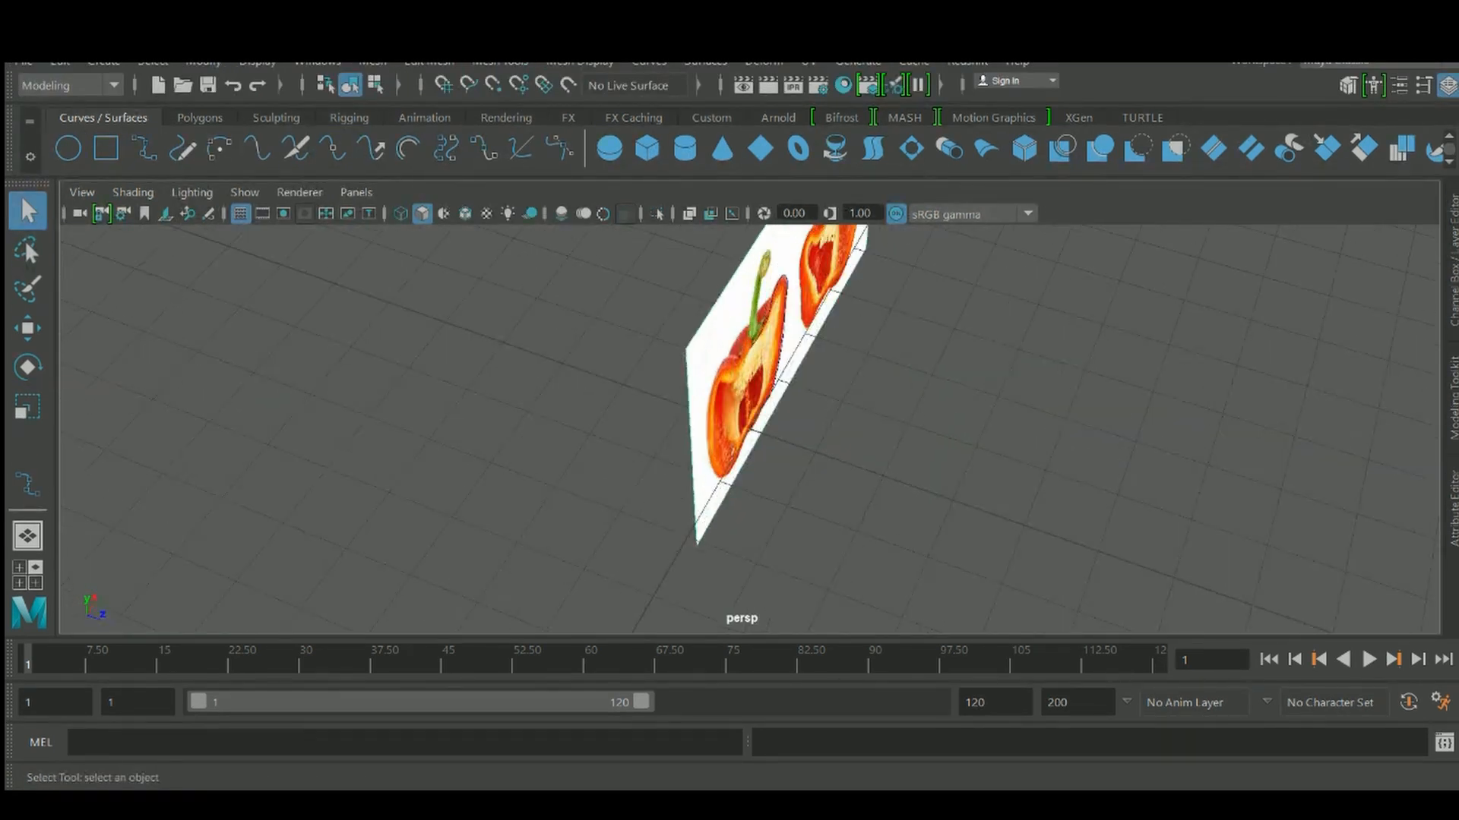
key(w)
alt+drag(881, 319, 805, 308)
click(816, 357)
key(q)
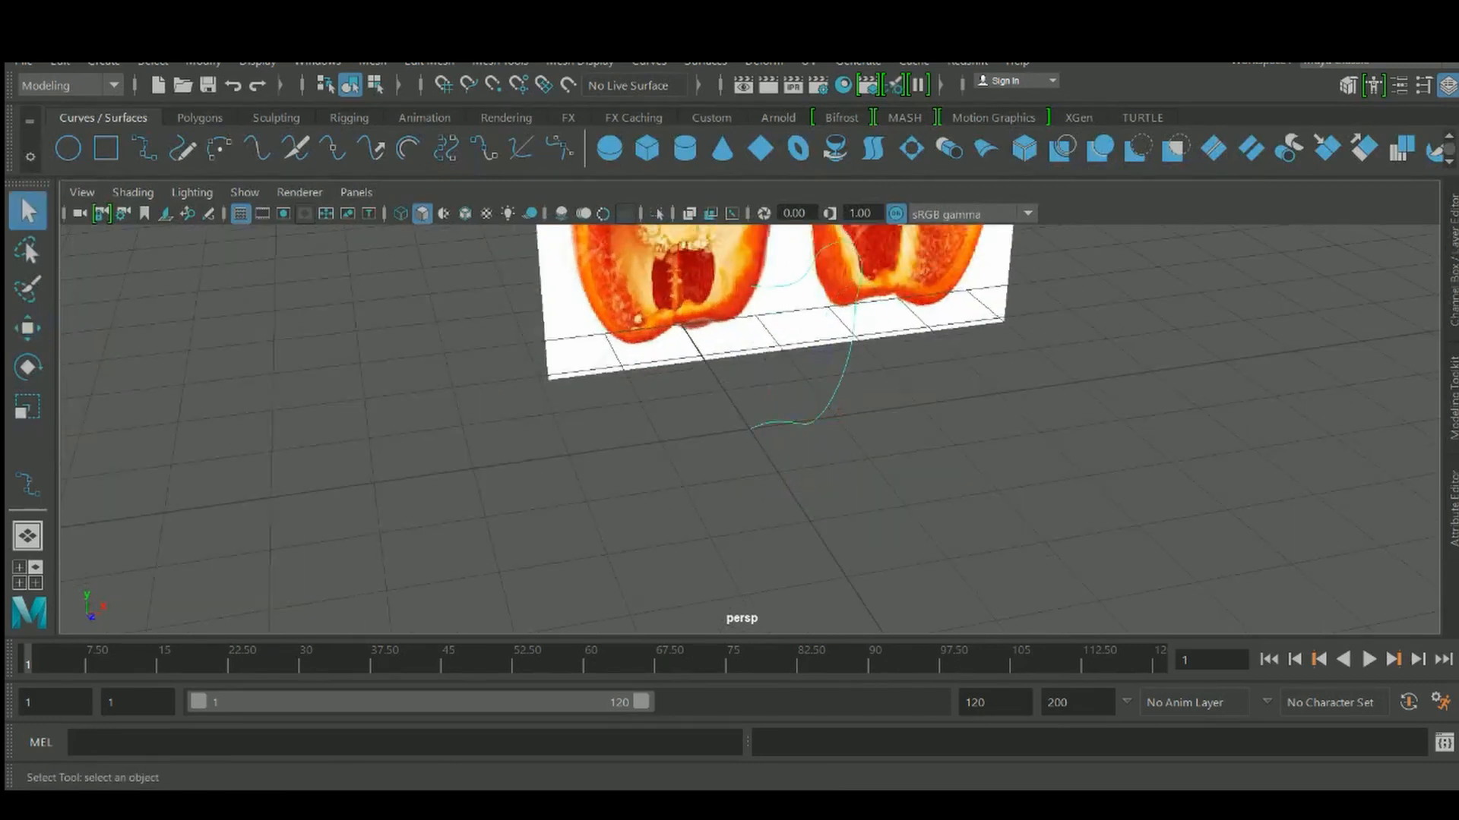
Revolve the profile curve around Y with a 90-degree end sweep angle and 8 segments, outputting a quad polygon mesh
alt+drag(752, 425, 703, 456)
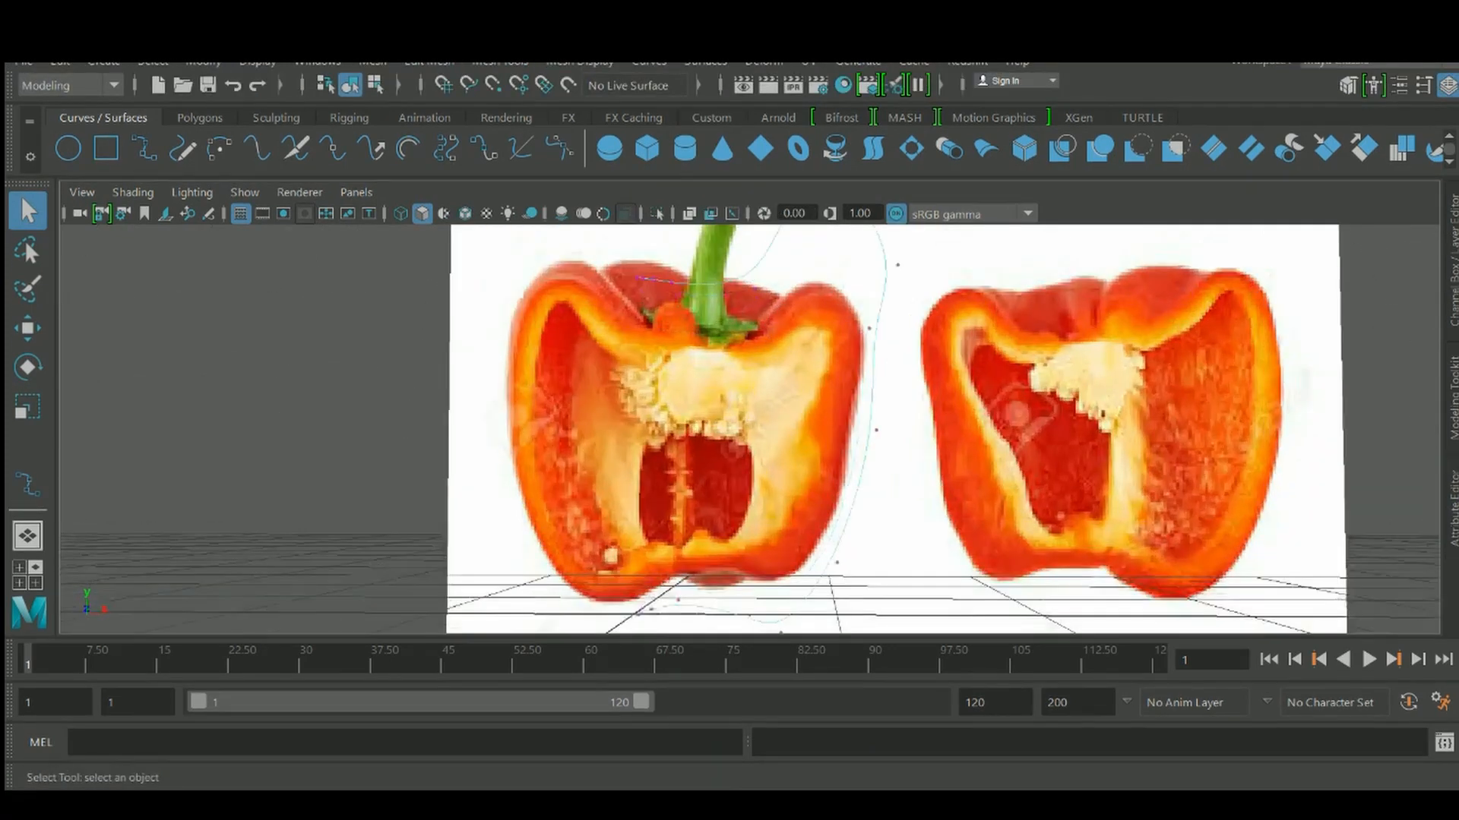
alt+drag(759, 425, 1033, 487)
key(w)
click(828, 395)
key(q)
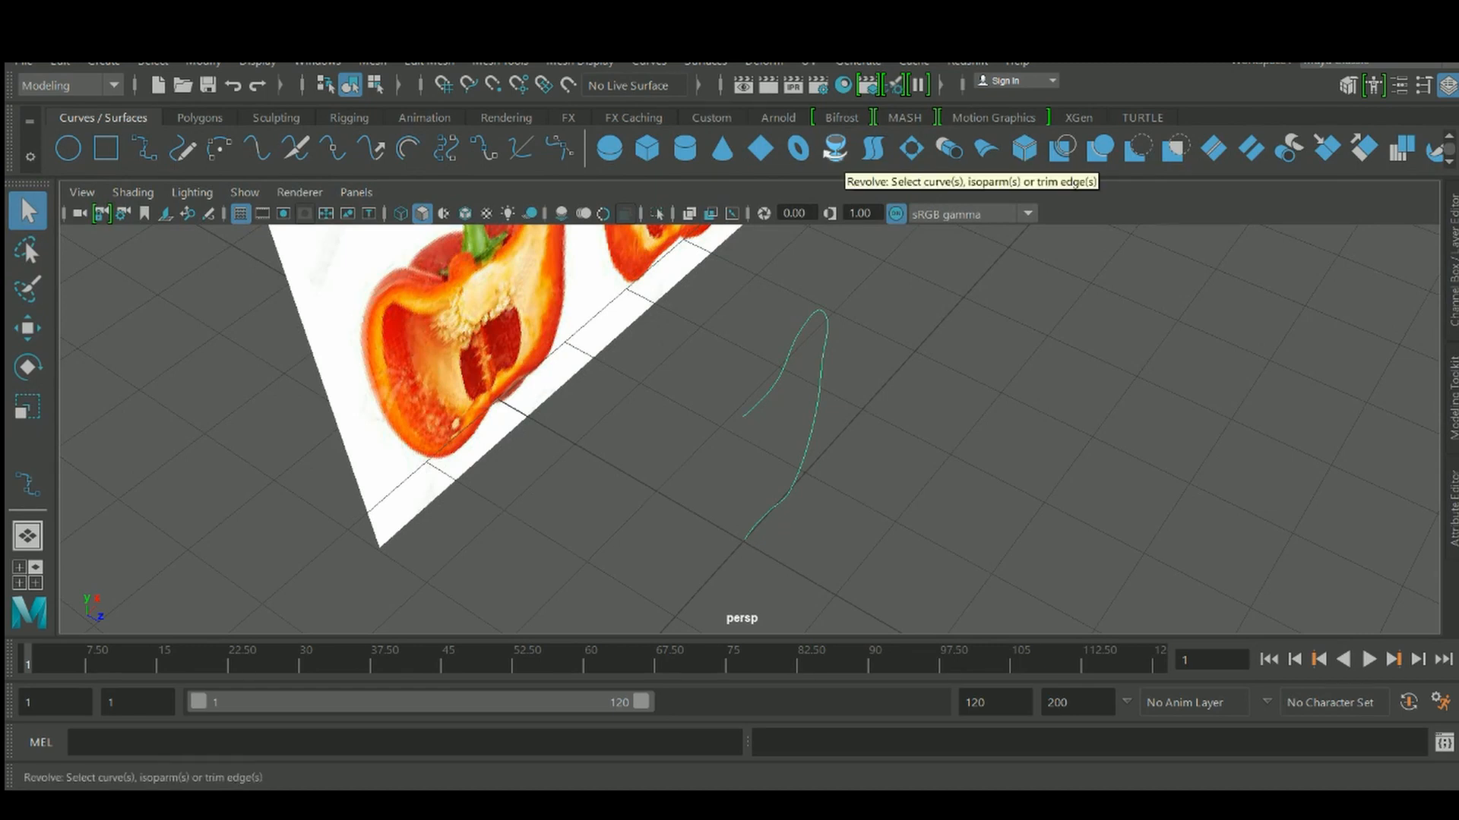
double_click(834, 149)
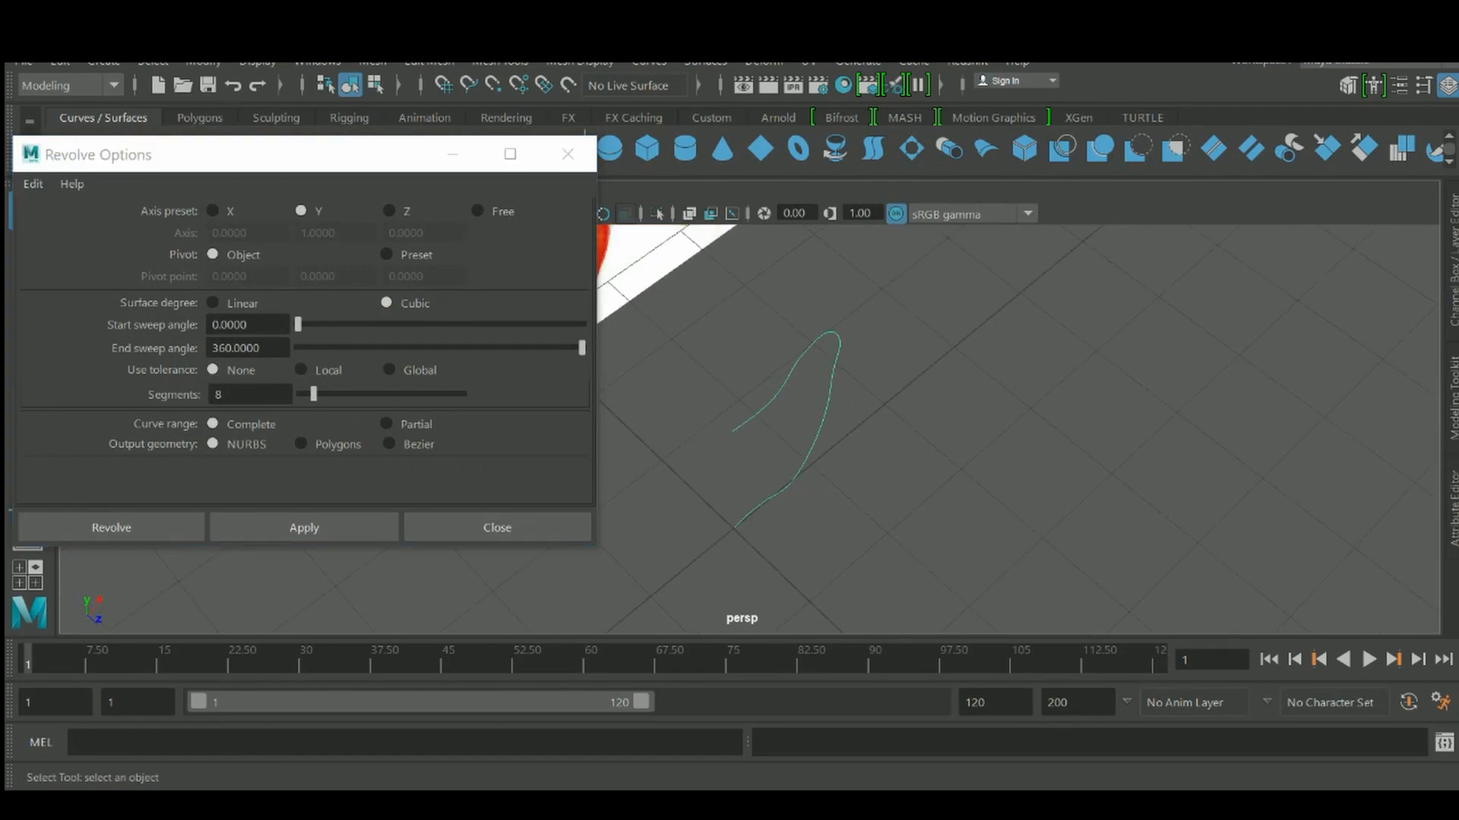
alt+drag(987, 456, 1091, 434)
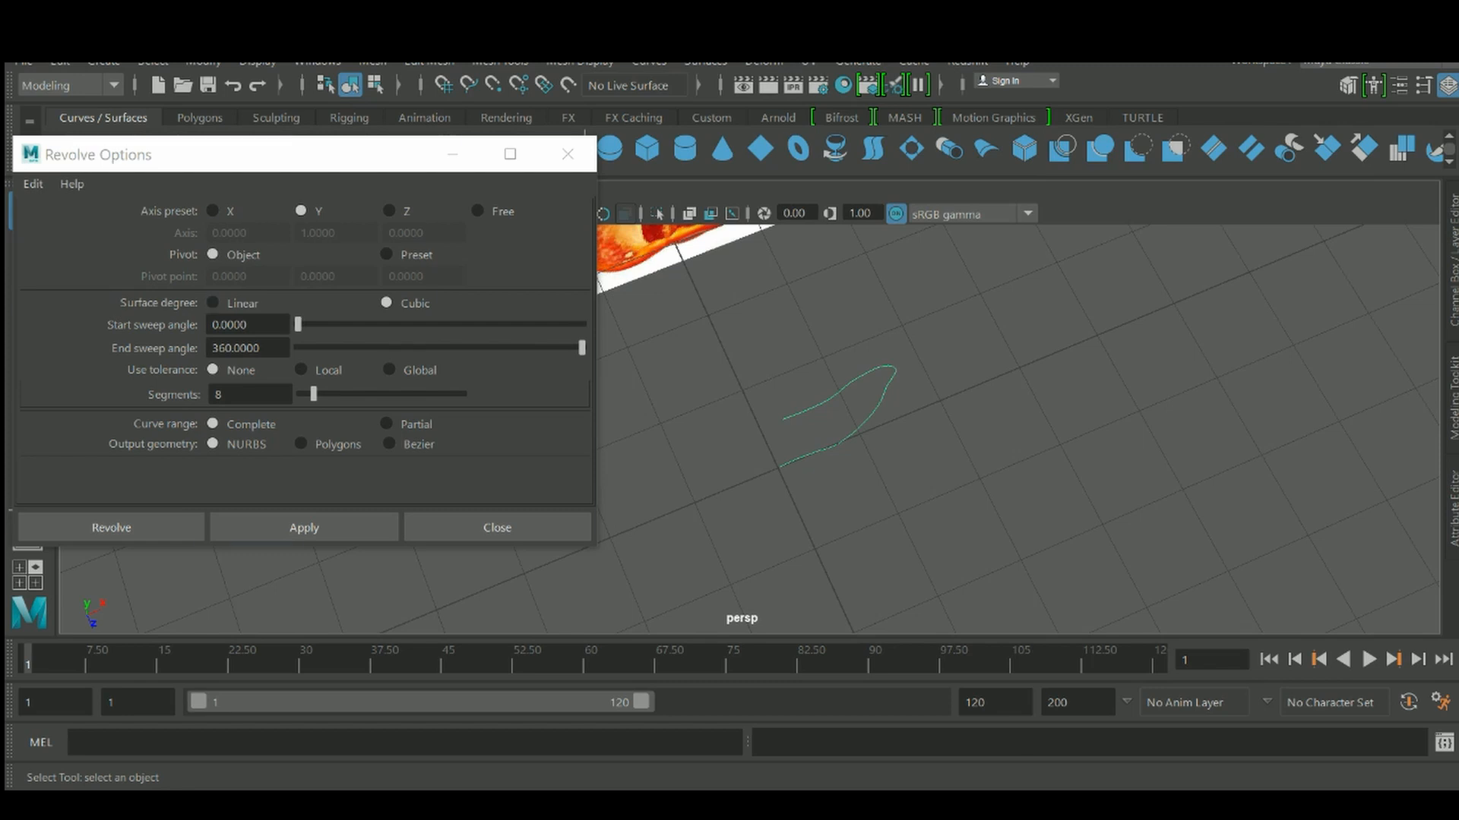
double_click(235, 348)
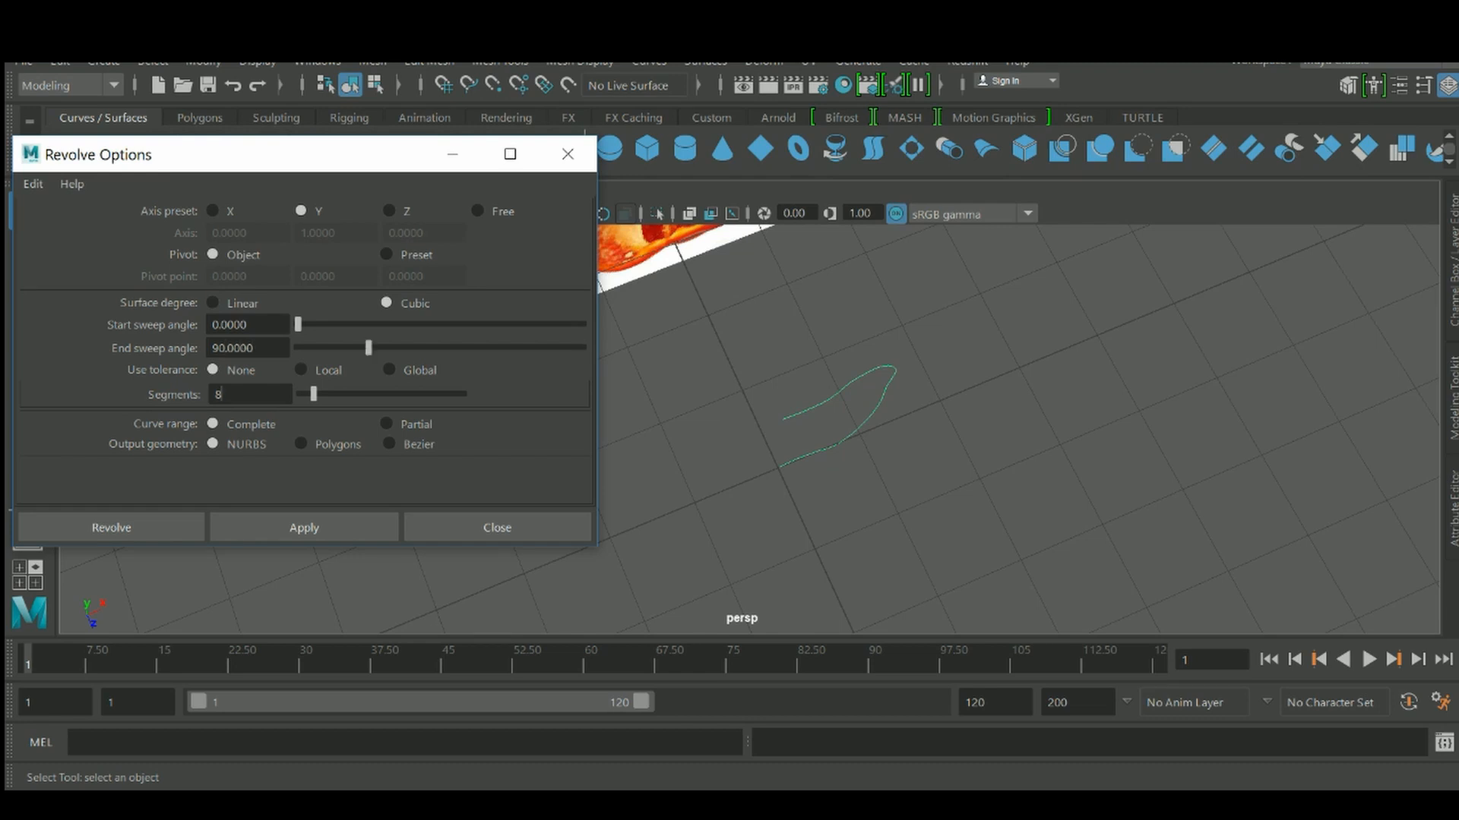
alt+drag(836, 418, 815, 418)
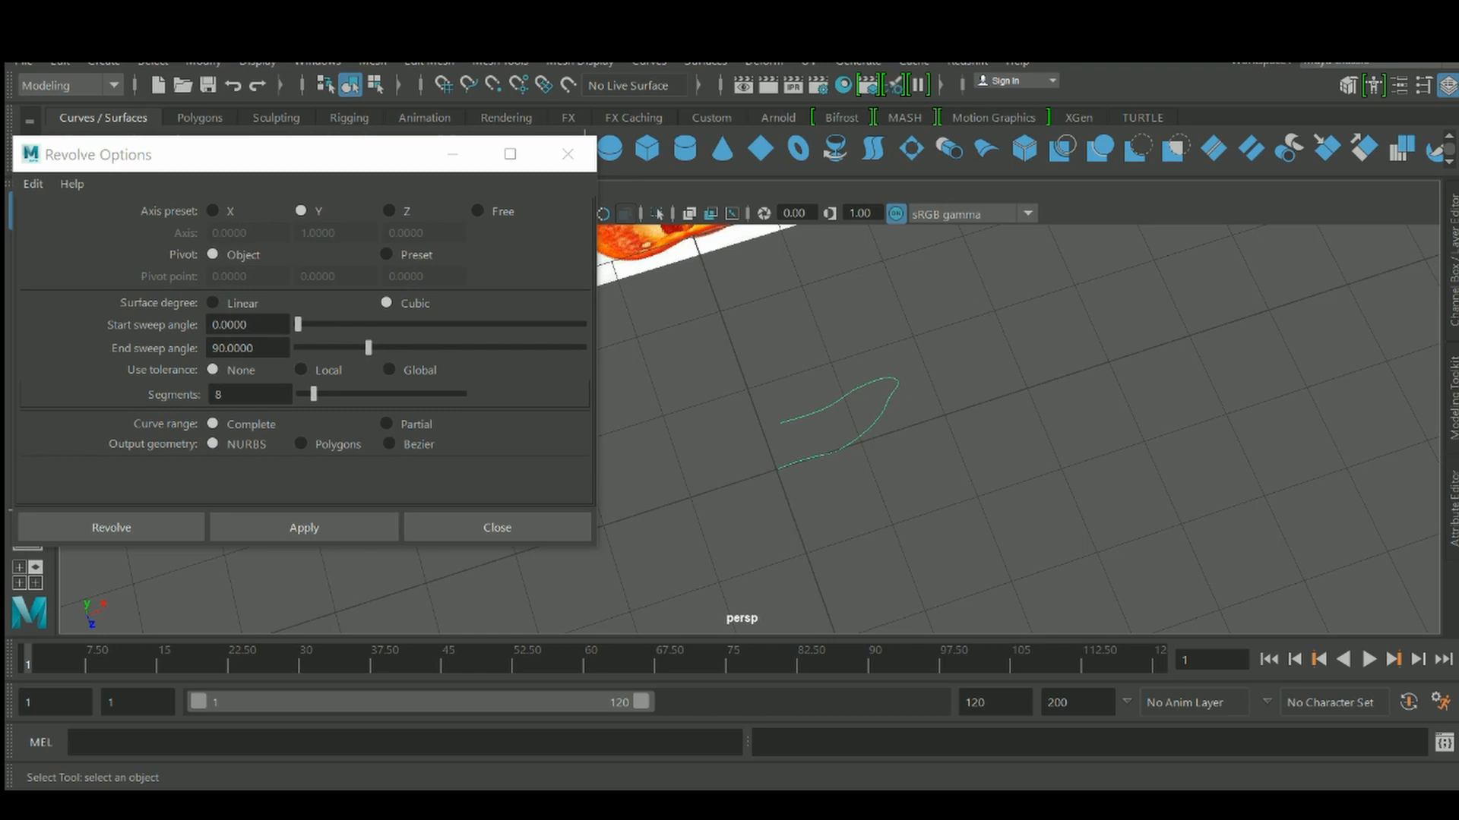
click(301, 444)
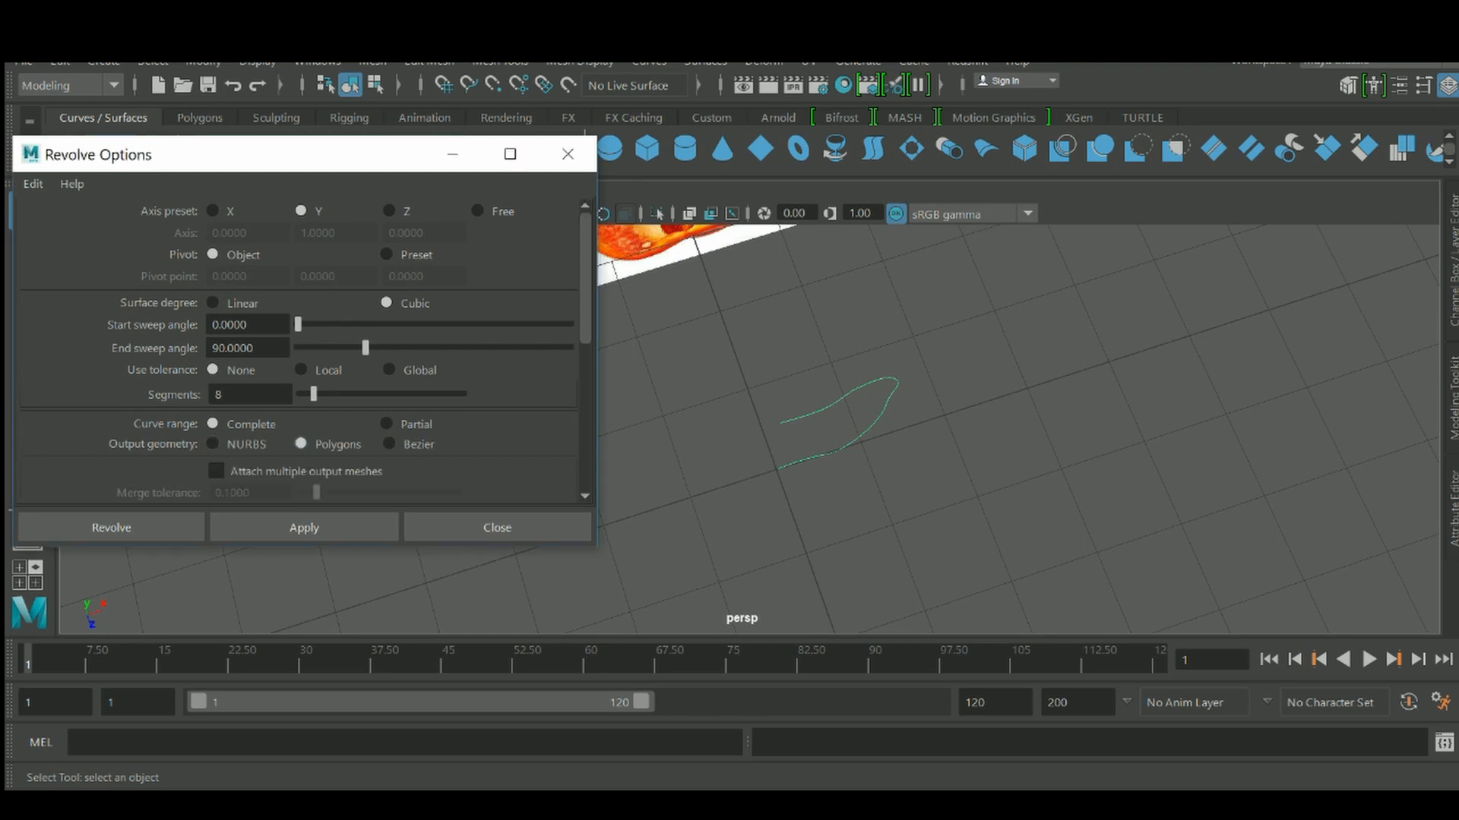
scroll(304, 353, down, 2)
click(303, 527)
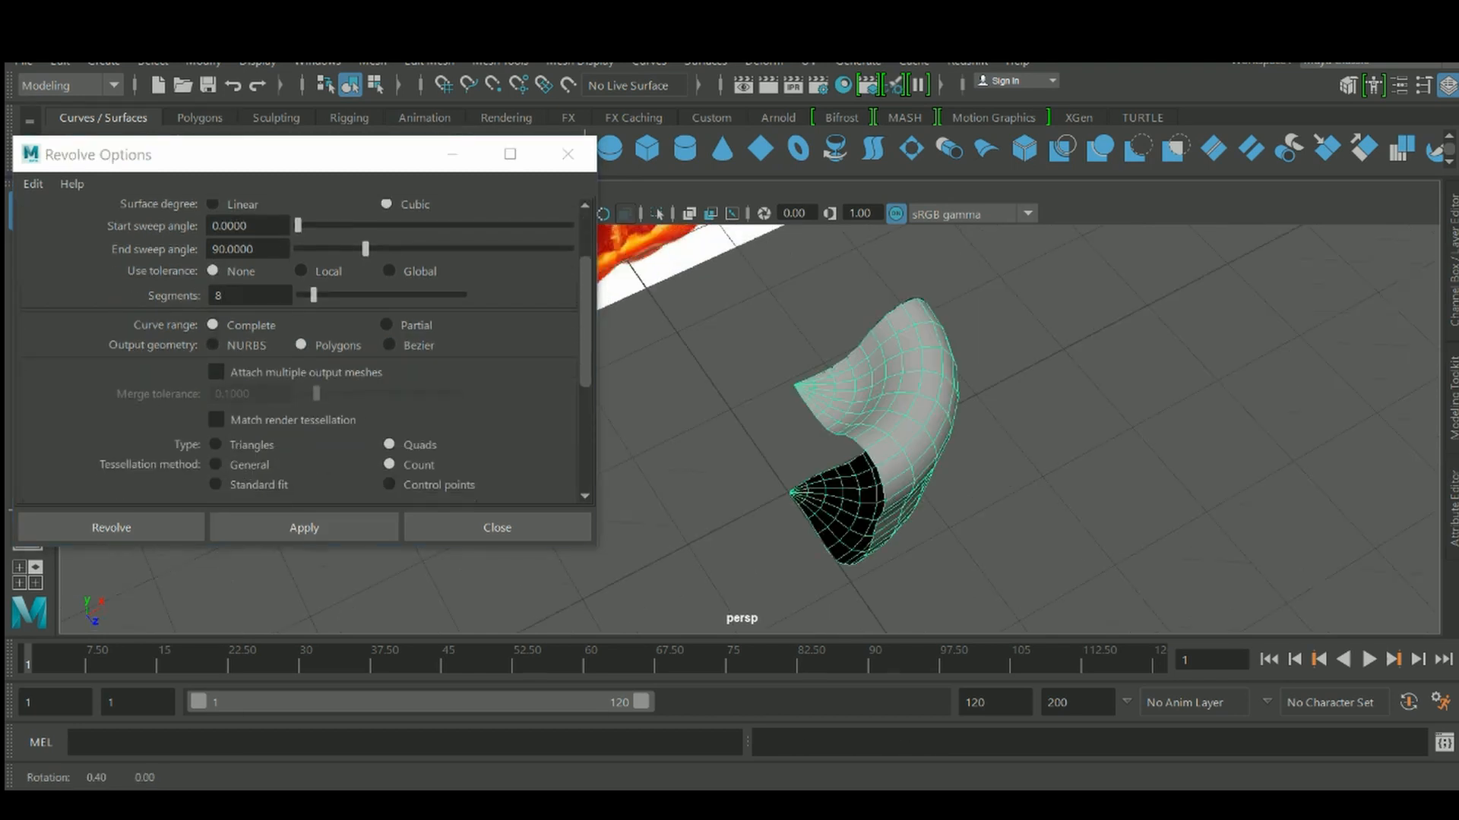
Isolate the revolved quarter mesh in the perspective view and close the Revolve options
alt+drag(873, 456, 881, 273)
alt+drag(881, 347, 972, 592)
scroll(874, 456, up, 4)
alt+drag(881, 532, 1010, 524)
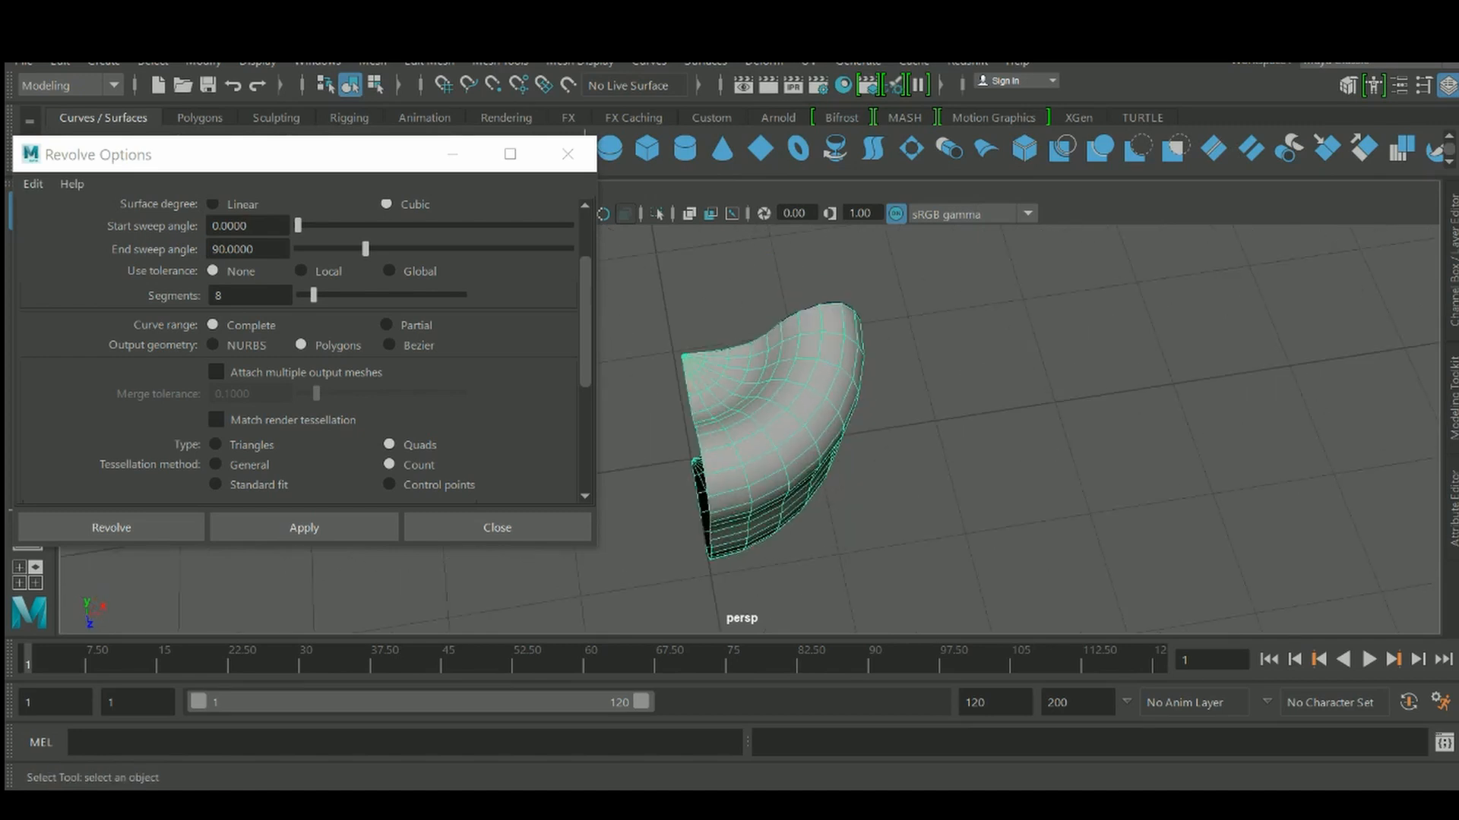
alt+drag(1170, 486, 987, 585)
key(ctrl+1)
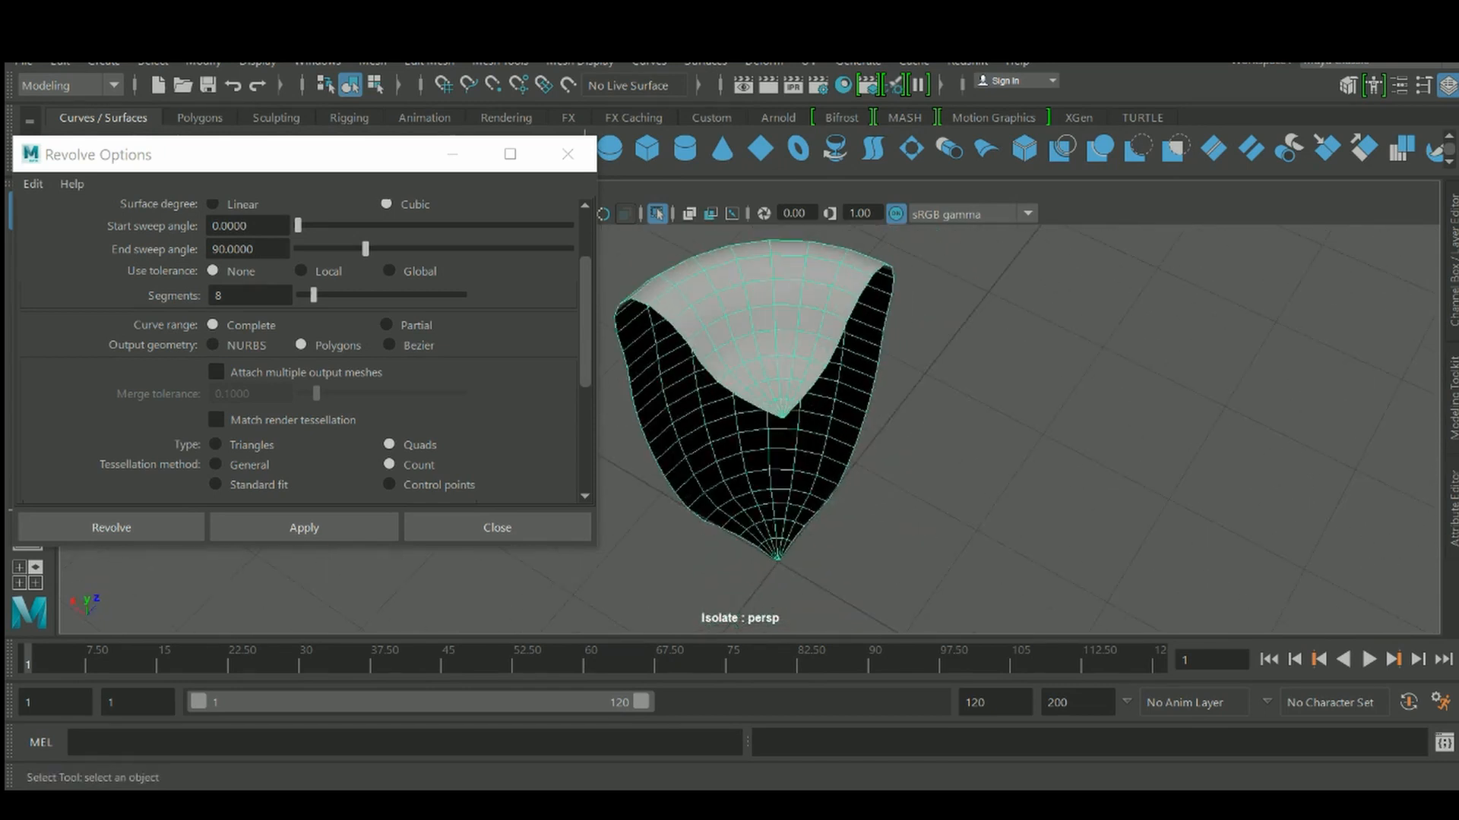
click(497, 527)
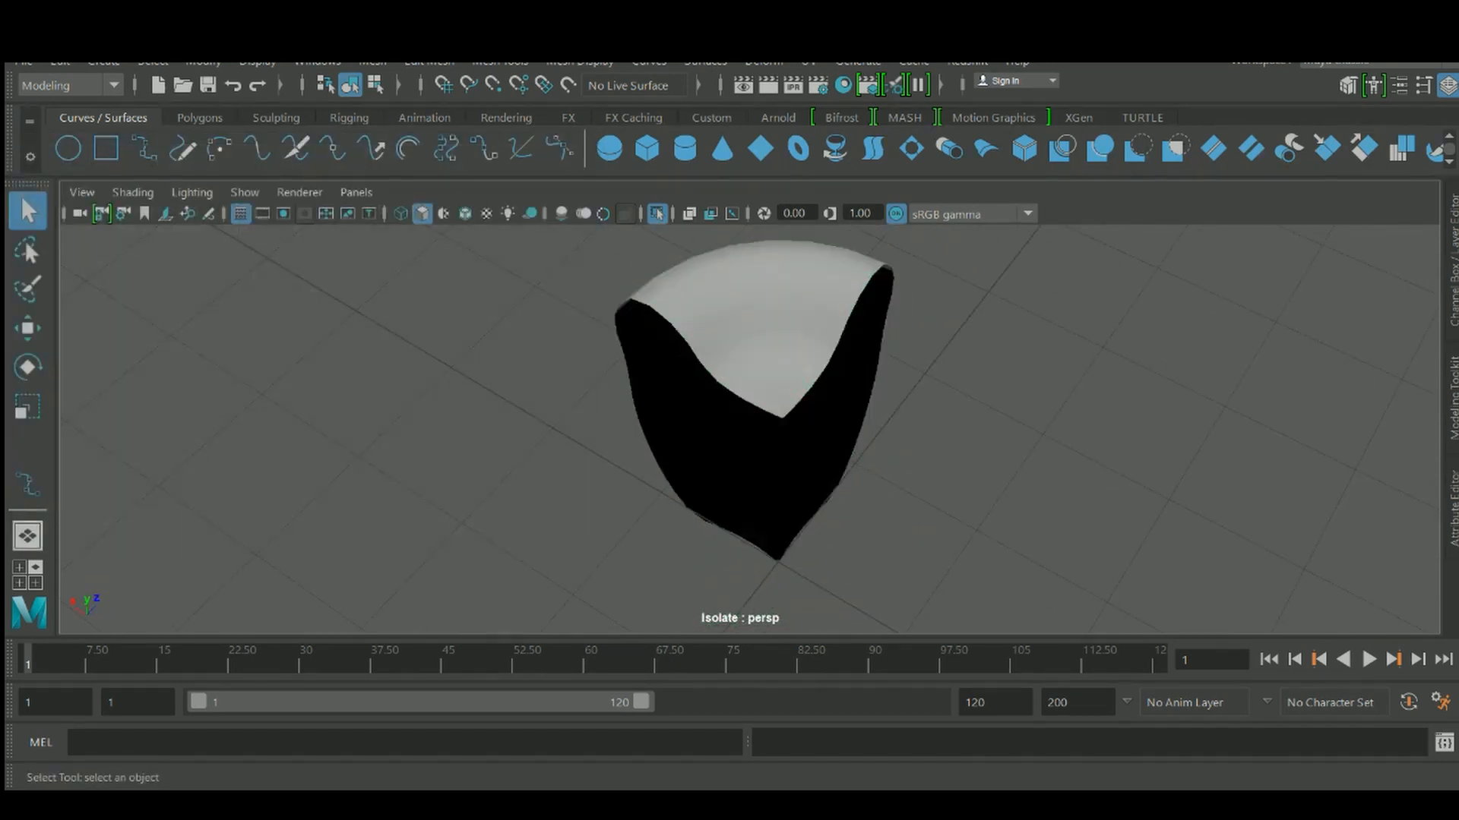
Switch the quarter mesh to edge selection and select its open border edges along the X side, with the Scale tool active
click(760, 342)
alt+drag(759, 342, 638, 426)
right_drag(879, 342, 879, 150)
alt+drag(722, 441, 1174, 395)
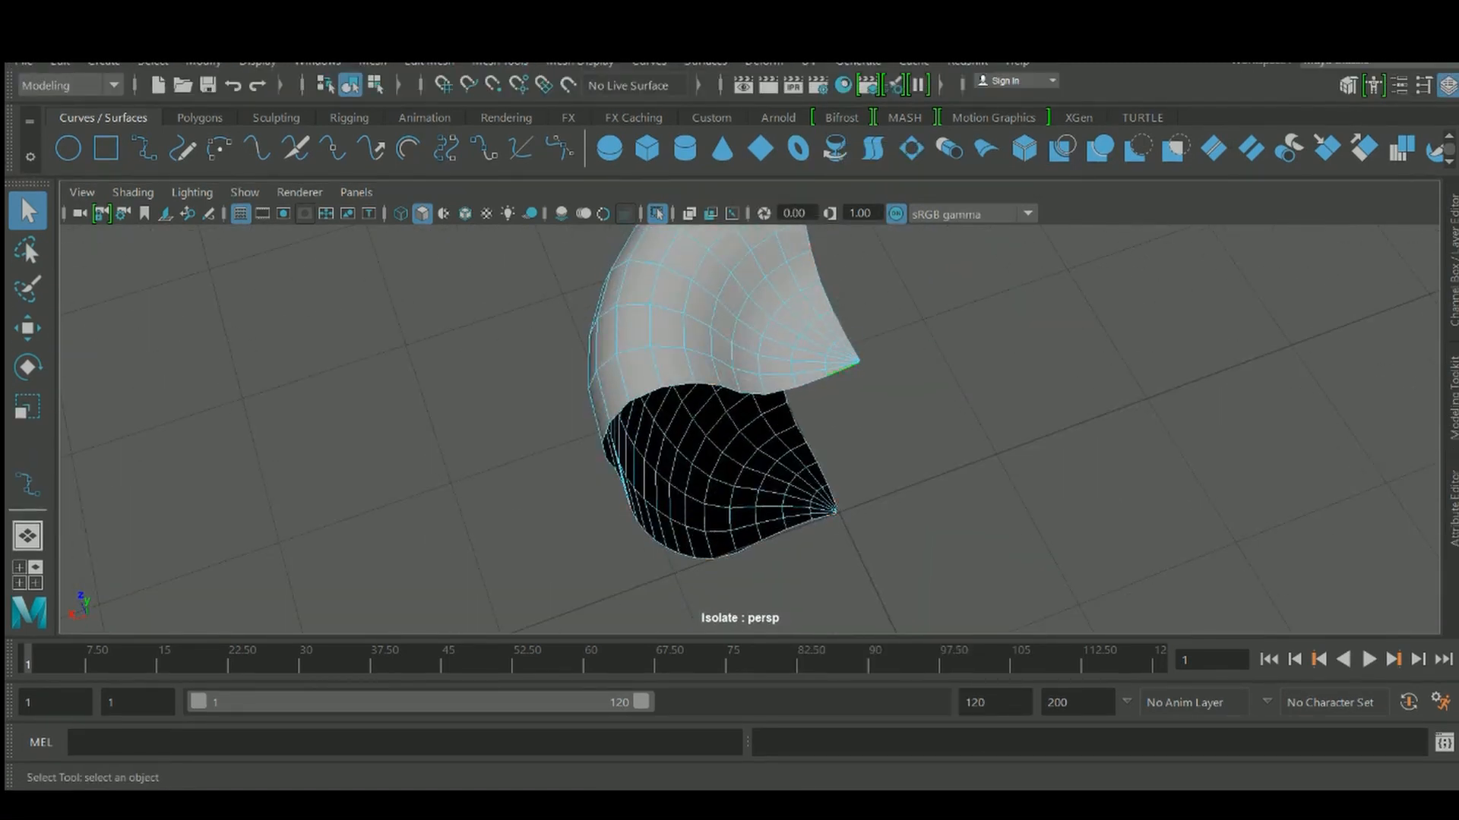
alt+drag(844, 368, 819, 372)
double_click(832, 505)
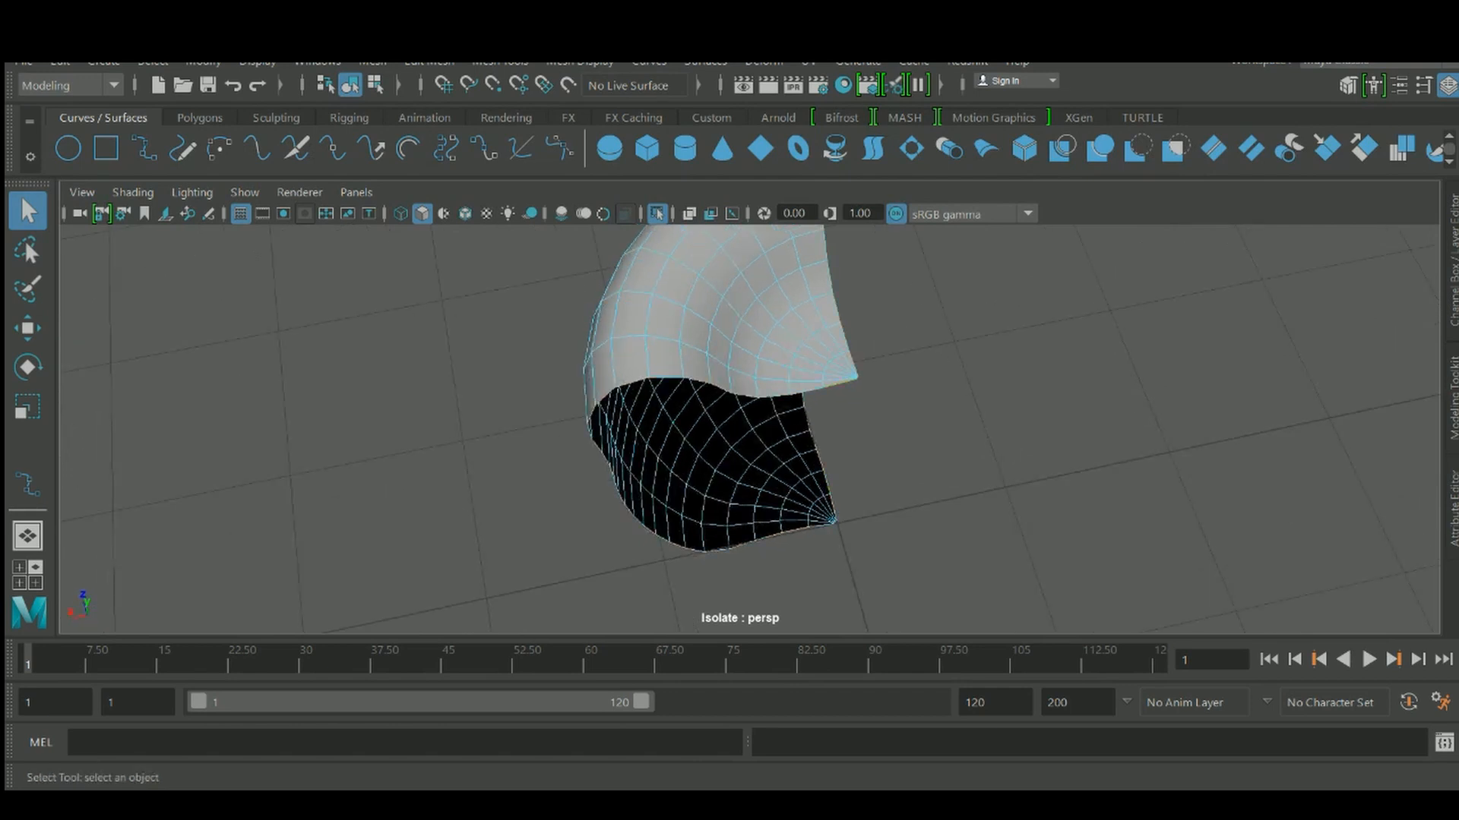
scroll(749, 429, up, 3)
alt+middle_drag(749, 429, 747, 416)
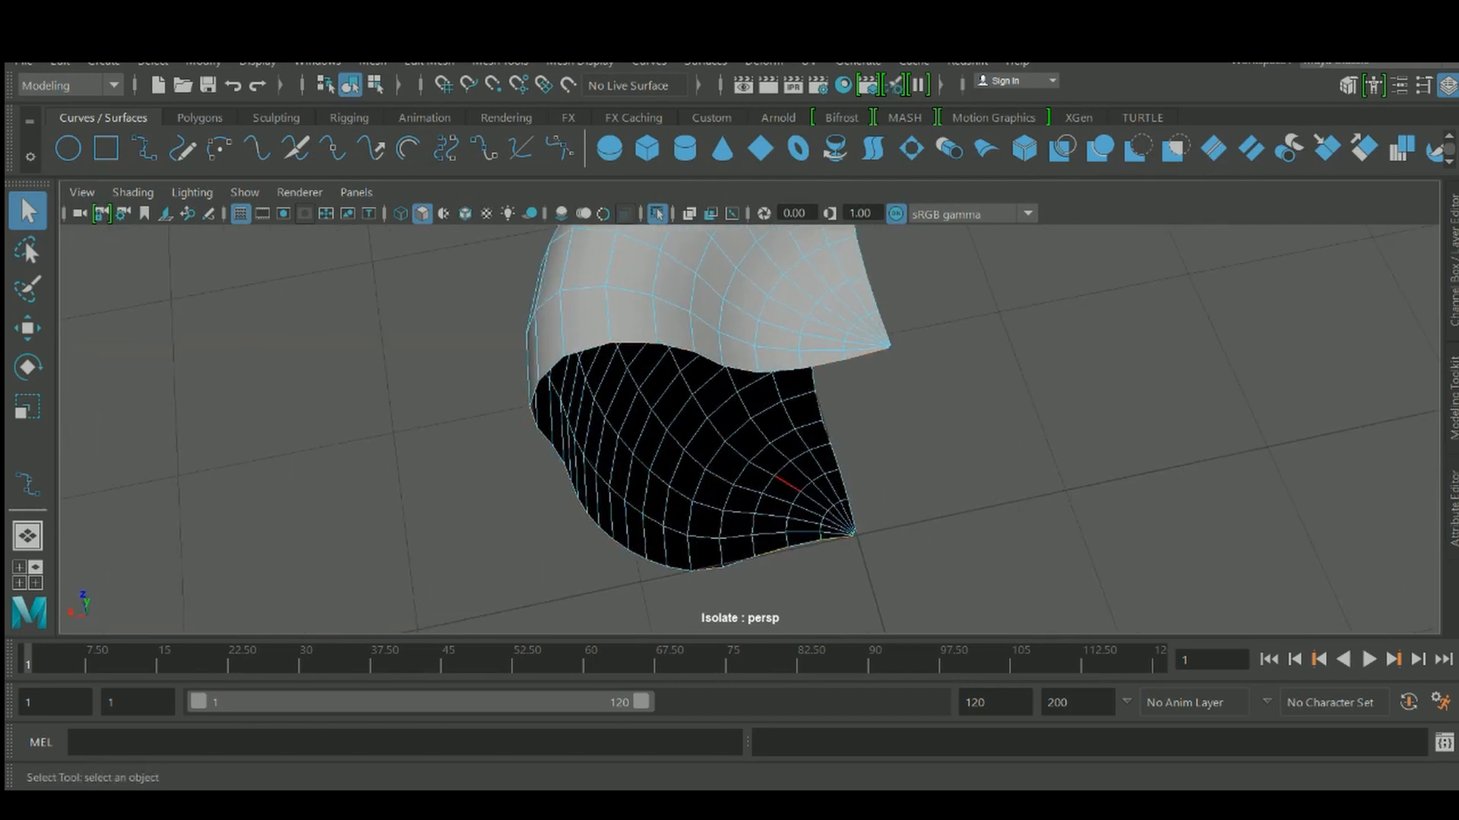
mouse_move(746, 426)
alt+mouse_down()
mouse_move(683, 380)
mouse_move(747, 419)
alt+mouse_up()
key(r)
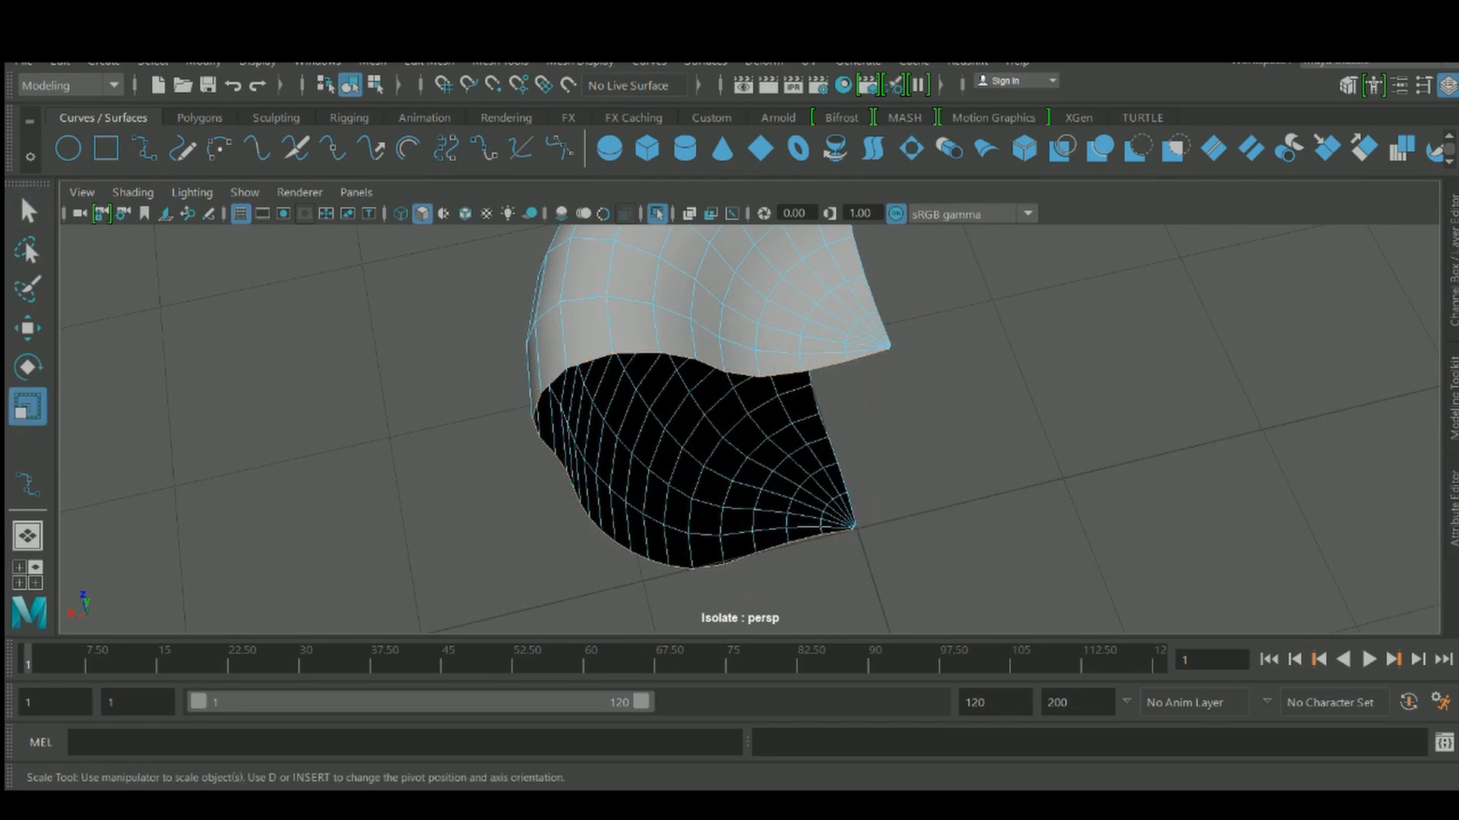
alt+drag(849, 474, 879, 423)
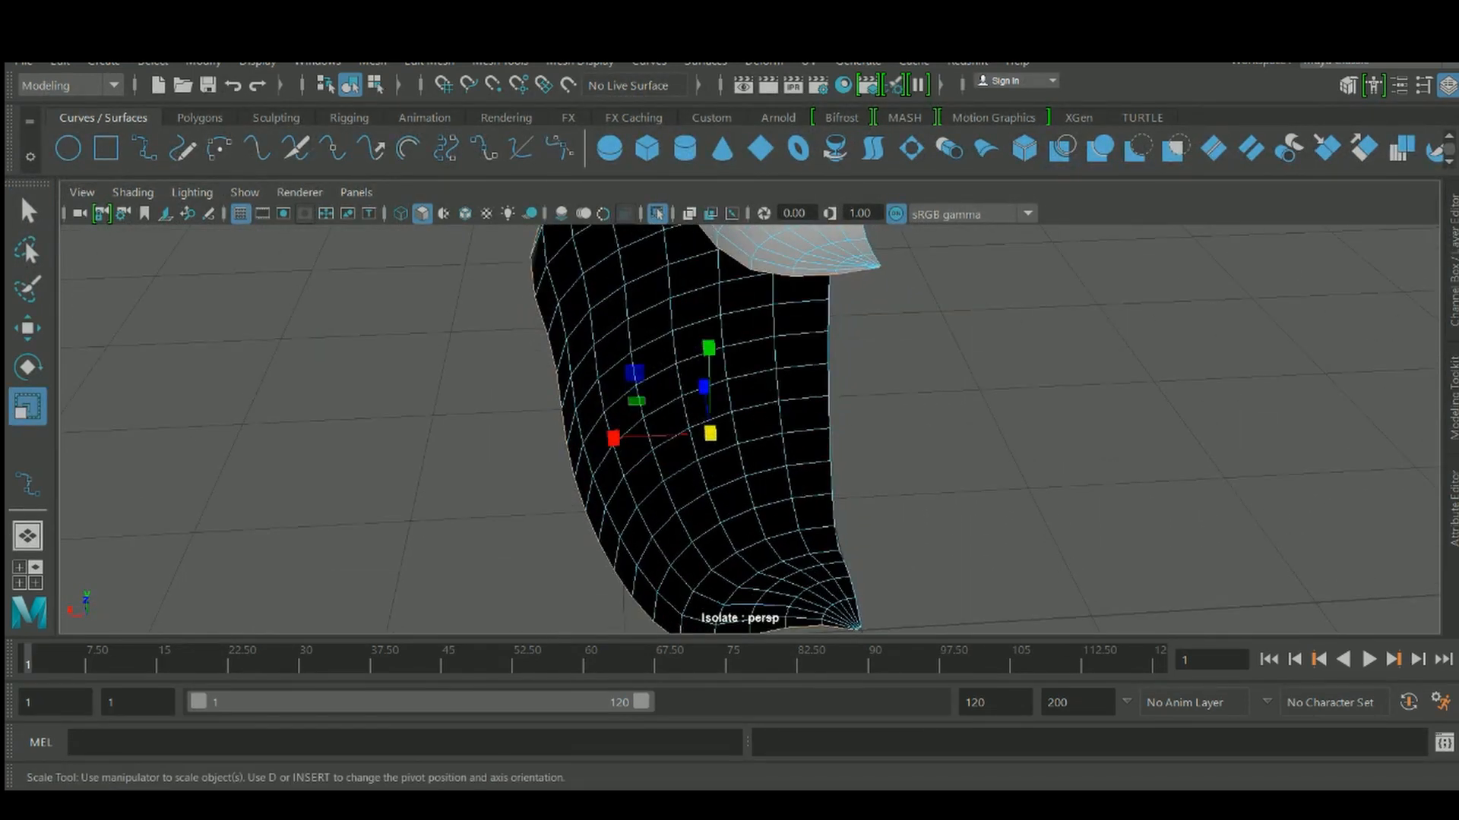
Examine the selected border edges in the front, side and perspective views
key(space)
key(space)
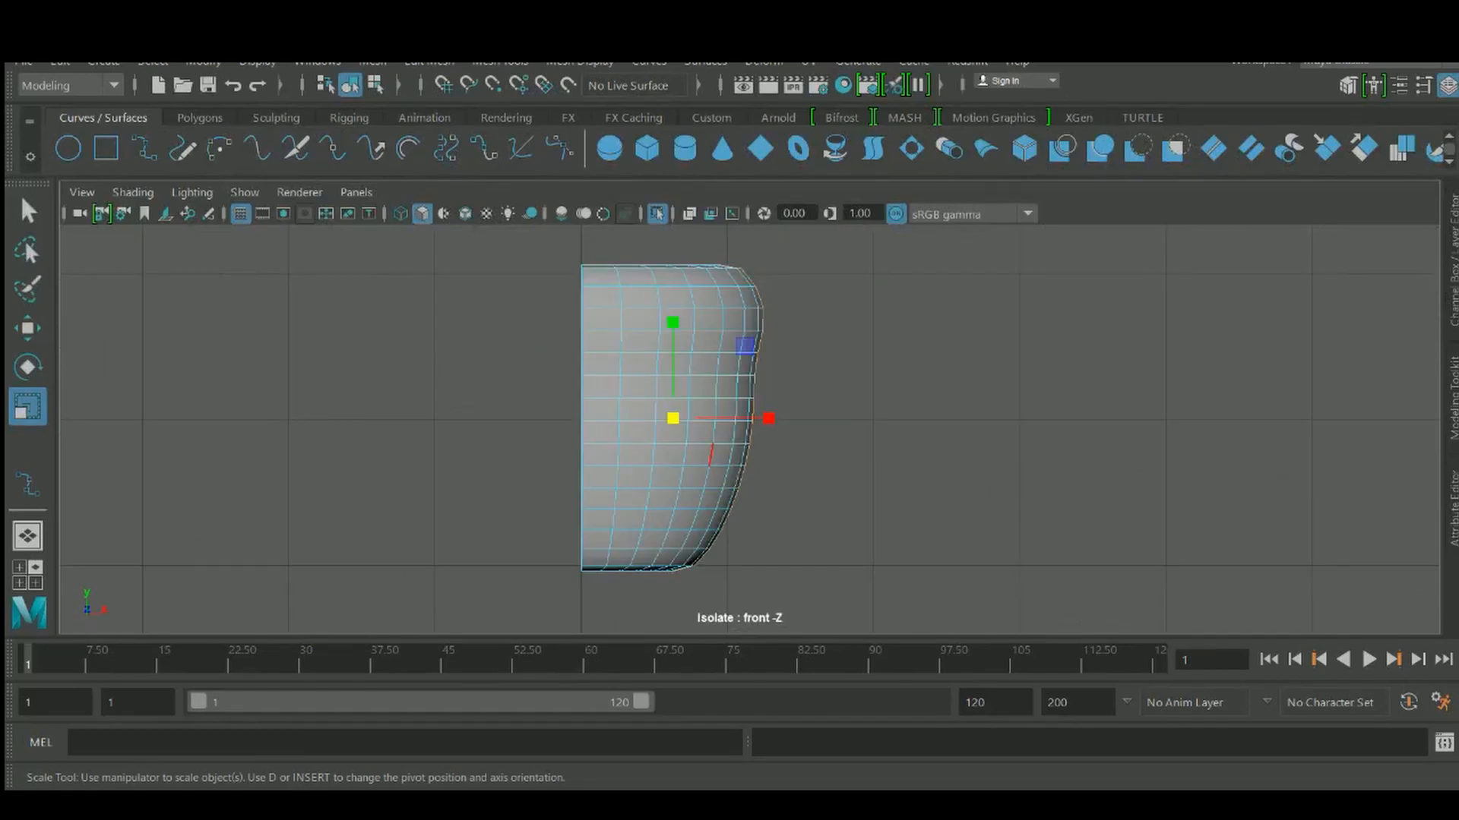
key(space)
drag(731, 467, 852, 446)
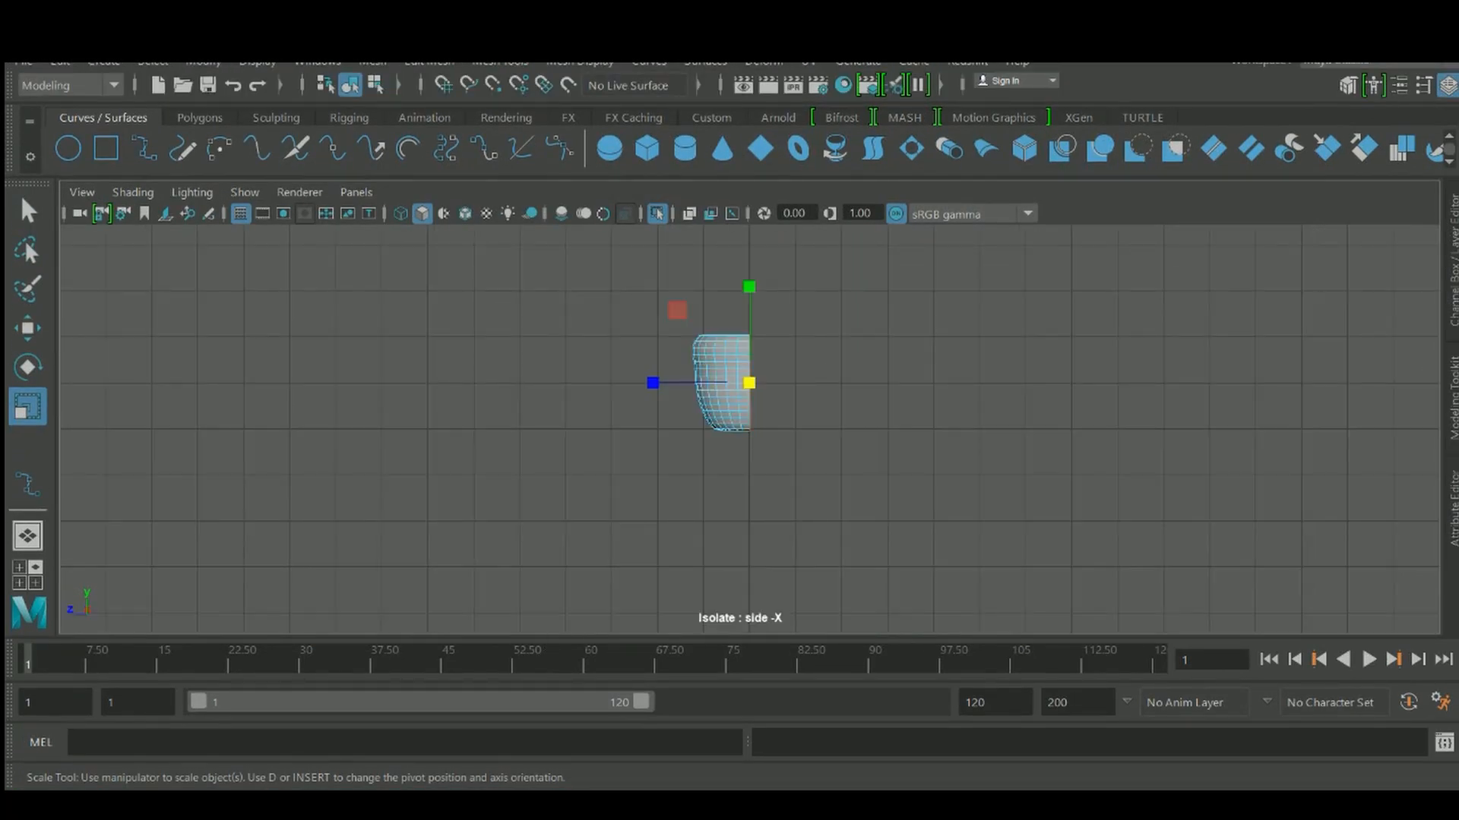
key(space)
mouse_move(794, 382)
mouse_down()
mouse_move(693, 417)
mouse_move(771, 383)
mouse_move(794, 444)
mouse_move(813, 385)
mouse_up()
key(space)
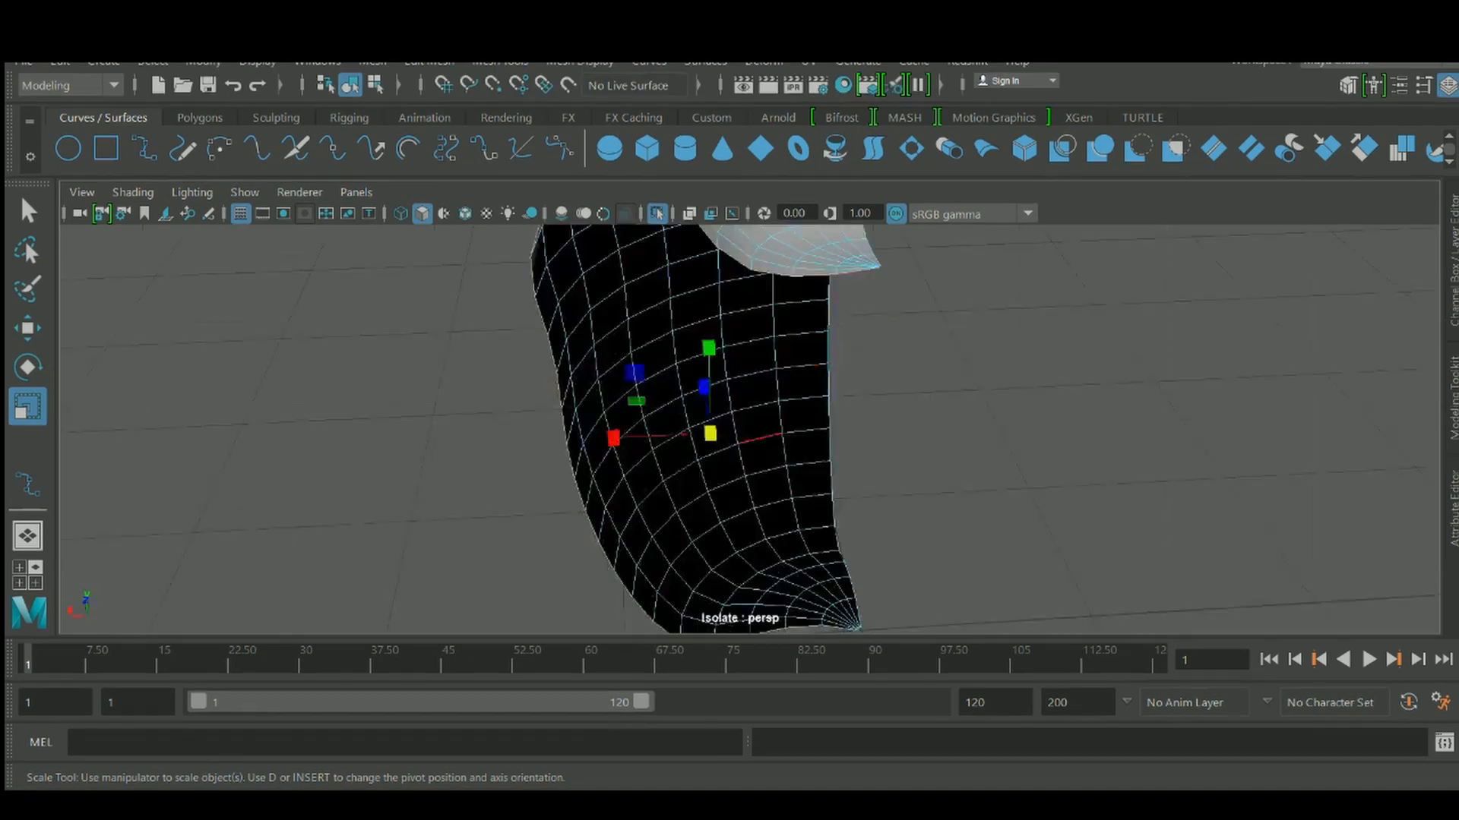
alt+middle_drag(813, 385, 782, 383)
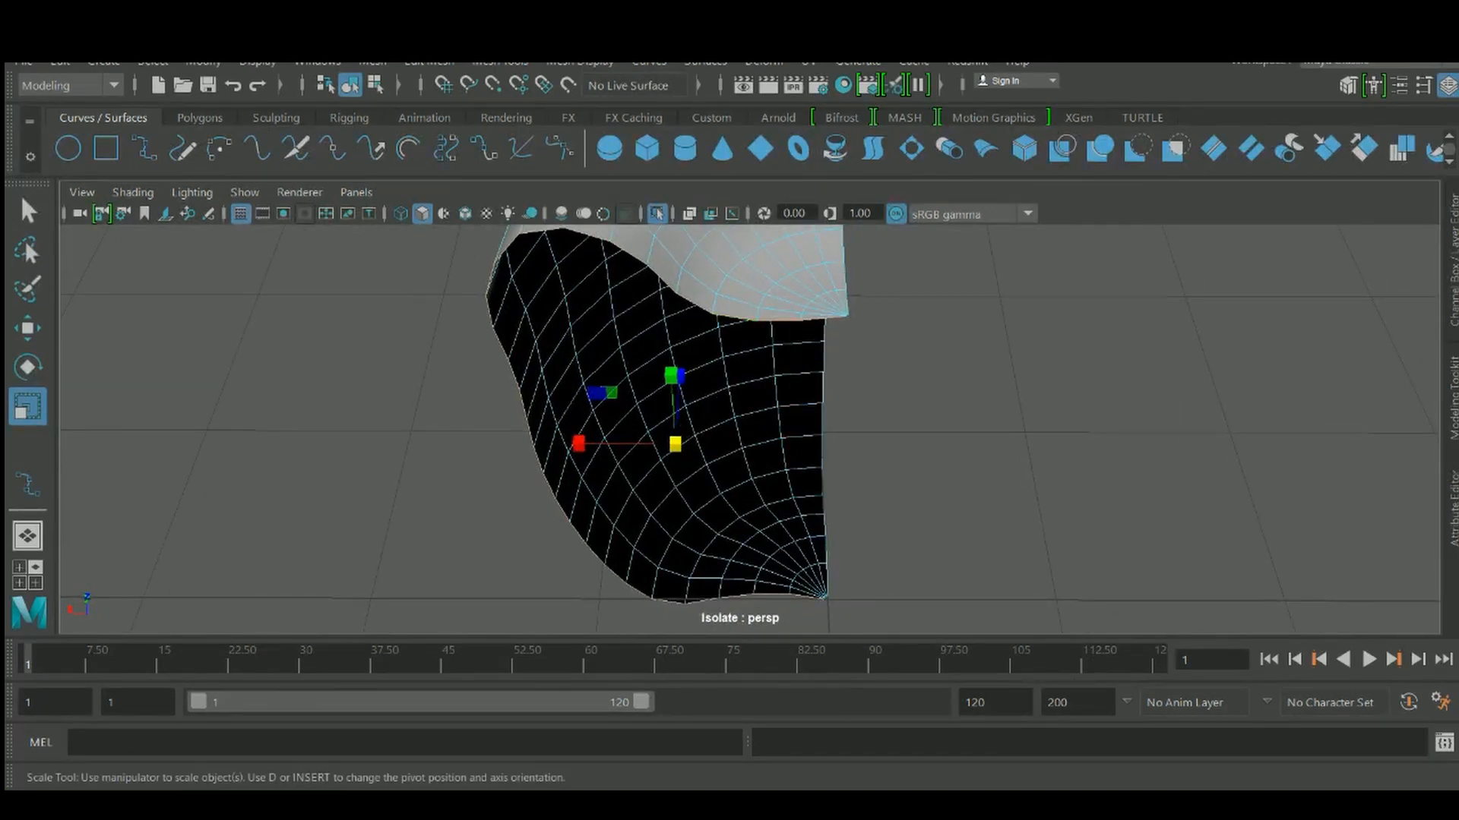
alt+drag(782, 383, 790, 439)
alt+middle_drag(790, 439, 768, 434)
alt+drag(767, 434, 763, 405)
click(204, 63)
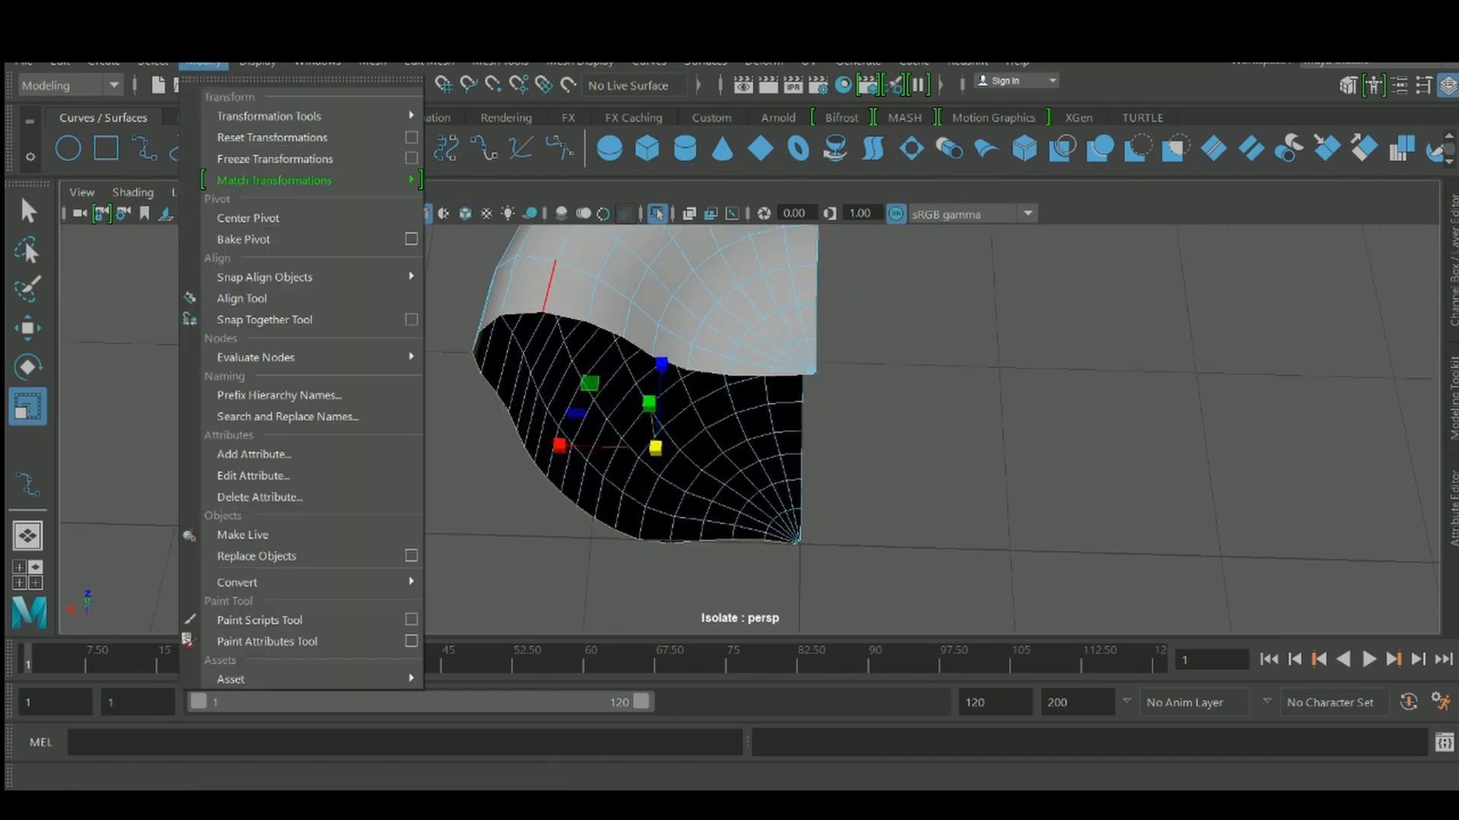
mouse_move(153, 64)
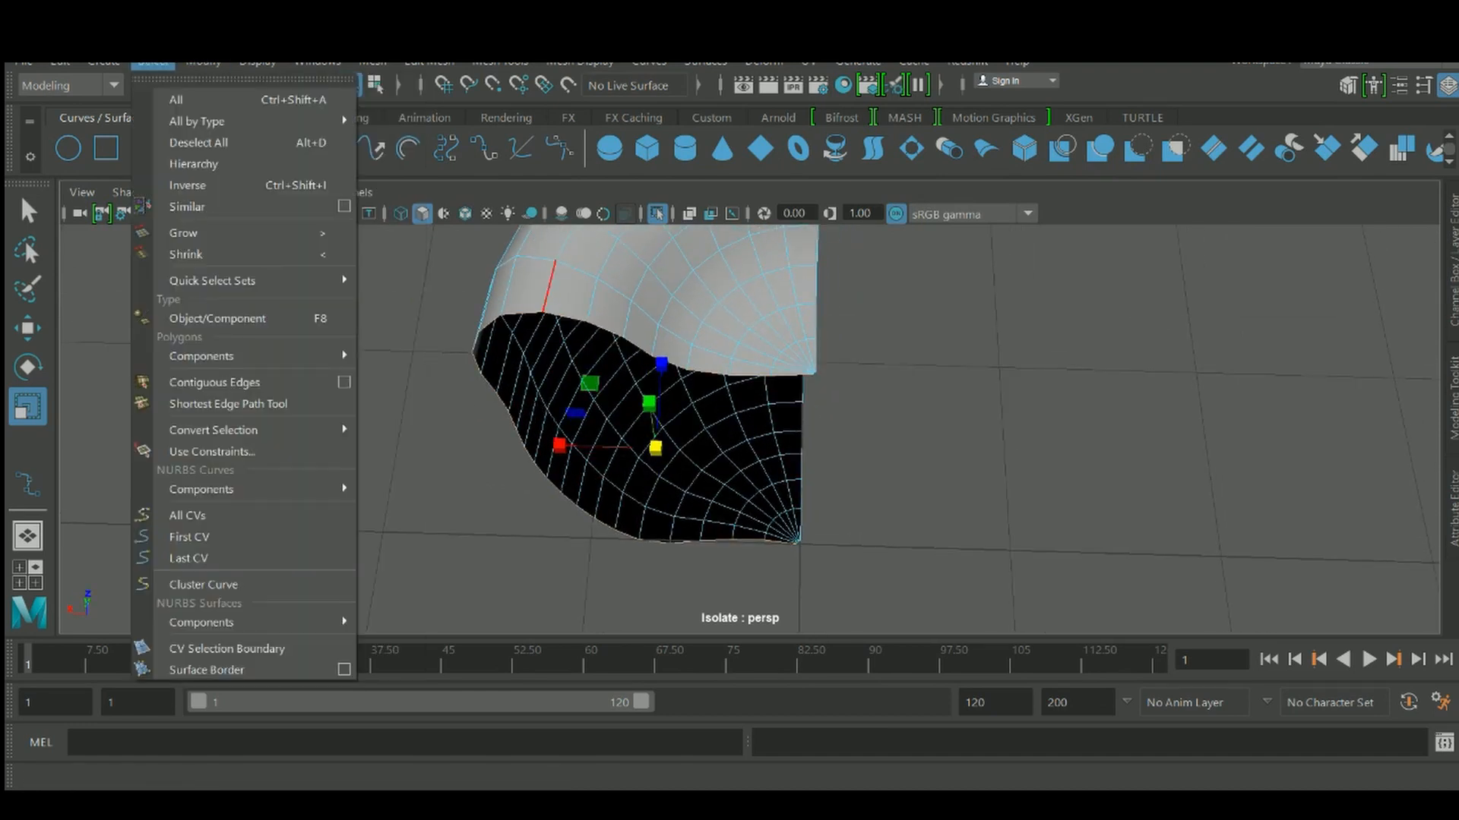
mouse_move(104, 64)
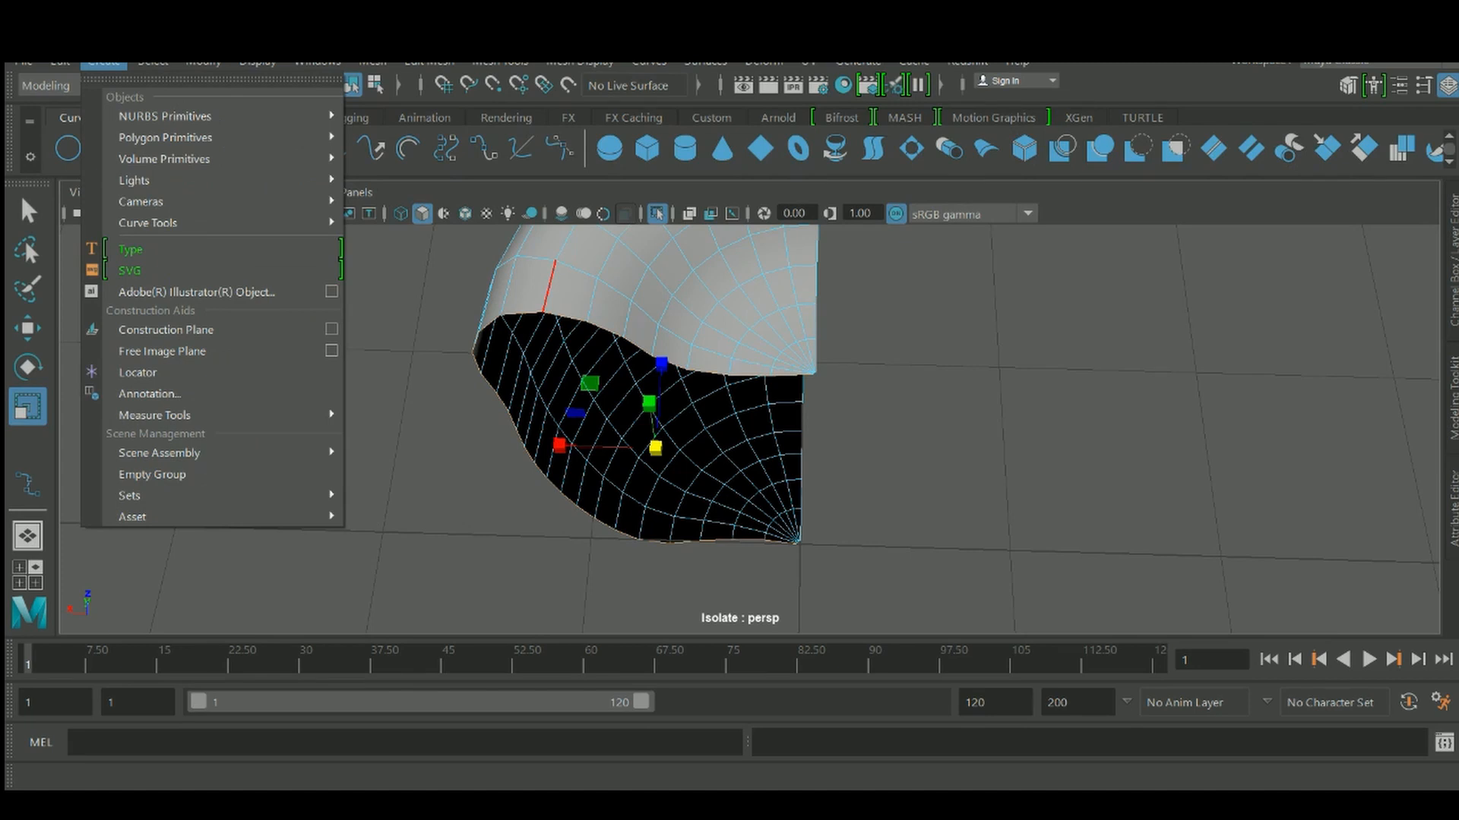
mouse_move(203, 63)
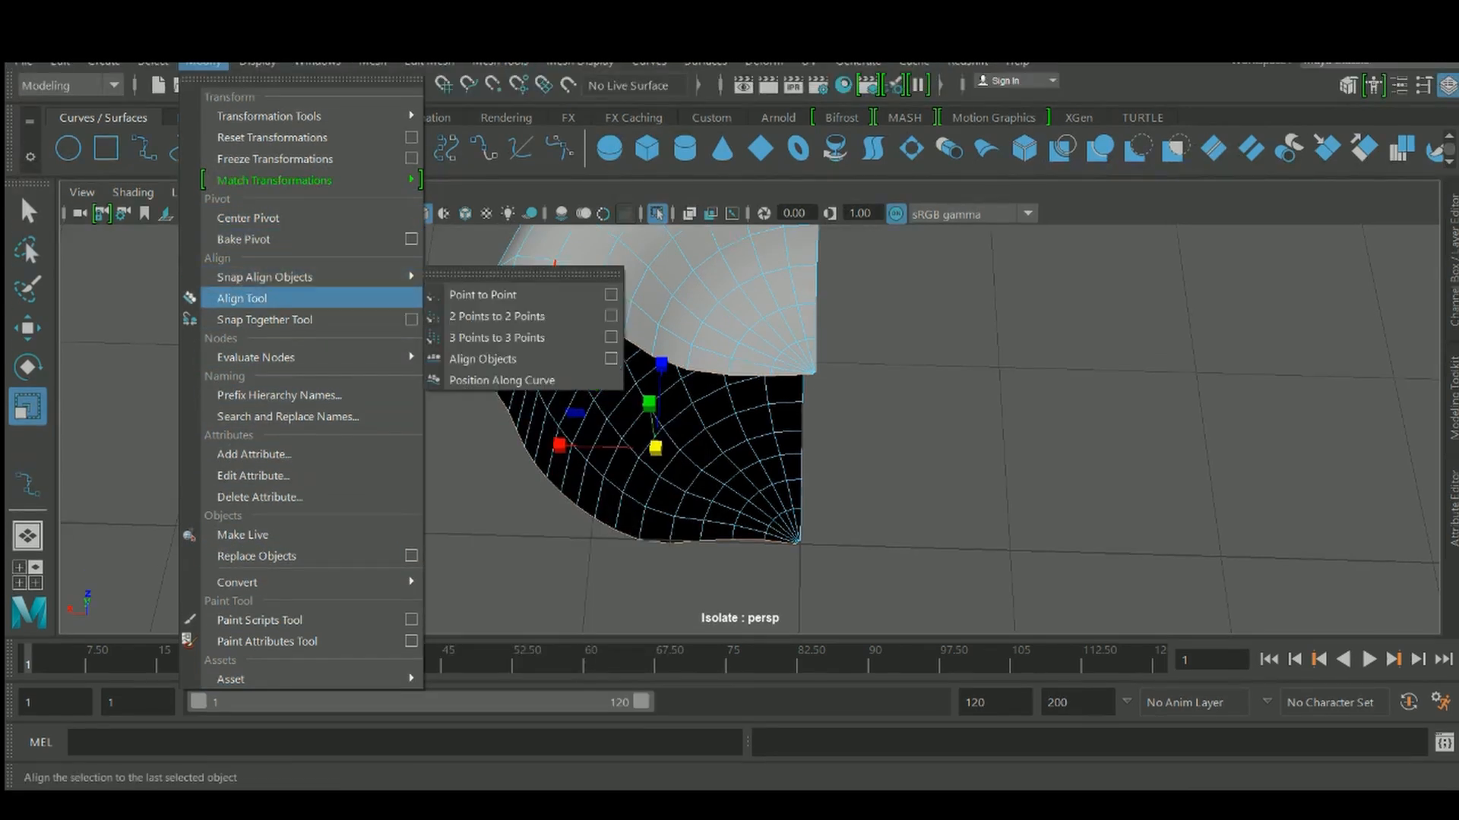
key(Escape)
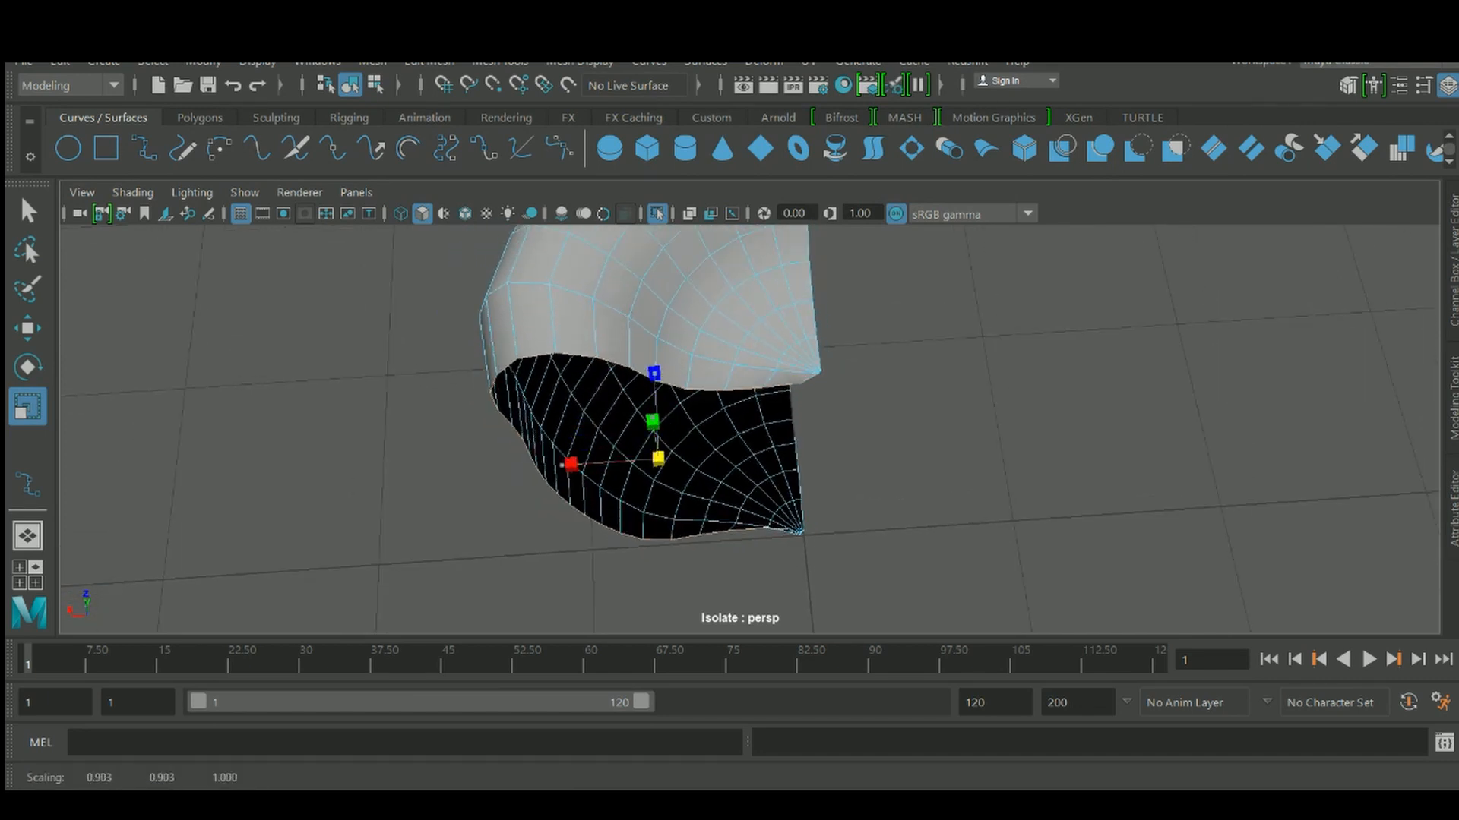
Move the selected border edges slightly along X and Z and scale them to pull that open side of the quarter inward
key(w)
drag(561, 465, 571, 465)
alt+drag(683, 456, 662, 411)
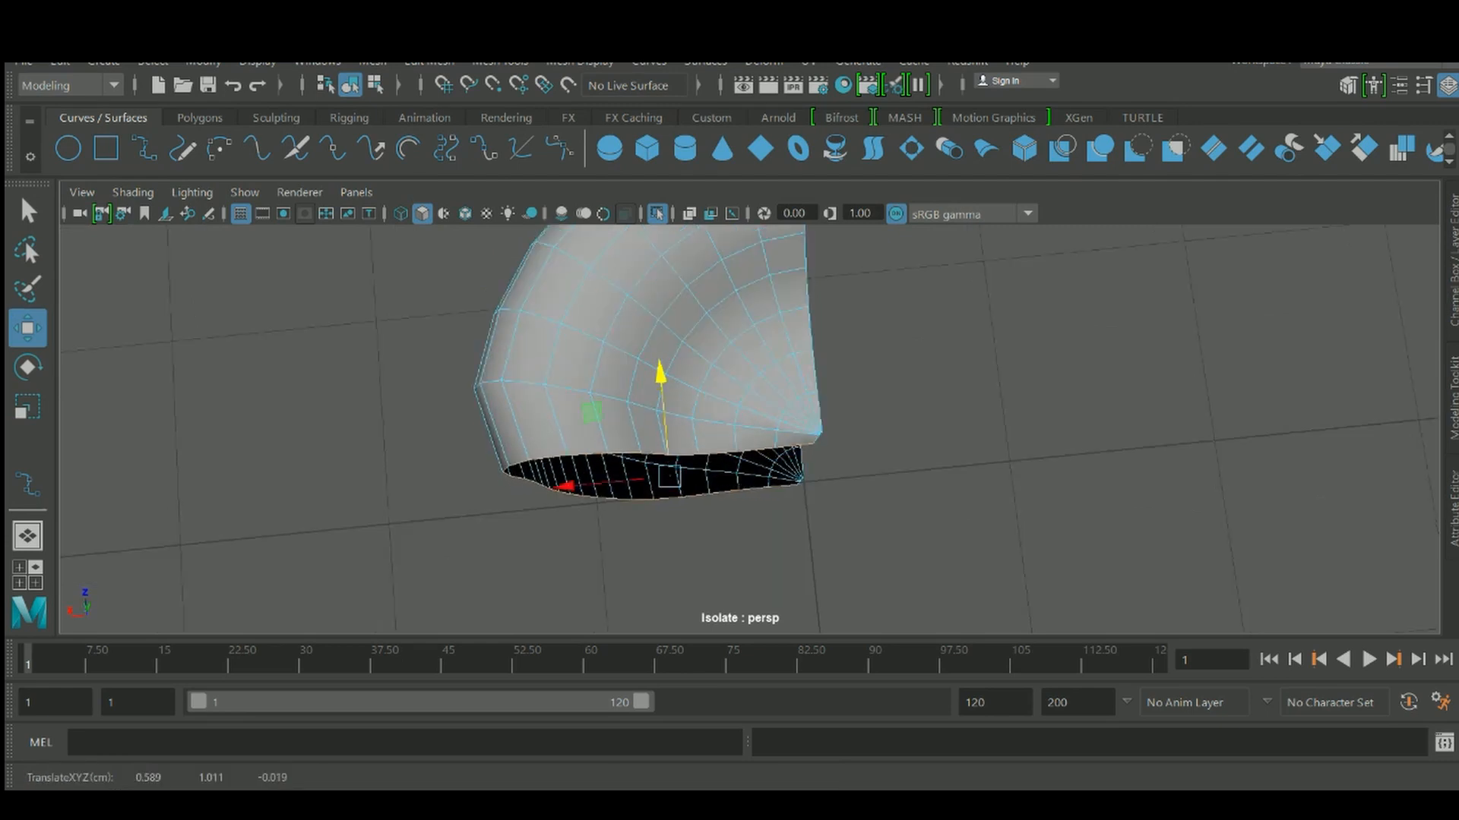
drag(566, 486, 570, 485)
alt+drag(730, 357, 730, 327)
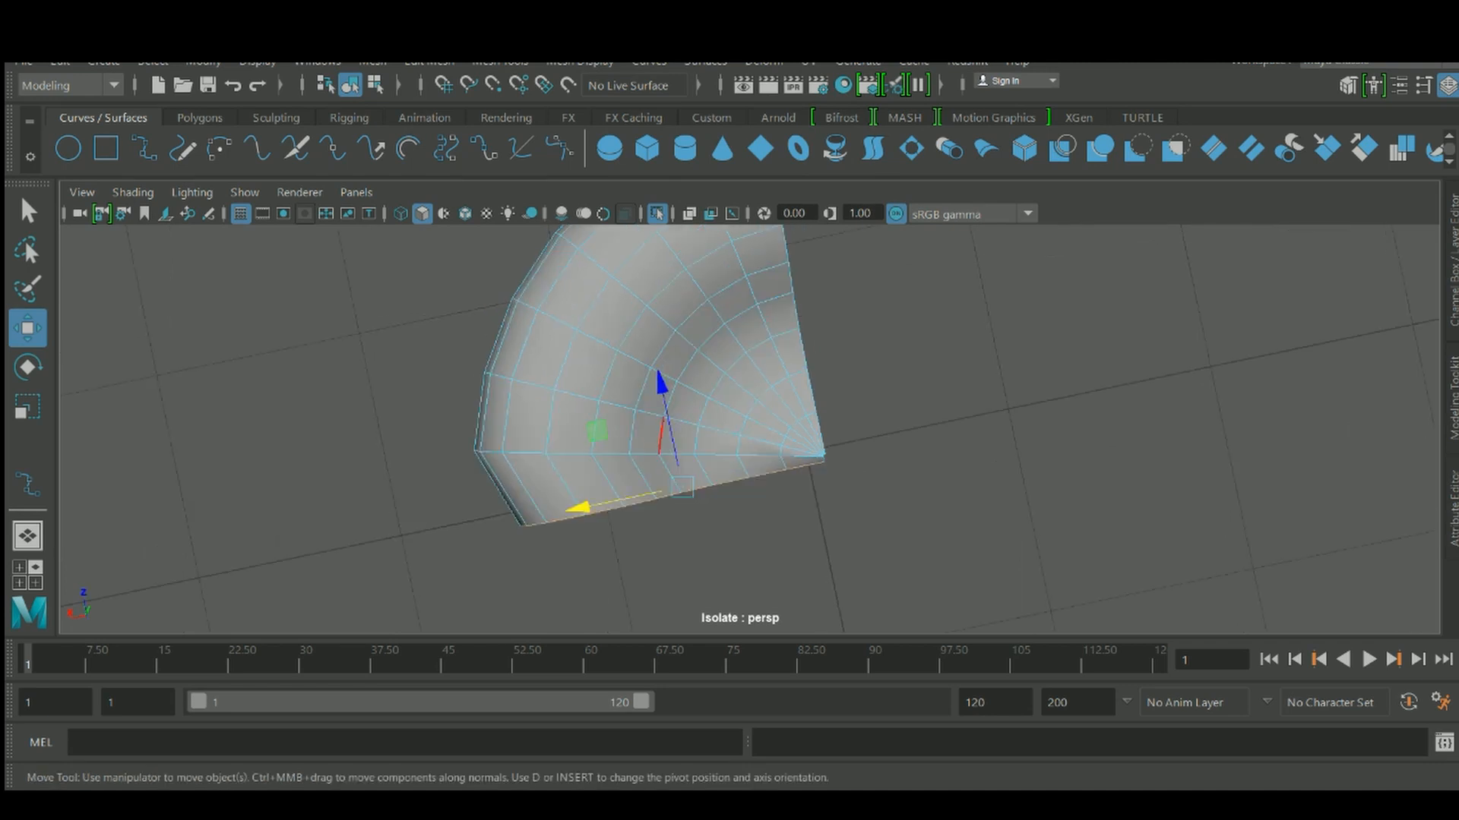
drag(663, 380, 691, 418)
key(r)
ctrl+drag(676, 311, 682, 318)
Pull the border edges on the quarter's other open side inward with the Move tool to match the first side
key(w)
alt+drag(775, 342, 755, 303)
alt+drag(755, 365, 904, 255)
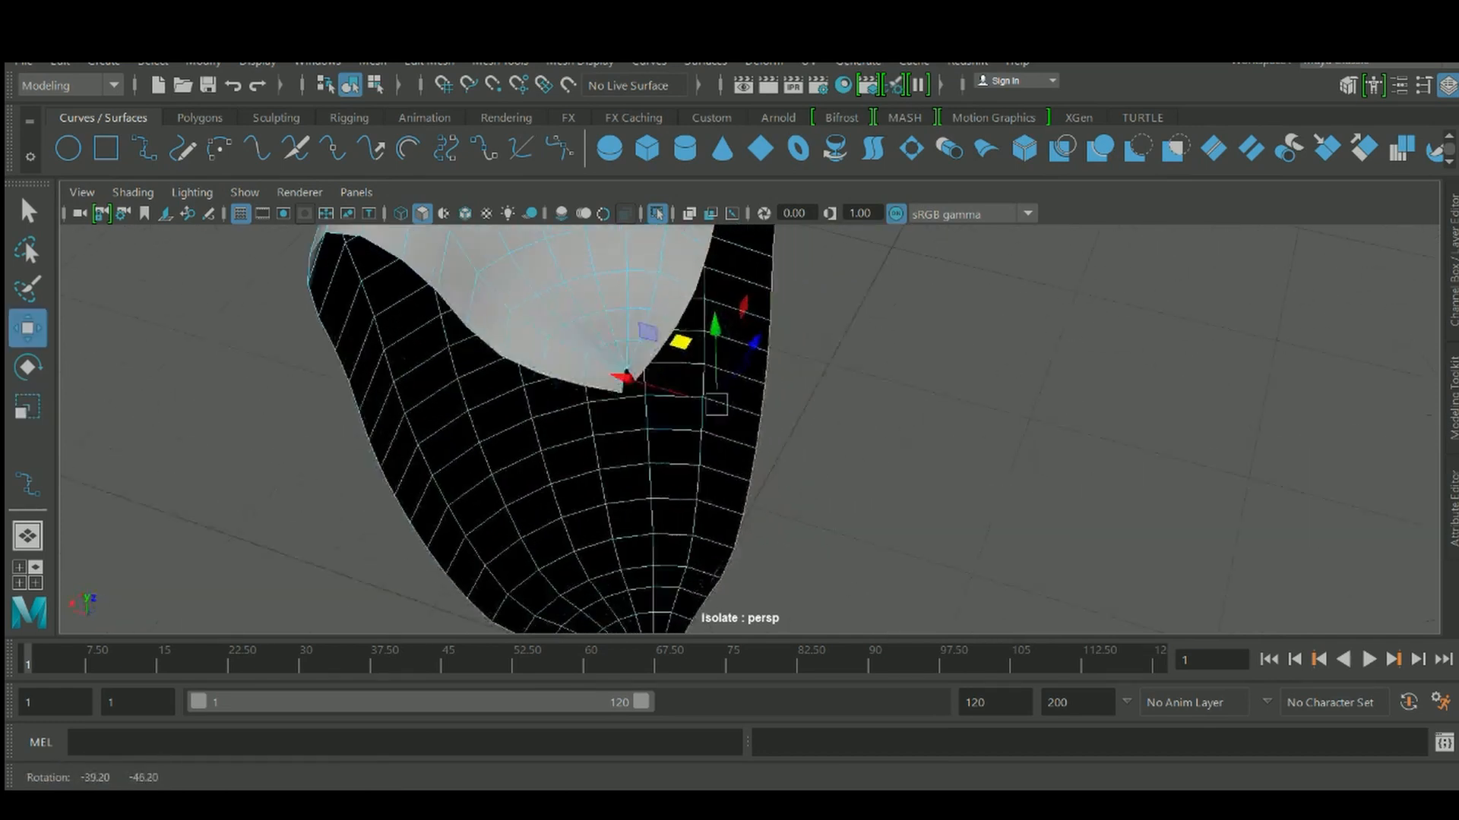
alt+drag(714, 531, 722, 578)
alt+drag(683, 380, 767, 456)
key(q)
Merge the split corner vertices at the quarter's top centre into one, and do the same at its bottom centre
alt+drag(608, 425, 1223, 536)
alt+right_drag(660, 502, 709, 504)
alt+middle_drag(709, 505, 752, 492)
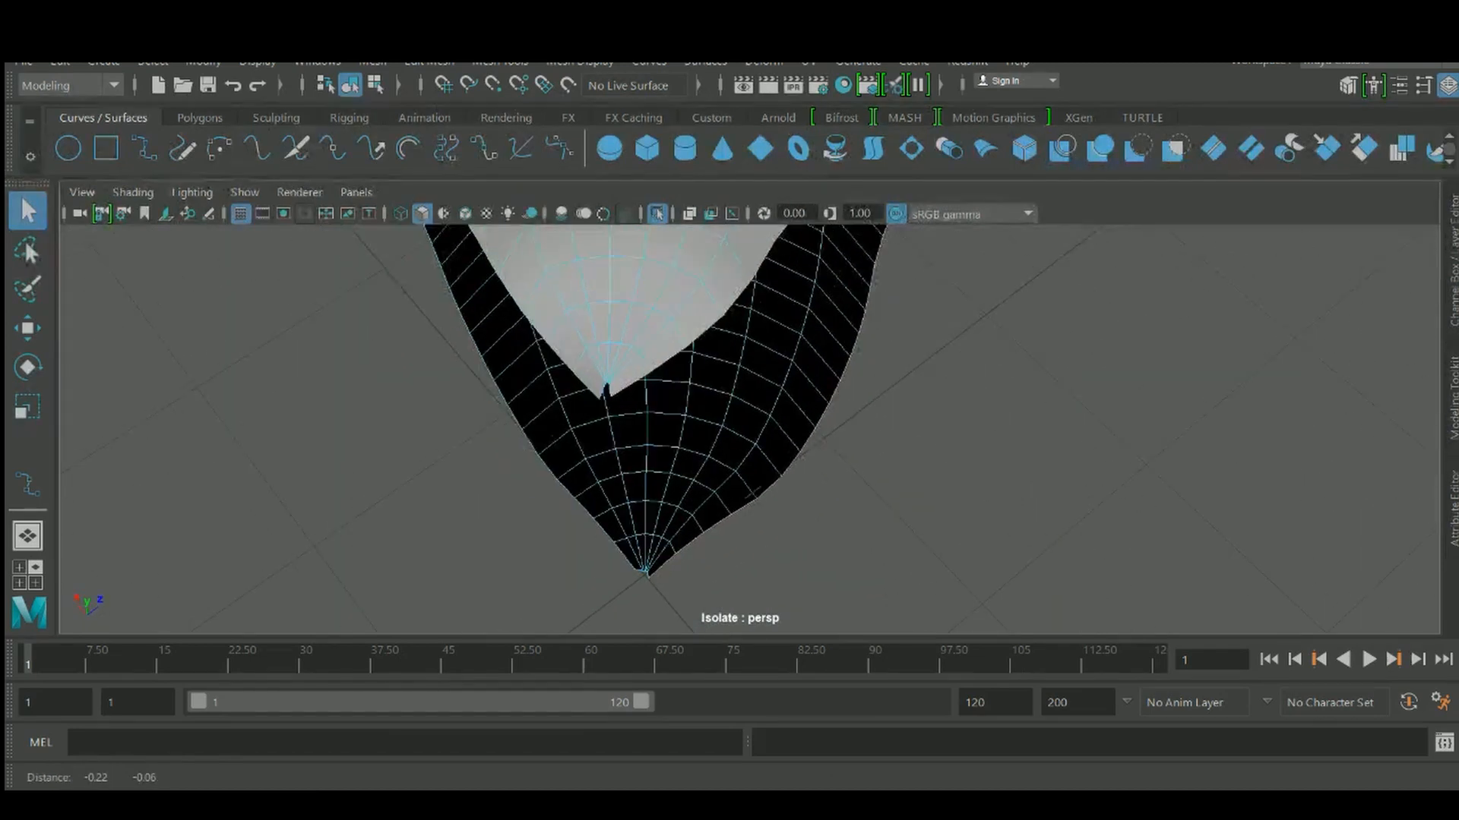
alt+drag(605, 392, 851, 399)
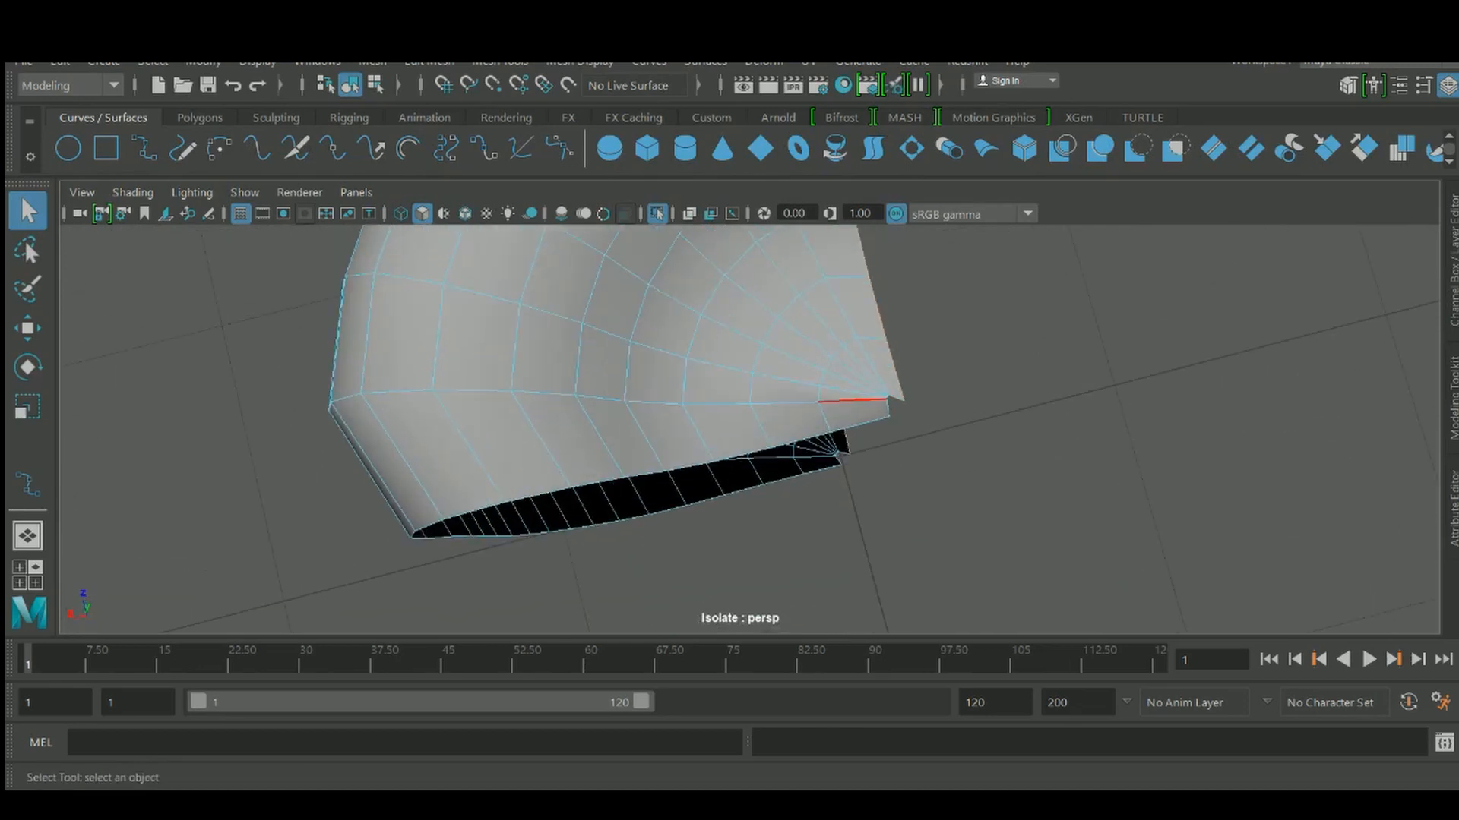
right_drag(881, 250, 790, 217)
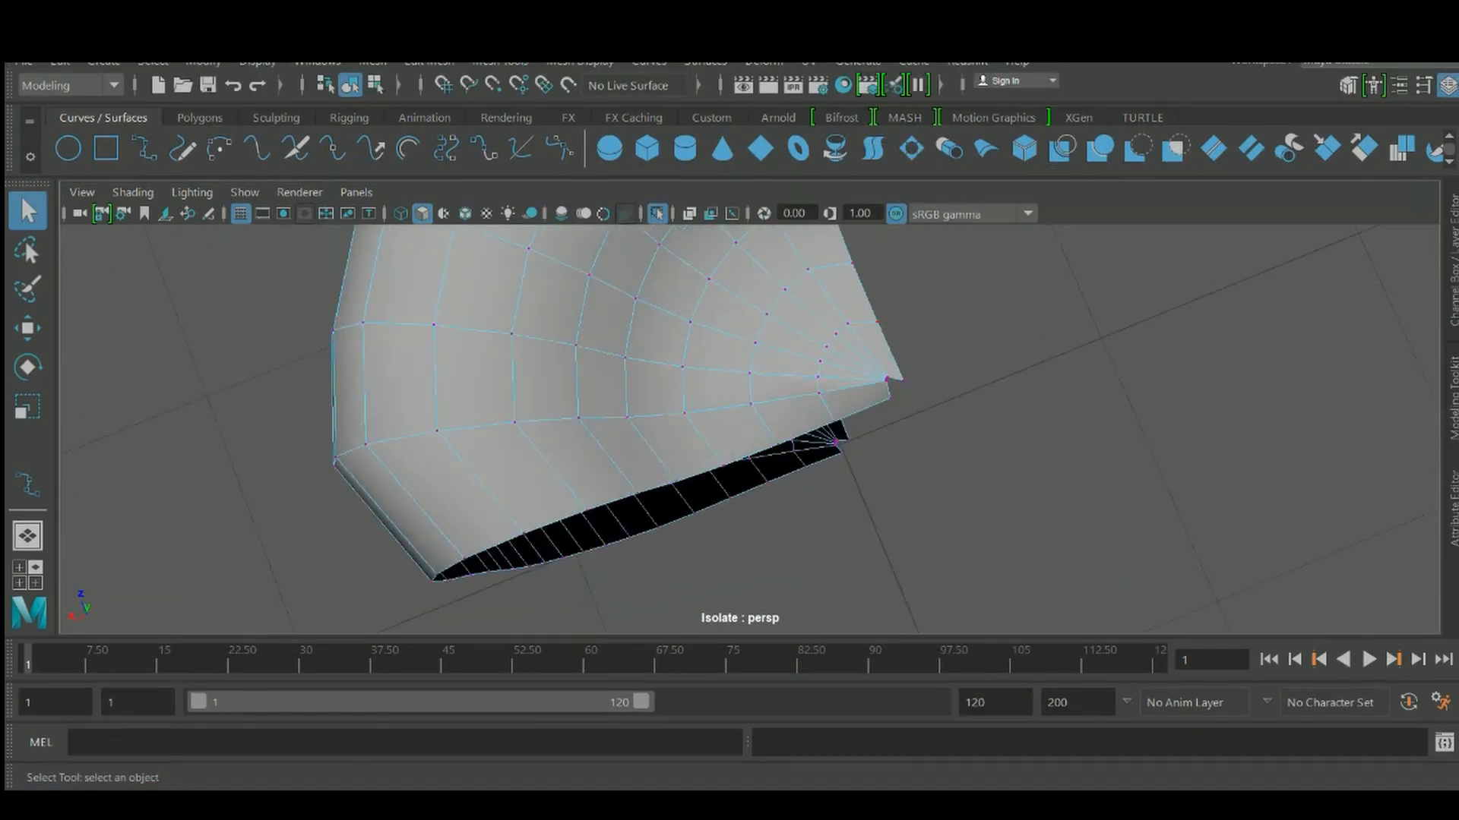
alt+drag(653, 410, 665, 403)
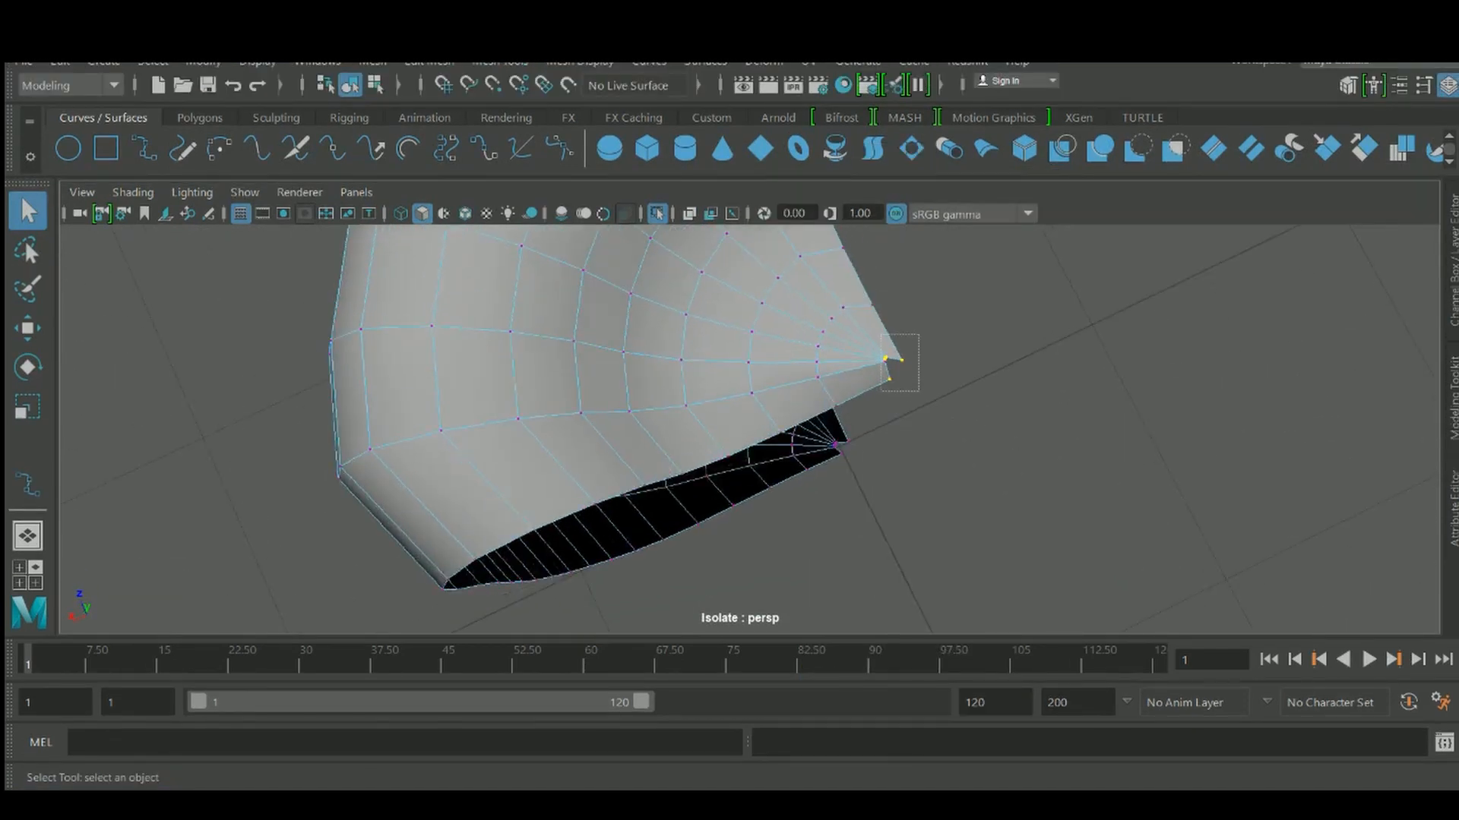
shift+right_click(890, 364)
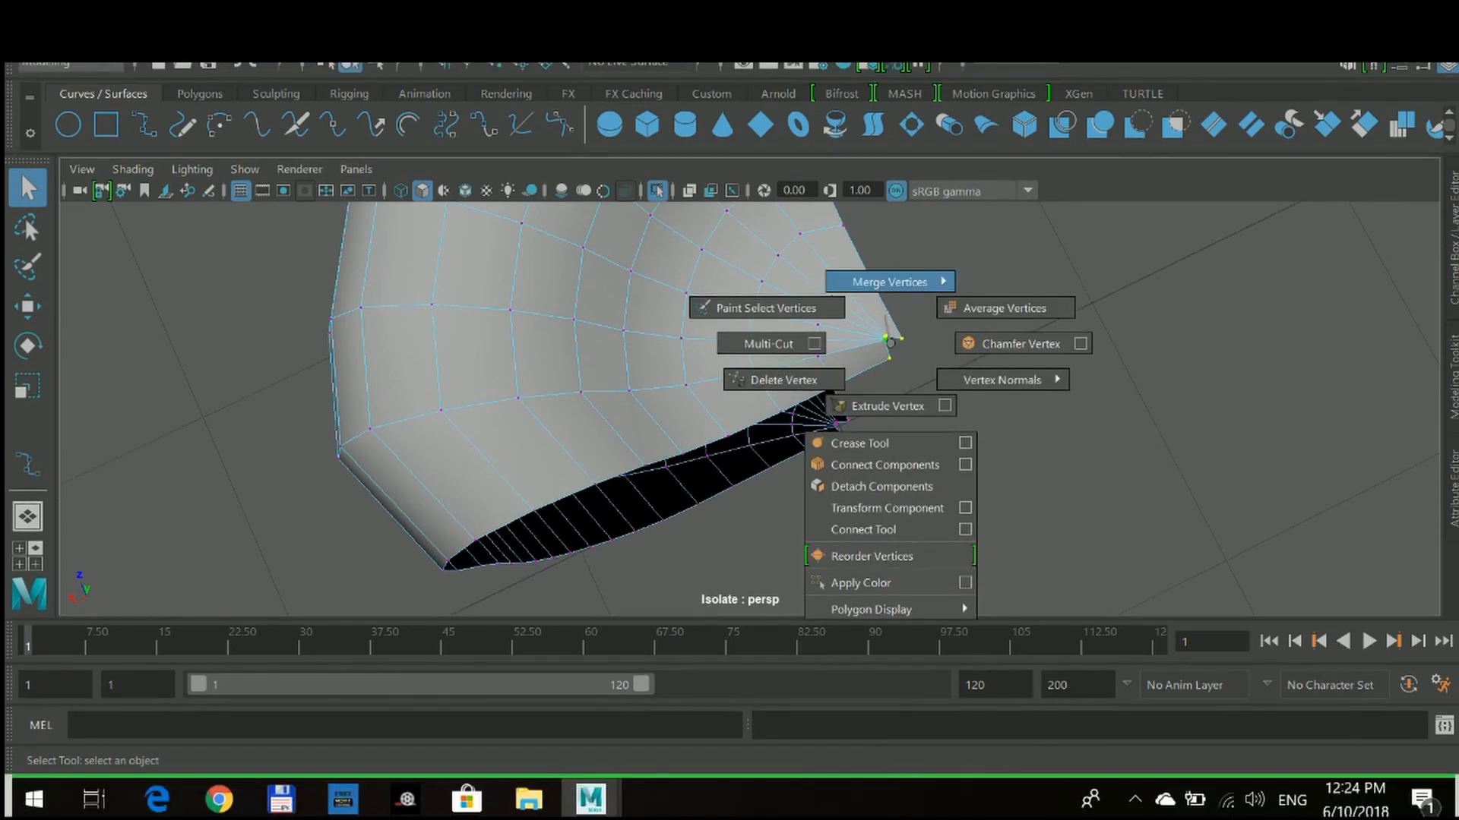
shift+right_drag(887, 303, 881, 217)
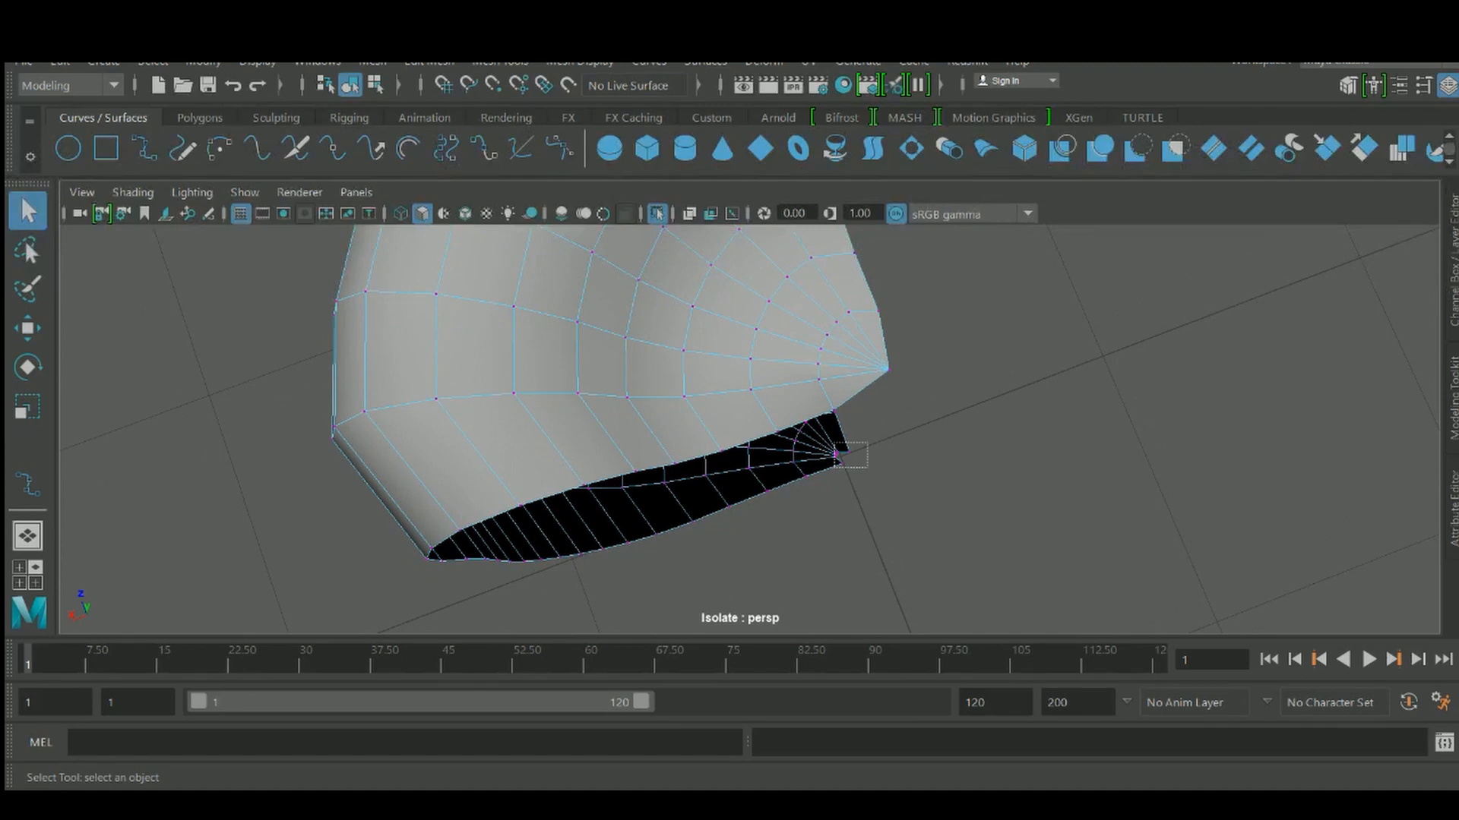
shift+right_drag(834, 440, 830, 383)
shift+right_drag(829, 308, 828, 304)
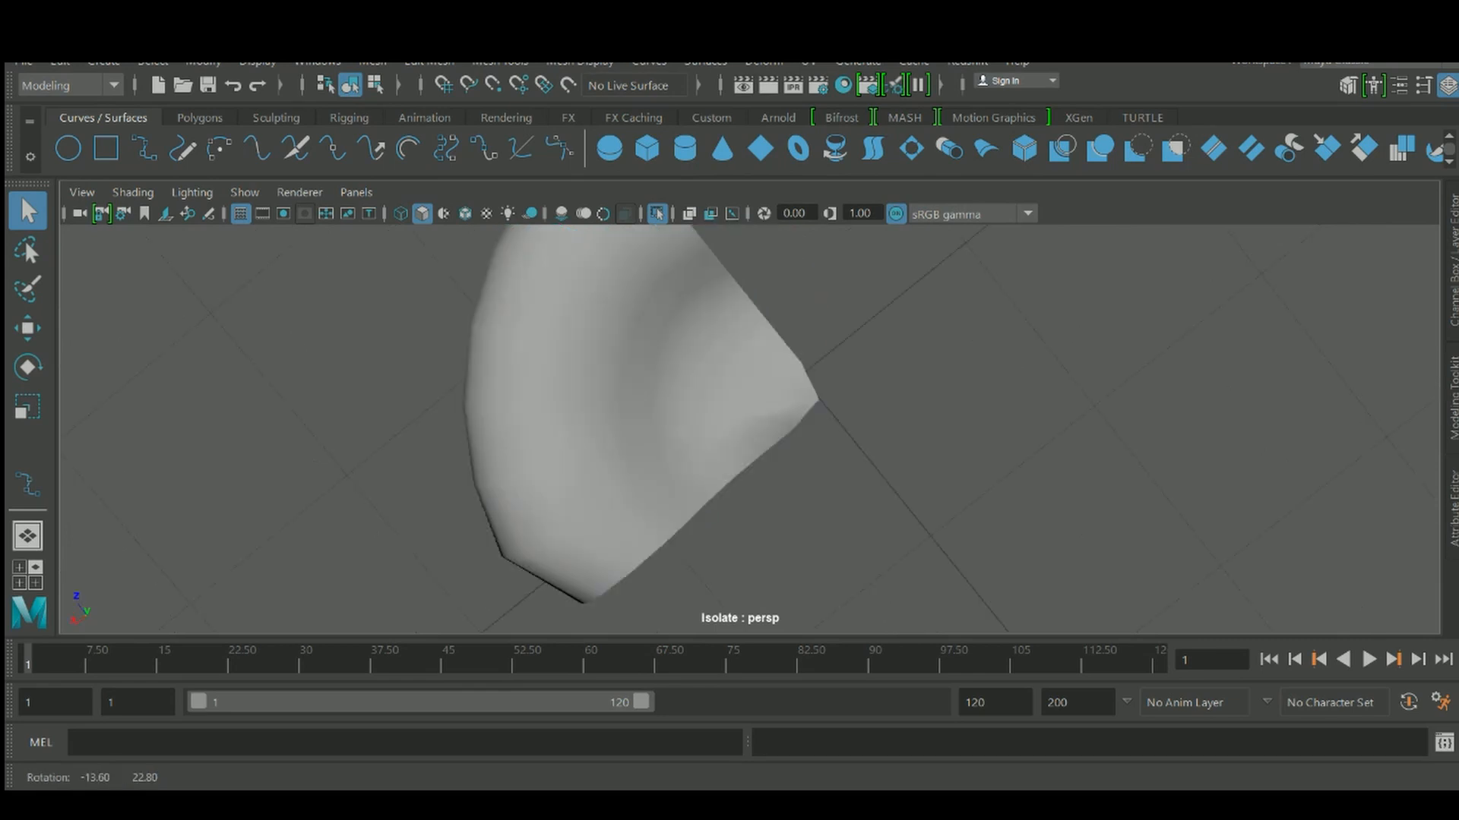
In the top view, point-snap the vertices of the quarter's open side along X to the centre vertex, moving them only in Z
right_drag(791, 212, 684, 193)
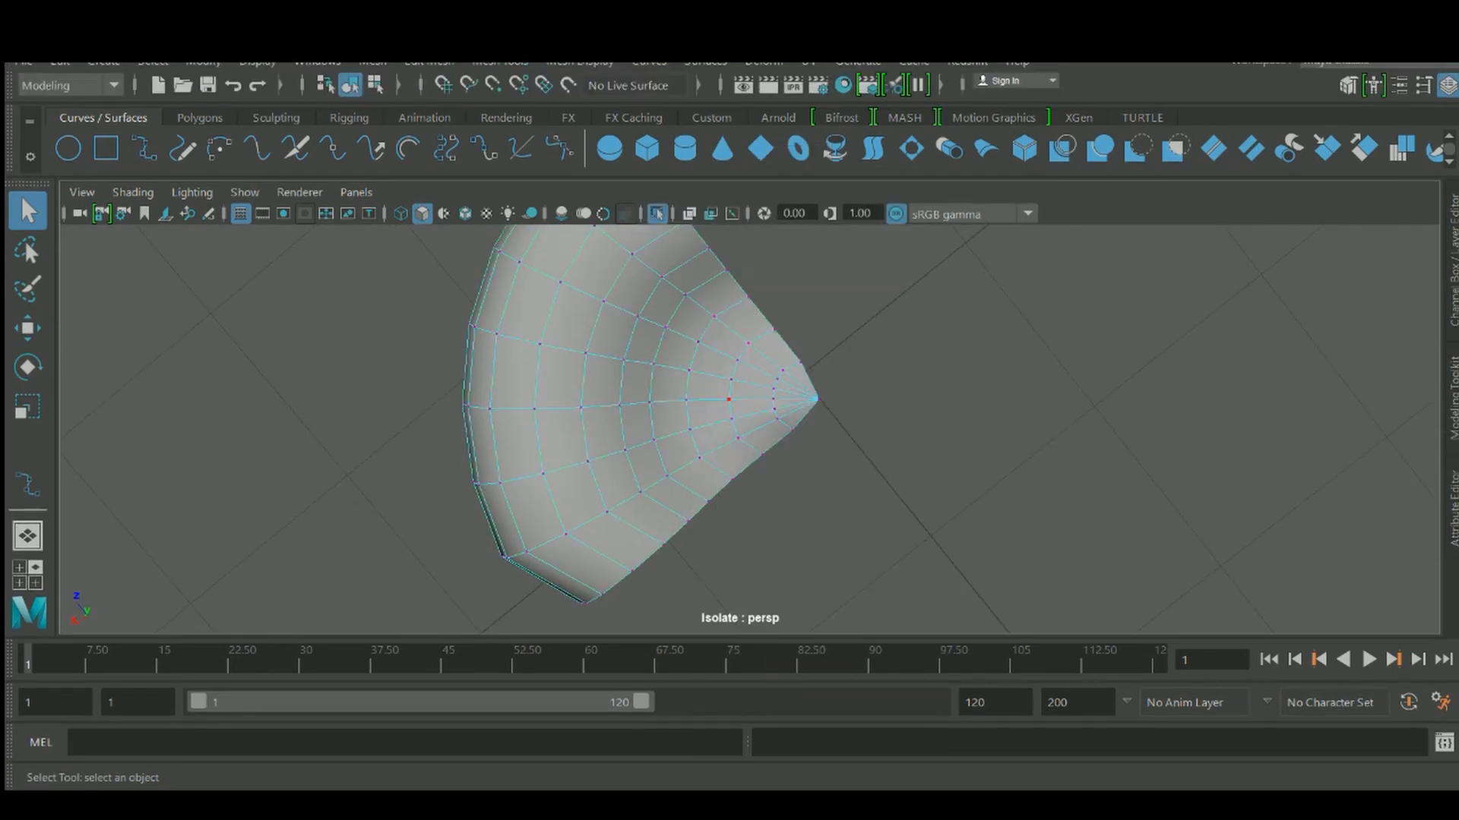
alt+drag(721, 379, 652, 407)
key(space)
scroll(750, 430, up, 6)
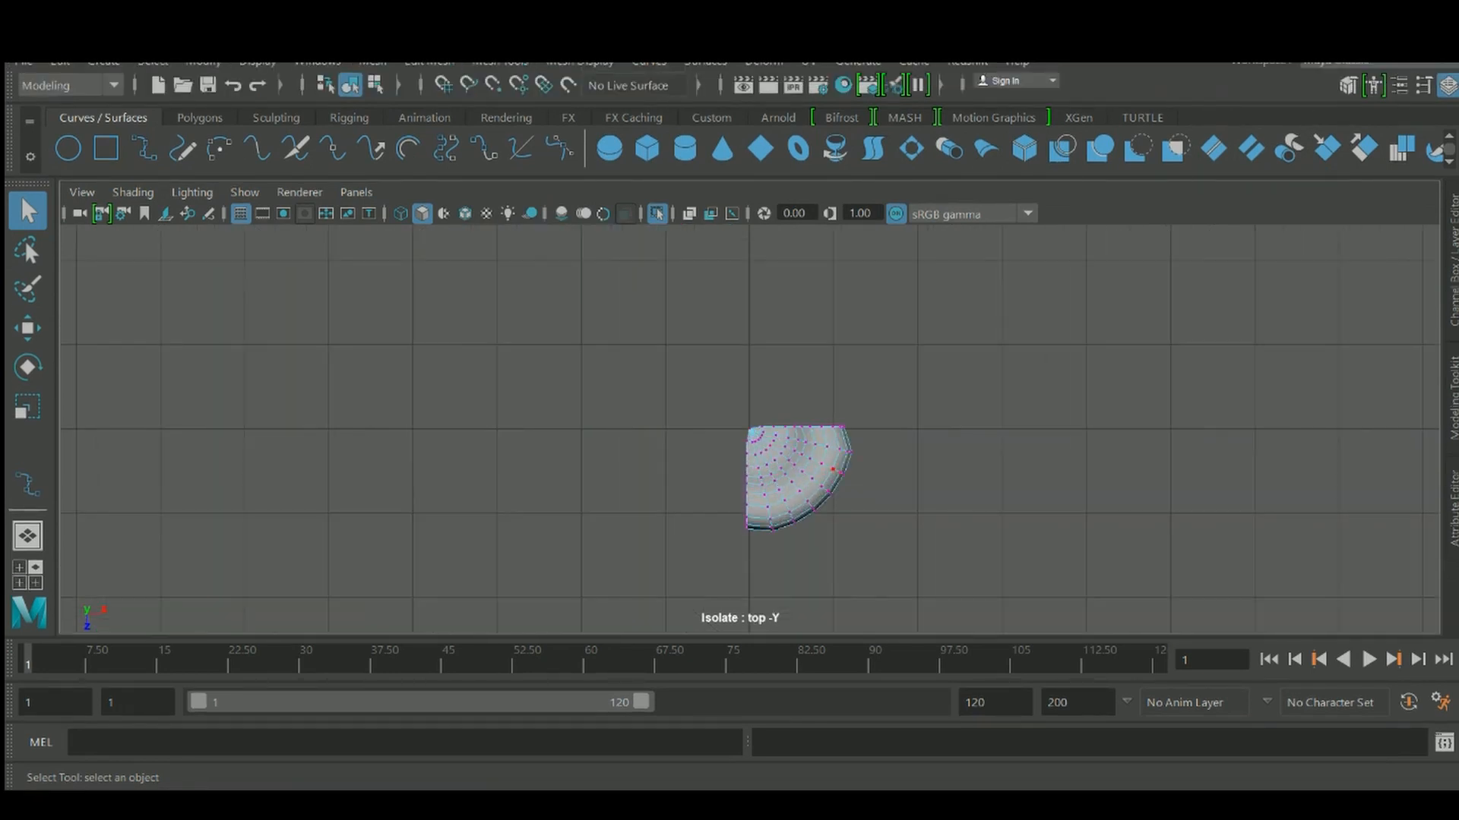
scroll(751, 429, down, 8)
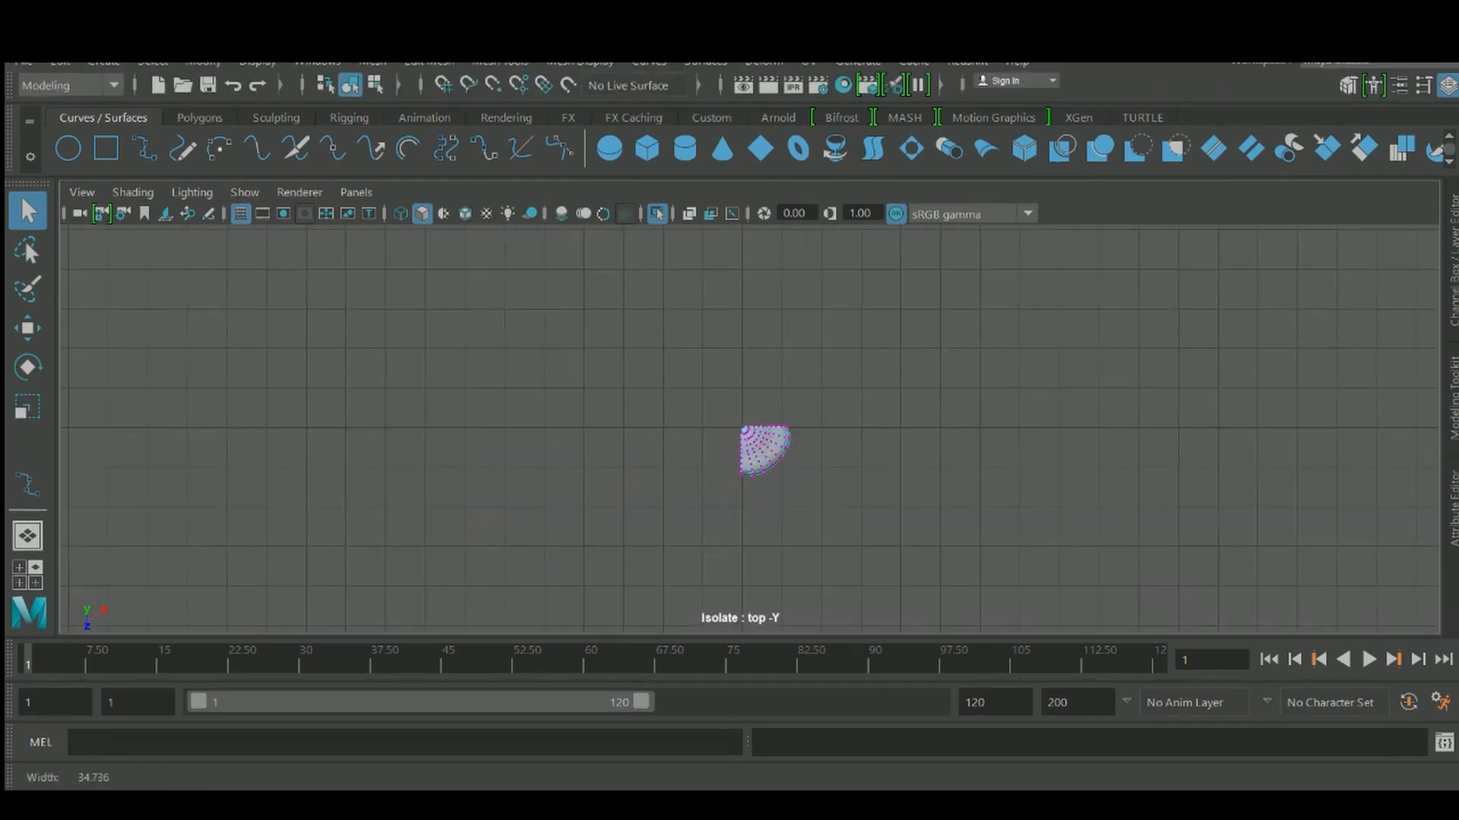
scroll(749, 427, up, 5)
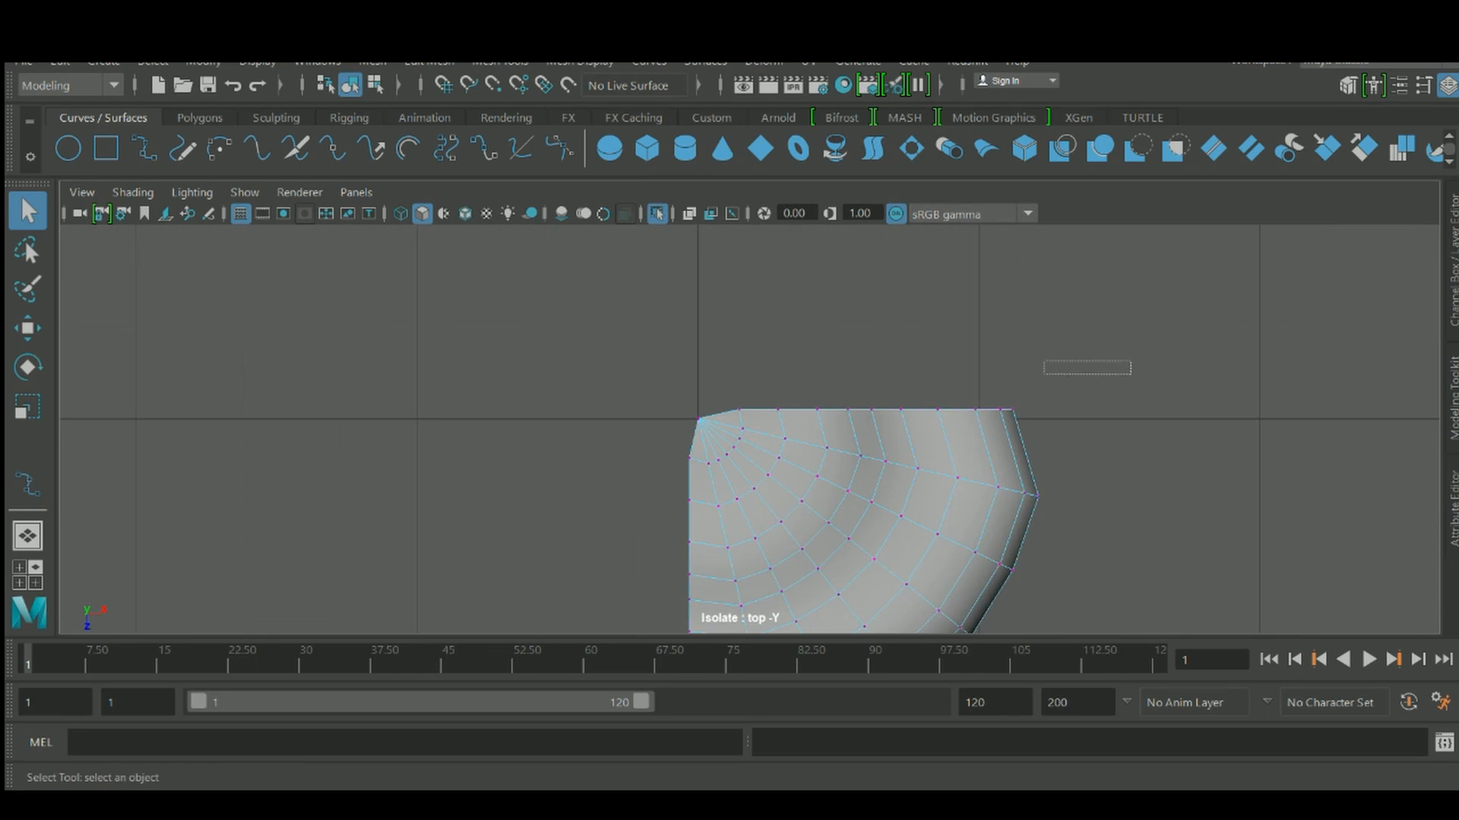
drag(1043, 373, 709, 417)
key(4)
scroll(752, 429, up, 1)
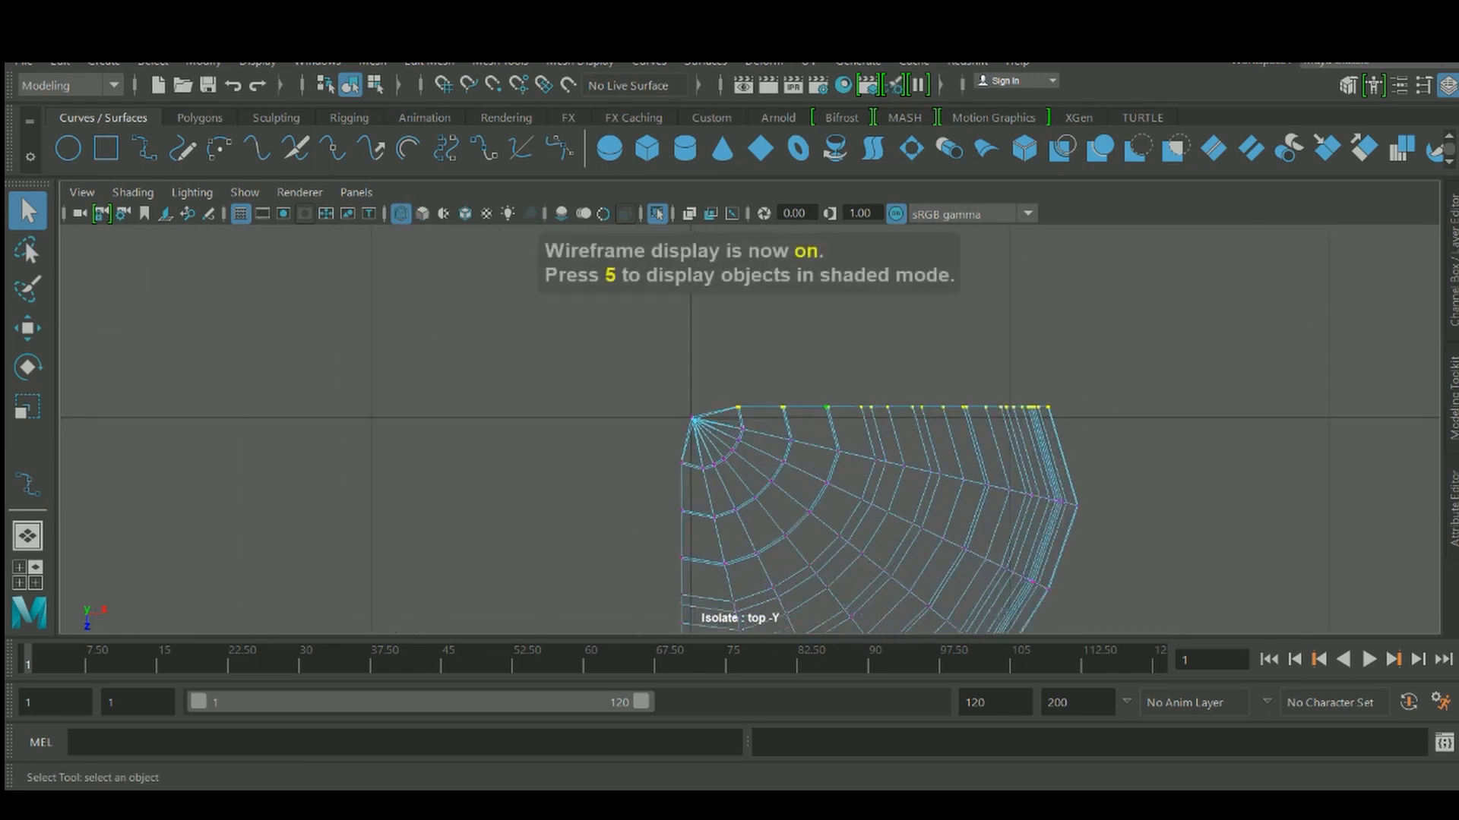
scroll(749, 428, up, 3)
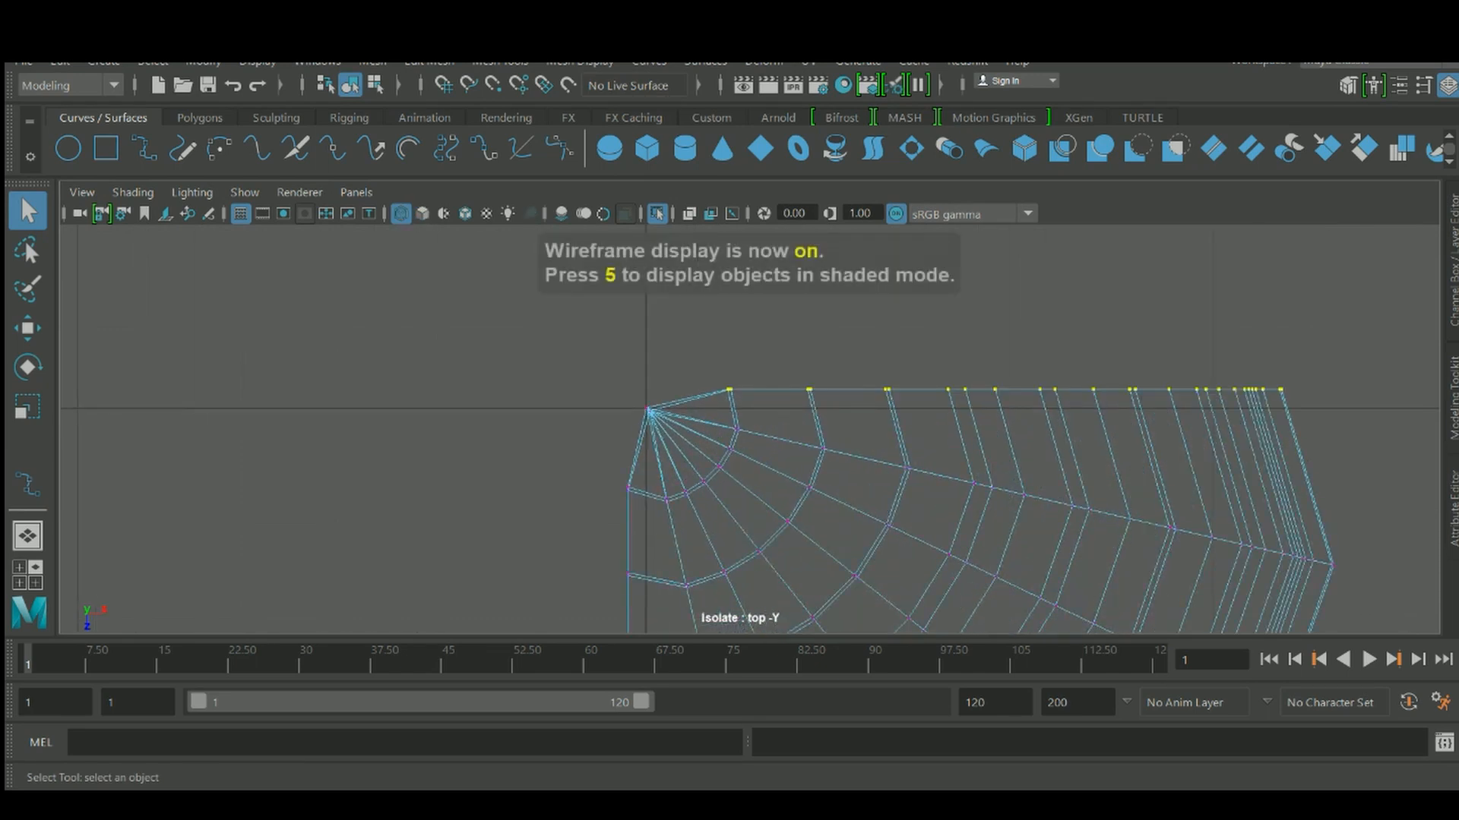
key(w)
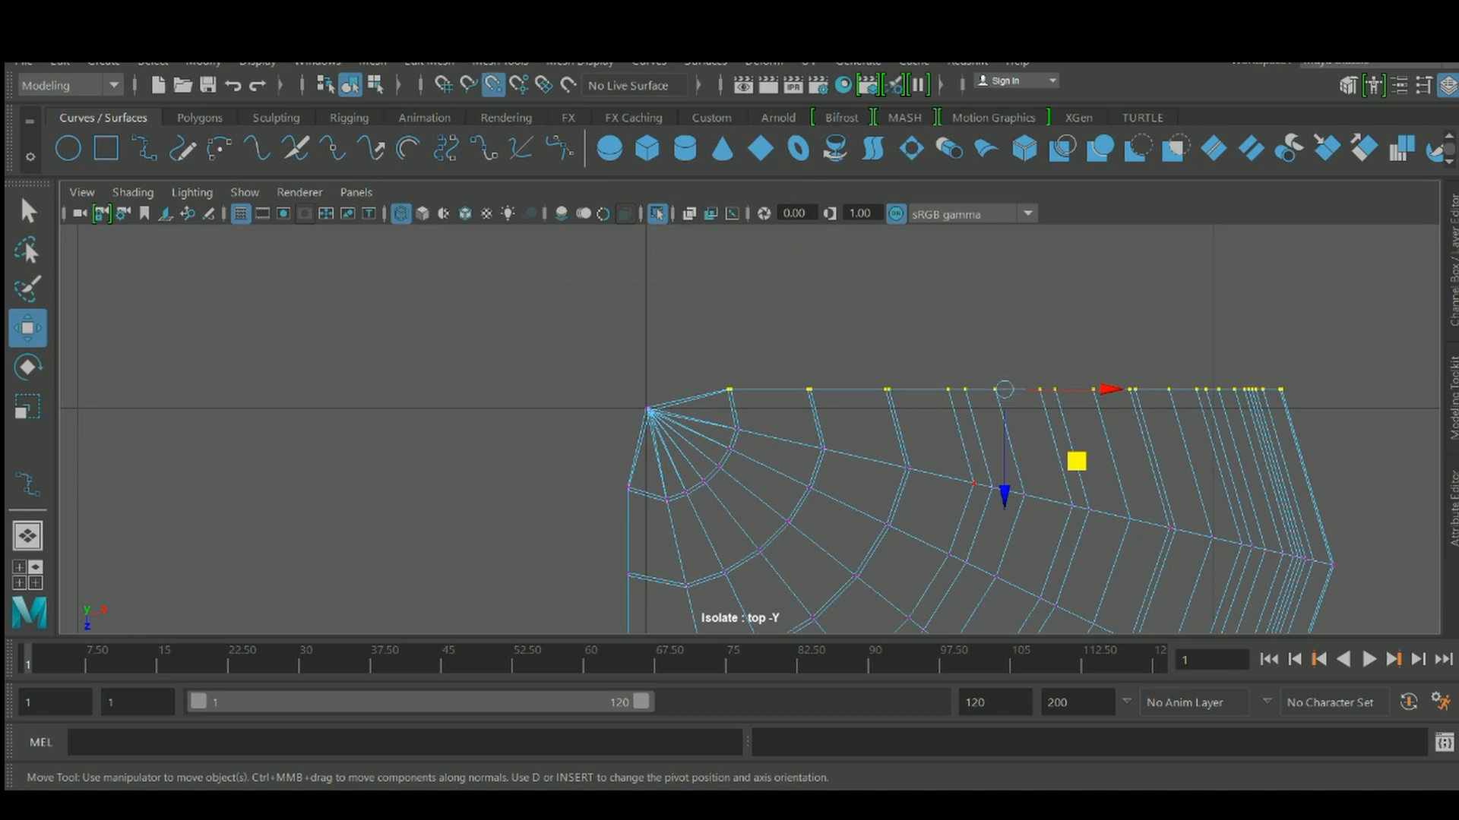
mouse_move(1005, 494)
mouse_down()
mouse_move(1004, 570)
mouse_move(1004, 513)
mouse_up()
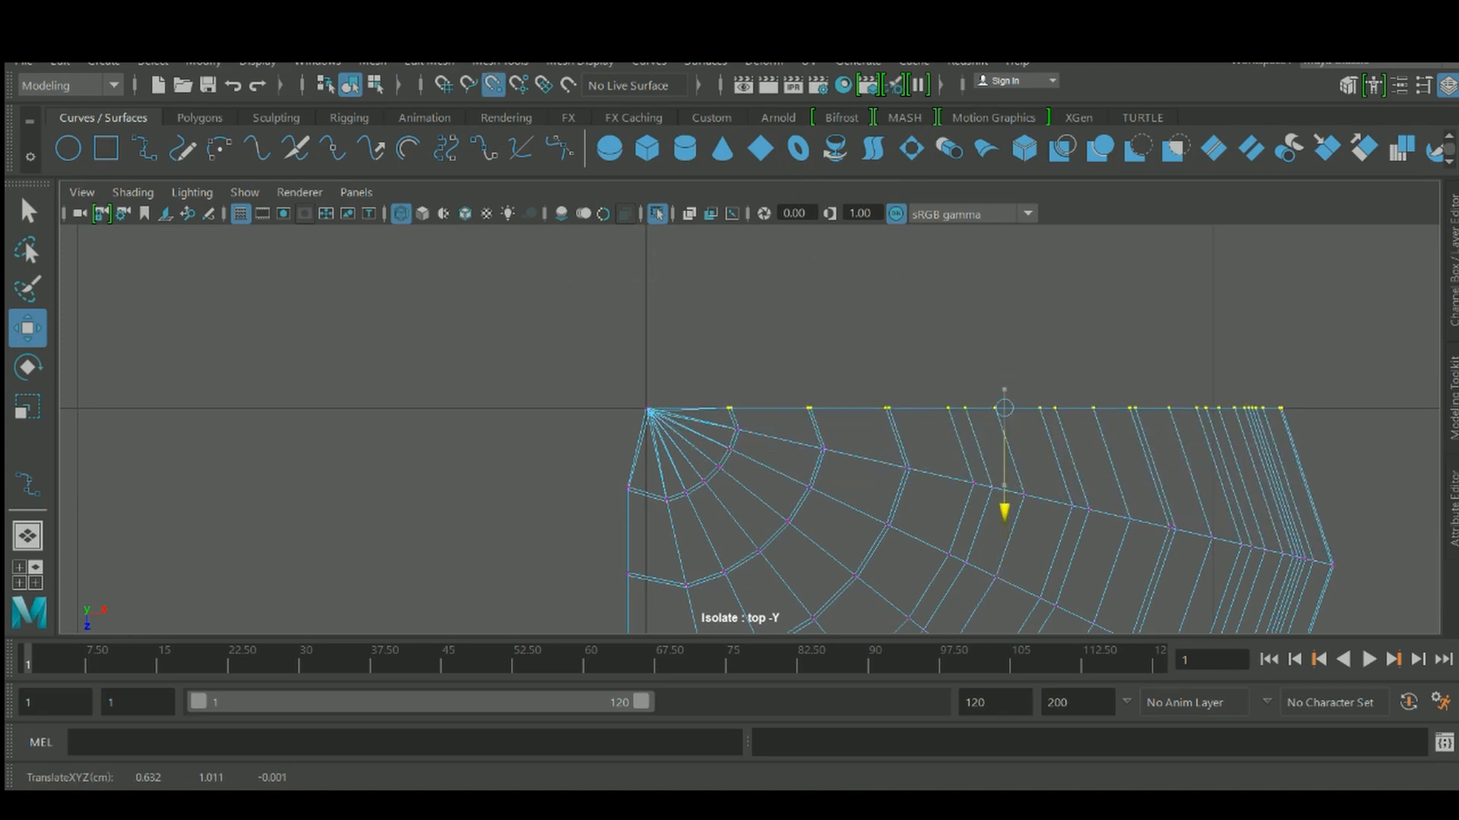
Flatten the open side along X, centre vertices included, into a straight line by scaling it to zero in Z
drag(604, 358, 1365, 426)
key(r)
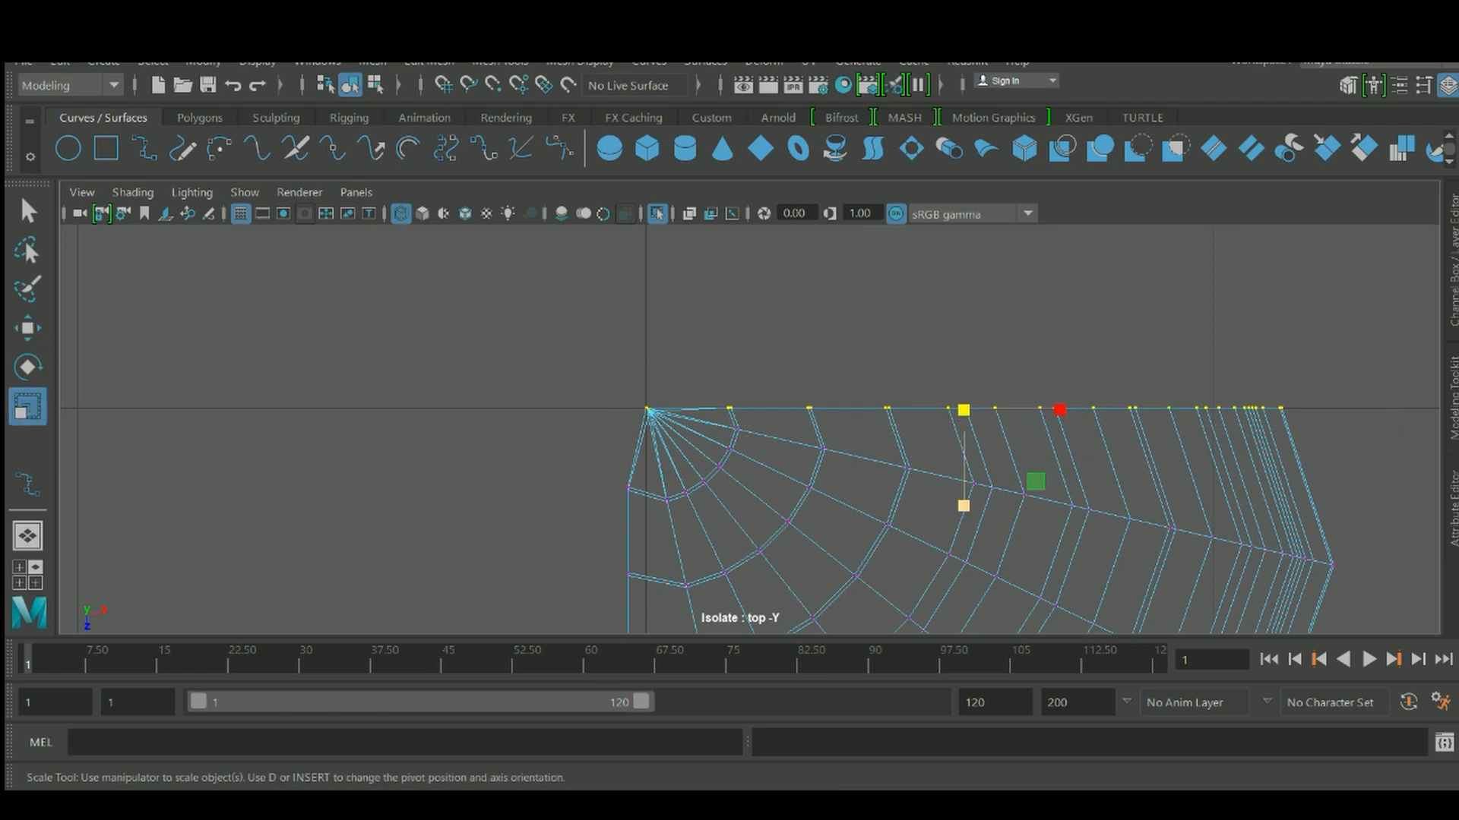
drag(963, 505, 963, 412)
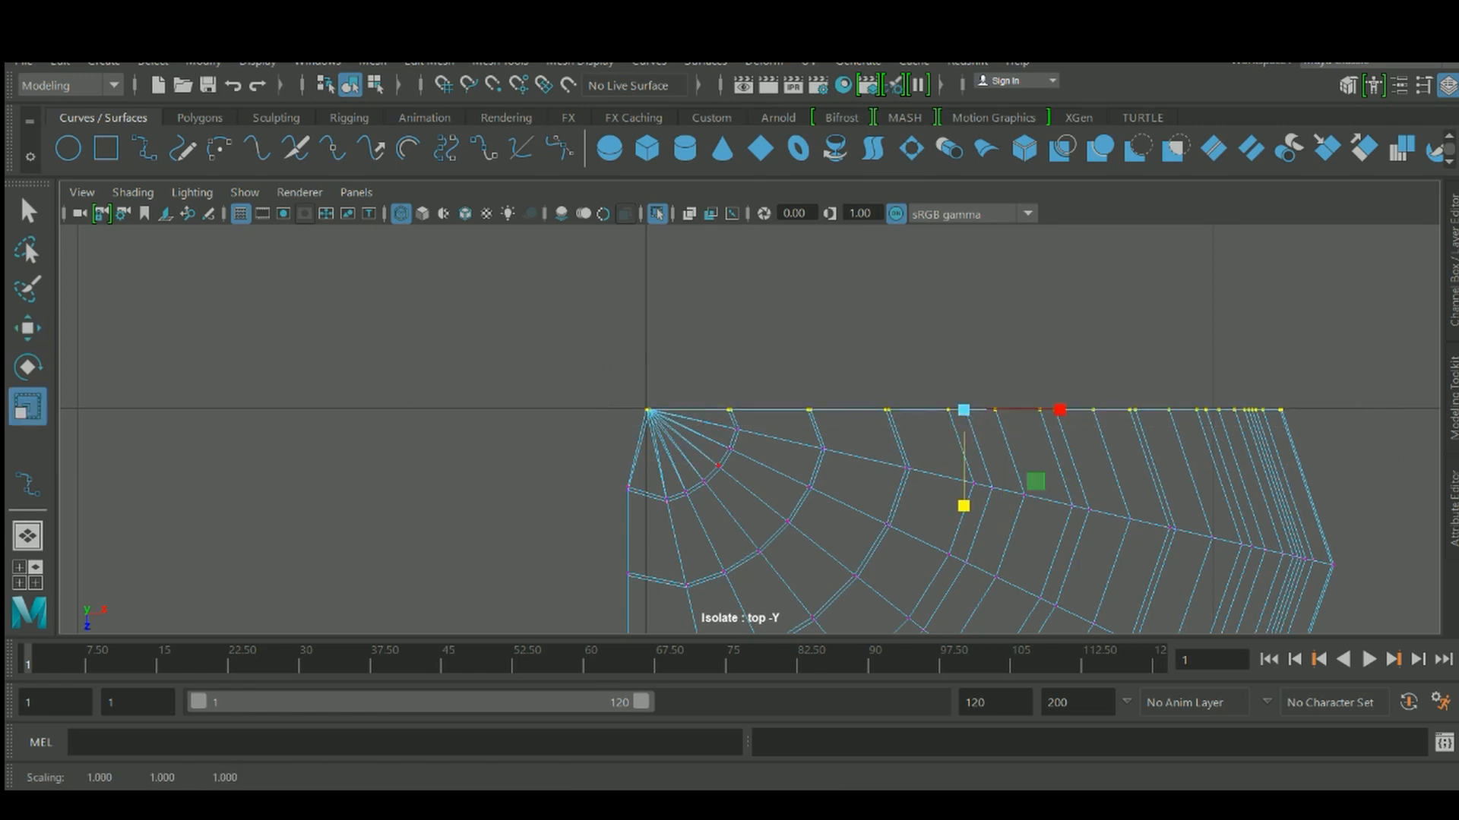
Point-snap the vertices of the quarter's other open side to the centre vertex, moving them only in X
scroll(651, 338, down, 10)
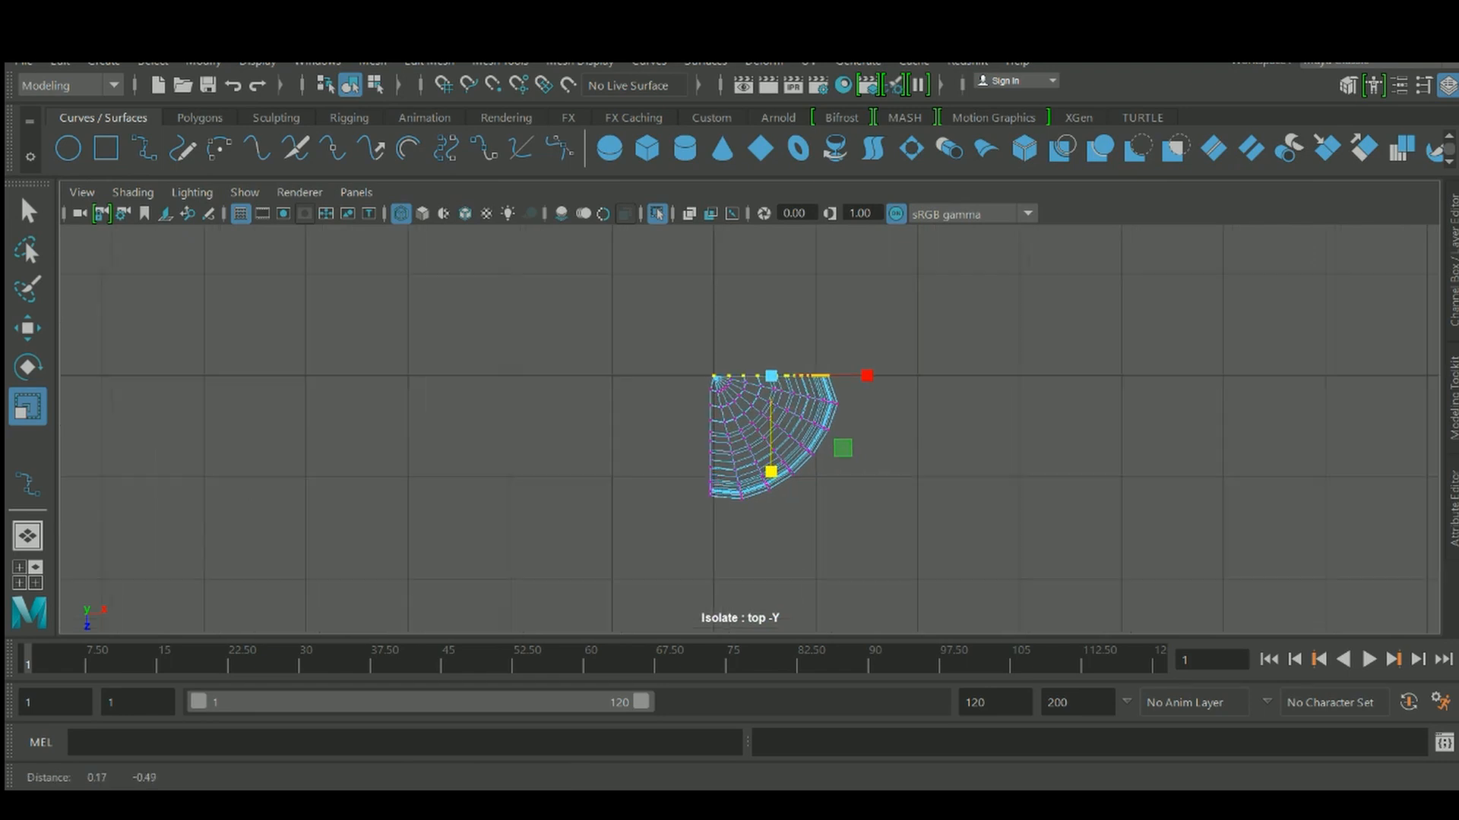
drag(648, 336, 710, 523)
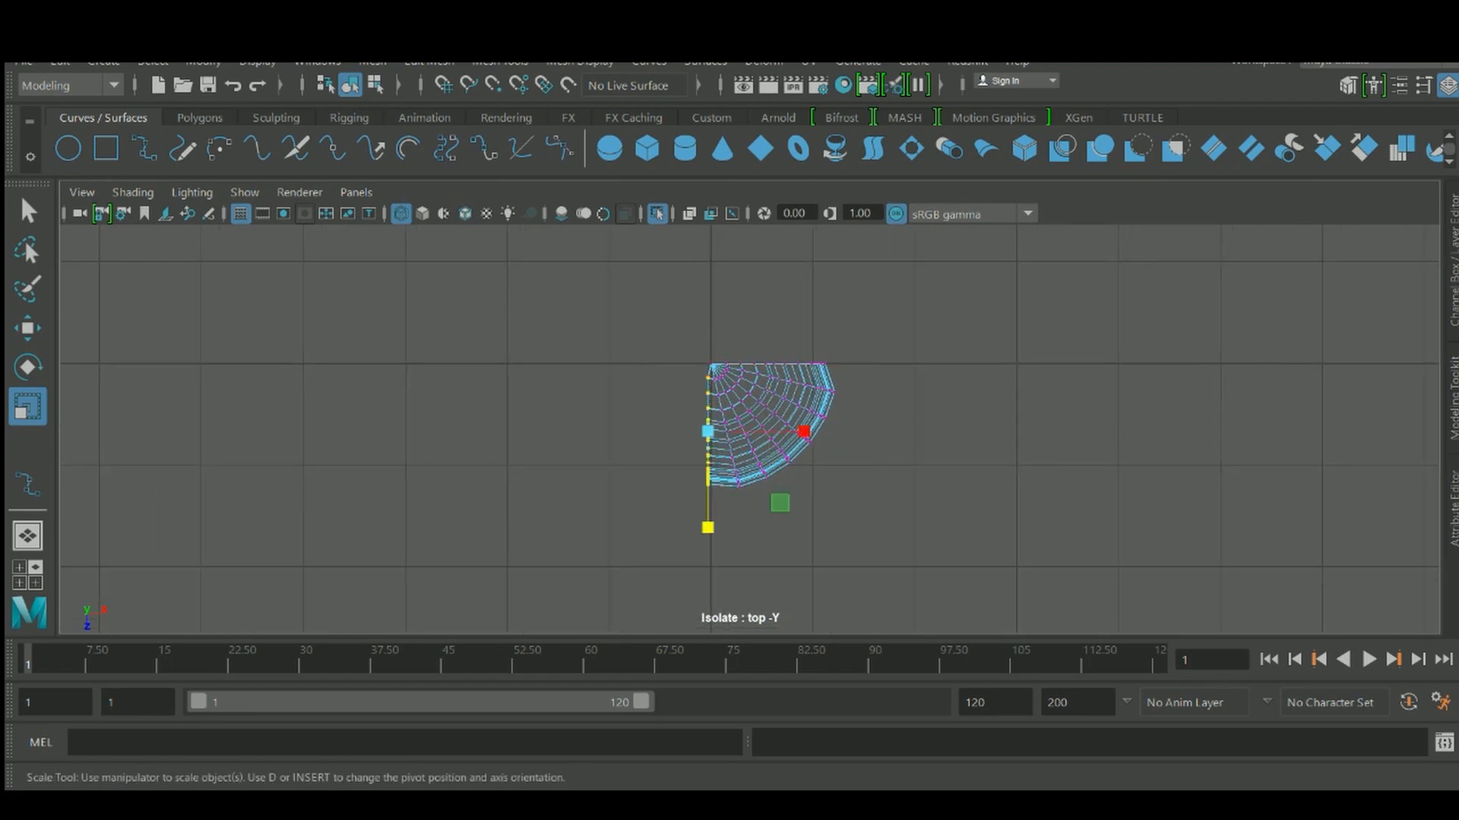
scroll(749, 432, up, 3)
scroll(750, 433, up, 3)
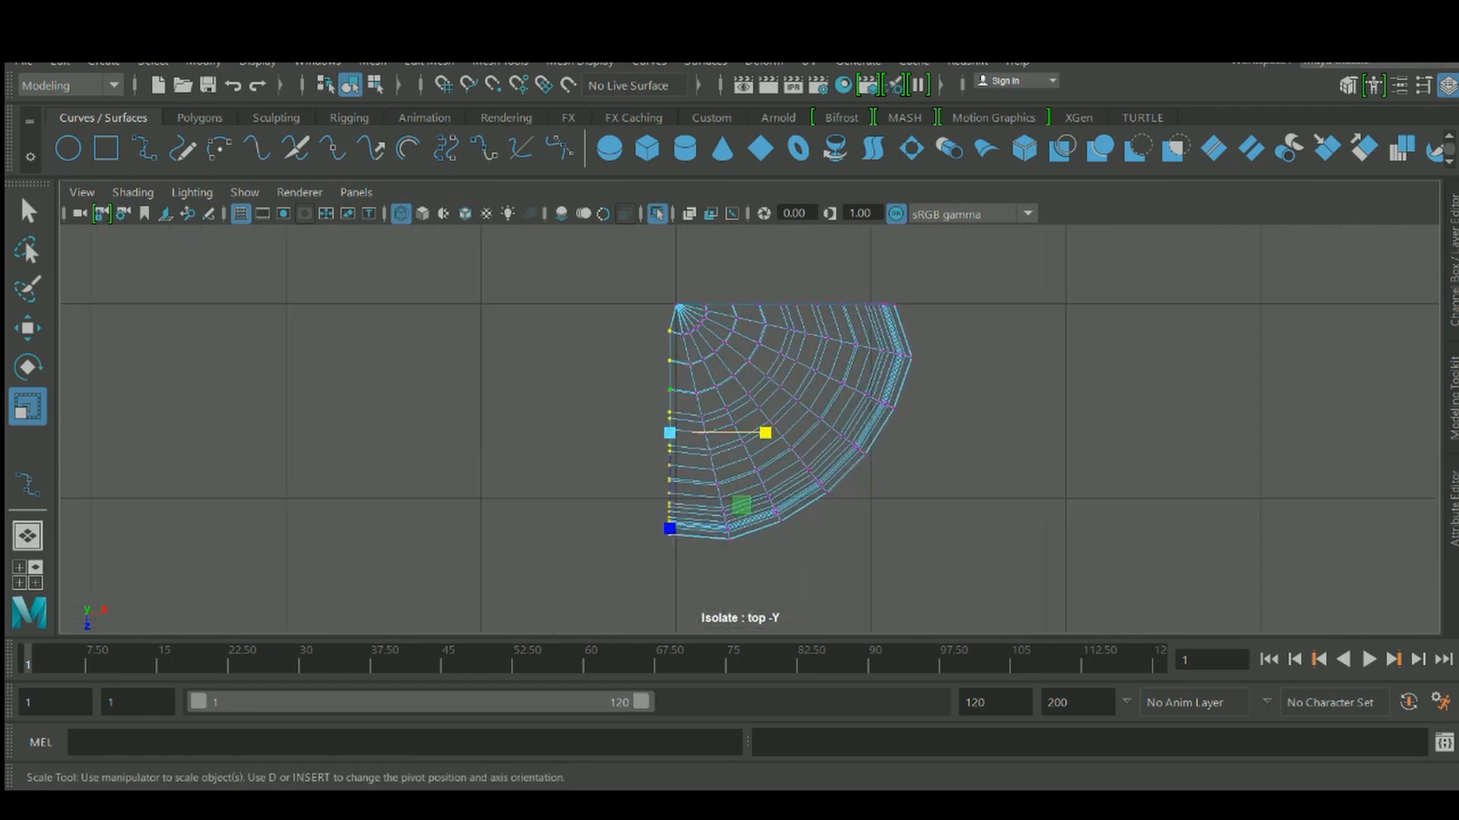
key(w)
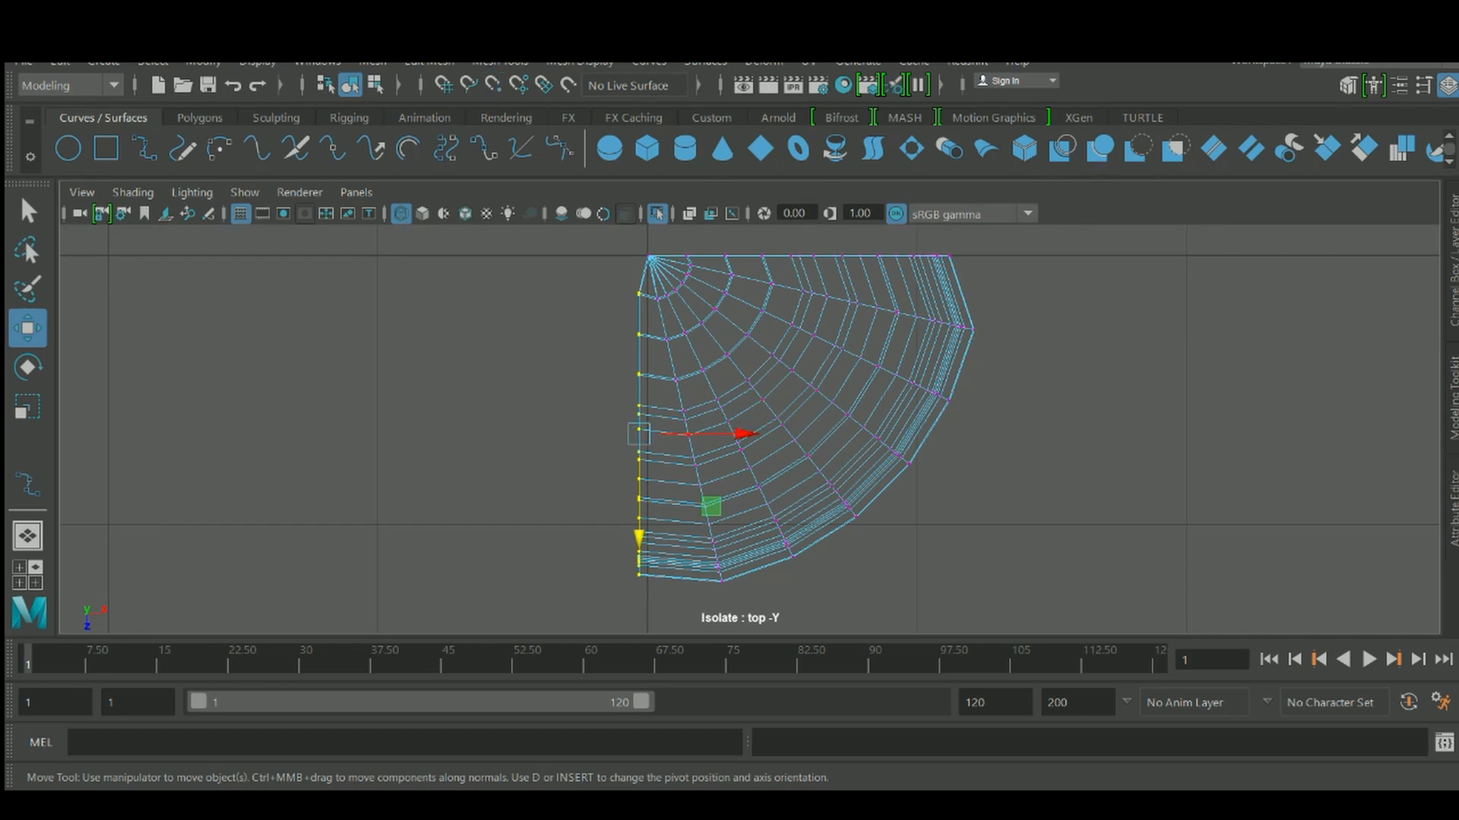
mouse_move(741, 434)
mouse_down()
mouse_move(771, 434)
mouse_move(749, 433)
mouse_up()
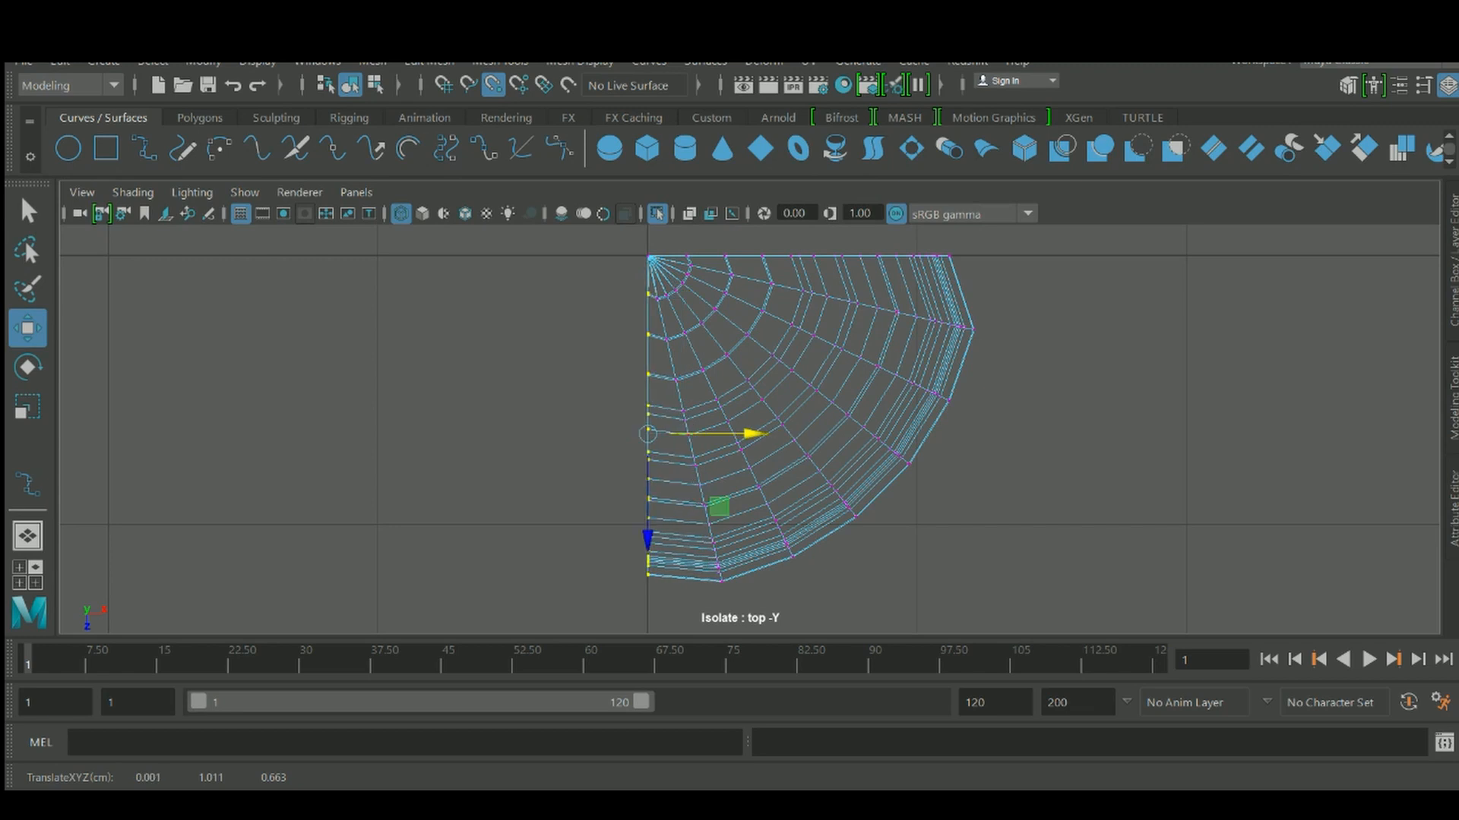
Flatten the open side along Z, centre vertices included, into a straight line by scaling it to 0 in X
click(519, 86)
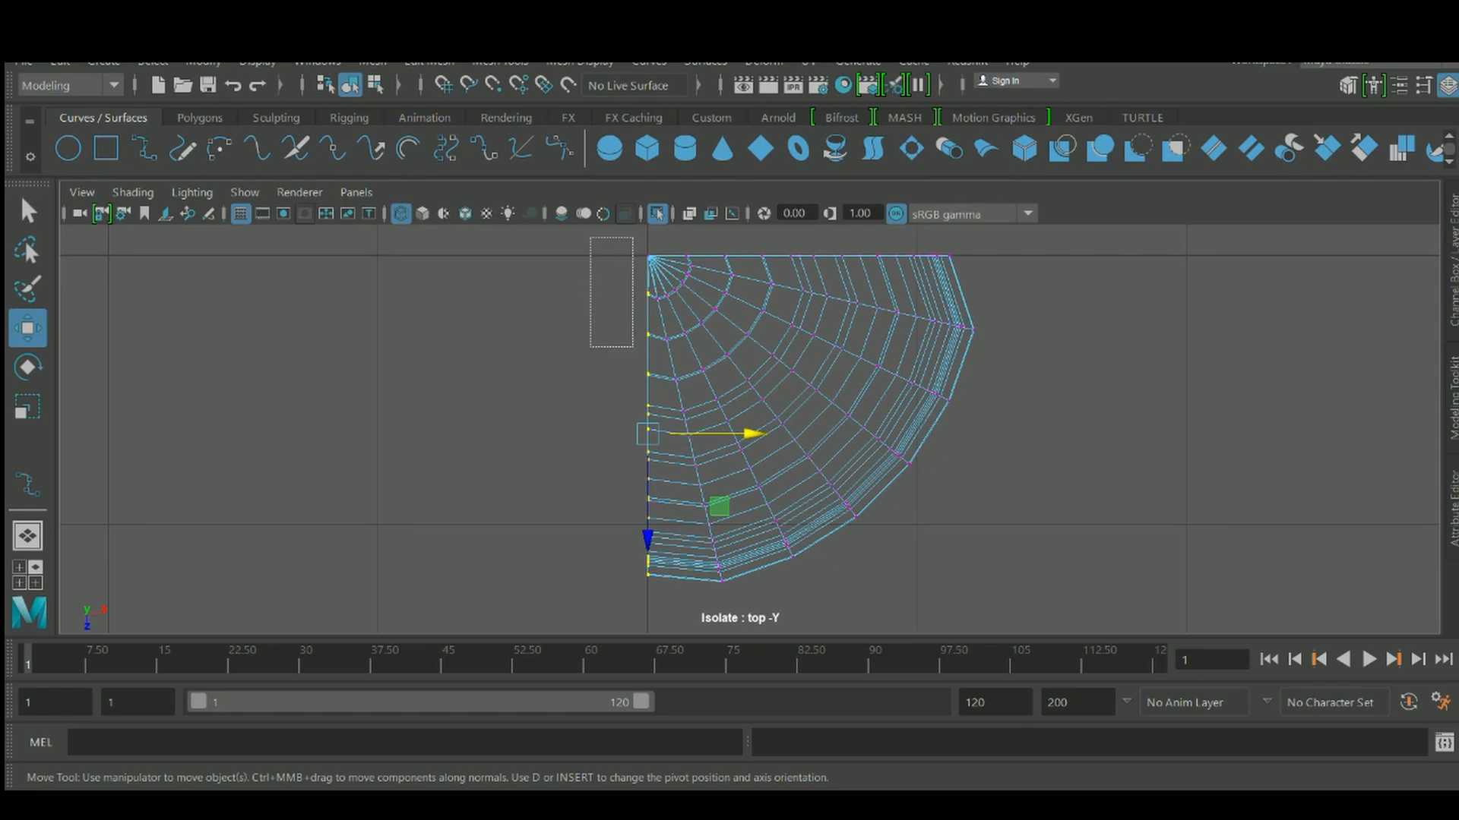
key(r)
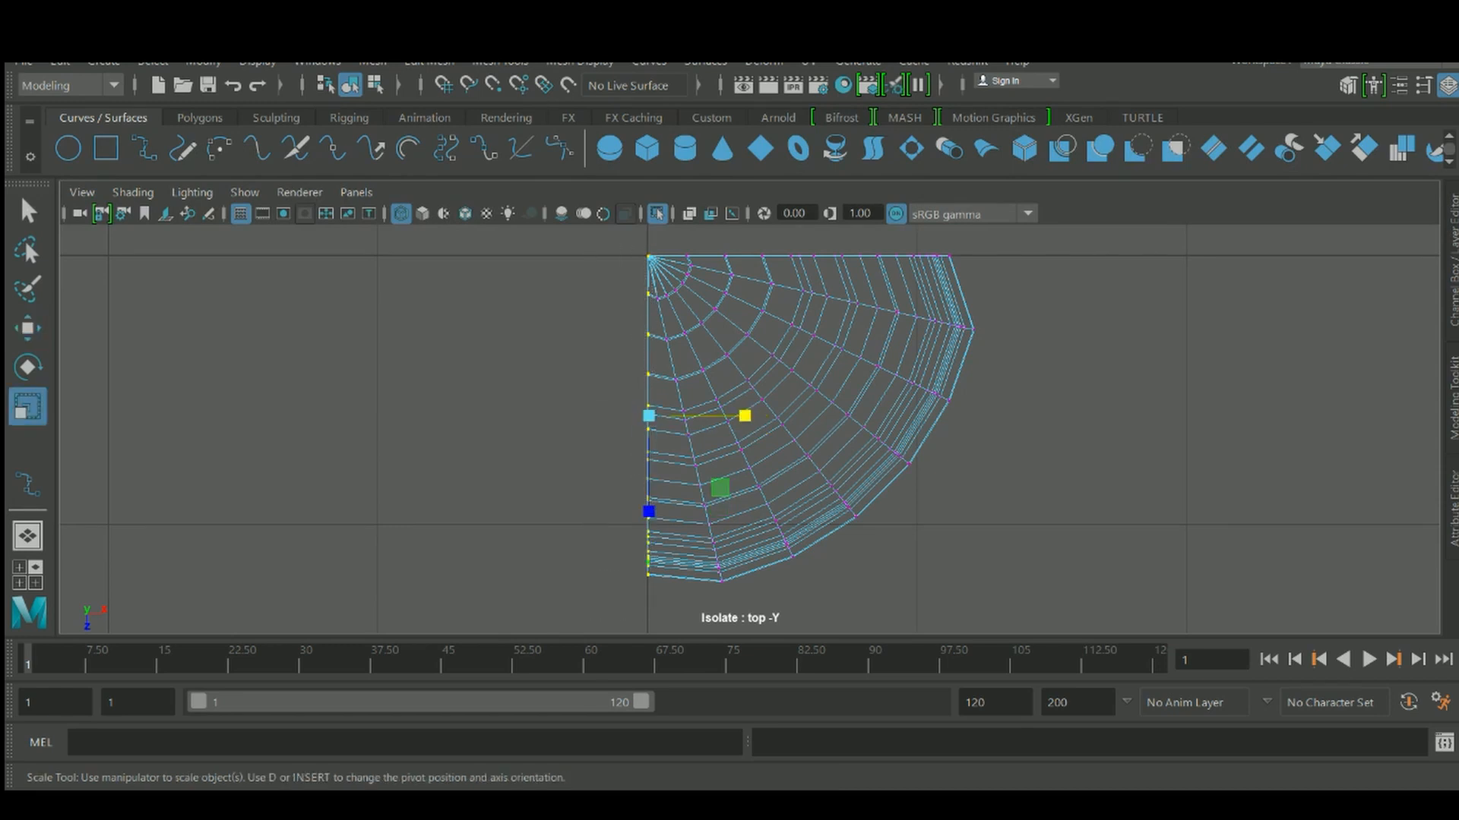
drag(745, 415, 743, 415)
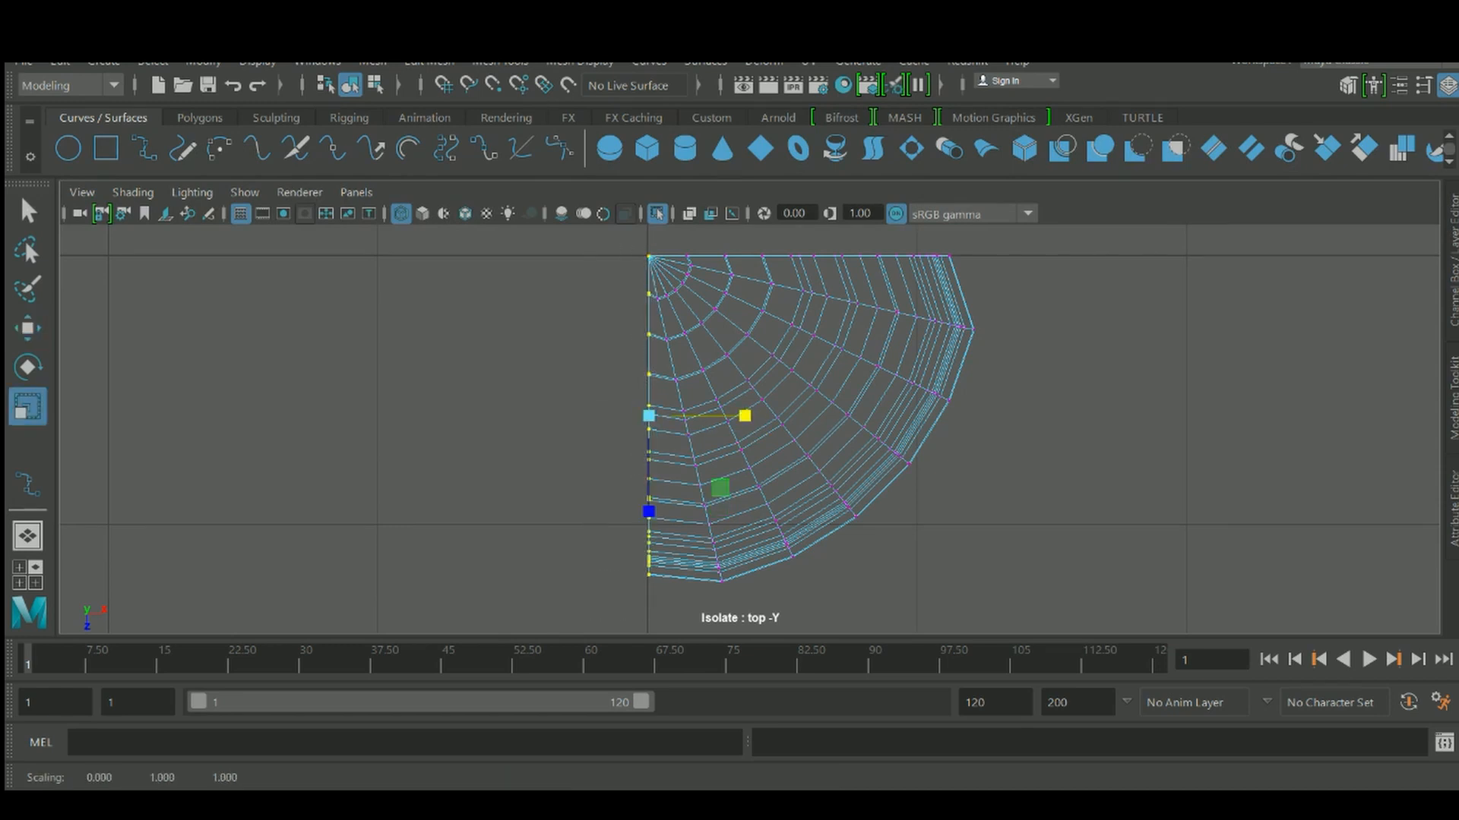
Return the quarter to object mode and show it shaded in the perspective view
key(q)
key(space)
drag(775, 372, 772, 315)
alt+drag(749, 401, 619, 348)
right_drag(618, 348, 799, 295)
scroll(760, 425, down, 3)
mouse_move(799, 295)
alt+mouse_down()
mouse_move(759, 425)
mouse_move(684, 379)
mouse_move(717, 380)
alt+mouse_up()
key(5)
mouse_move(717, 381)
right_down()
mouse_move(812, 215)
mouse_move(817, 157)
right_up()
alt+drag(717, 380, 645, 380)
scroll(836, 402, up, 2)
alt+drag(835, 396, 1025, 513)
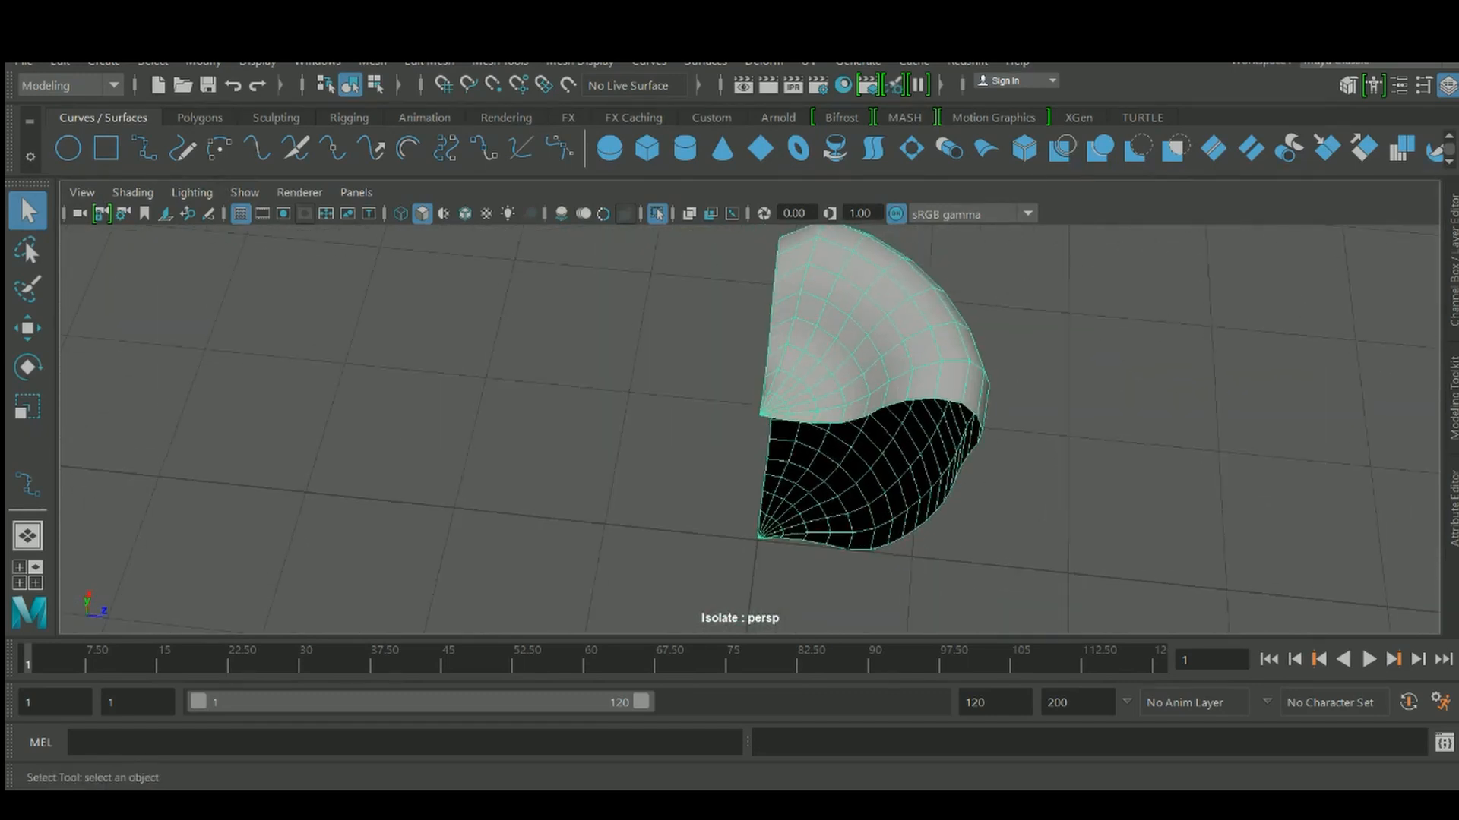
mouse_move(922, 305)
shift+right_down()
mouse_move(922, 637)
mouse_move(924, 285)
shift+right_up()
drag(1055, 292, 1076, 351)
alt+middle_drag(1076, 351, 973, 363)
click(772, 385)
drag(974, 350, 998, 375)
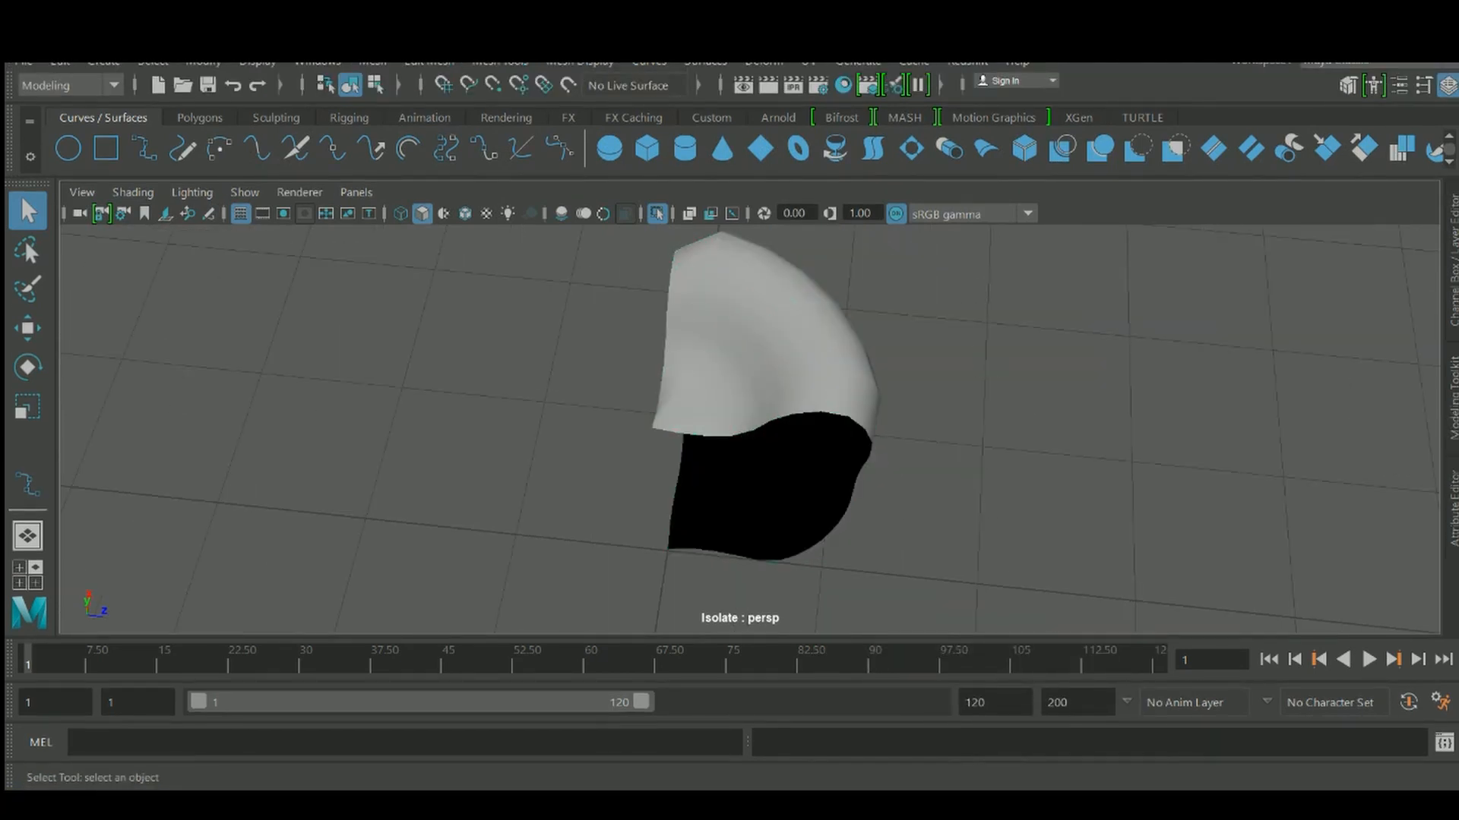
alt+middle_drag(997, 375, 967, 380)
mouse_move(911, 338)
shift+right_down()
mouse_move(904, 593)
mouse_move(907, 395)
shift+right_up()
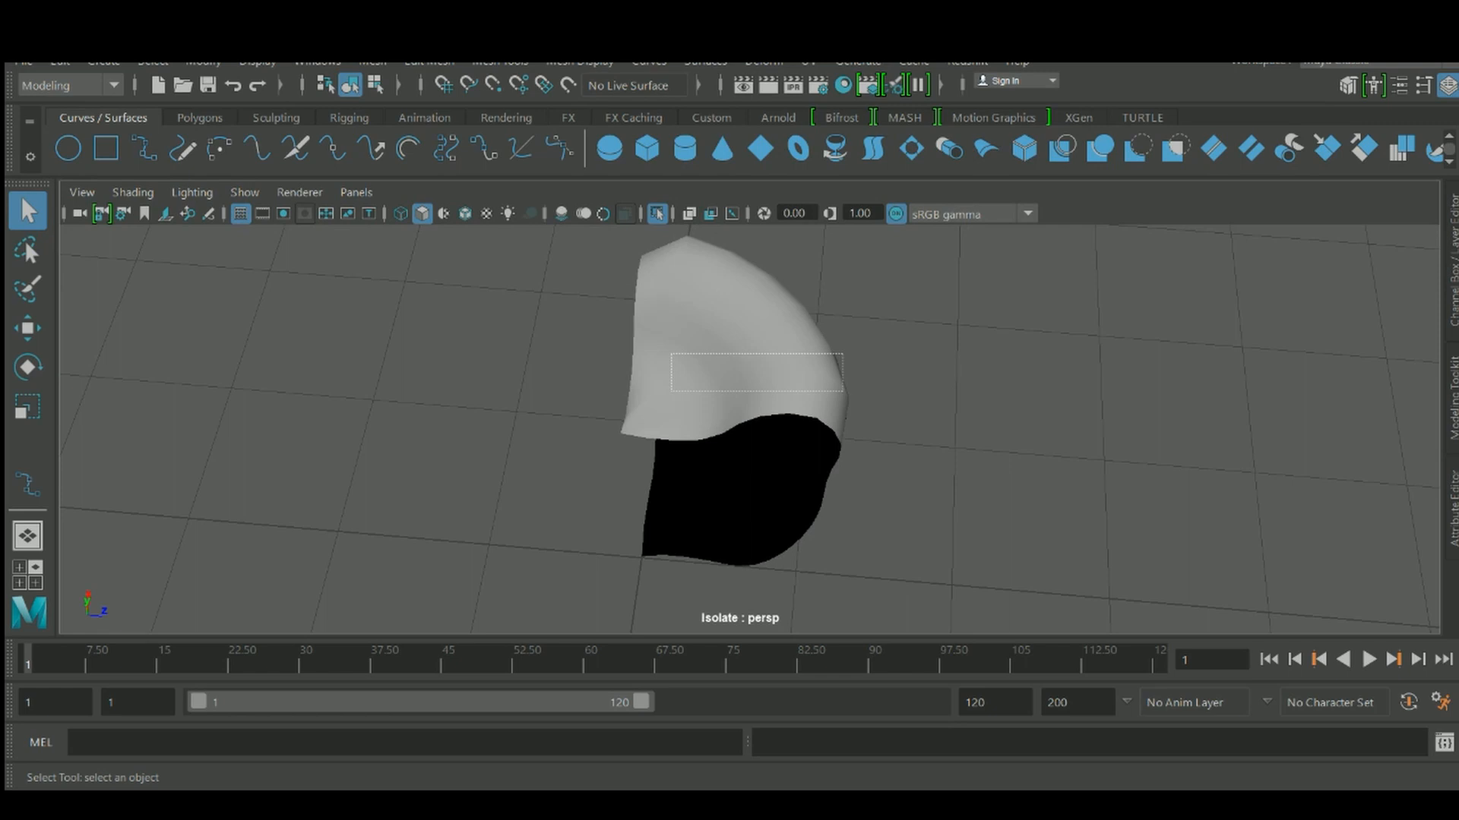
Mirror the quarter across the world X axis in the negative direction, combined with the original and with border vertices merged
drag(671, 391, 631, 399)
shift+right_drag(734, 307, 830, 523)
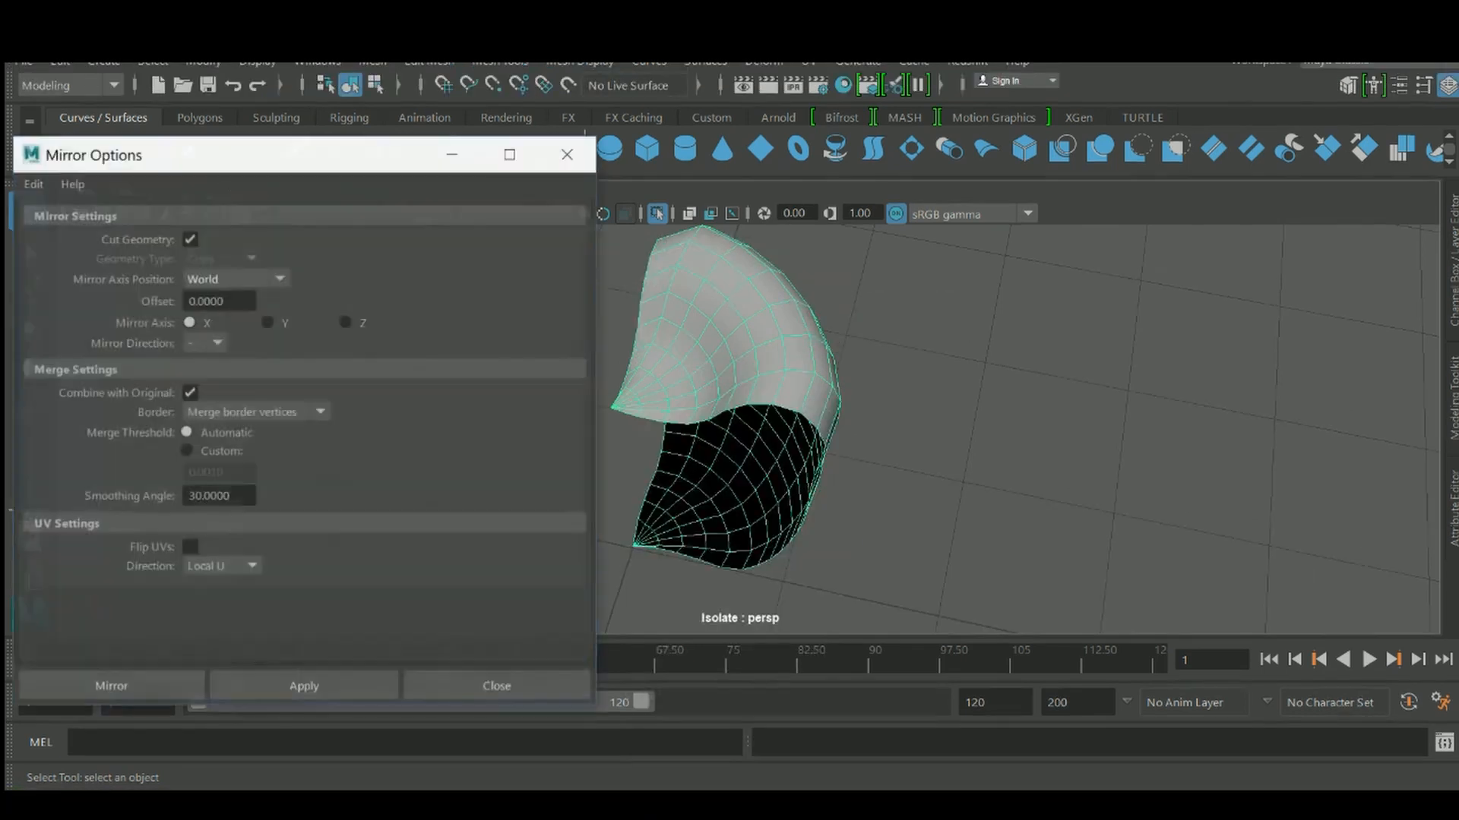
alt+drag(830, 425, 957, 471)
alt+middle_drag(973, 562, 965, 319)
mouse_move(965, 319)
alt+mouse_down()
mouse_move(896, 334)
mouse_move(965, 338)
alt+mouse_up()
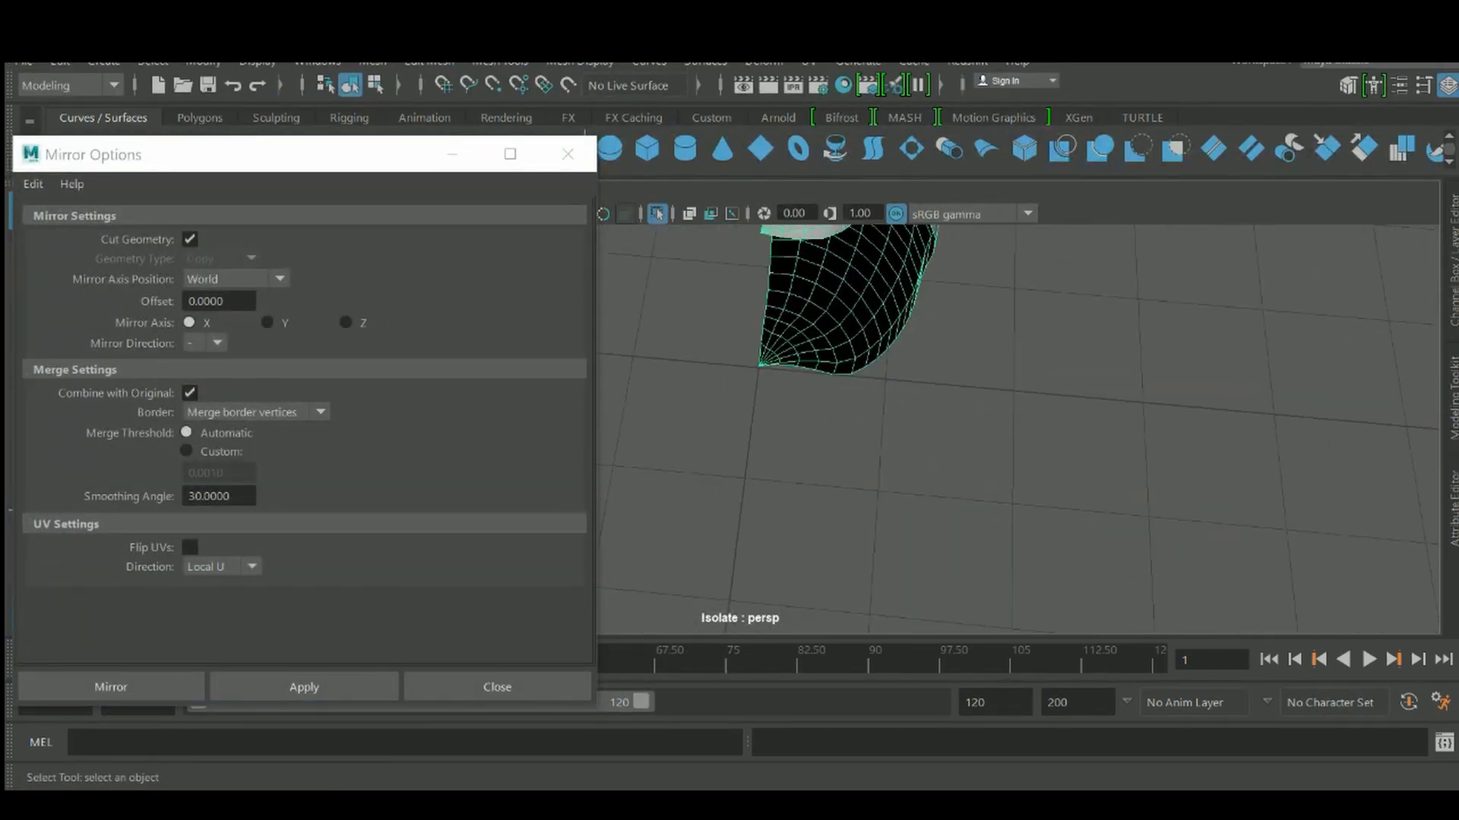
drag(368, 162, 491, 135)
alt+drag(873, 342, 1033, 425)
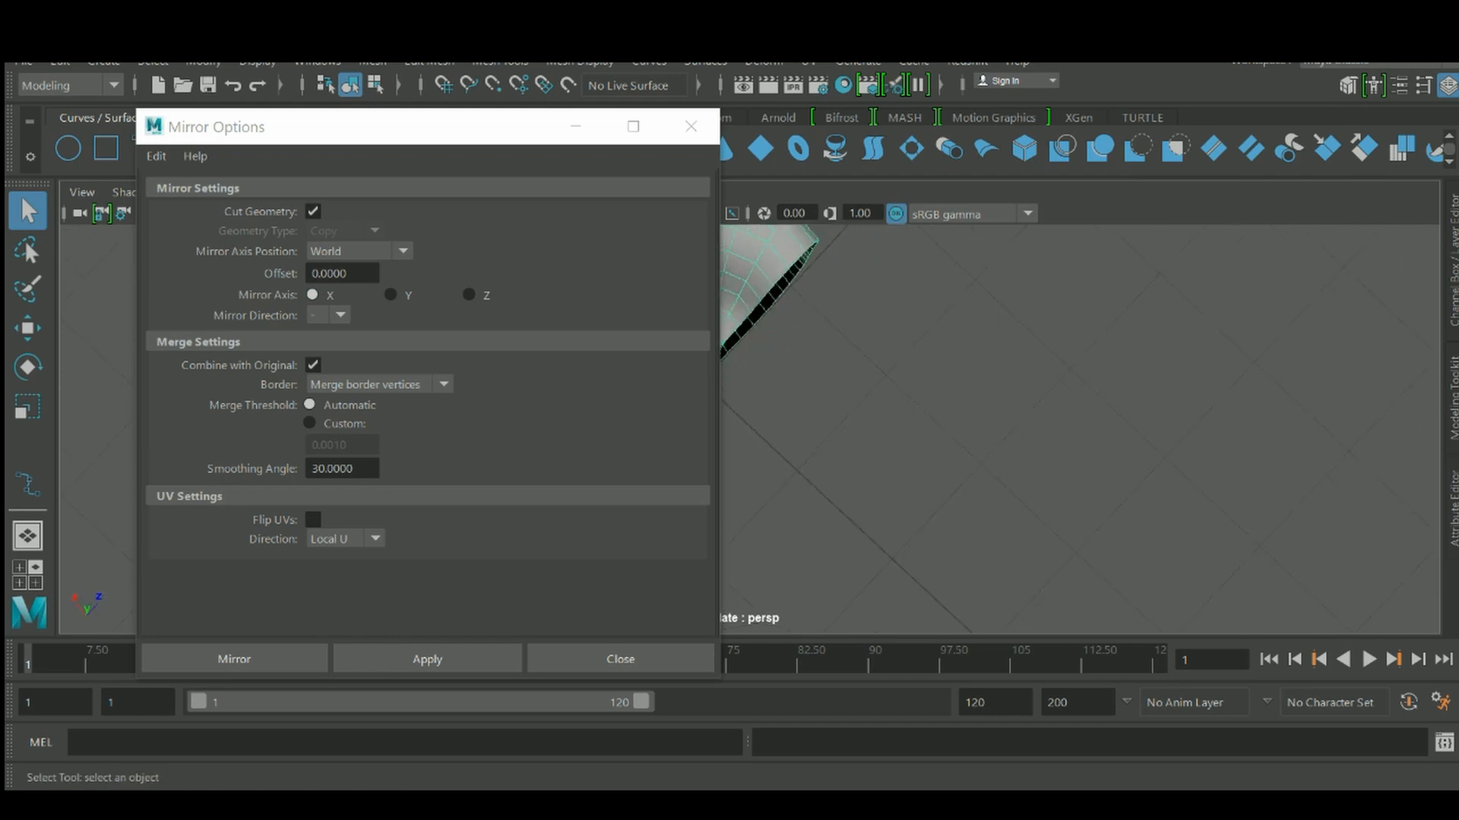
alt+middle_drag(835, 395, 1033, 433)
alt+drag(888, 342, 980, 373)
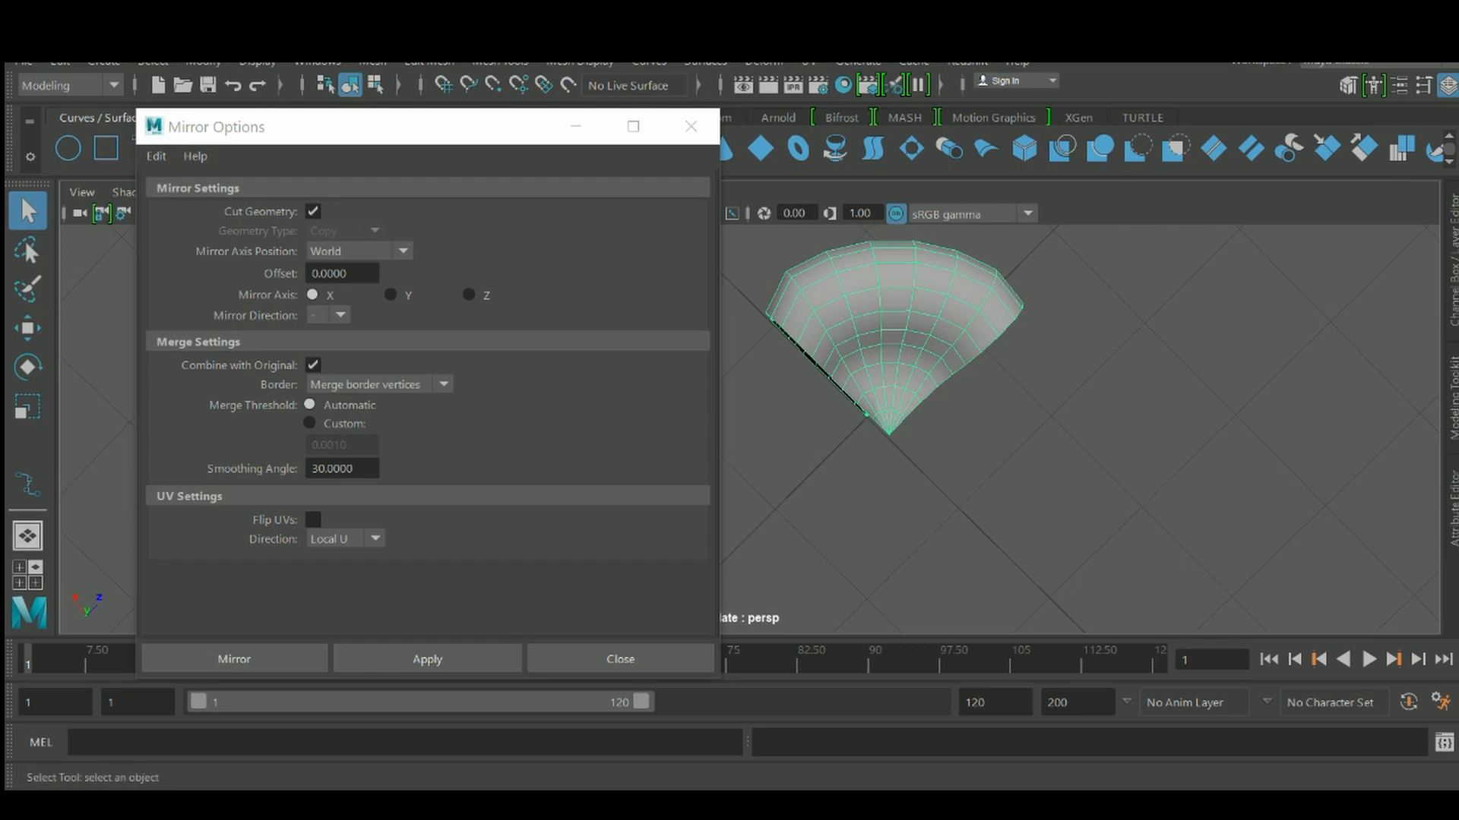
alt+drag(1024, 572, 1023, 543)
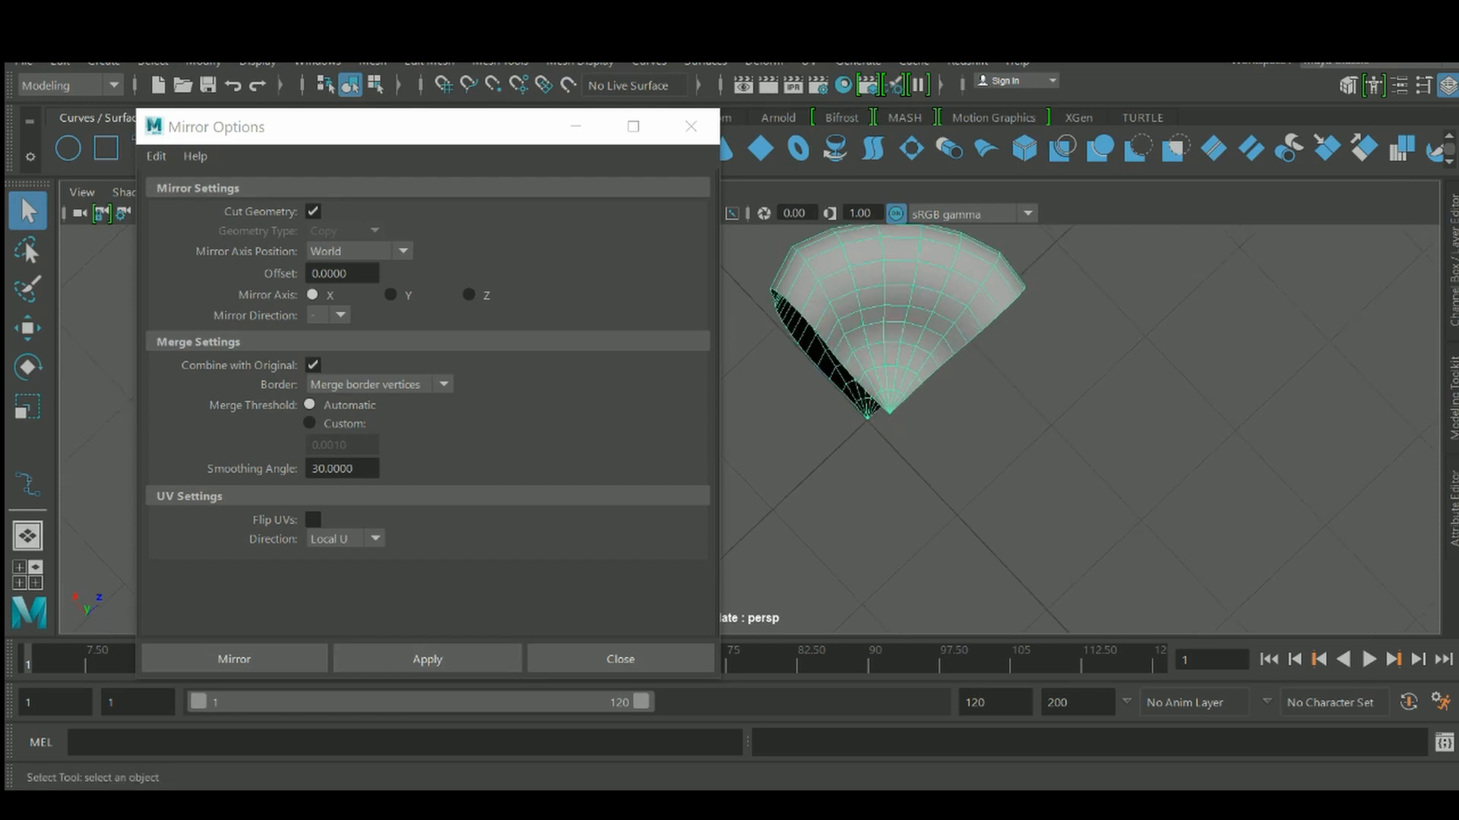
click(427, 658)
Mirror the half pepper across the world Z axis with merged border vertices to complete the body, and close the mirror options
alt+drag(949, 425, 871, 406)
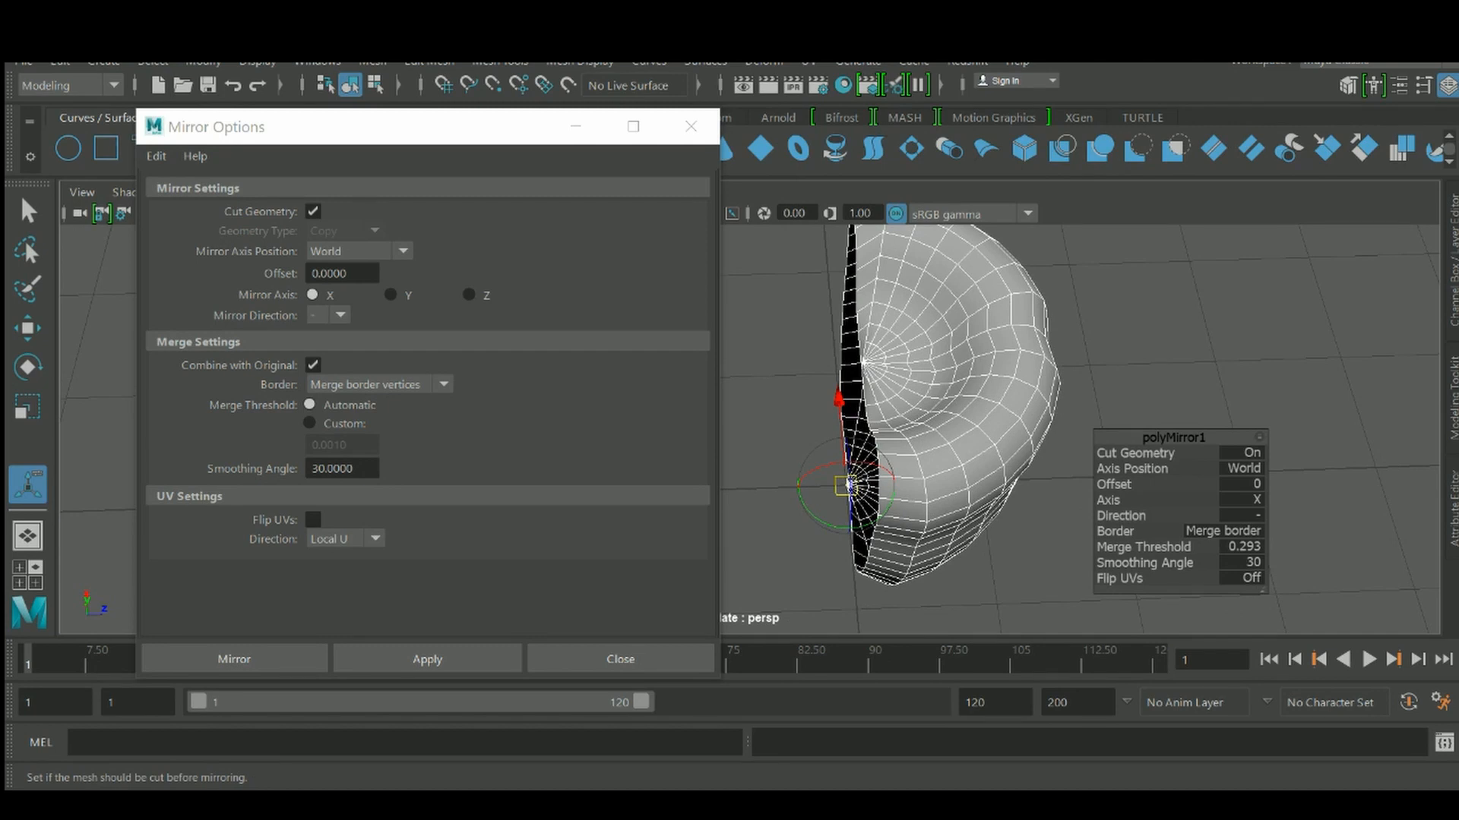
click(469, 295)
alt+drag(950, 426, 980, 399)
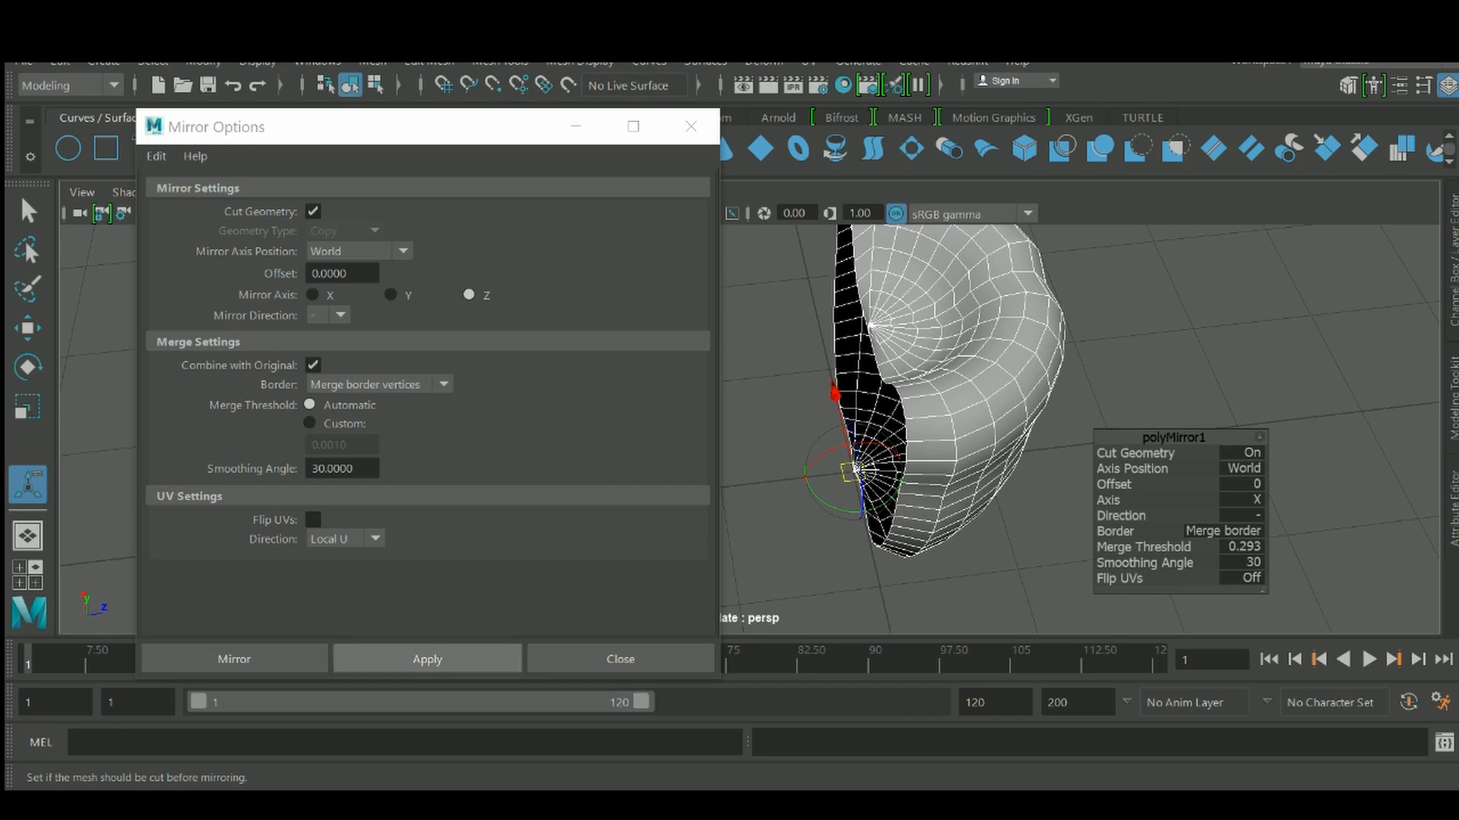
click(427, 659)
alt+drag(949, 425, 969, 364)
scroll(874, 410, down, 5)
key(q)
click(1046, 340)
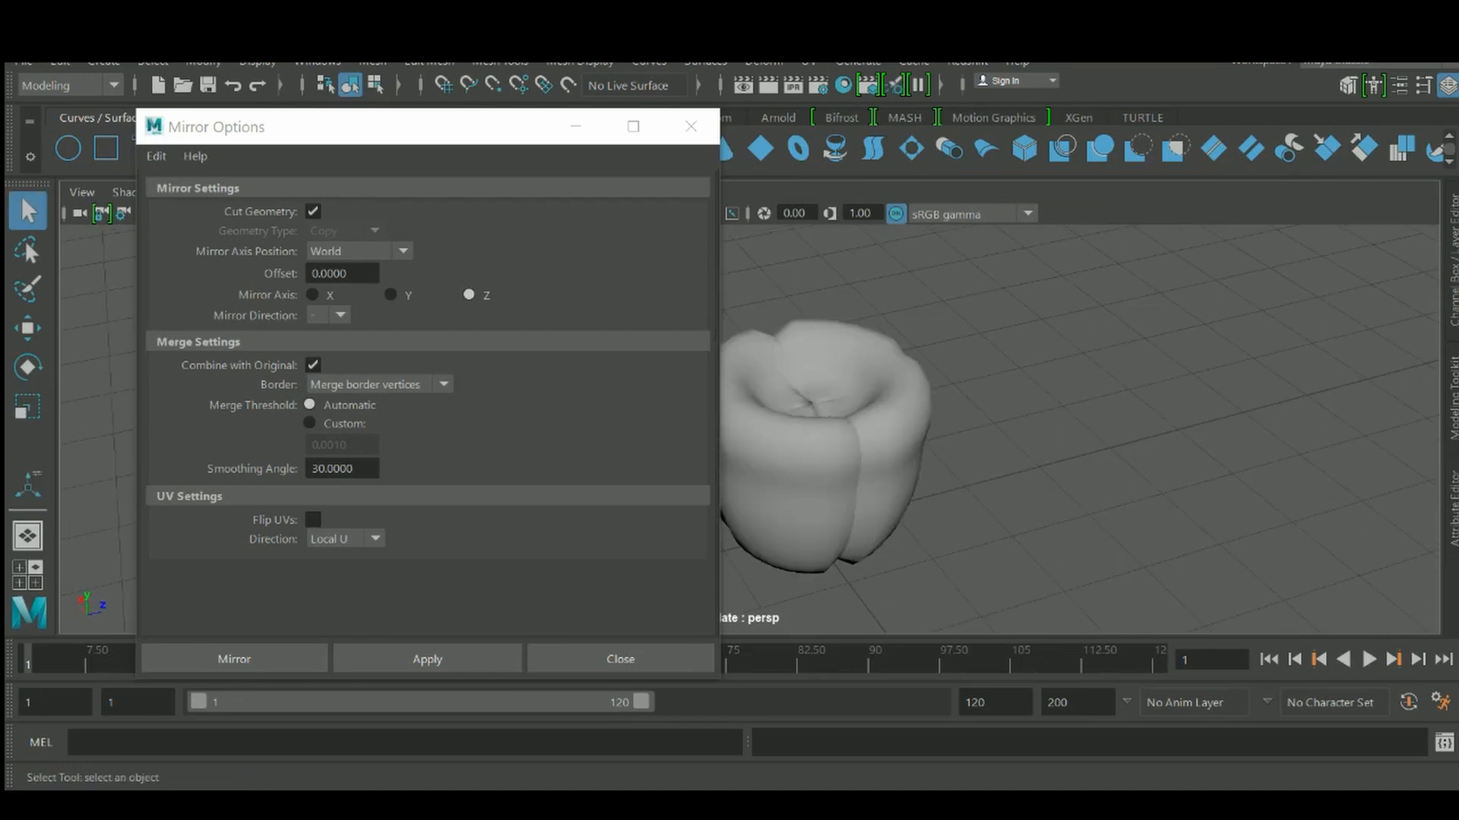
alt+drag(1046, 340, 1045, 380)
click(691, 127)
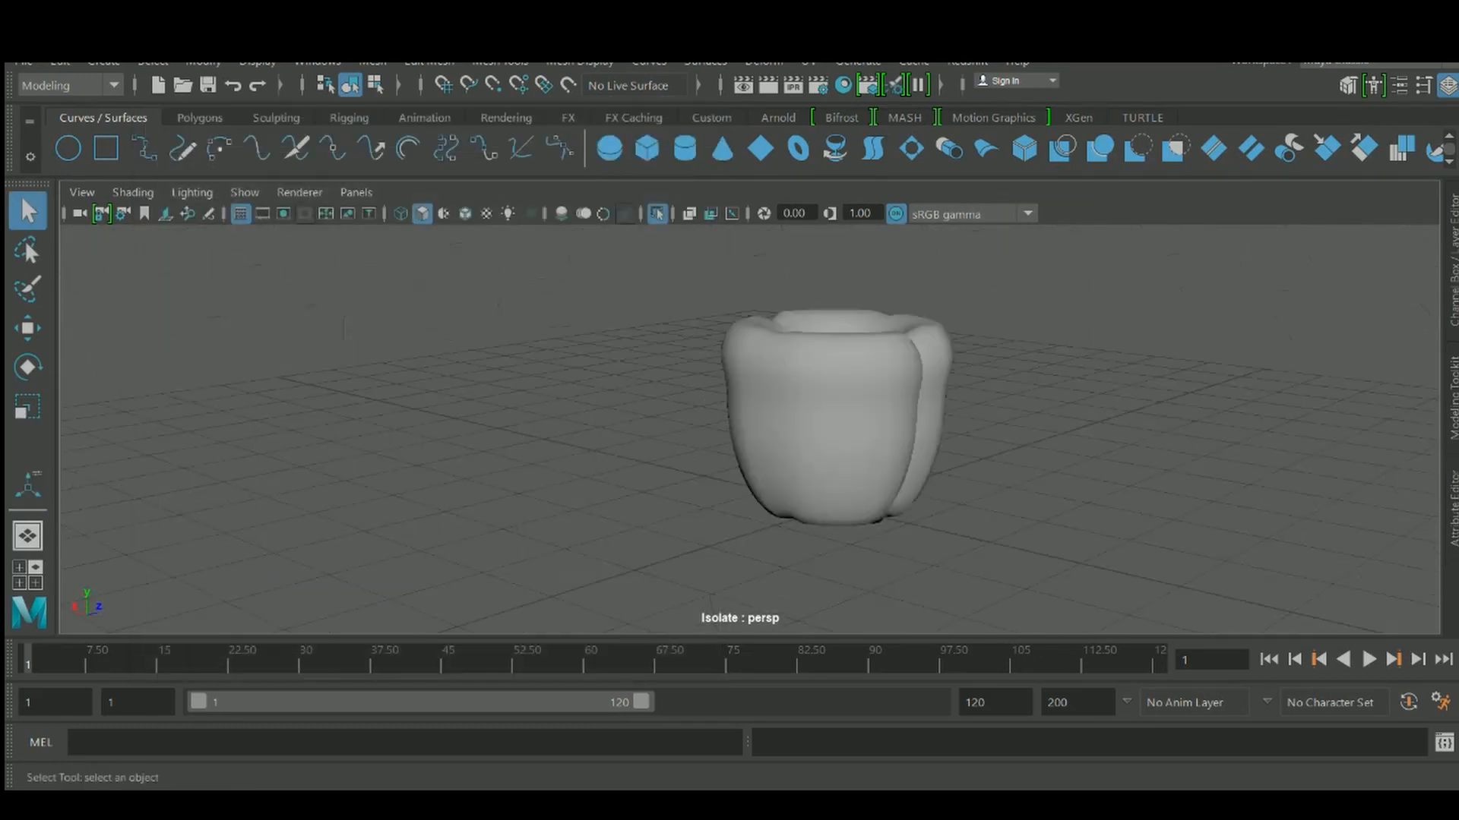
Select the mirrored pepper body and apply Soften Edge to it
scroll(836, 411, up, 4)
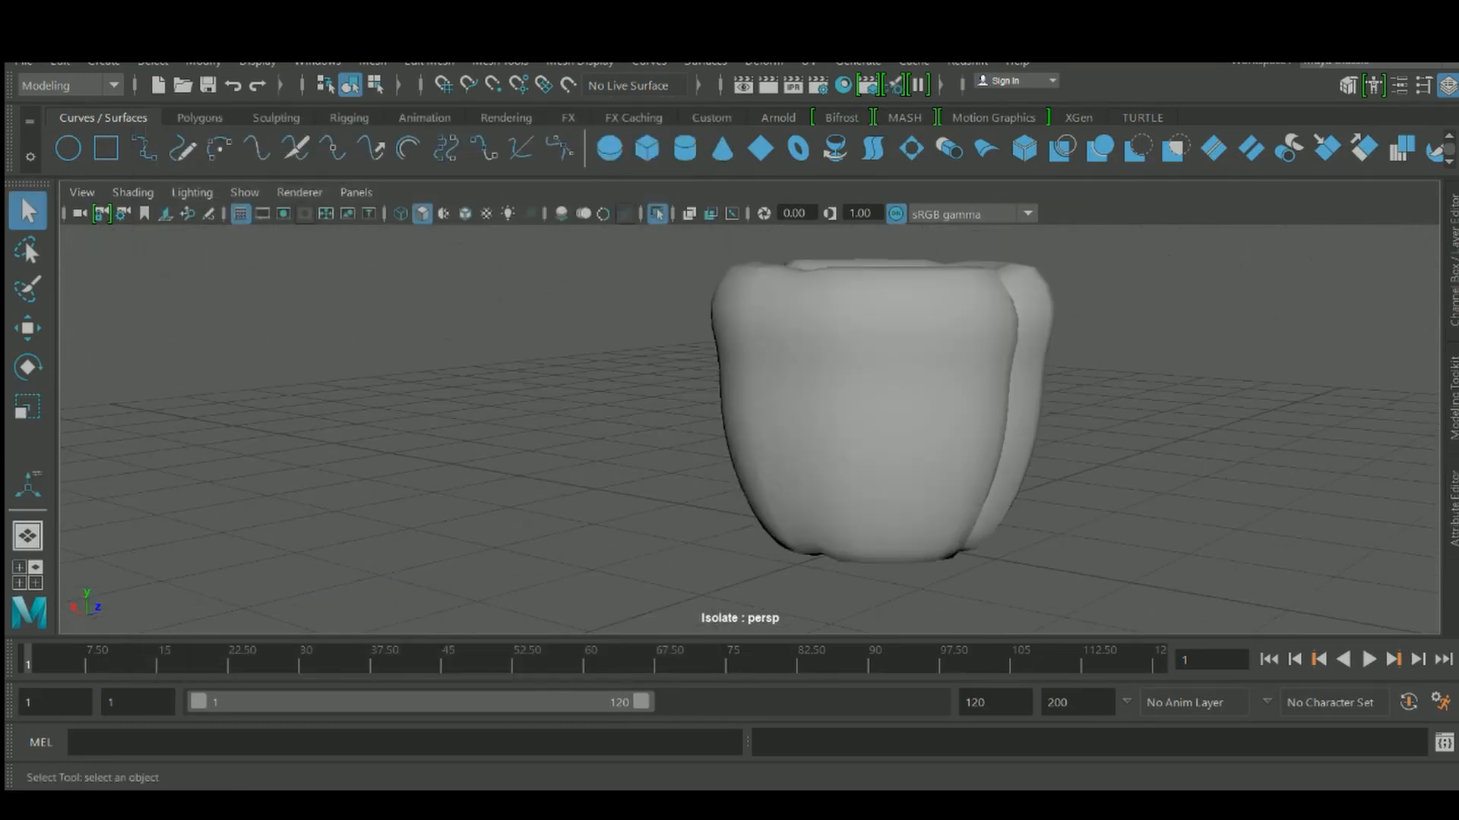
alt+middle_drag(835, 410, 734, 365)
alt+drag(836, 425, 676, 296)
click(668, 379)
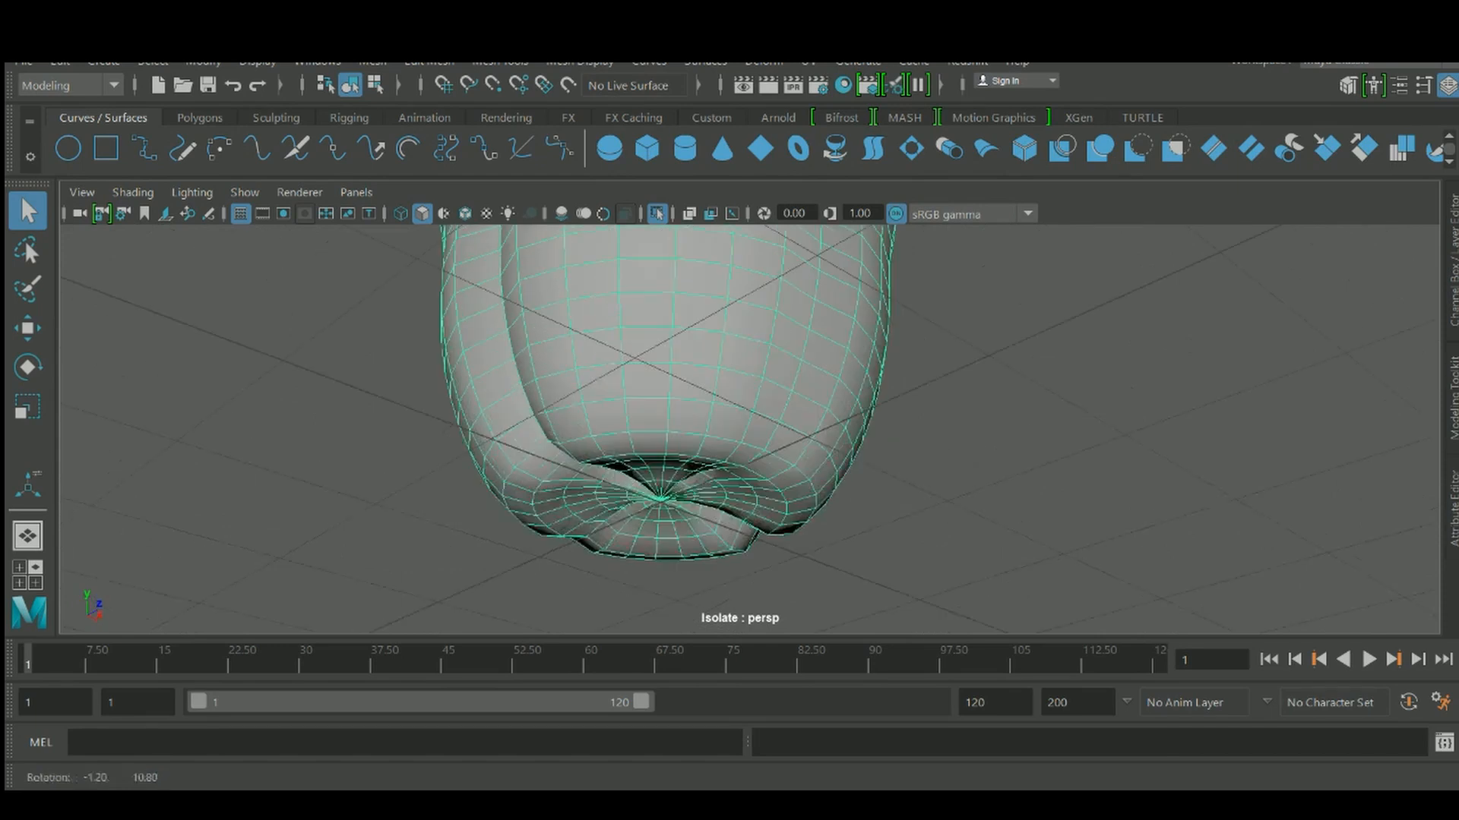
alt+drag(669, 379, 667, 614)
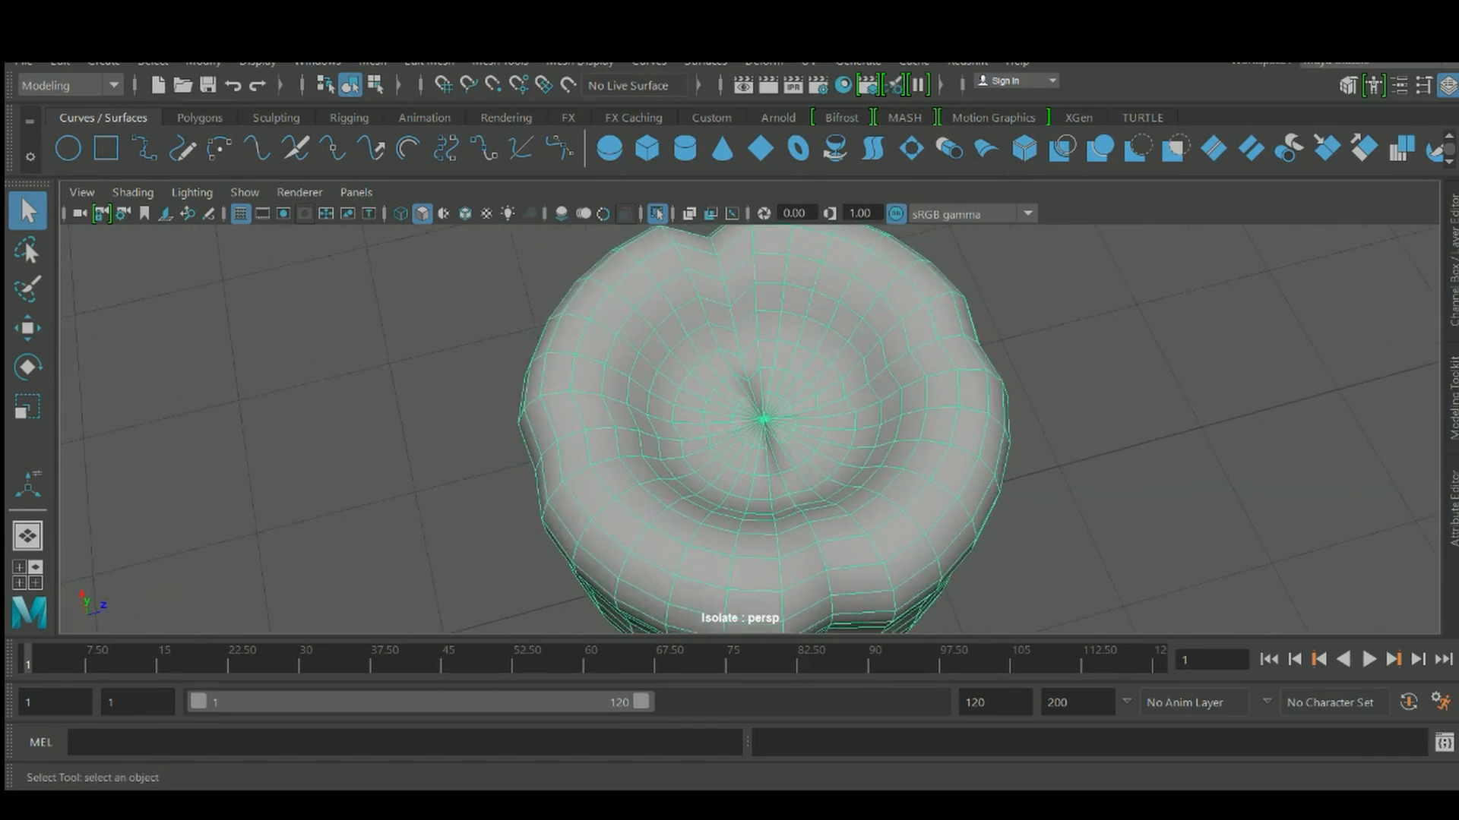
click(500, 61)
click(500, 61)
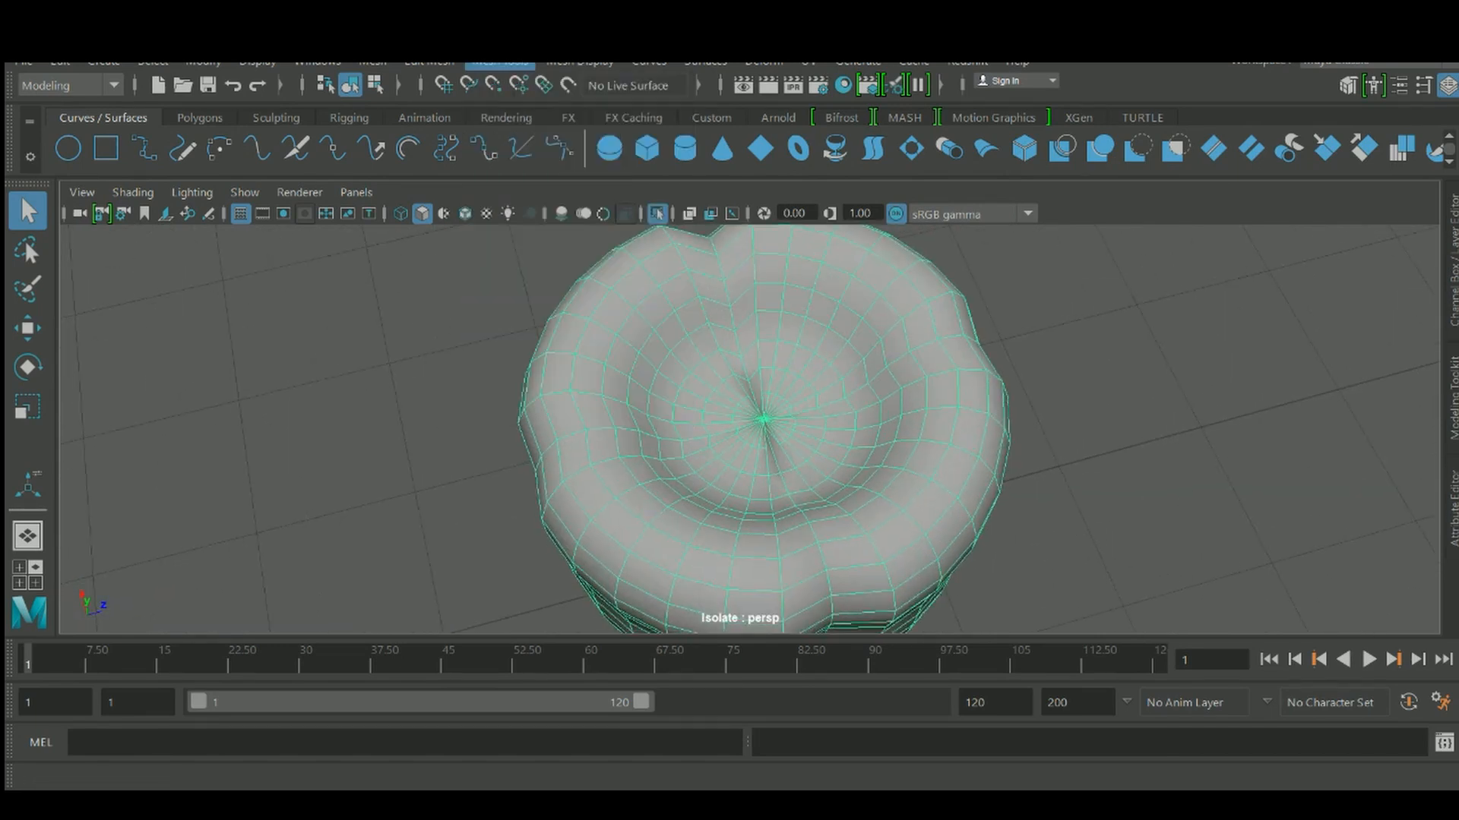
click(580, 61)
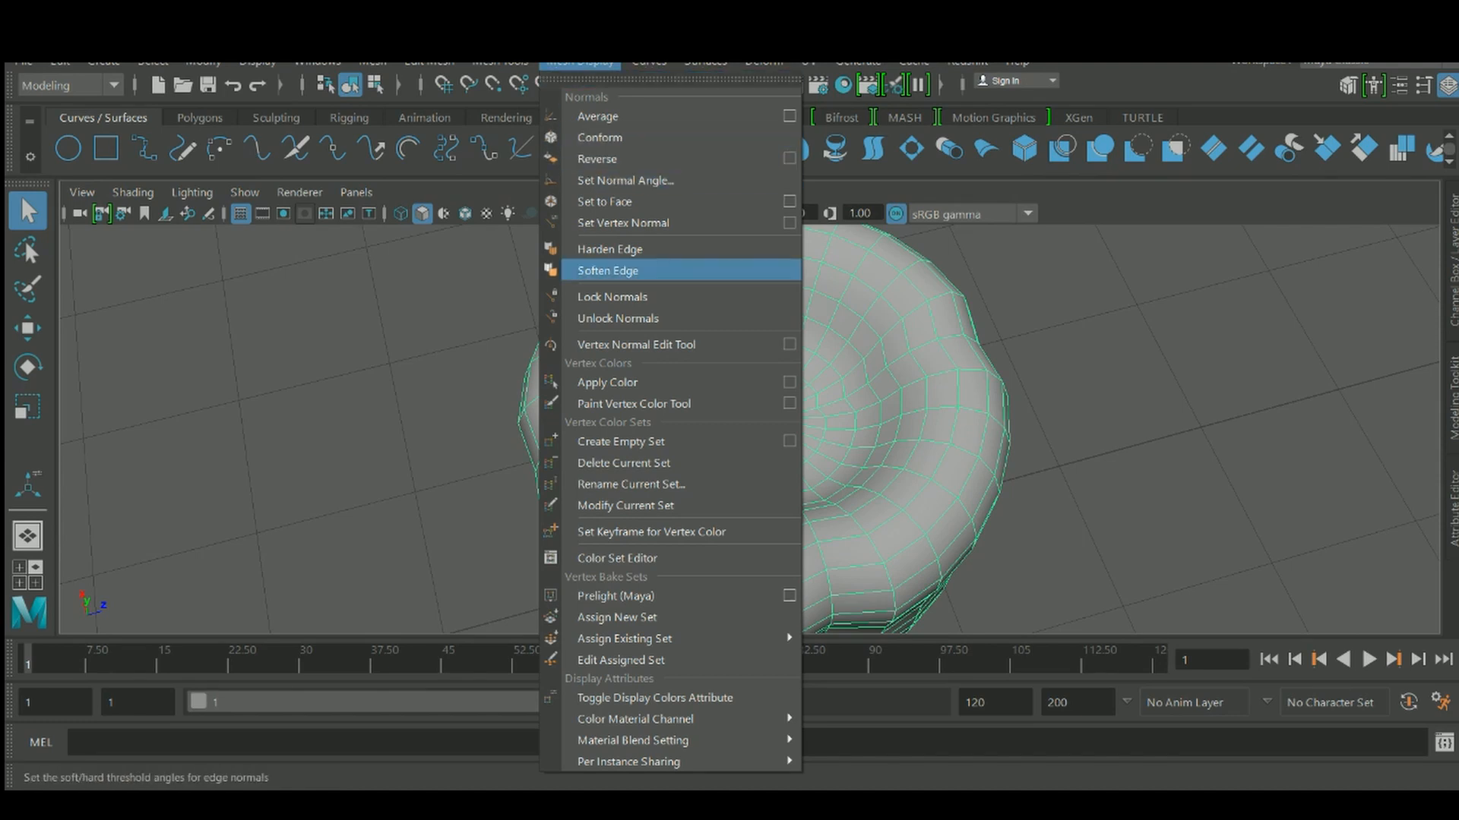
click(608, 271)
Apply Soften Edge to the body's edges once more and return the pepper to object mode
alt+drag(729, 426, 790, 410)
click(579, 61)
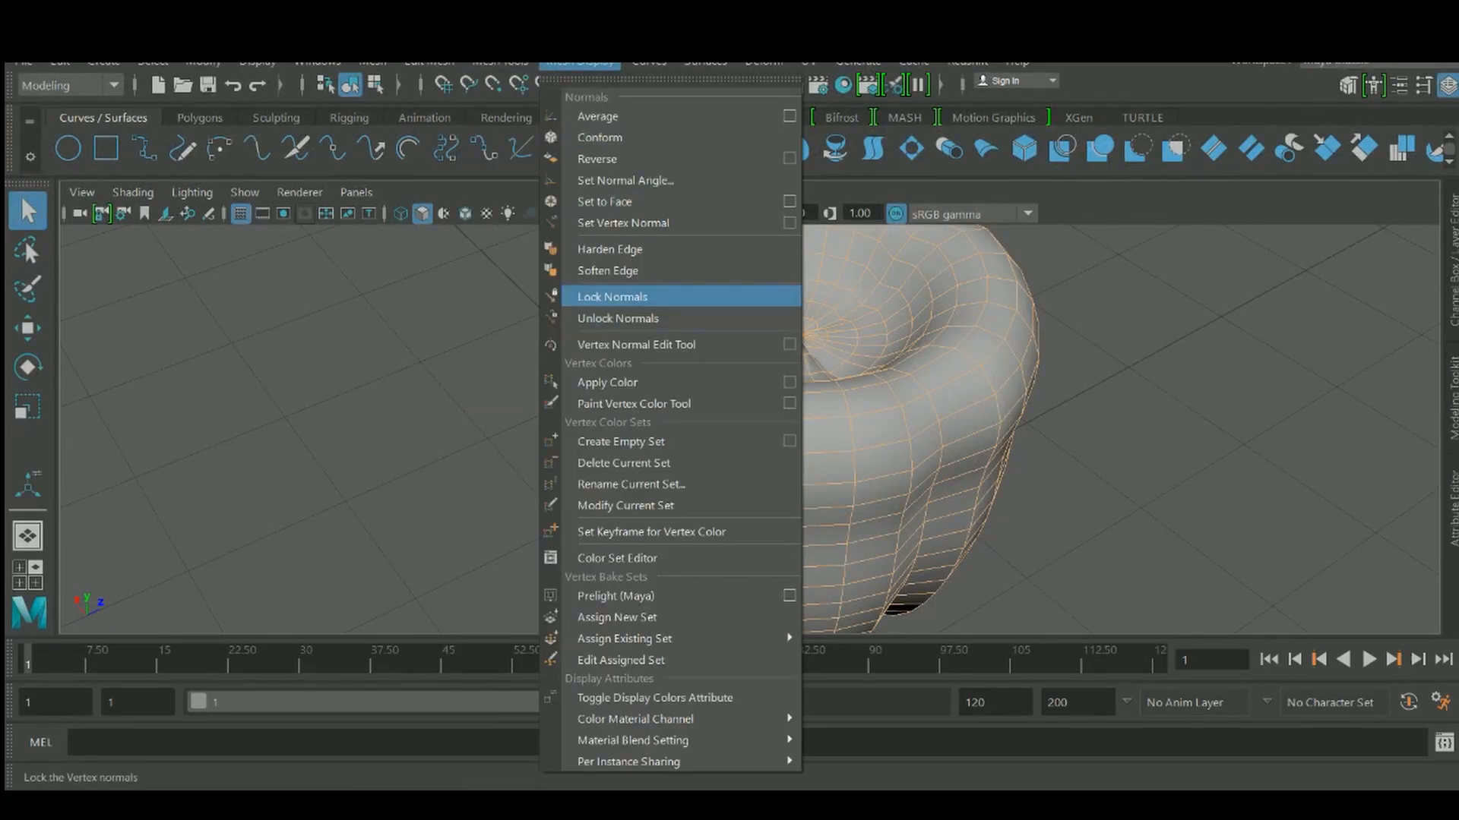
click(608, 271)
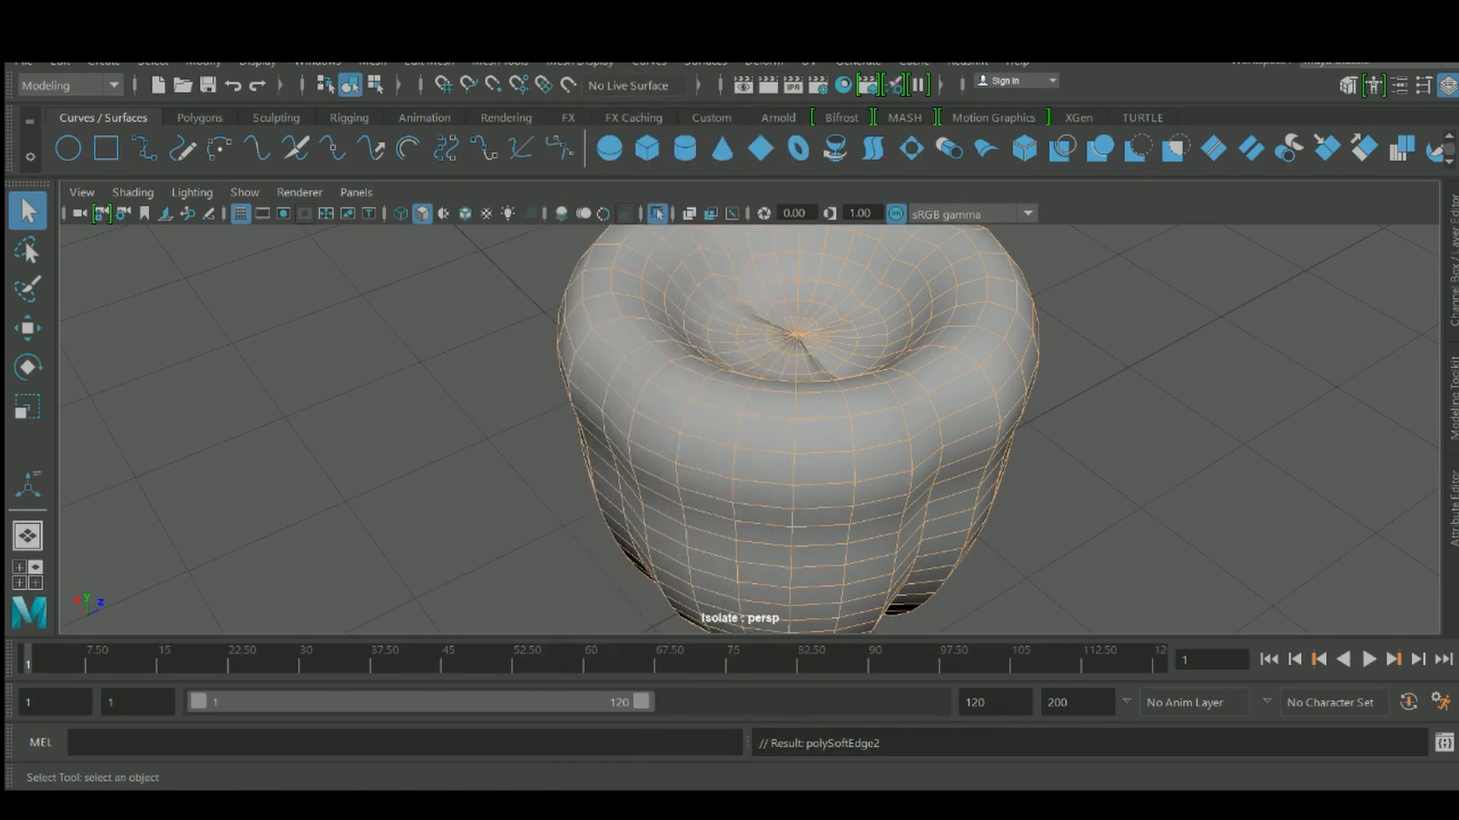
alt+drag(798, 395, 722, 365)
right_drag(767, 228, 895, 173)
alt+drag(744, 426, 722, 266)
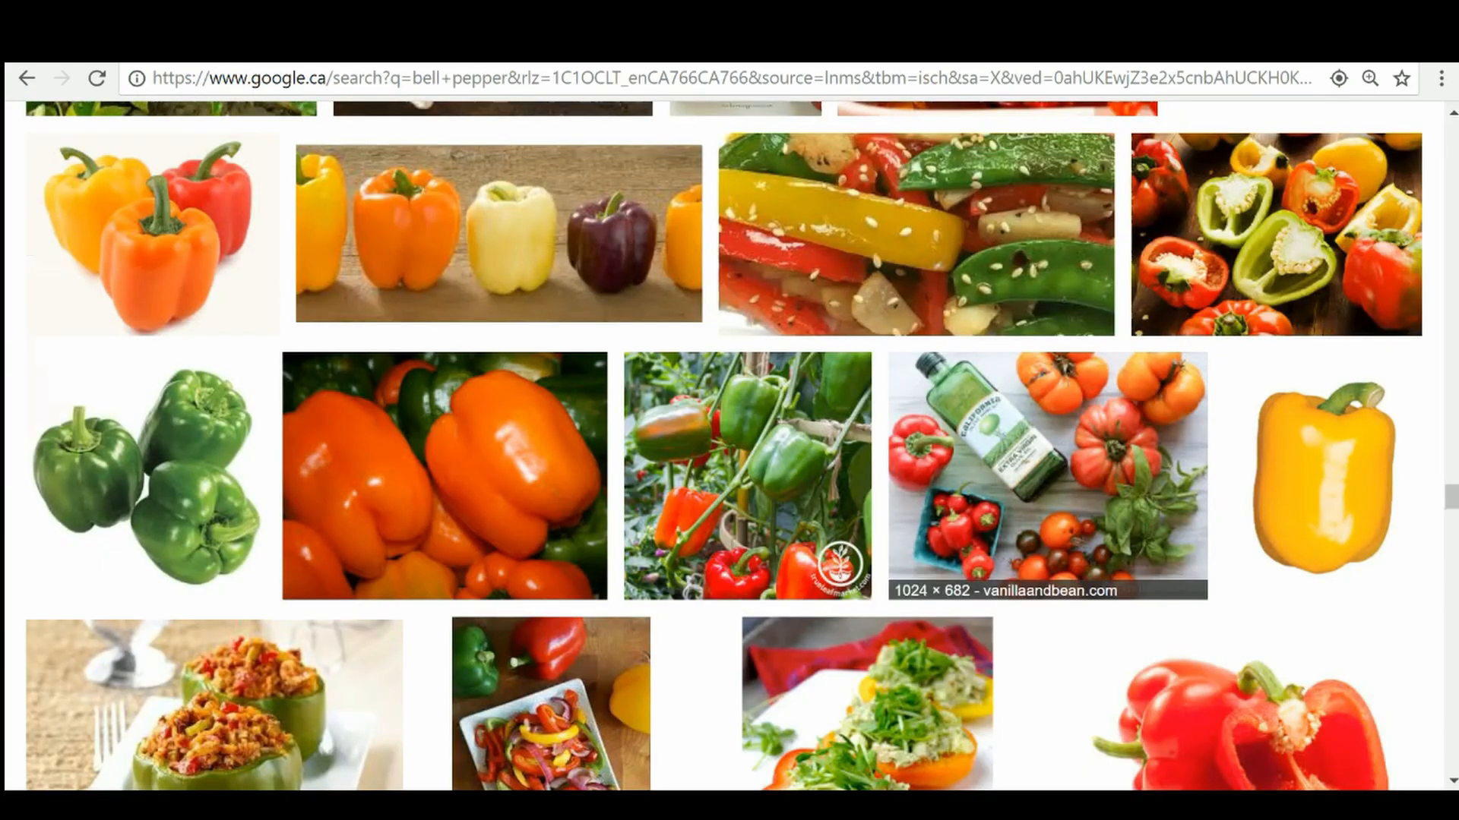
Browse the Google image results for bell pepper and enlarge the Sweet Bell Peppers photo to study the lobes
scroll(493, 494, up, 3)
click(152, 494)
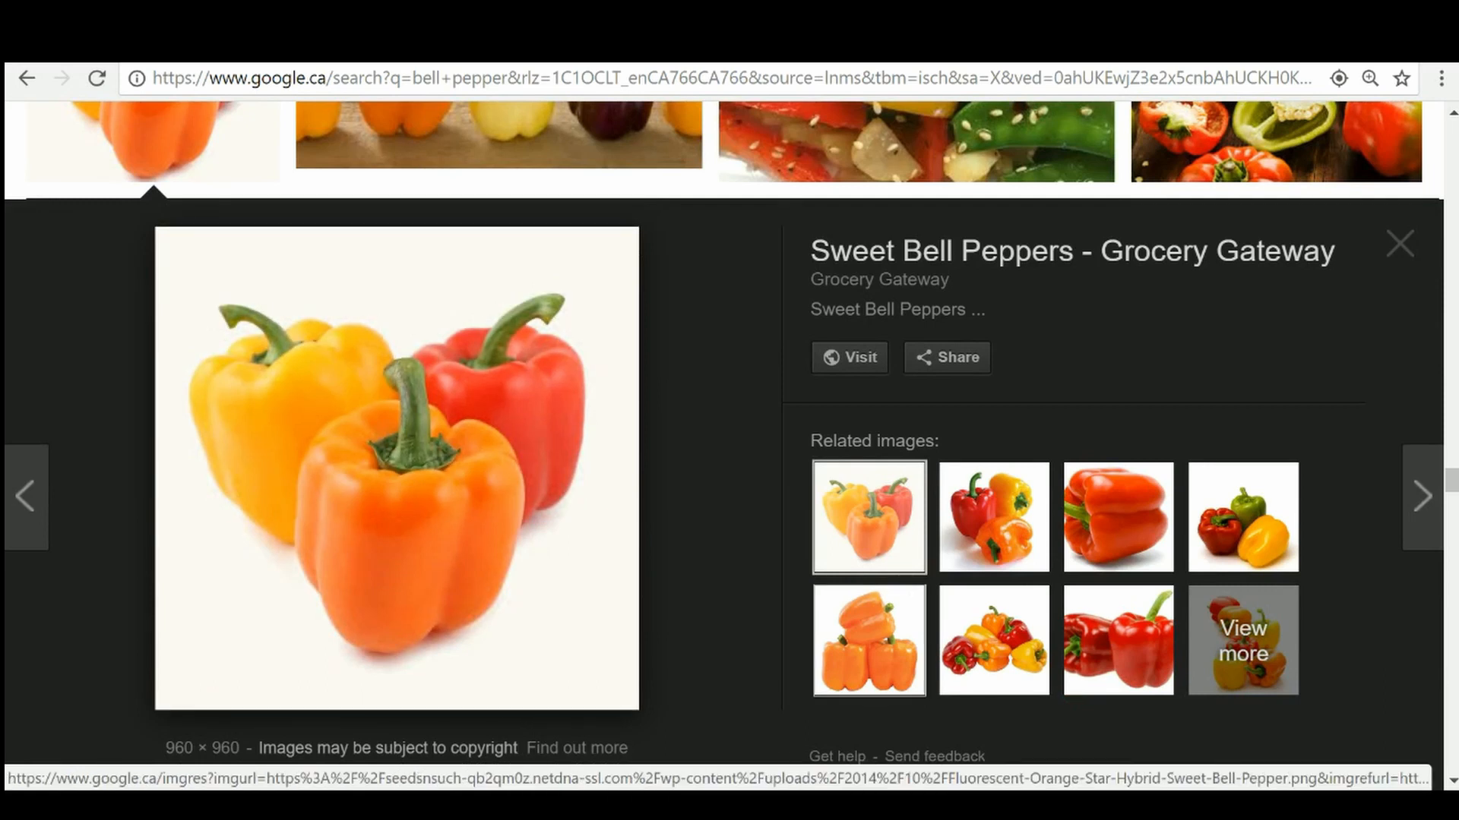
click(869, 639)
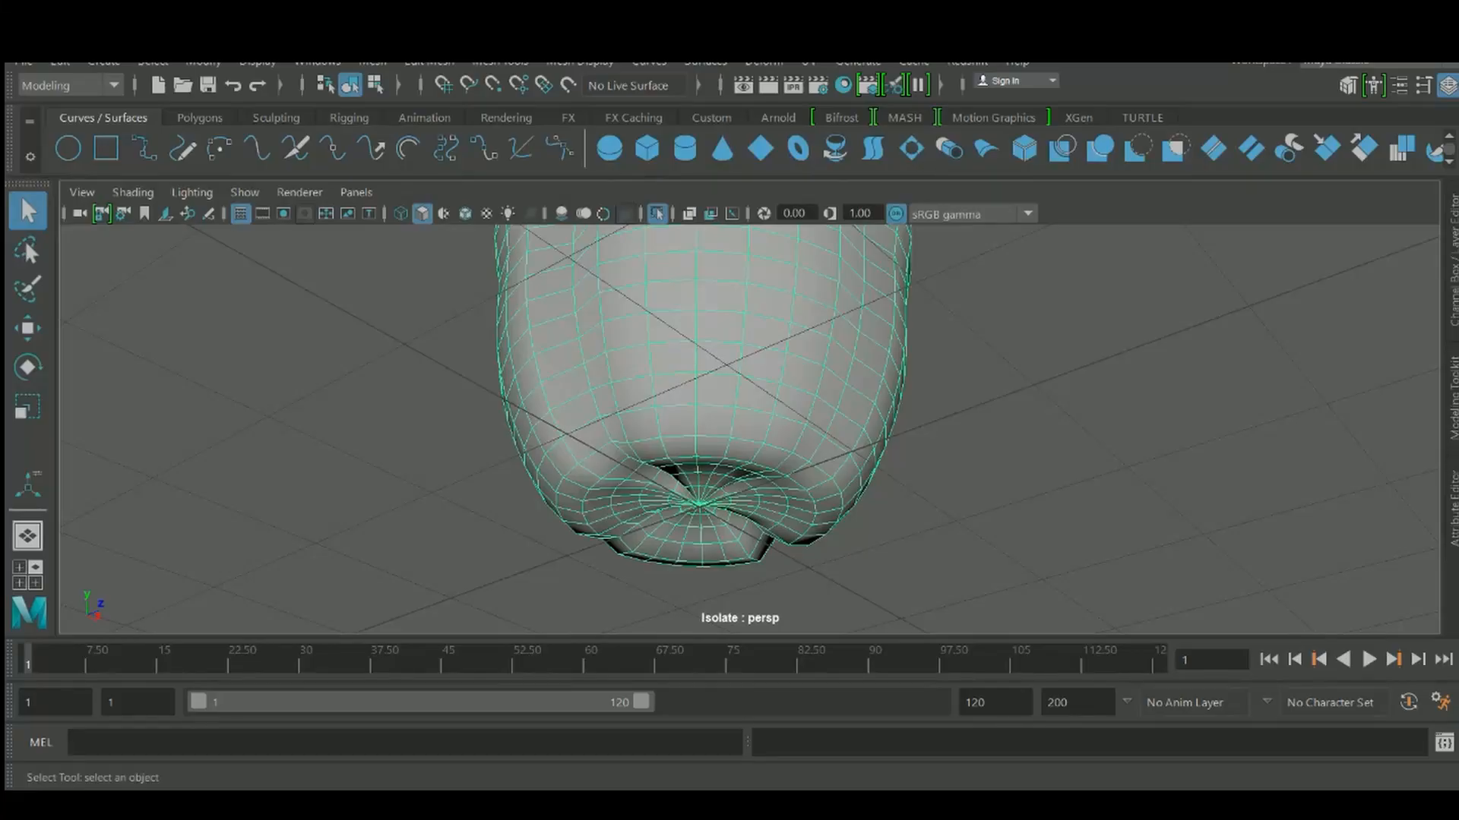
Activate the Sculpt tool on the selected pepper body
alt+drag(703, 395, 867, 532)
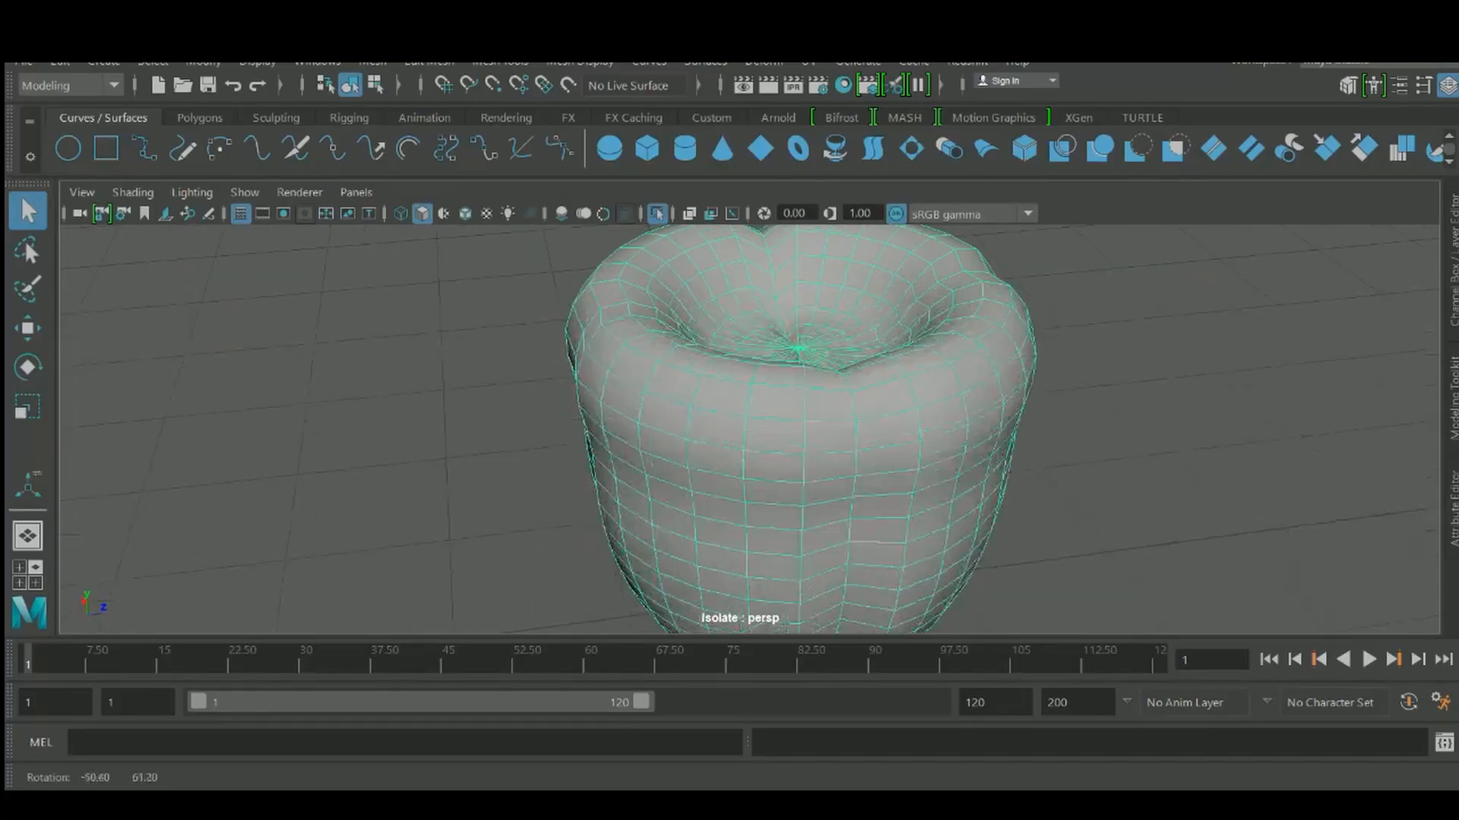
scroll(749, 429, down, 2)
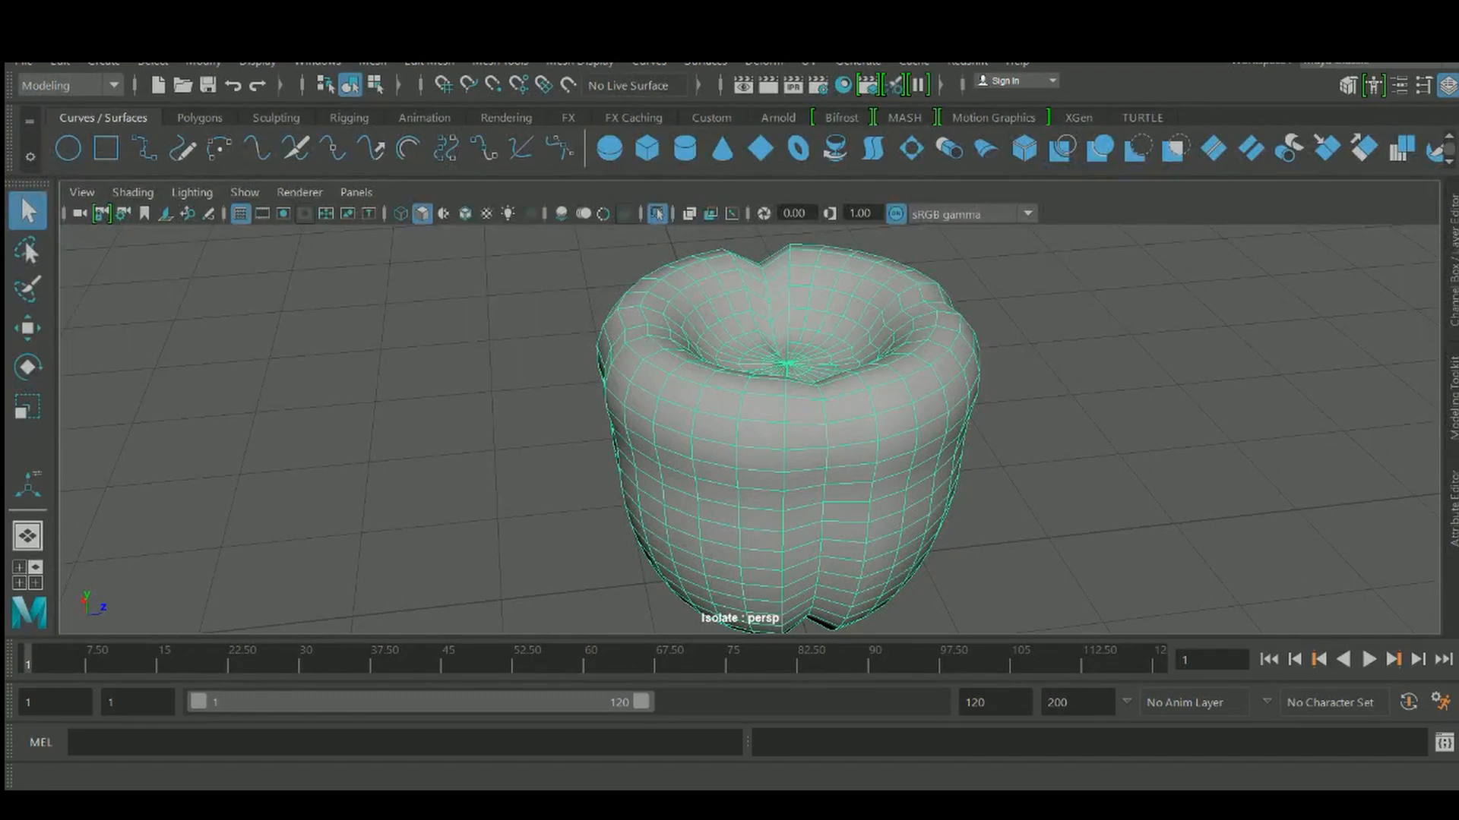
click(275, 117)
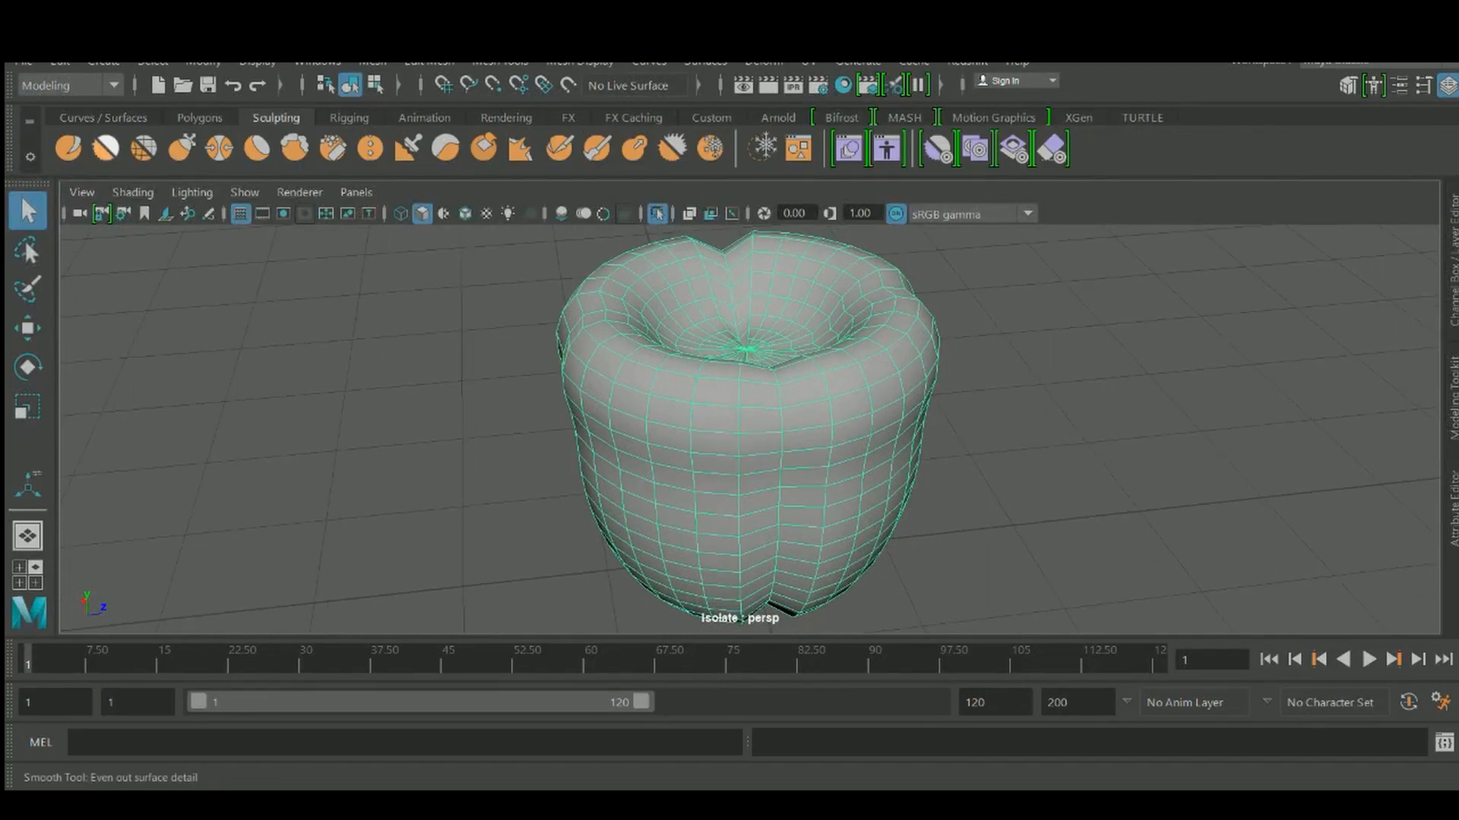
click(69, 148)
alt+drag(847, 456, 771, 423)
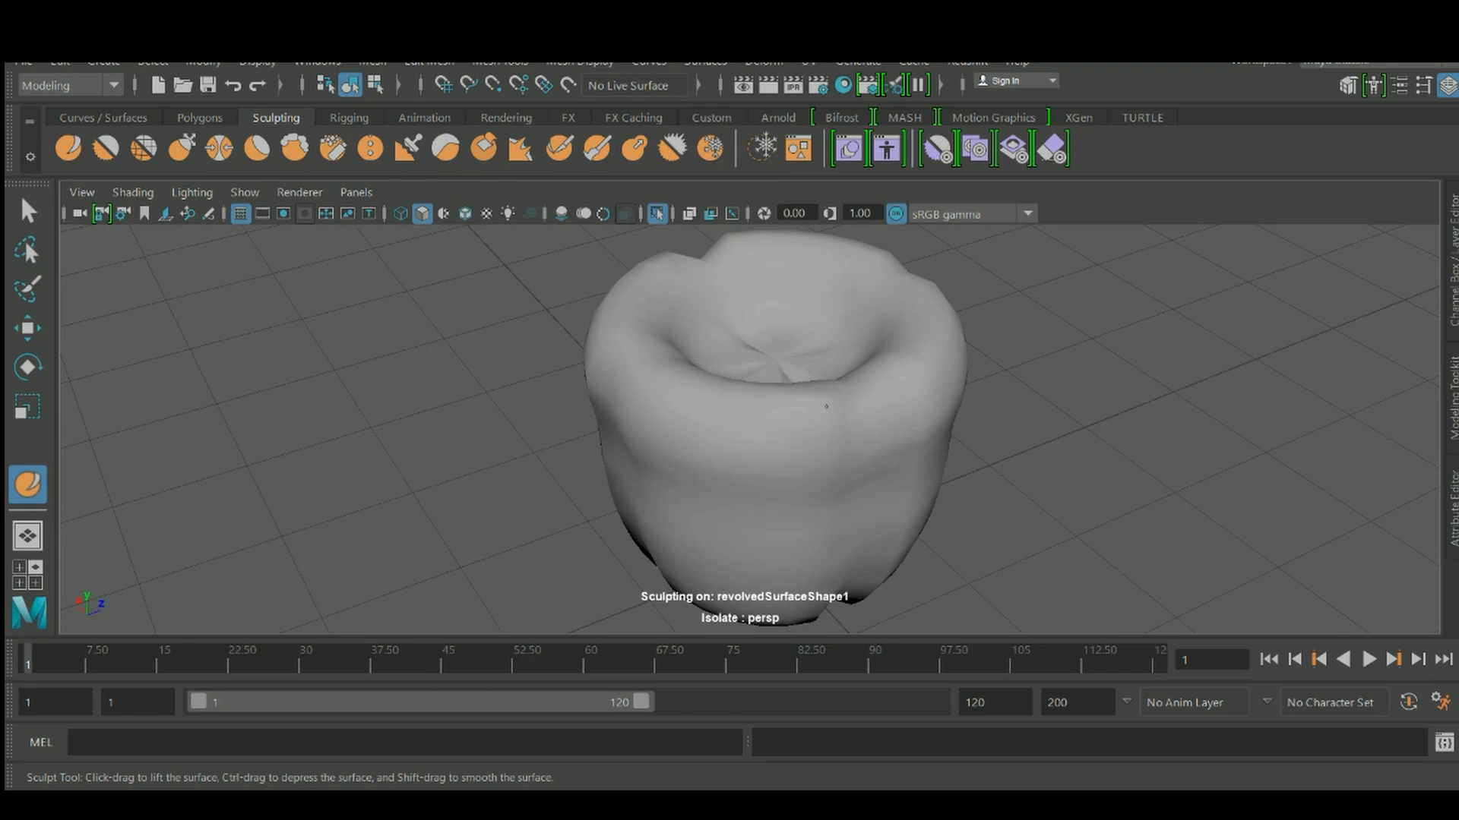
mouse_move(830, 423)
alt+mouse_down()
mouse_move(879, 380)
mouse_move(787, 349)
alt+mouse_up()
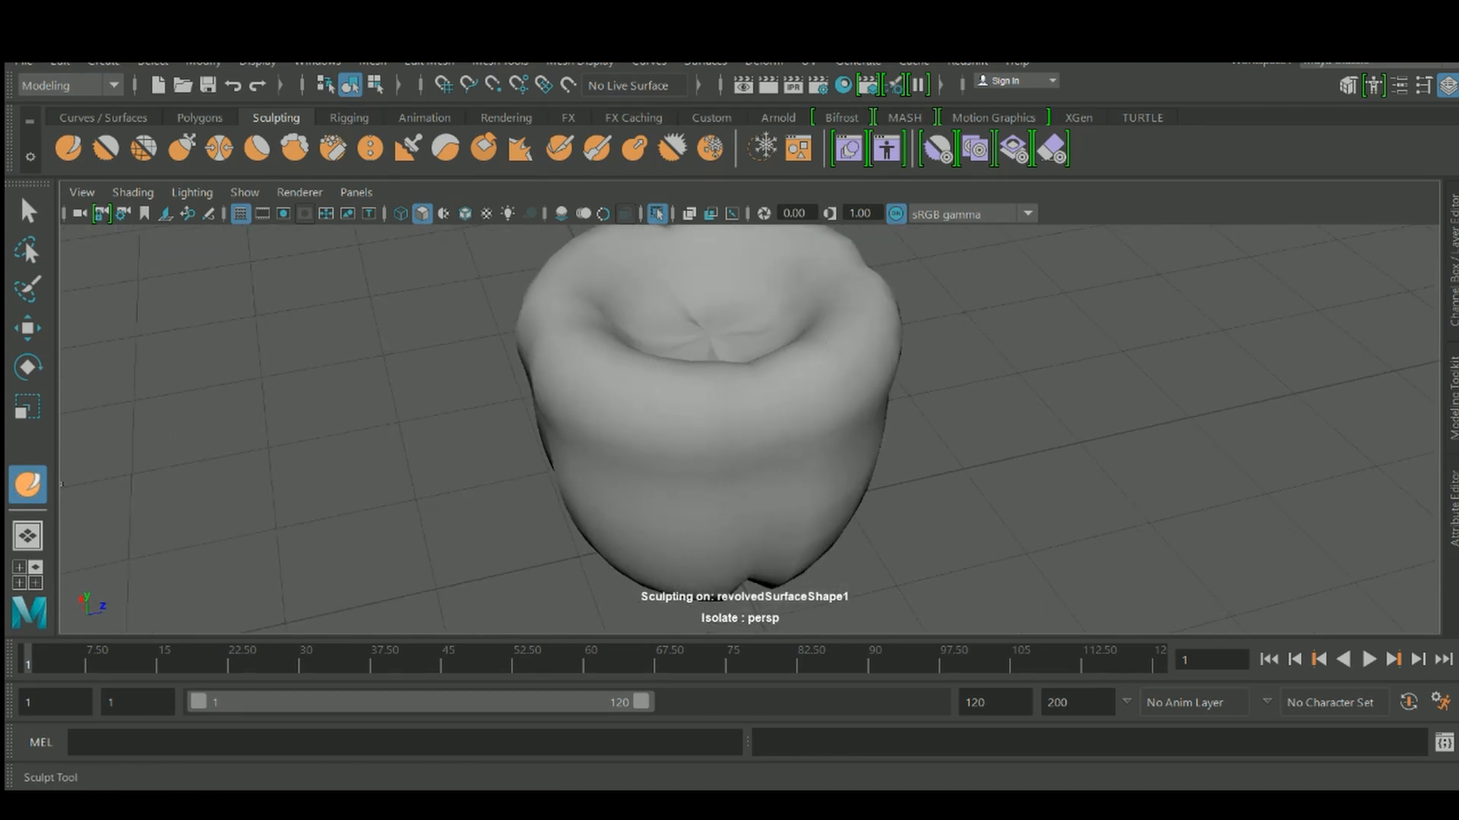
Open the Sculpt tool's settings, review the brush options and close them again
double_click(27, 484)
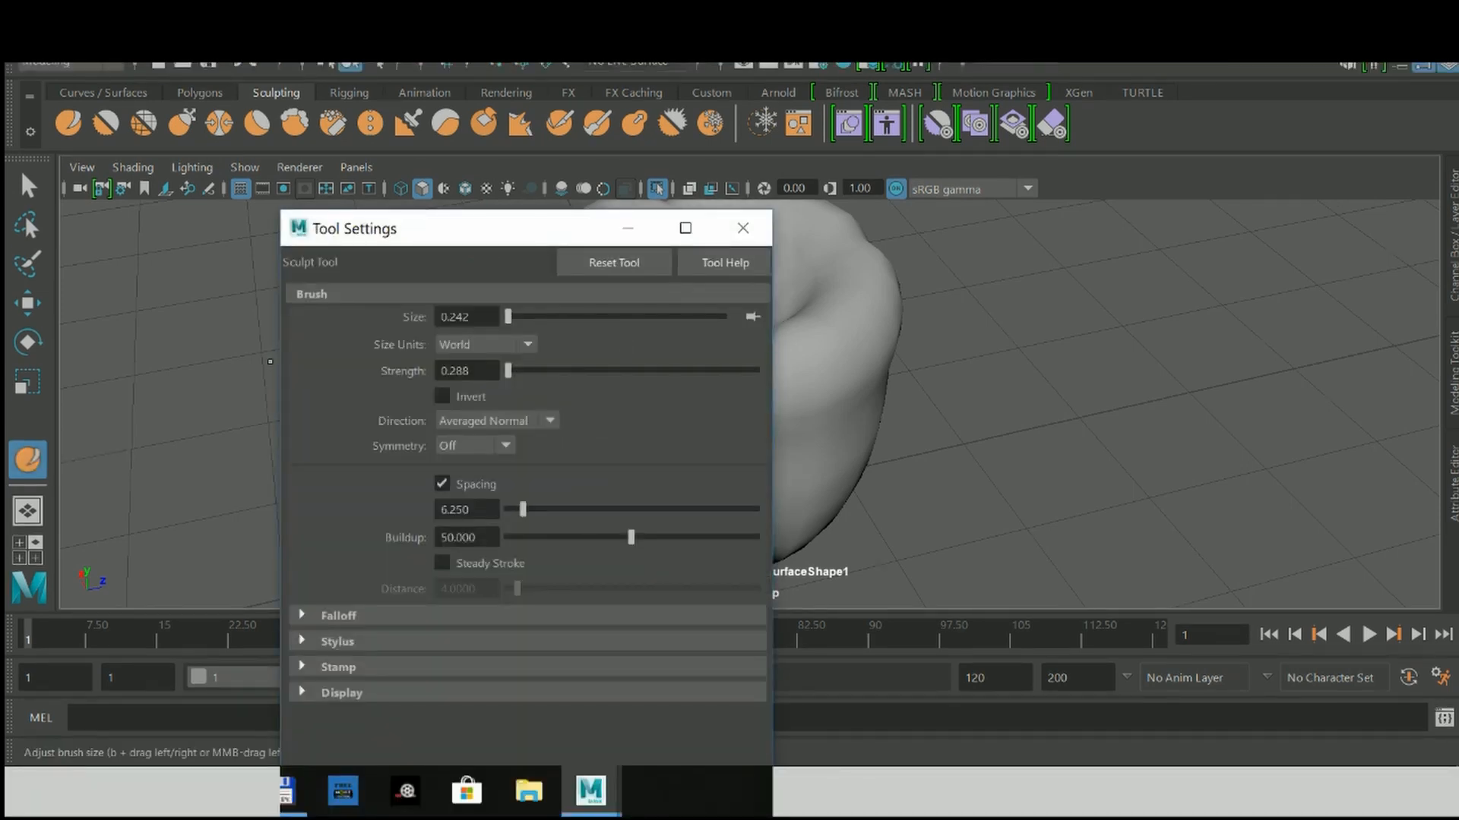
drag(456, 228, 335, 168)
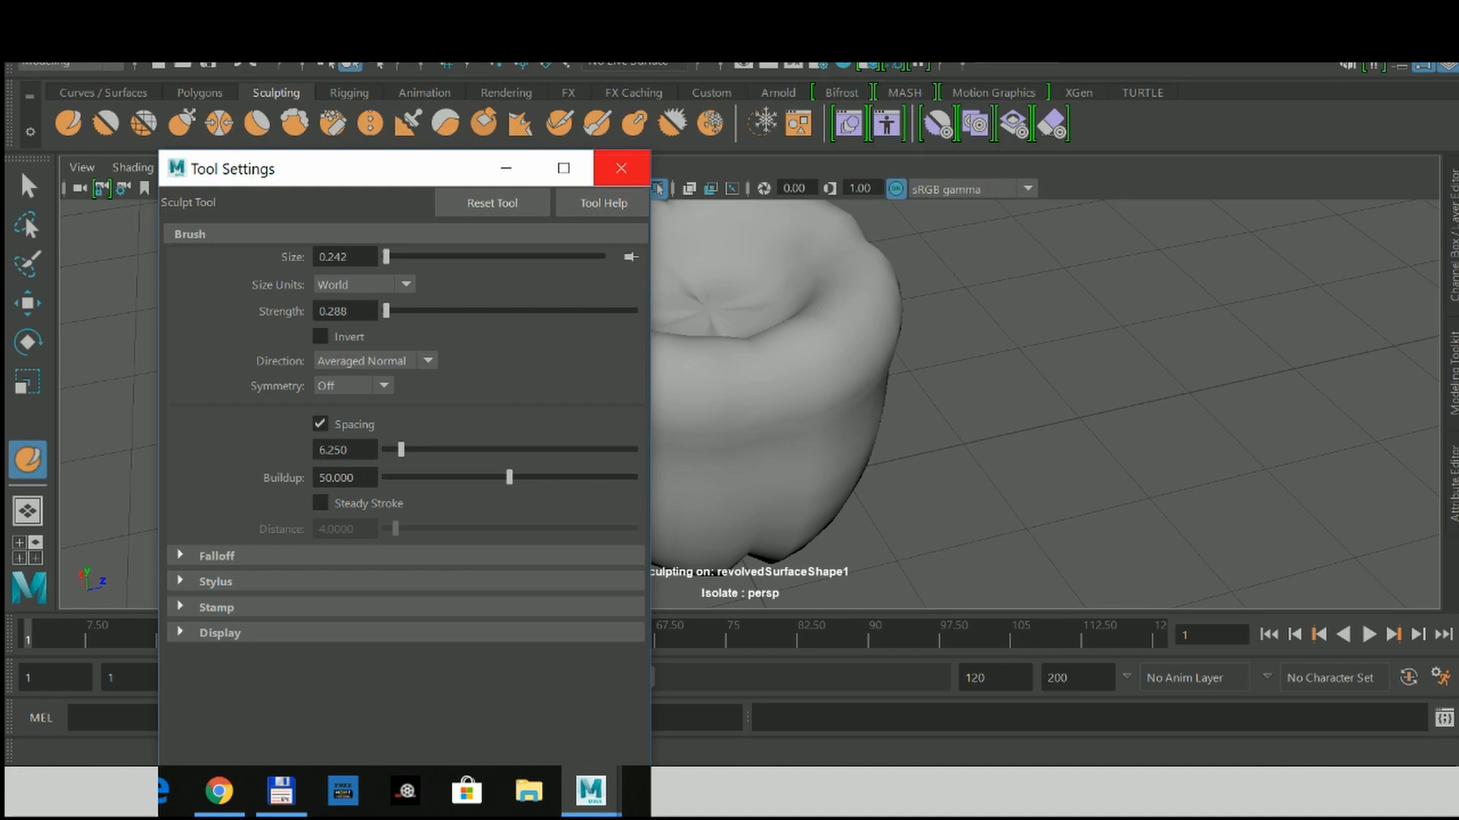
click(621, 168)
Adjust the sculpt brush size and smooth the crease between two lobes from the rim down the side
mouse_move(714, 426)
alt+mouse_down()
mouse_move(743, 442)
mouse_move(748, 466)
mouse_move(730, 462)
alt+mouse_up()
key(b)
key(shift)
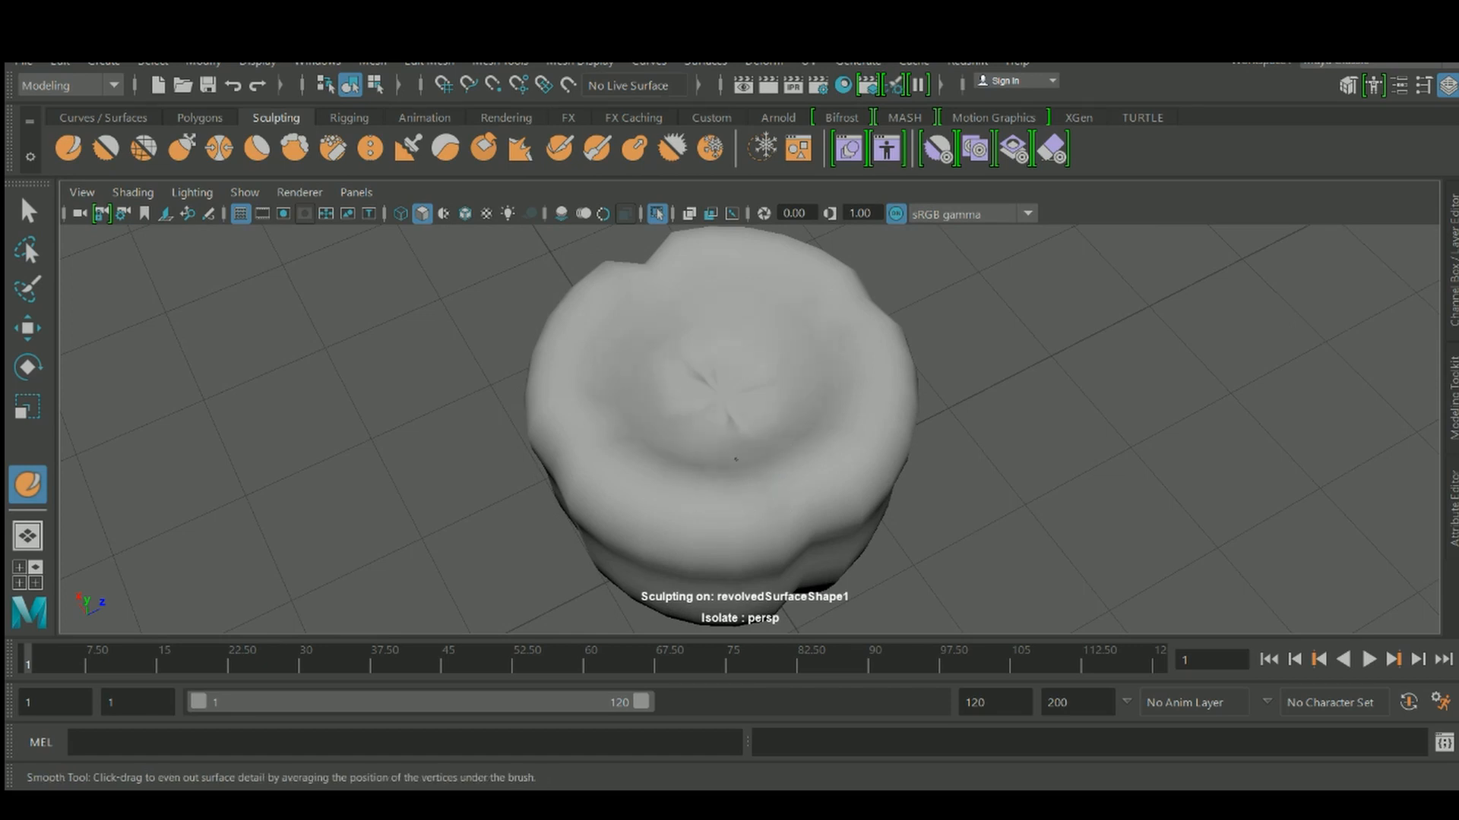
alt+drag(667, 451, 787, 353)
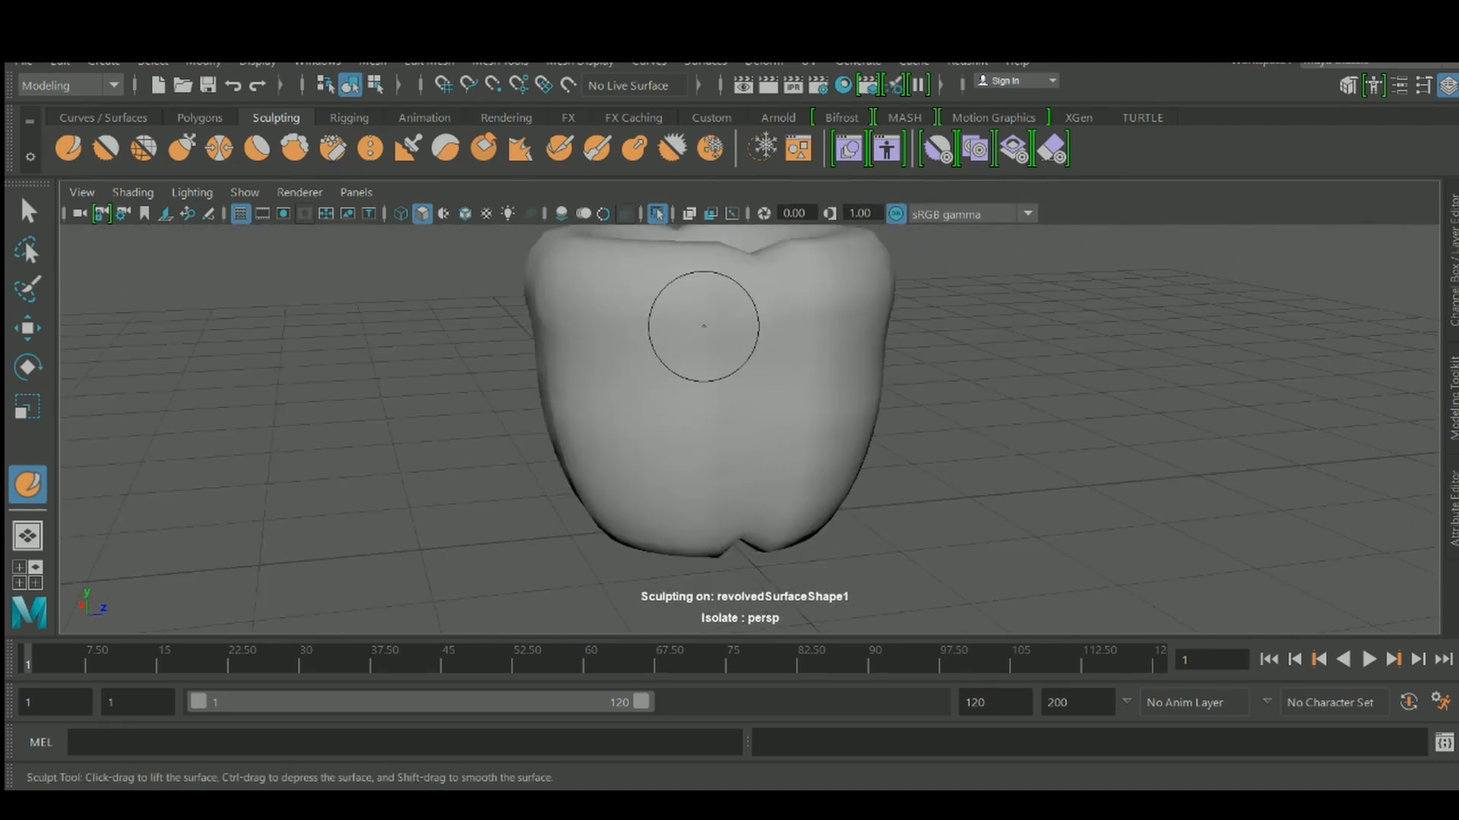
alt+drag(699, 332, 745, 408)
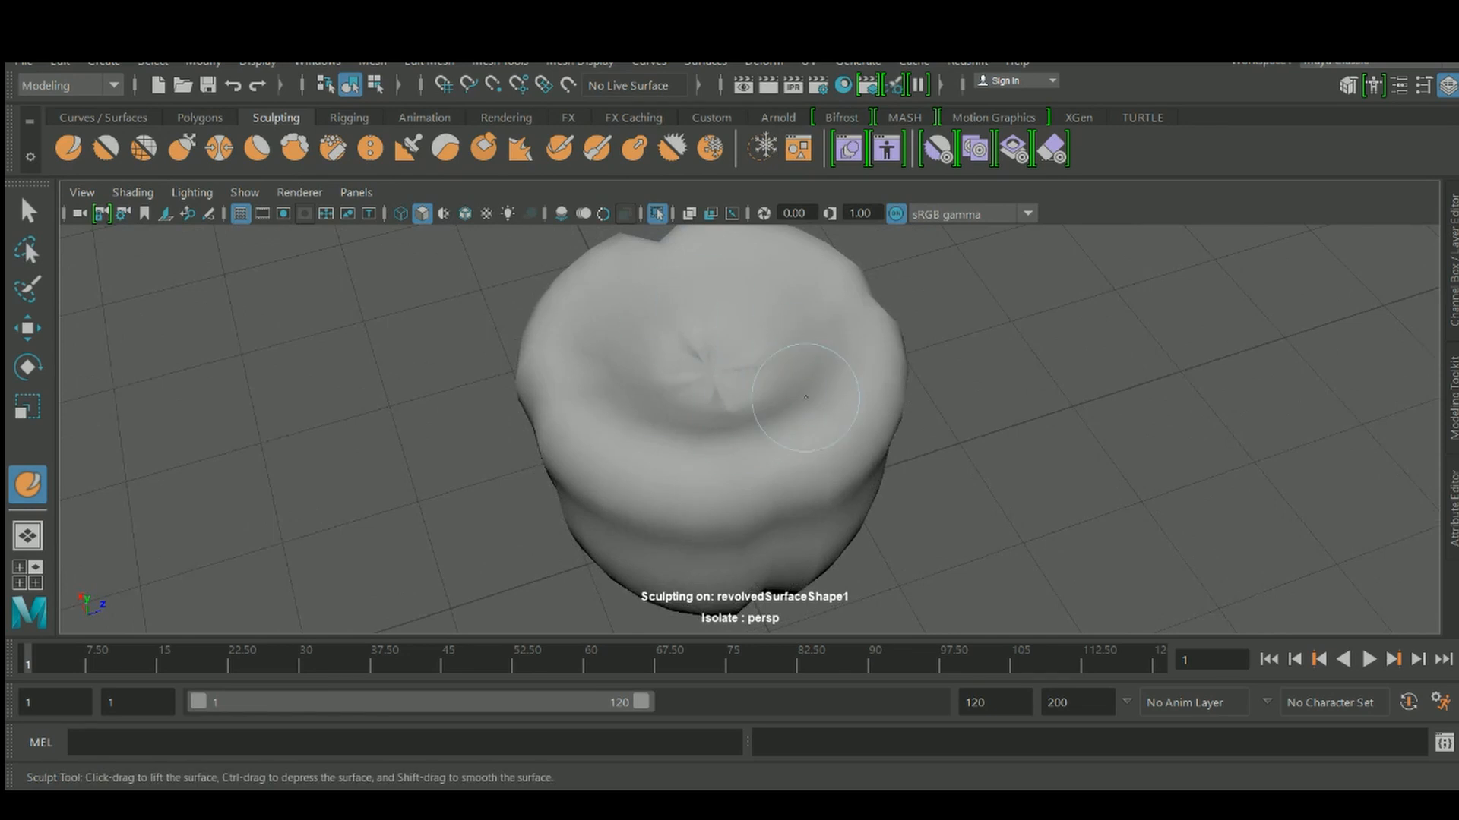
shift+drag(828, 463, 809, 562)
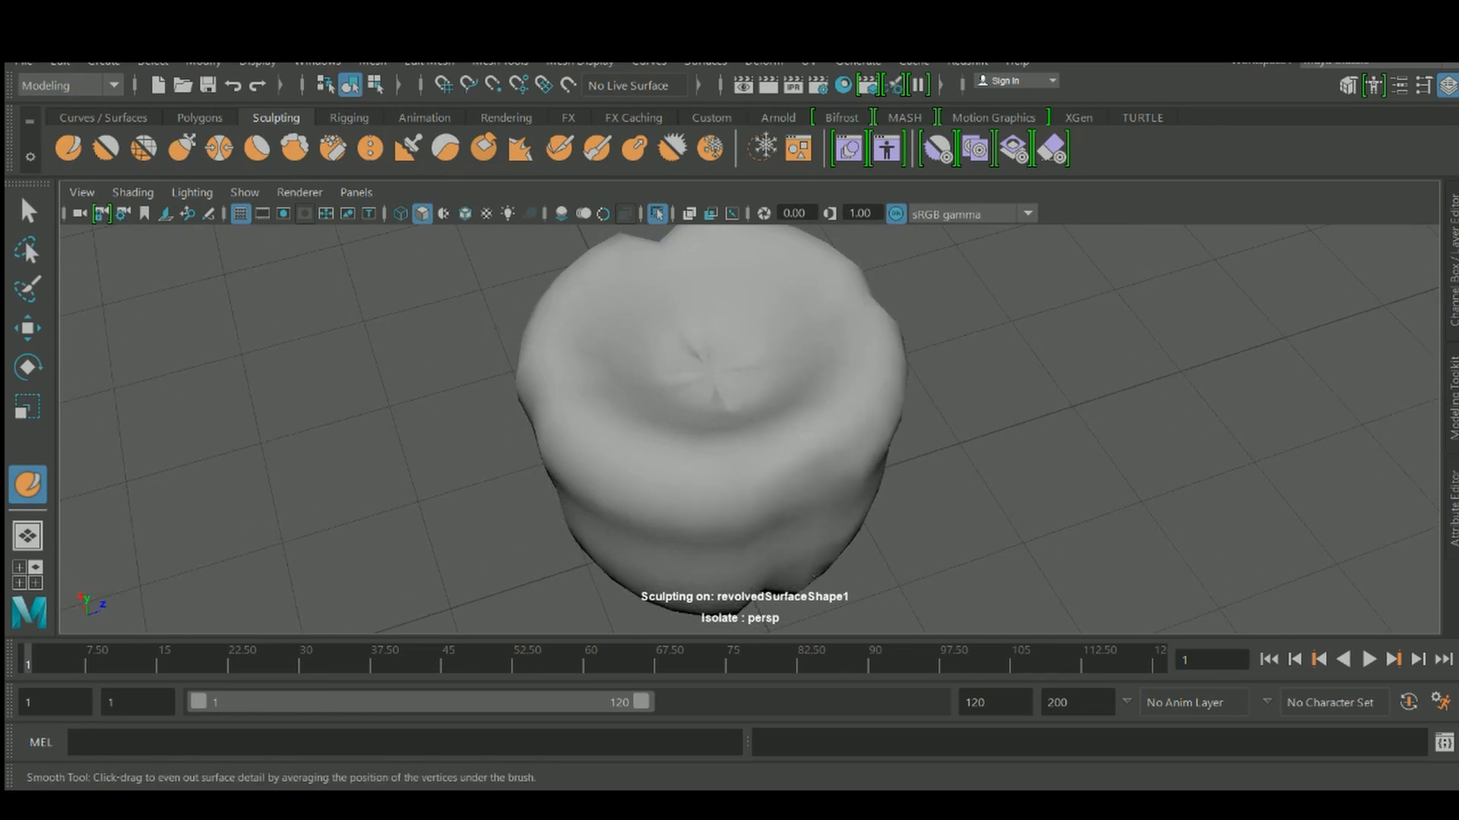
Turn on wireframe over the shaded pepper and smooth the groove between the lobes down towards the base
alt+drag(885, 512, 897, 449)
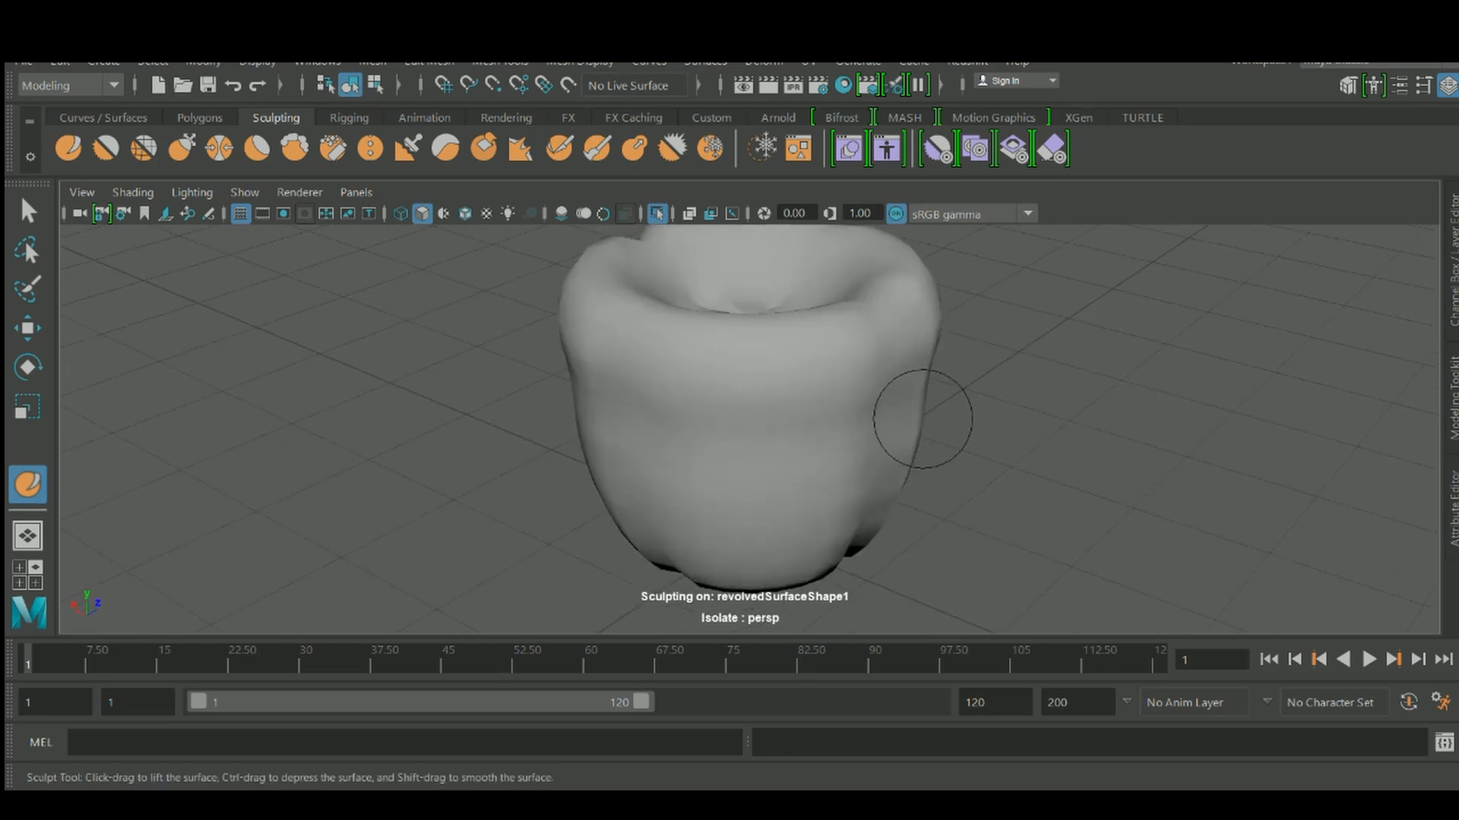
alt+right_drag(921, 417, 957, 441)
alt+drag(904, 273, 879, 325)
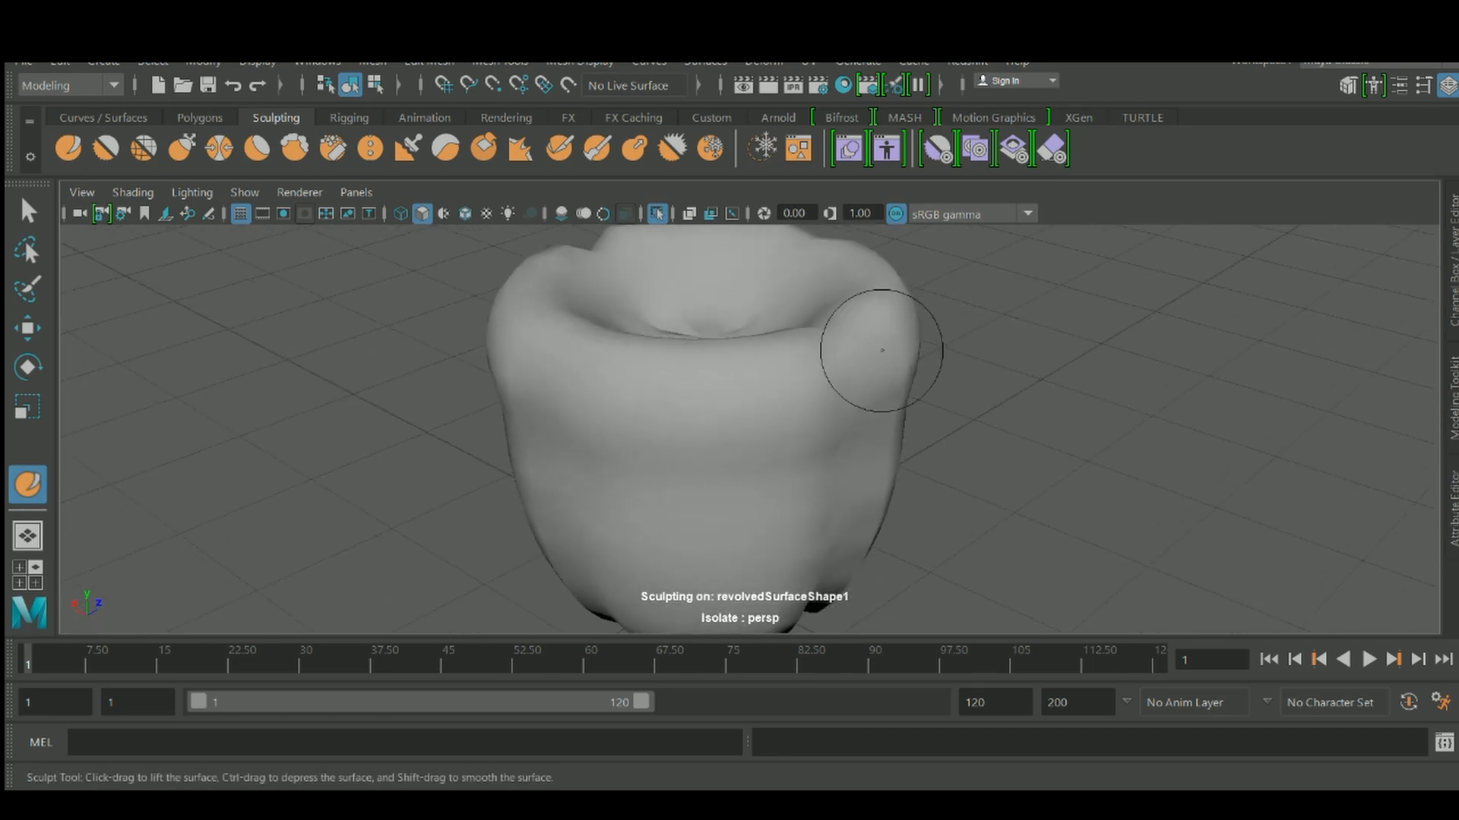
alt+drag(807, 414, 798, 456)
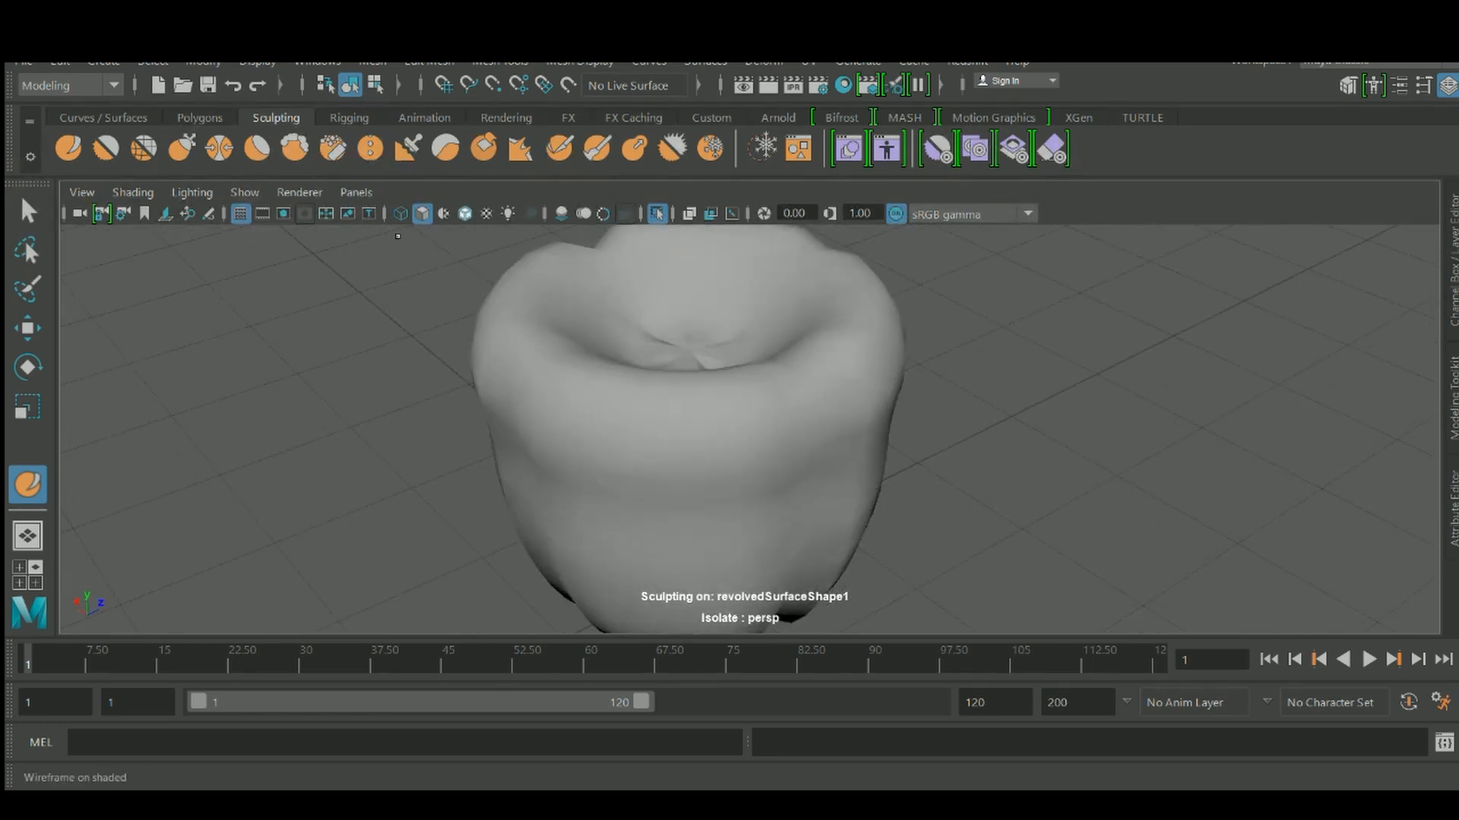
mouse_move(397, 237)
alt+mouse_down()
mouse_move(684, 365)
mouse_move(756, 423)
alt+mouse_up()
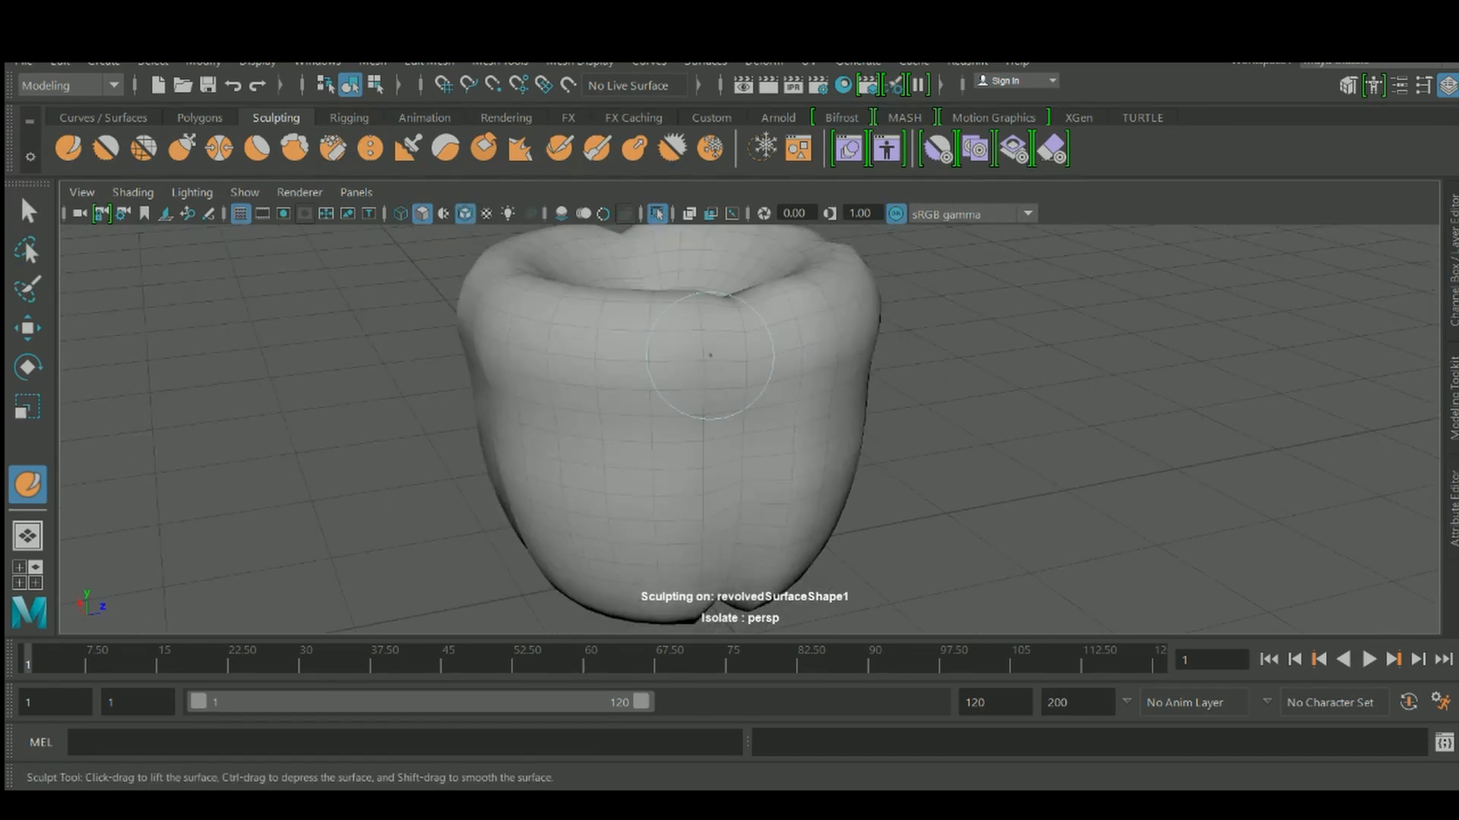
alt+drag(749, 570, 750, 555)
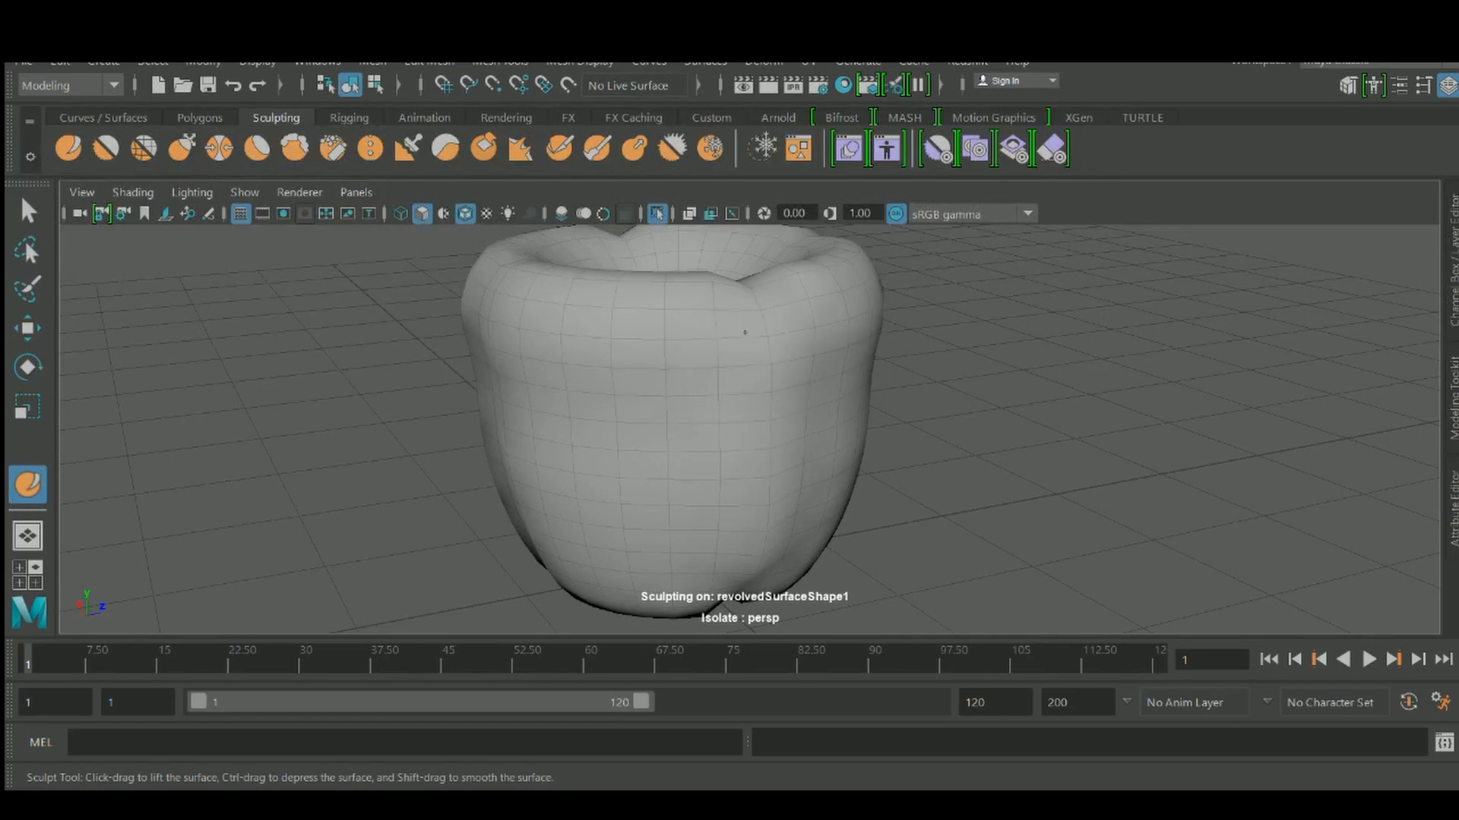
Undo the last sculpt stroke and rework the groove between two lobes from the rim down to the base
mouse_move(741, 547)
alt+mouse_down()
mouse_move(759, 517)
mouse_move(852, 489)
alt+mouse_up()
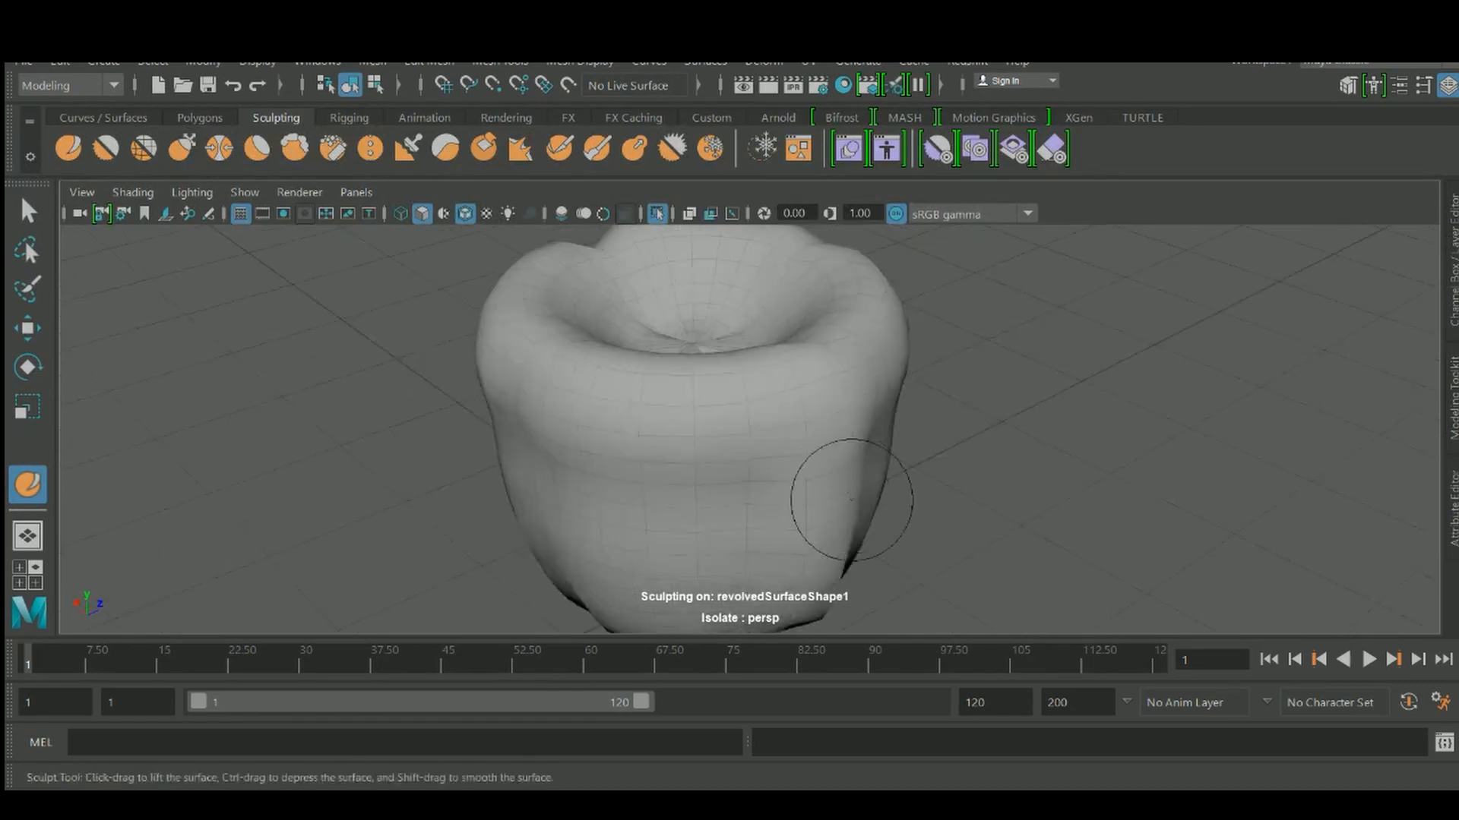
key(ctrl+z)
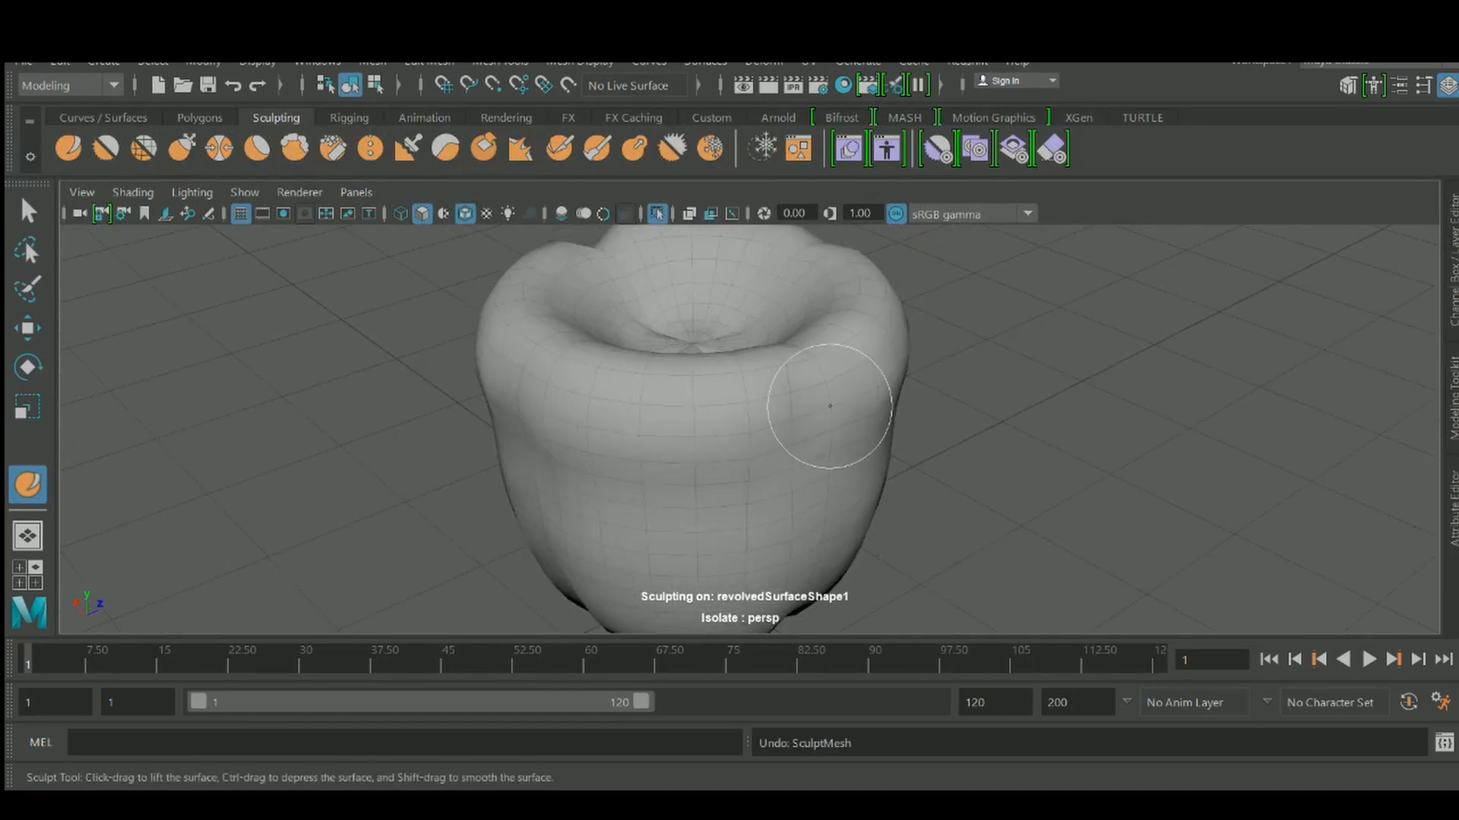
drag(820, 404, 806, 607)
alt+drag(899, 481, 791, 488)
mouse_move(677, 462)
alt+mouse_down()
mouse_move(976, 491)
mouse_move(795, 403)
alt+mouse_up()
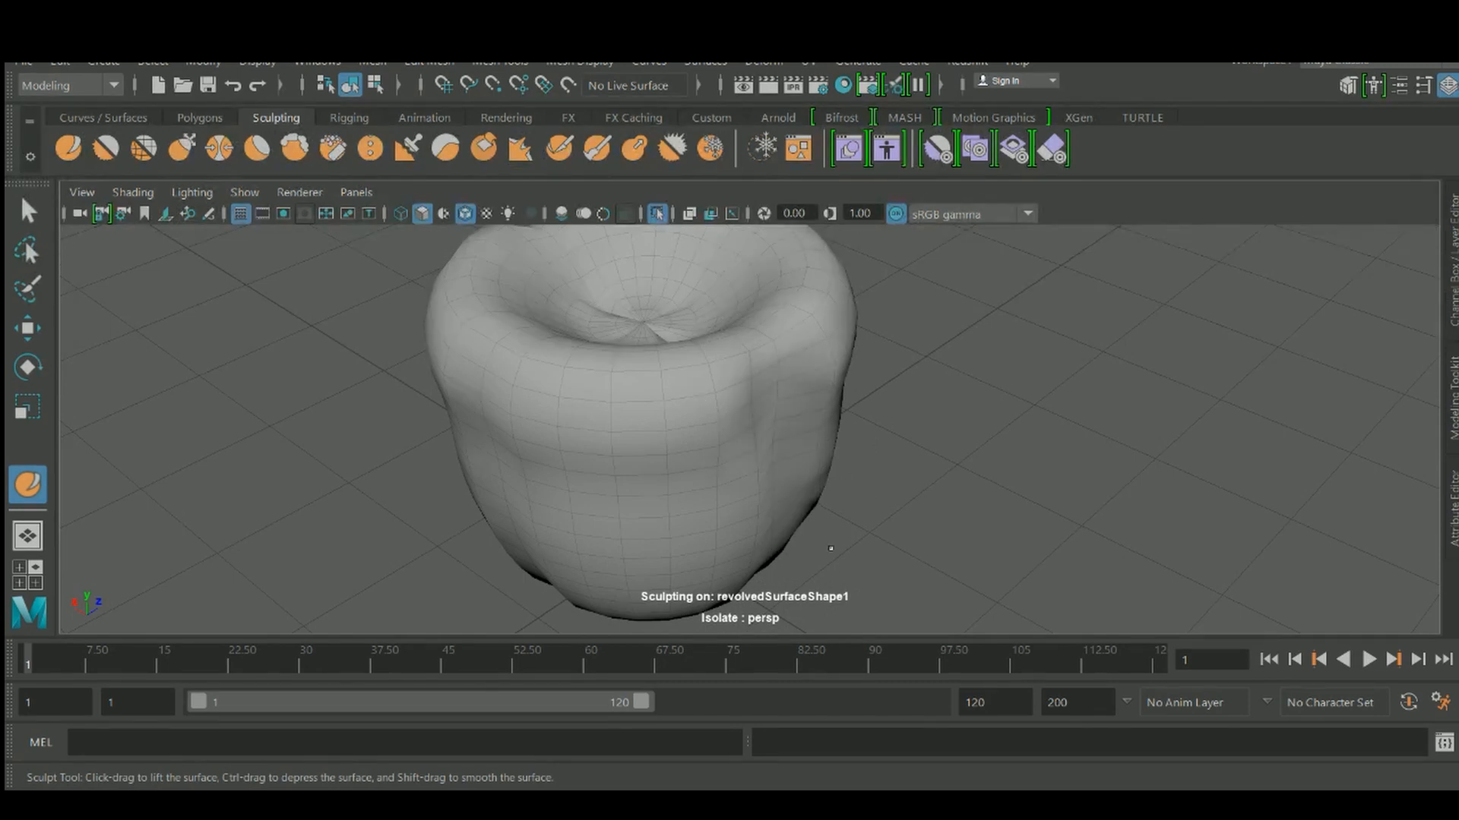
Open the Sculpt tool's settings beside the pepper and set the brush size to about 0.332
mouse_move(732, 430)
alt+mouse_down()
mouse_move(749, 430)
mouse_move(739, 445)
alt+mouse_up()
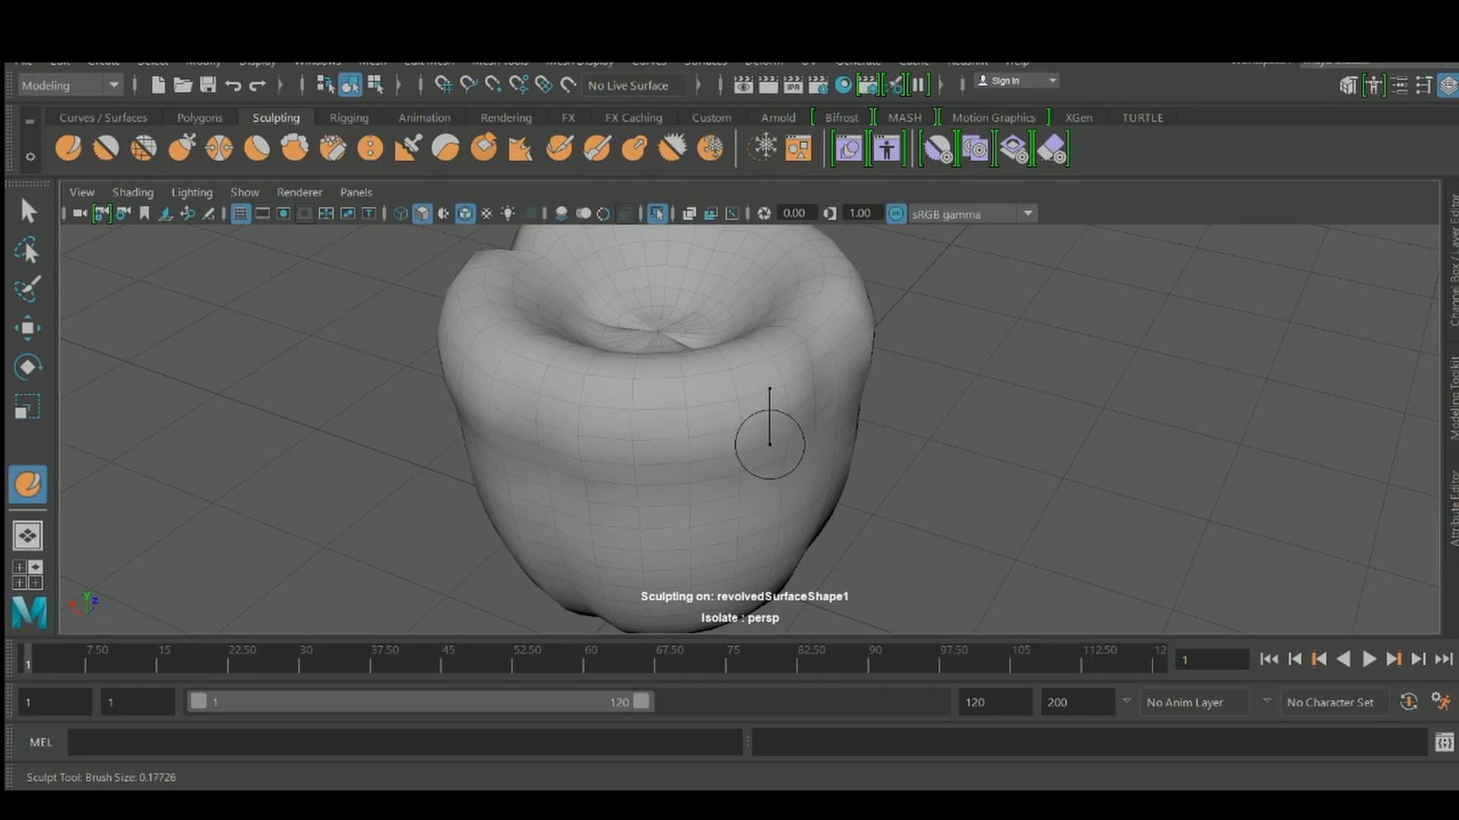
mouse_move(770, 445)
mouse_down()
mouse_move(873, 446)
mouse_move(783, 445)
mouse_move(873, 445)
mouse_move(805, 445)
mouse_up()
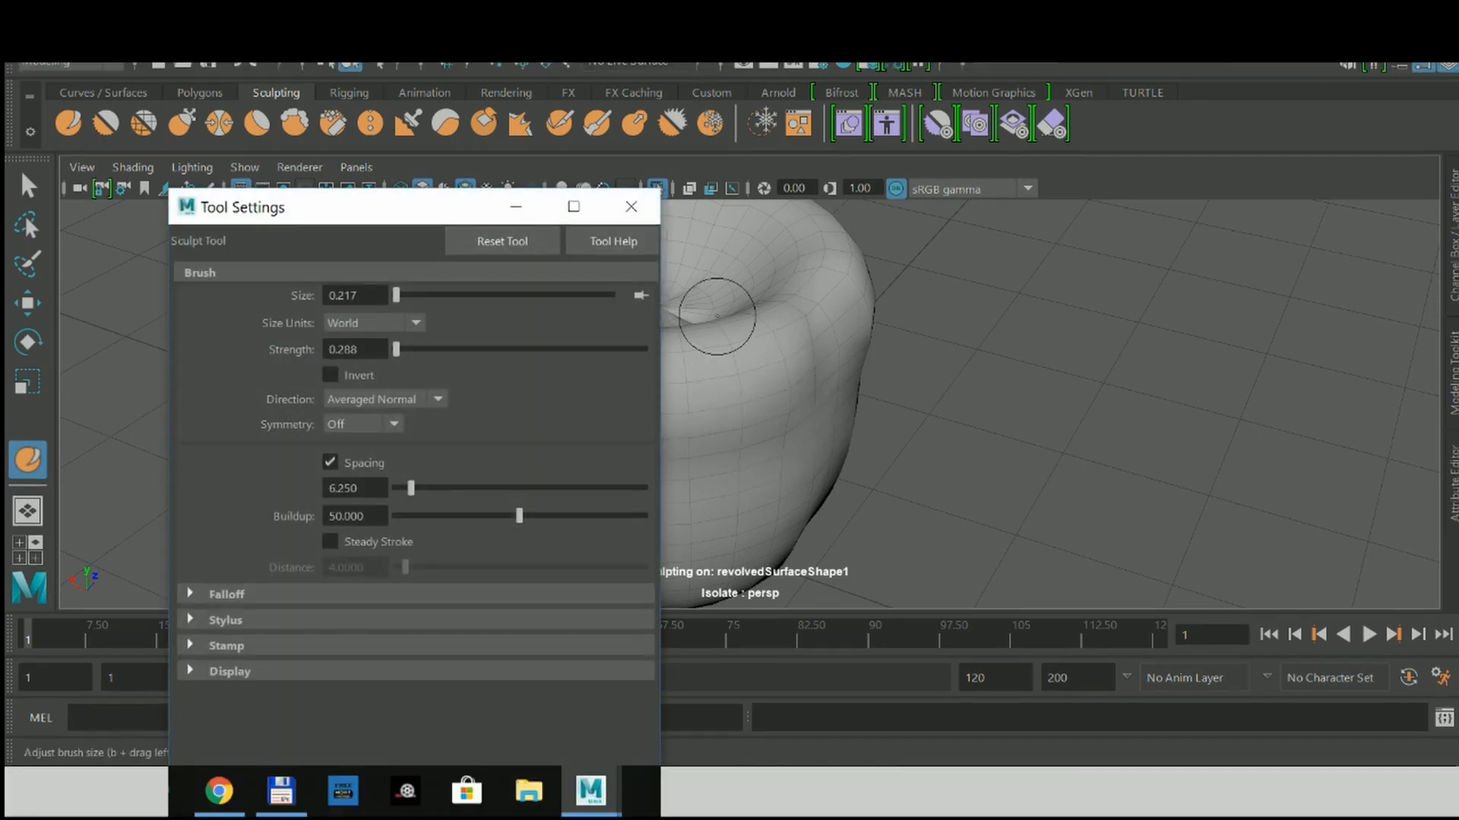
drag(420, 231, 305, 155)
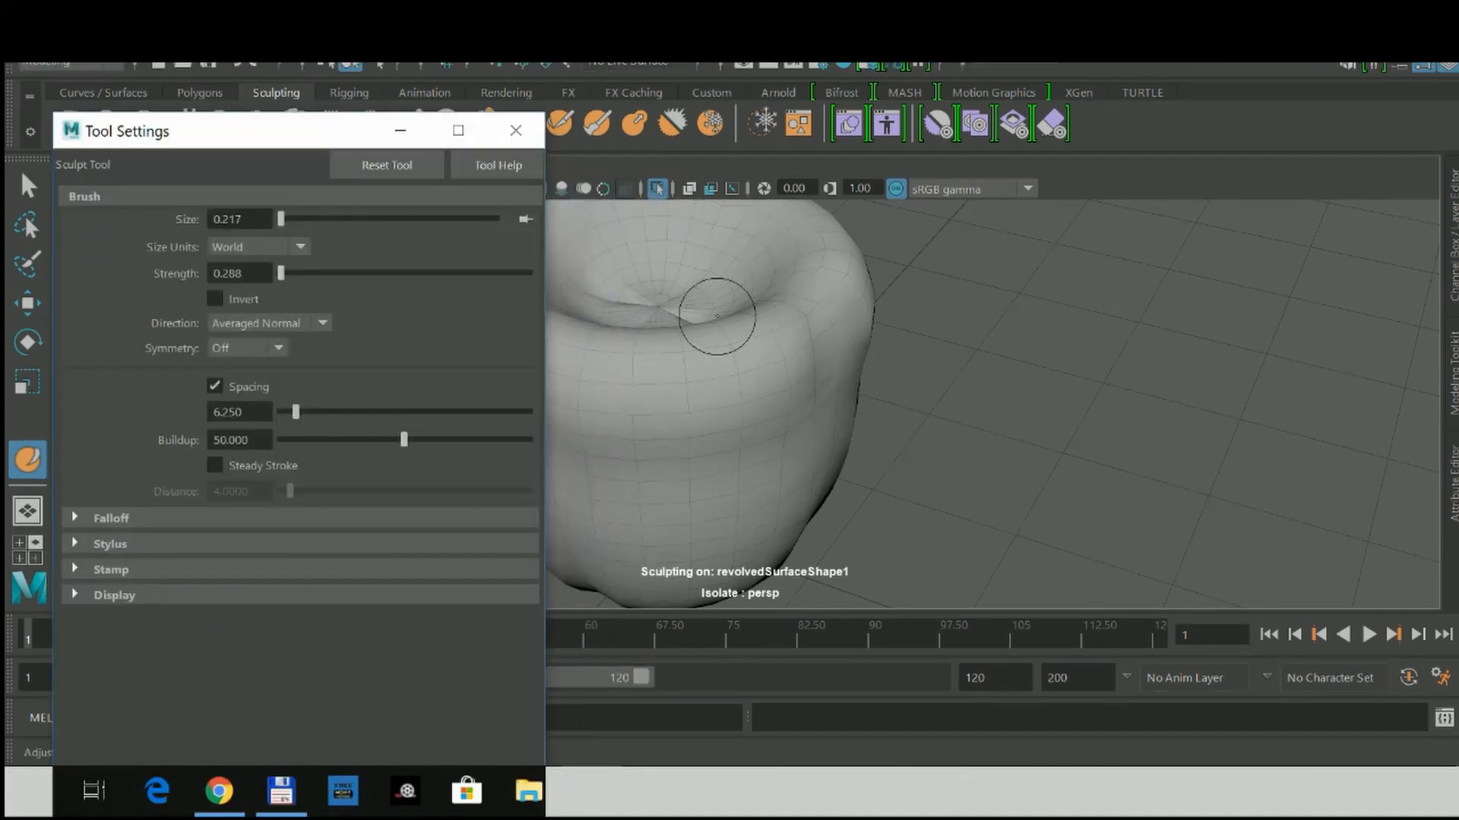
mouse_move(281, 219)
mouse_down()
mouse_move(376, 219)
mouse_move(304, 219)
mouse_up()
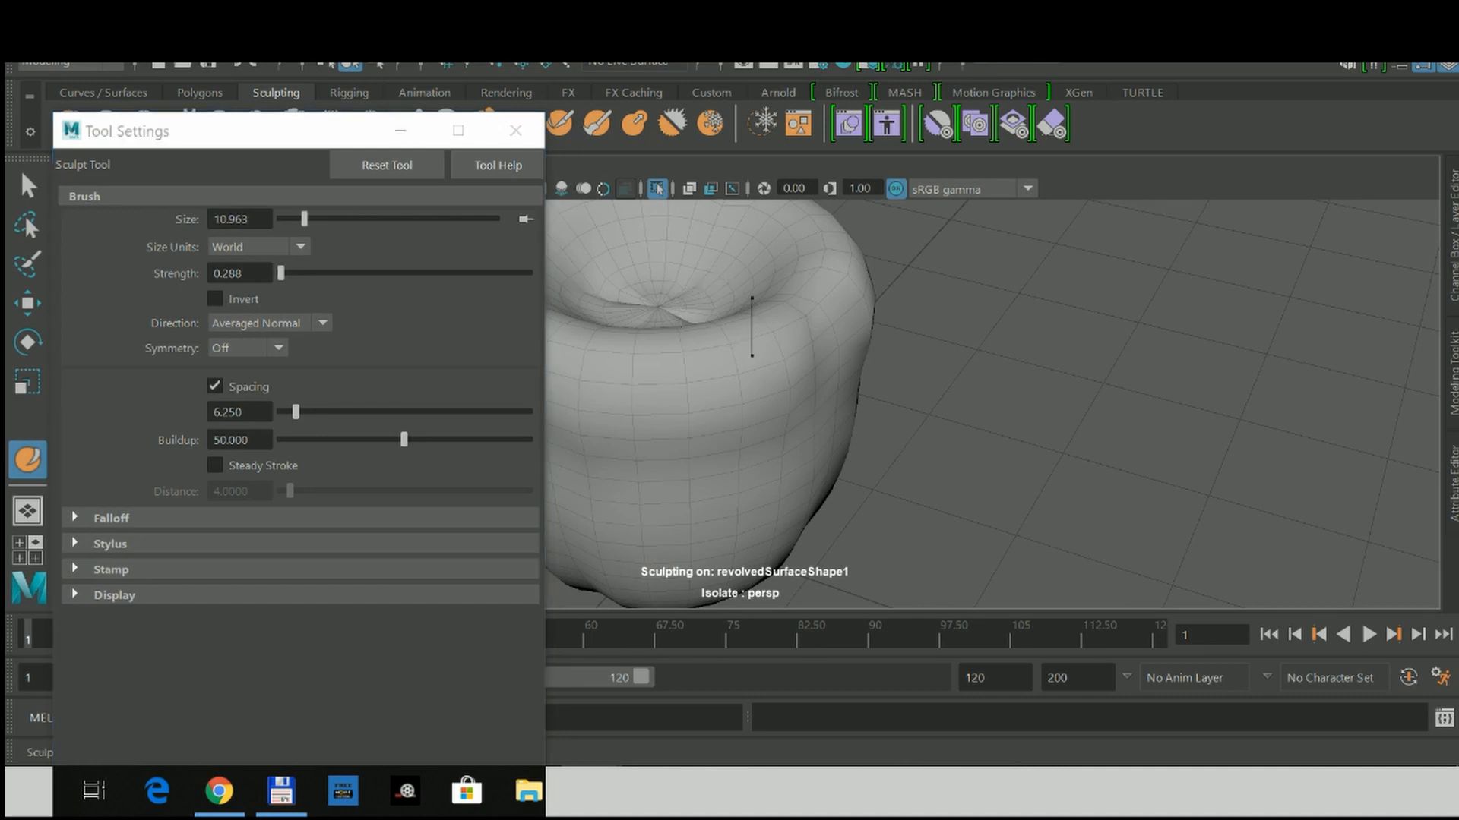
key(b)
drag(752, 355, 1105, 355)
drag(309, 219, 281, 219)
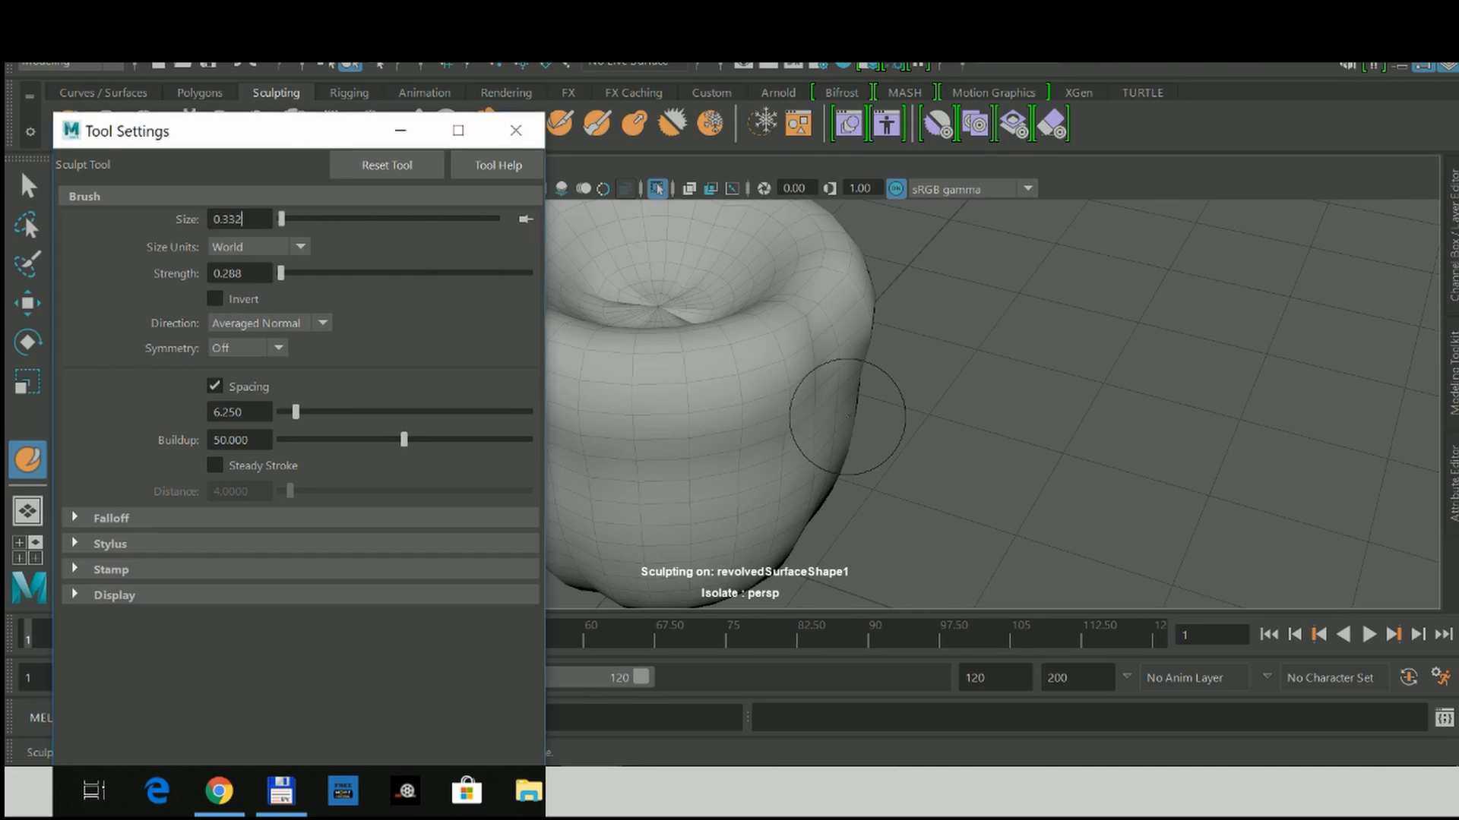
Undo the trial sculpt stroke on the groove between the lobes and reduce the brush size to 0.180
drag(784, 394, 787, 390)
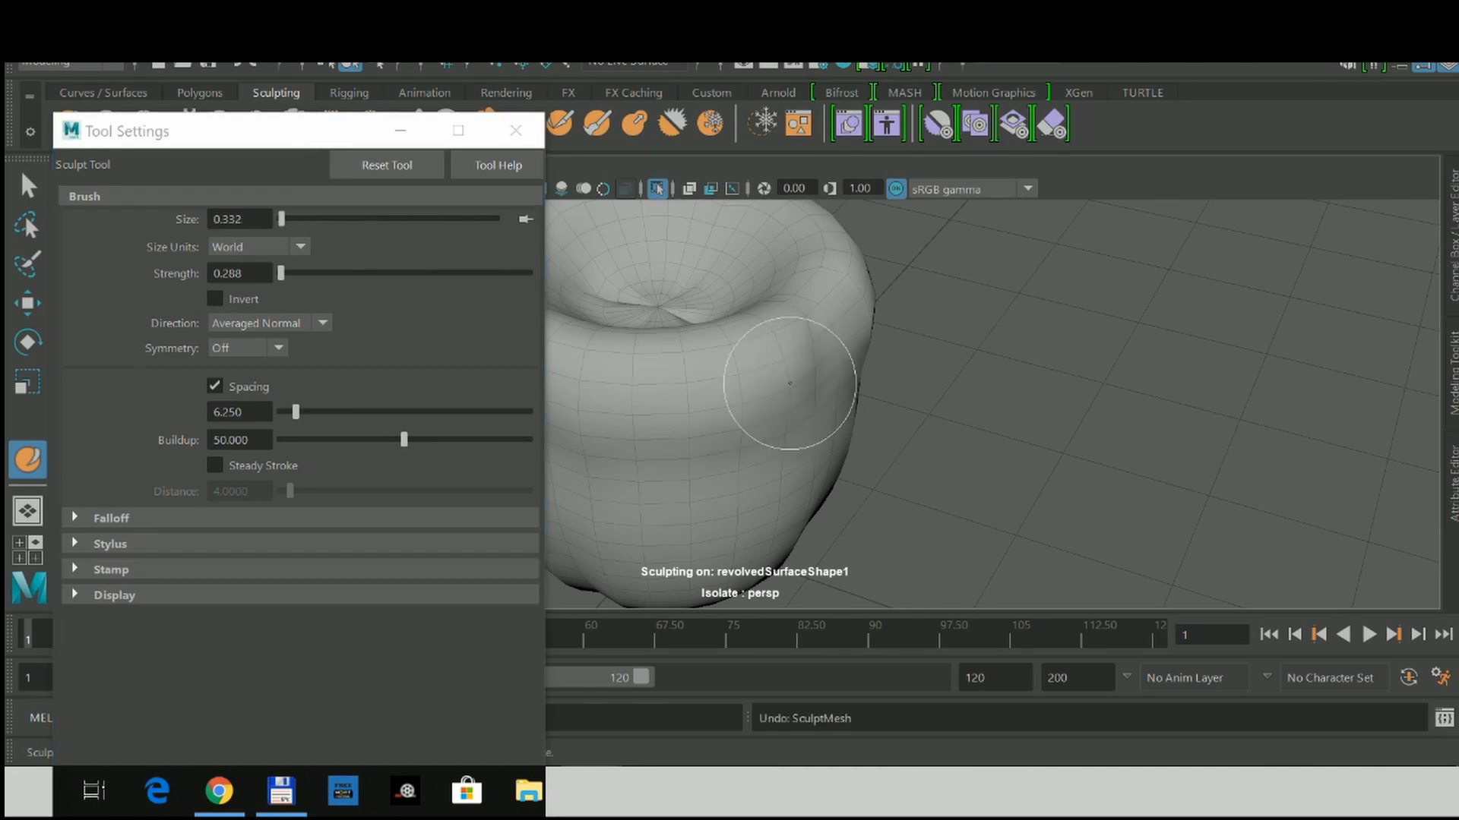
key(ctrl+z)
key(b)
mouse_move(754, 379)
mouse_down()
mouse_move(789, 378)
mouse_move(722, 378)
mouse_move(730, 395)
mouse_up()
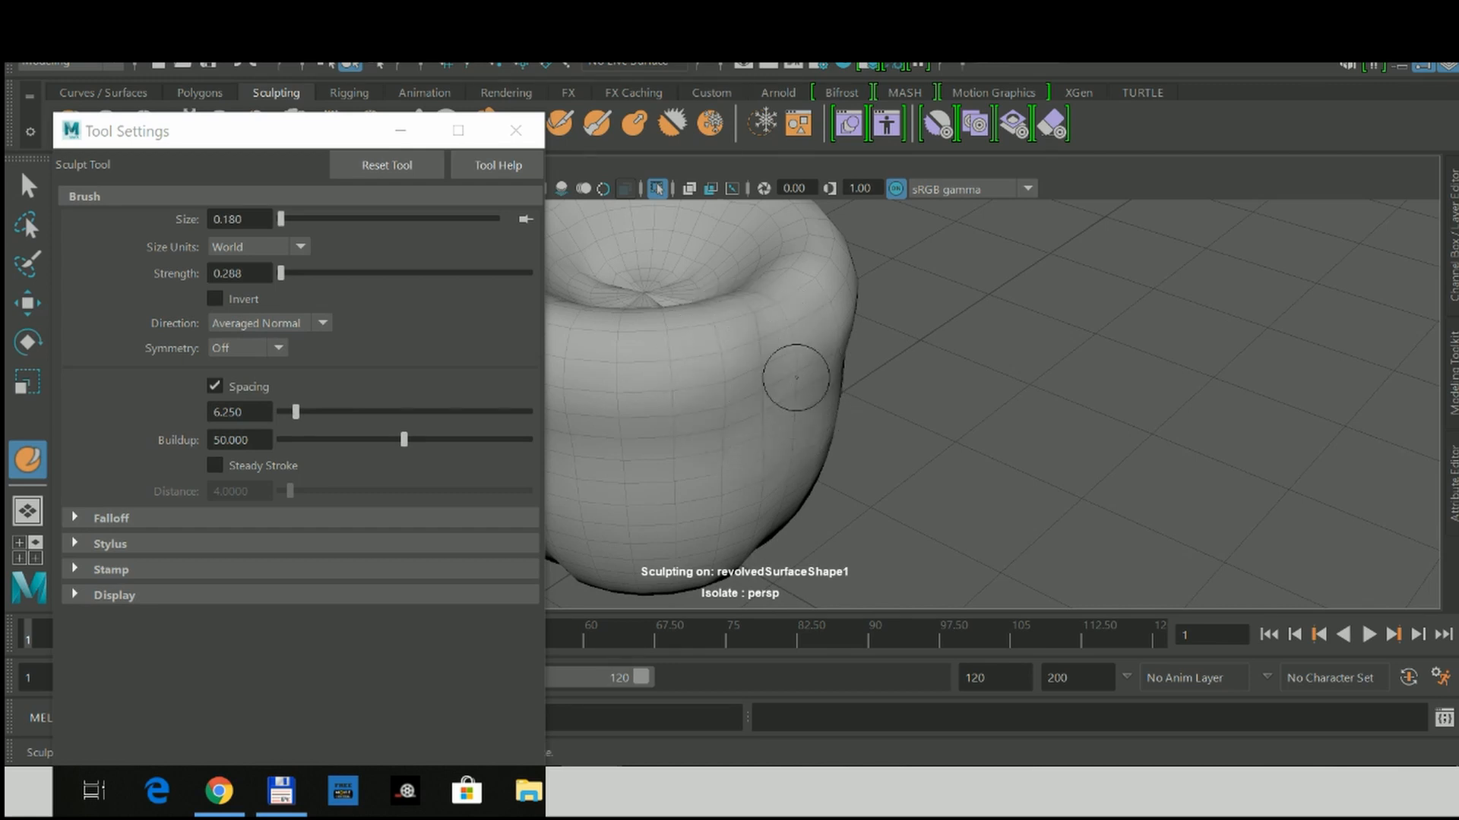
Set the sculpt brush strength to 0.1 and close the tool settings
double_click(227, 273)
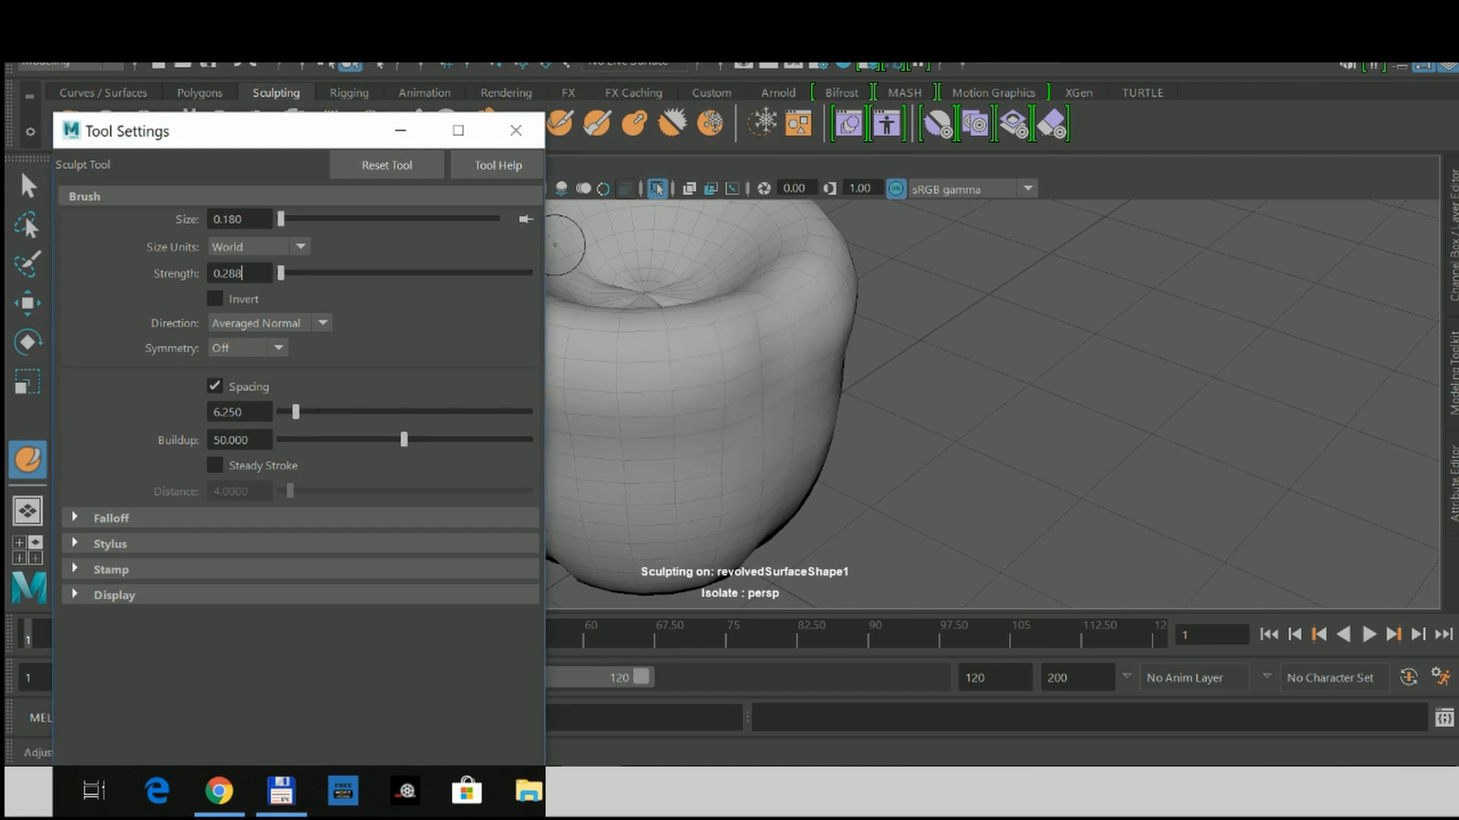
text(.1)
key(Return)
click(515, 130)
Smooth the creases where the lobes meet at the centre of the pepper's underside
alt+drag(673, 335, 710, 353)
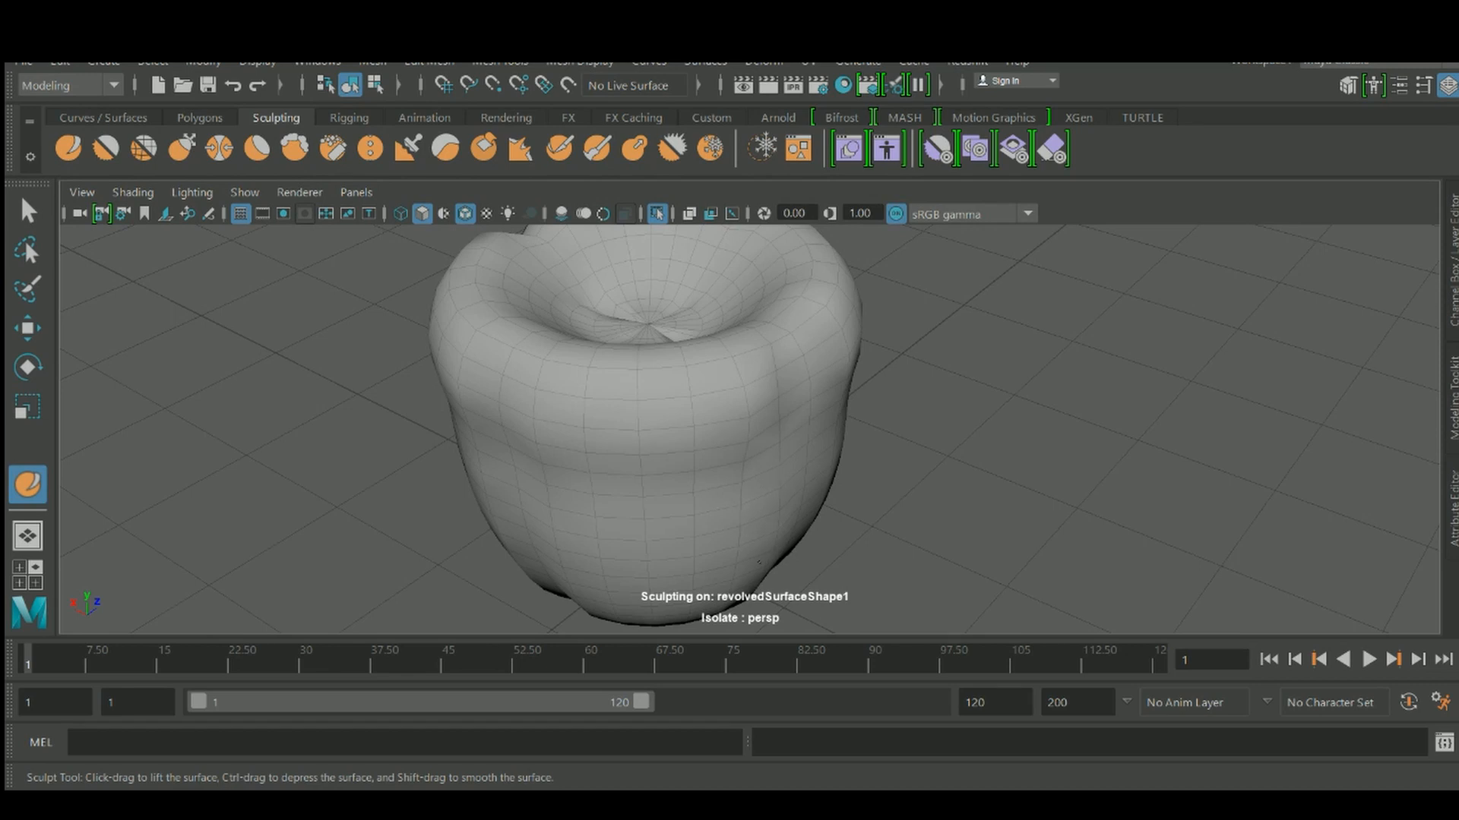
alt+drag(749, 479, 735, 335)
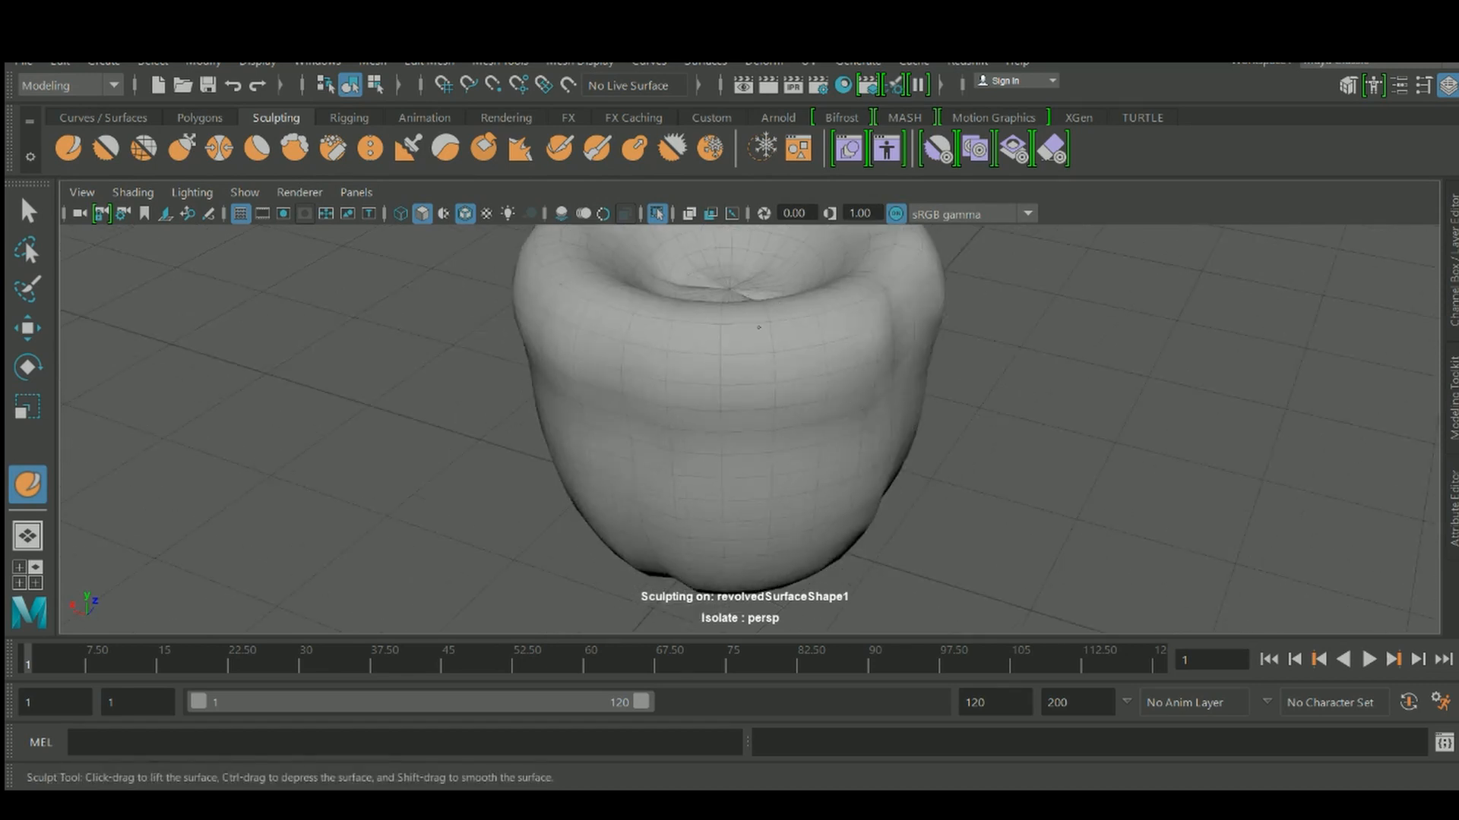
alt+drag(755, 570, 831, 380)
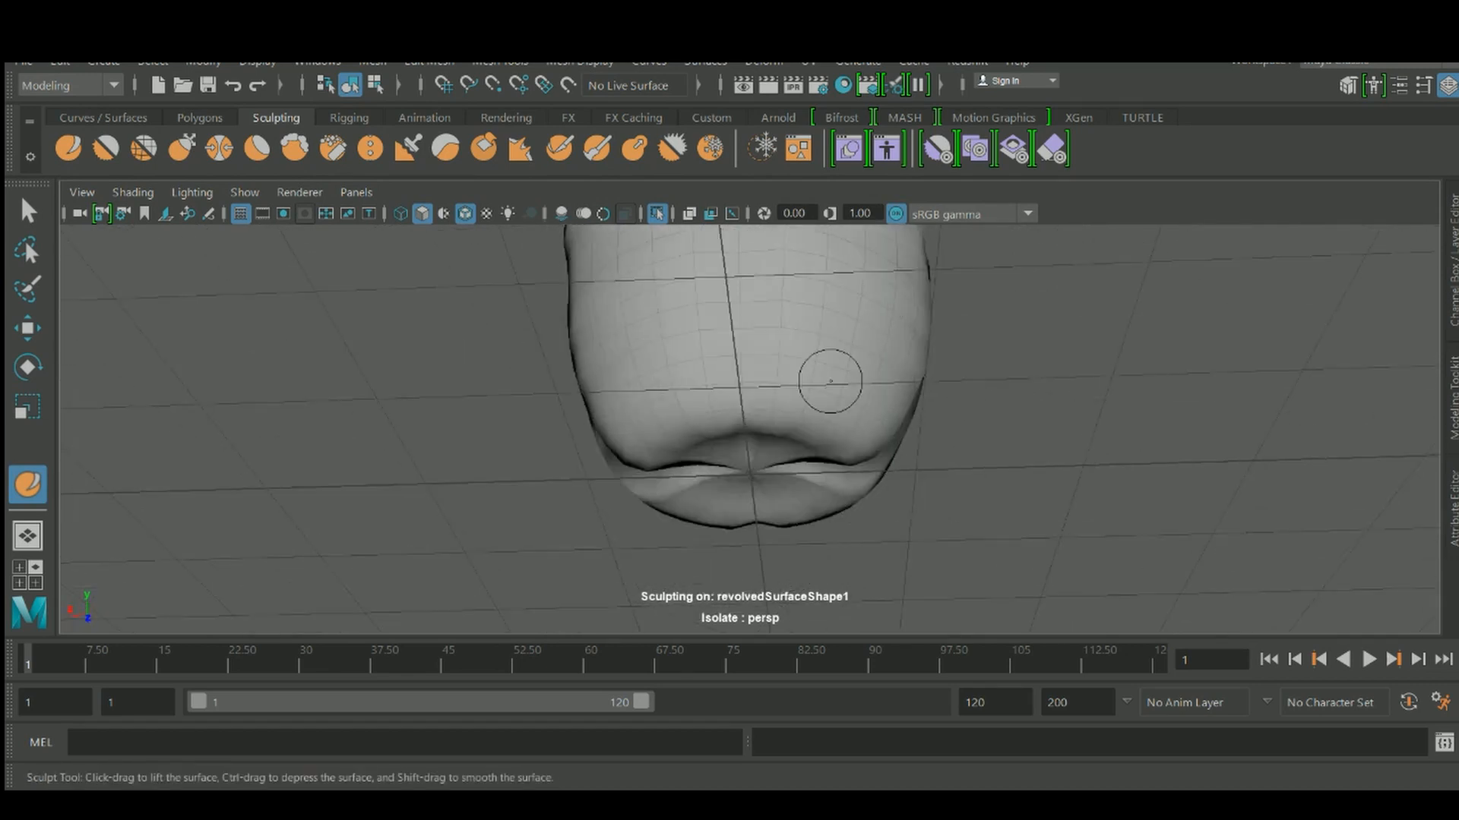
alt+drag(807, 446, 800, 394)
key(shift)
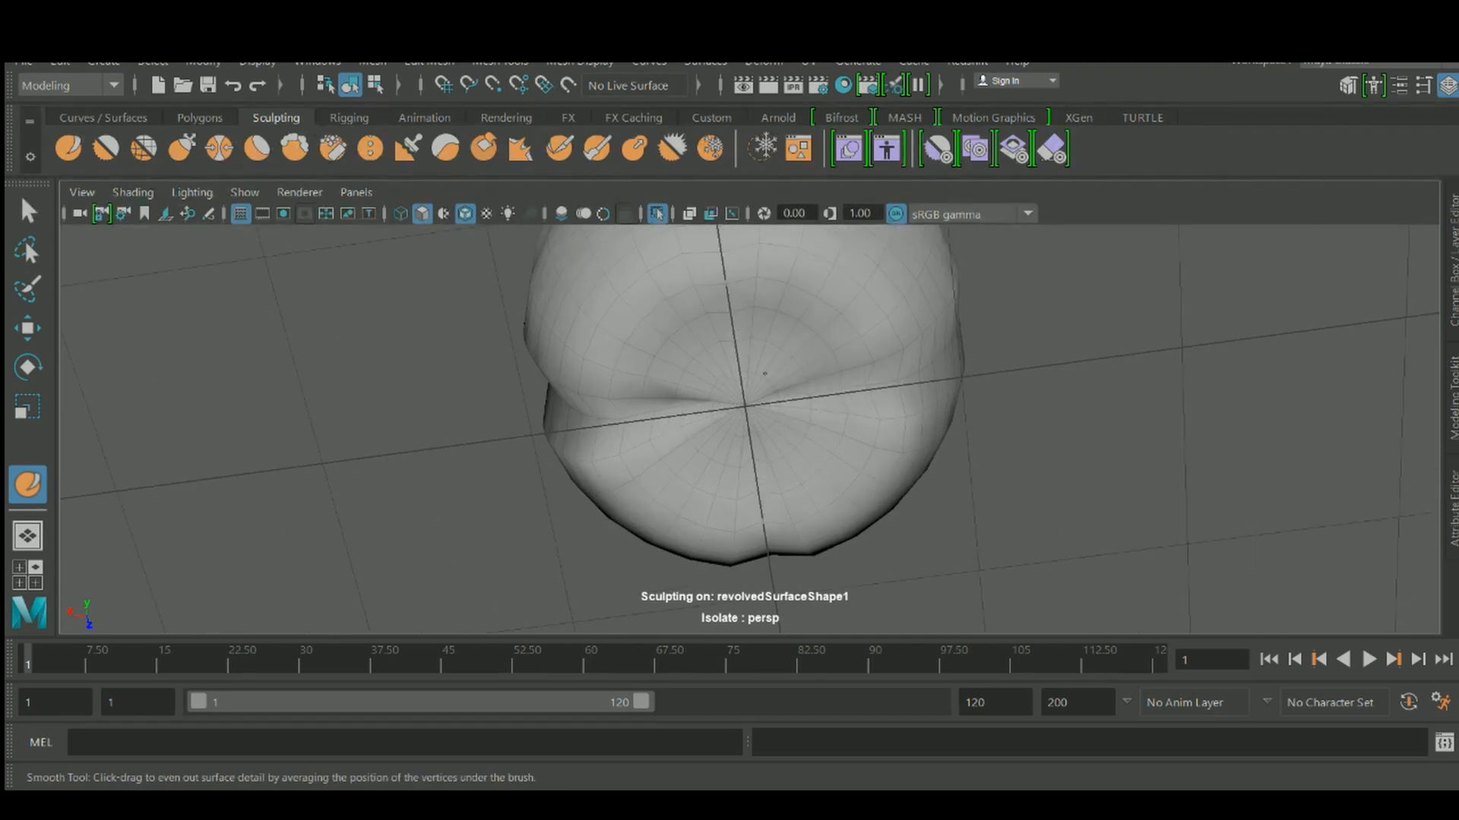
mouse_move(700, 390)
shift+mouse_down()
mouse_move(692, 403)
mouse_move(765, 430)
shift+mouse_up()
Sculpt a groove down the middle of the wide lobe from the rim to the base
alt+drag(765, 365, 756, 535)
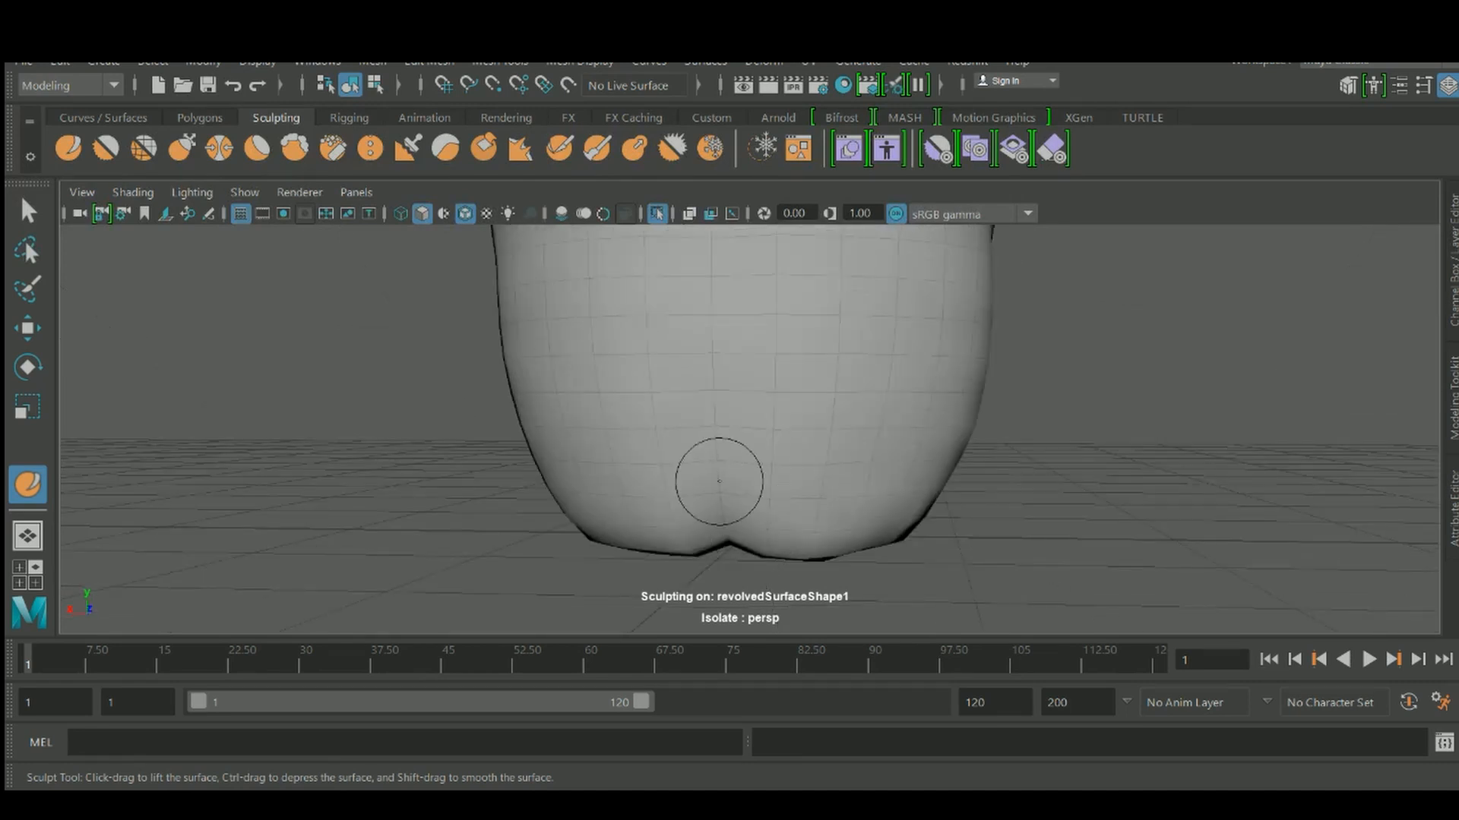
shift+drag(719, 481, 718, 503)
alt+drag(764, 304, 765, 420)
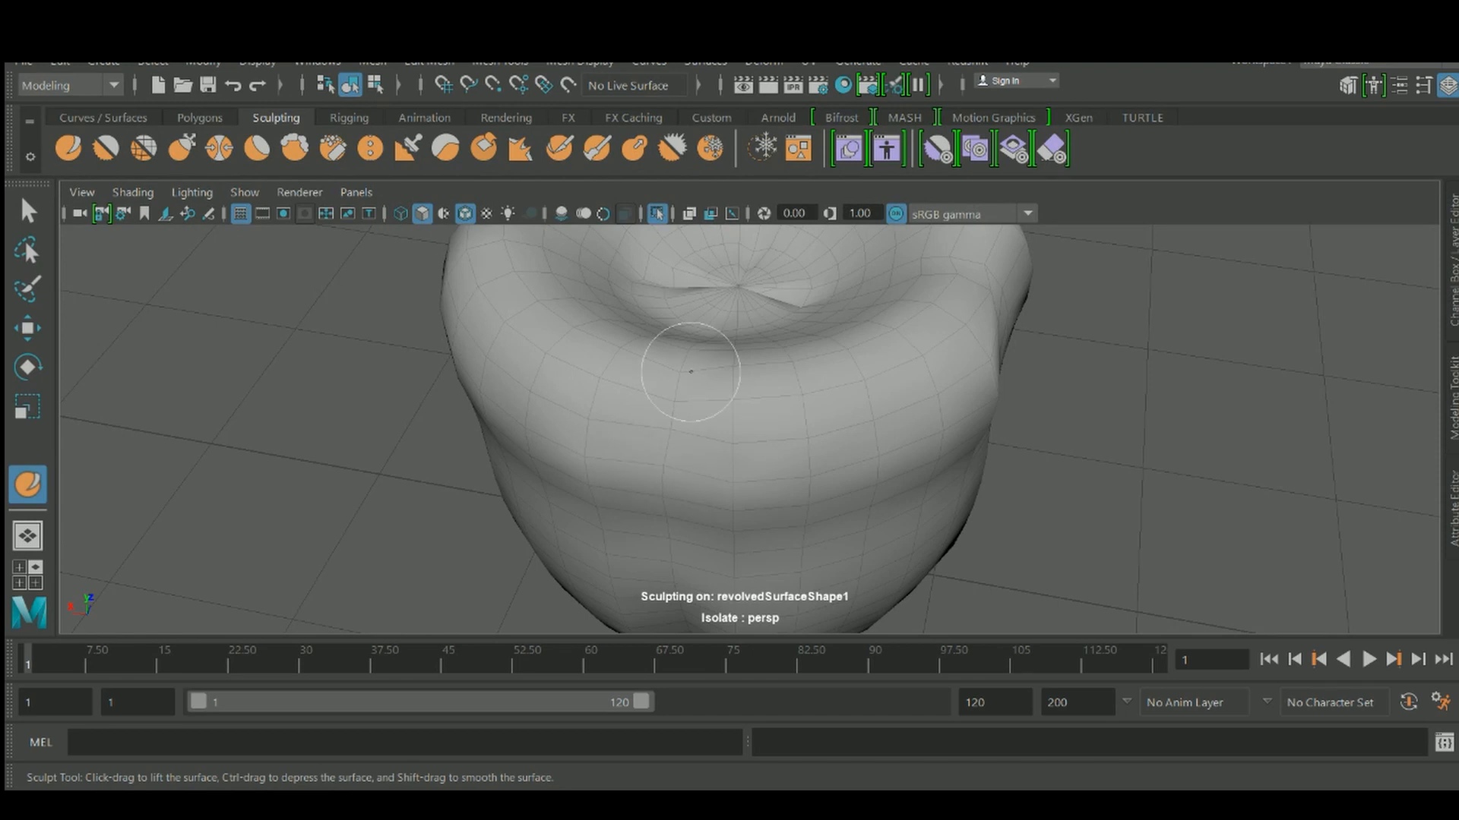
mouse_move(756, 433)
alt+mouse_down()
mouse_move(684, 456)
mouse_move(609, 443)
mouse_move(669, 395)
mouse_move(782, 423)
alt+mouse_up()
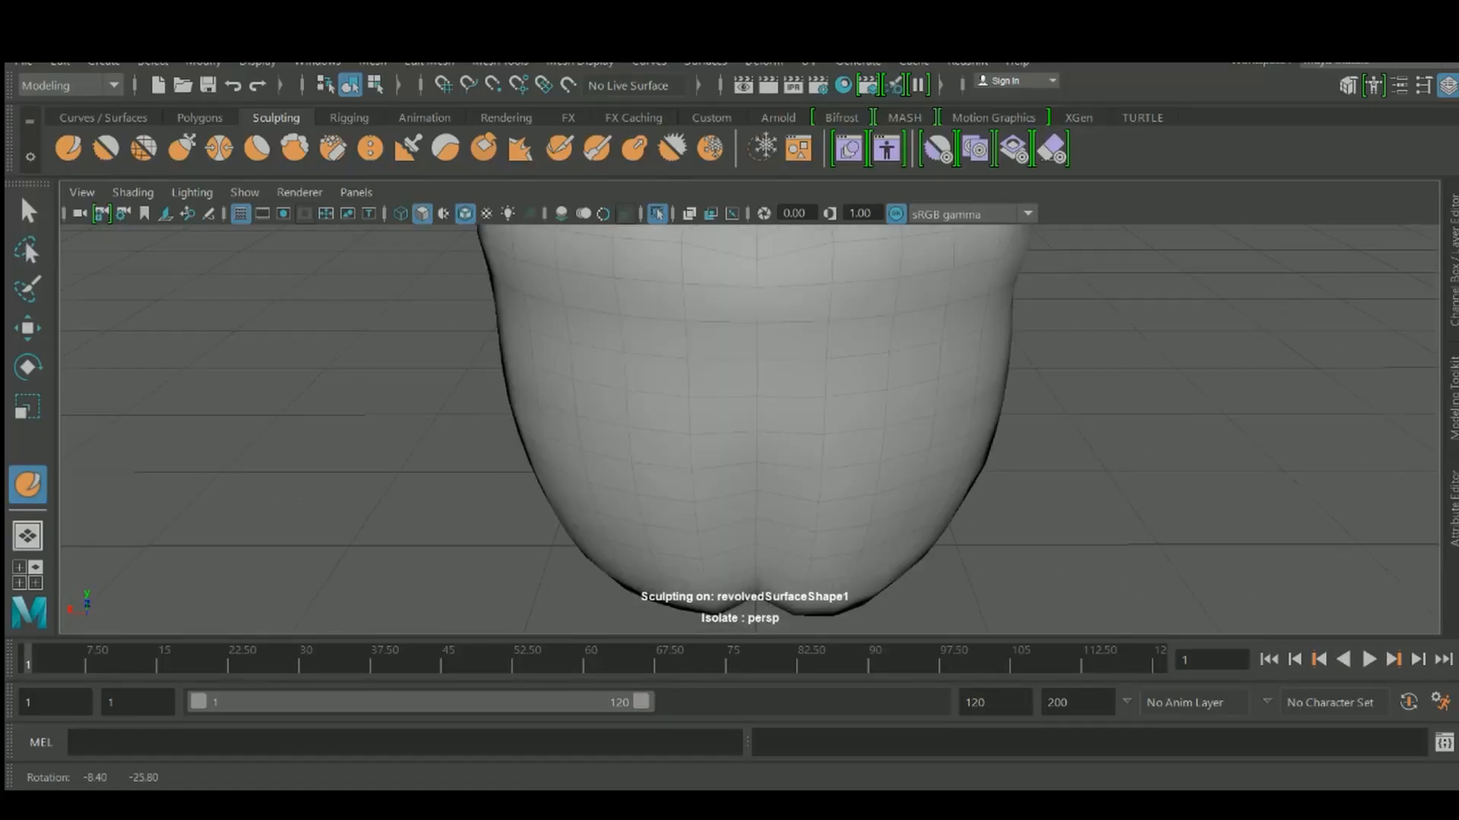
alt+drag(807, 410, 756, 488)
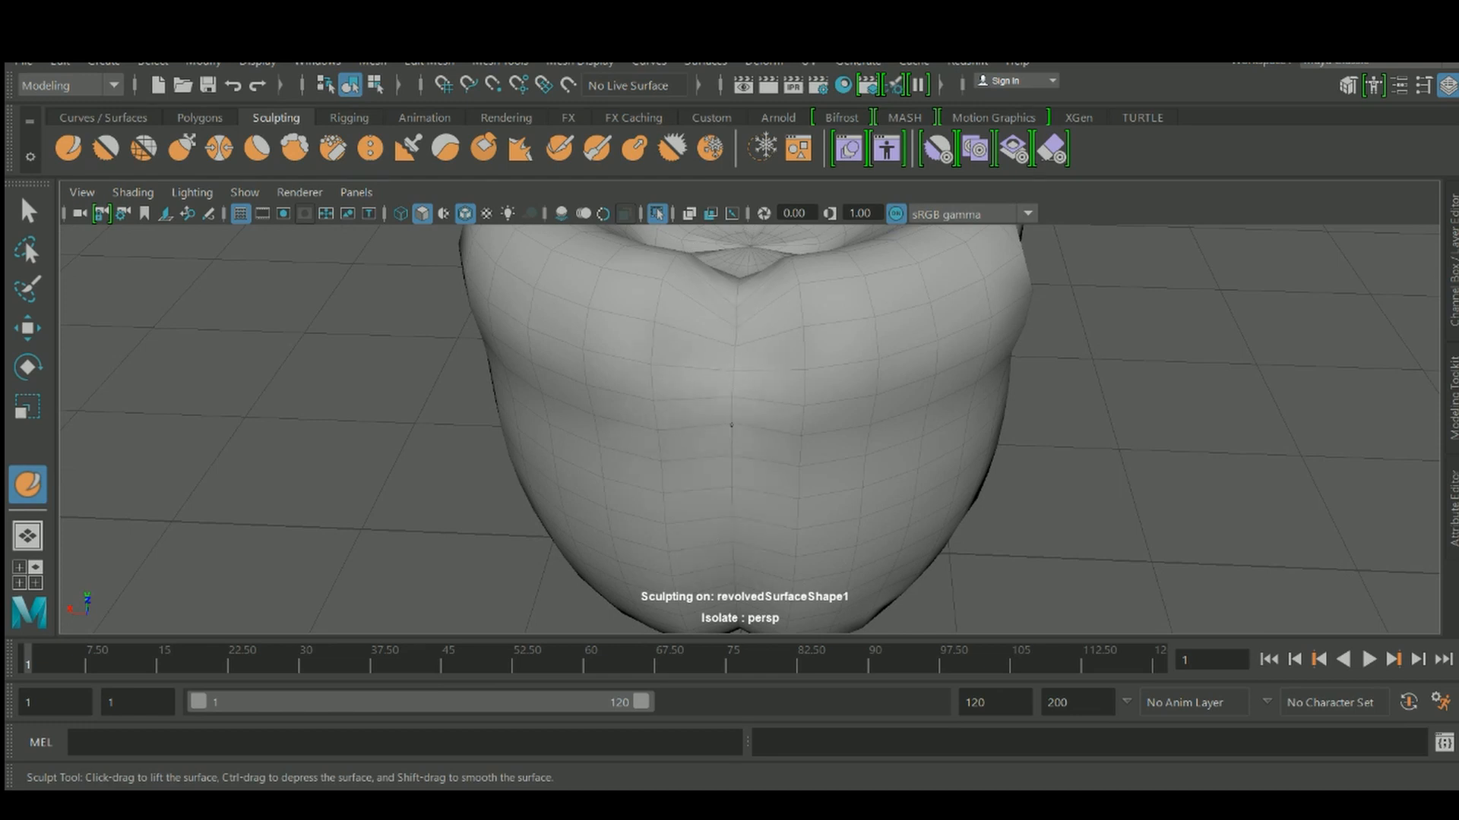
Rework the grooves on the pepper's underside where they run in towards the centre
alt+drag(762, 476, 767, 379)
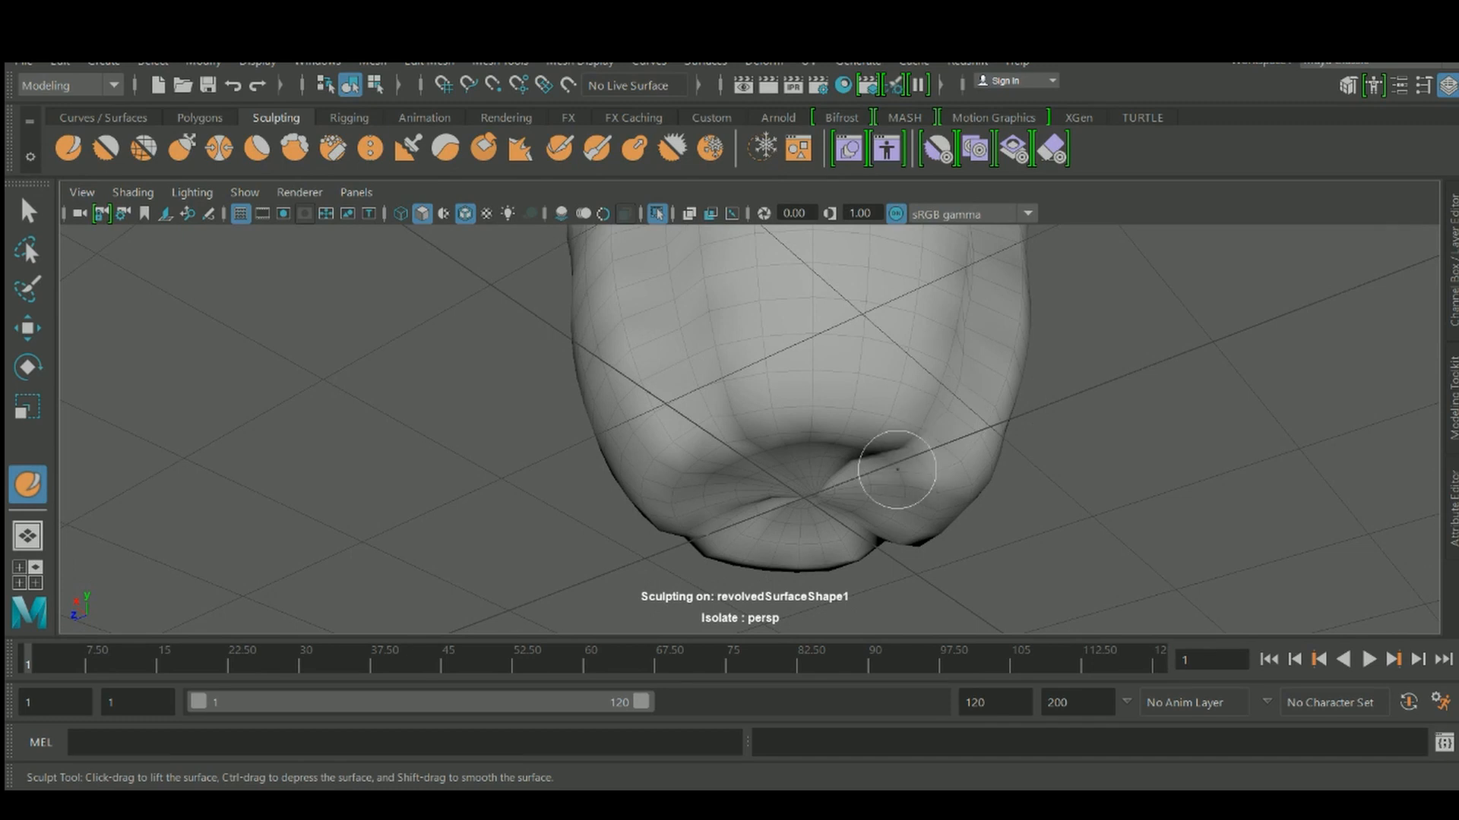
alt+drag(898, 475, 861, 407)
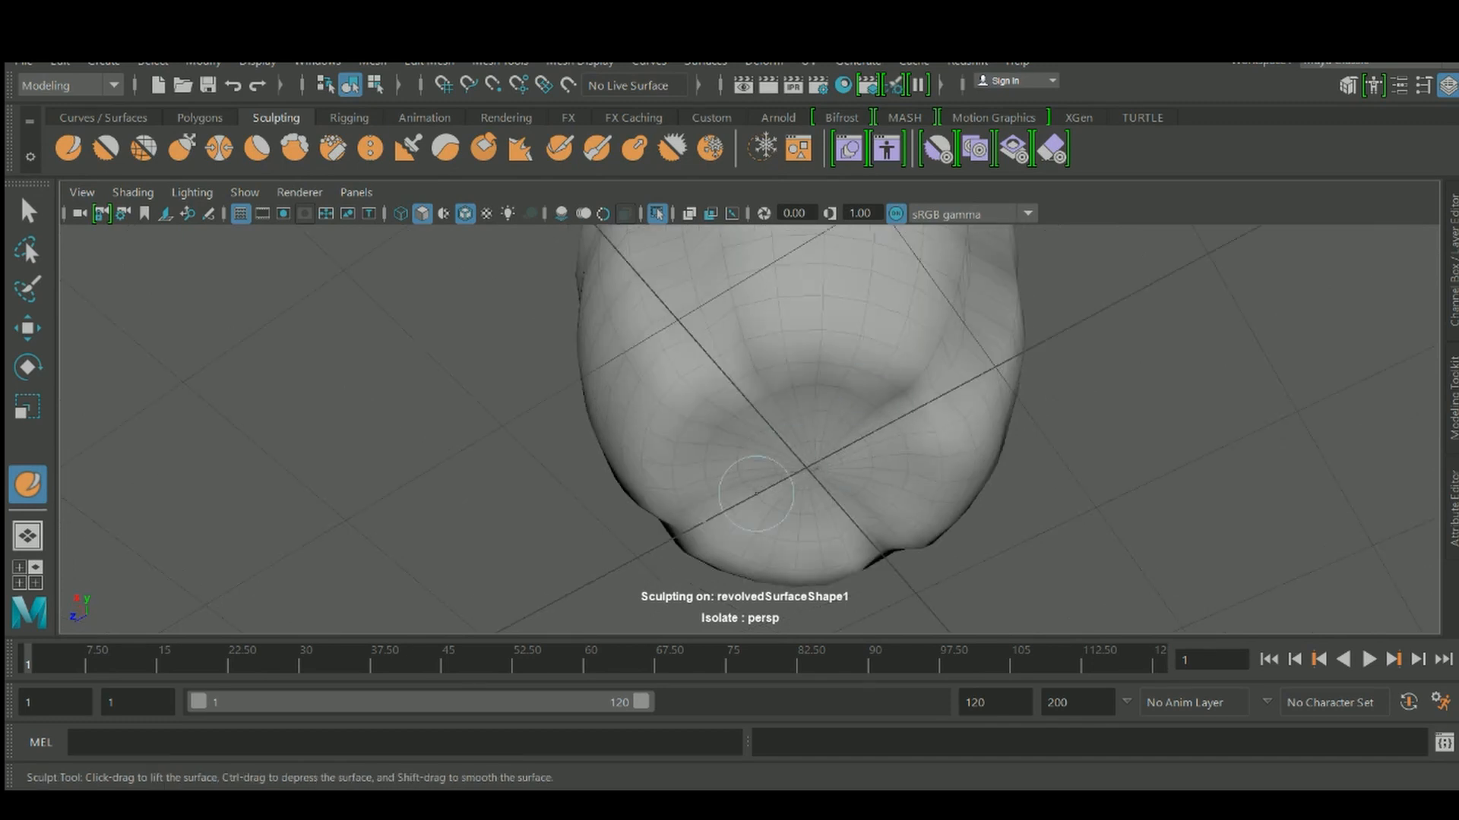
mouse_move(760, 455)
alt+mouse_down()
mouse_move(765, 433)
mouse_move(782, 479)
mouse_move(767, 494)
alt+mouse_up()
drag(755, 478, 739, 433)
Depress the rim at the notch between two lobes and smooth the dip into the surrounding surface
alt+drag(735, 340, 905, 590)
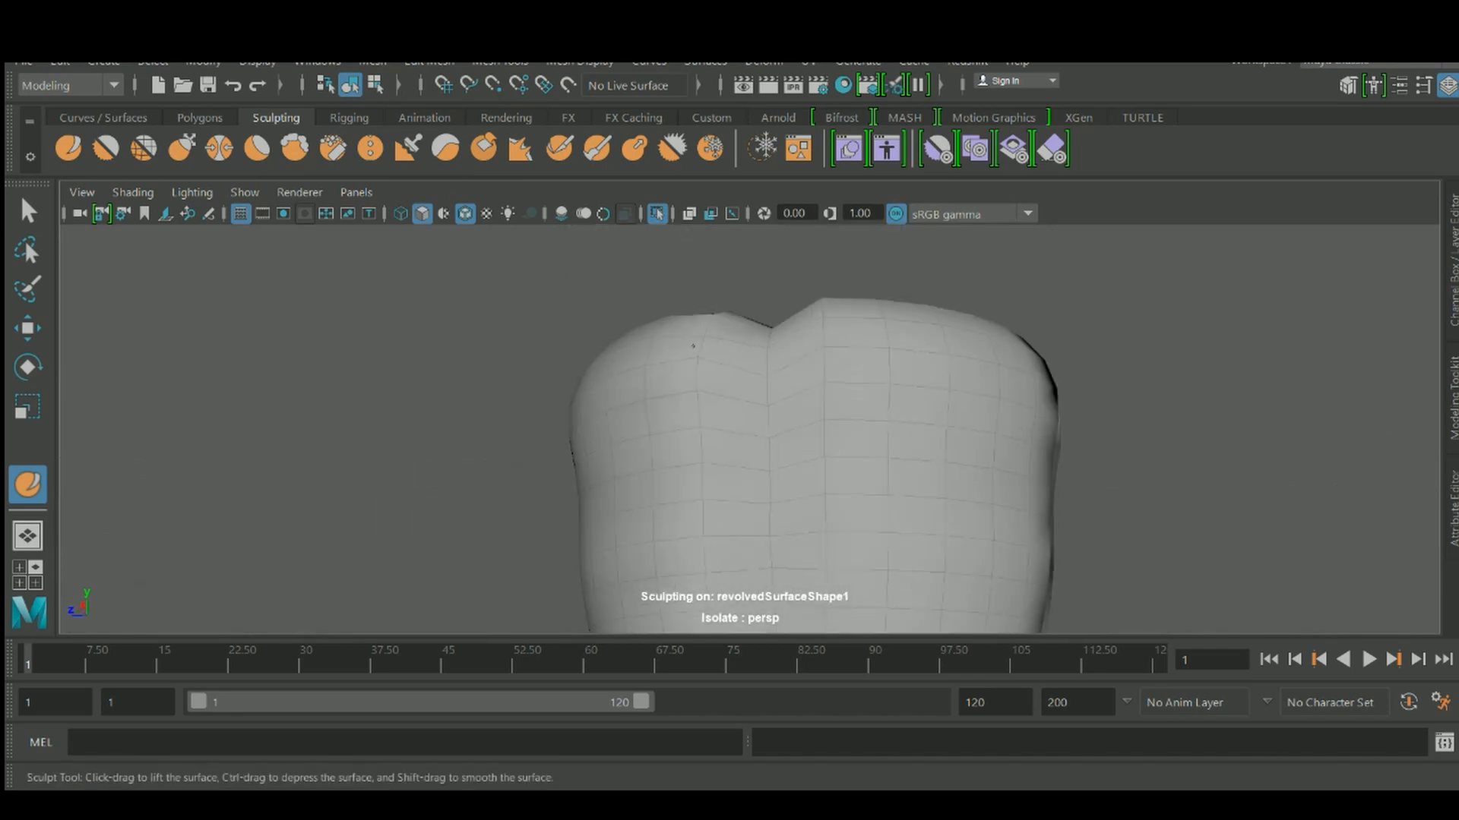
mouse_move(757, 350)
ctrl+mouse_down()
mouse_move(798, 334)
mouse_move(815, 356)
ctrl+mouse_up()
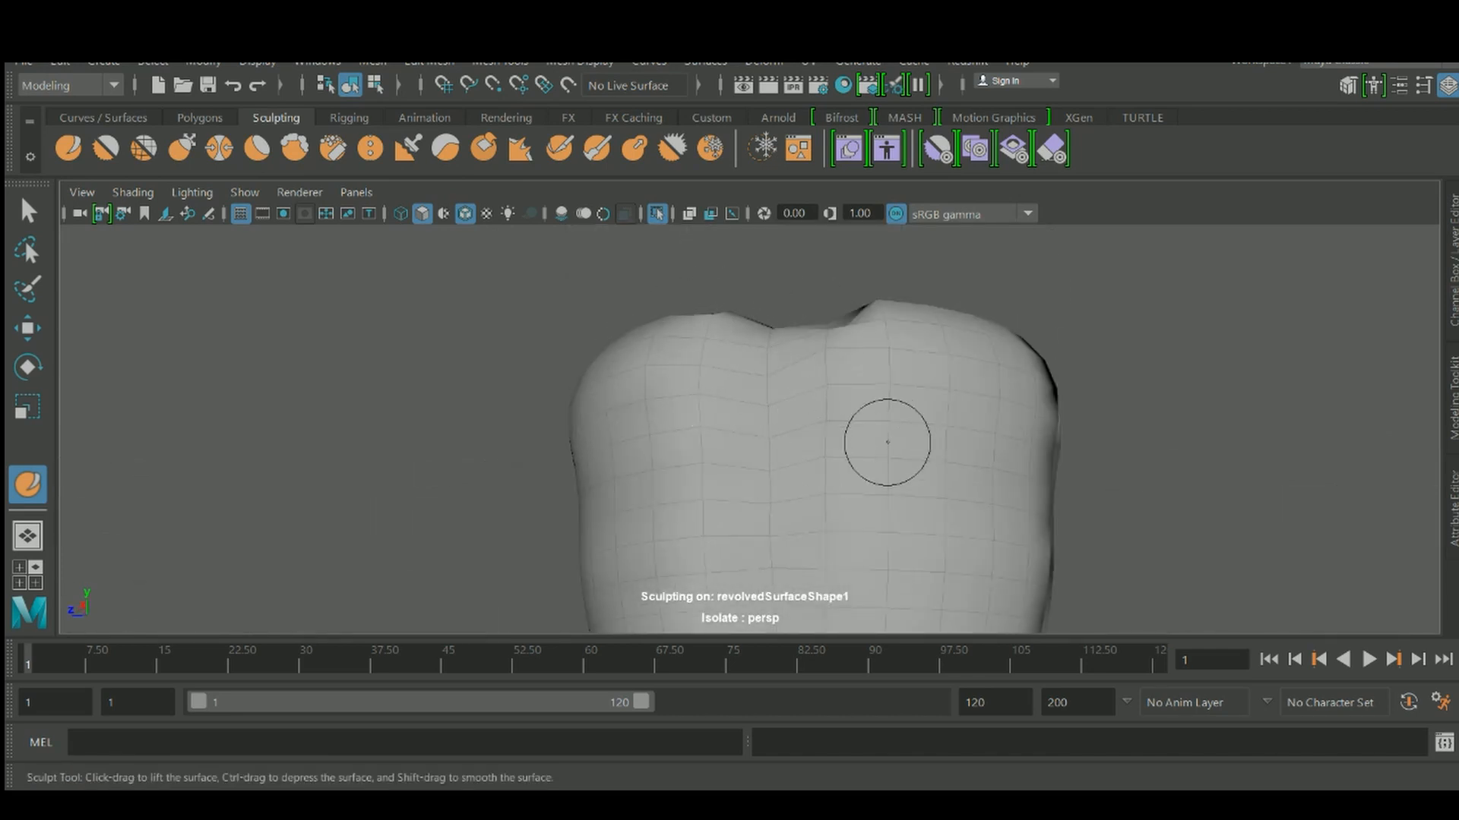
mouse_move(888, 442)
alt+mouse_down()
mouse_move(833, 462)
mouse_move(782, 357)
mouse_move(782, 440)
mouse_move(759, 486)
alt+mouse_up()
key(shift)
mouse_move(918, 523)
alt+mouse_down()
mouse_move(830, 547)
mouse_move(911, 541)
alt+mouse_up()
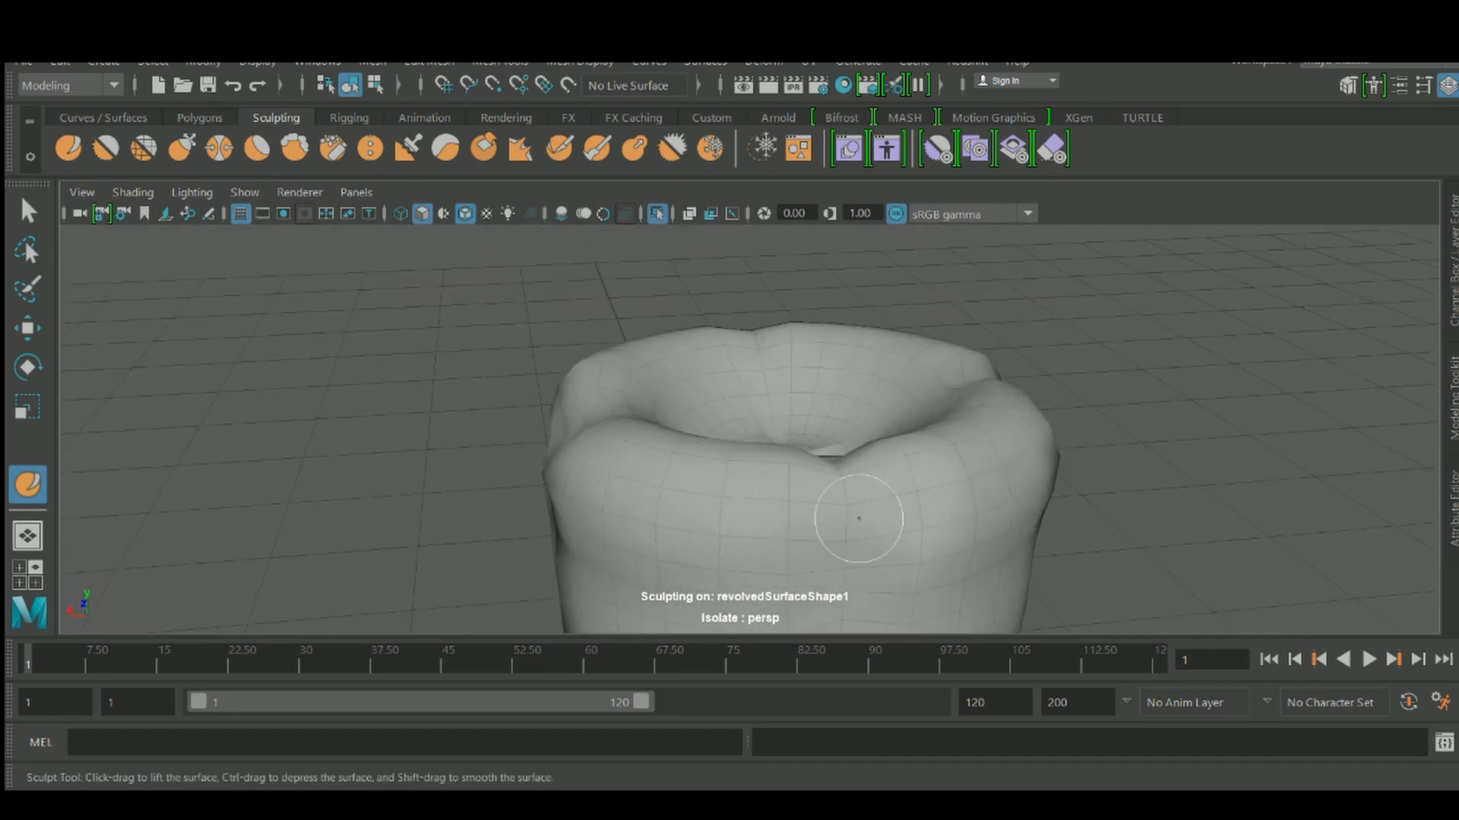
Enlarge the sculpt brush and deepen the groove between two lobes down the side to the base
mouse_move(844, 591)
alt+mouse_down()
mouse_move(889, 521)
mouse_move(978, 521)
mouse_move(928, 472)
mouse_move(742, 417)
mouse_move(729, 456)
mouse_move(662, 429)
mouse_move(694, 421)
mouse_move(586, 326)
alt+mouse_up()
key(b)
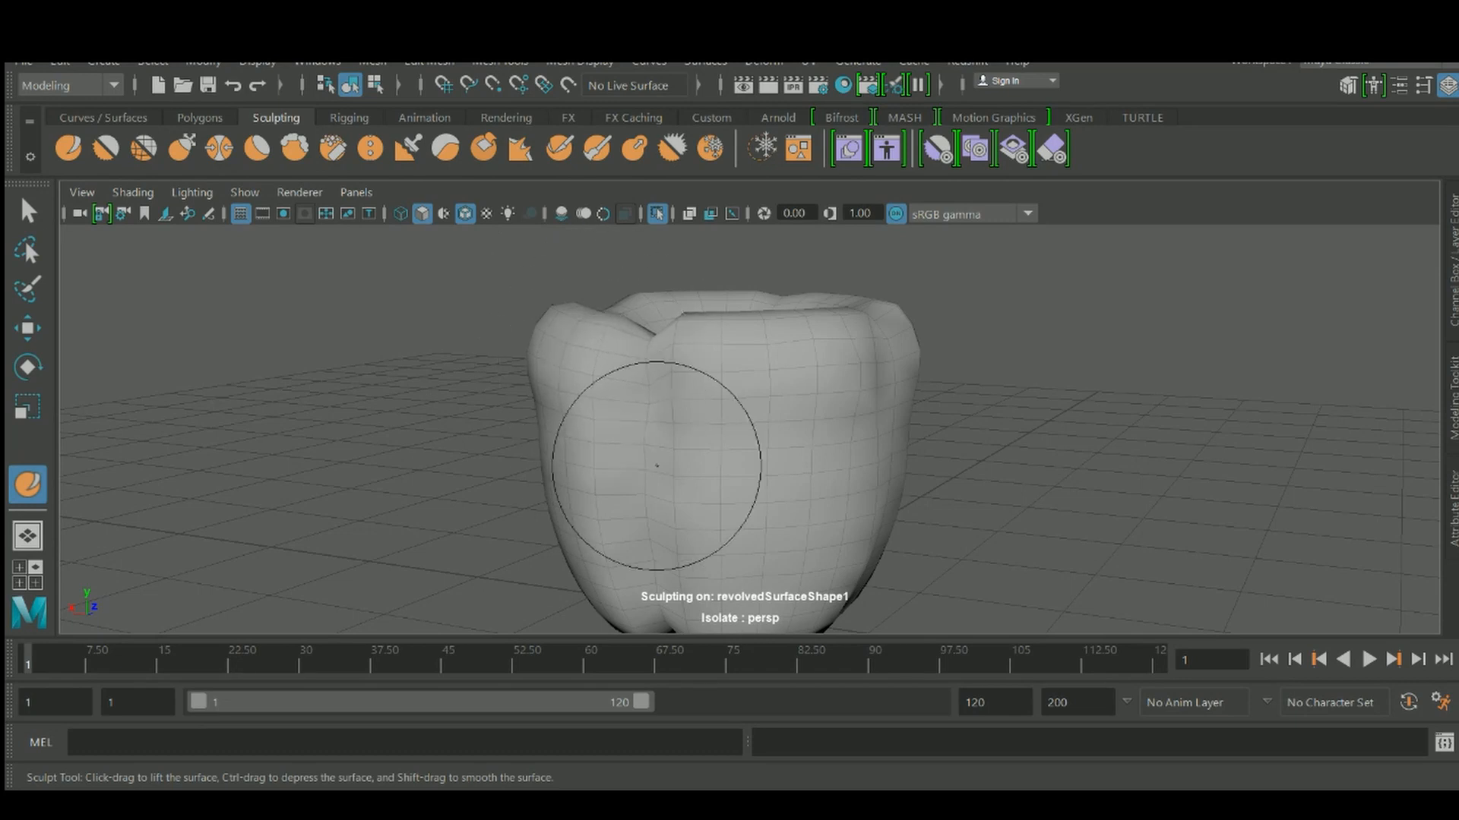
alt+drag(654, 465, 622, 440)
alt+drag(627, 500, 626, 471)
alt+drag(622, 545, 589, 475)
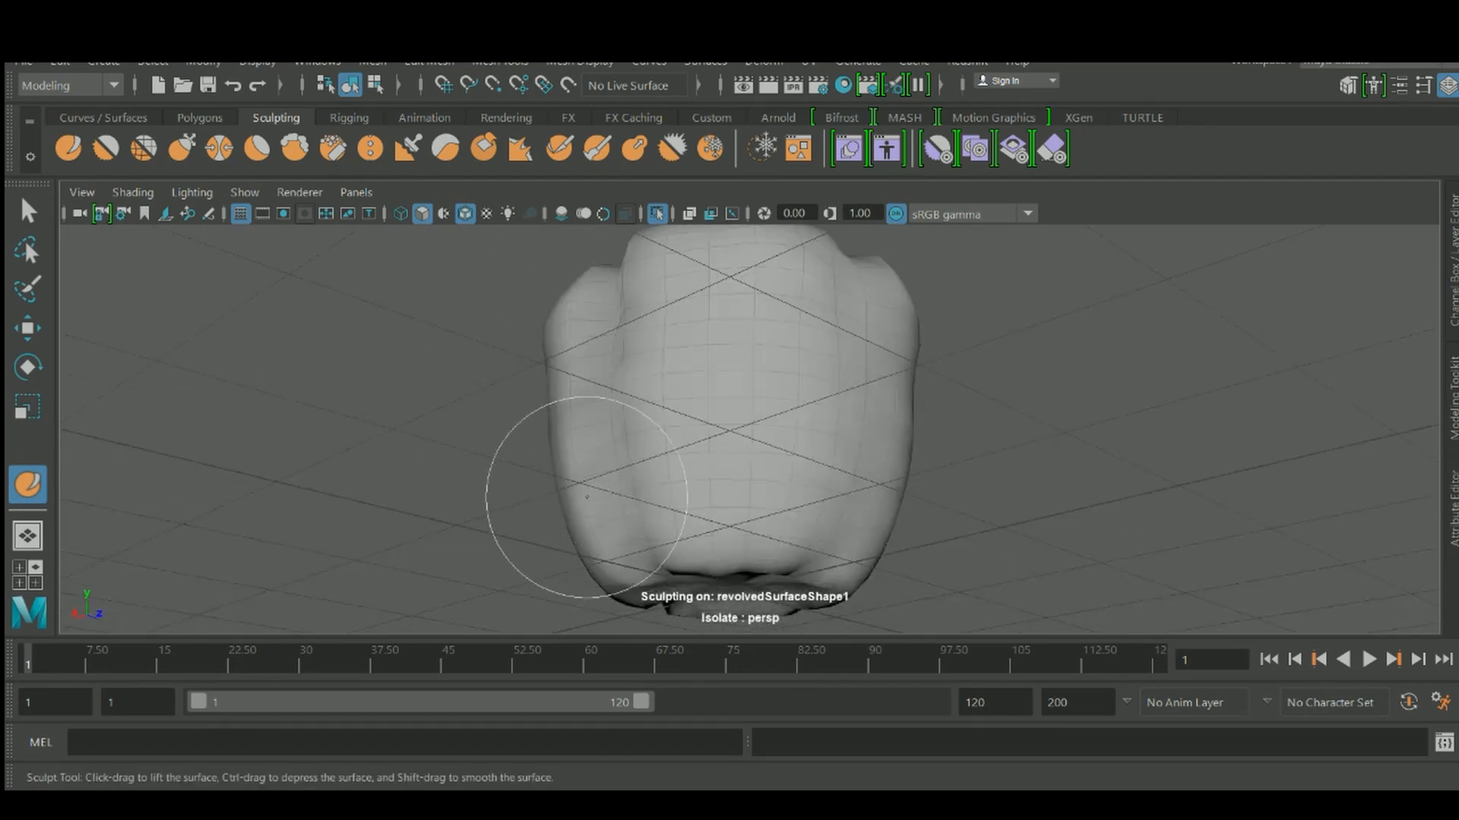
mouse_move(656, 531)
alt+mouse_down()
mouse_move(657, 460)
mouse_move(729, 547)
mouse_move(836, 455)
mouse_move(798, 446)
mouse_move(752, 475)
alt+mouse_up()
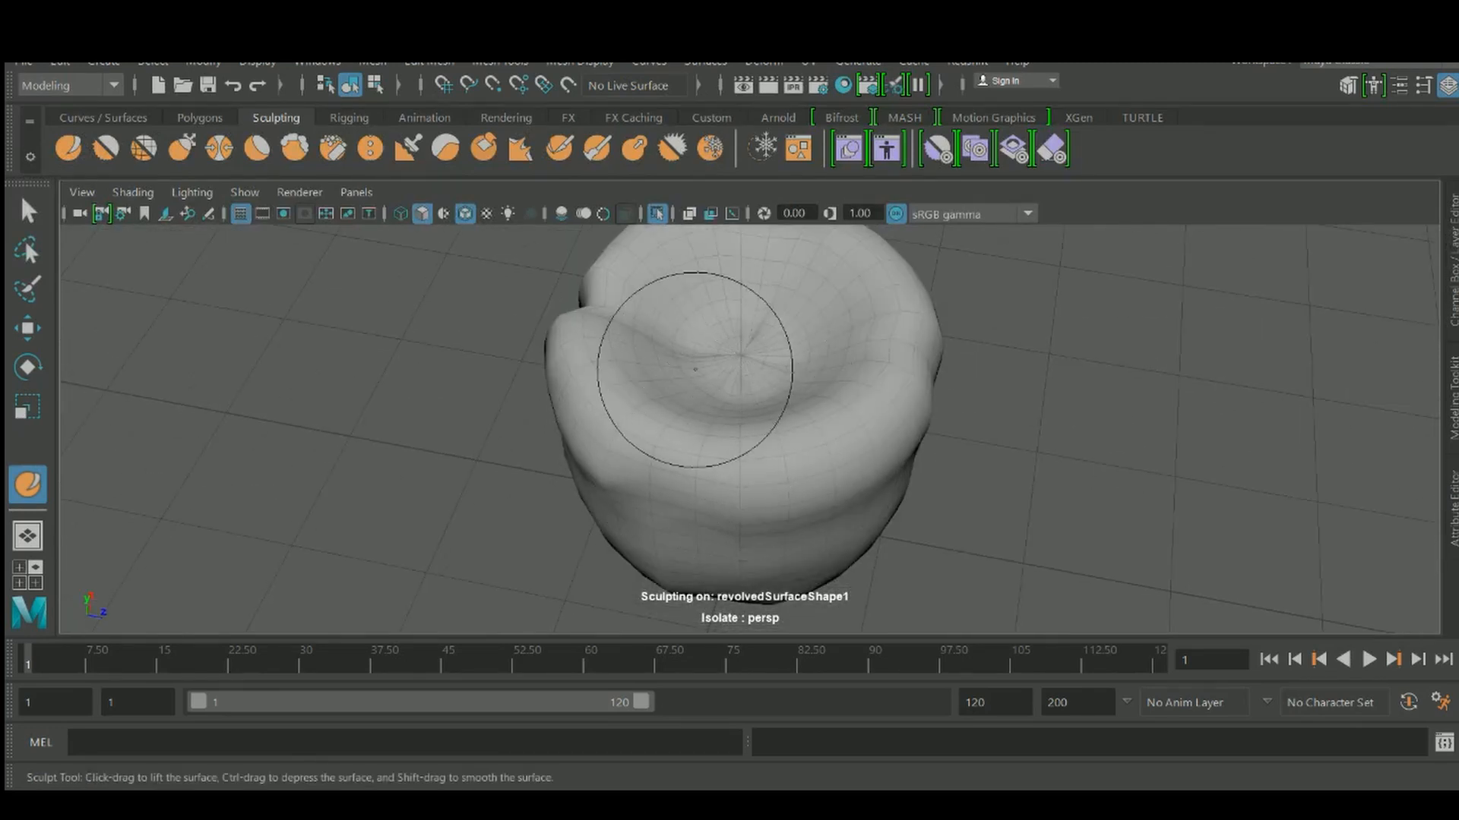
Smooth the hollow inside the top and the centre of the underside with the enlarged brush
mouse_move(696, 378)
mouse_down()
mouse_move(741, 365)
mouse_move(714, 365)
mouse_move(716, 423)
mouse_move(767, 403)
mouse_move(741, 397)
mouse_up()
scroll(716, 423, up, 4)
key(shift)
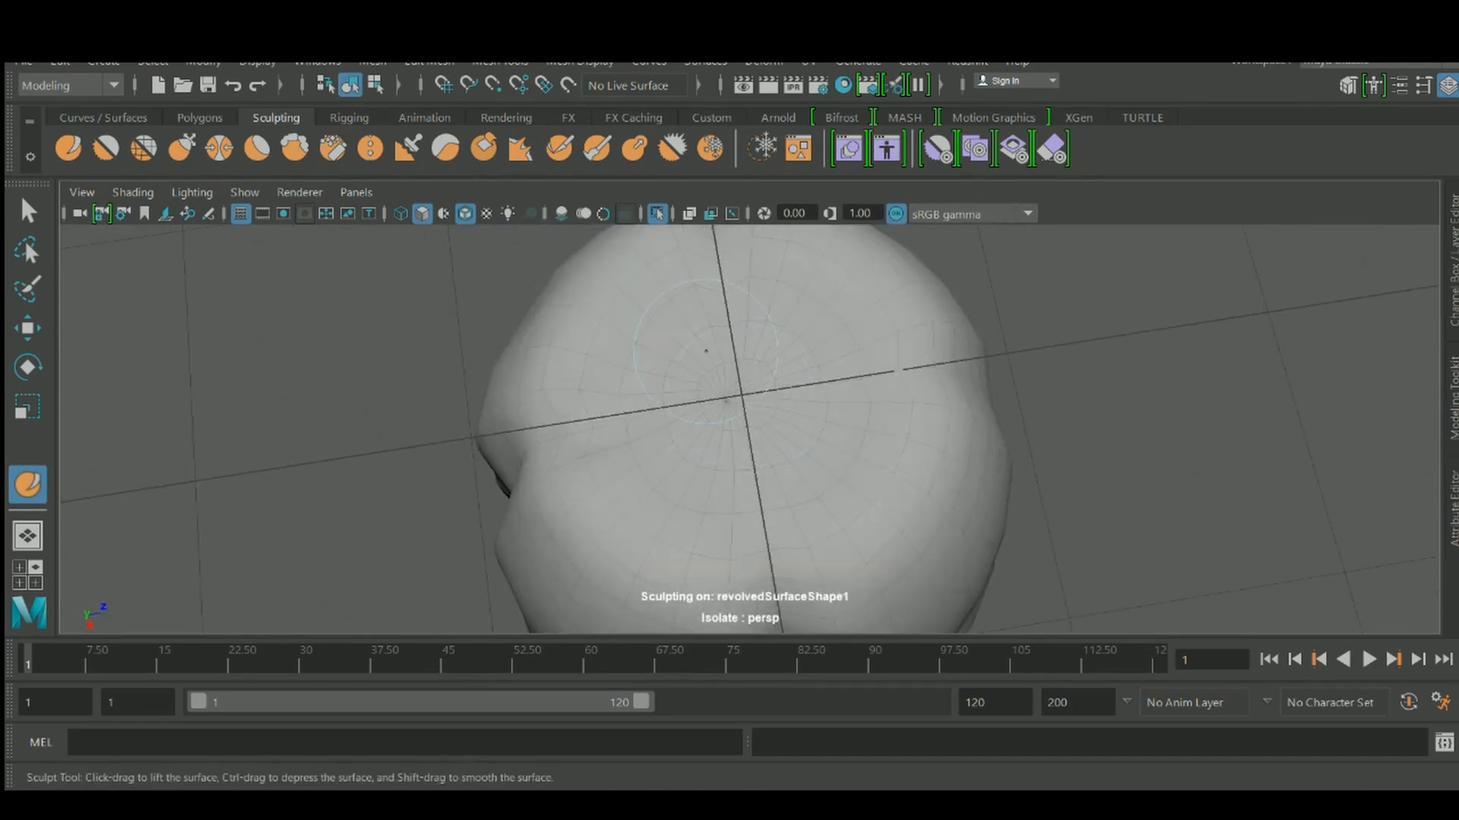
alt+drag(706, 351, 709, 319)
alt+drag(923, 535, 860, 583)
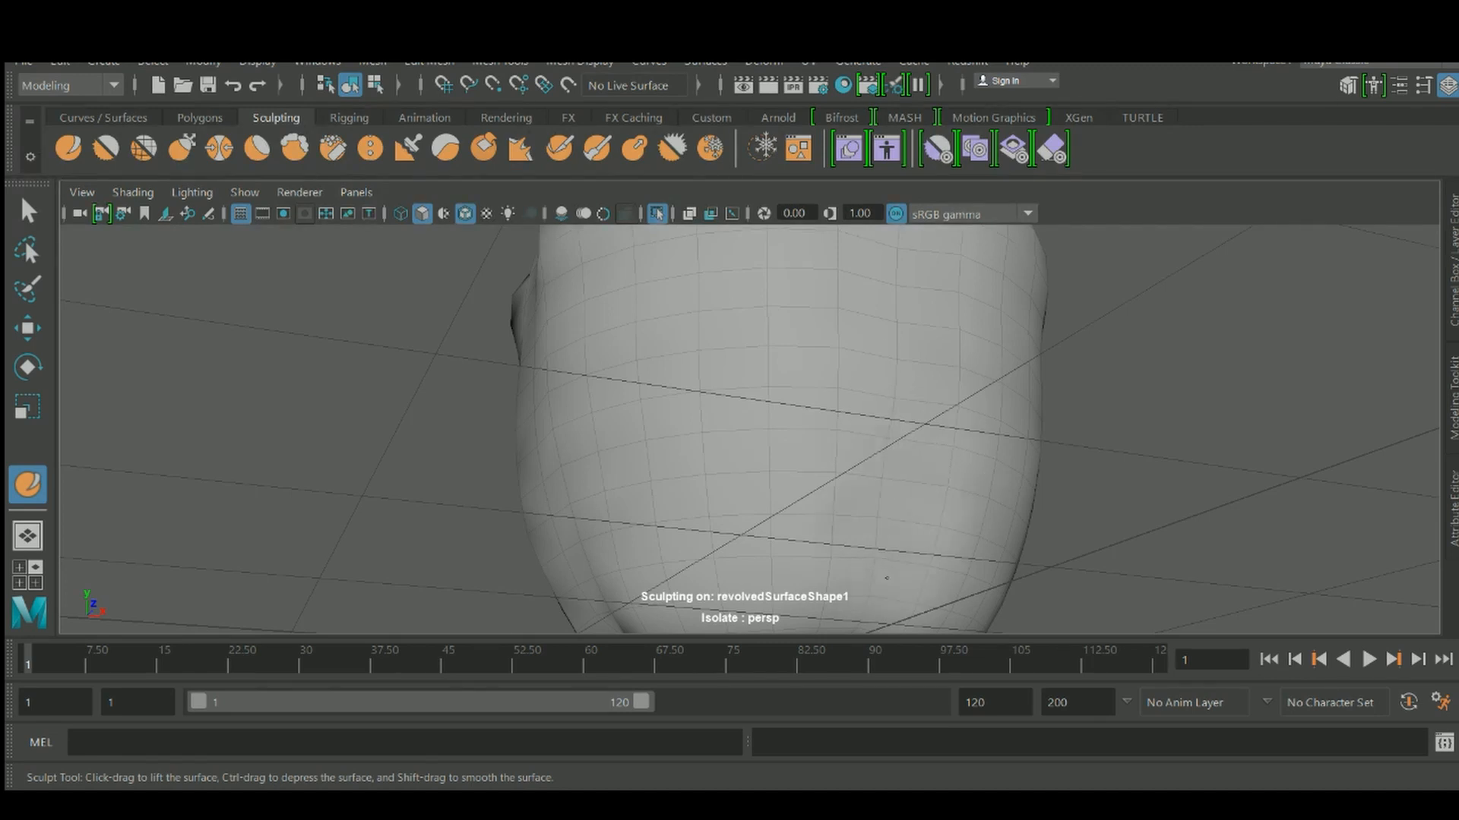
Deepen the groove through the wide lobe and compare the shape with the bell pepper reference photo in the browser
alt+drag(908, 410, 851, 483)
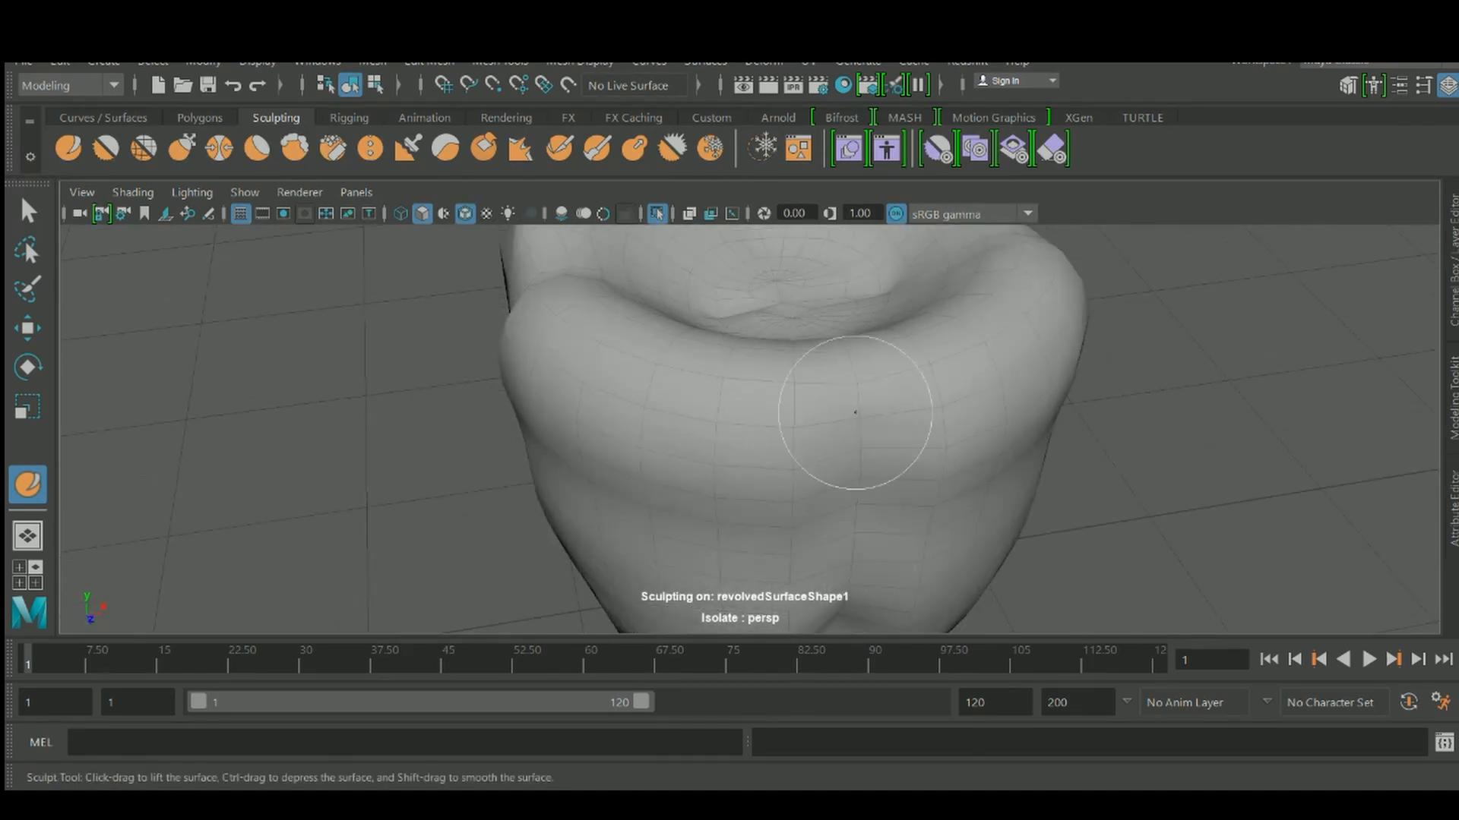
alt+drag(879, 385, 864, 440)
key(alt+Tab)
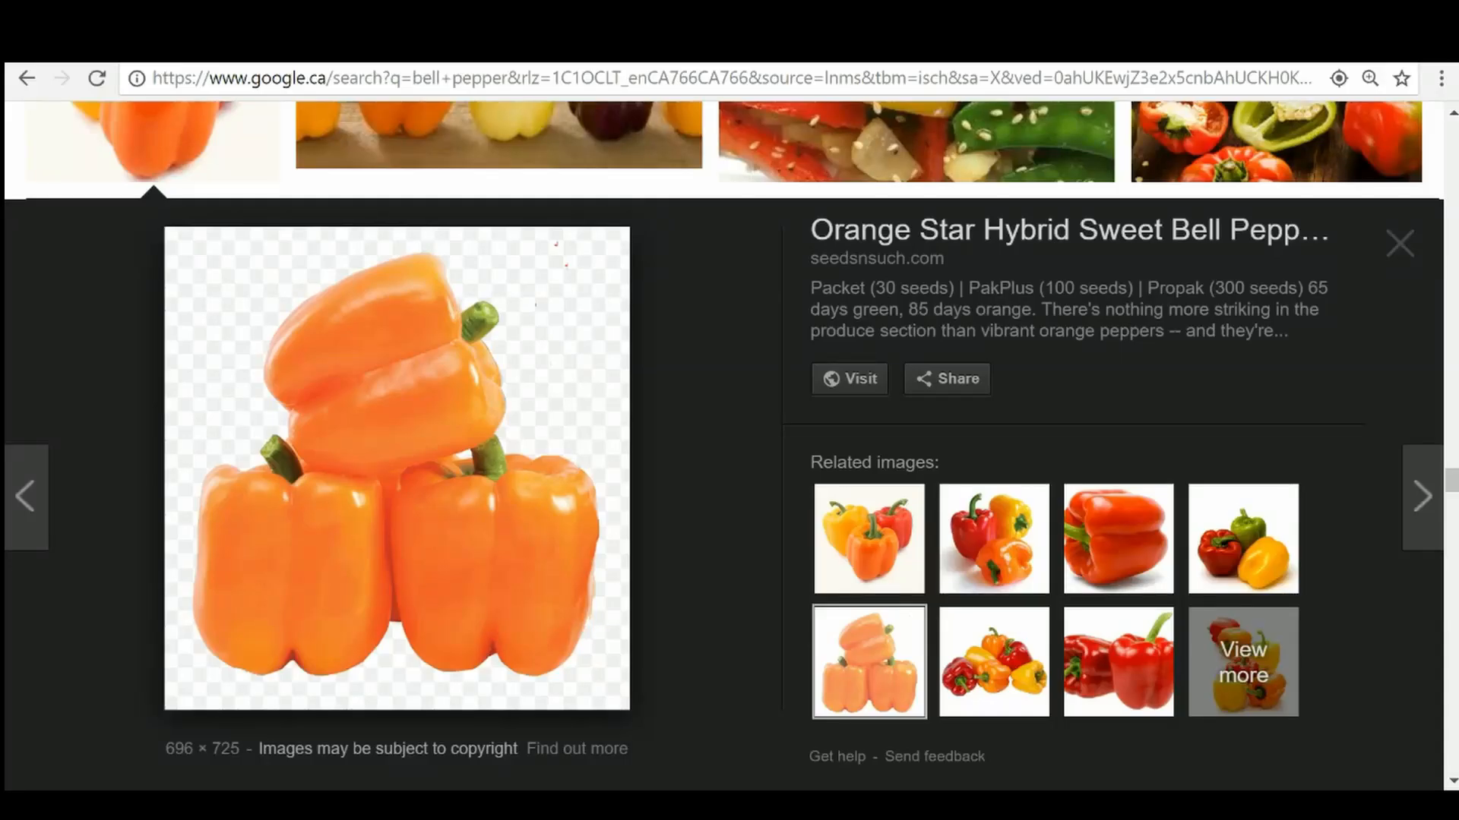
key(alt+Tab)
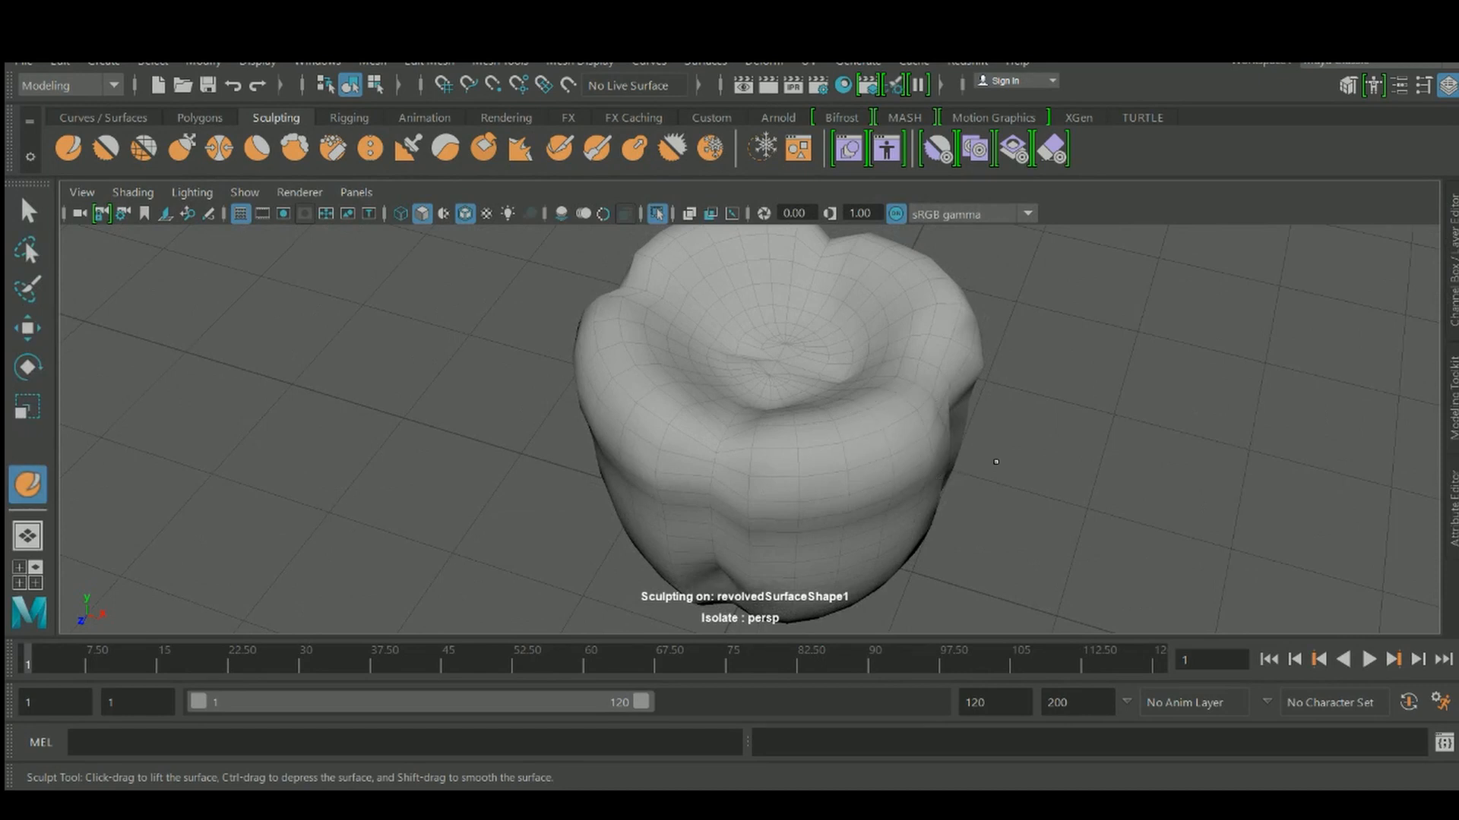
Depress the rim notch between two lobes, then smooth and deepen the side grooves down to the base
alt+drag(995, 461, 862, 458)
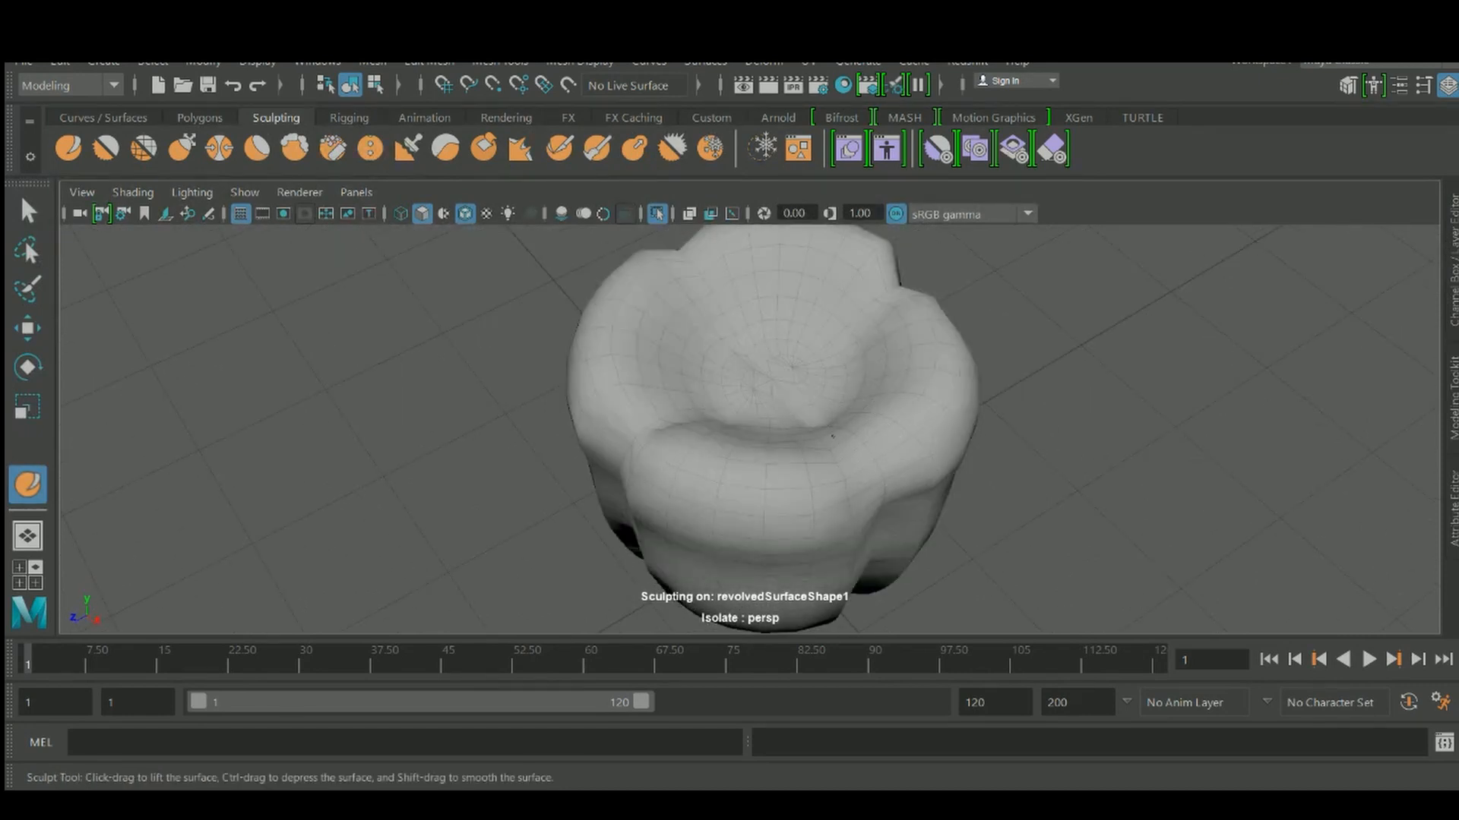
drag(894, 513, 832, 439)
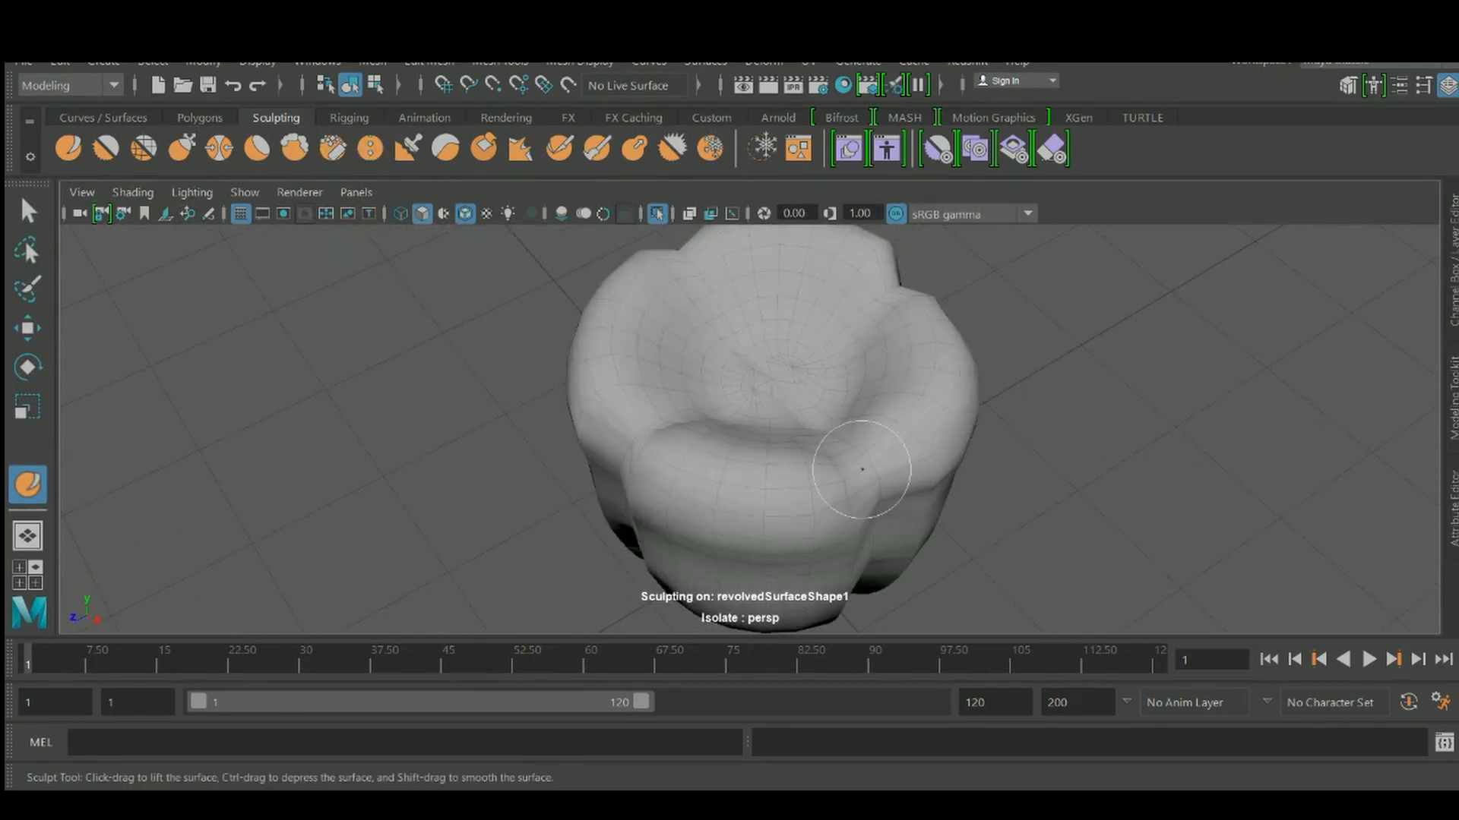
alt+drag(927, 504, 825, 394)
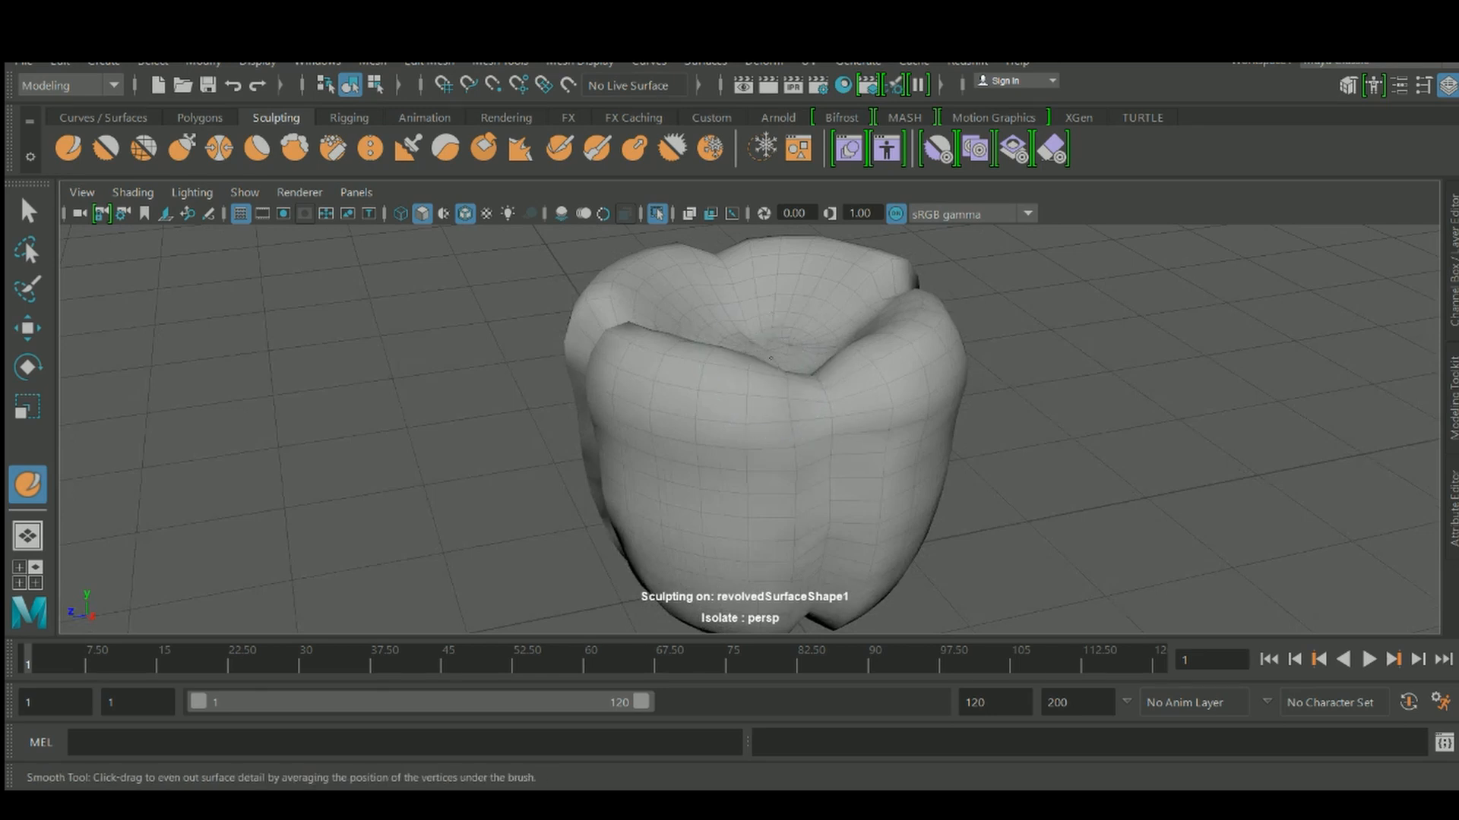
drag(732, 381, 739, 368)
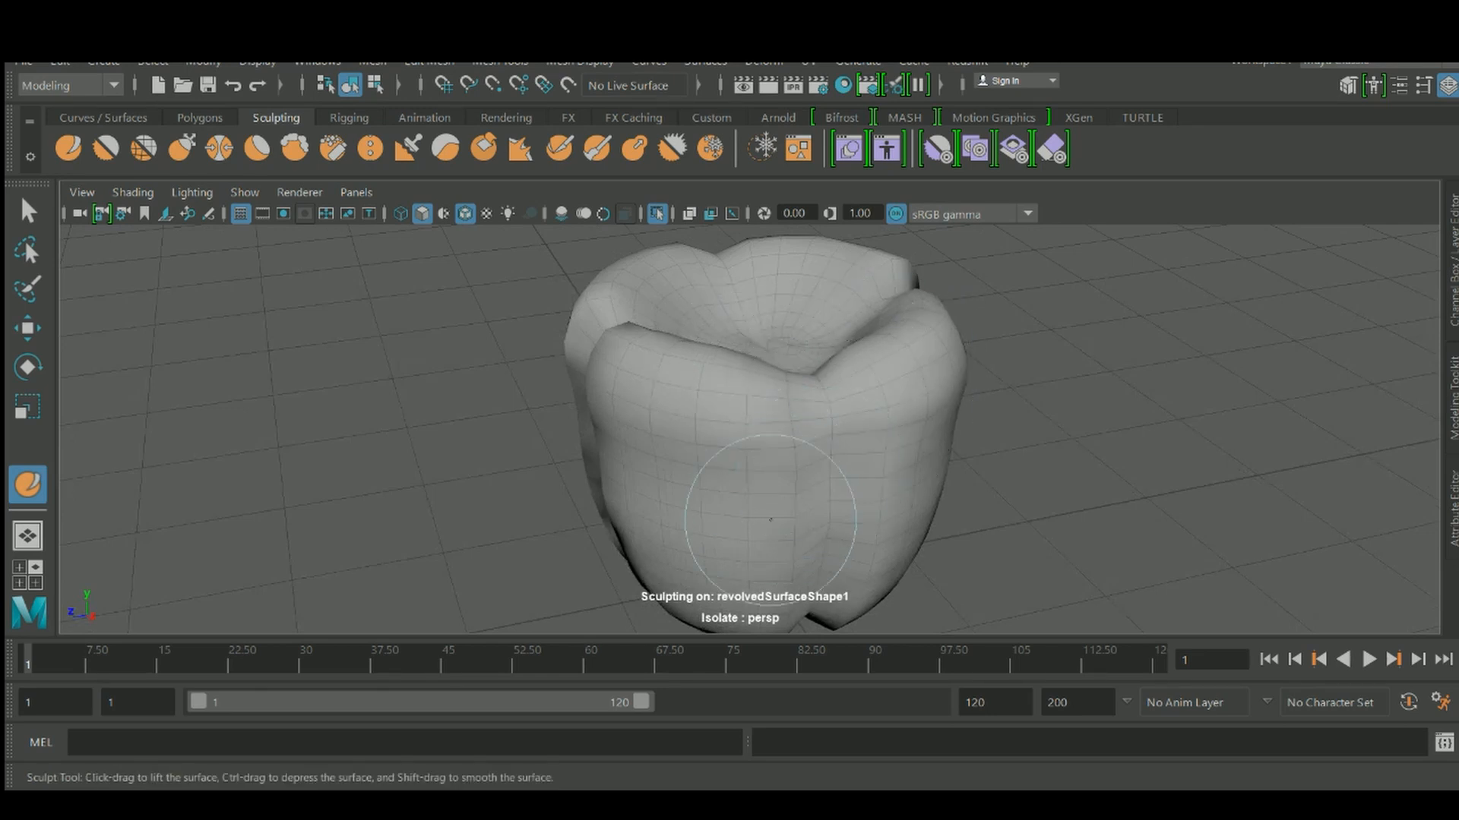
alt+drag(782, 504, 706, 437)
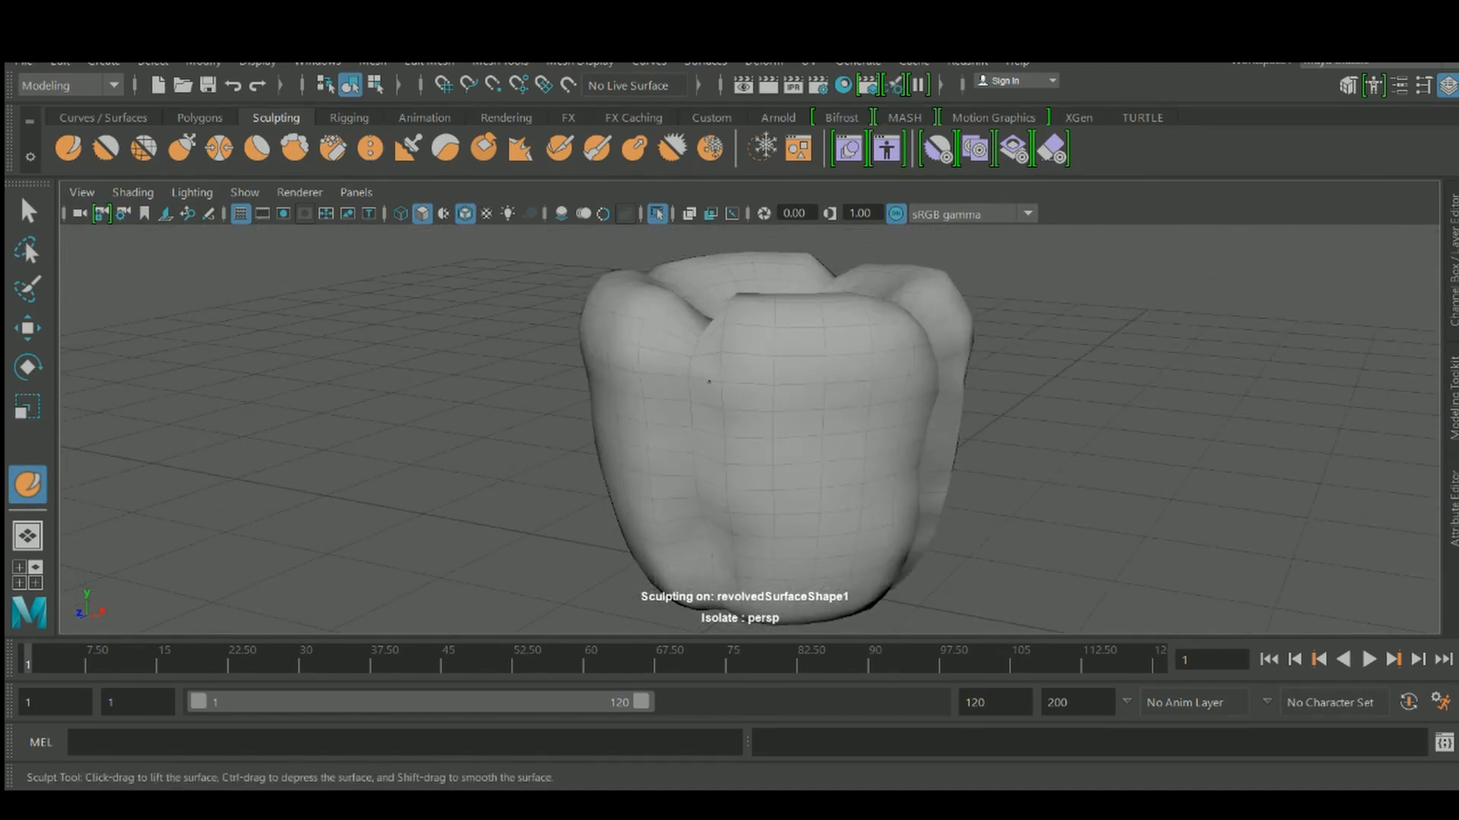
alt+drag(651, 537, 664, 503)
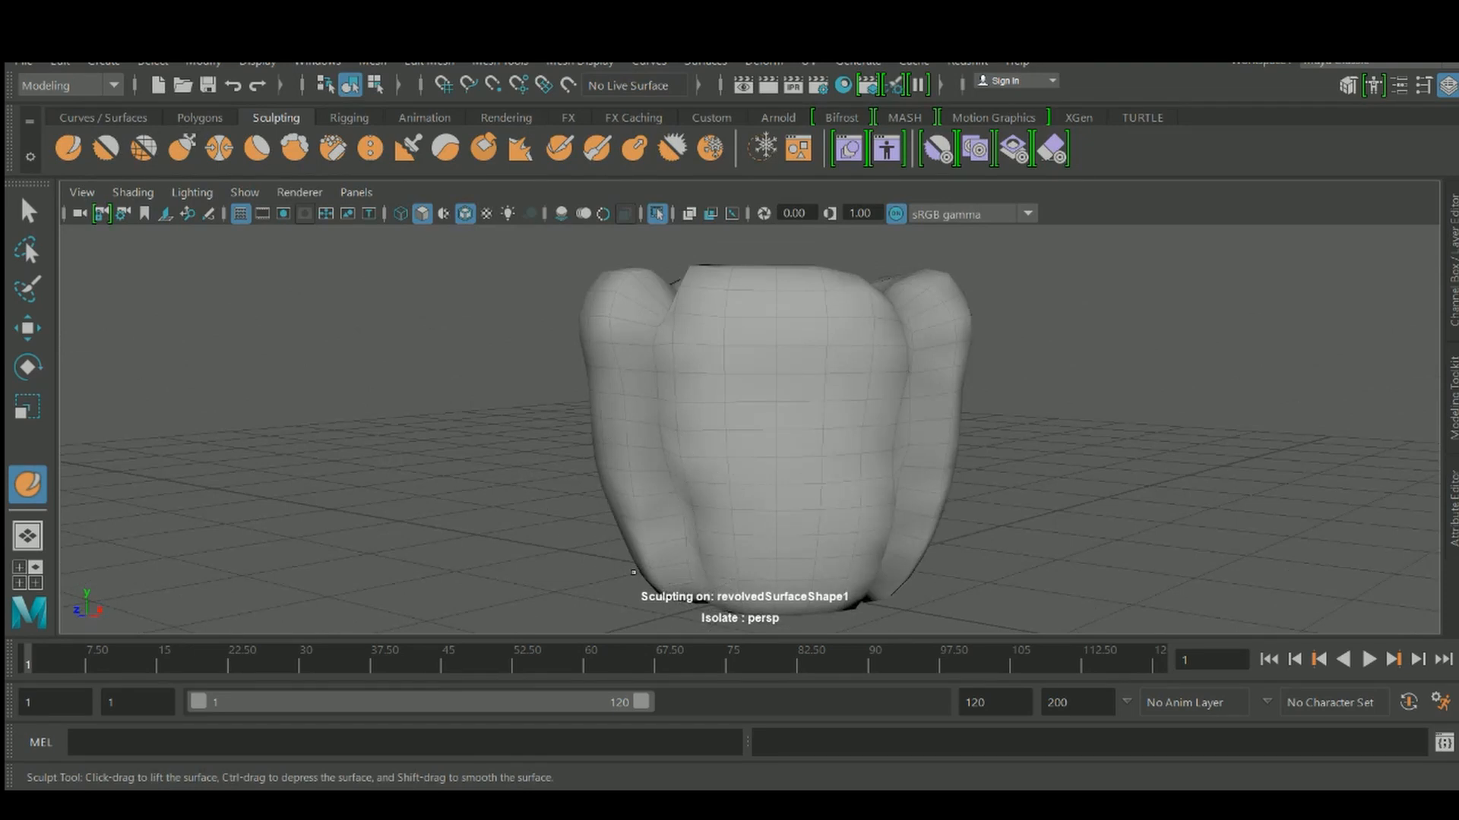
Examine the pepper's rim notches, side grooves and inner hollow from several angles
alt+drag(688, 560, 709, 515)
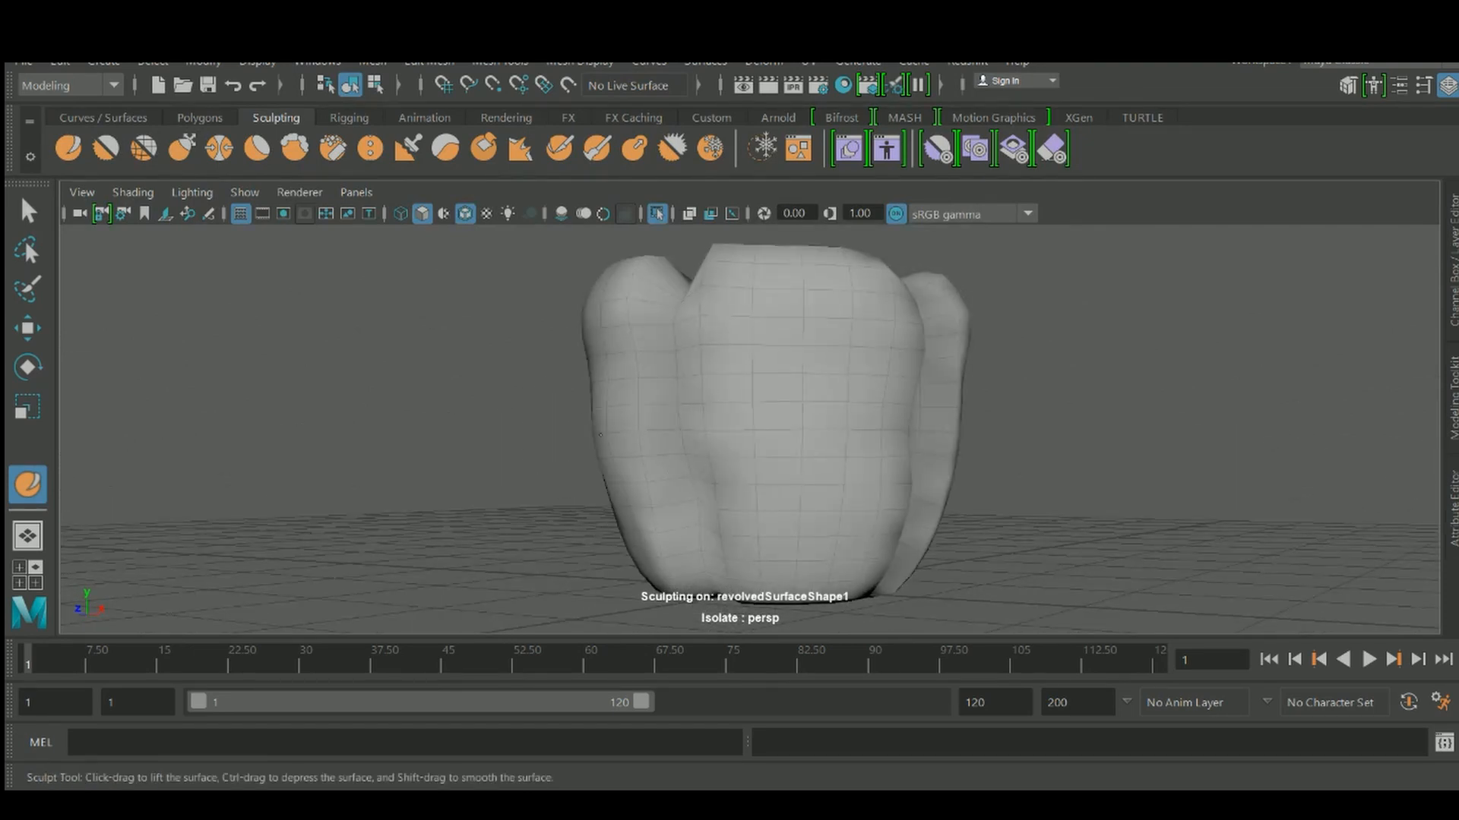
alt+drag(634, 455, 668, 505)
alt+drag(783, 468, 784, 490)
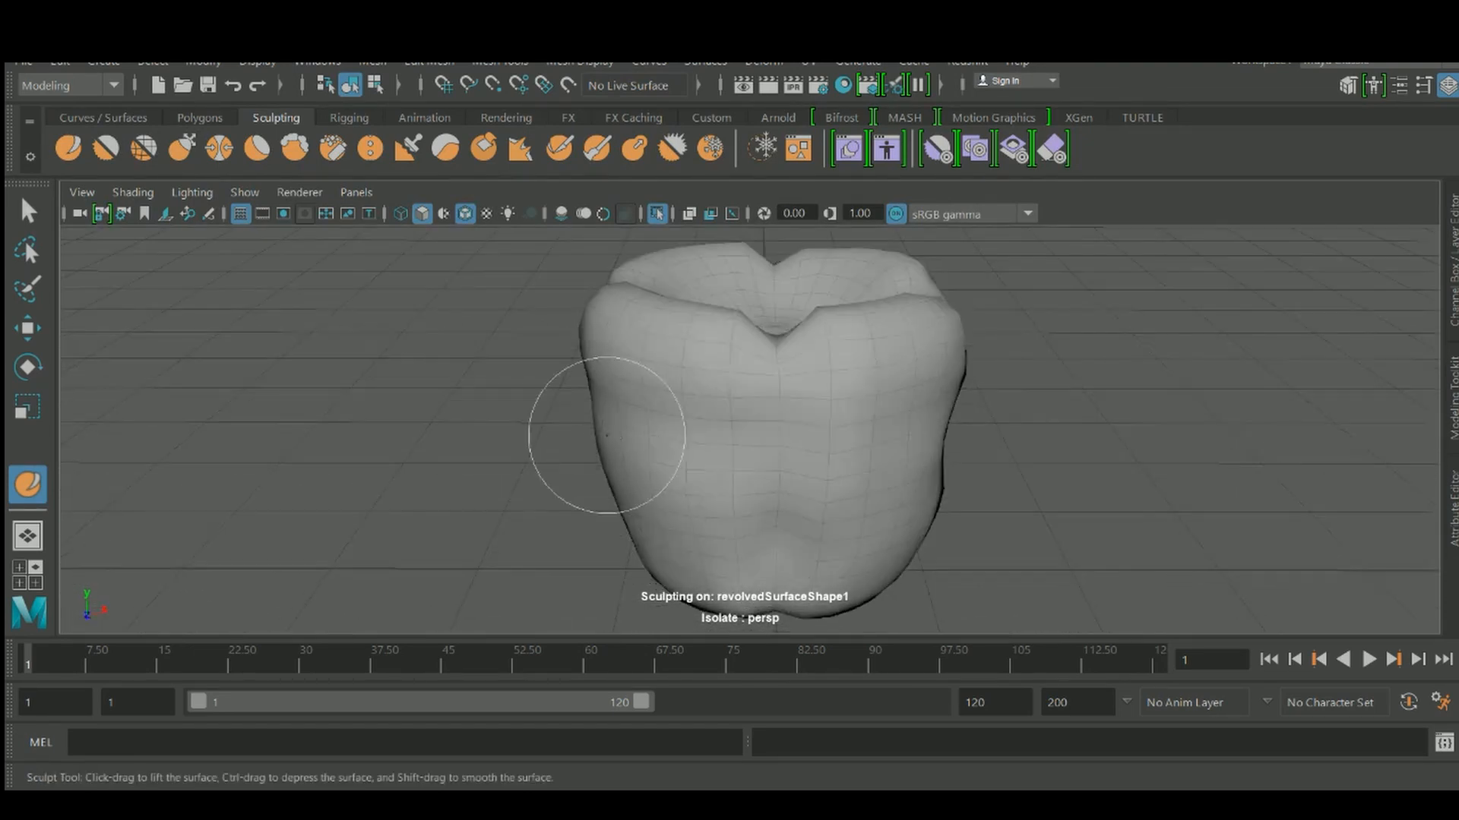
alt+drag(610, 472, 634, 506)
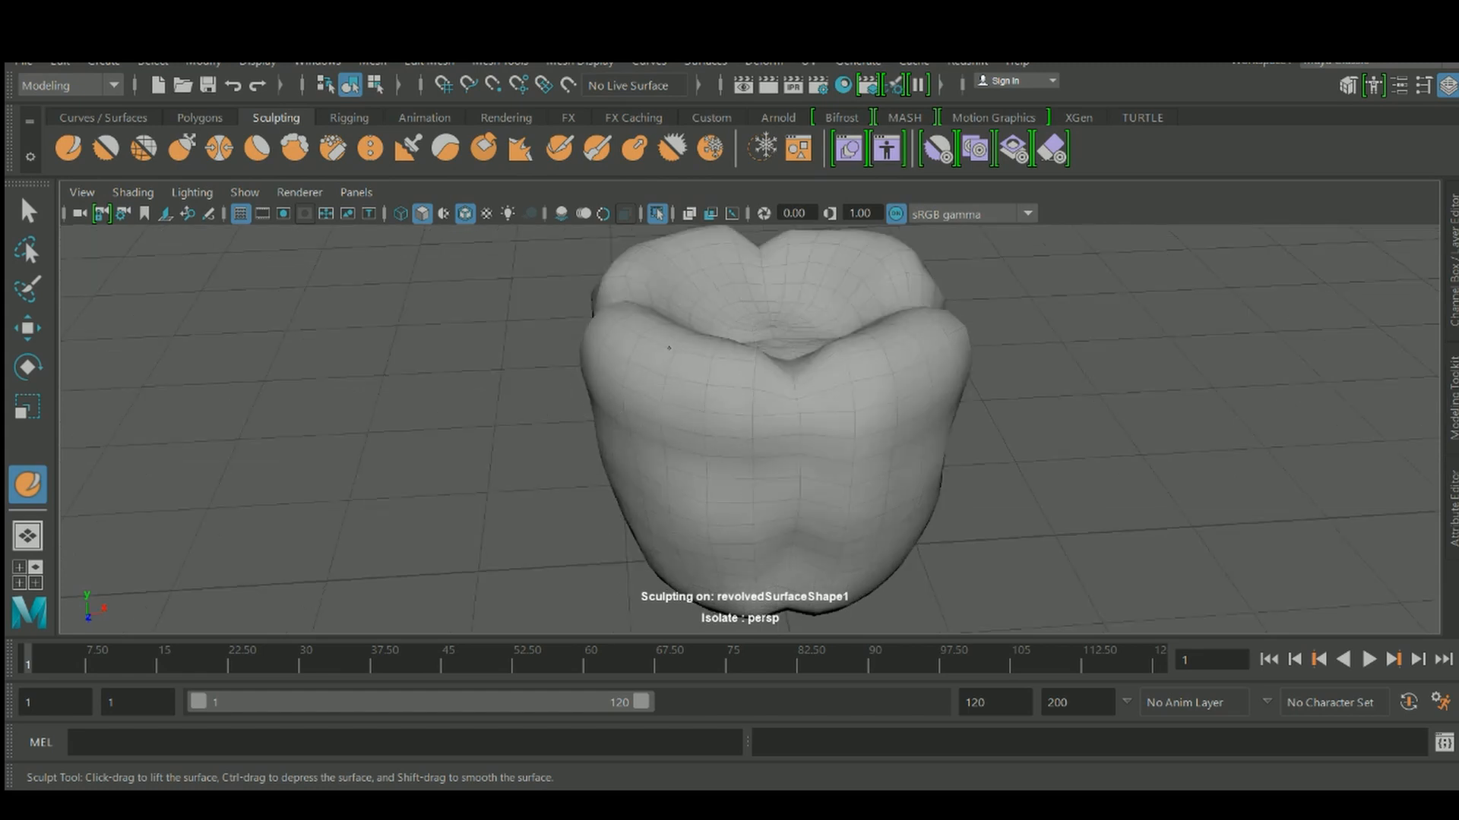
mouse_move(873, 456)
alt+mouse_down()
mouse_move(877, 425)
mouse_move(786, 378)
alt+mouse_up()
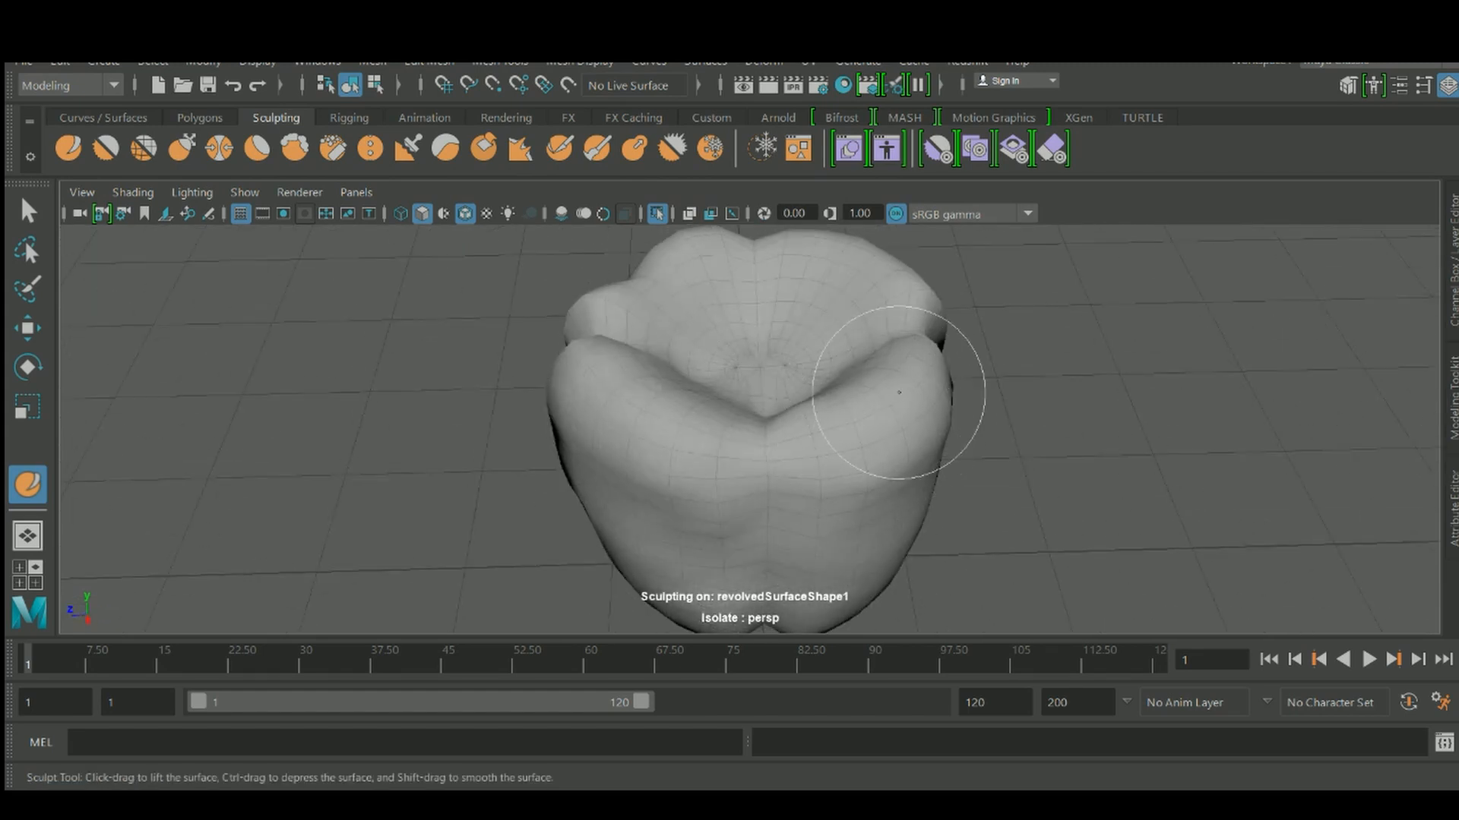
mouse_move(899, 392)
alt+mouse_down()
mouse_move(798, 448)
mouse_move(763, 395)
alt+mouse_up()
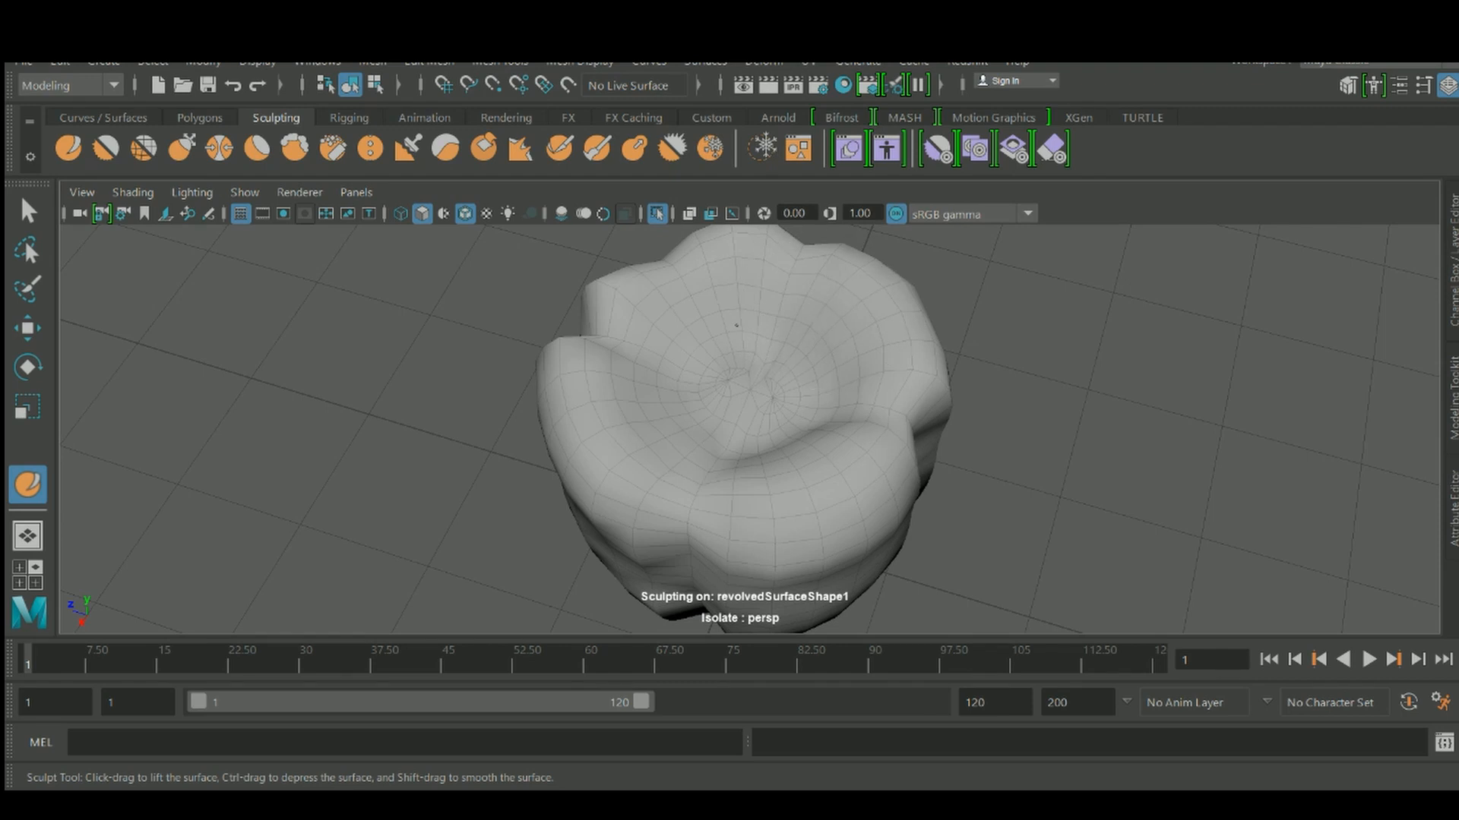
alt+drag(703, 373, 873, 385)
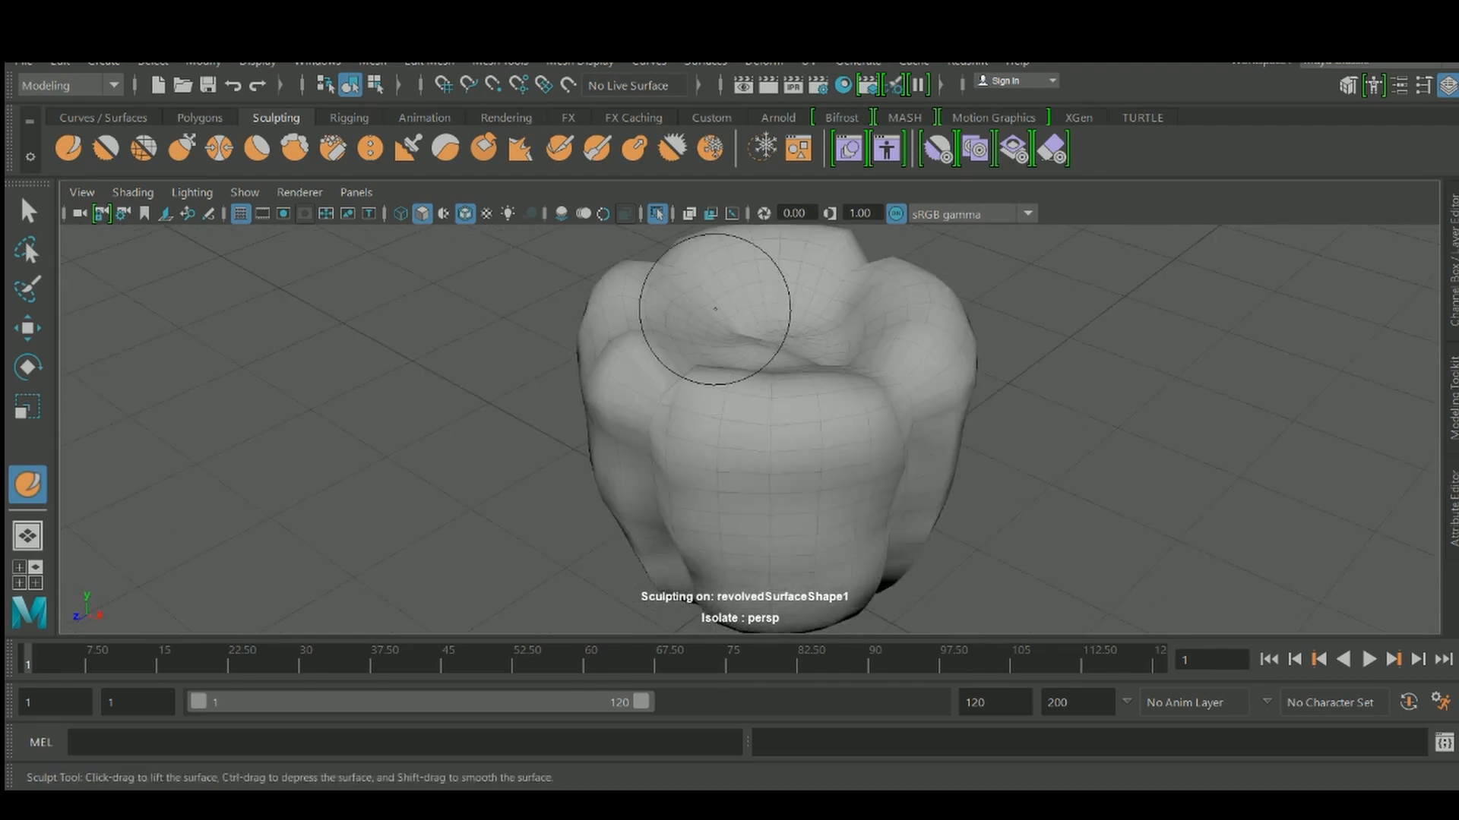
mouse_move(849, 363)
alt+mouse_down()
mouse_move(817, 351)
mouse_move(748, 377)
mouse_move(783, 392)
mouse_move(840, 374)
mouse_move(828, 357)
mouse_move(857, 383)
mouse_move(865, 298)
alt+mouse_up()
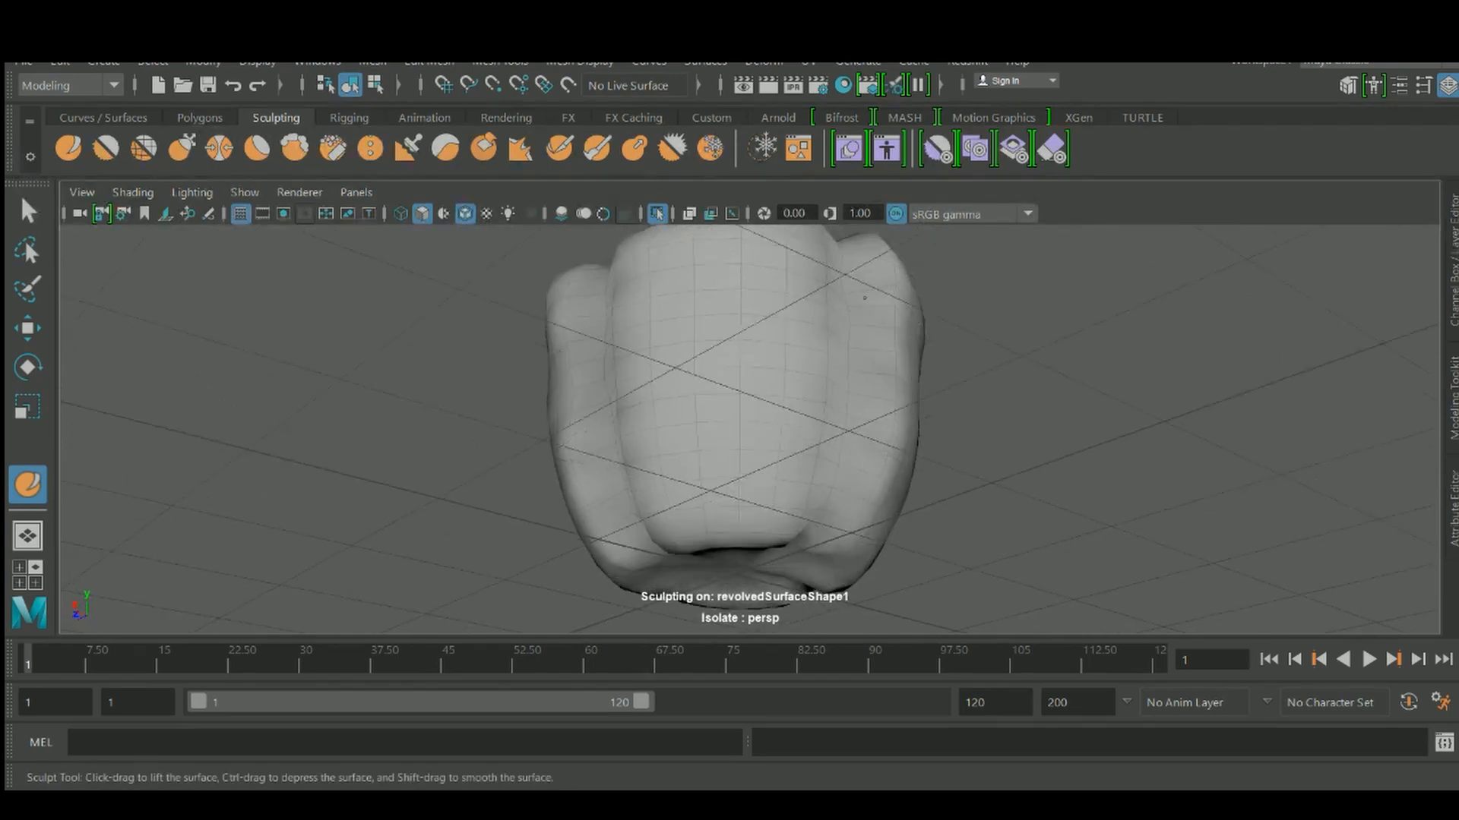
alt+drag(892, 352, 877, 337)
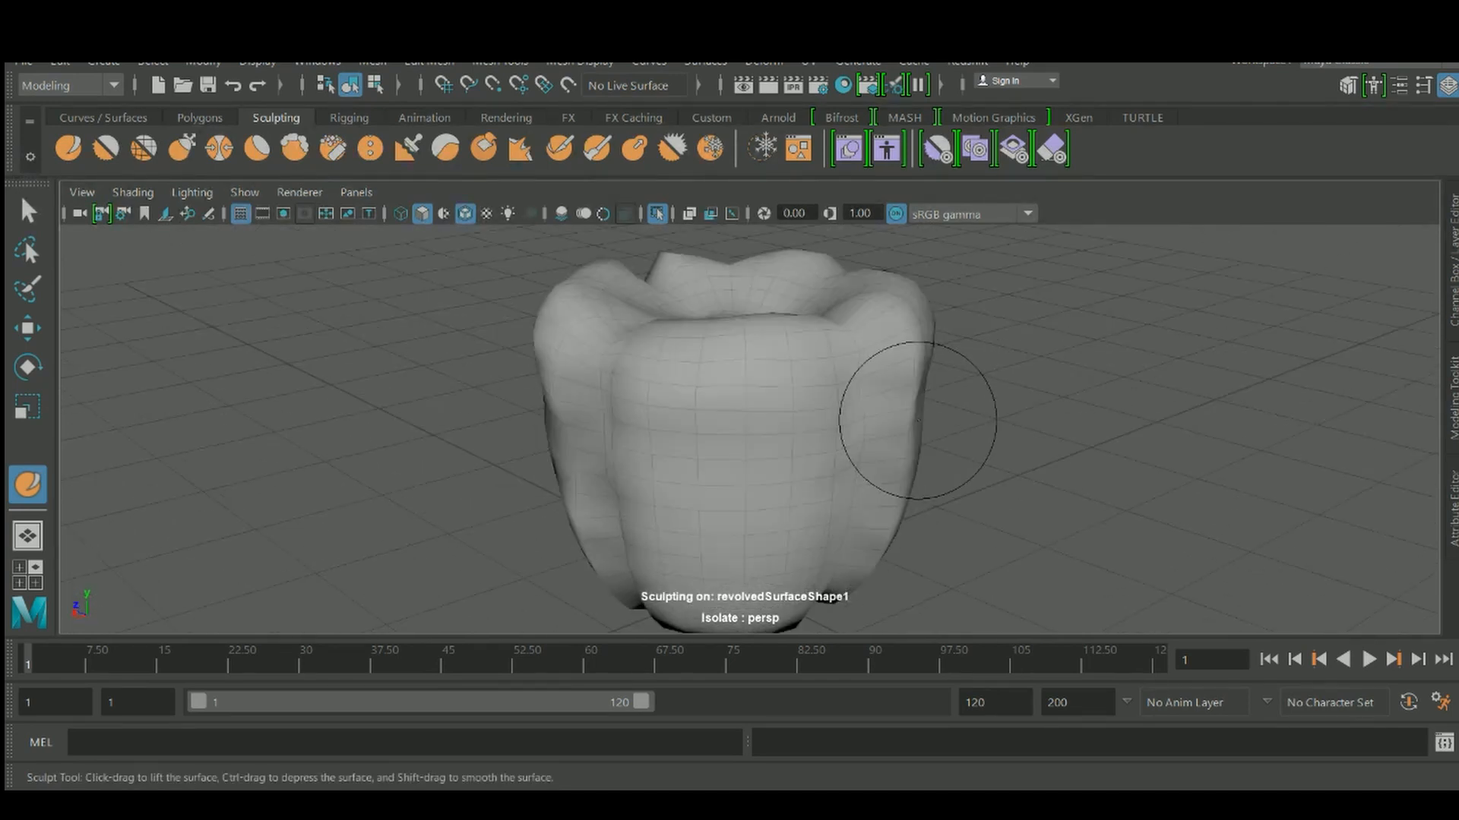
mouse_move(911, 417)
alt+mouse_down()
mouse_move(888, 376)
mouse_move(937, 407)
mouse_move(912, 365)
alt+mouse_up()
mouse_move(589, 328)
alt+mouse_down()
mouse_move(708, 390)
mouse_move(781, 360)
mouse_move(728, 391)
alt+mouse_up()
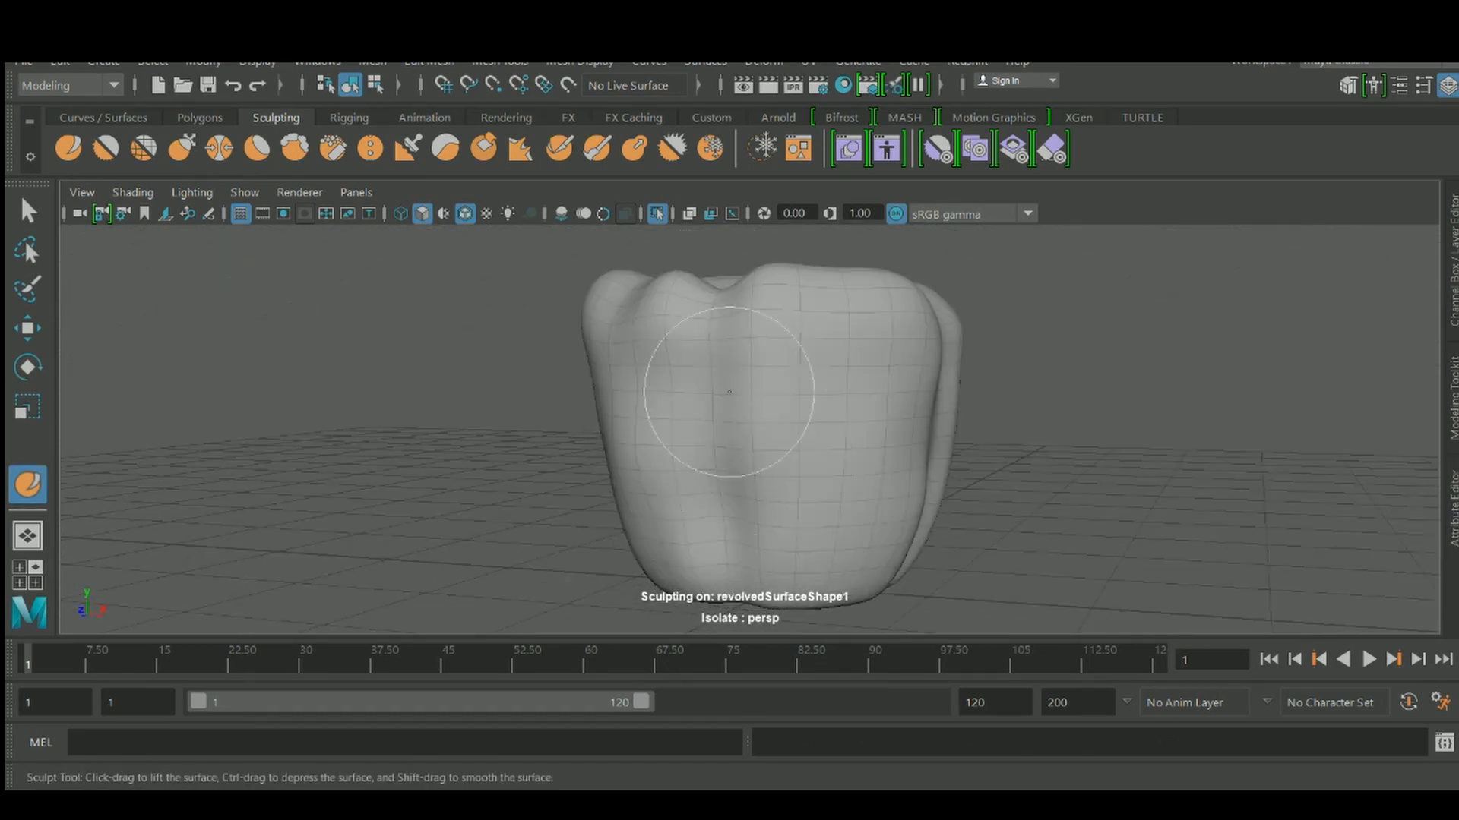
Examine the grooves and the central depression on the pepper's underside
alt+drag(707, 519, 766, 403)
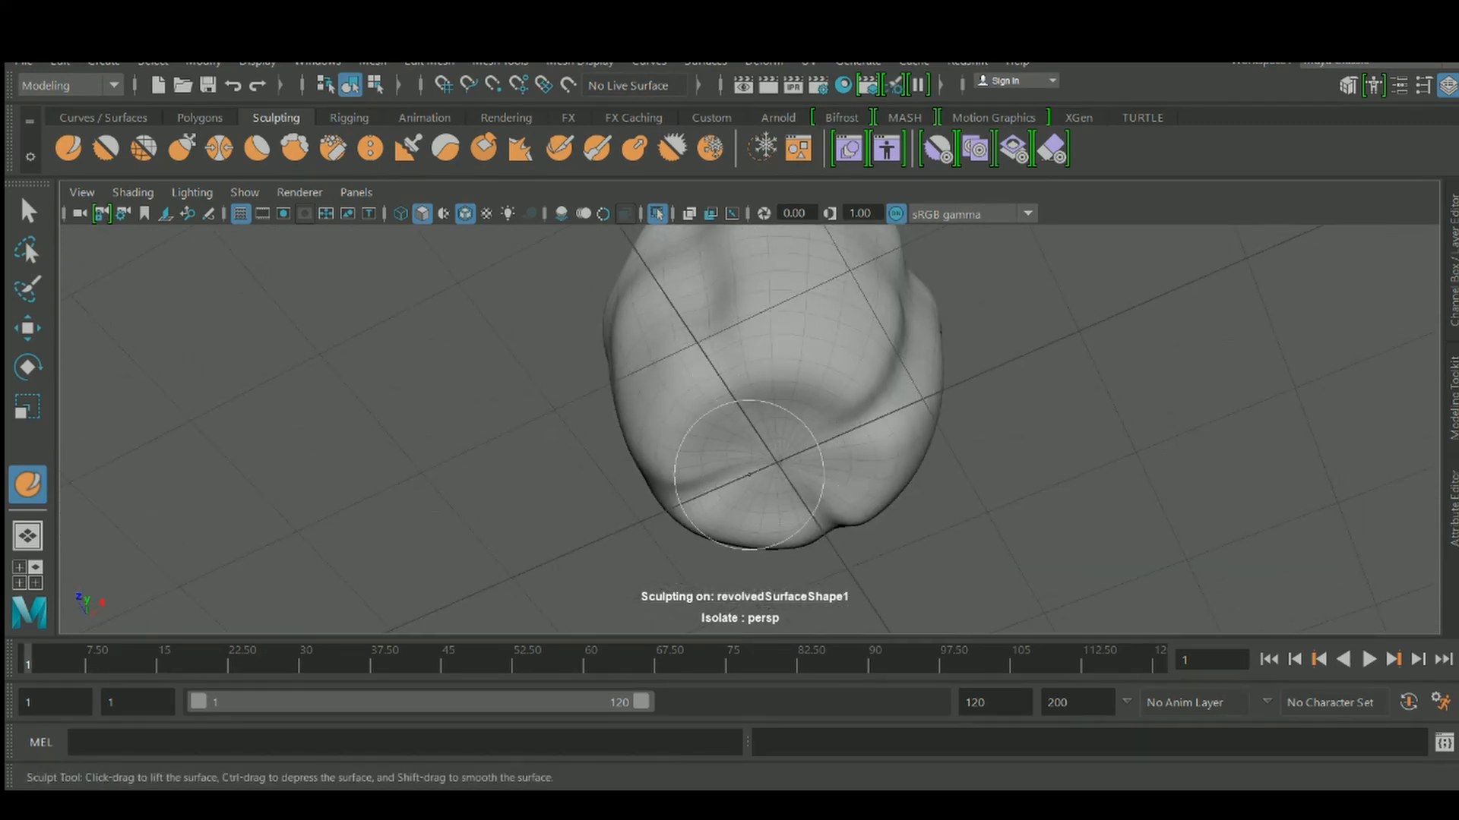
alt+drag(811, 439, 806, 490)
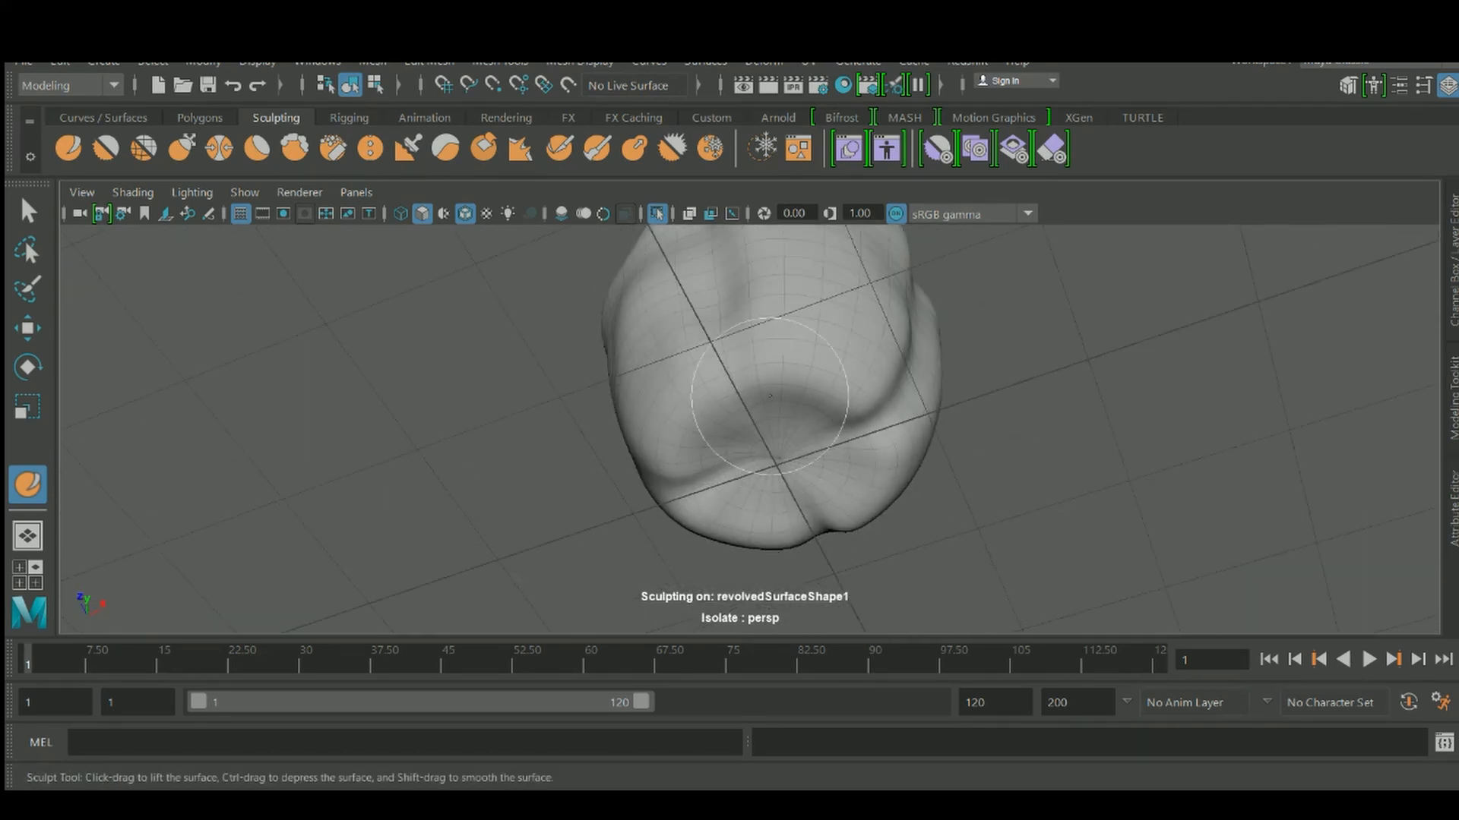
mouse_move(769, 395)
alt+mouse_down()
mouse_move(794, 377)
mouse_move(809, 460)
alt+mouse_up()
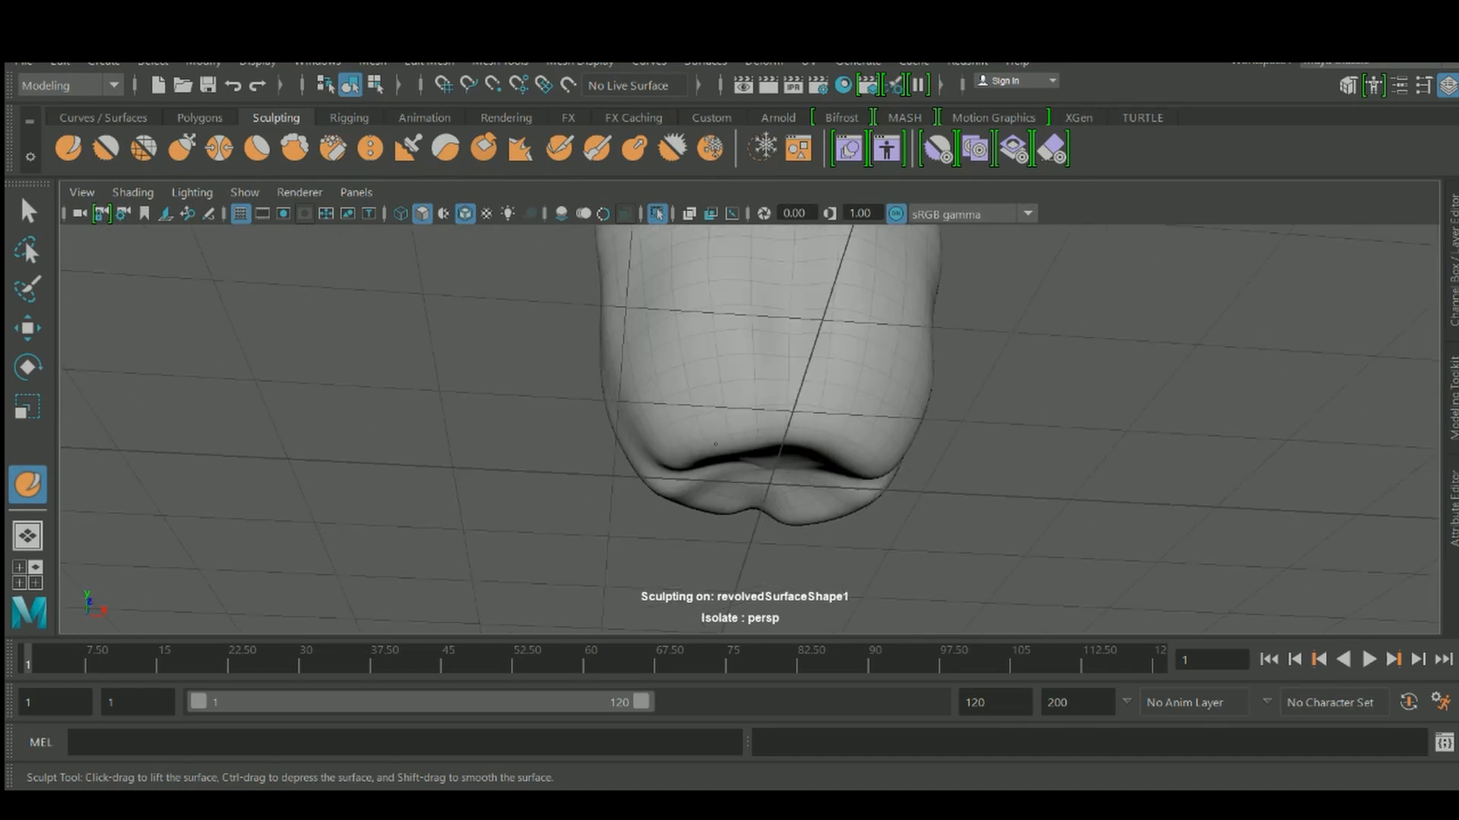
alt+drag(714, 444, 756, 480)
alt+drag(812, 403, 852, 477)
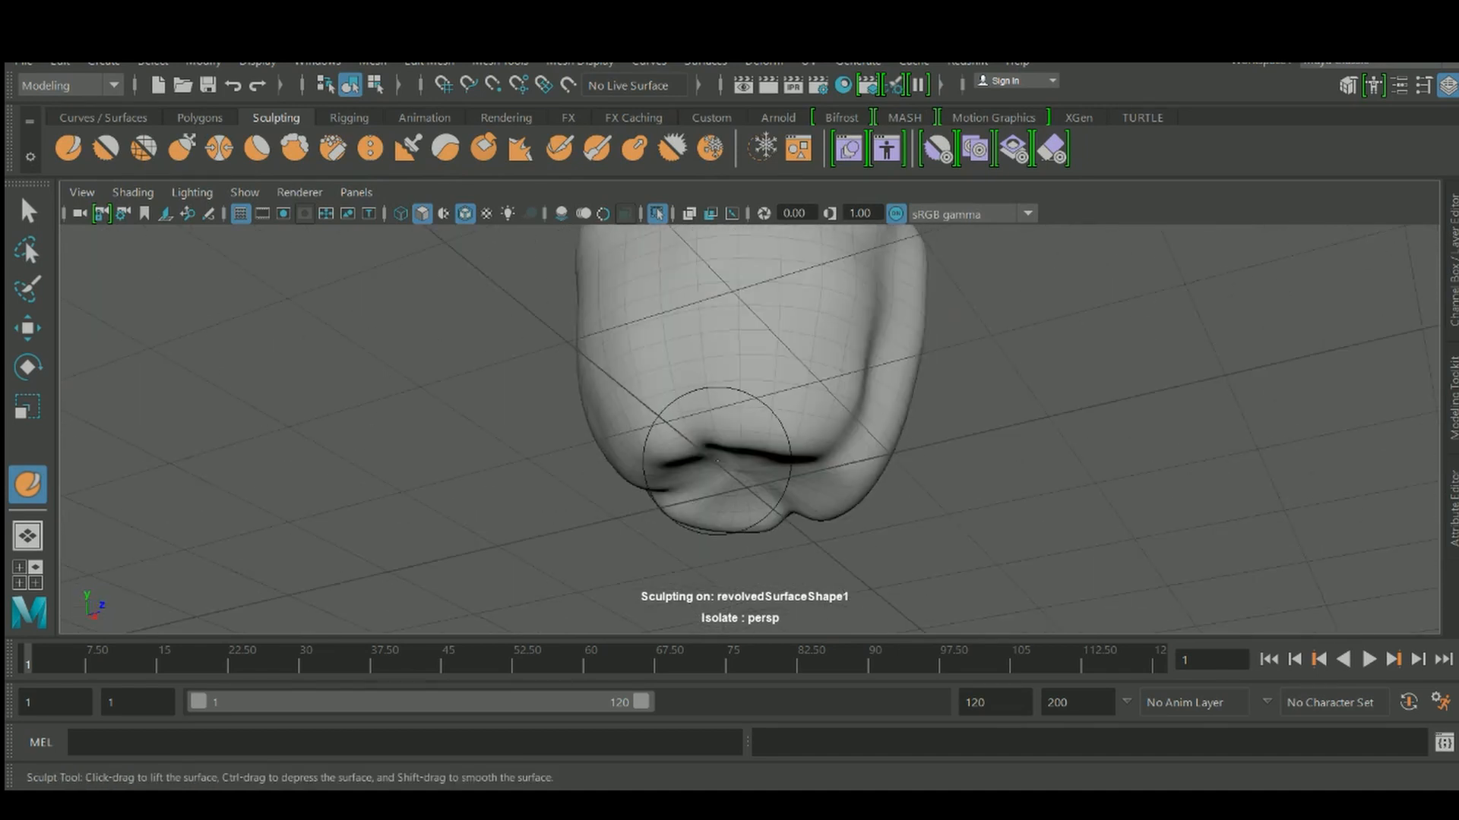
alt+drag(716, 460, 668, 414)
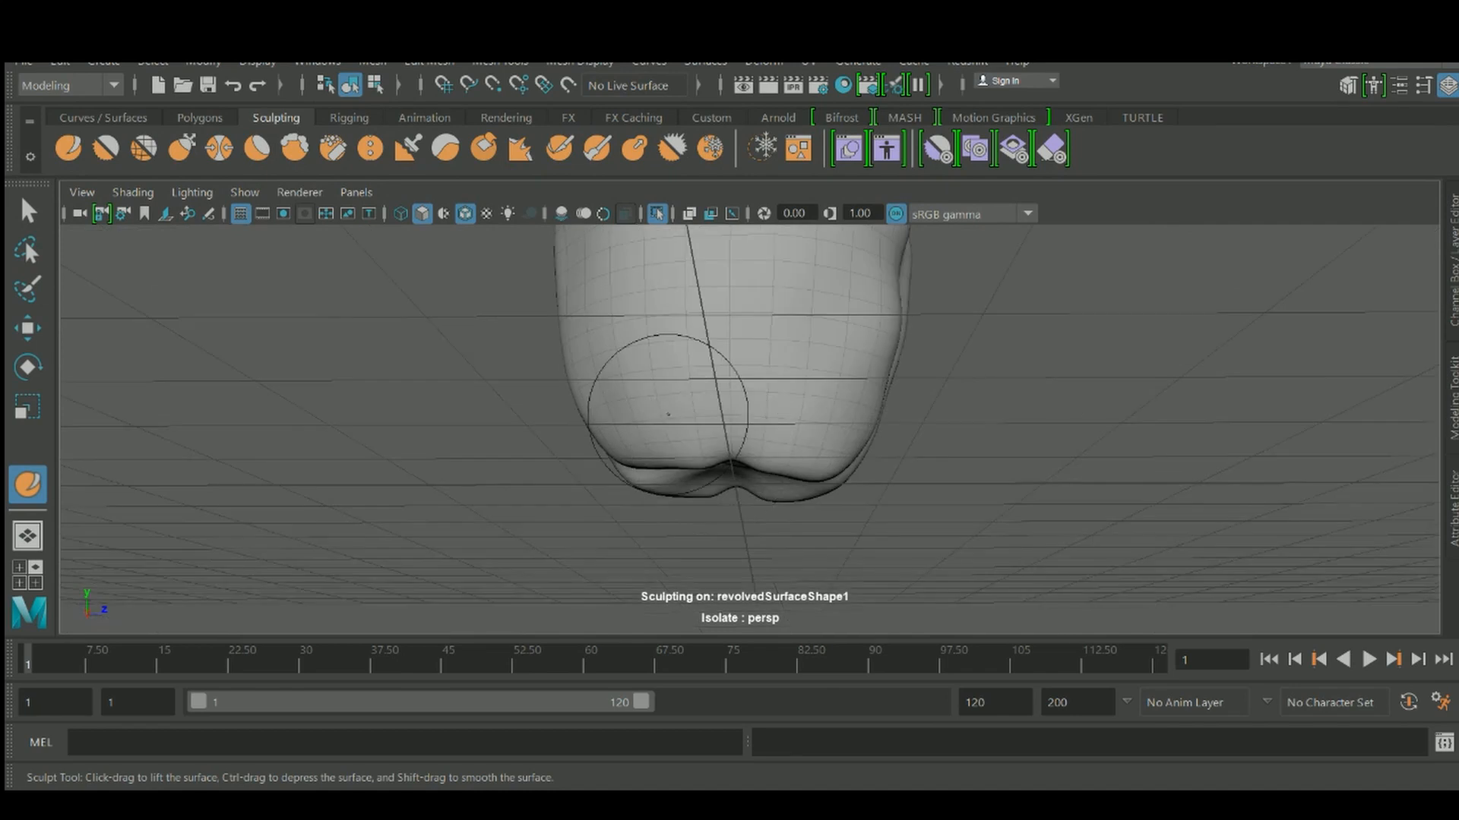
mouse_move(638, 478)
alt+mouse_down()
mouse_move(649, 454)
mouse_move(814, 423)
mouse_move(798, 459)
mouse_move(751, 492)
mouse_move(886, 417)
mouse_move(690, 472)
mouse_move(784, 573)
mouse_move(878, 437)
mouse_move(837, 525)
alt+mouse_up()
Sculpt the side of the lobe beside the groove, from below the rim down to the base
alt+drag(803, 426, 803, 468)
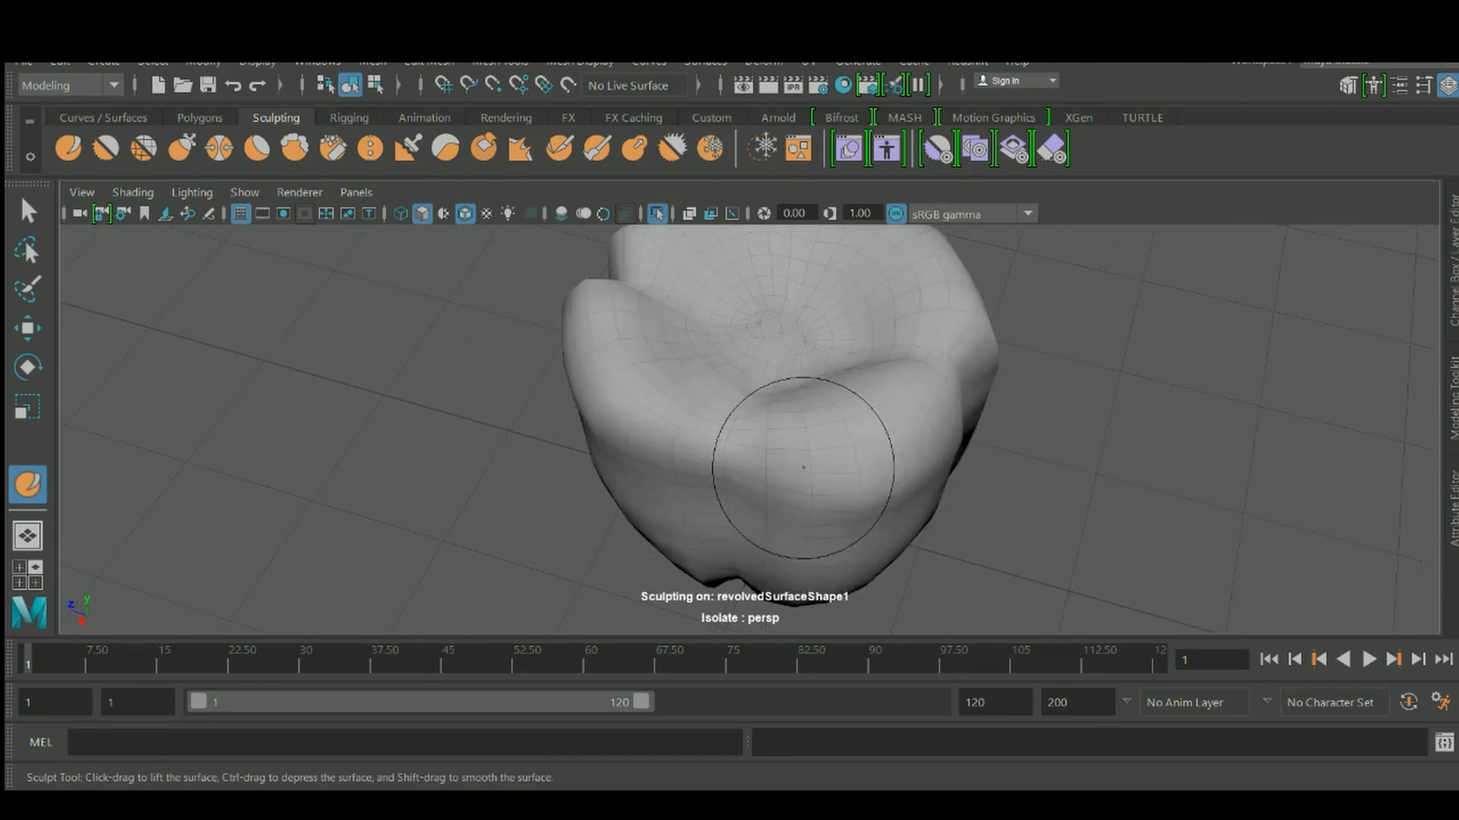
alt+middle_drag(874, 430, 874, 407)
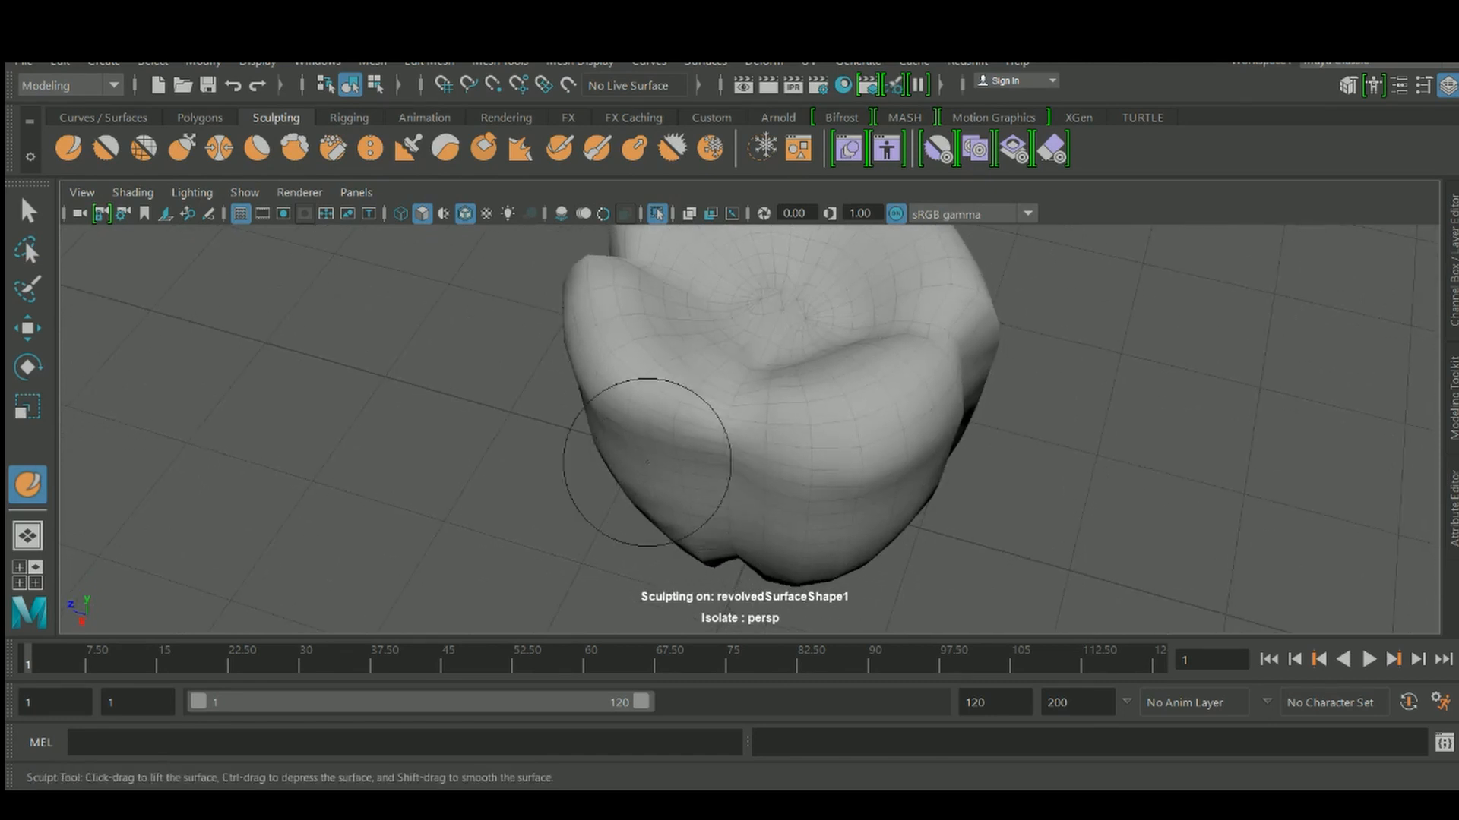
drag(648, 430, 673, 571)
alt+drag(704, 523, 707, 501)
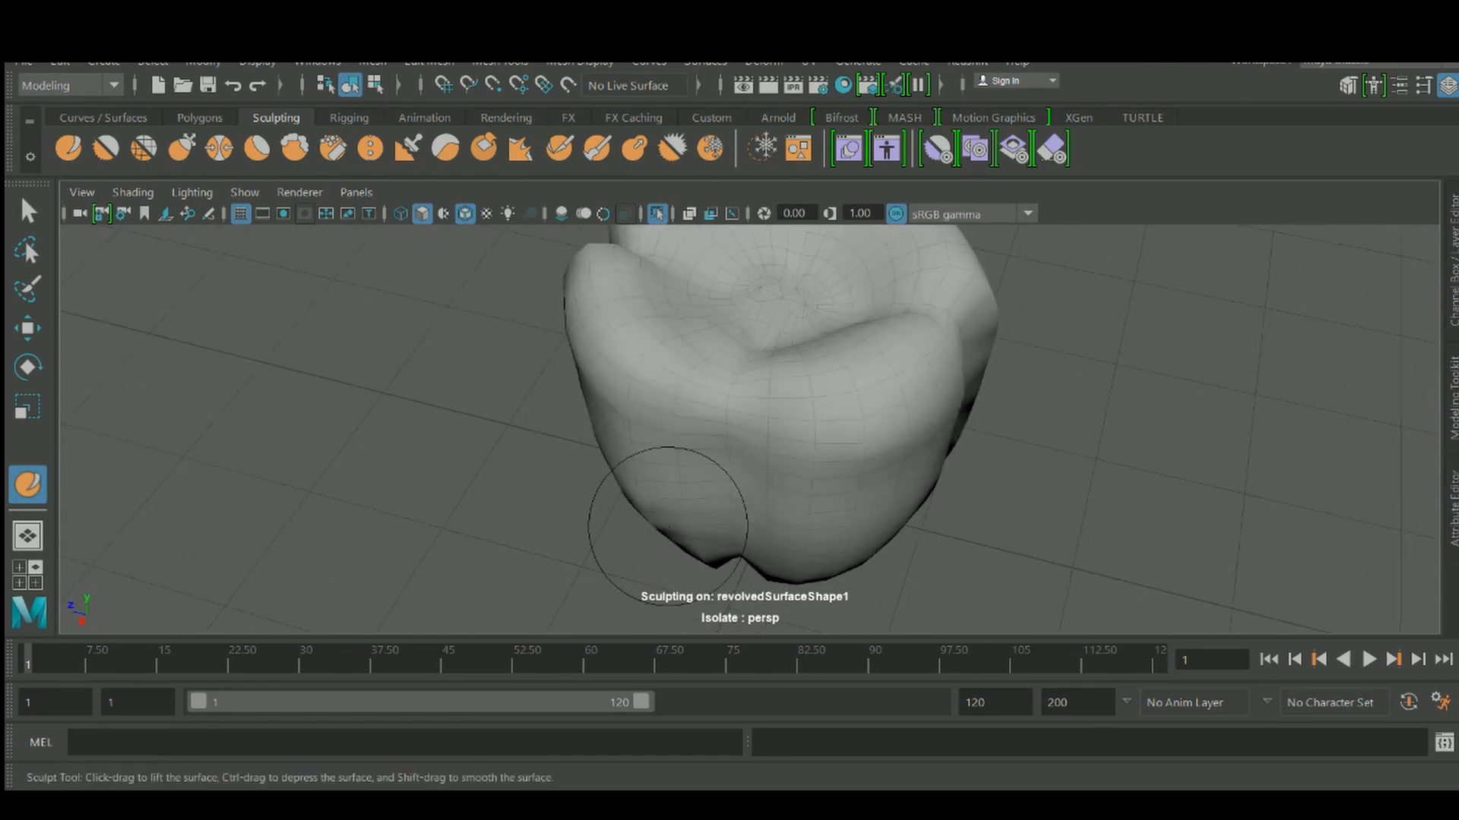
Examine the hollow, the lobe sides and the notched outline of the base all around the pepper
mouse_move(820, 429)
alt+mouse_down()
mouse_move(840, 418)
mouse_move(814, 467)
mouse_move(827, 447)
alt+mouse_up()
alt+drag(729, 425, 904, 434)
mouse_move(768, 404)
alt+mouse_down()
mouse_move(774, 459)
mouse_move(808, 505)
alt+mouse_up()
alt+drag(763, 304, 752, 384)
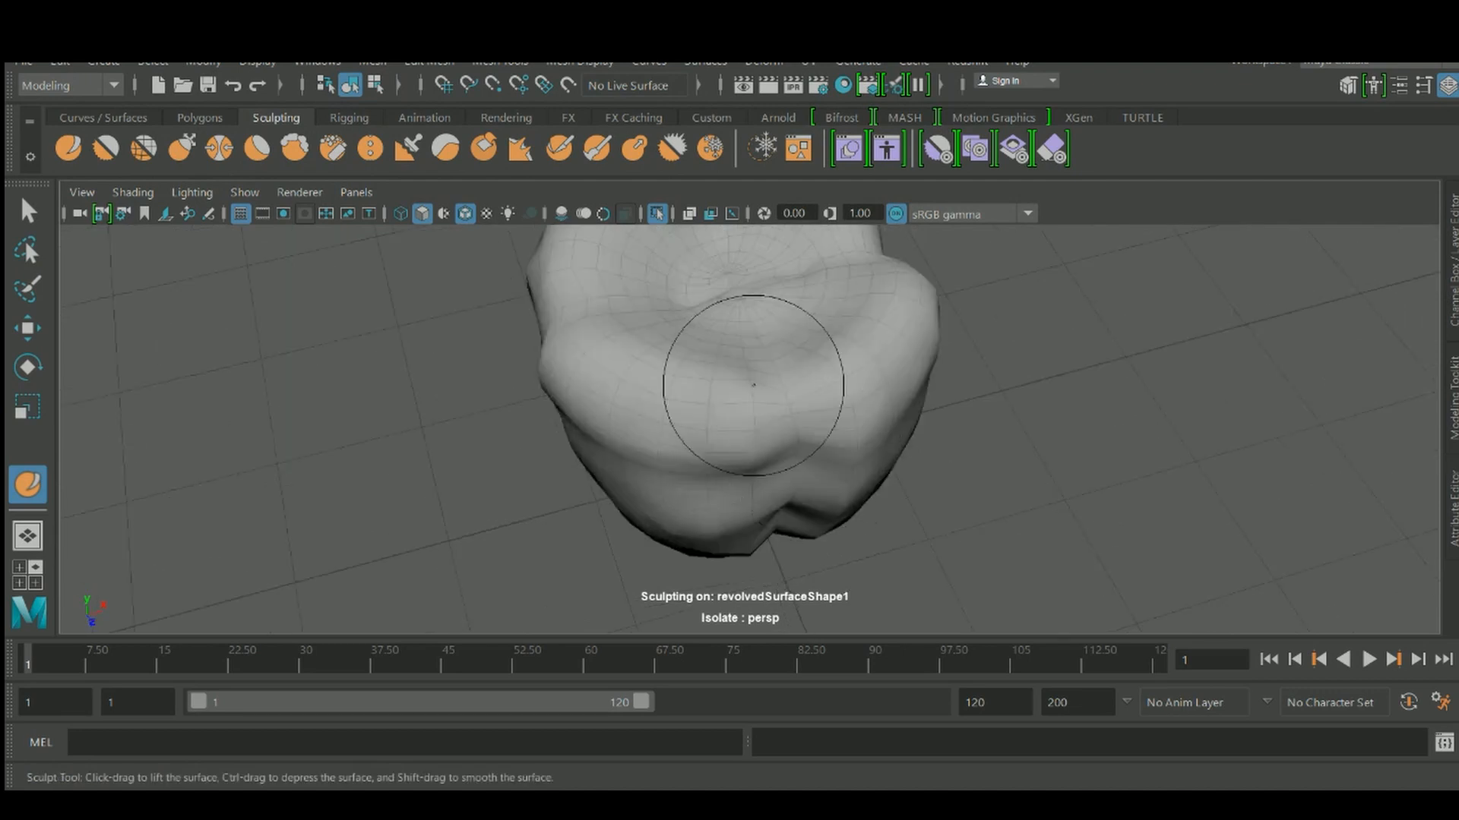
alt+drag(752, 524, 768, 445)
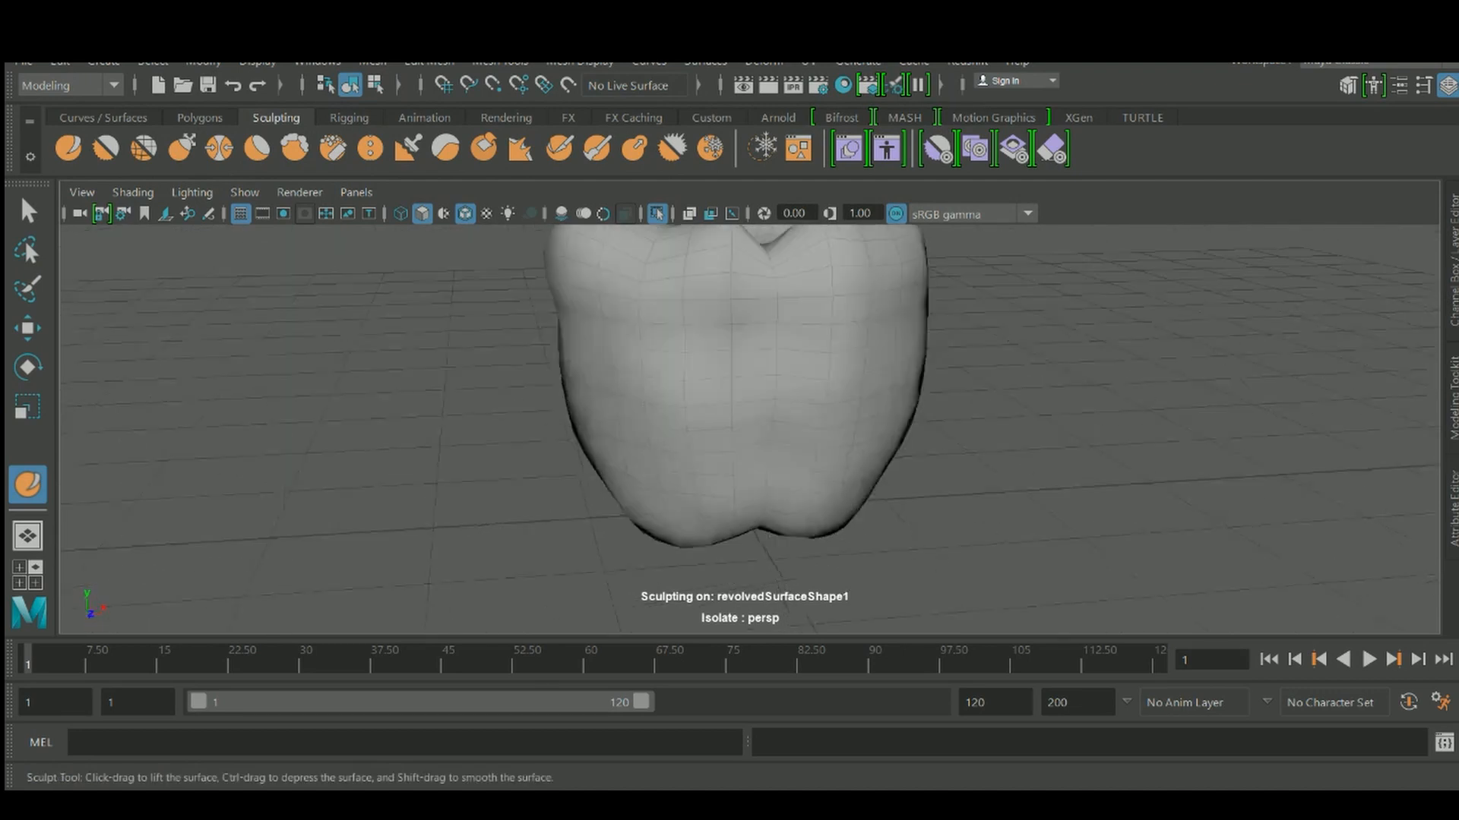
mouse_move(769, 515)
alt+mouse_down()
mouse_move(729, 482)
mouse_move(704, 425)
alt+mouse_up()
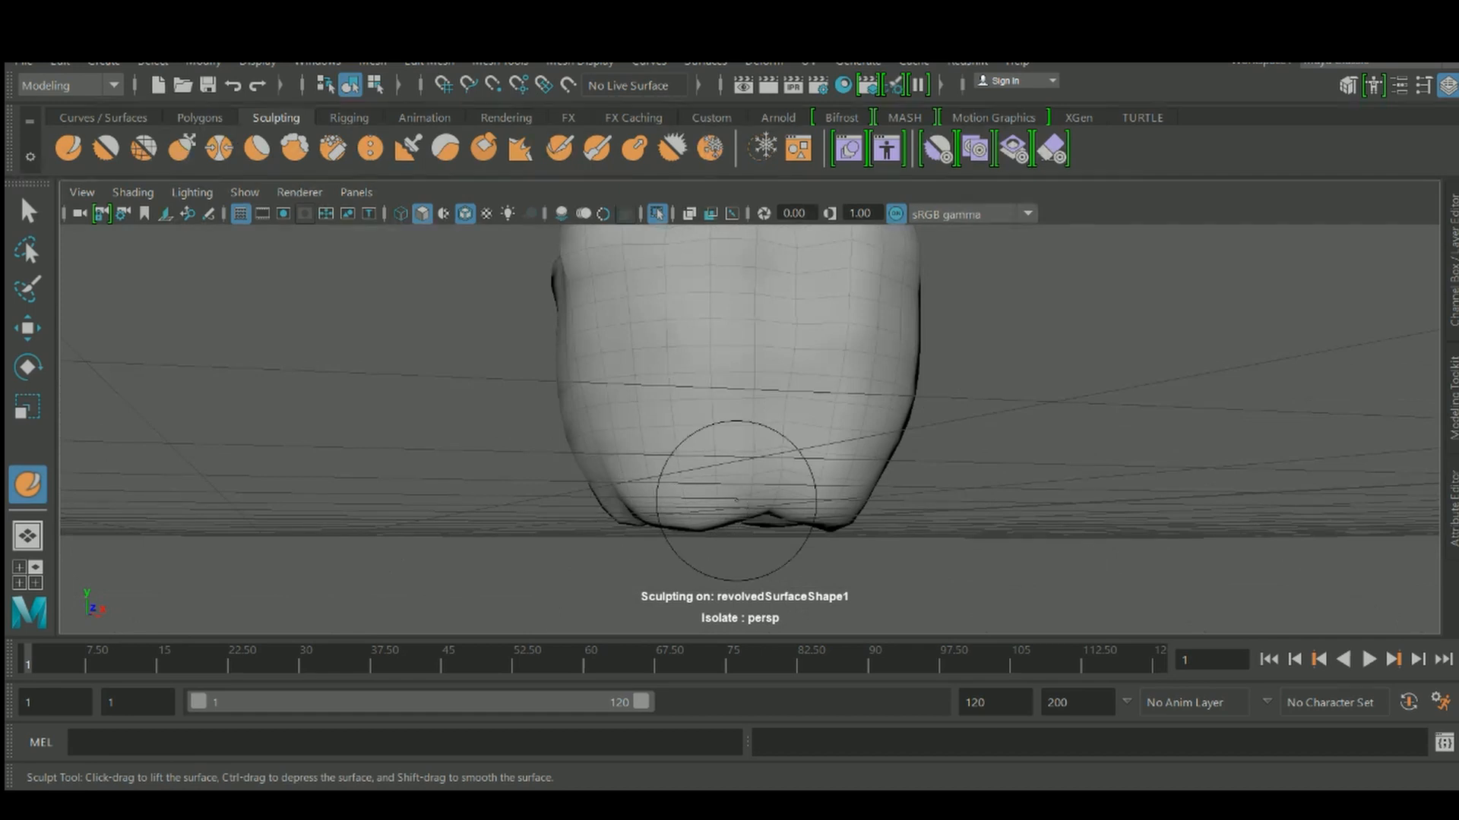
alt+drag(736, 501, 790, 493)
alt+drag(658, 490, 714, 550)
alt+drag(800, 397, 807, 449)
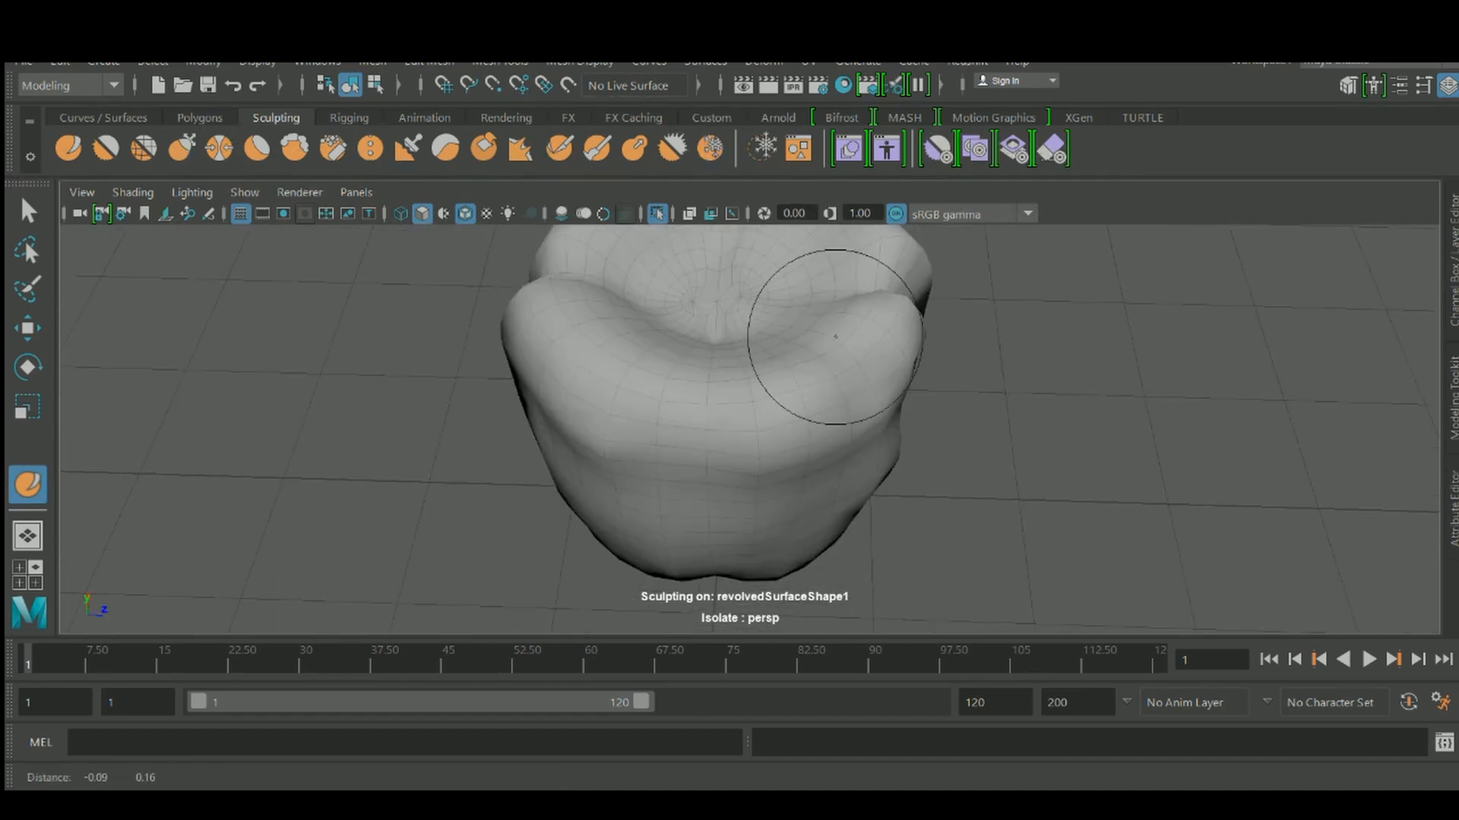
Smooth the groove between two lobes below the rim notch and reduce the sculpt brush size
mouse_move(837, 331)
alt+mouse_down()
mouse_move(843, 380)
mouse_move(820, 456)
mouse_move(975, 341)
mouse_move(896, 395)
mouse_move(826, 328)
mouse_move(748, 360)
alt+mouse_up()
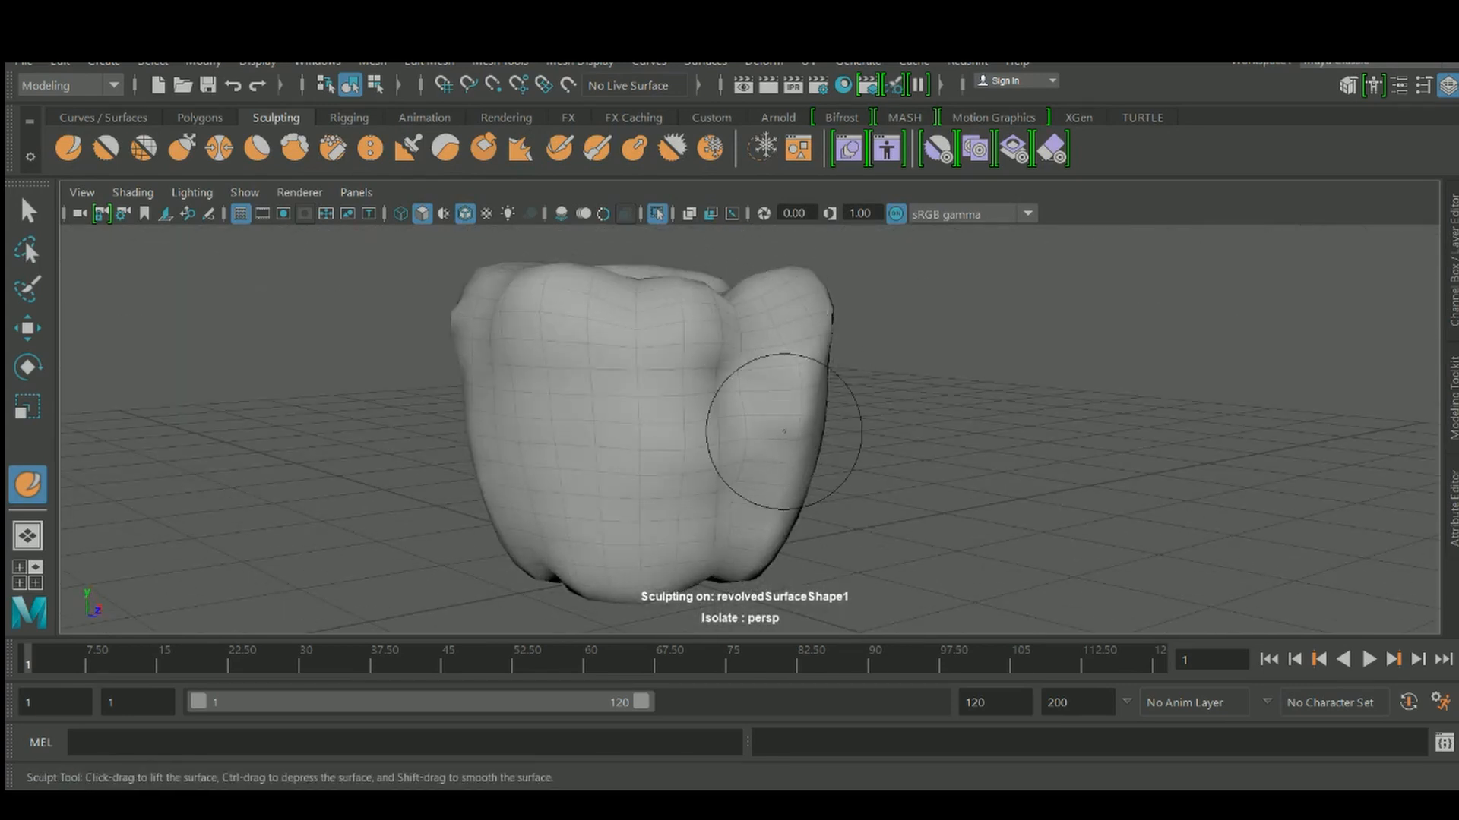
alt+drag(784, 431, 790, 376)
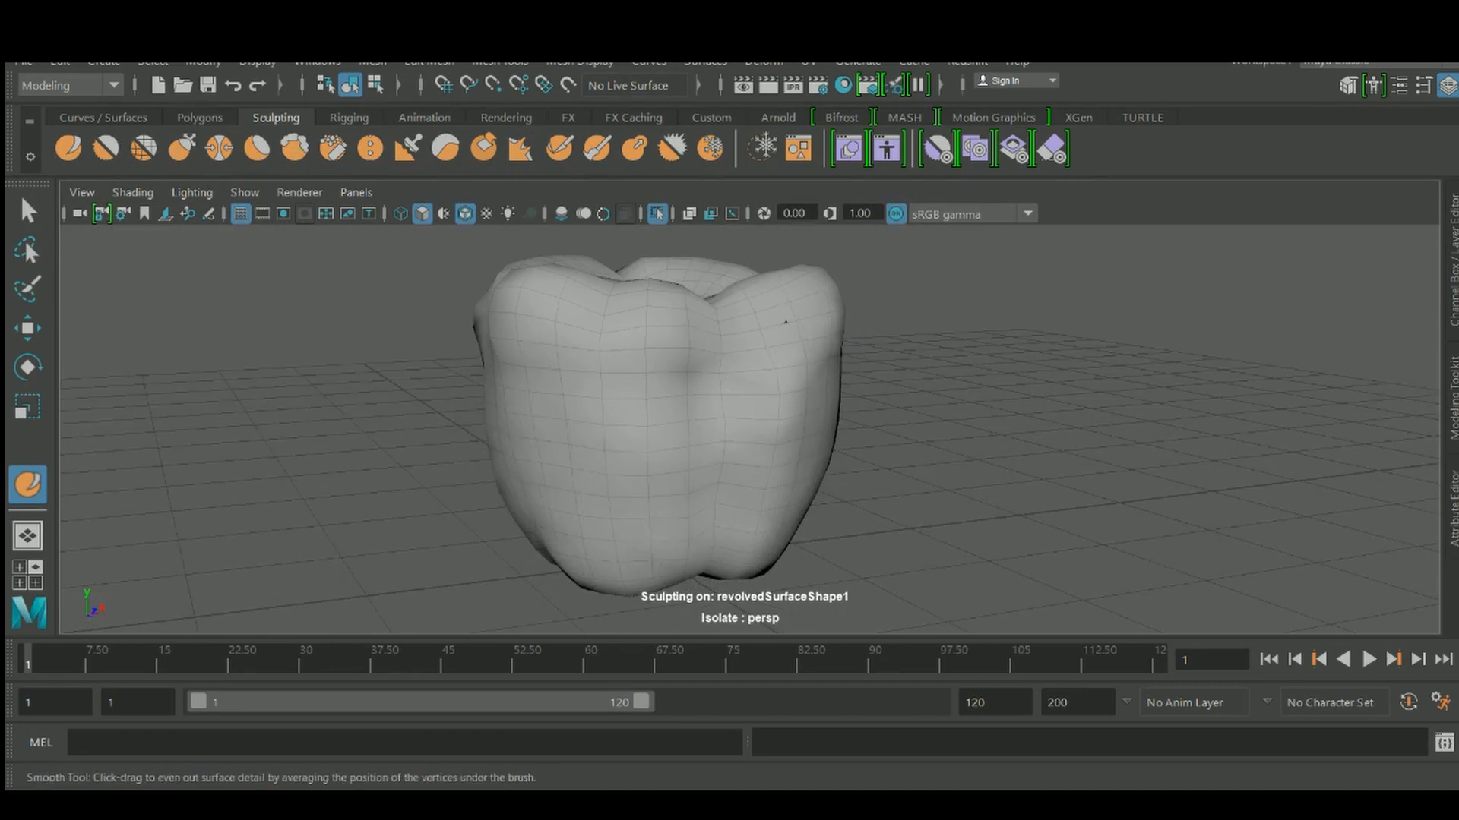
alt+drag(783, 426, 783, 478)
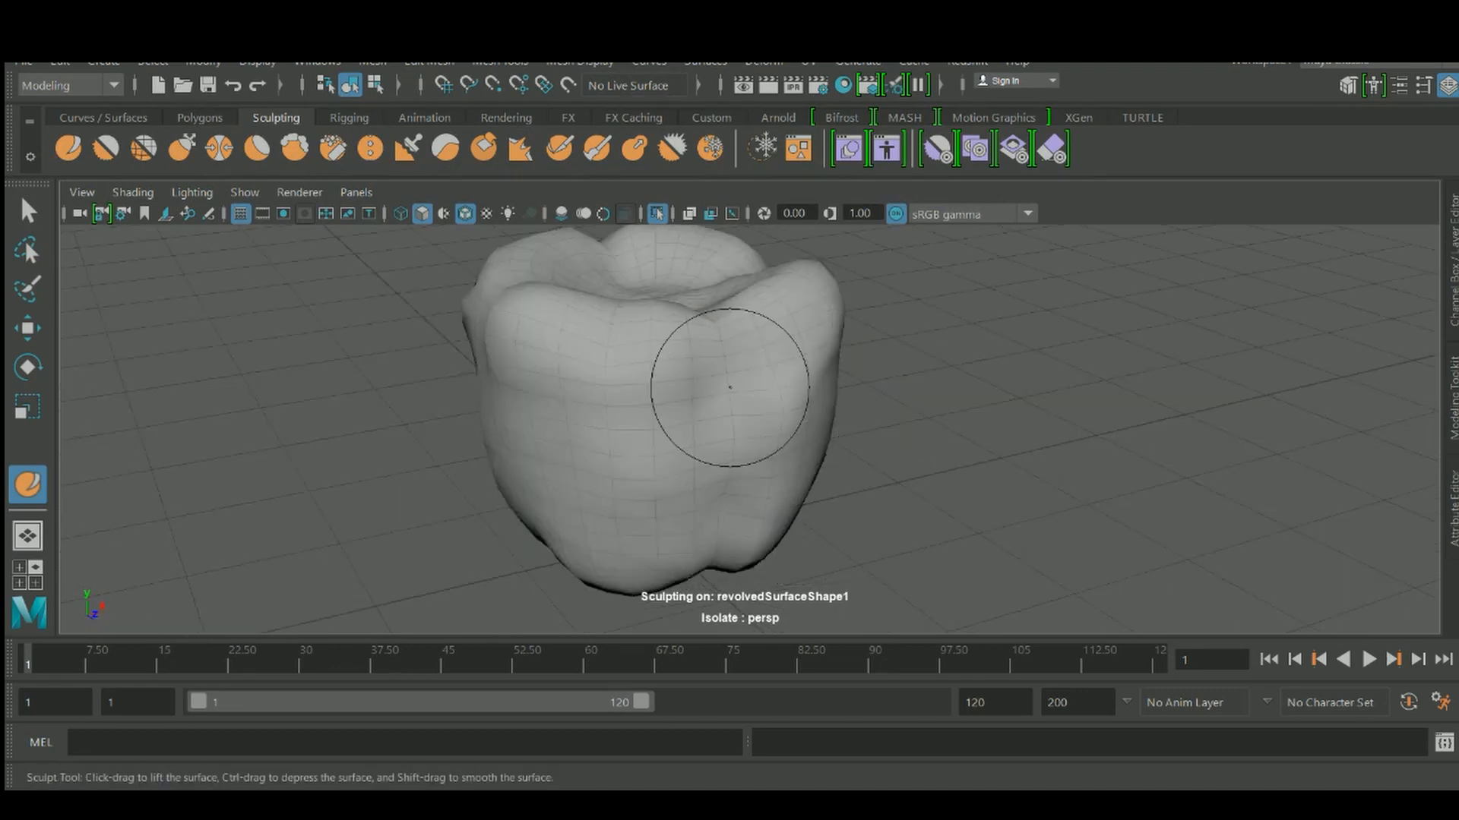
key(b)
drag(711, 366, 711, 344)
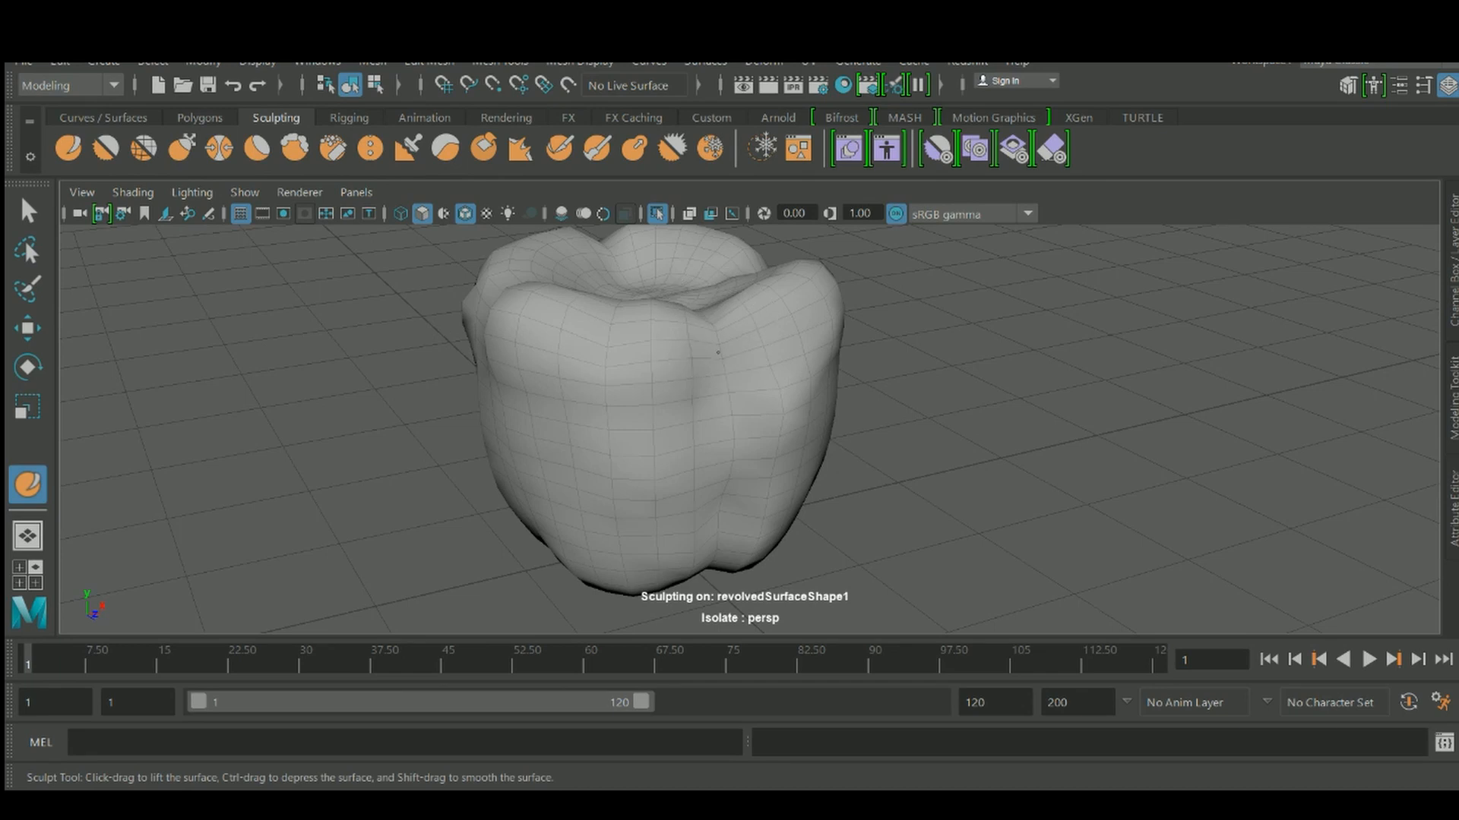
Examine the overall lobe shape from above and from the sides
alt+drag(728, 465, 634, 570)
scroll(759, 433, down, 2)
alt+middle_drag(759, 433, 764, 479)
alt+drag(840, 375, 790, 327)
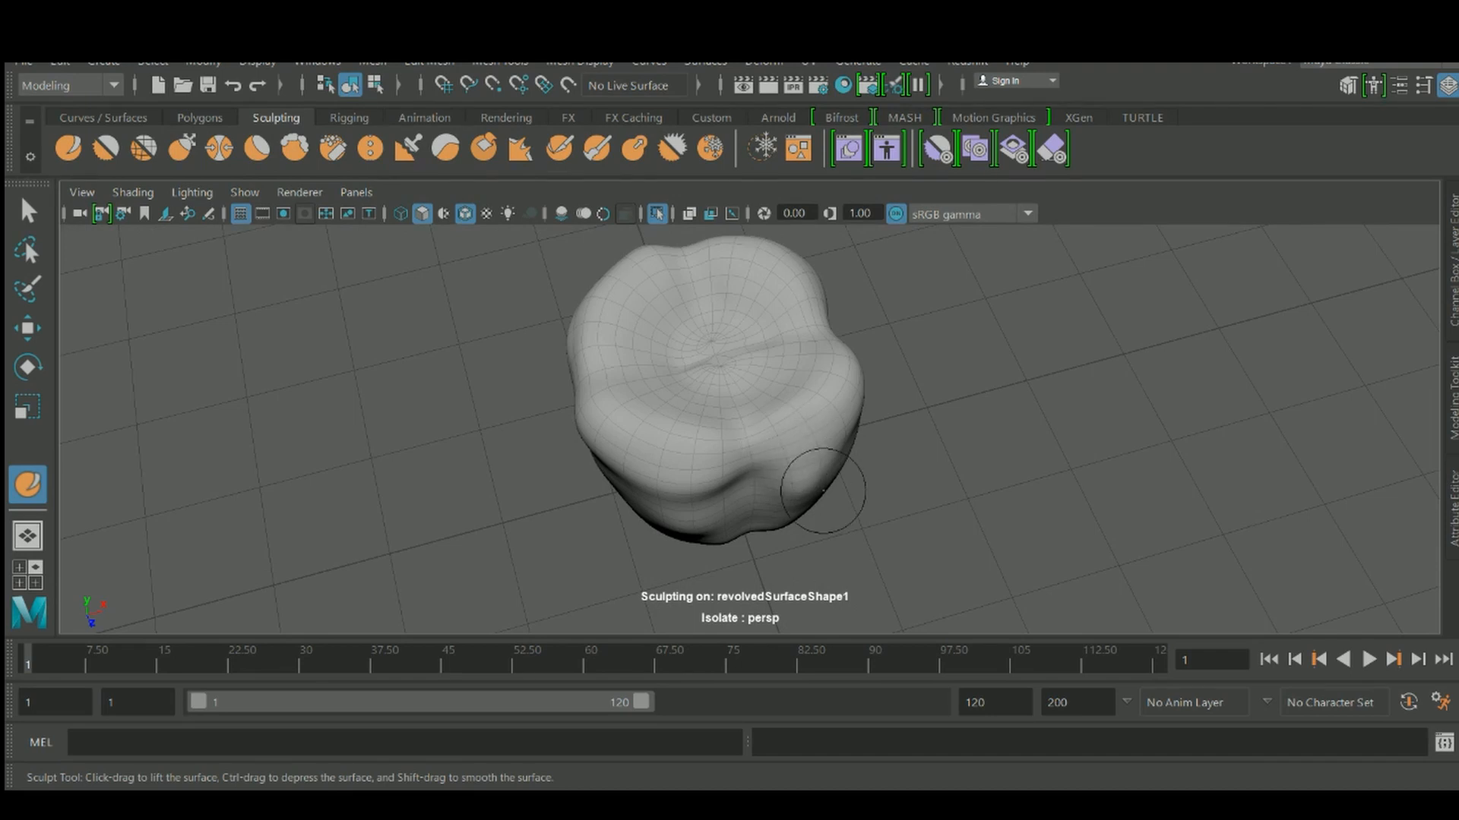
alt+drag(823, 490, 791, 531)
scroll(959, 410, up, 3)
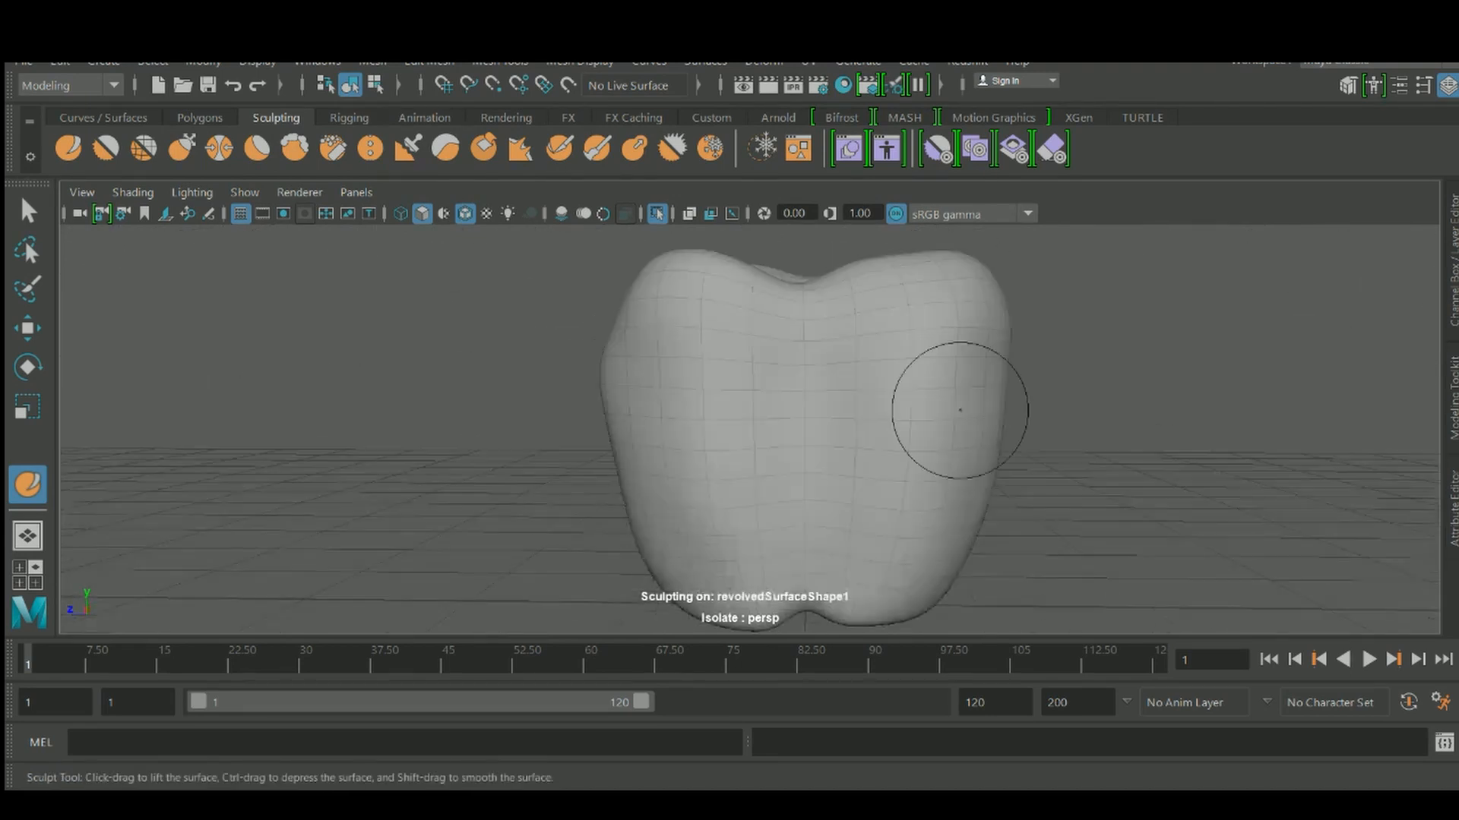
mouse_move(959, 410)
alt+mouse_down()
mouse_move(977, 440)
mouse_move(724, 393)
alt+mouse_up()
mouse_move(630, 380)
alt+mouse_down()
mouse_move(830, 335)
mouse_move(902, 481)
mouse_move(788, 423)
mouse_move(729, 456)
mouse_move(723, 342)
mouse_move(696, 365)
mouse_move(798, 368)
mouse_move(798, 430)
alt+mouse_up()
Leave sculpting, switch to face selection and select the ring of faces around the two poles at the centre of the top hollow
key(q)
right_drag(833, 227, 942, 178)
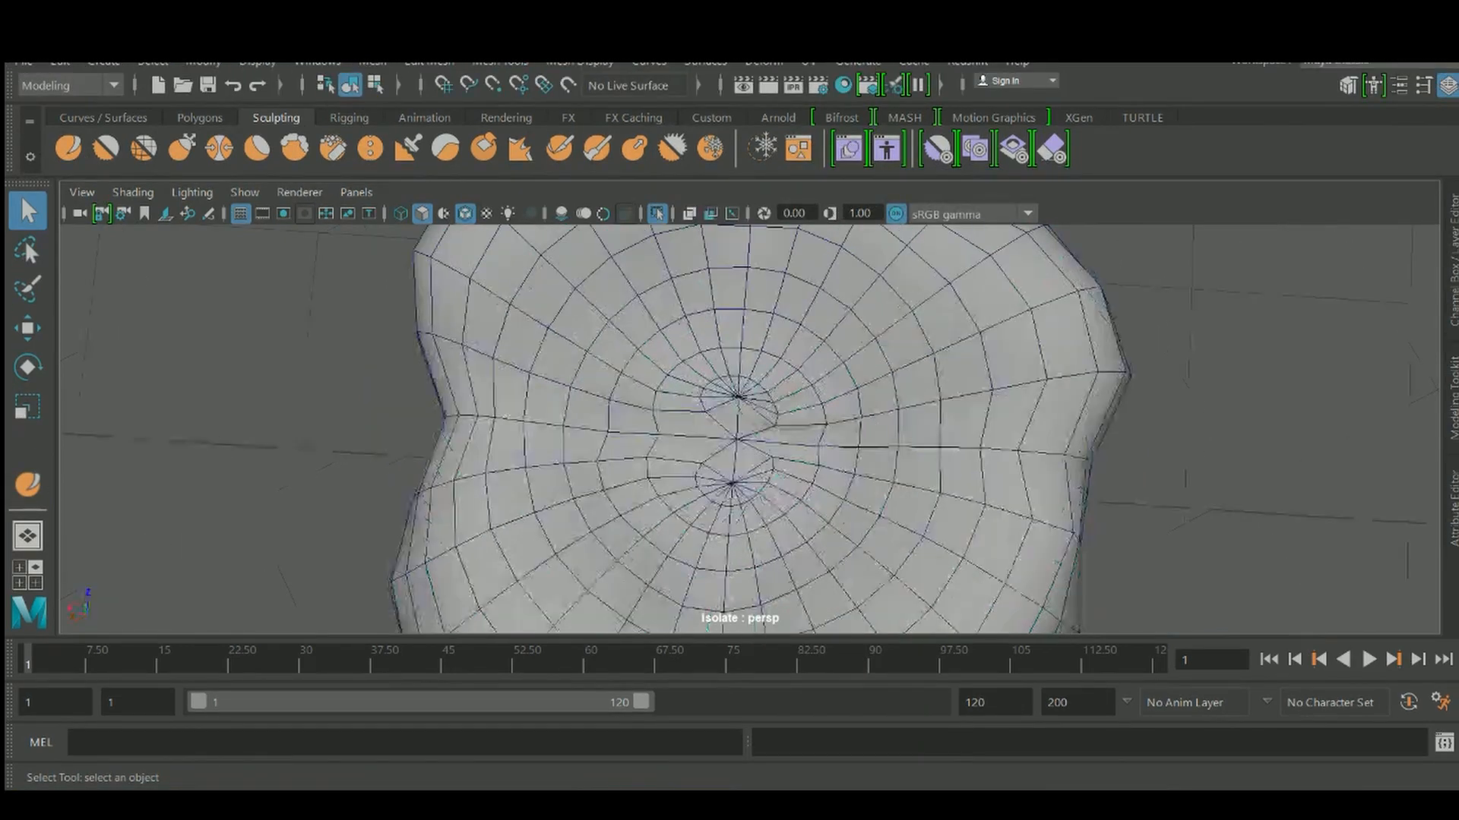
alt+drag(748, 426, 721, 340)
alt+middle_drag(748, 403, 732, 430)
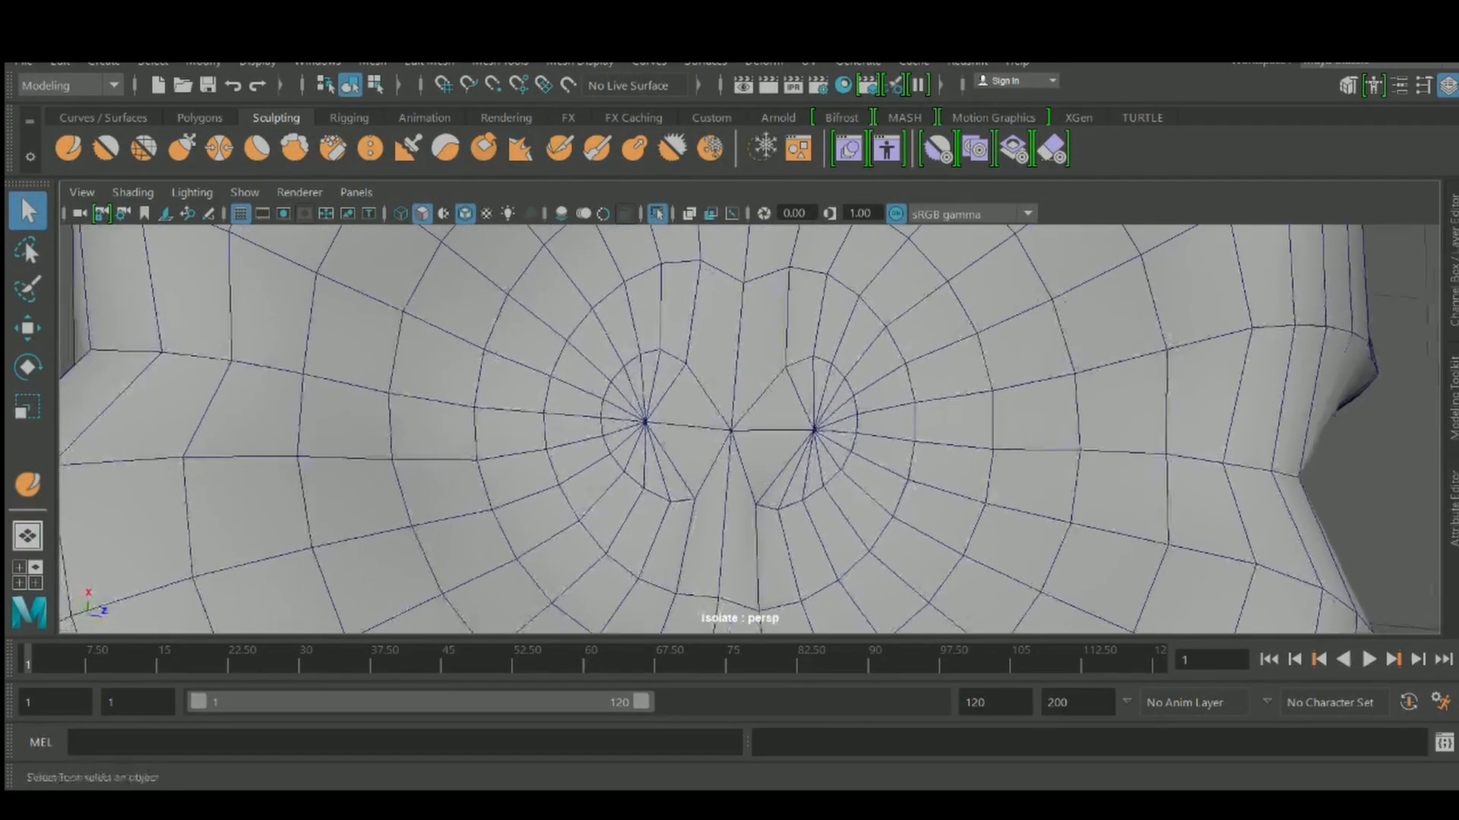
alt+drag(732, 430, 753, 430)
right_drag(752, 430, 813, 256)
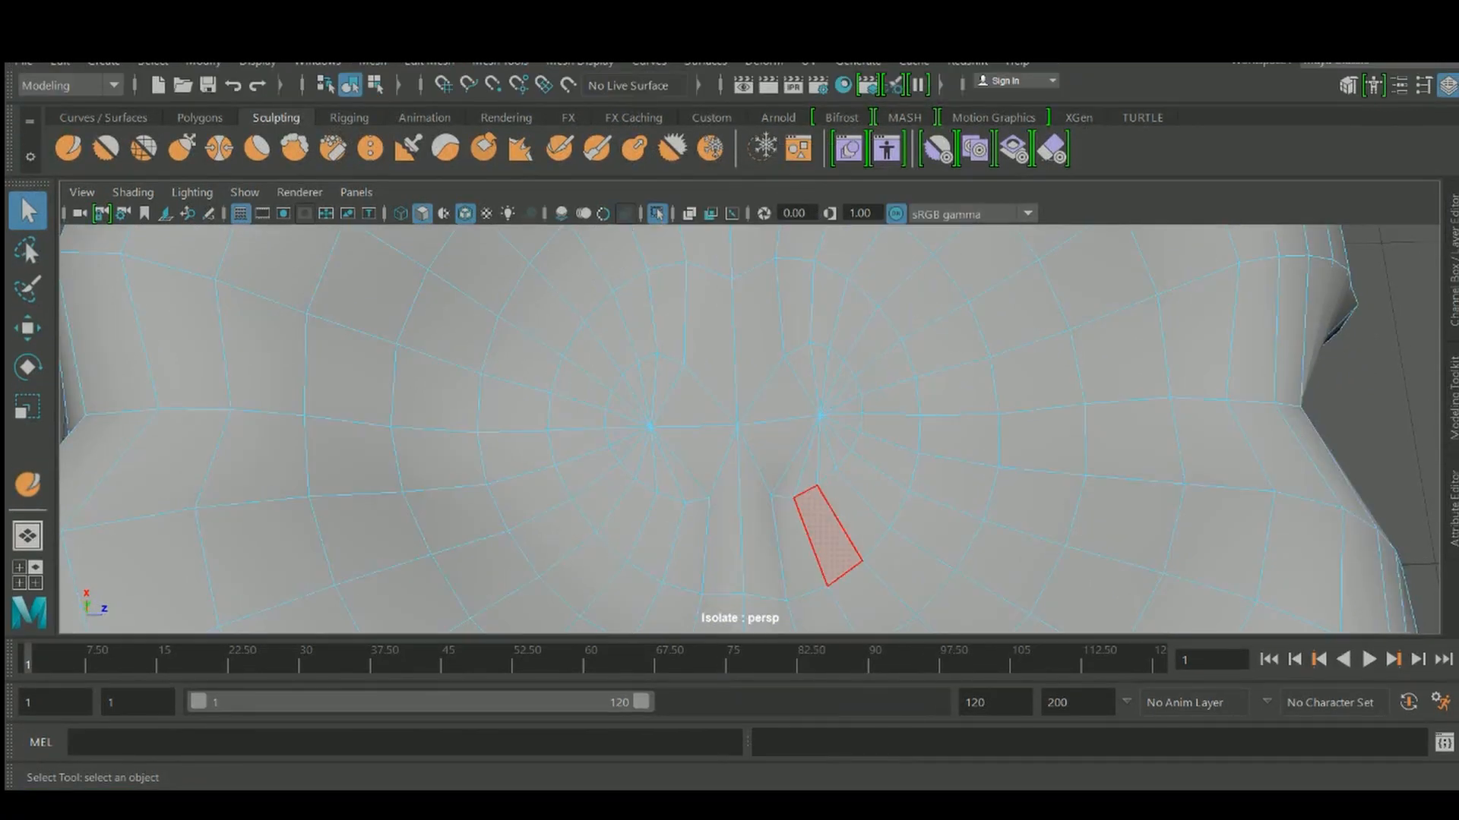
double_click(828, 535)
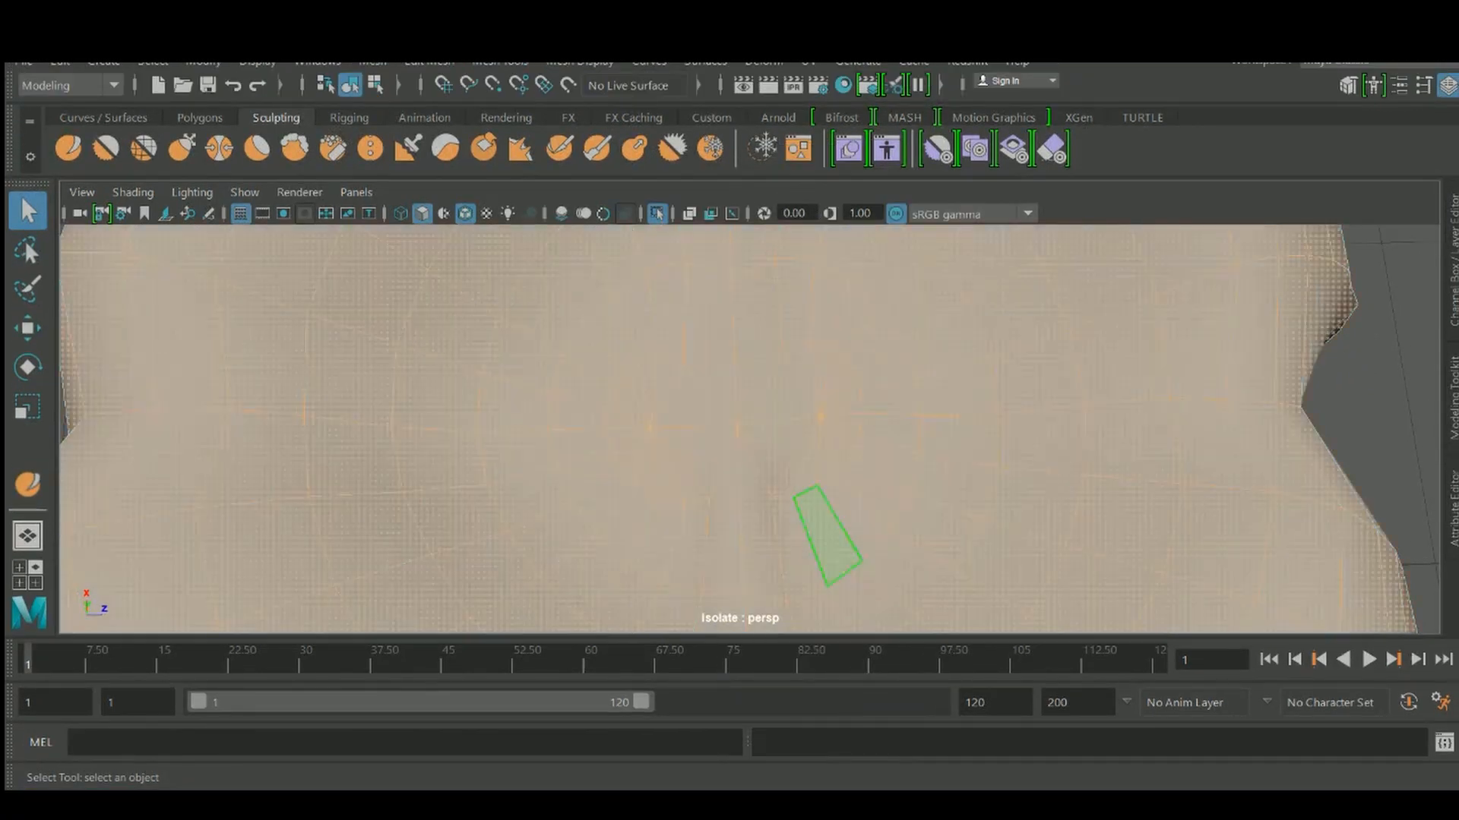
double_click(830, 536)
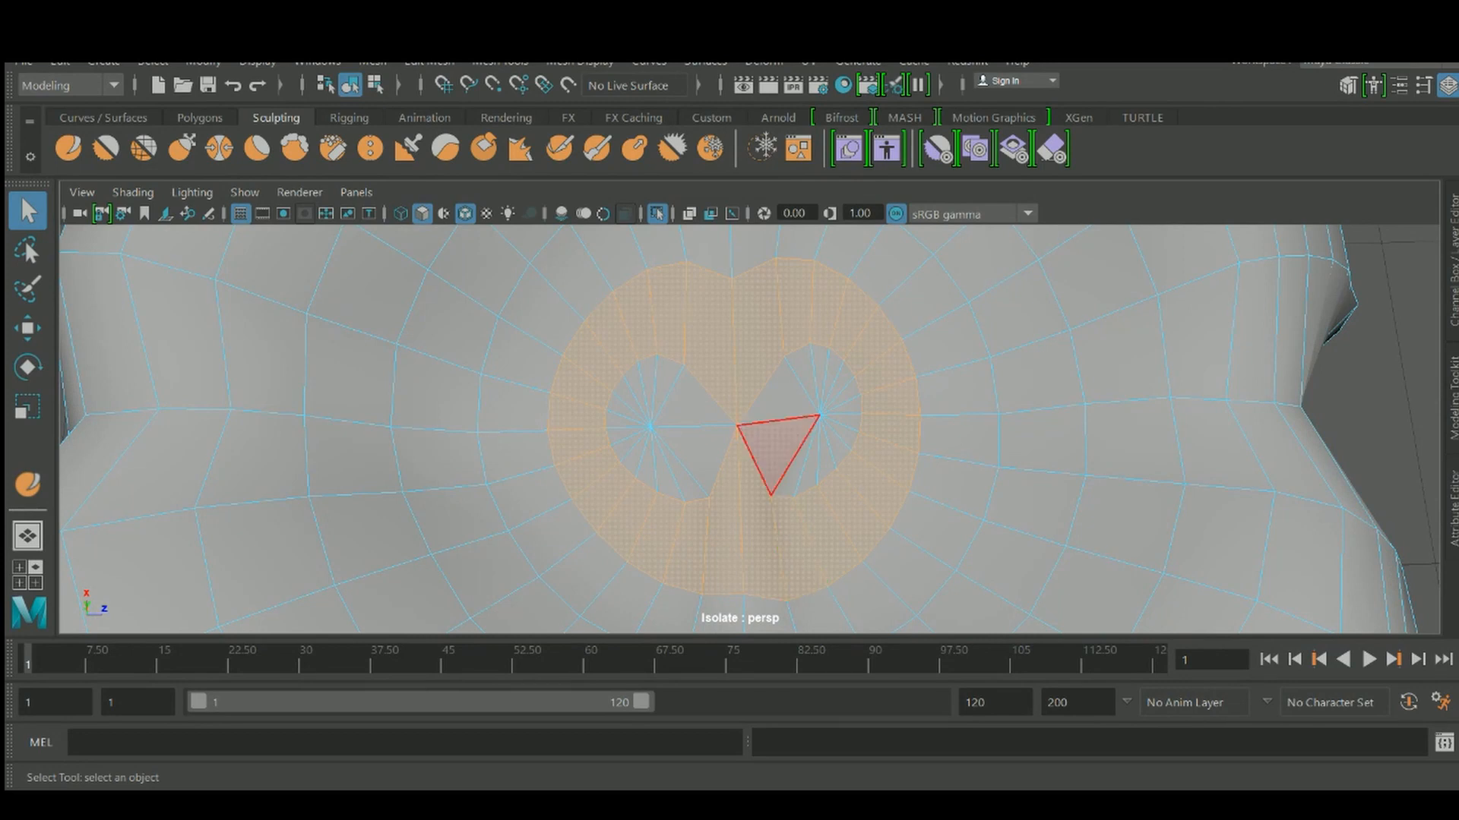
Grow and shrink the face selection to include all faces enclosed by the ring
alt+drag(699, 449, 705, 416)
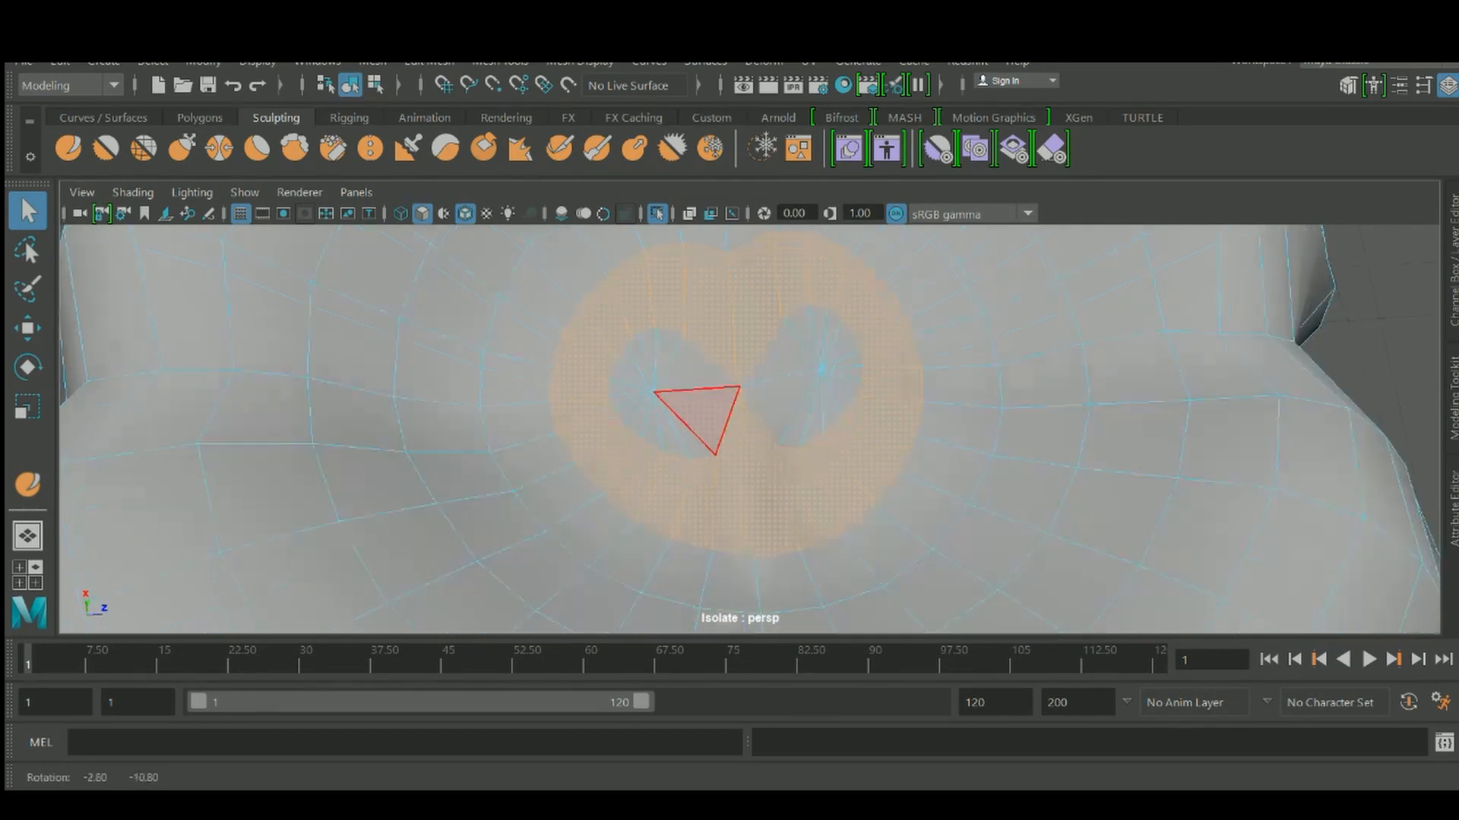
key(shift+period)
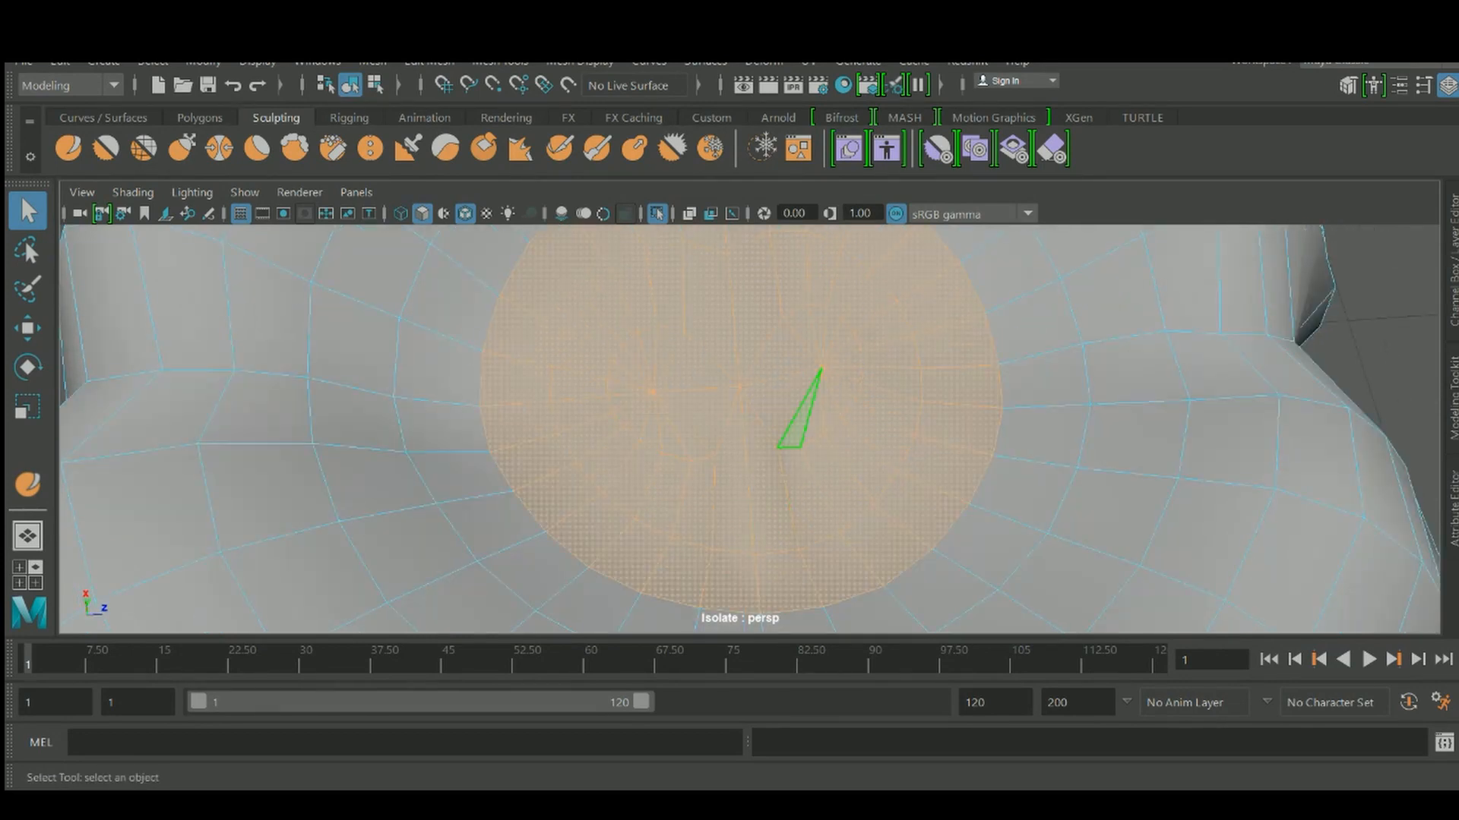
key(shift+comma)
mouse_move(812, 429)
alt+mouse_down()
mouse_move(836, 478)
mouse_move(822, 430)
alt+mouse_up()
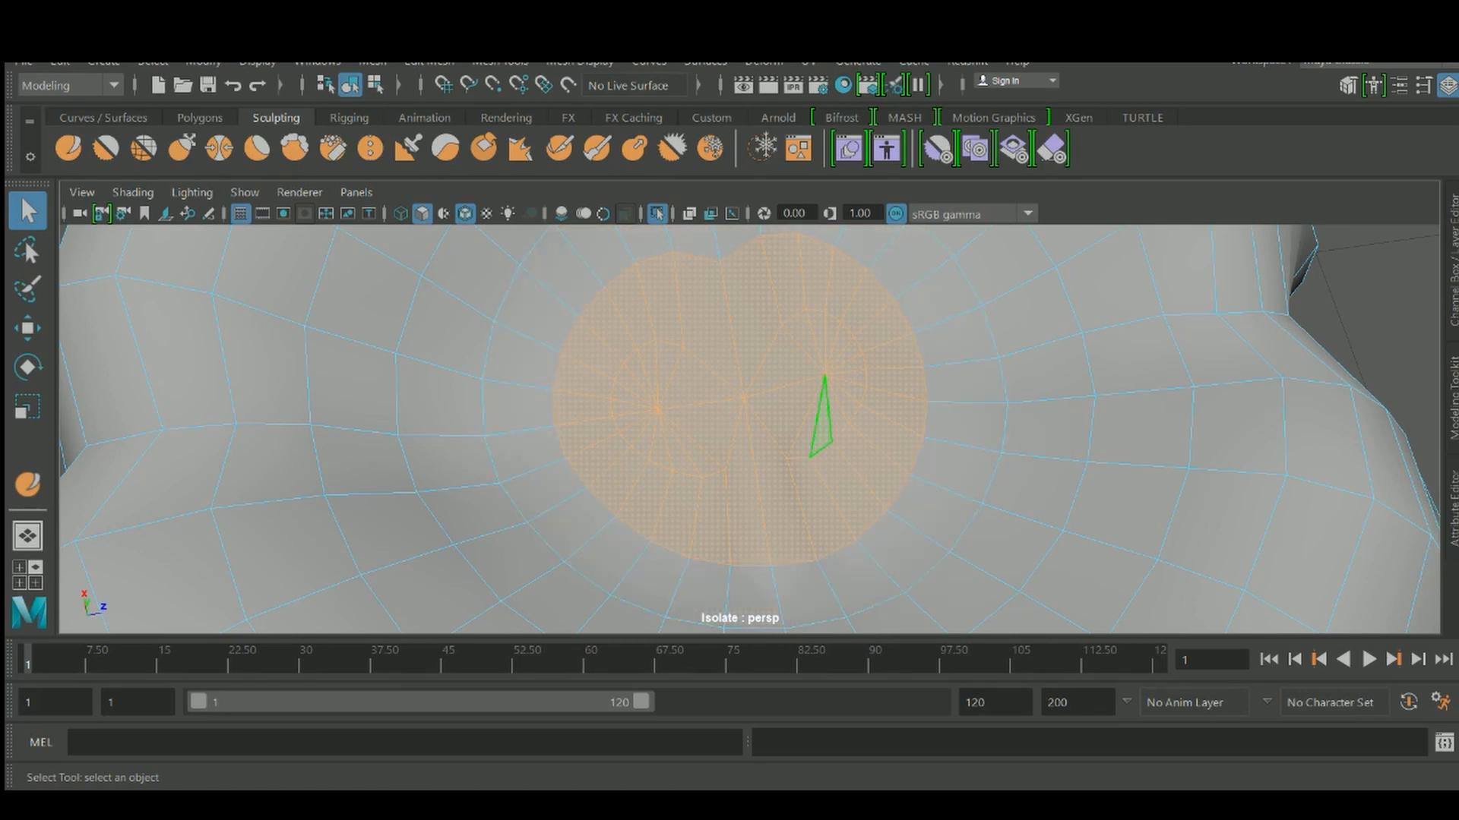
Delete the selected circle of faces at the centre of the pepper's top hollow
alt+drag(950, 466, 964, 436)
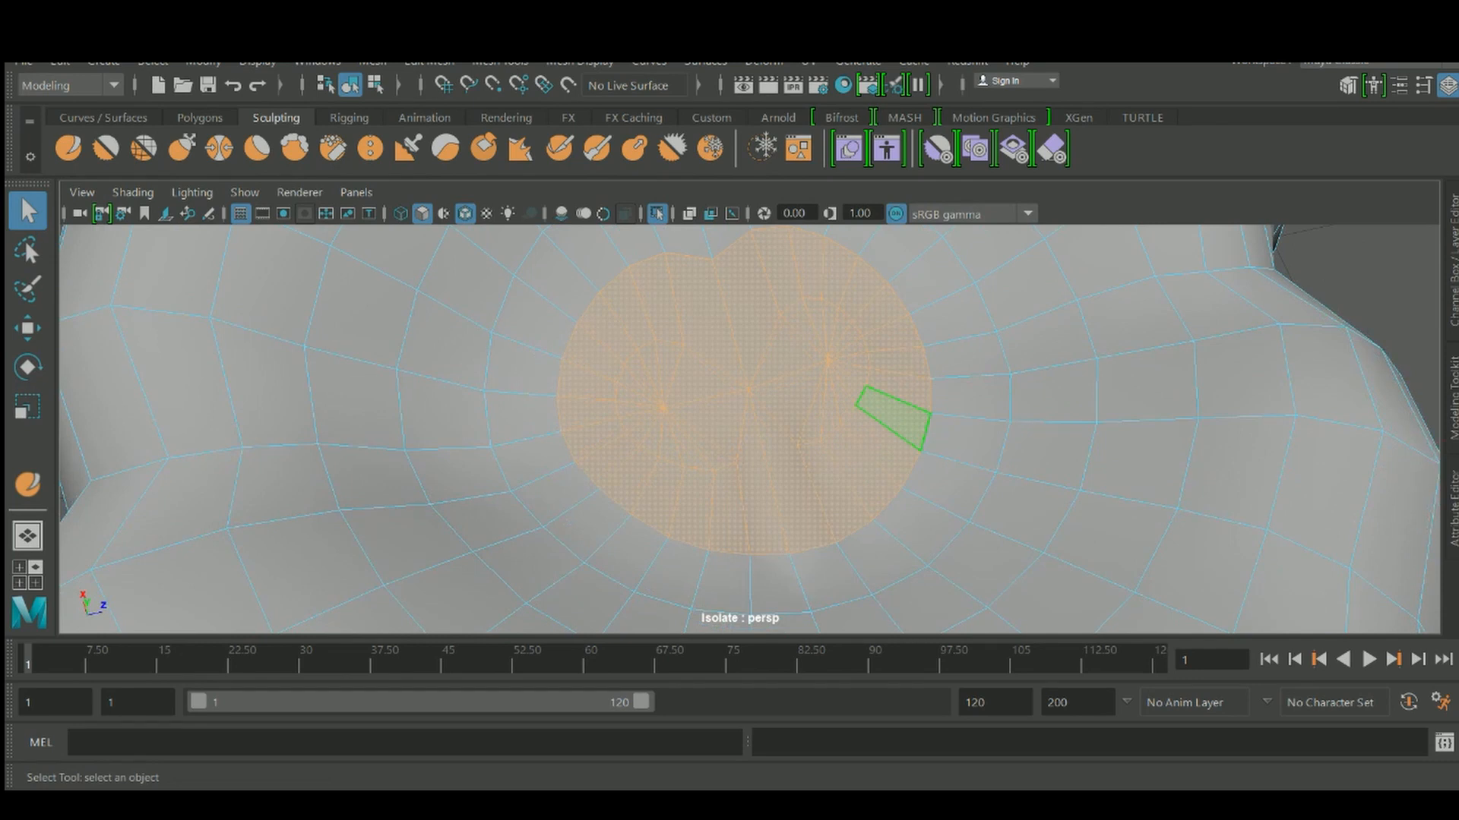
key(Delete)
mouse_move(873, 479)
alt+mouse_down()
mouse_move(863, 525)
mouse_move(886, 459)
mouse_move(866, 468)
alt+mouse_up()
right_drag(926, 216, 1031, 180)
shift+right_drag(980, 305, 979, 367)
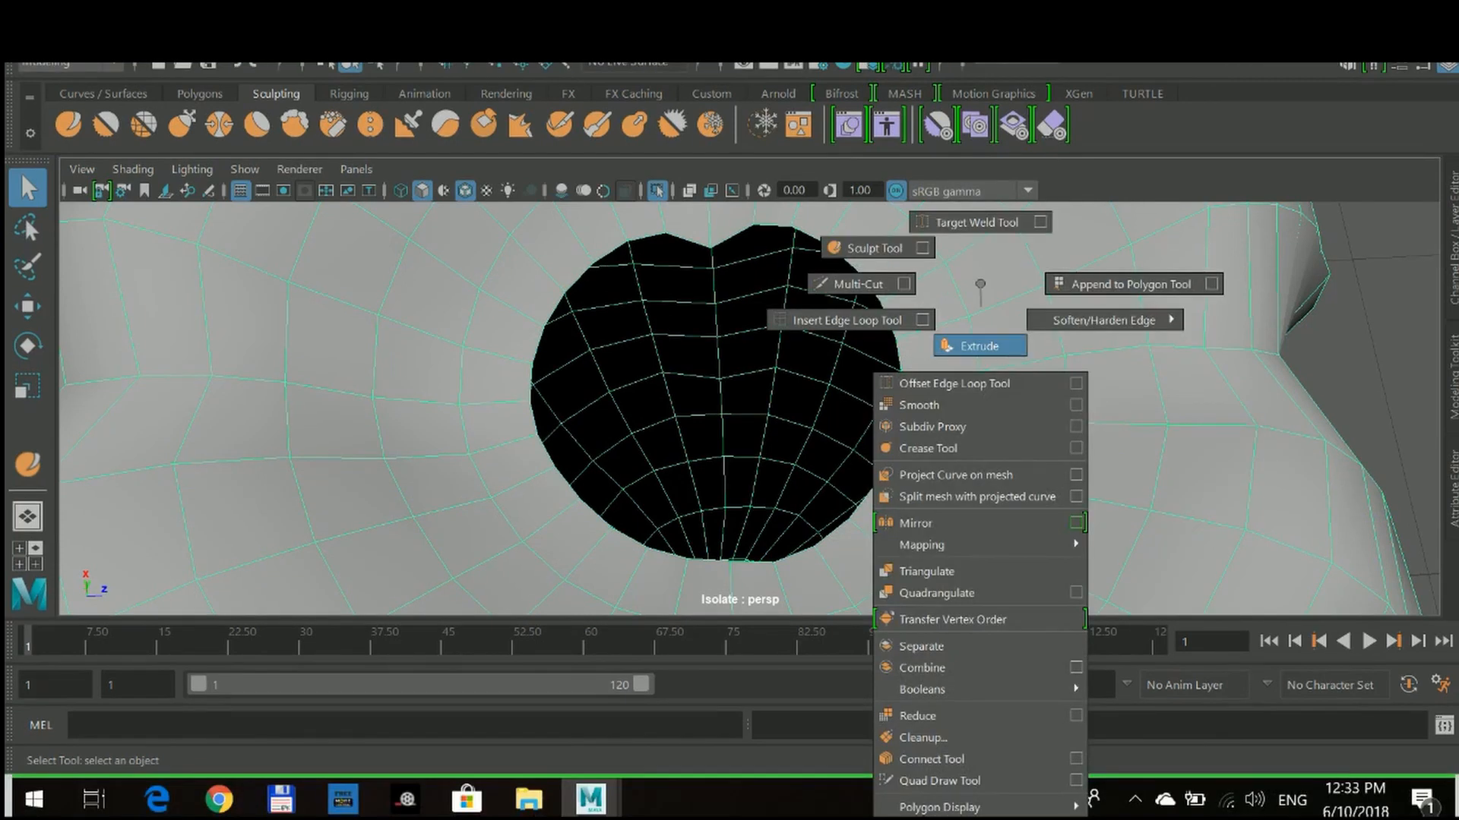
shift+right_drag(980, 305, 1048, 284)
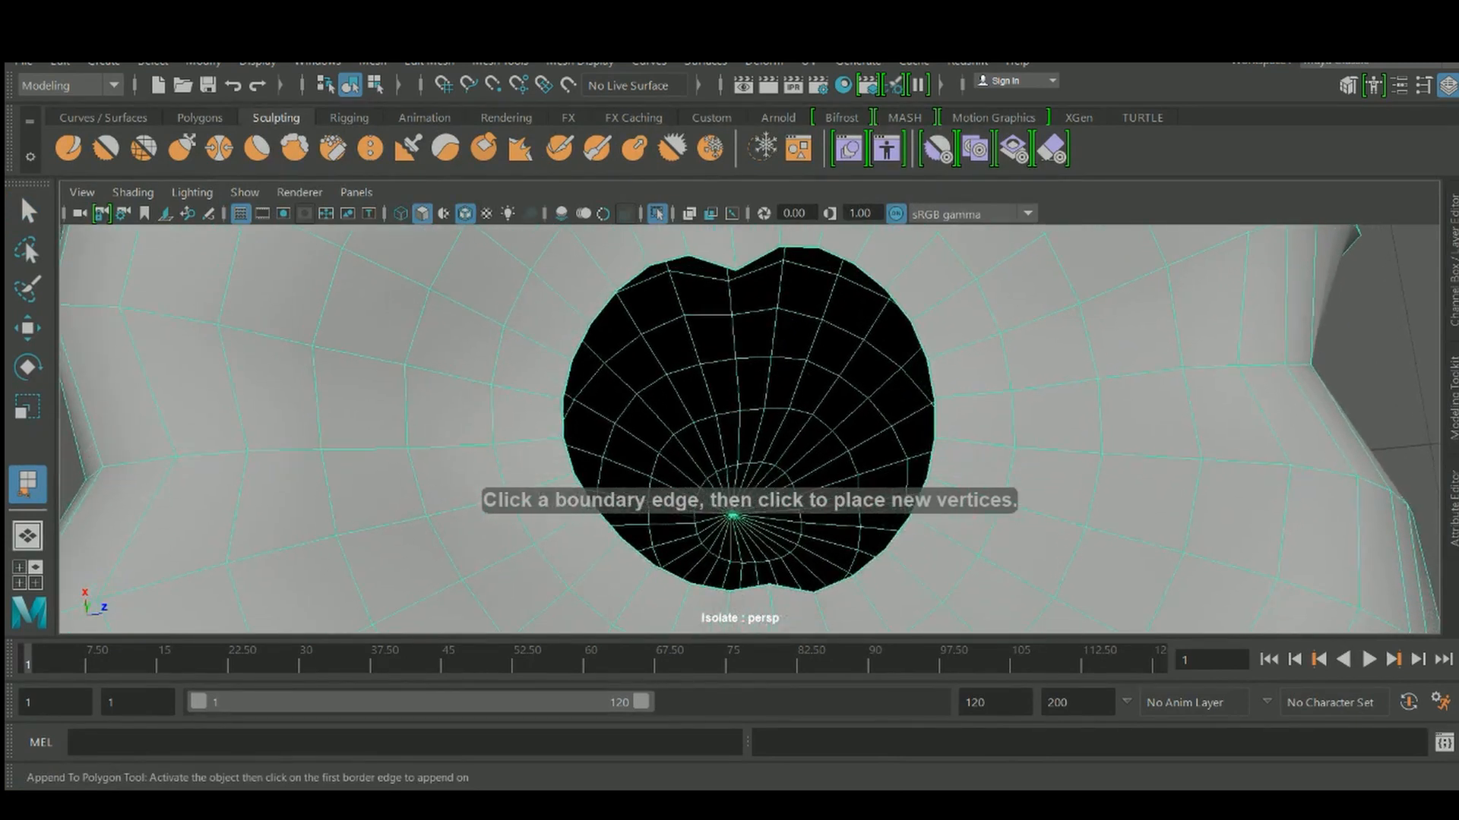
right_drag(955, 217, 1022, 168)
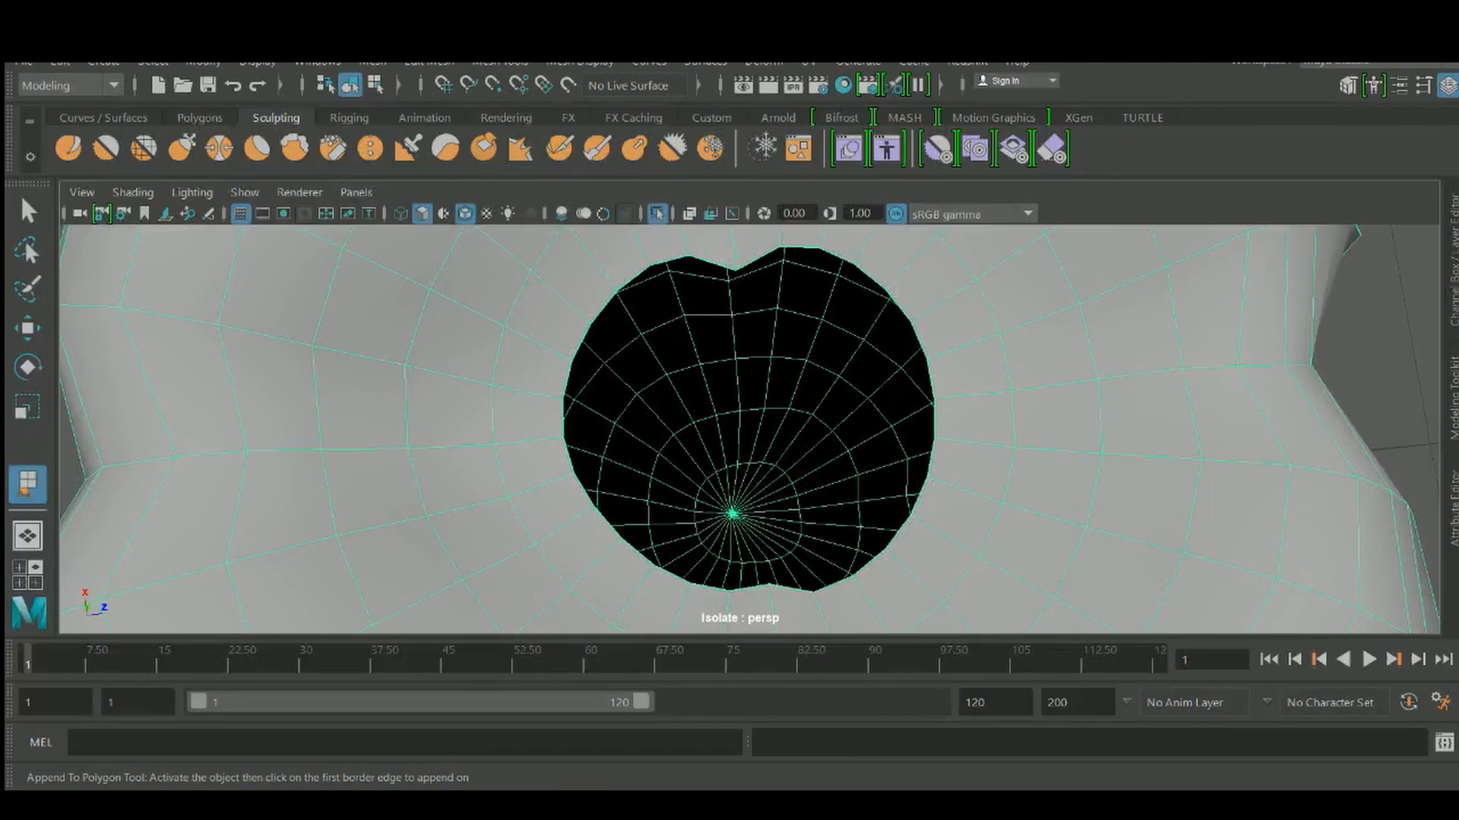
key(q)
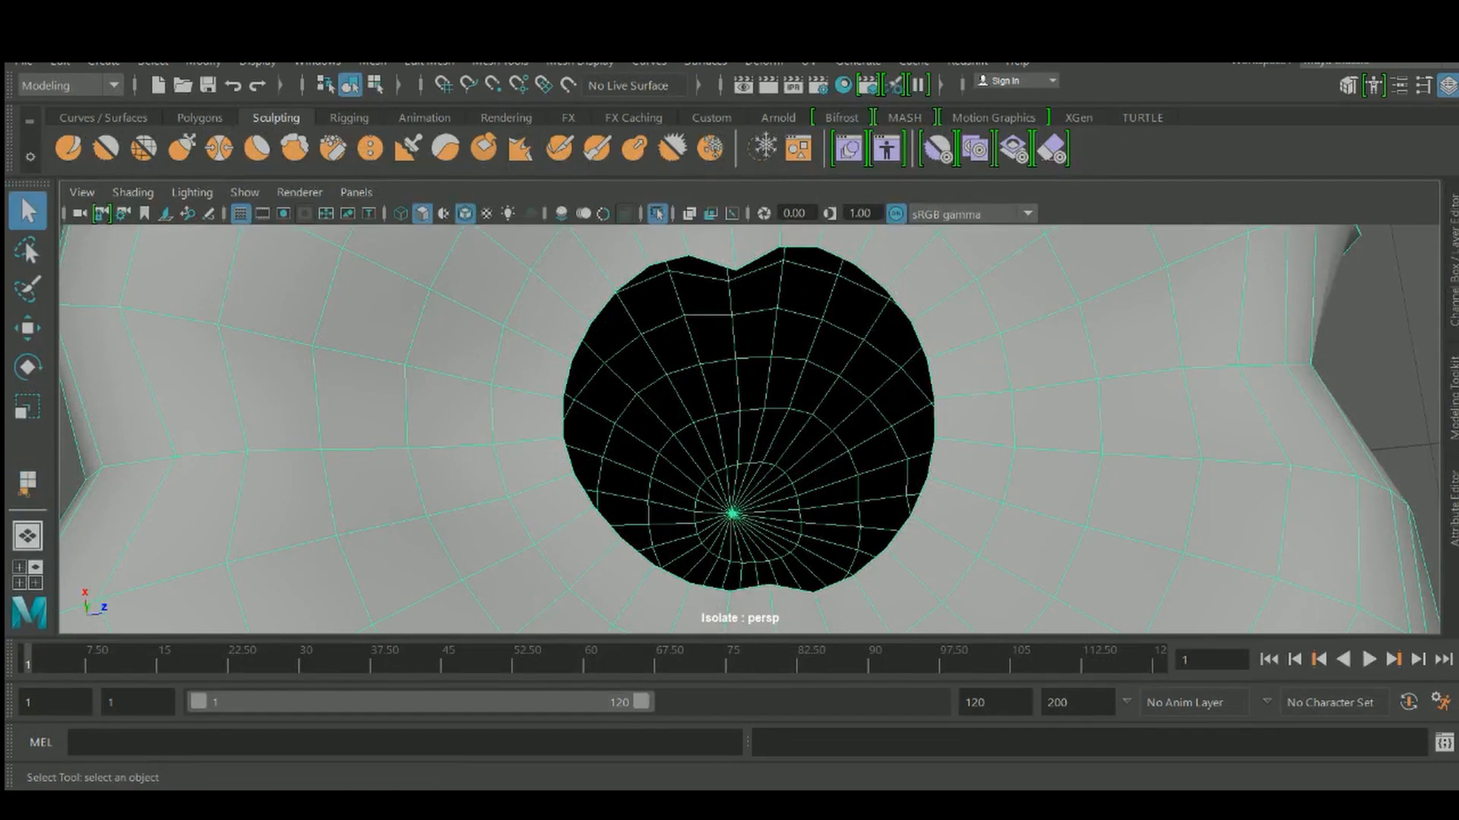
Extrude the border edges of the hole in the top hollow inward with an offset of 0.09
right_drag(938, 248, 946, 173)
alt+drag(748, 426, 786, 395)
key(ctrl+e)
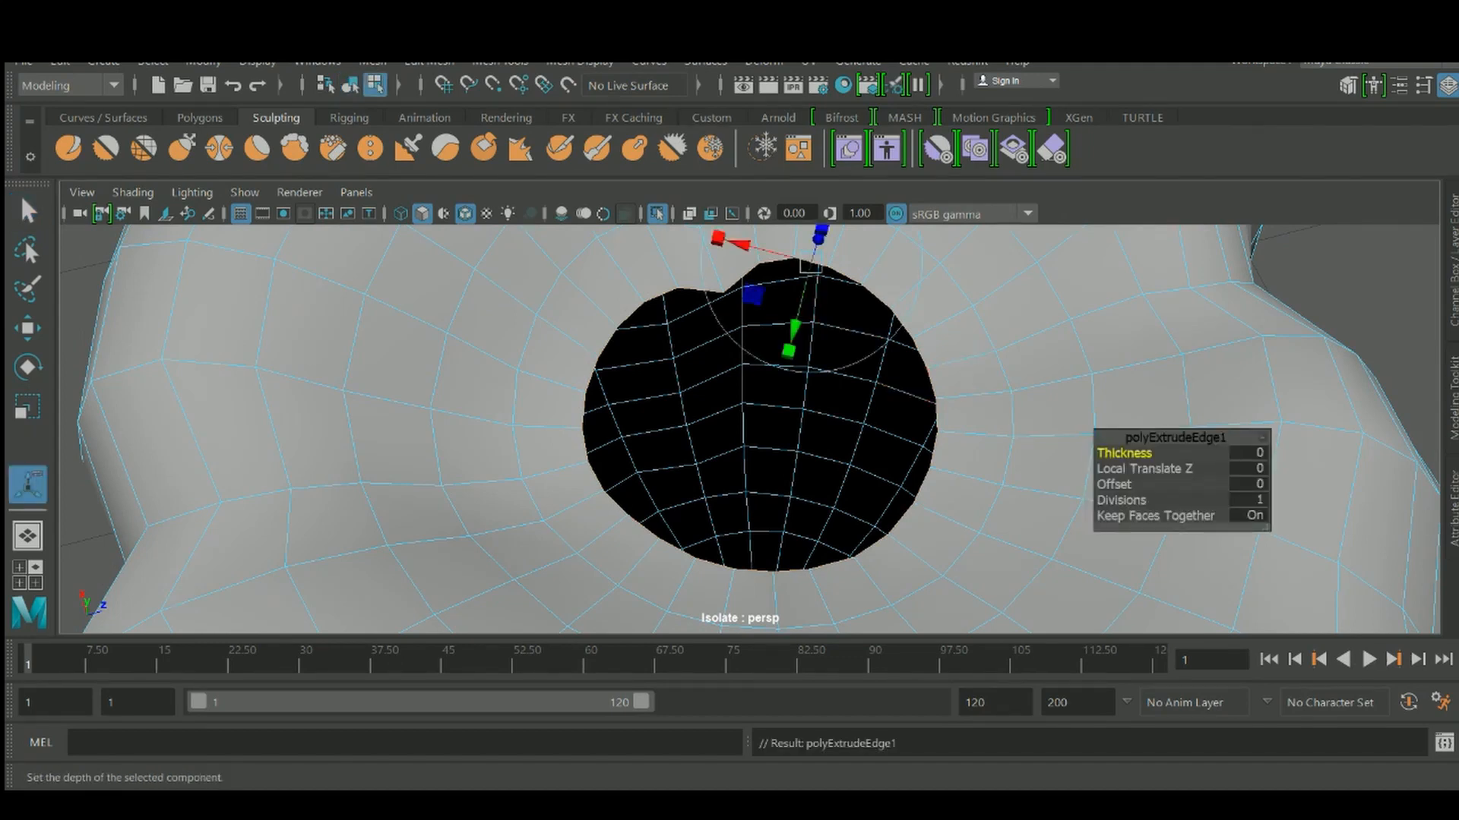
click(1114, 484)
middle_drag(1113, 484, 1200, 452)
key(ctrl+z)
click(1123, 453)
key(ctrl+z)
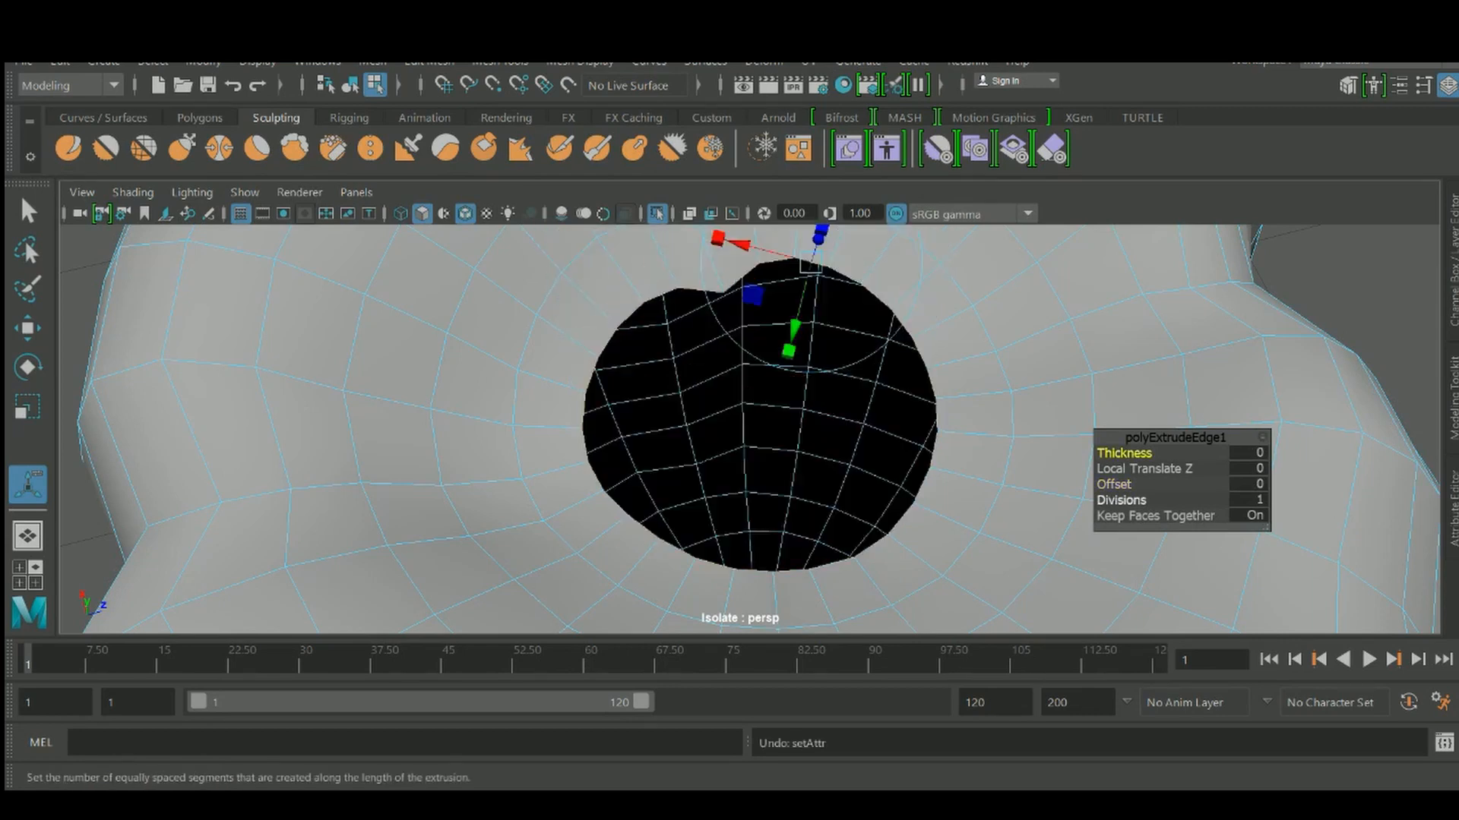
click(1114, 484)
middle_drag(1114, 484, 1147, 484)
key(ctrl+z)
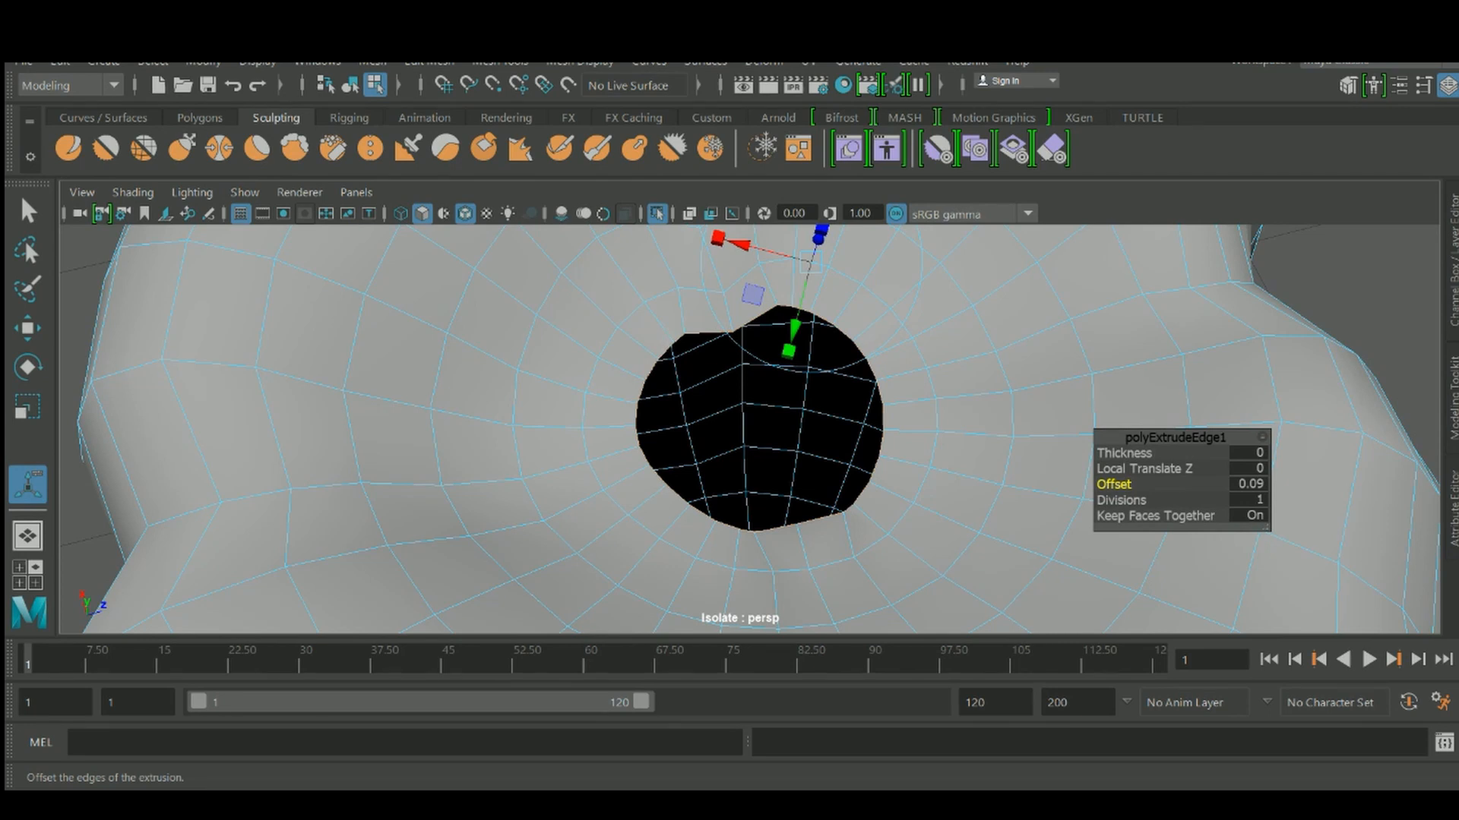
Extrude the hole's inner border edges once more with an offset of 0.07
alt+drag(752, 422, 686, 438)
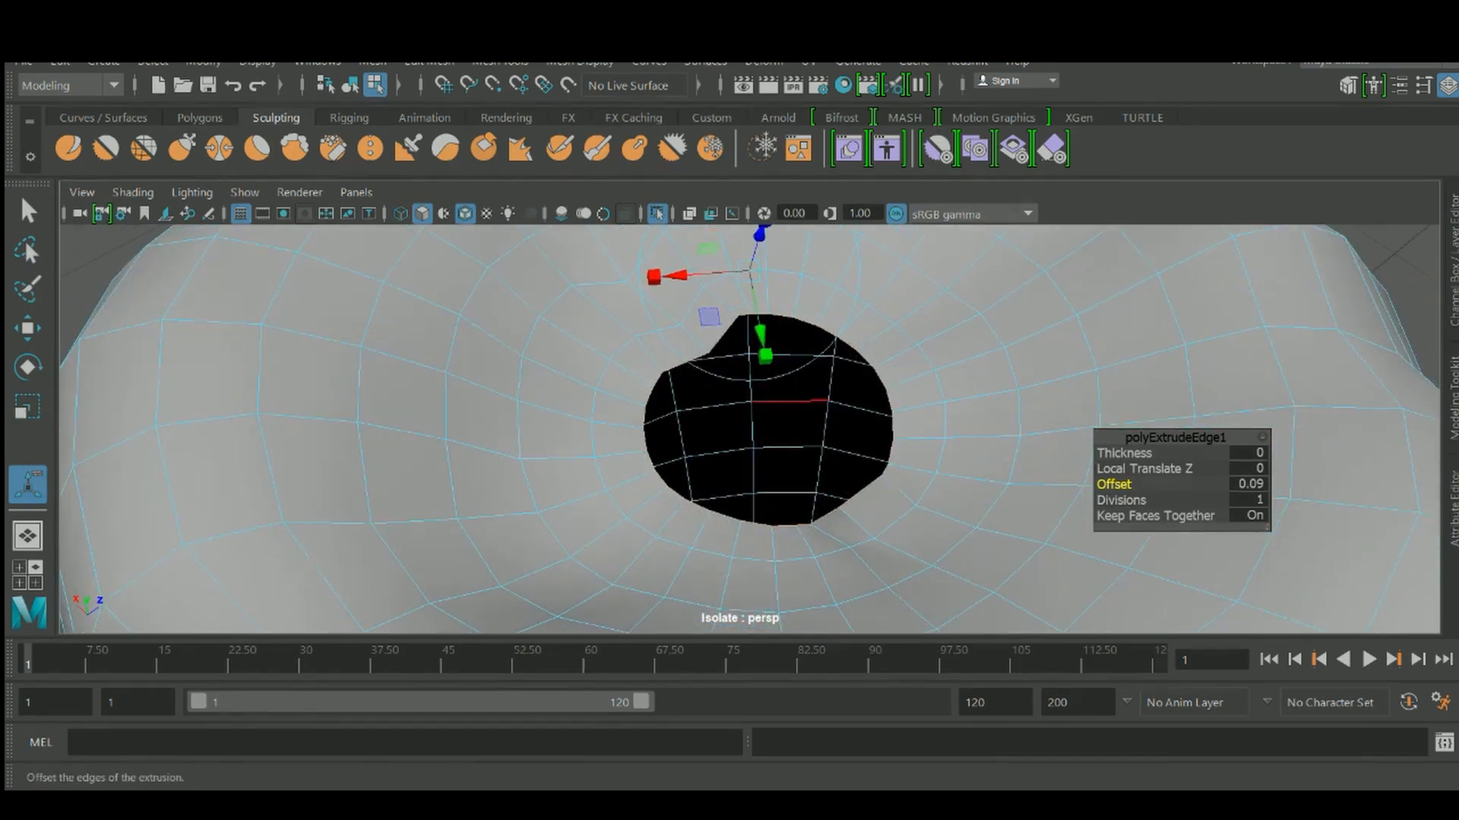
key(ctrl+e)
click(1114, 484)
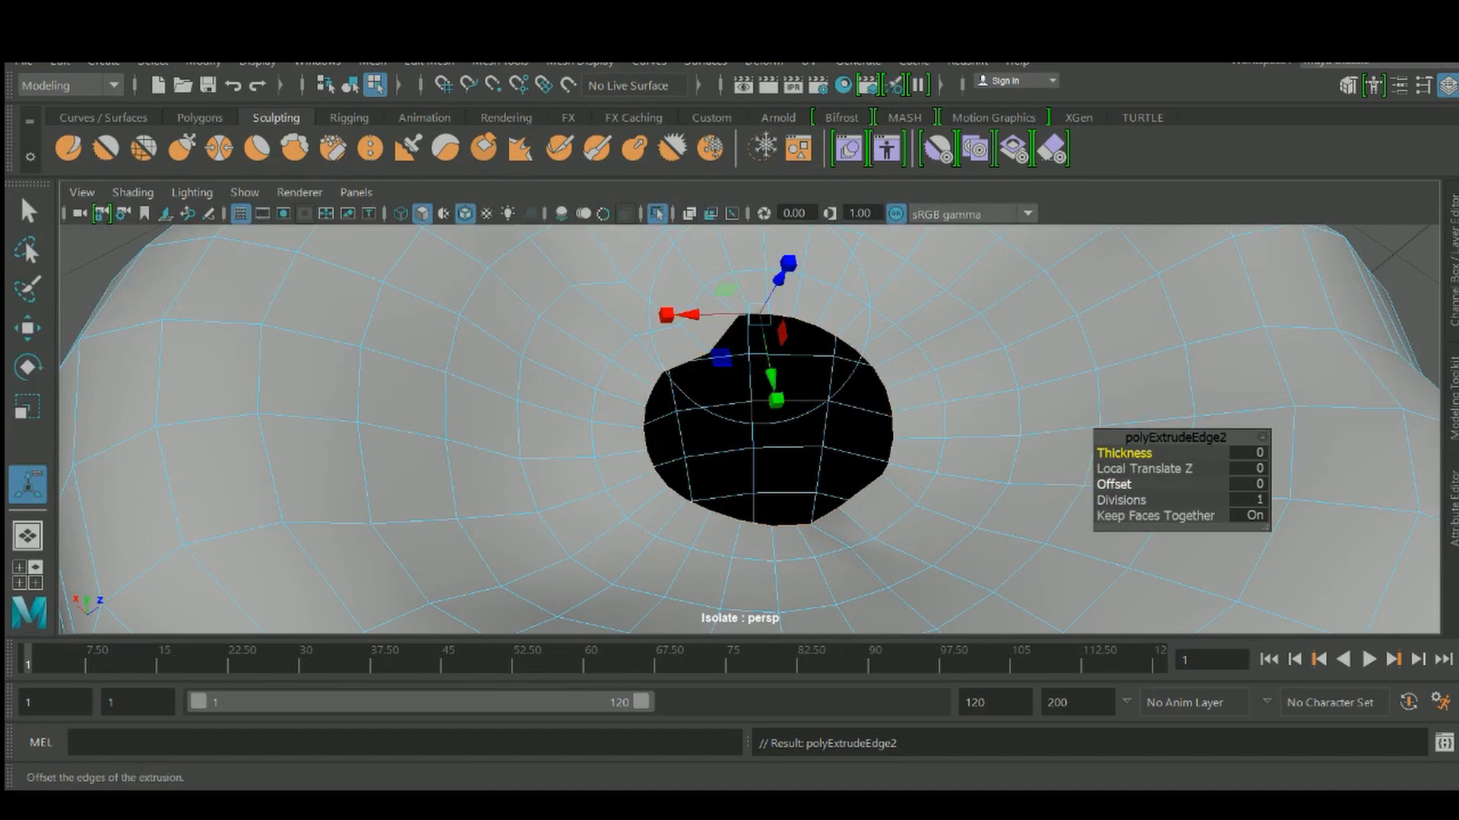
middle_drag(1114, 484, 1147, 484)
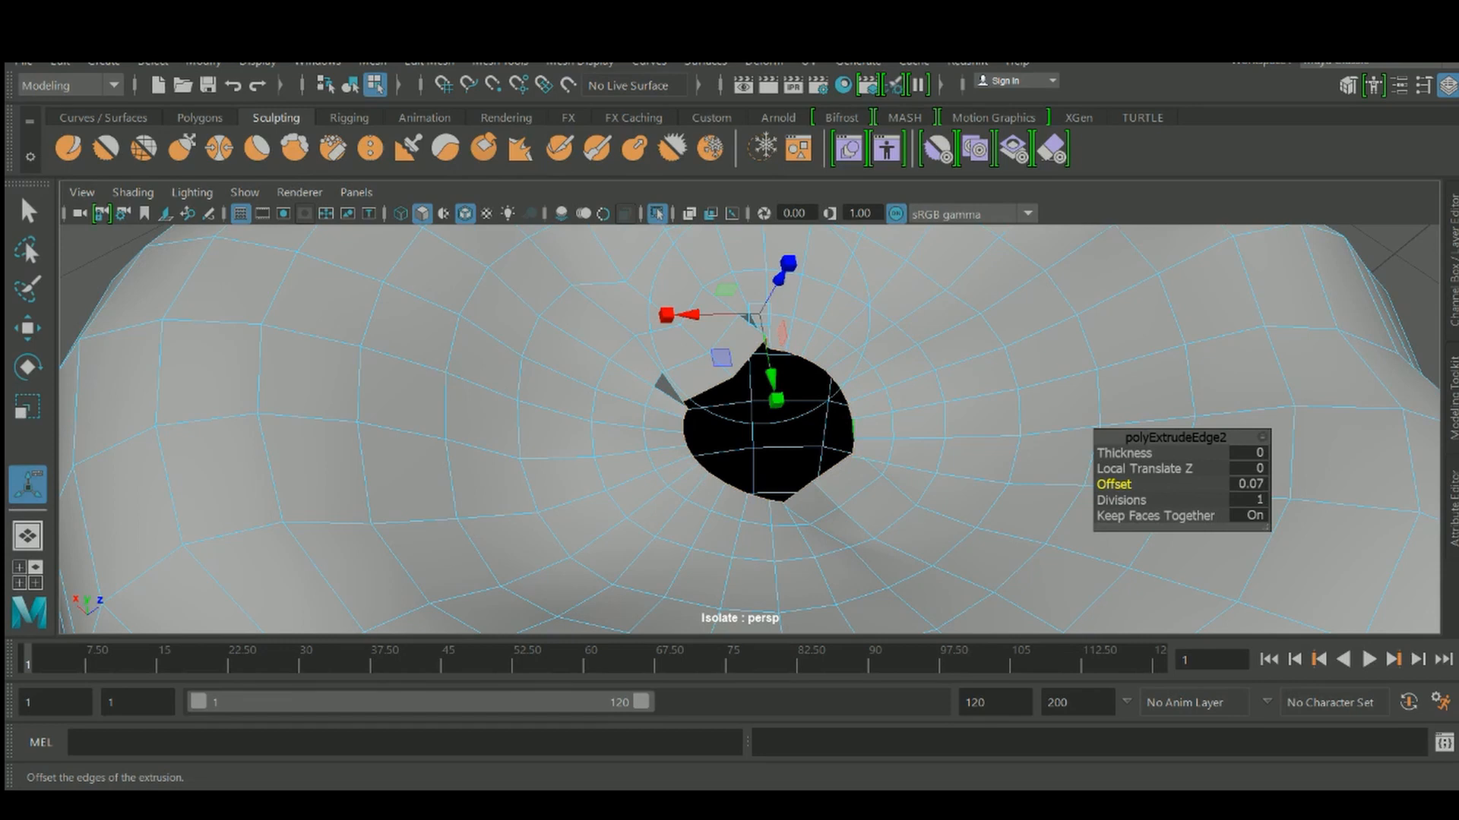
Merge the remaining hole border to its centre and return to object selection
shift+right_drag(855, 452, 909, 243)
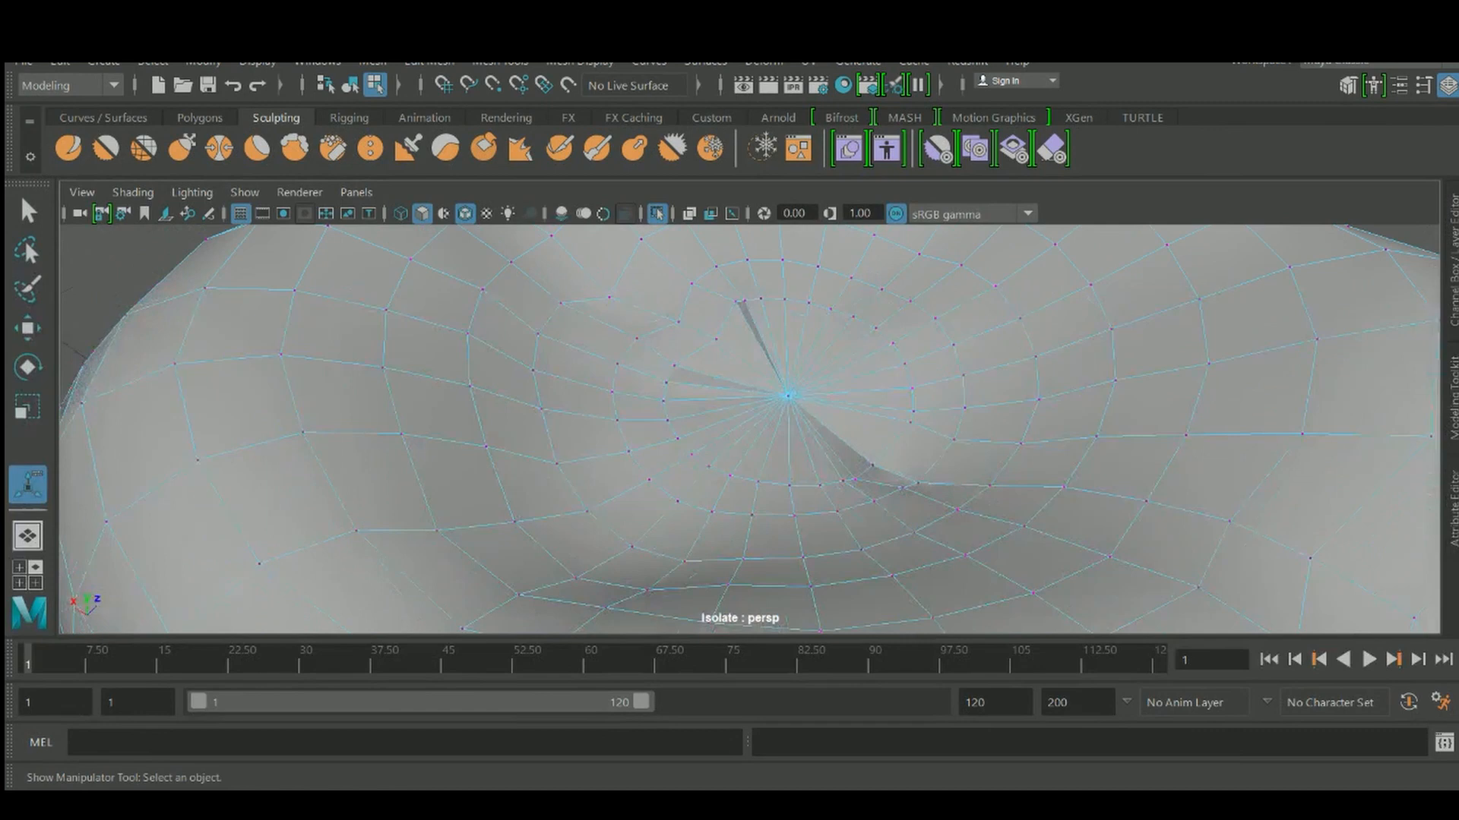
right_click(824, 316)
right_drag(817, 221, 926, 155)
key(f)
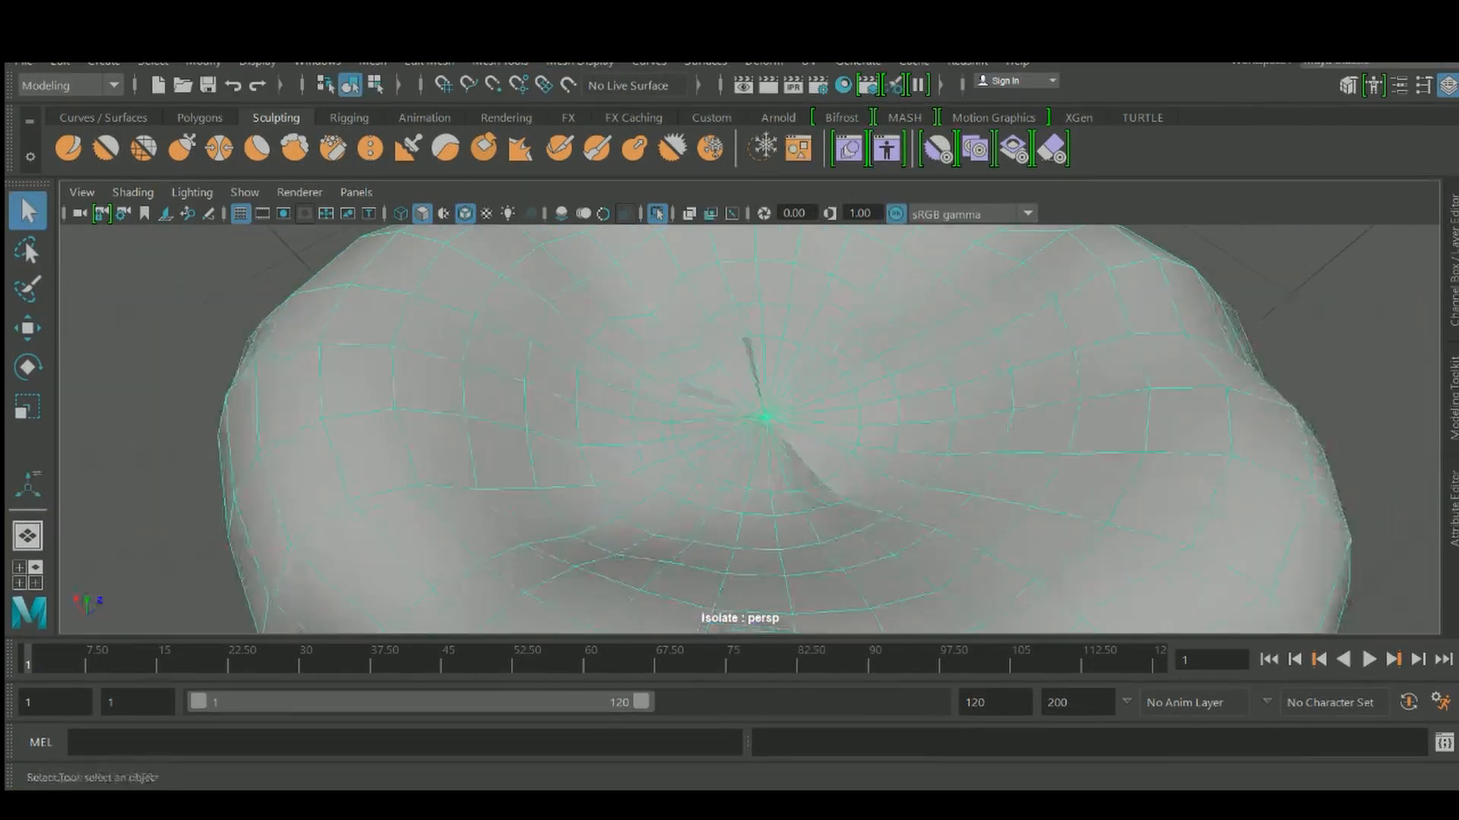
Smooth the creases around the new centre point with the Sculpt tool, leave sculpting and deselect the pepper
mouse_move(760, 425)
alt+mouse_down()
mouse_move(760, 471)
mouse_move(790, 516)
mouse_move(744, 425)
alt+mouse_up()
click(69, 148)
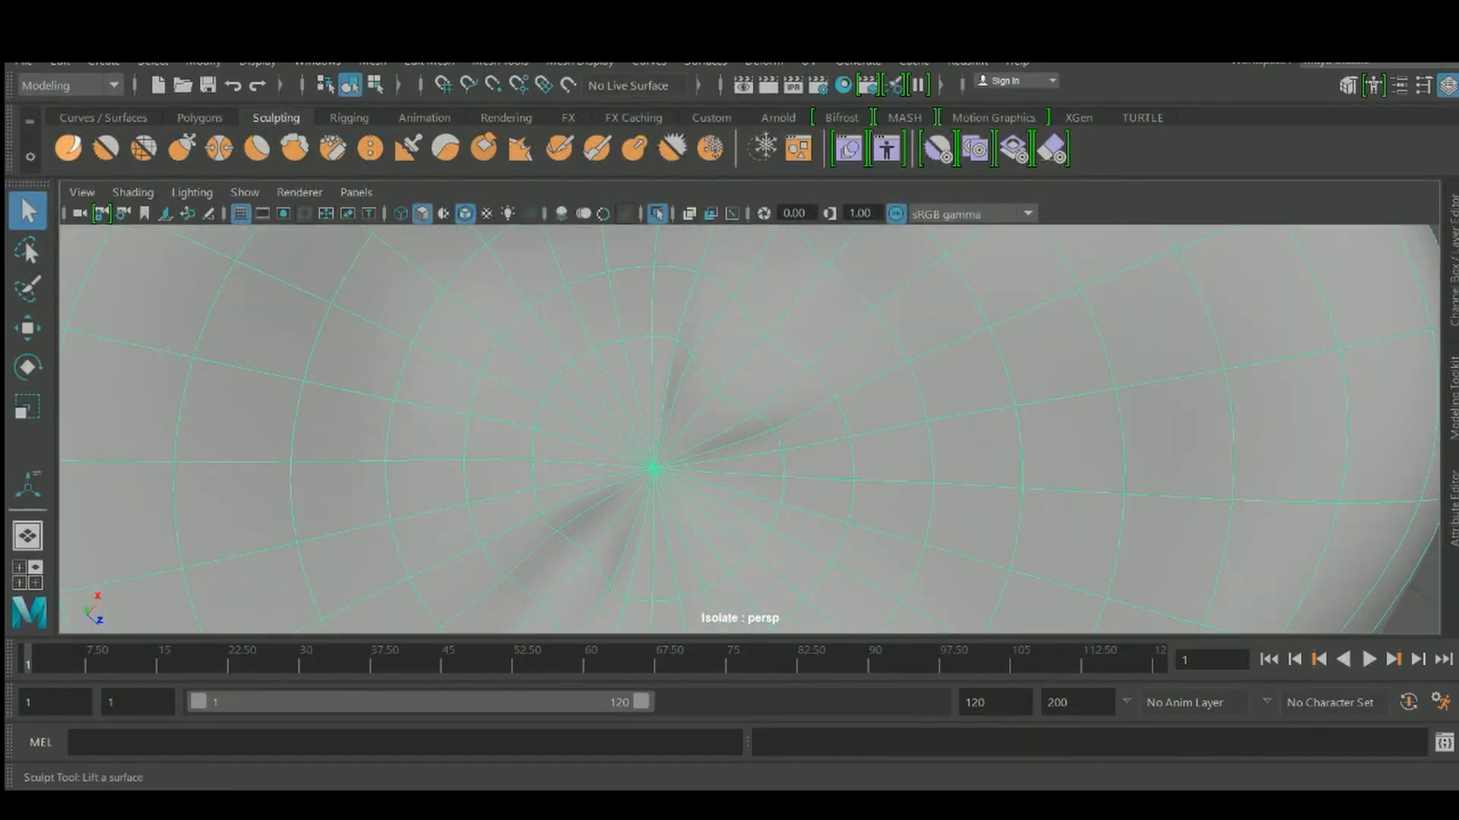
mouse_move(654, 463)
alt+mouse_down()
mouse_move(652, 350)
mouse_move(698, 389)
mouse_move(698, 357)
alt+mouse_up()
key(1)
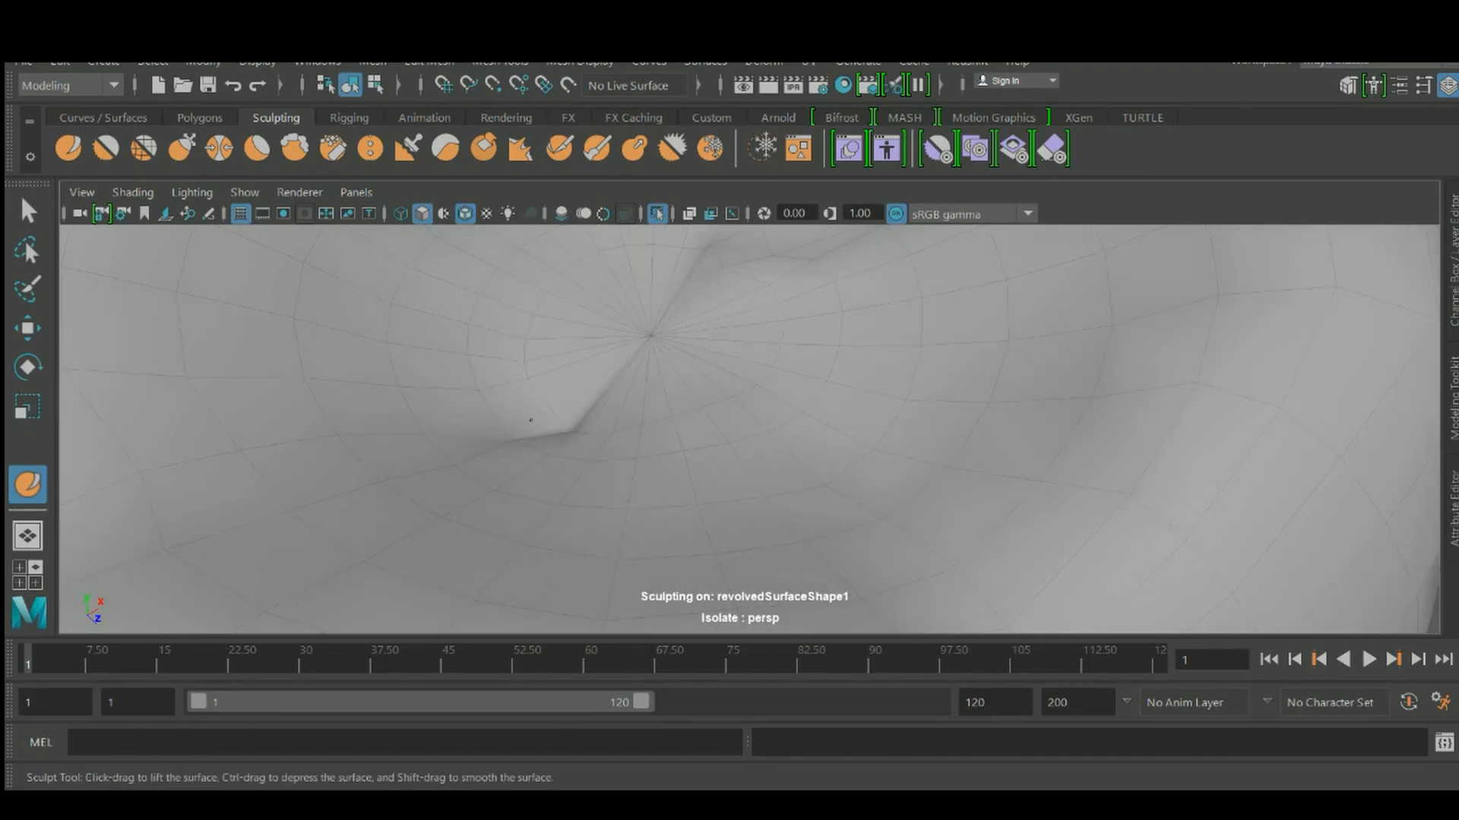
mouse_move(557, 399)
alt+mouse_down()
mouse_move(781, 504)
mouse_move(773, 456)
mouse_move(745, 486)
mouse_move(603, 446)
mouse_move(504, 494)
mouse_move(531, 475)
mouse_move(516, 463)
mouse_move(536, 446)
mouse_move(671, 504)
mouse_move(630, 498)
alt+mouse_up()
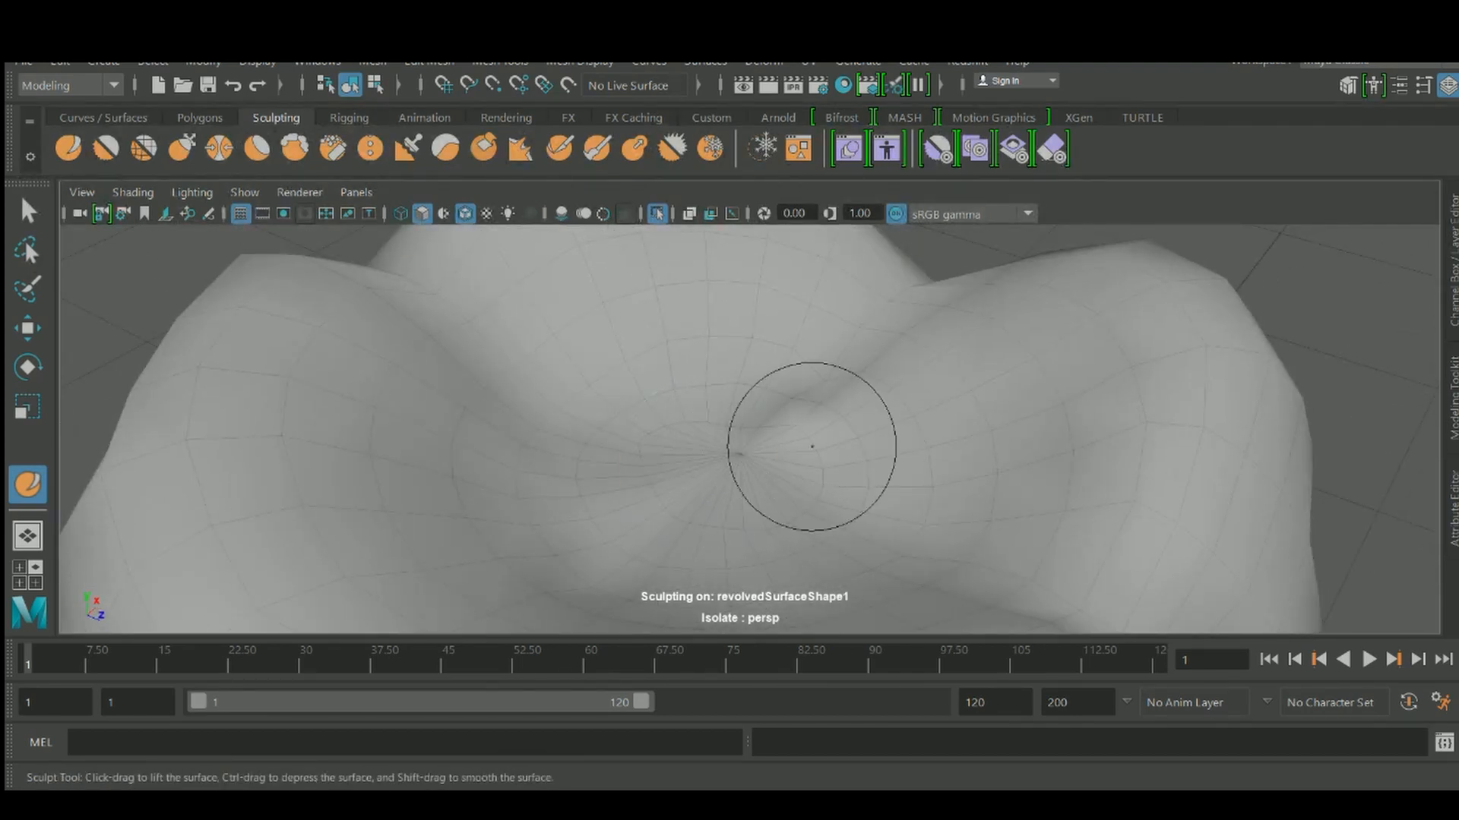
mouse_move(798, 423)
alt+mouse_down()
mouse_move(847, 423)
mouse_move(823, 385)
alt+mouse_up()
scroll(872, 390, down, 5)
key(q)
click(1064, 471)
alt+drag(1064, 471, 1064, 426)
Save the scene as Bell_Pepper_001 in Maya Binary format, accepting the student version notice
click(23, 61)
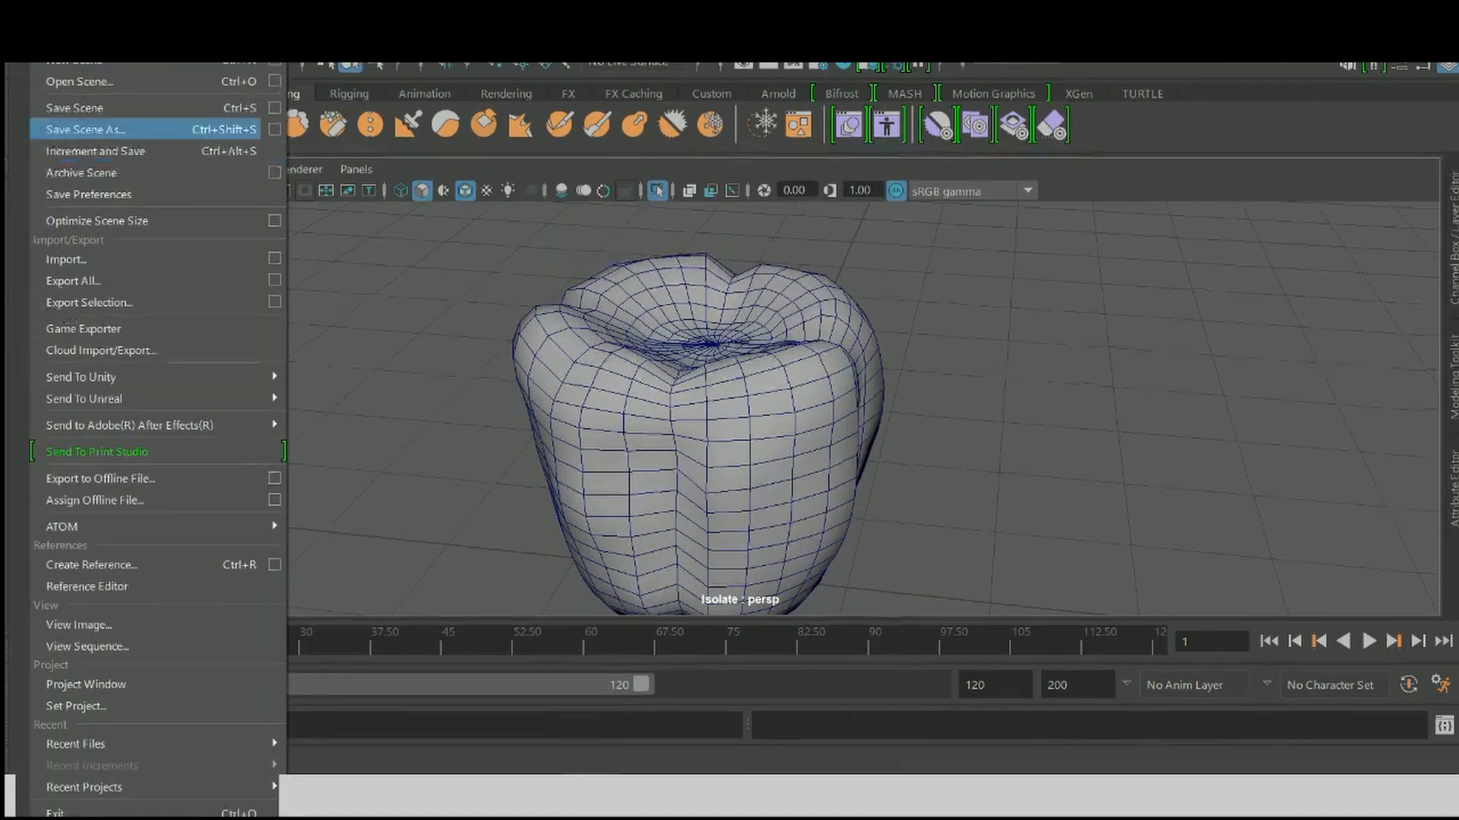
click(86, 130)
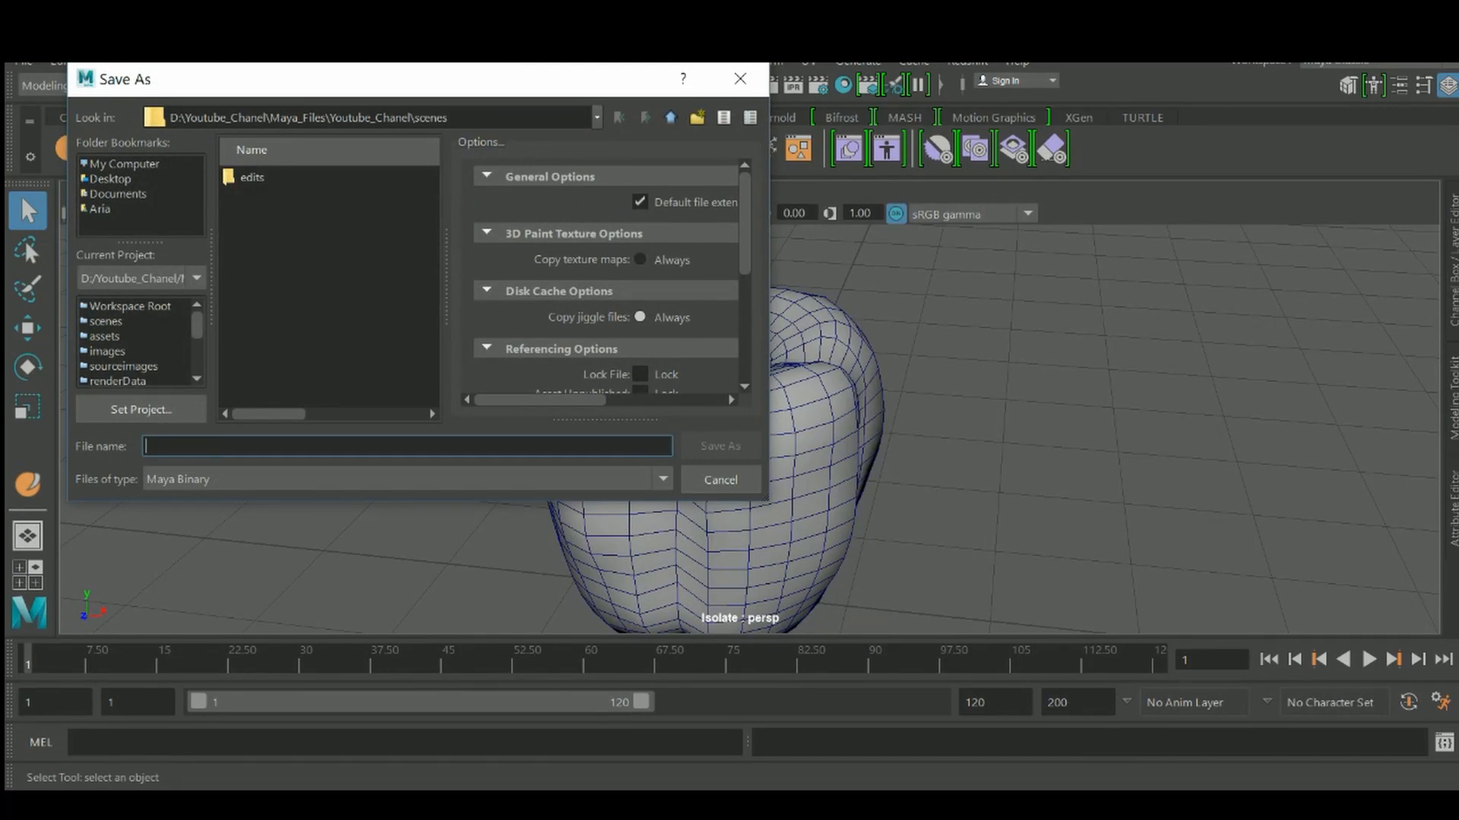
text(Bell_Pepper_001)
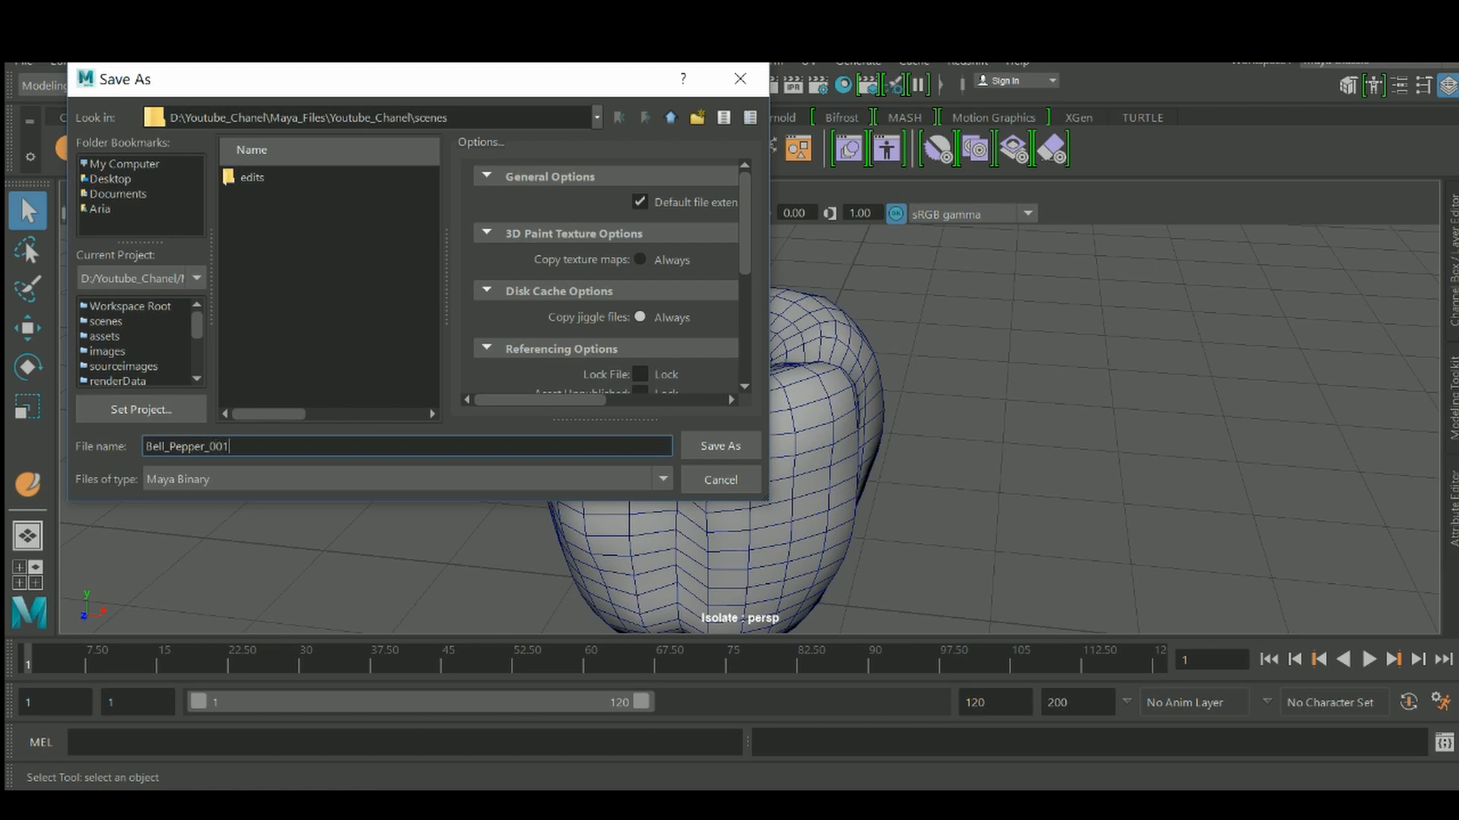
key(Return)
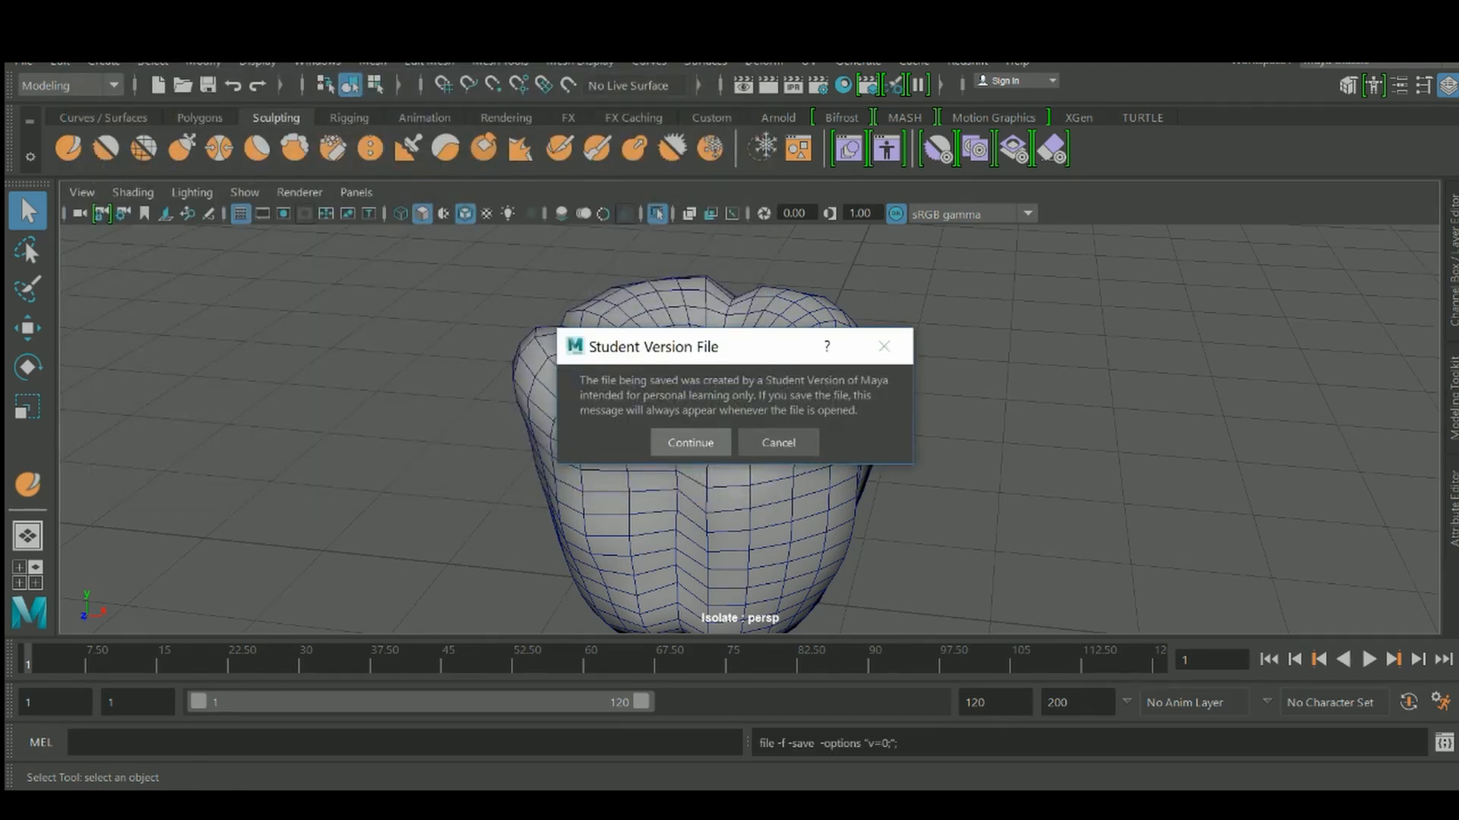
key(Return)
Save the scene again under its current name, accepting the student version notice
alt+drag(729, 425, 790, 464)
key(ctrl+s)
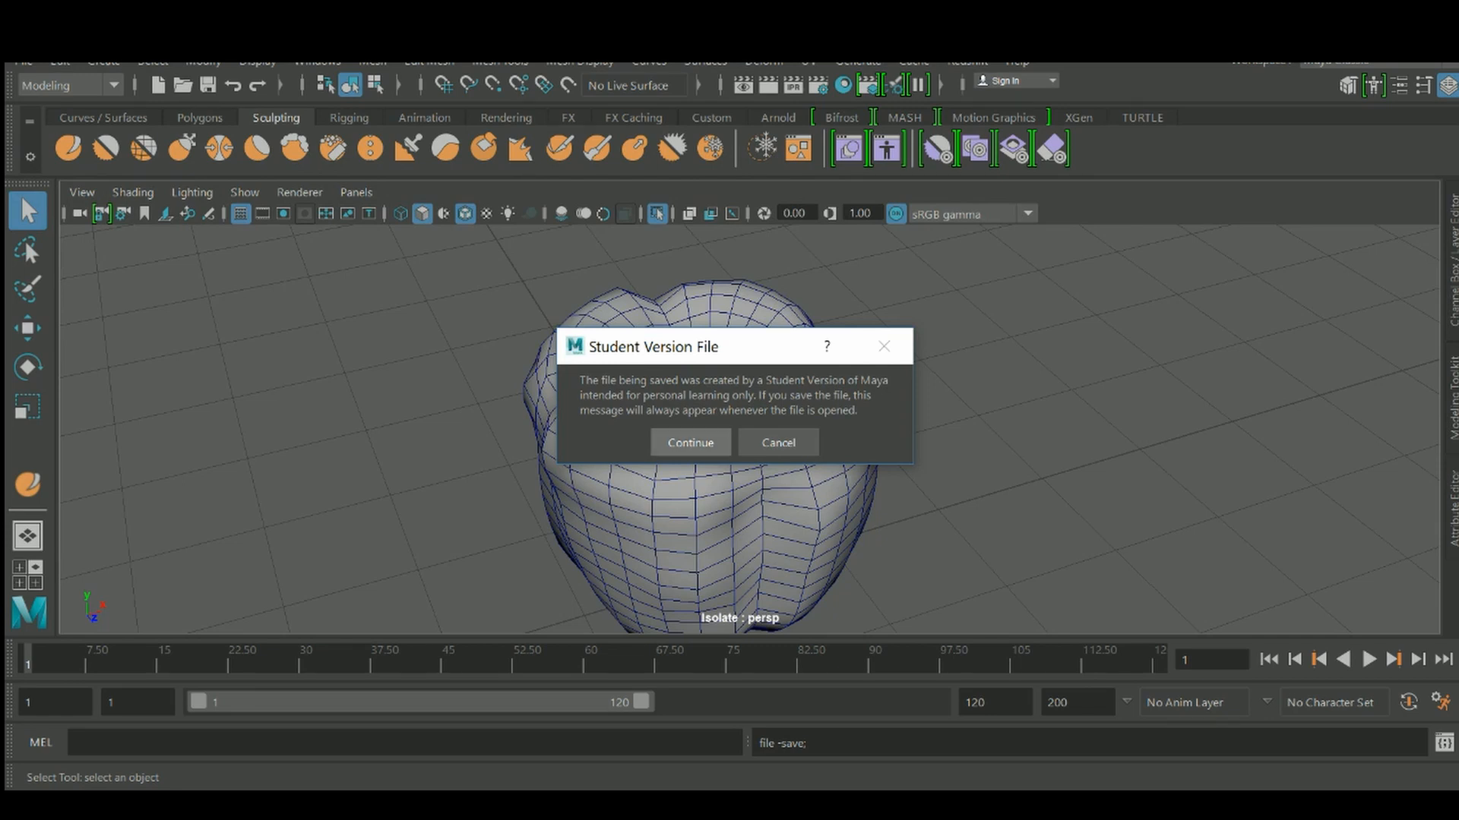
click(690, 443)
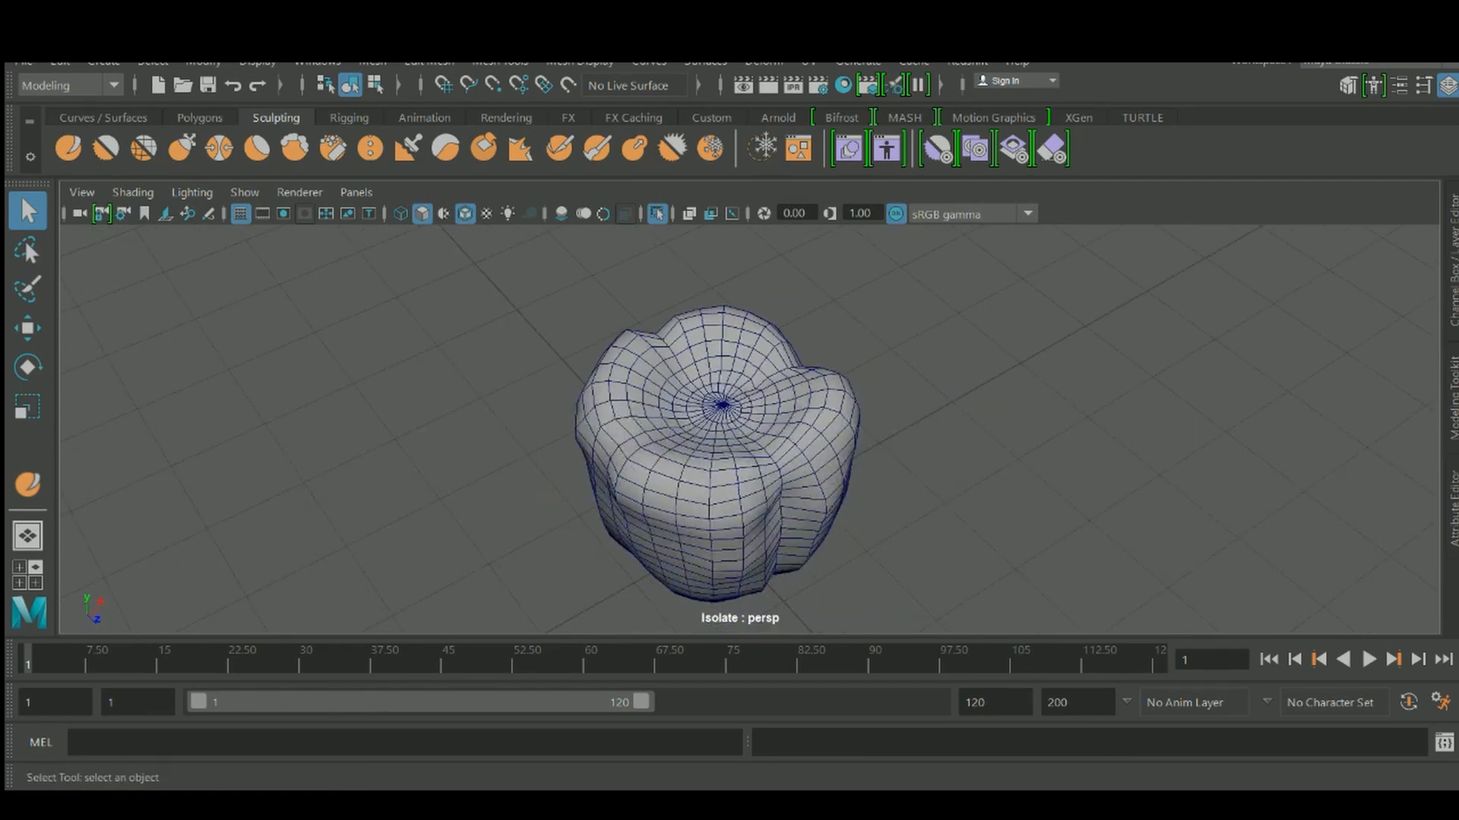
key(ctrl+s)
click(690, 442)
Turn off the wireframe overlay on the shaded view and check the pepper's shape in smooth mesh preview
alt+drag(729, 426, 629, 418)
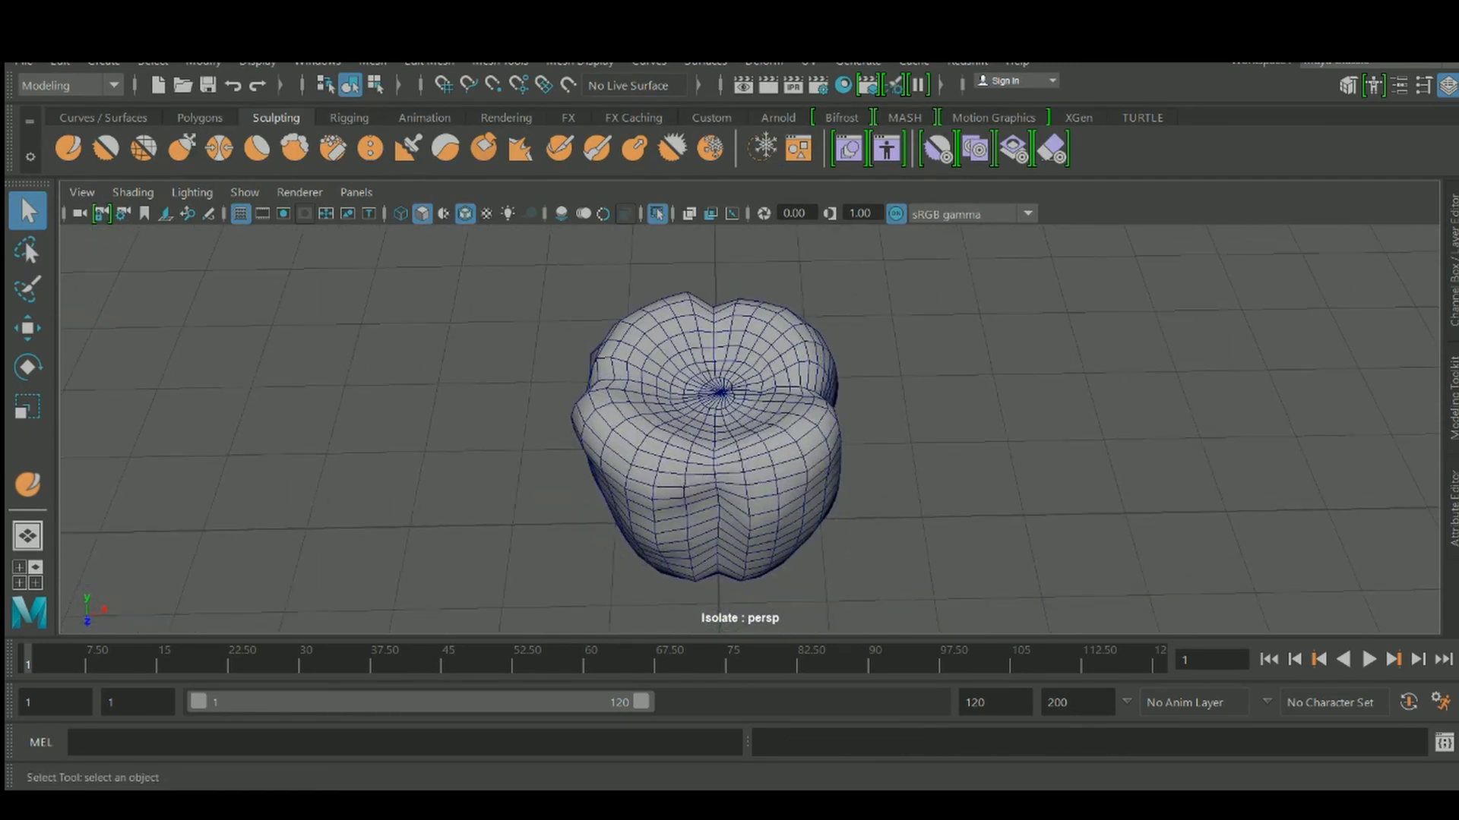
mouse_move(730, 418)
alt+mouse_down()
mouse_move(669, 441)
mouse_move(684, 365)
mouse_move(638, 380)
alt+mouse_up()
click(464, 213)
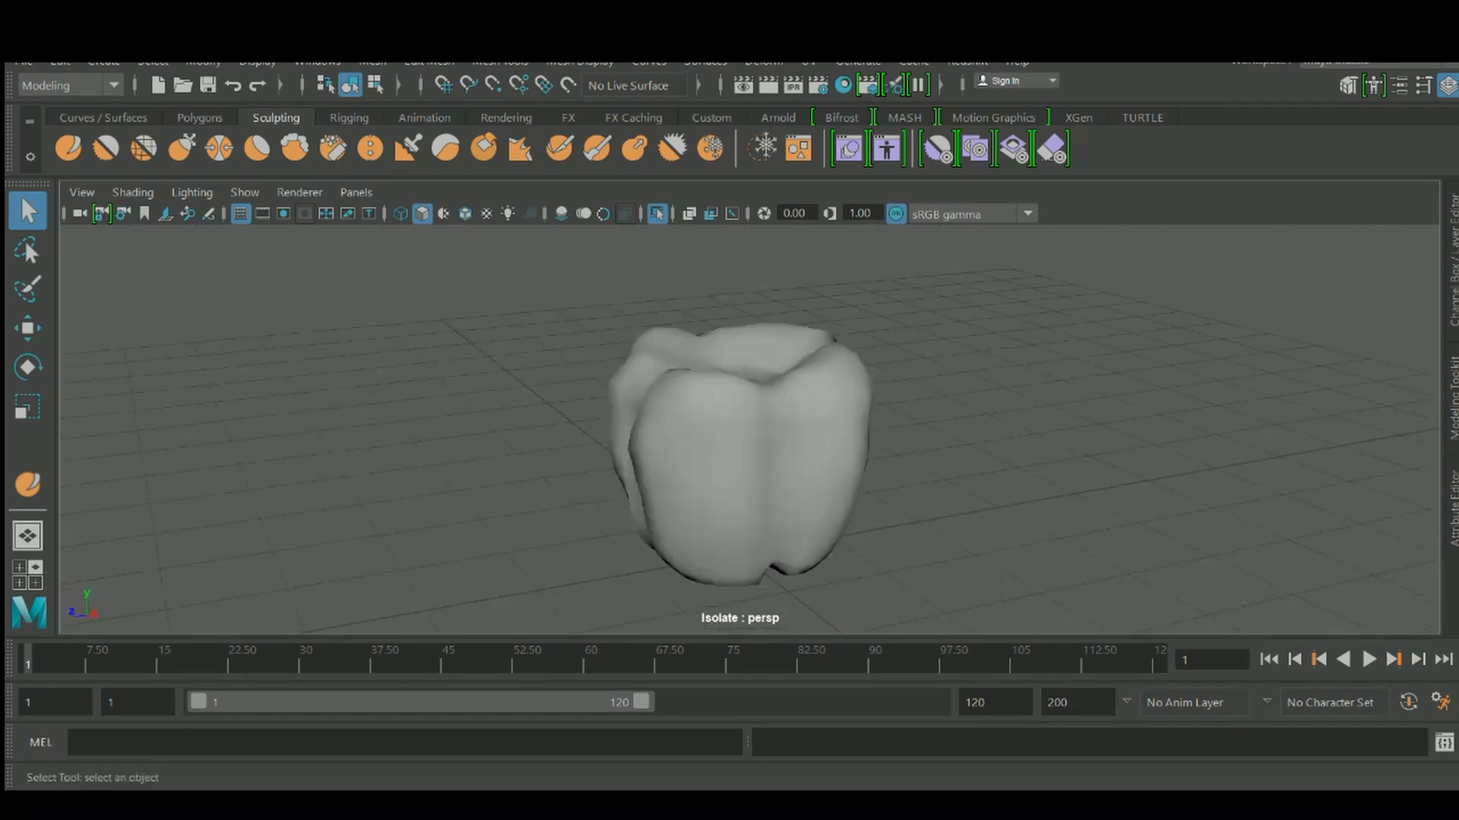
click(740, 456)
key(3)
drag(884, 472, 902, 506)
alt+drag(760, 471, 774, 433)
scroll(729, 456, up, 2)
click(725, 464)
key(1)
Select the pepper mesh and soften its edges
click(988, 342)
click(729, 456)
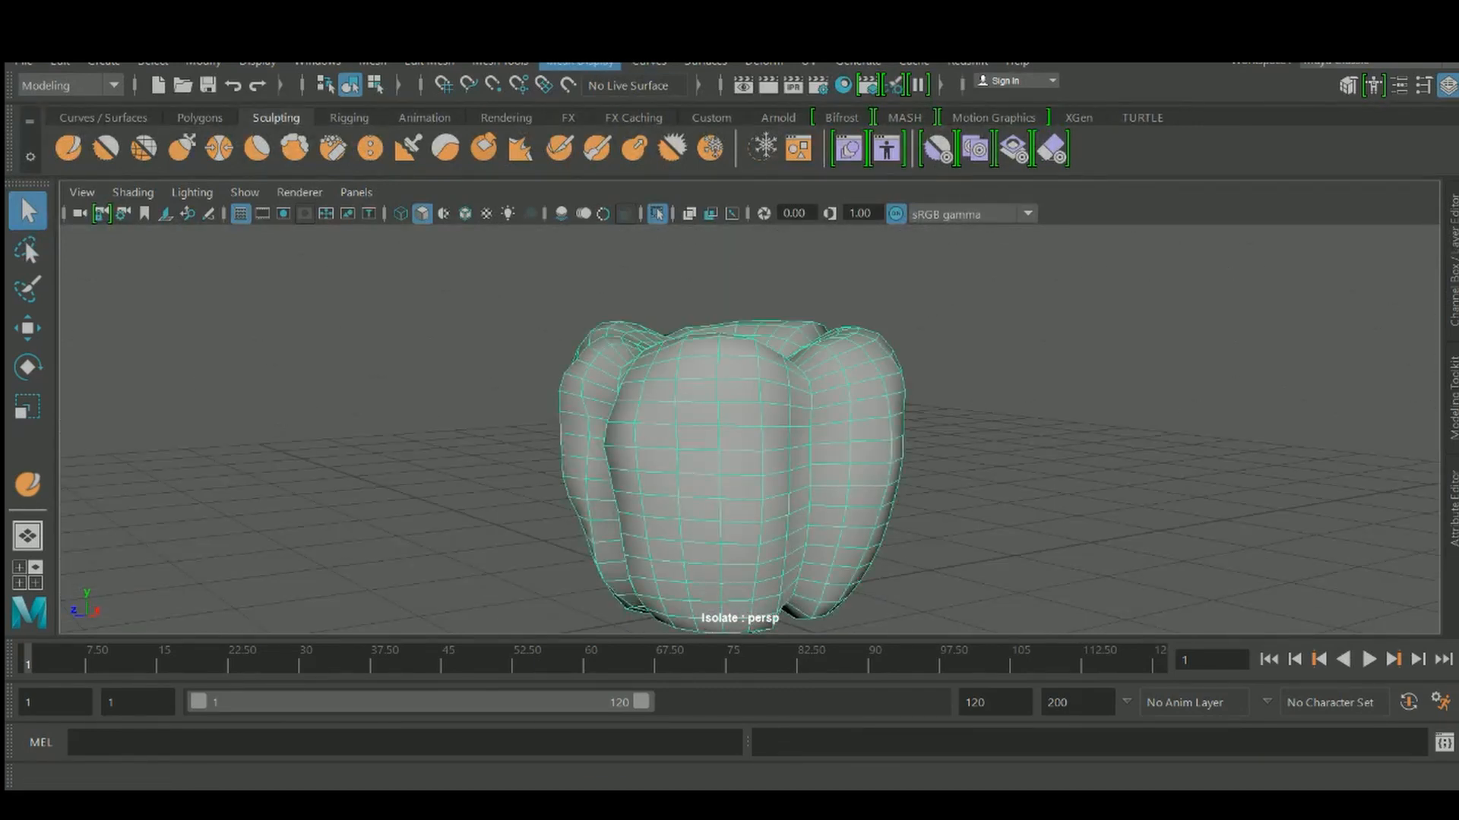
click(579, 61)
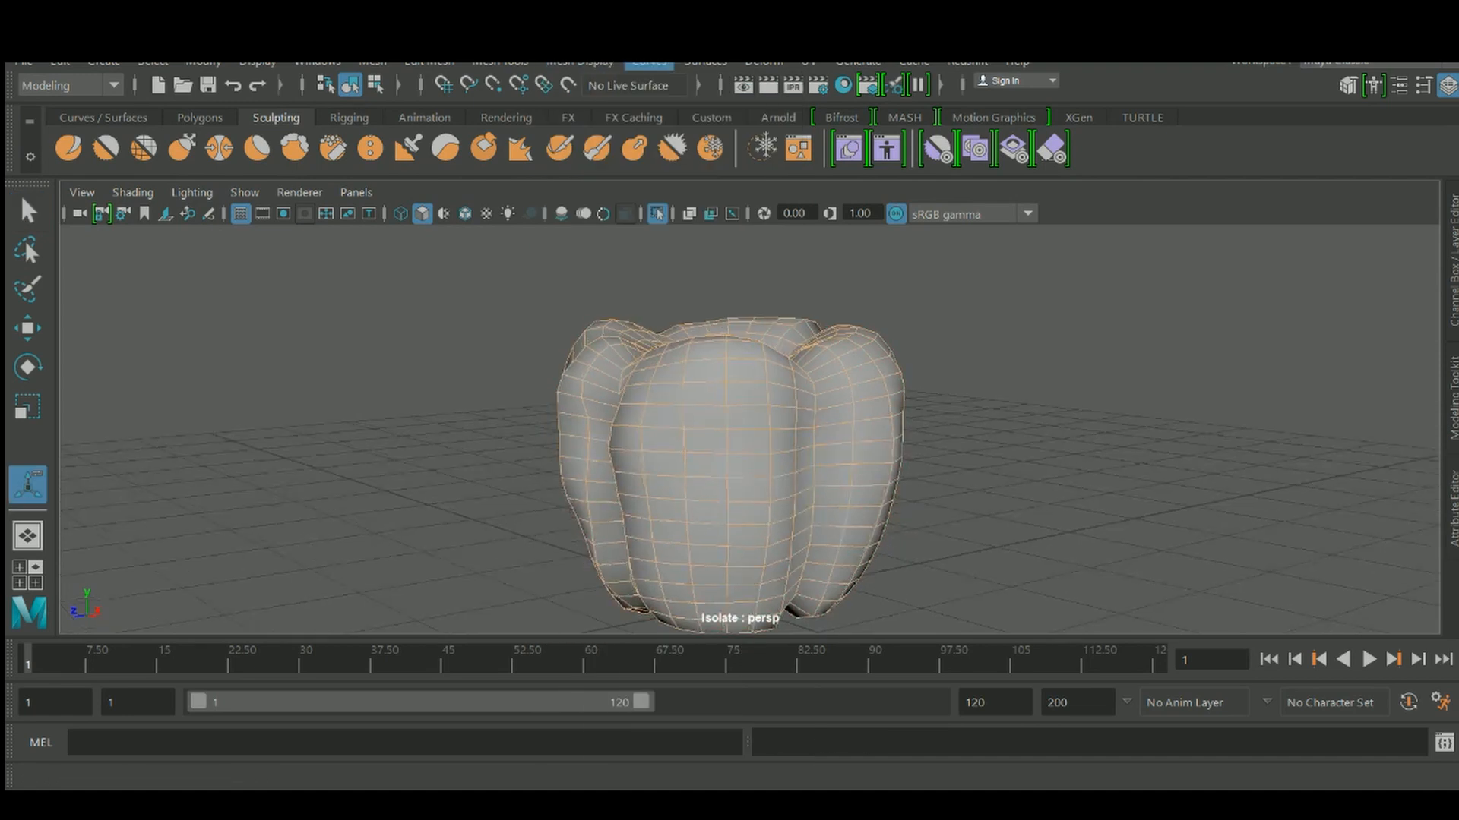
Compare the pepper model's coarse mesh with its smooth mesh preview from several angles
click(579, 64)
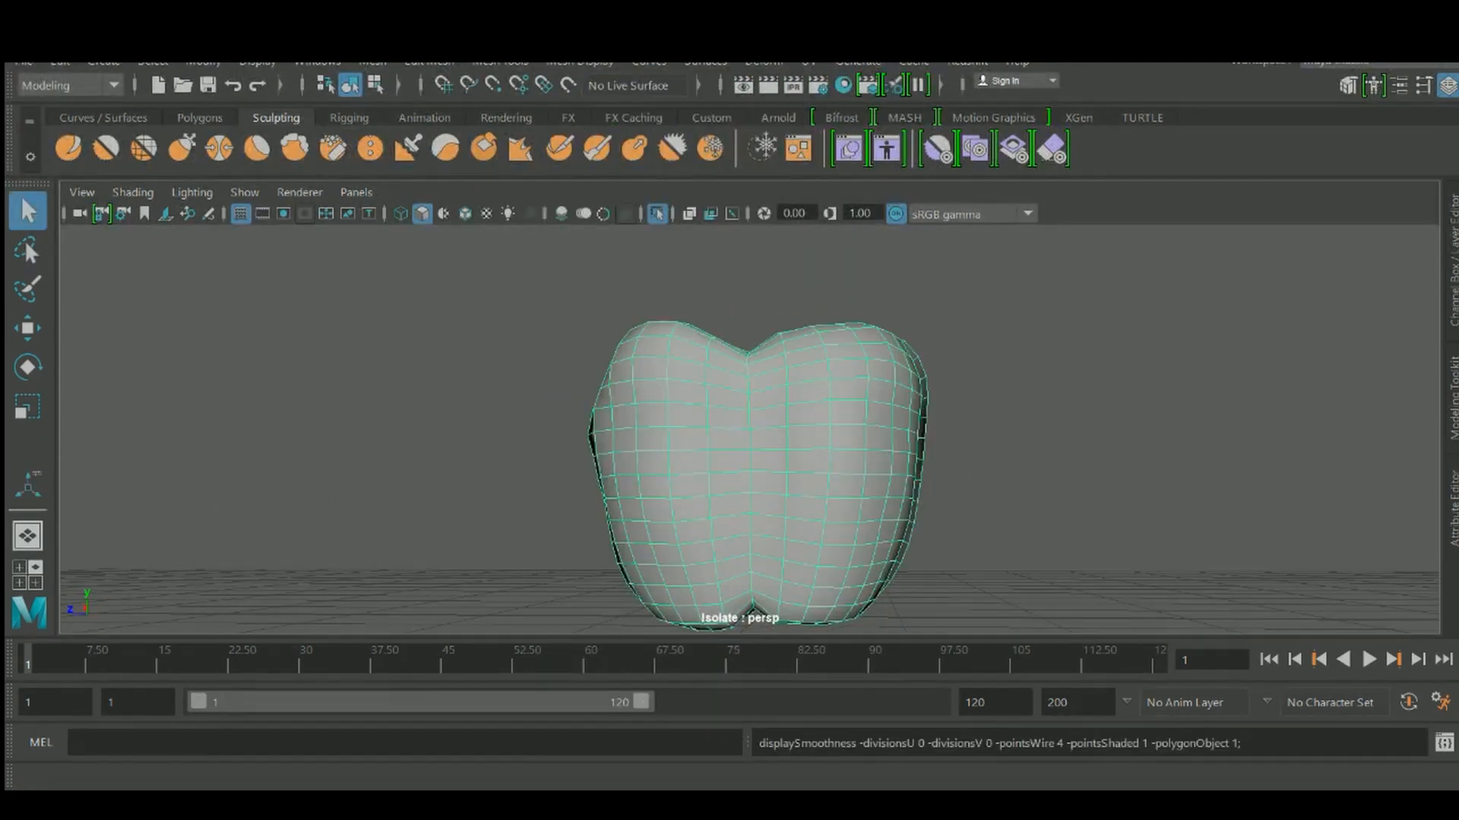
drag(980, 460, 980, 507)
alt+drag(979, 487, 828, 479)
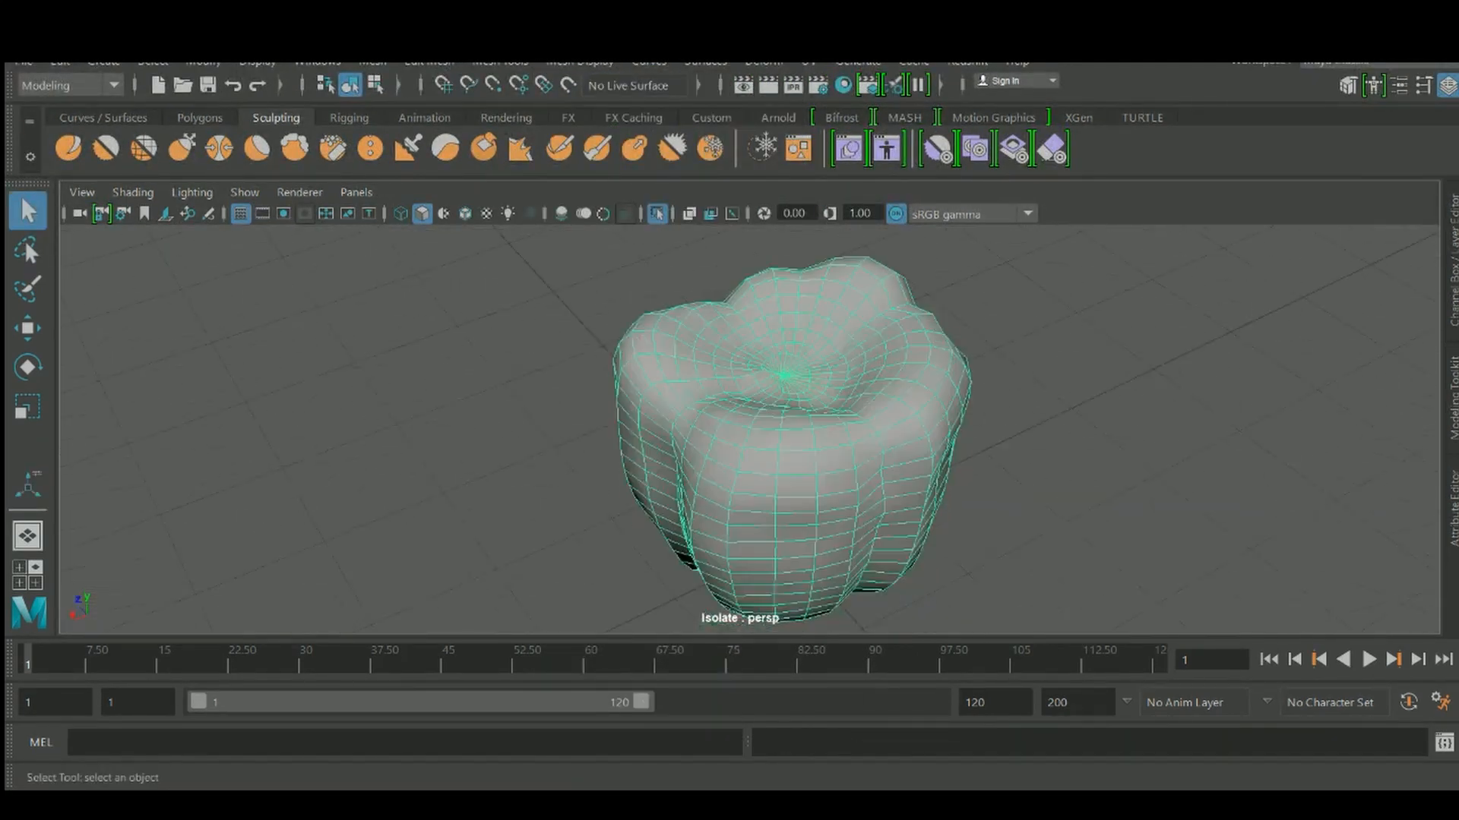
alt+drag(911, 455, 874, 479)
key(3)
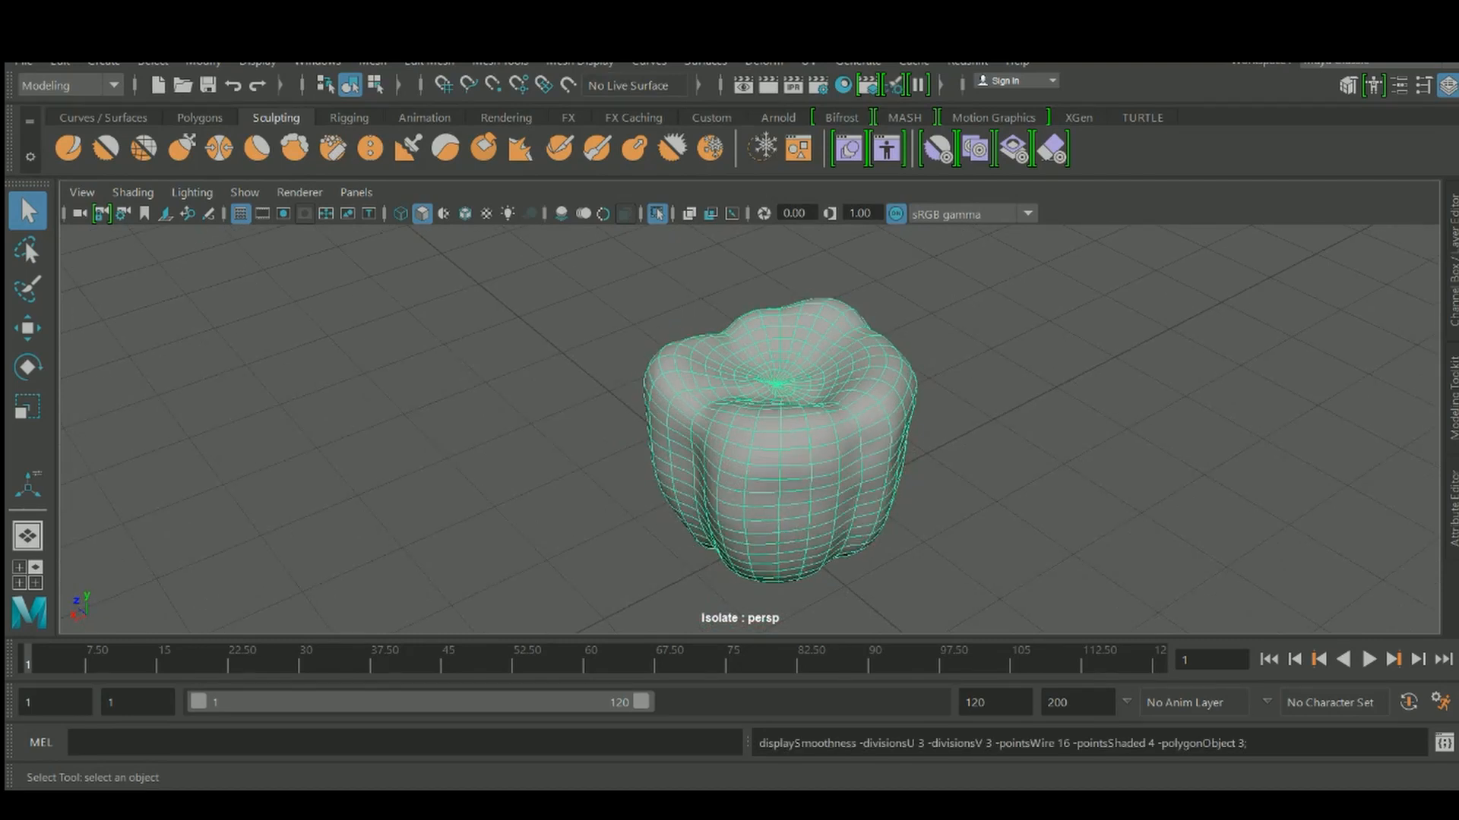
click(980, 471)
alt+drag(980, 471, 969, 433)
click(777, 455)
key(3)
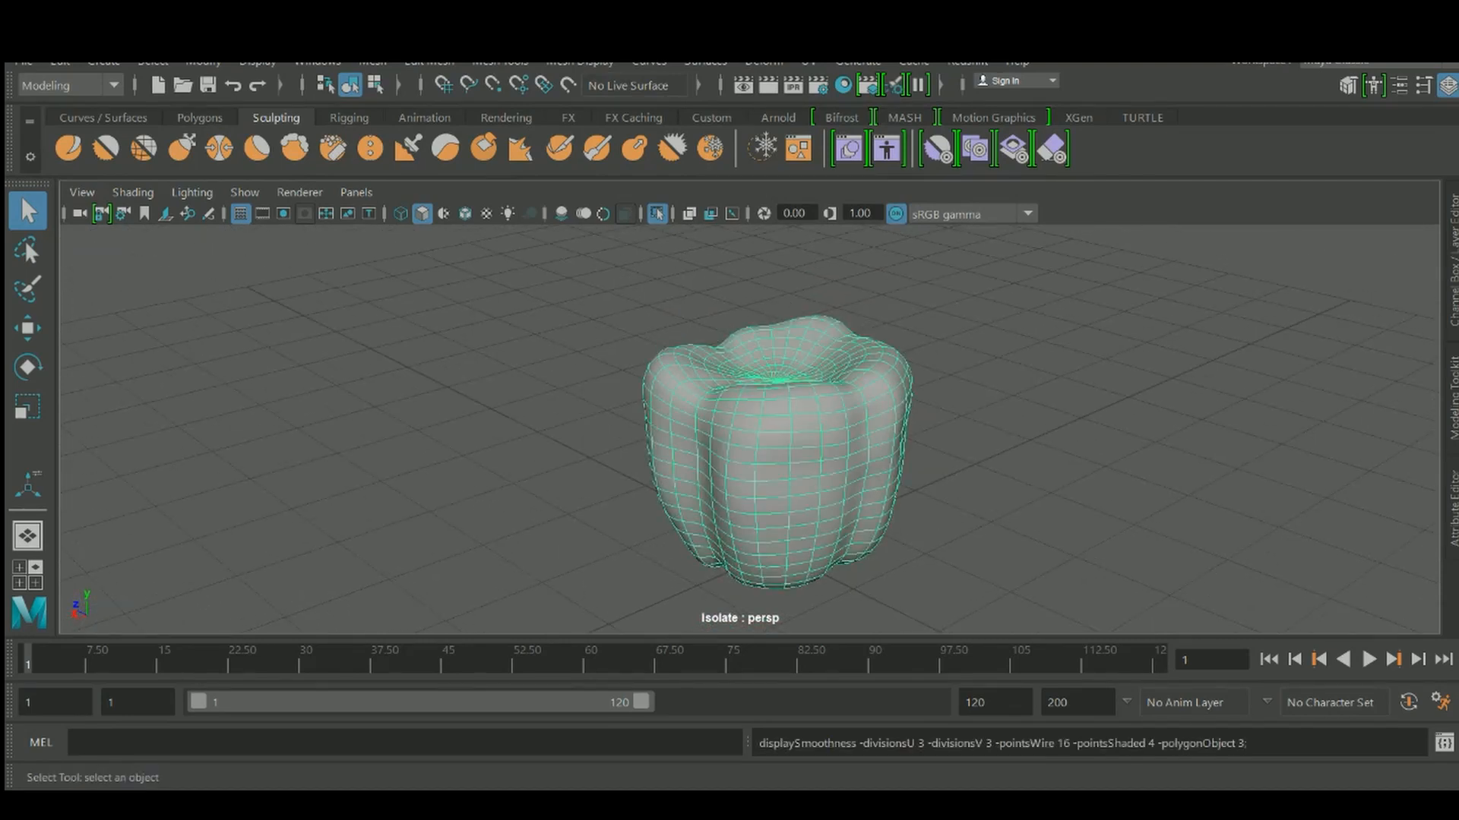
key(1)
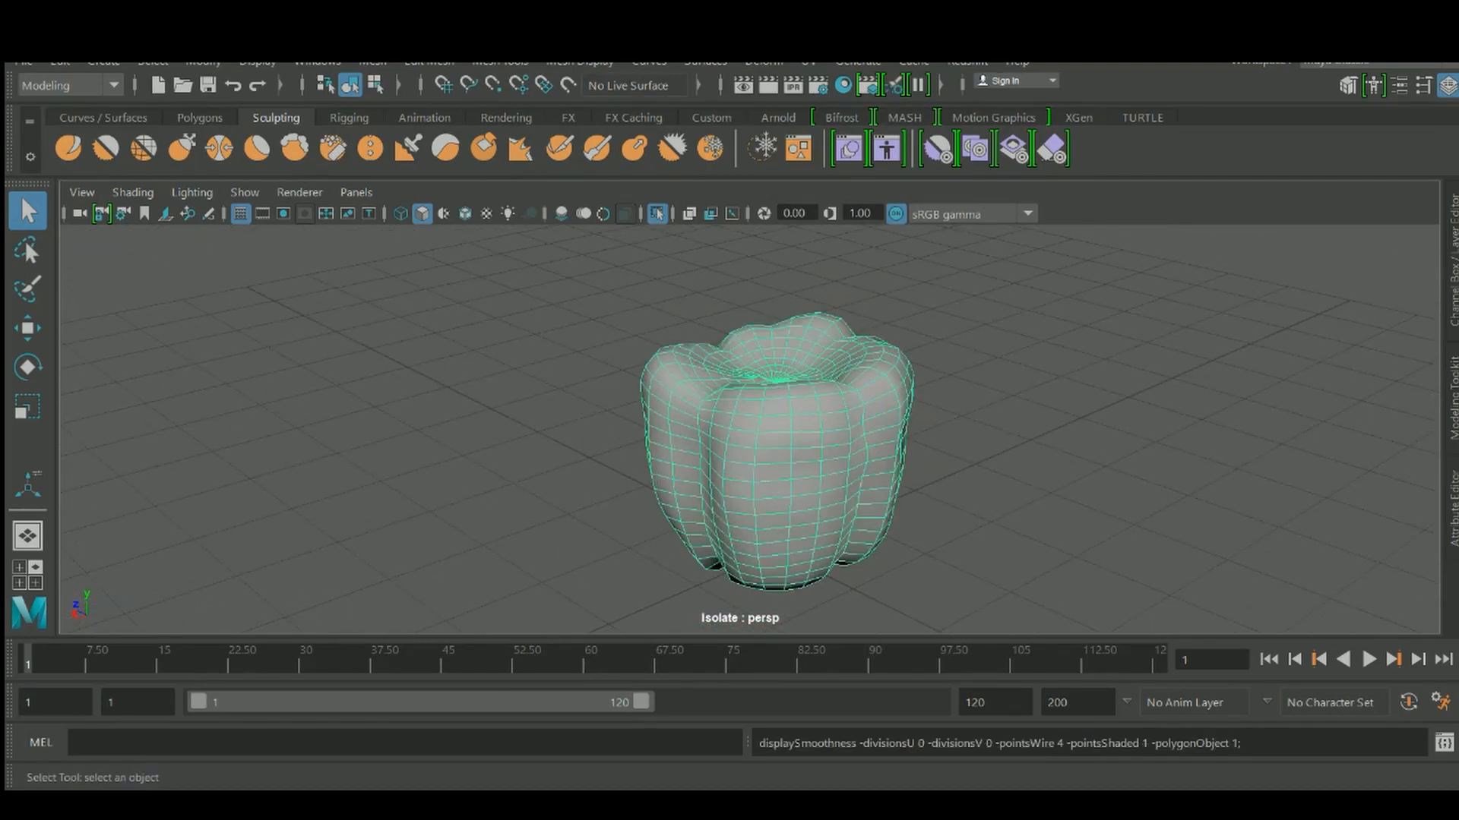
Turn on the pepper's smooth mesh preview and examine the sunken centre of its top up close
alt+drag(777, 456, 775, 357)
scroll(777, 456, up, 3)
click(980, 357)
alt+middle_drag(781, 456, 741, 418)
click(740, 418)
alt+drag(741, 418, 821, 532)
key(3)
click(980, 357)
click(772, 361)
alt+drag(790, 410, 752, 410)
click(980, 357)
scroll(775, 418, up, 3)
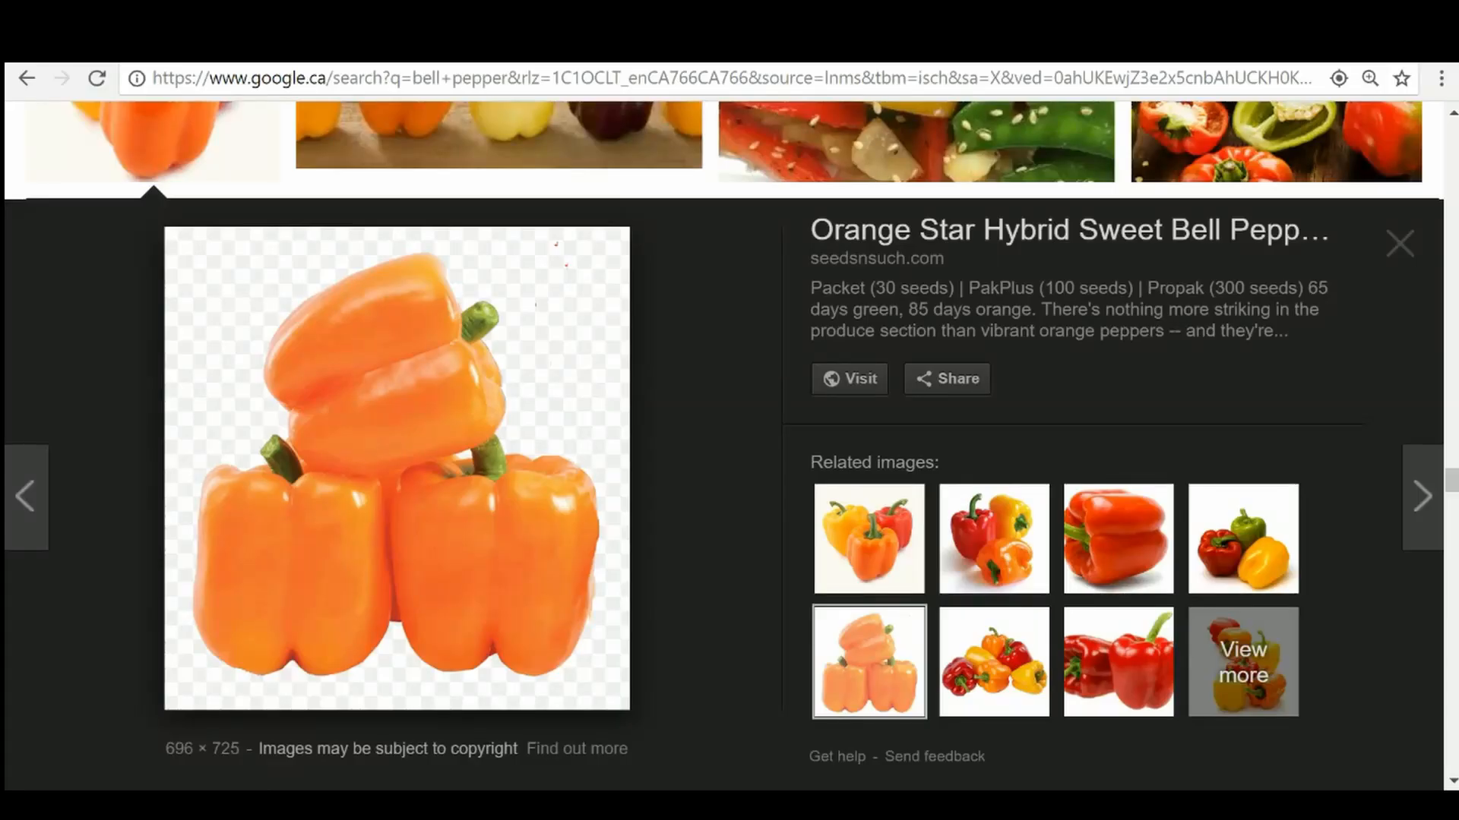
Browse the bell pepper image results and open the Sweet Bell Peppers - Grocery Gateway photo showing the stem base
scroll(729, 448, up, 5)
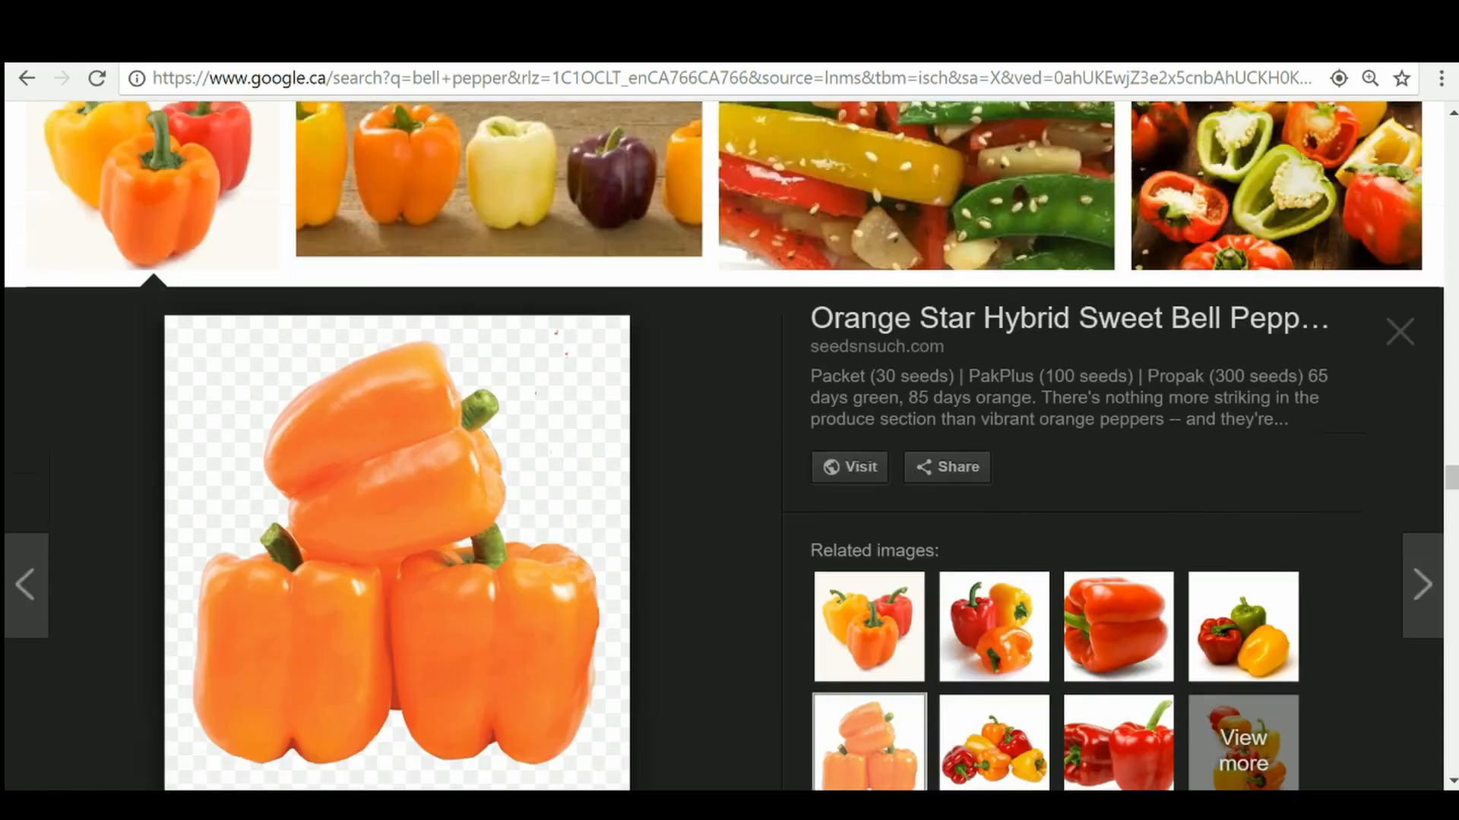
scroll(1292, 228, up, 3)
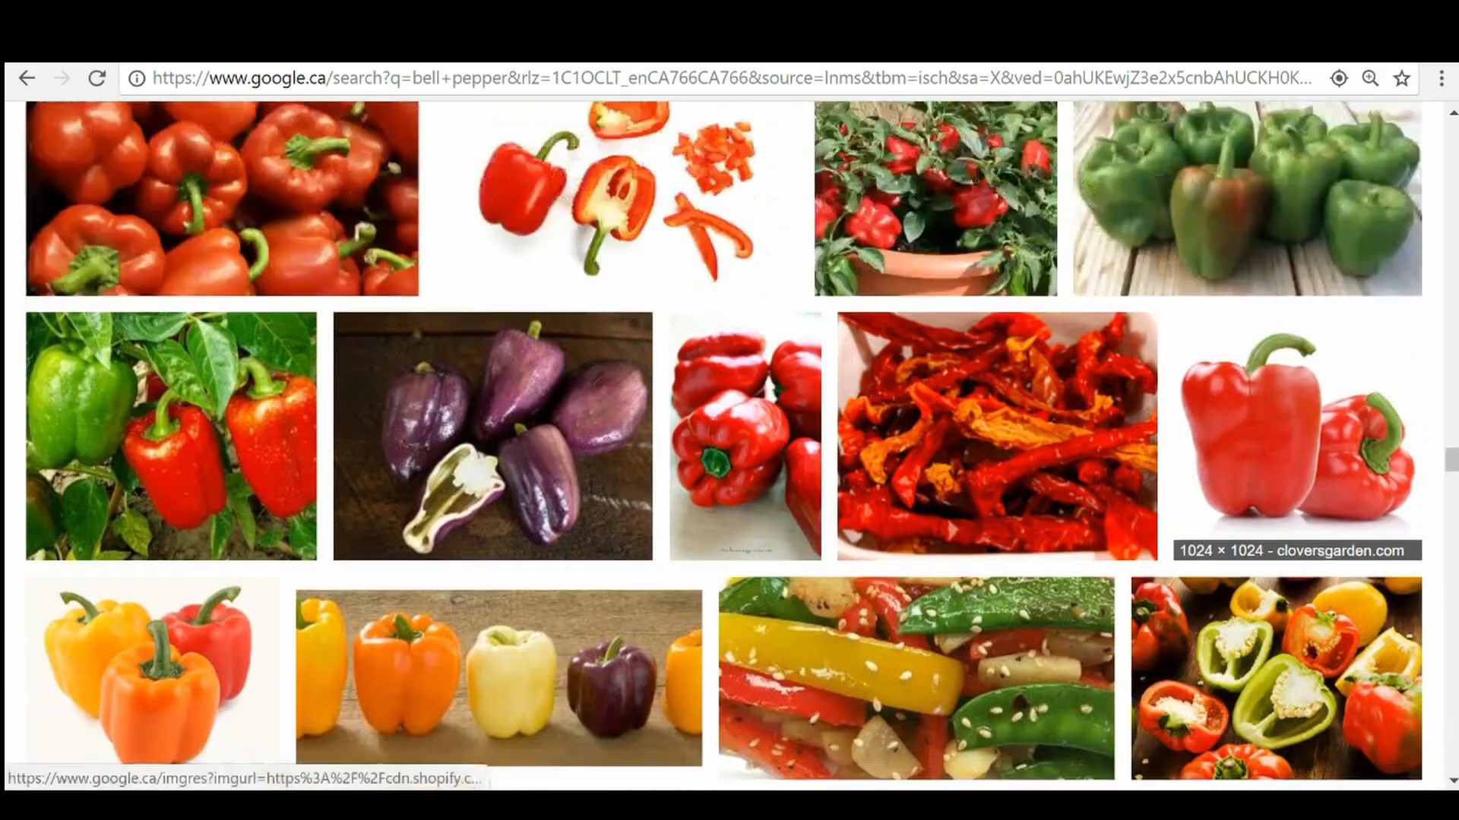
drag(1291, 228, 1262, 250)
scroll(730, 449, down, 10)
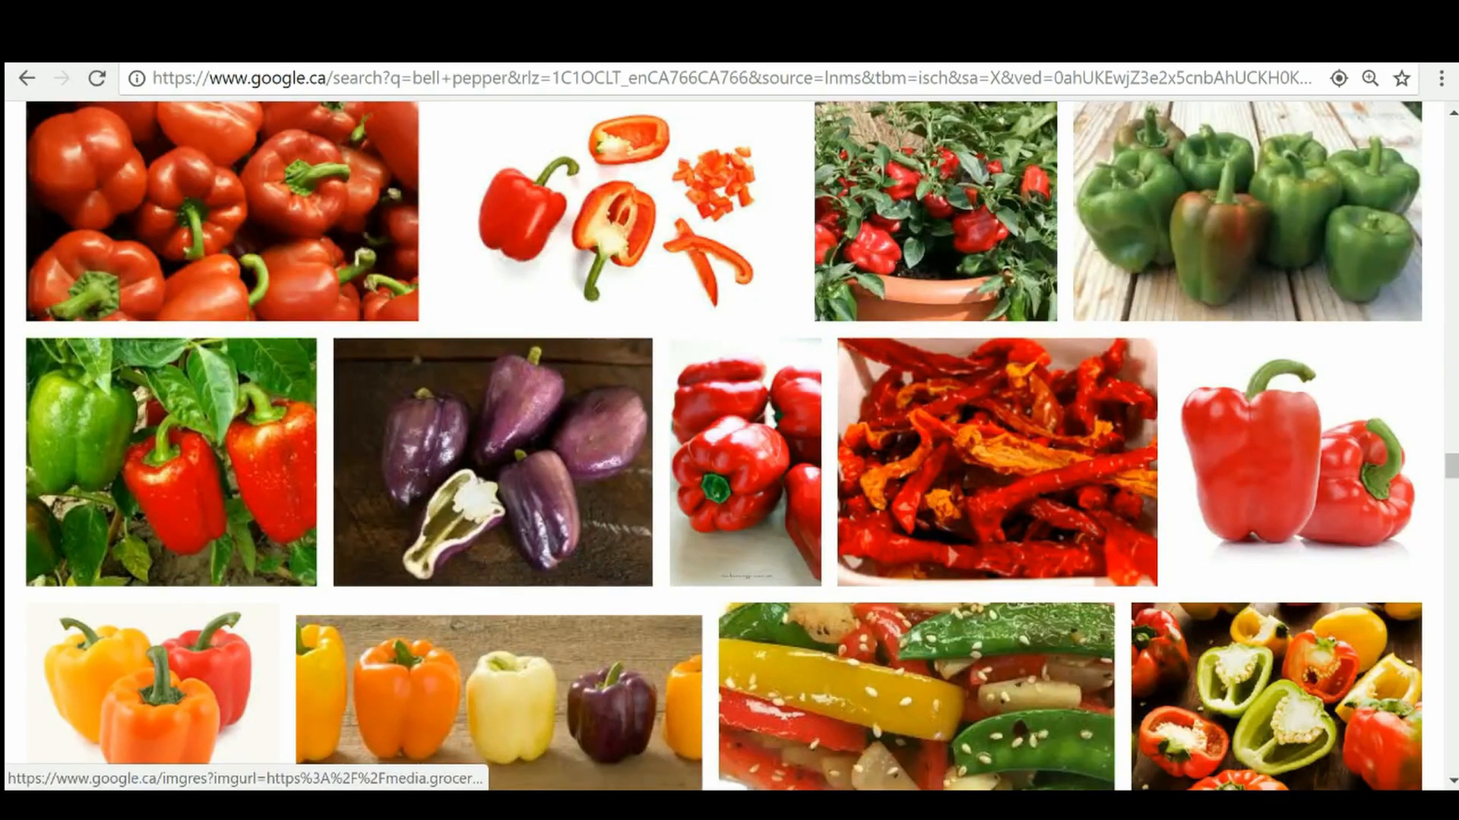
click(152, 684)
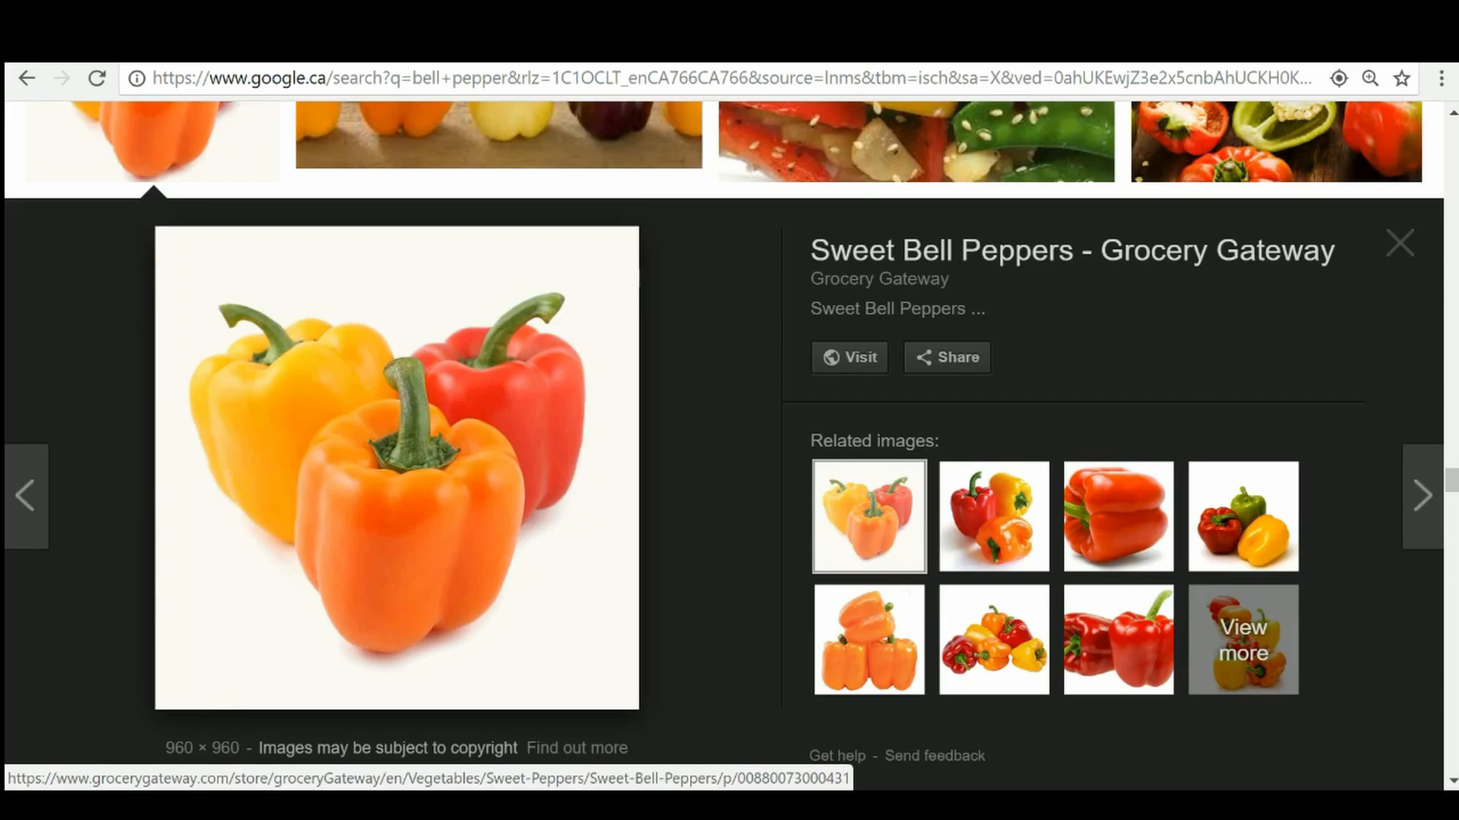
Switch back to Maya and duplicate the circular patch of faces around the centre of the pepper's top
key(alt+Tab)
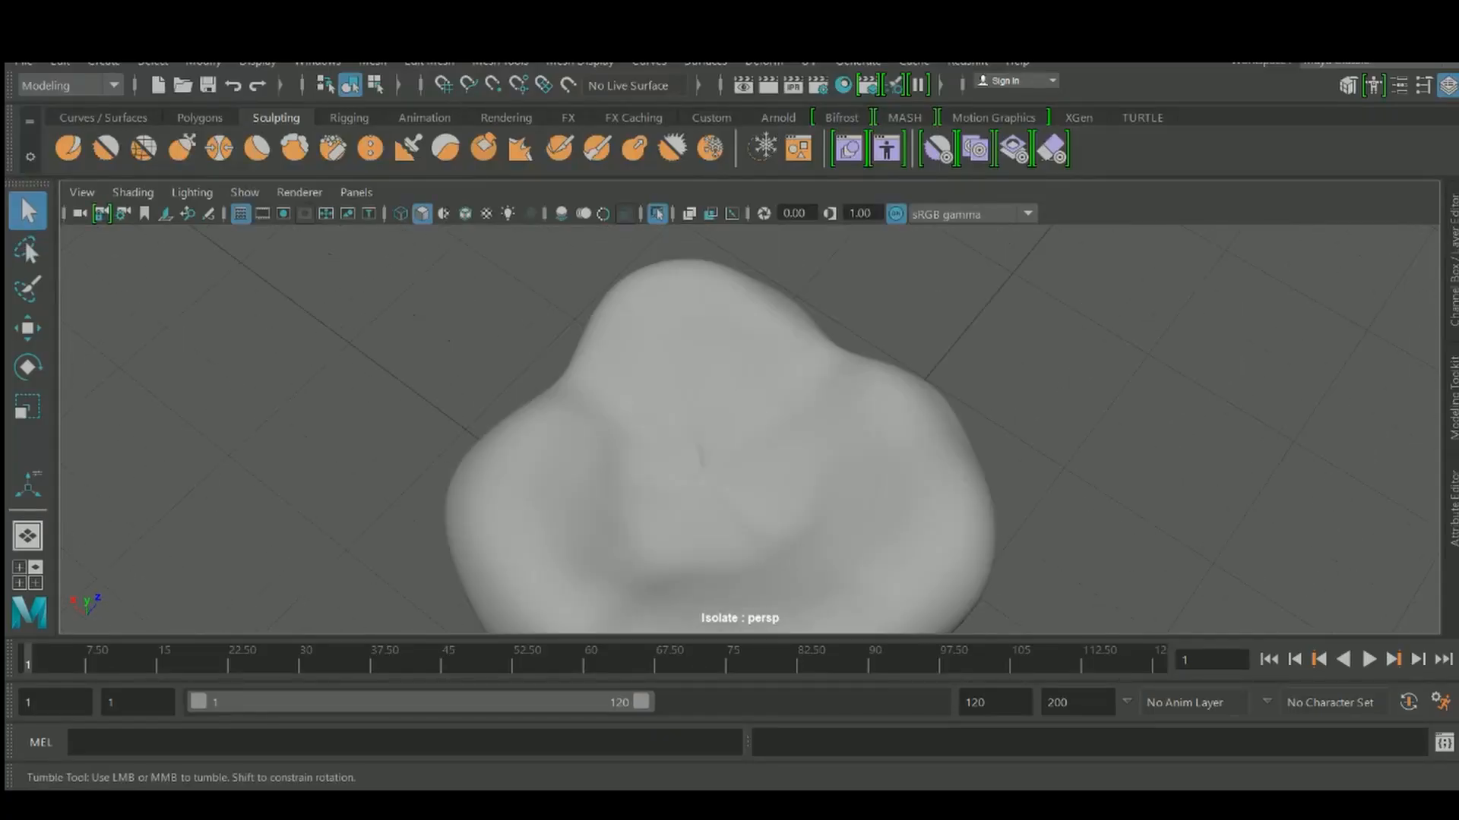
mouse_move(730, 456)
alt+mouse_down()
mouse_move(642, 384)
mouse_move(684, 382)
alt+mouse_up()
click(674, 378)
scroll(674, 377, up, 2)
scroll(642, 384, up, 2)
right_click(734, 216)
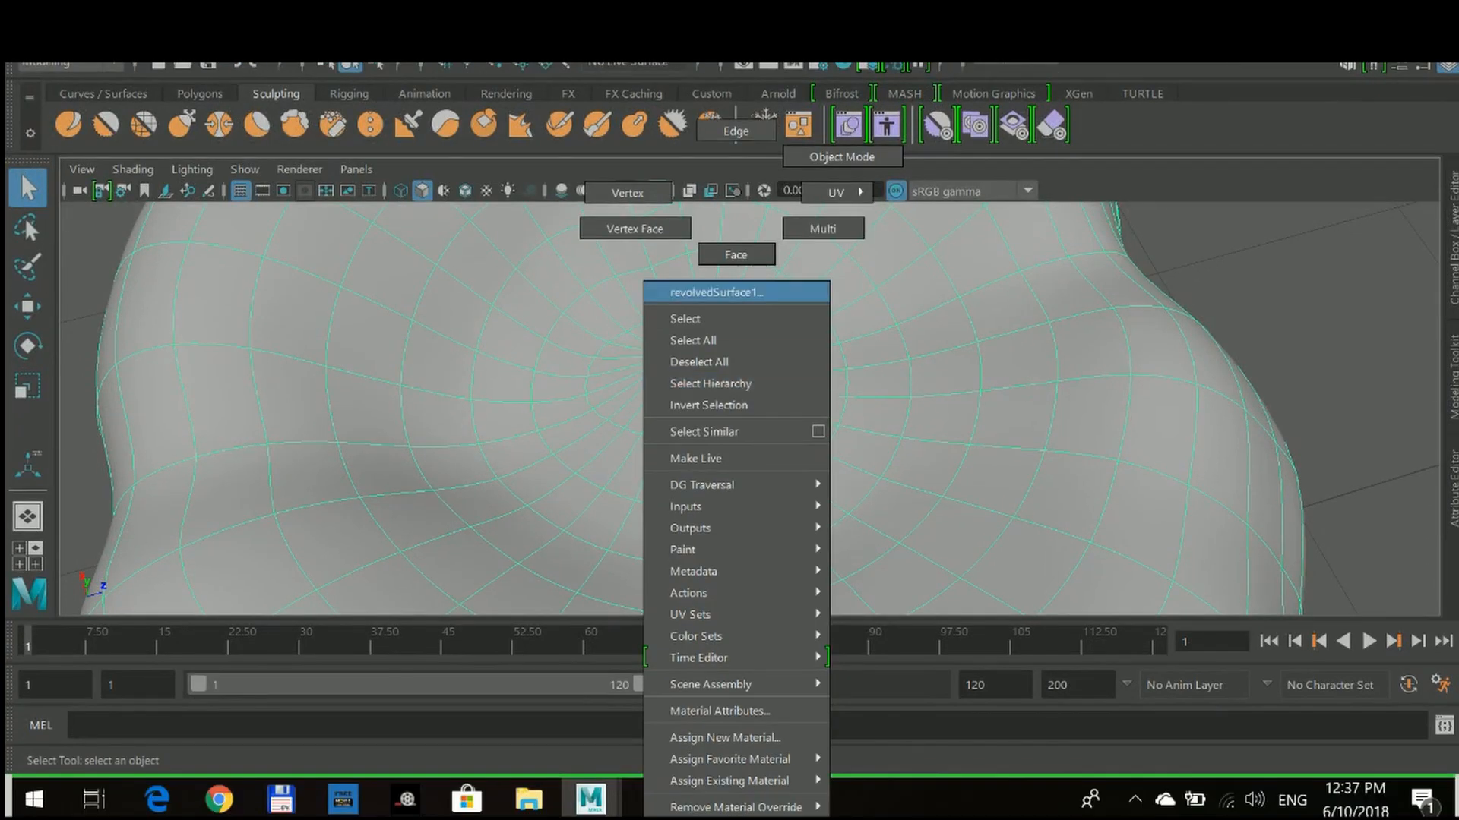
right_drag(736, 292, 736, 254)
click(784, 468)
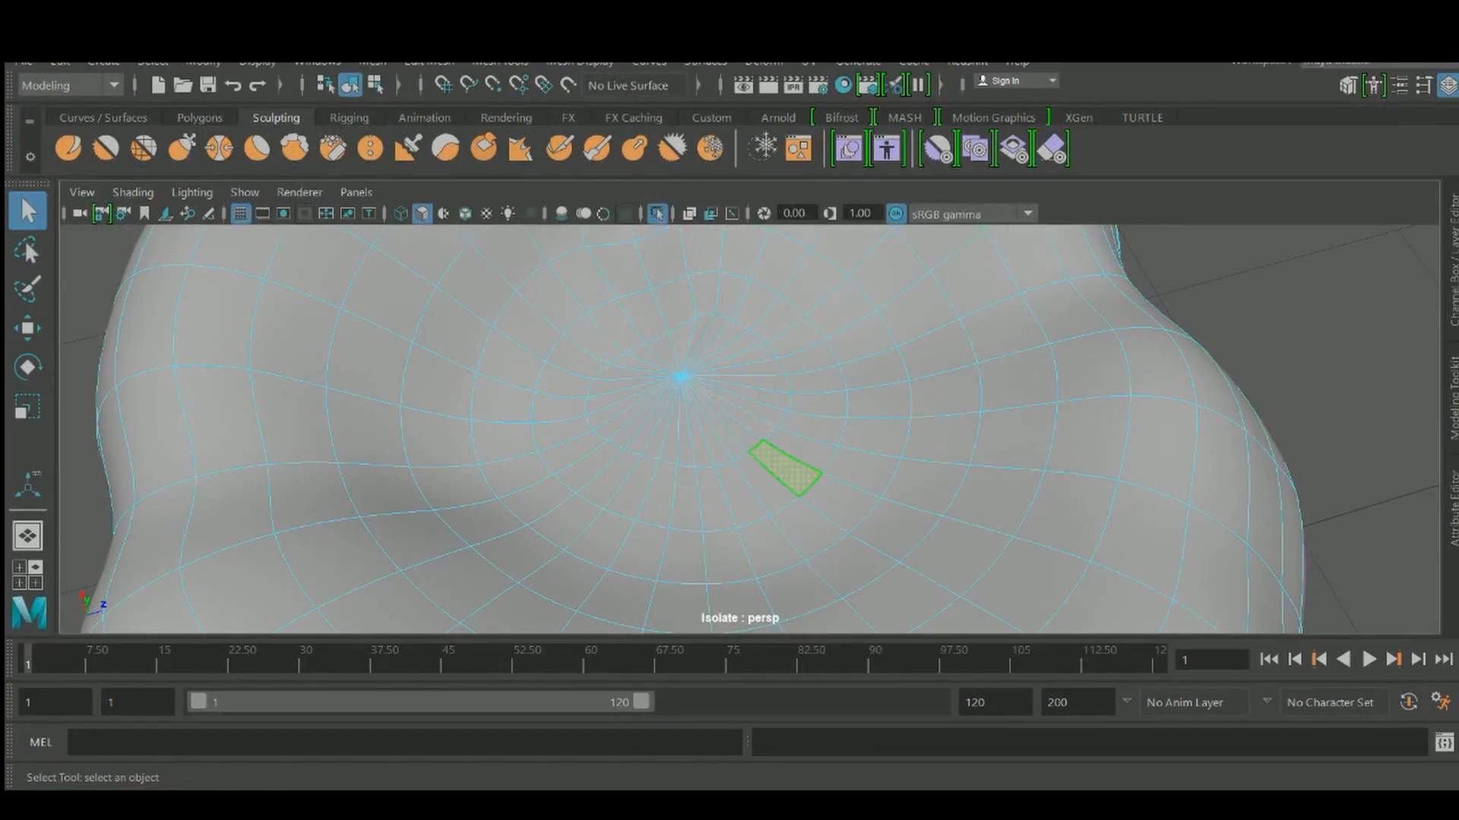
shift+double_click(801, 449)
alt+drag(766, 483, 835, 416)
shift+right_drag(851, 373, 828, 690)
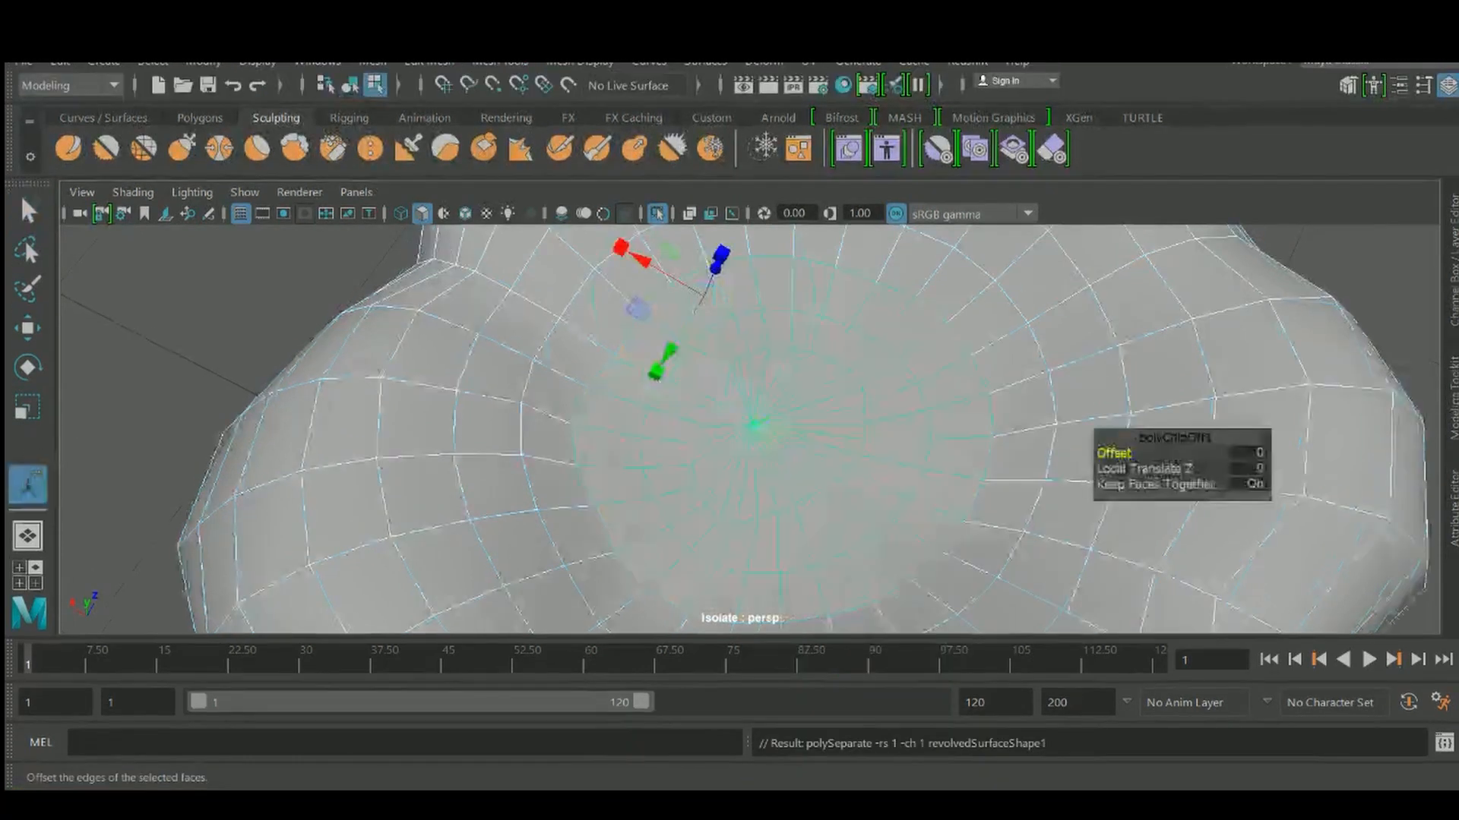
Try raising the duplicated face patch above the pepper by a Local Translate Z of 0.0154
alt+drag(1064, 455, 1072, 277)
alt+middle_drag(1072, 277, 1009, 530)
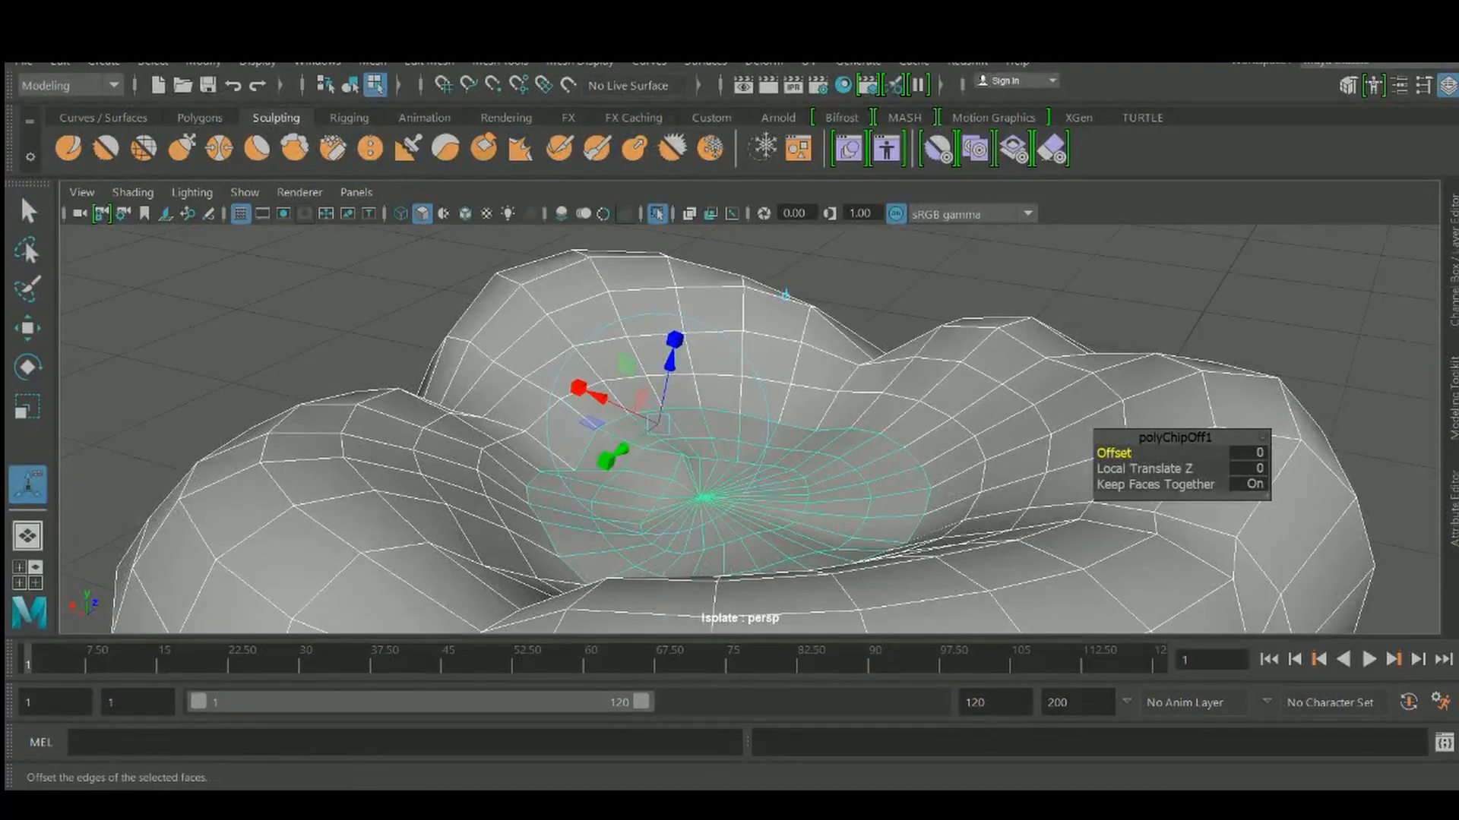
drag(670, 363, 673, 354)
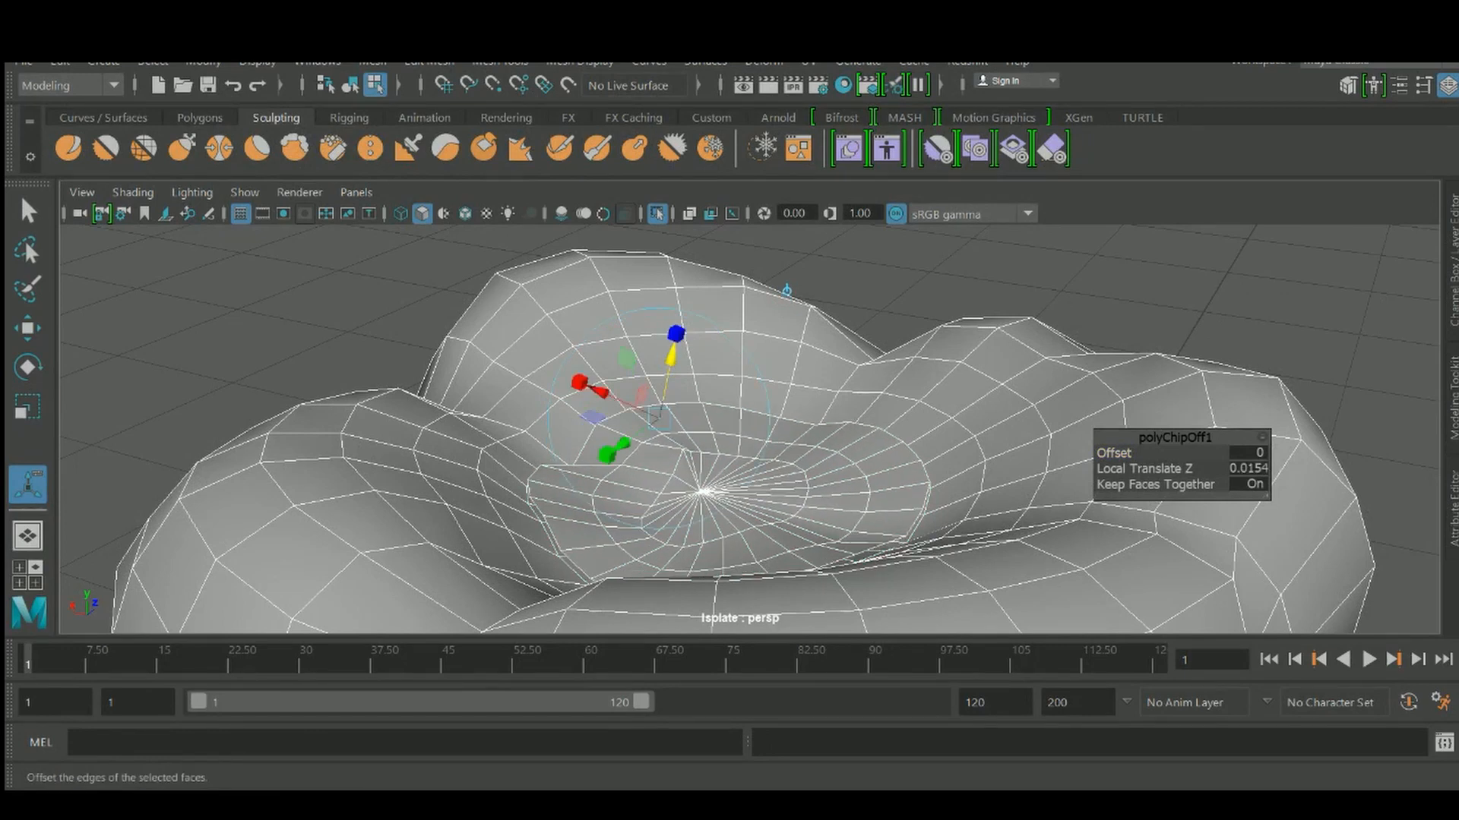
key(ctrl+z)
alt+drag(1208, 395, 1208, 420)
Return to object mode, select the duplicated patch and take the view out of isolation
key(q)
key(F8)
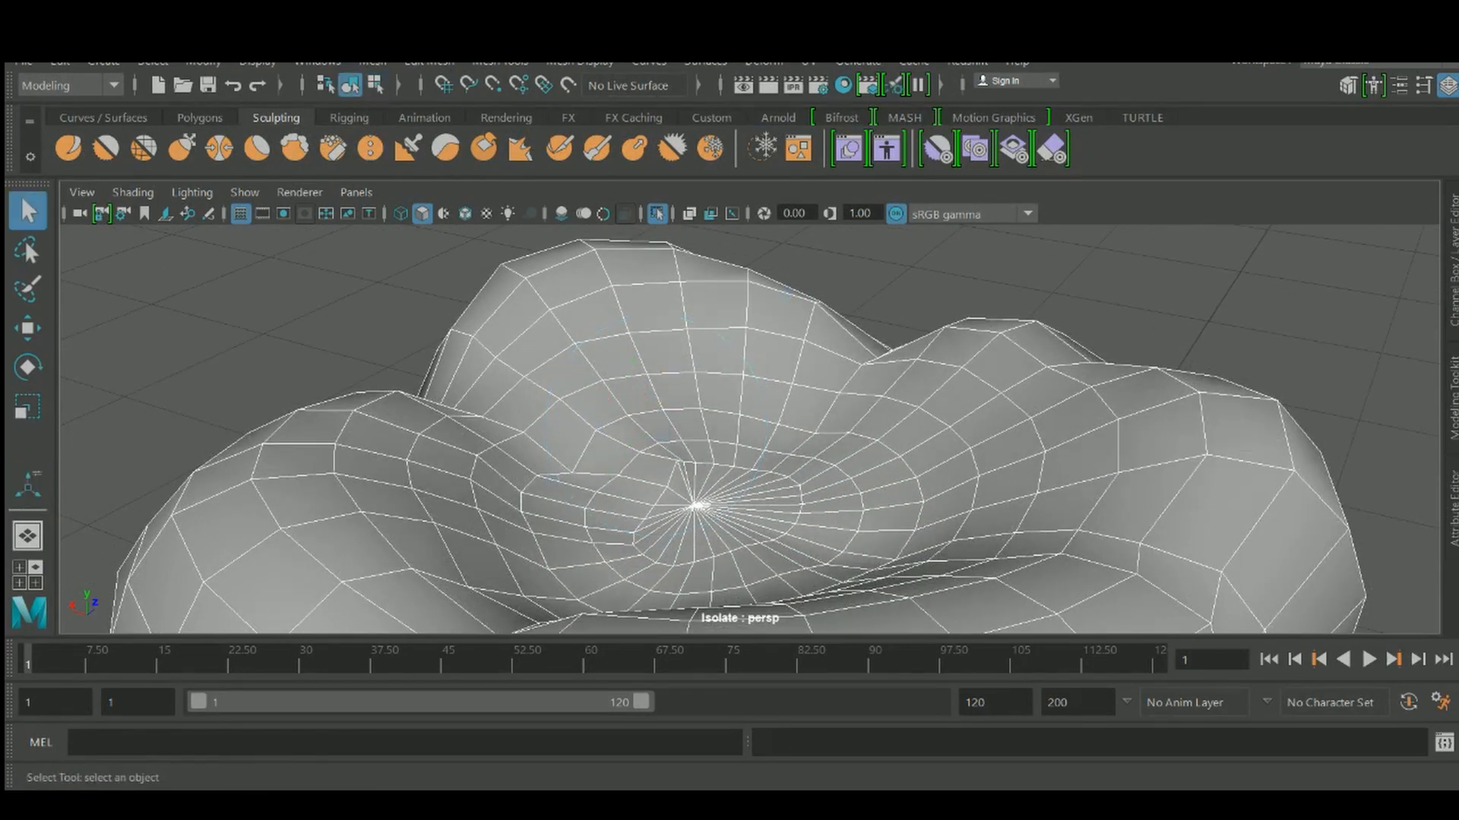
click(1155, 424)
click(714, 516)
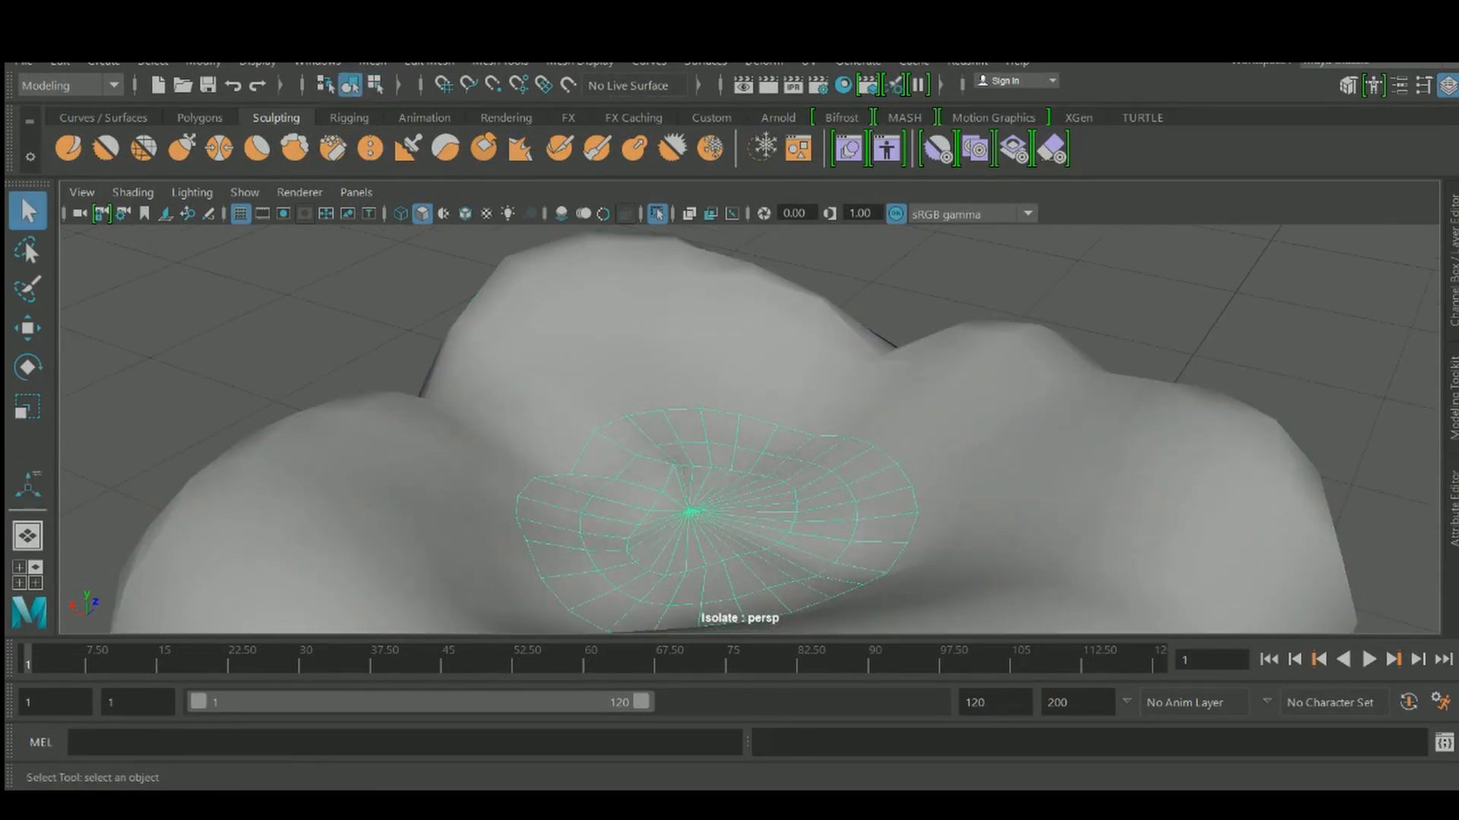
alt+drag(714, 426, 714, 532)
alt+middle_drag(714, 531, 730, 481)
key(ctrl+1)
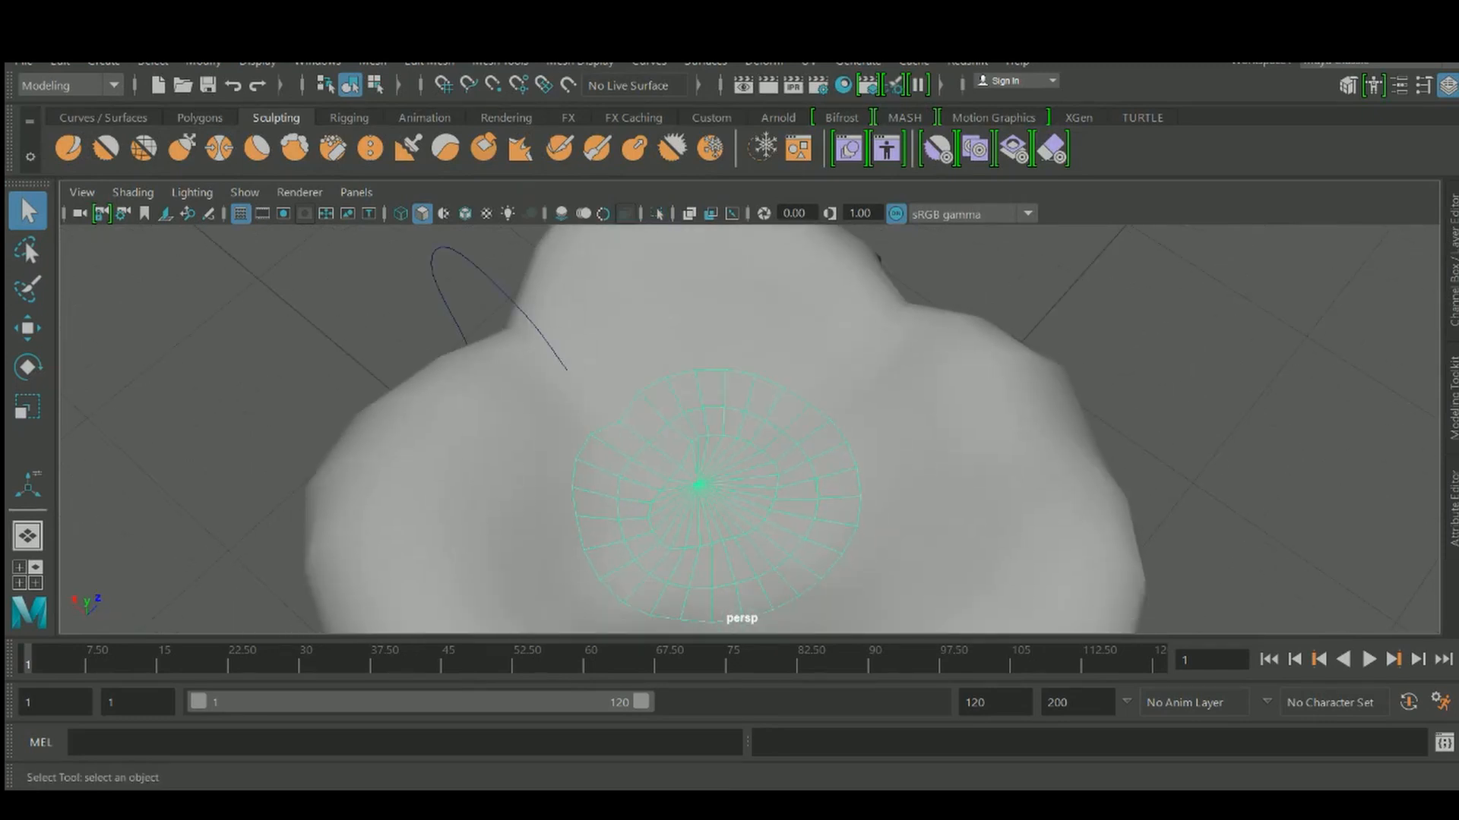
alt+drag(729, 481, 638, 433)
key(ctrl+1)
key(ctrl+1)
Try moving the whole pepper body sideways along Z, away from the duplicated patch
click(669, 456)
scroll(749, 428, down, 3)
scroll(749, 428, up, 3)
key(w)
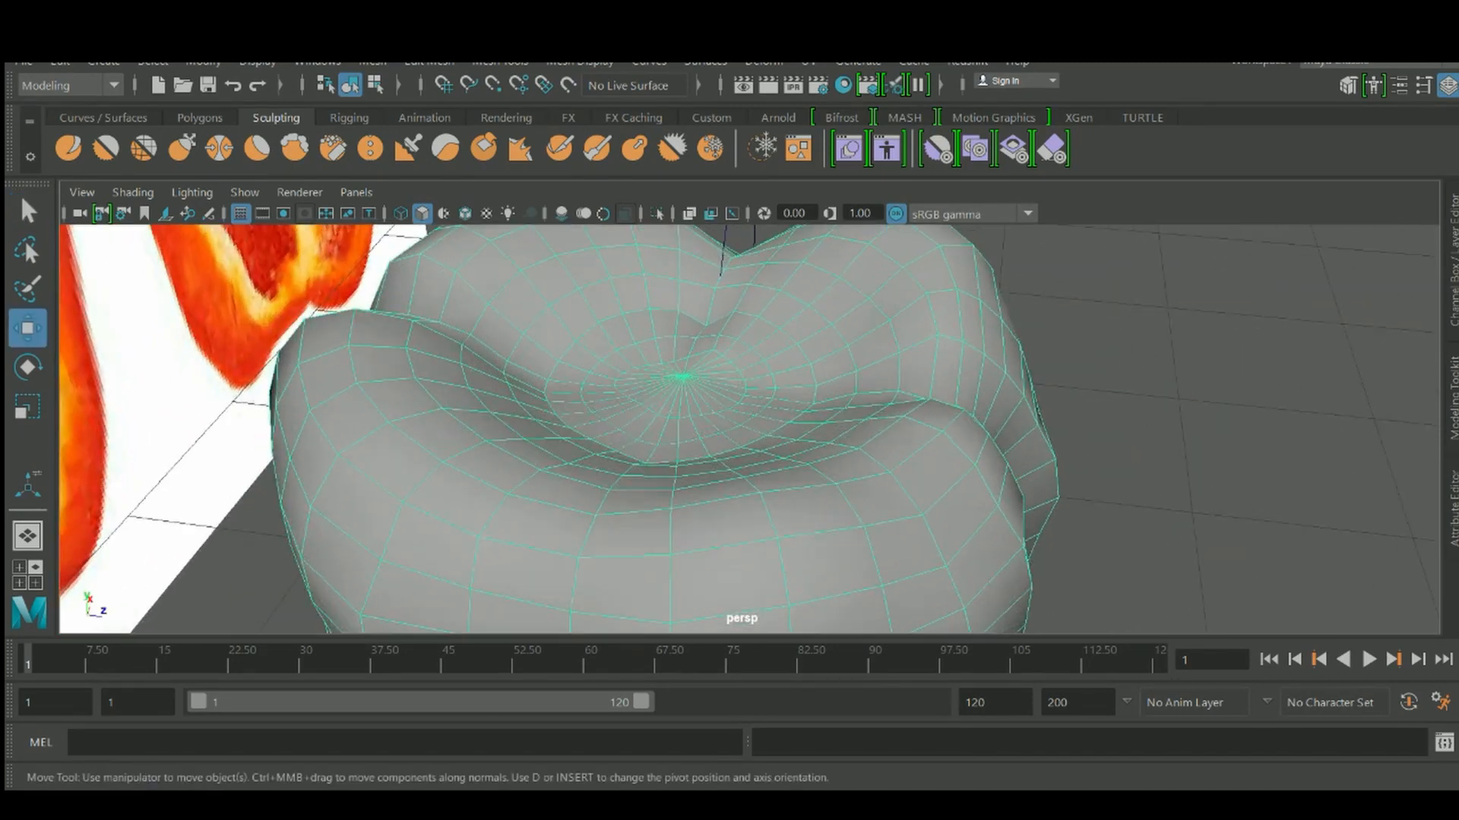
scroll(714, 425, down, 5)
drag(827, 603, 1209, 644)
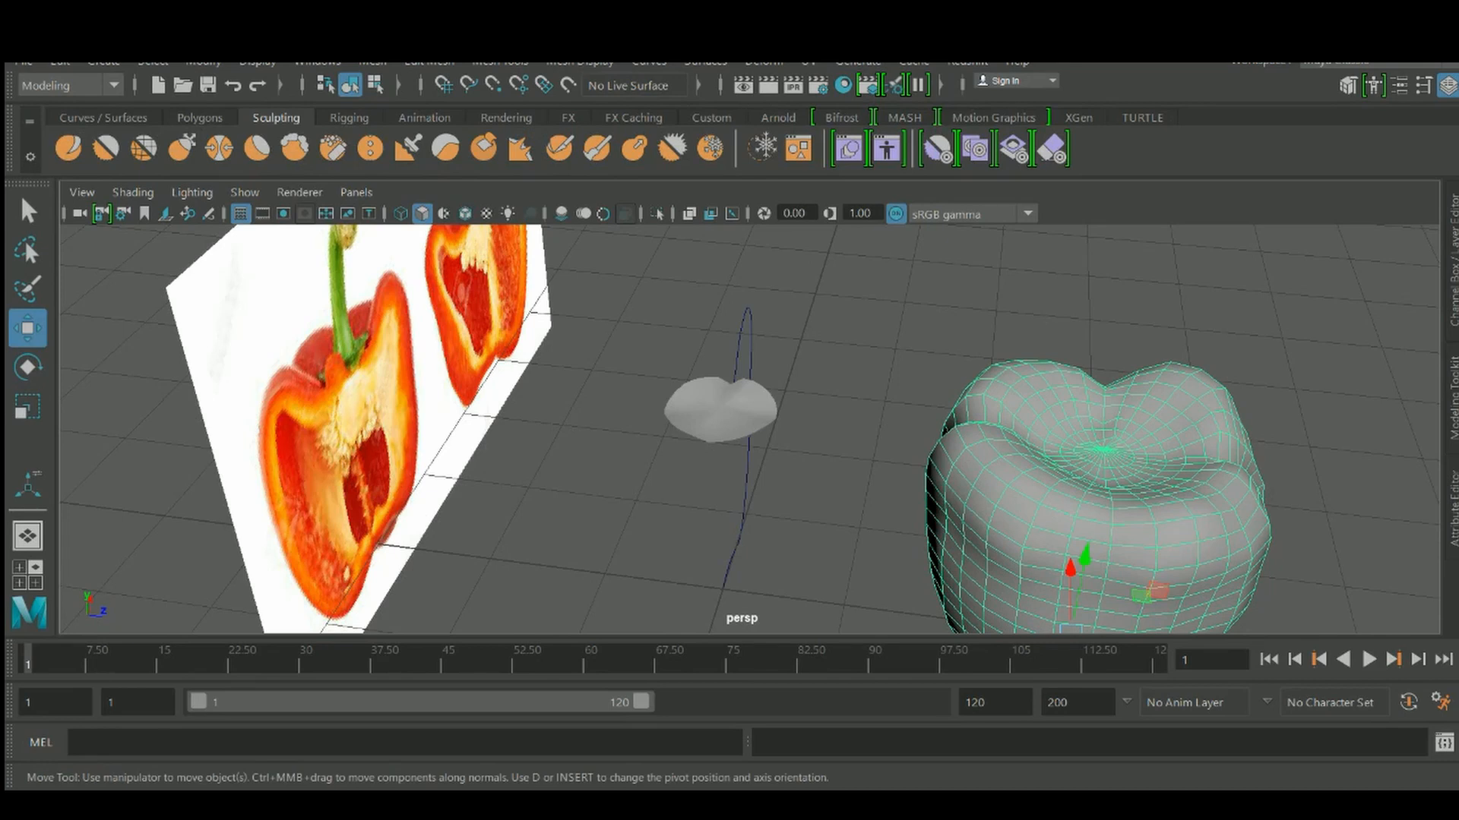
key(ctrl+z)
key(ctrl+z)
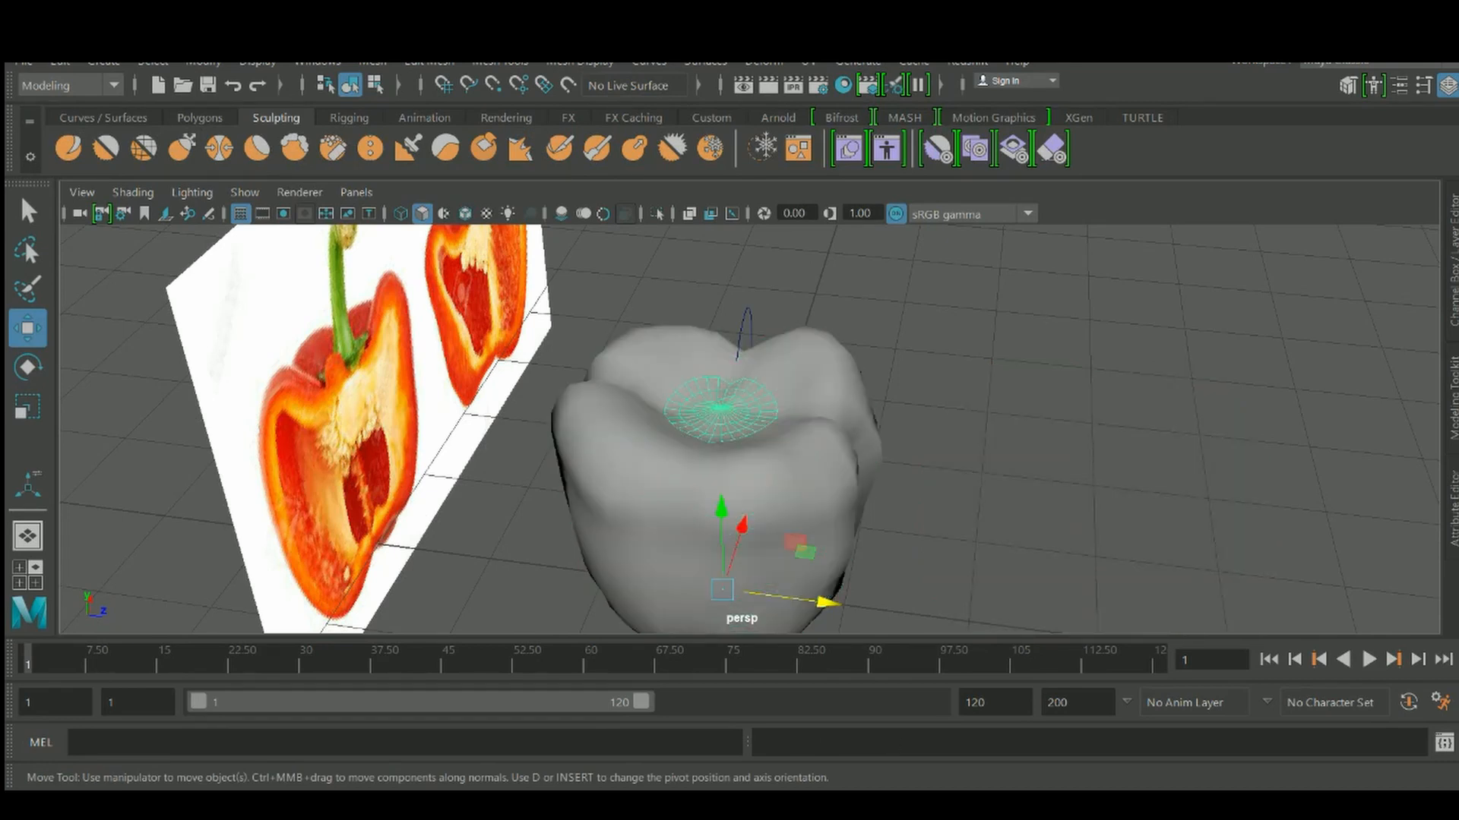
Try moving the duplicated patch sideways along Z, clear of the pepper body
drag(826, 603, 1091, 635)
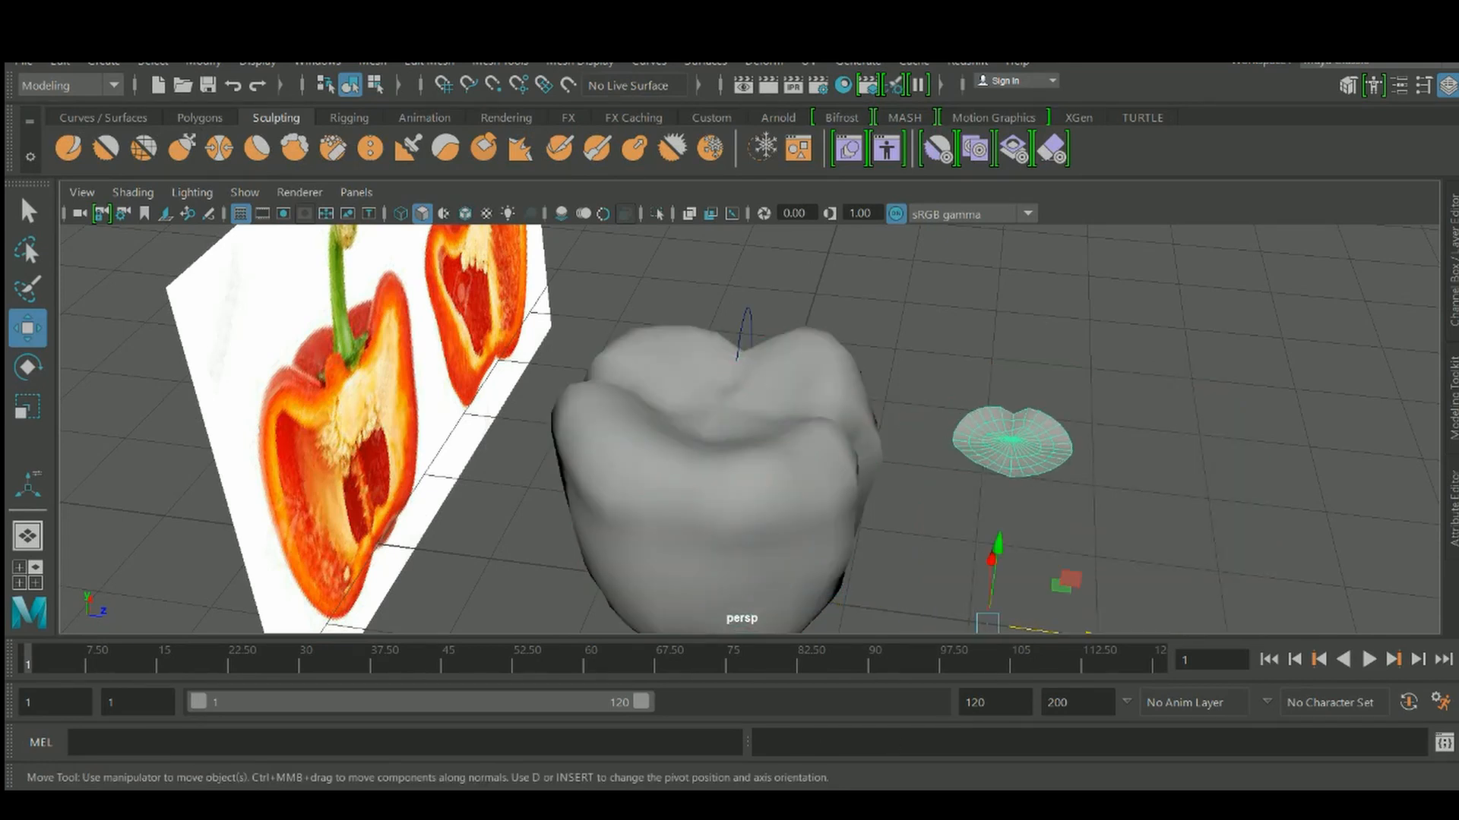
key(ctrl+z)
key(f)
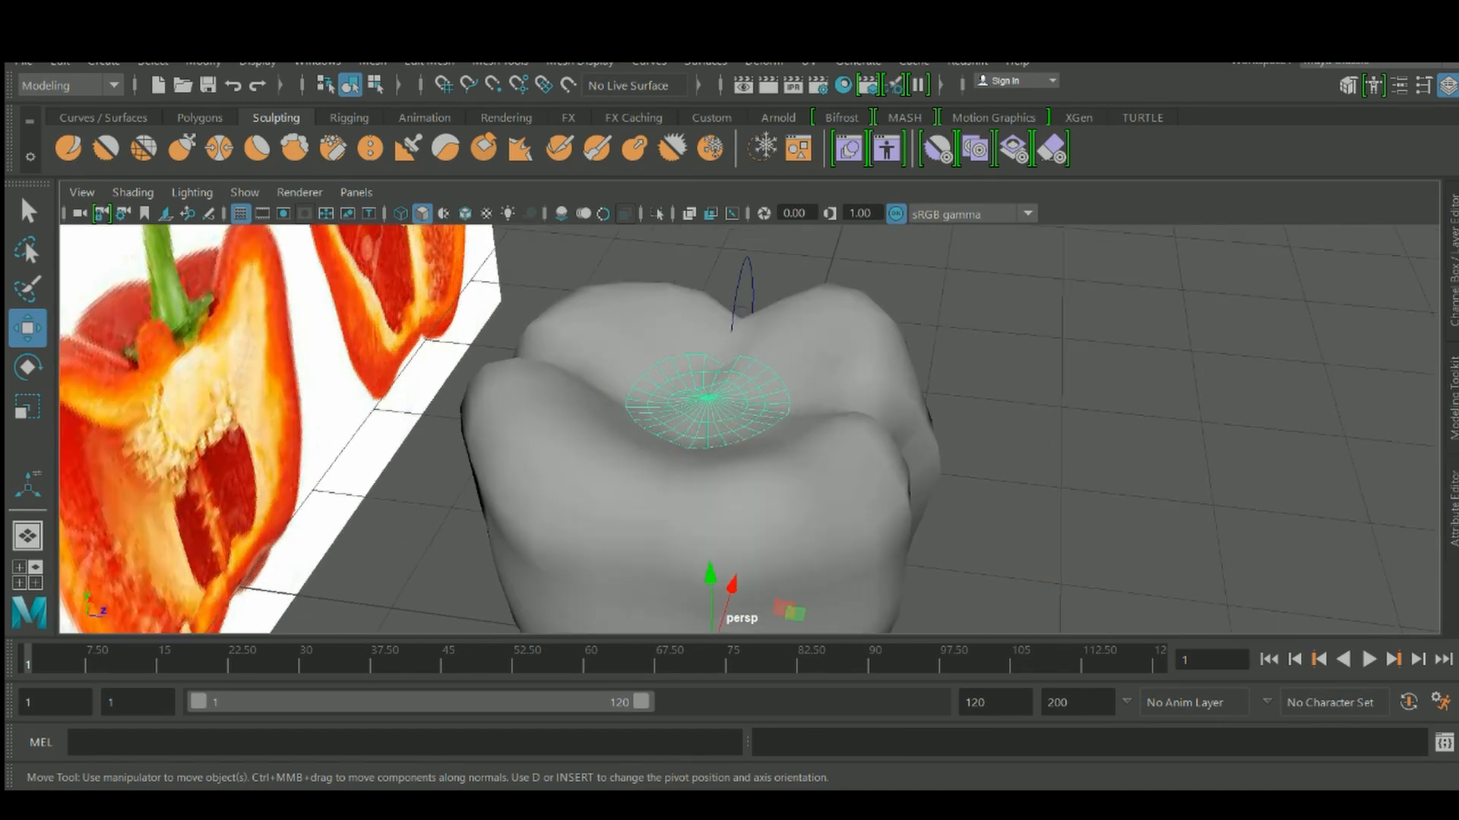
Select a face on the pepper's top and review the face commands, including Duplicate Face
shift+right_click(733, 305)
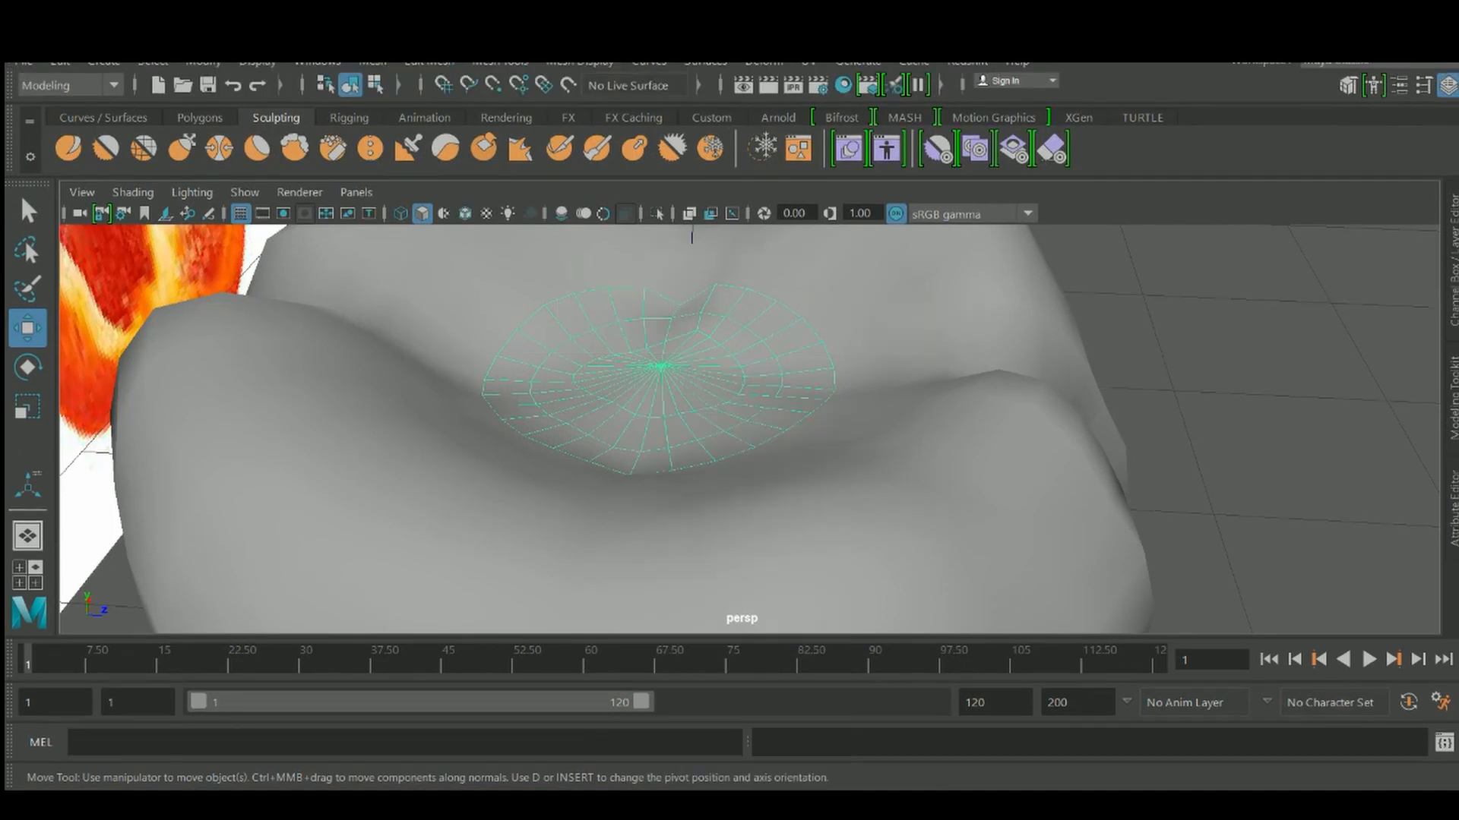
right_click(782, 248)
click(781, 276)
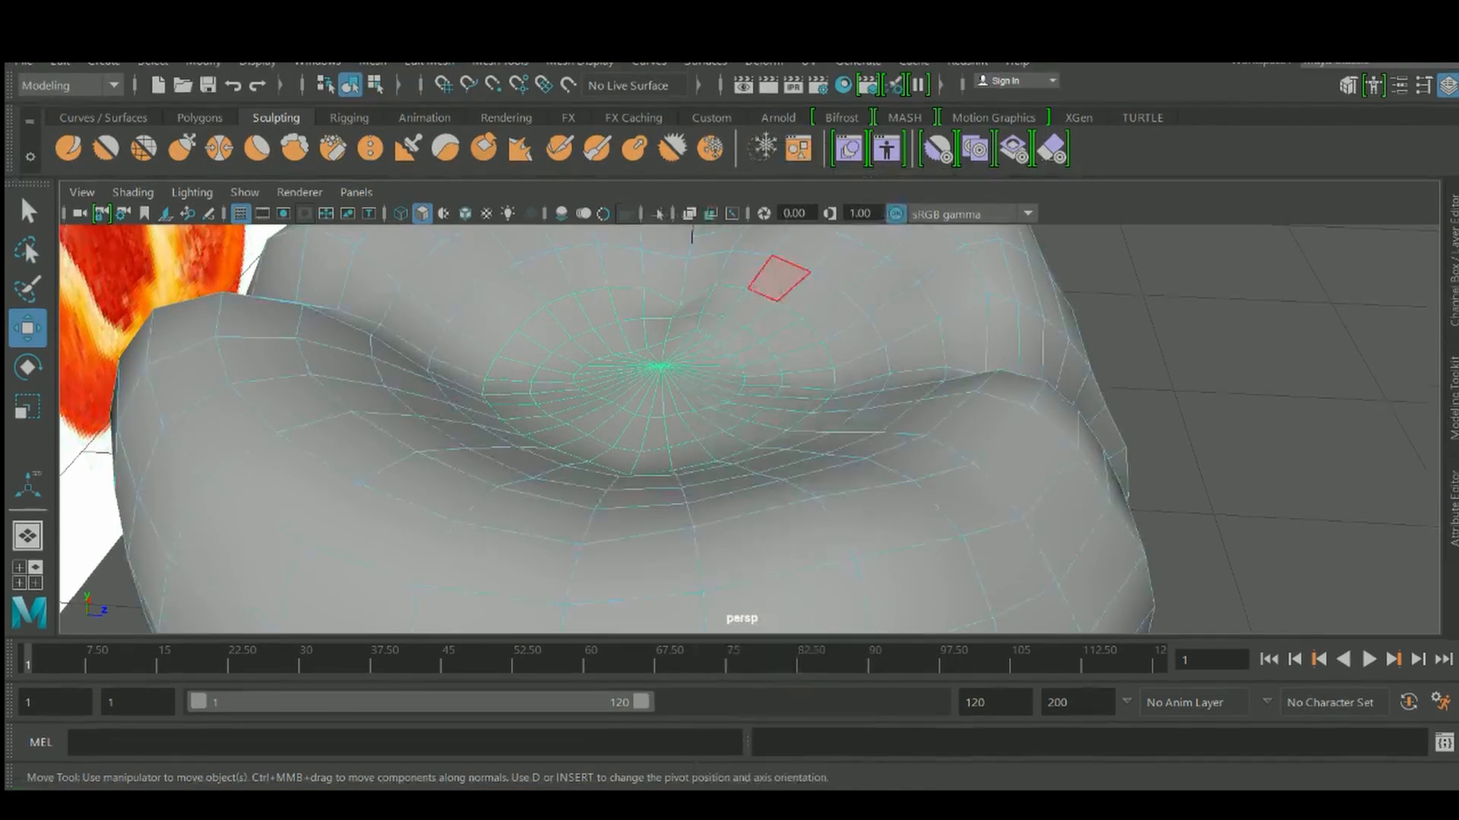
click(794, 342)
shift+right_click(792, 332)
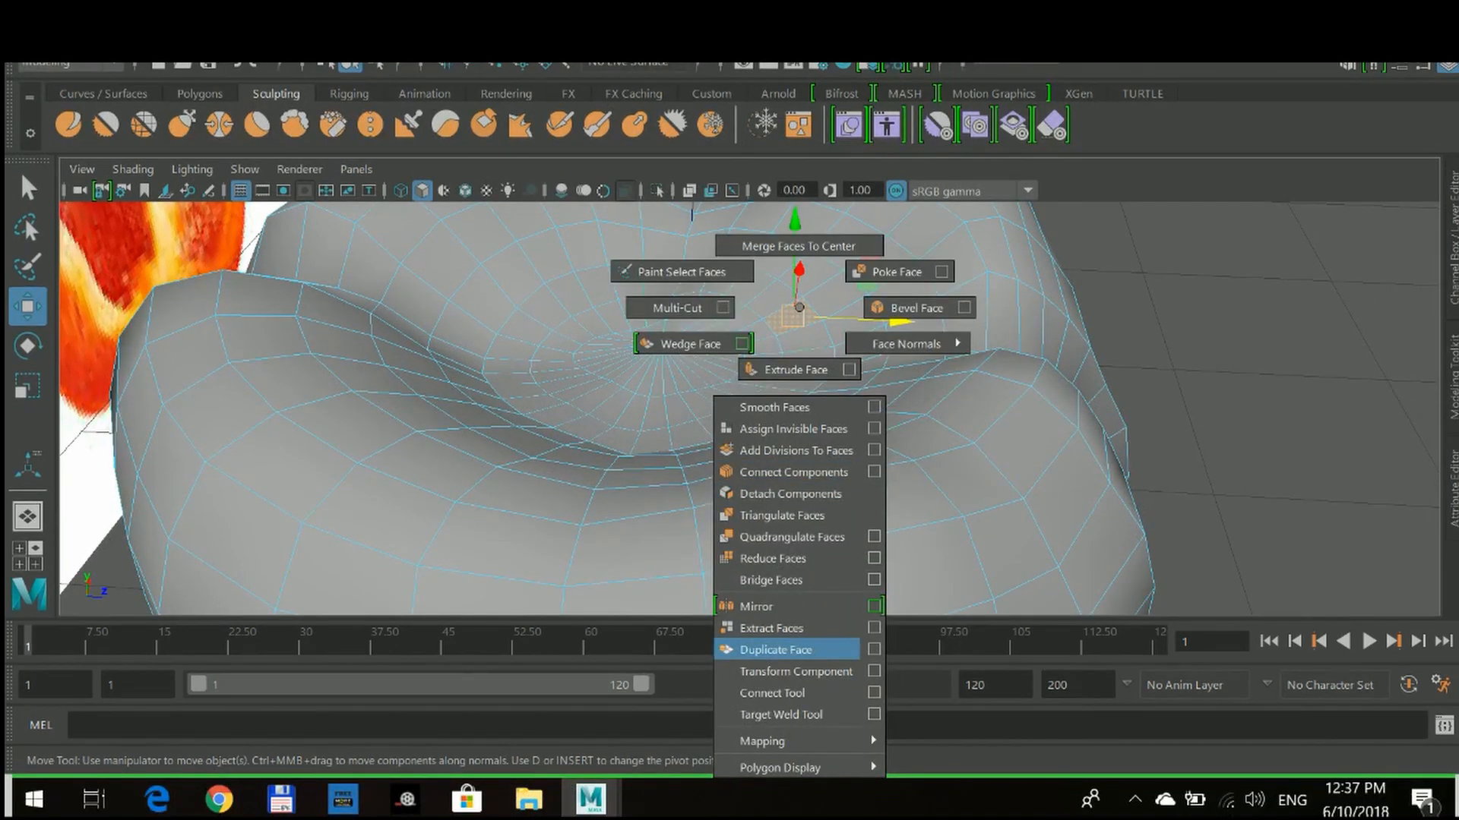
click(795, 369)
key(q)
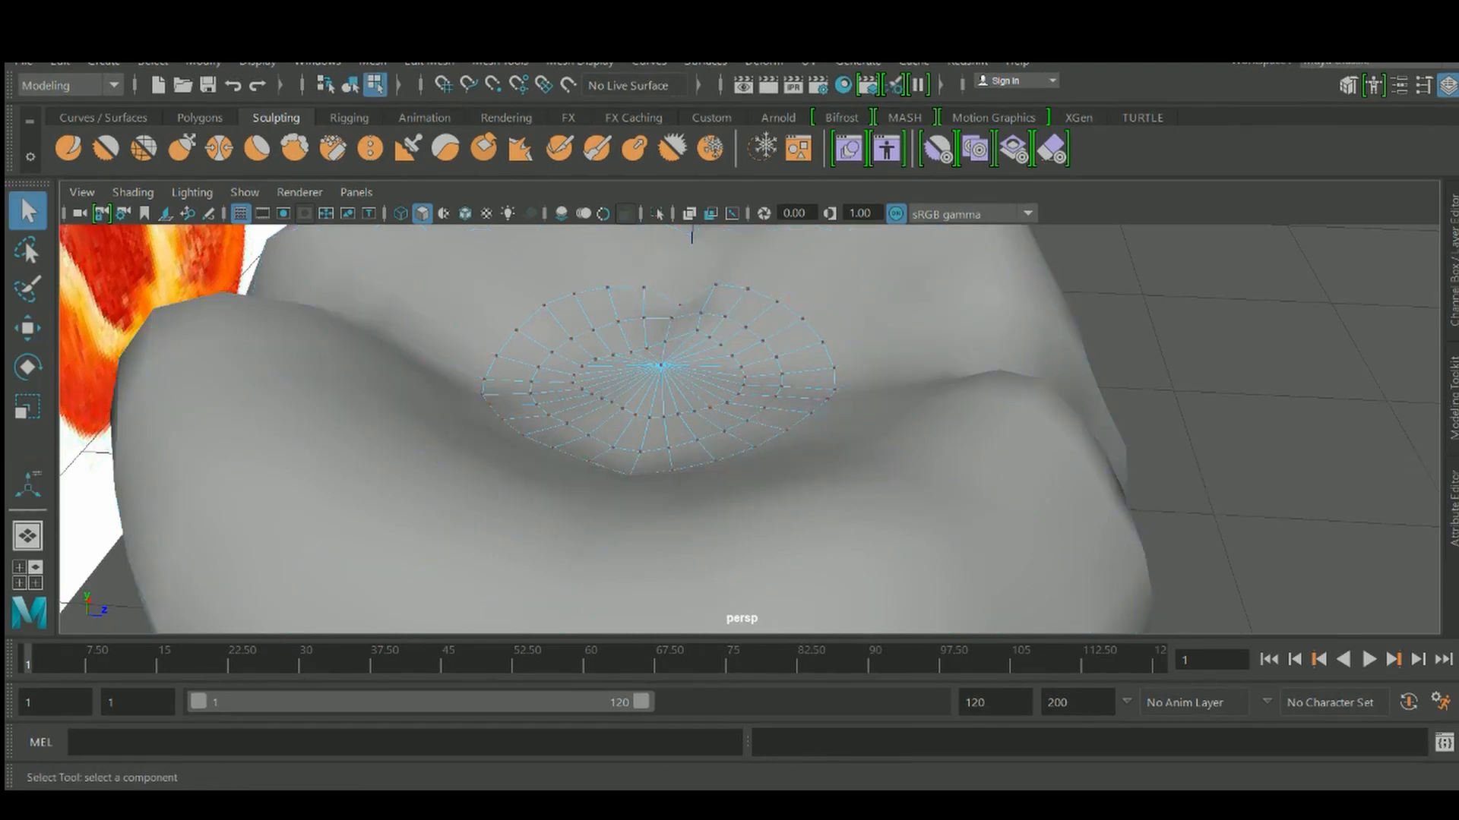
Isolate the duplicated patch as an object and compare its shape with the stem base in the reference photo
right_drag(932, 216, 1003, 156)
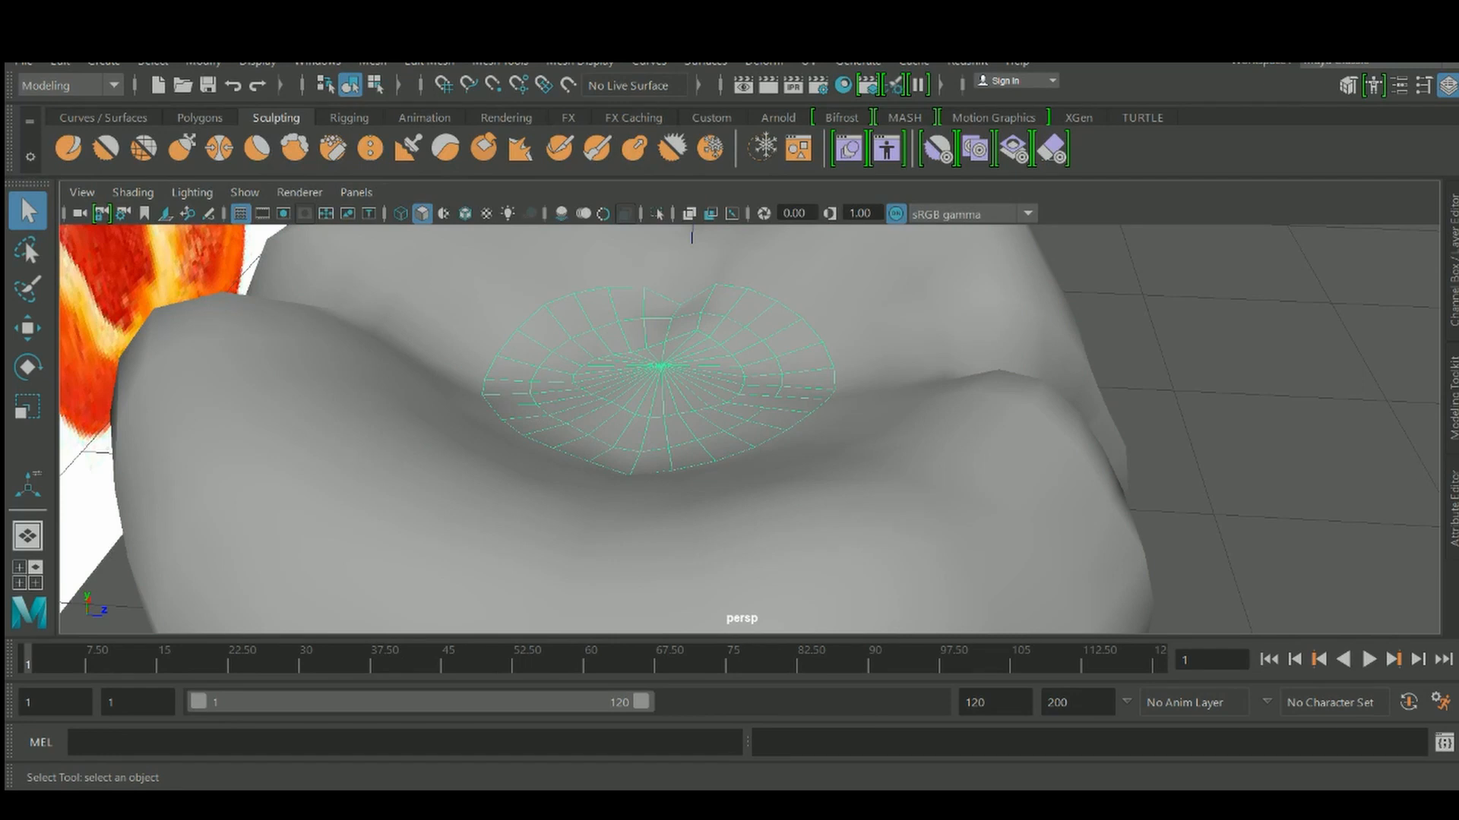
key(ctrl+1)
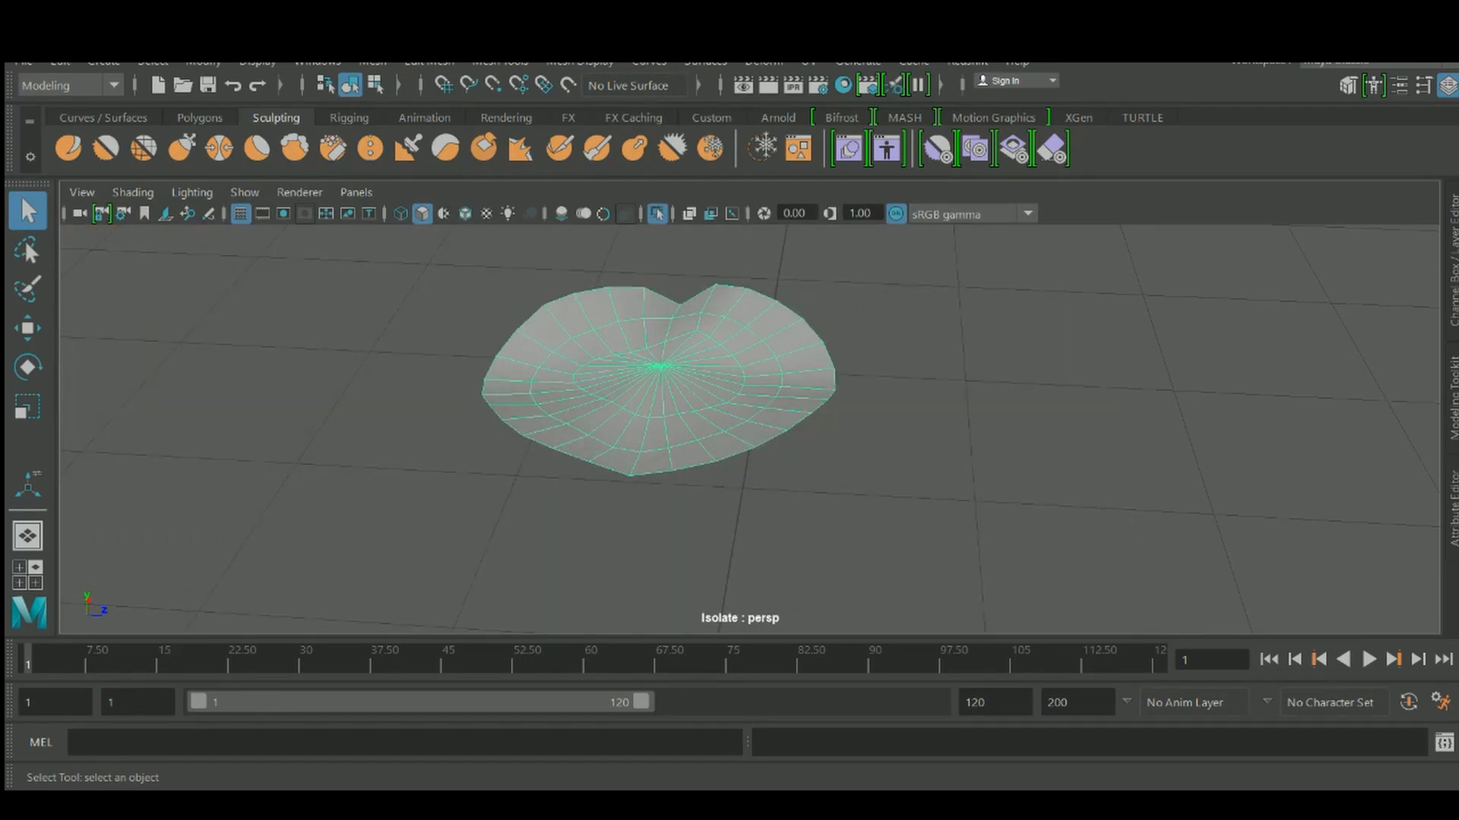
alt+drag(729, 418, 851, 402)
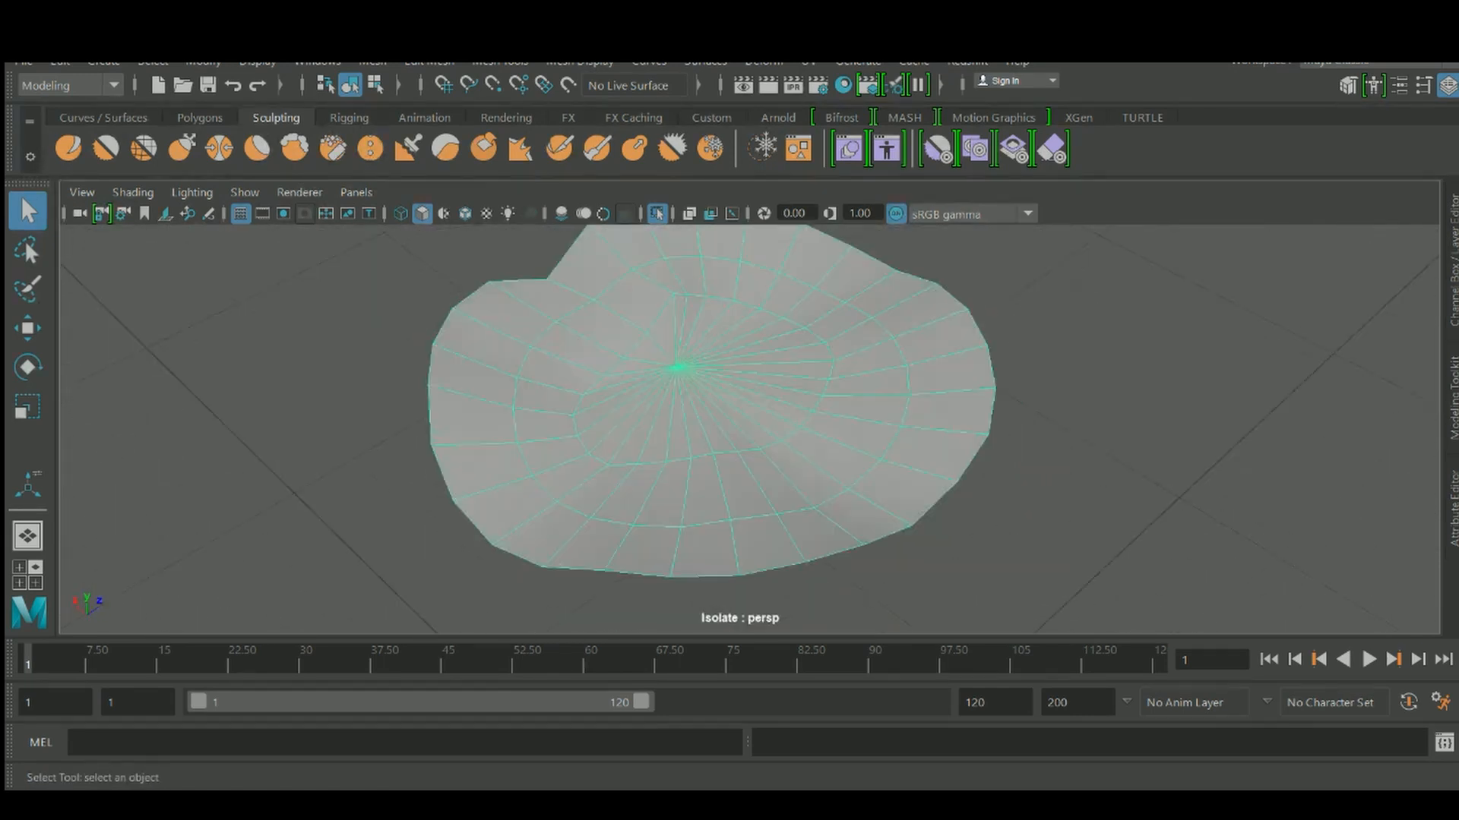
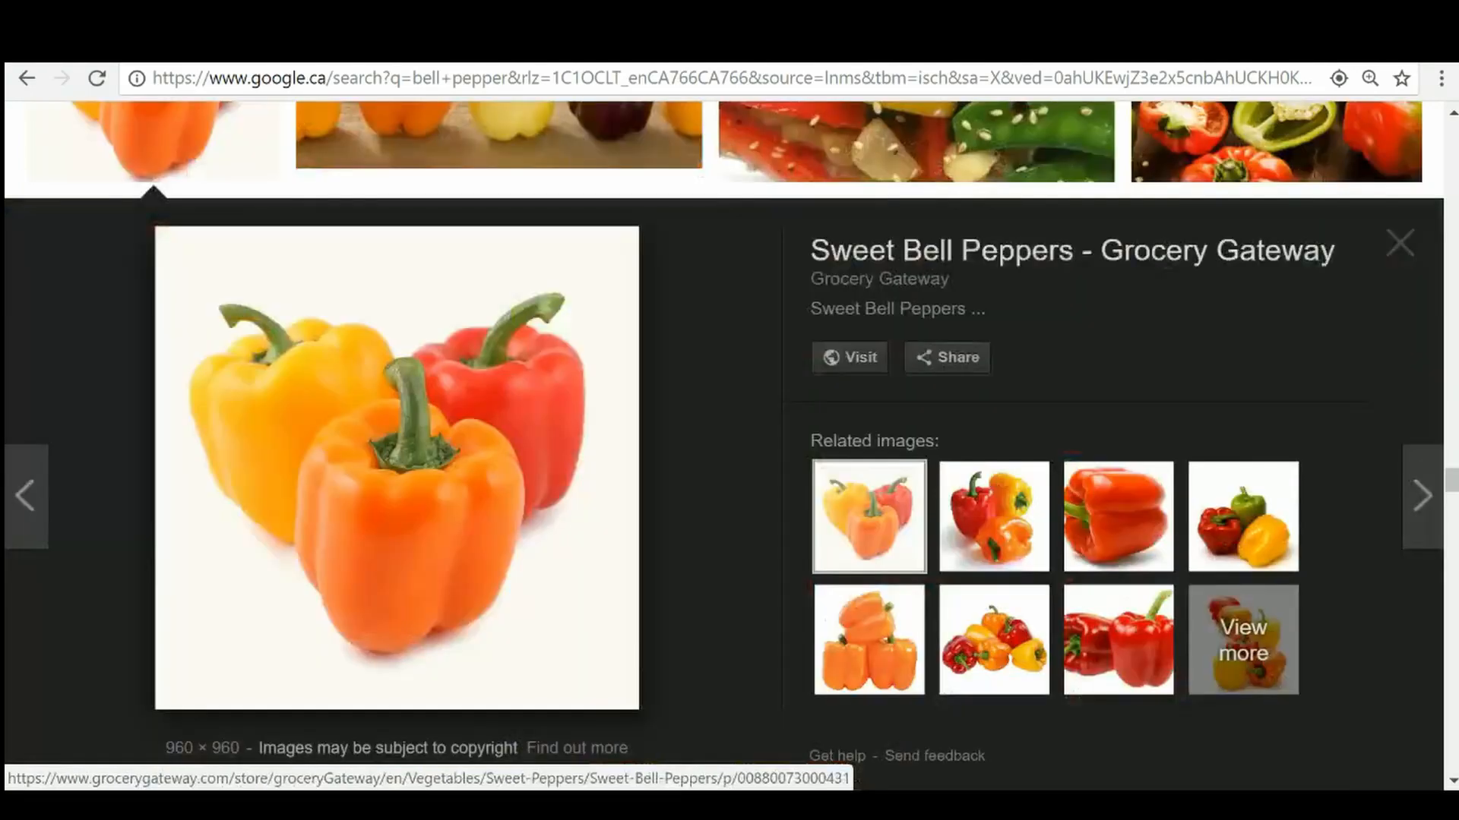
mouse_move(591, 790)
click(727, 710)
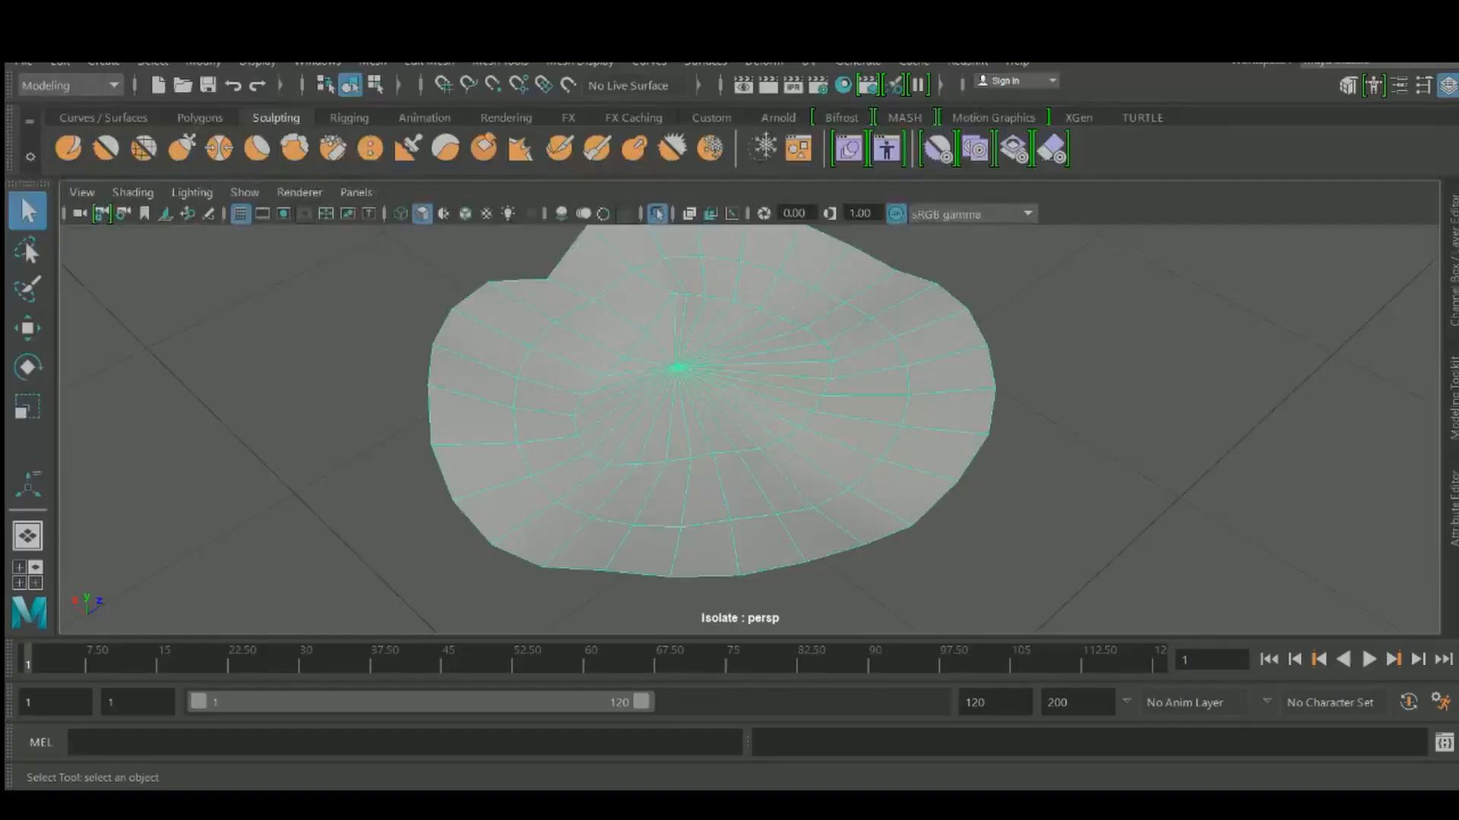
scroll(710, 364, down, 3)
alt+drag(711, 455, 646, 425)
scroll(711, 365, down, 3)
scroll(742, 415, down, 4)
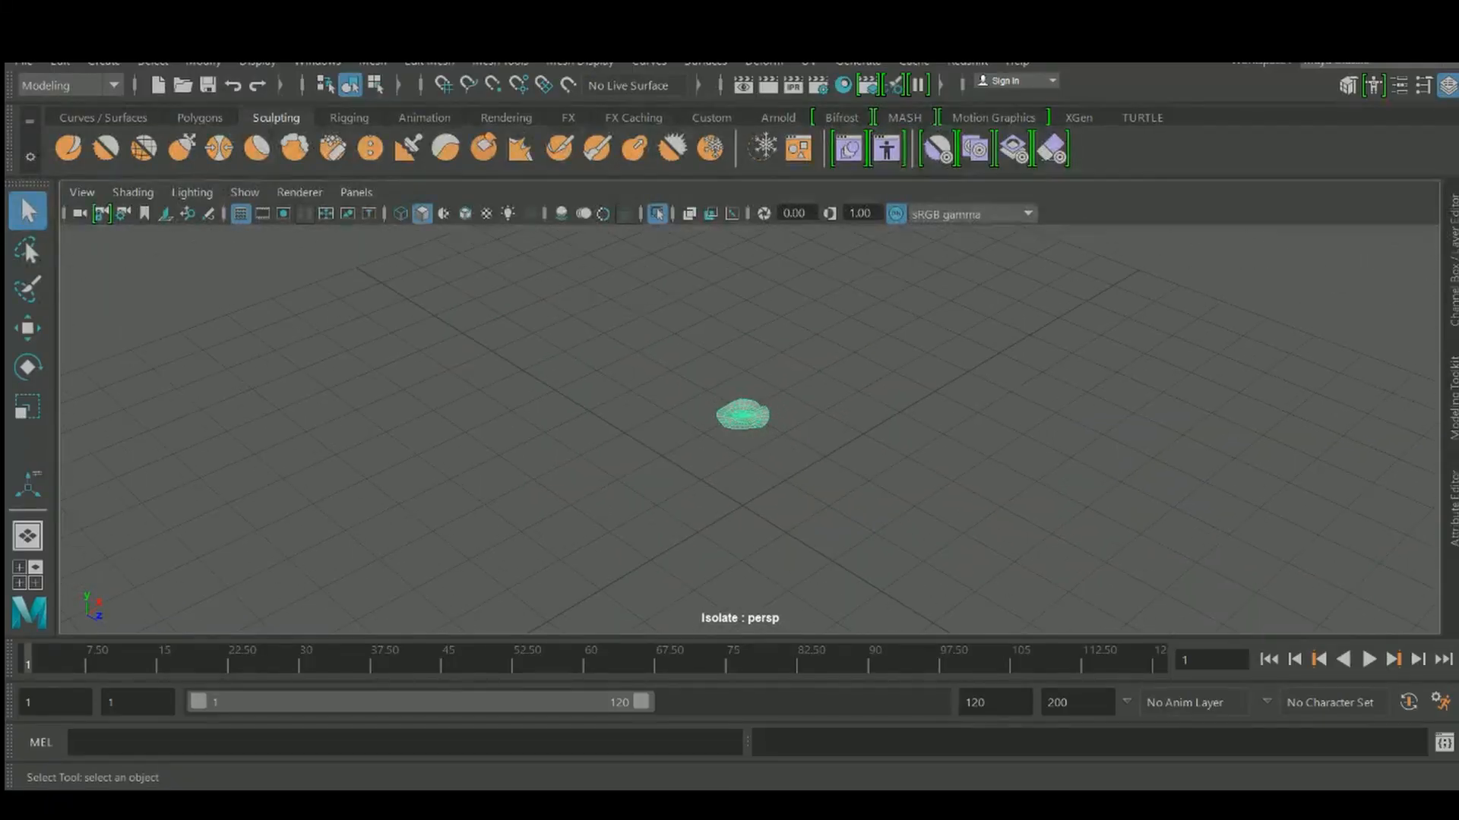
Leave isolation to delete the duplicated patch, and select the pepper body
key(ctrl+1)
key(Delete)
alt+drag(742, 425, 767, 399)
scroll(742, 425, up, 4)
click(742, 486)
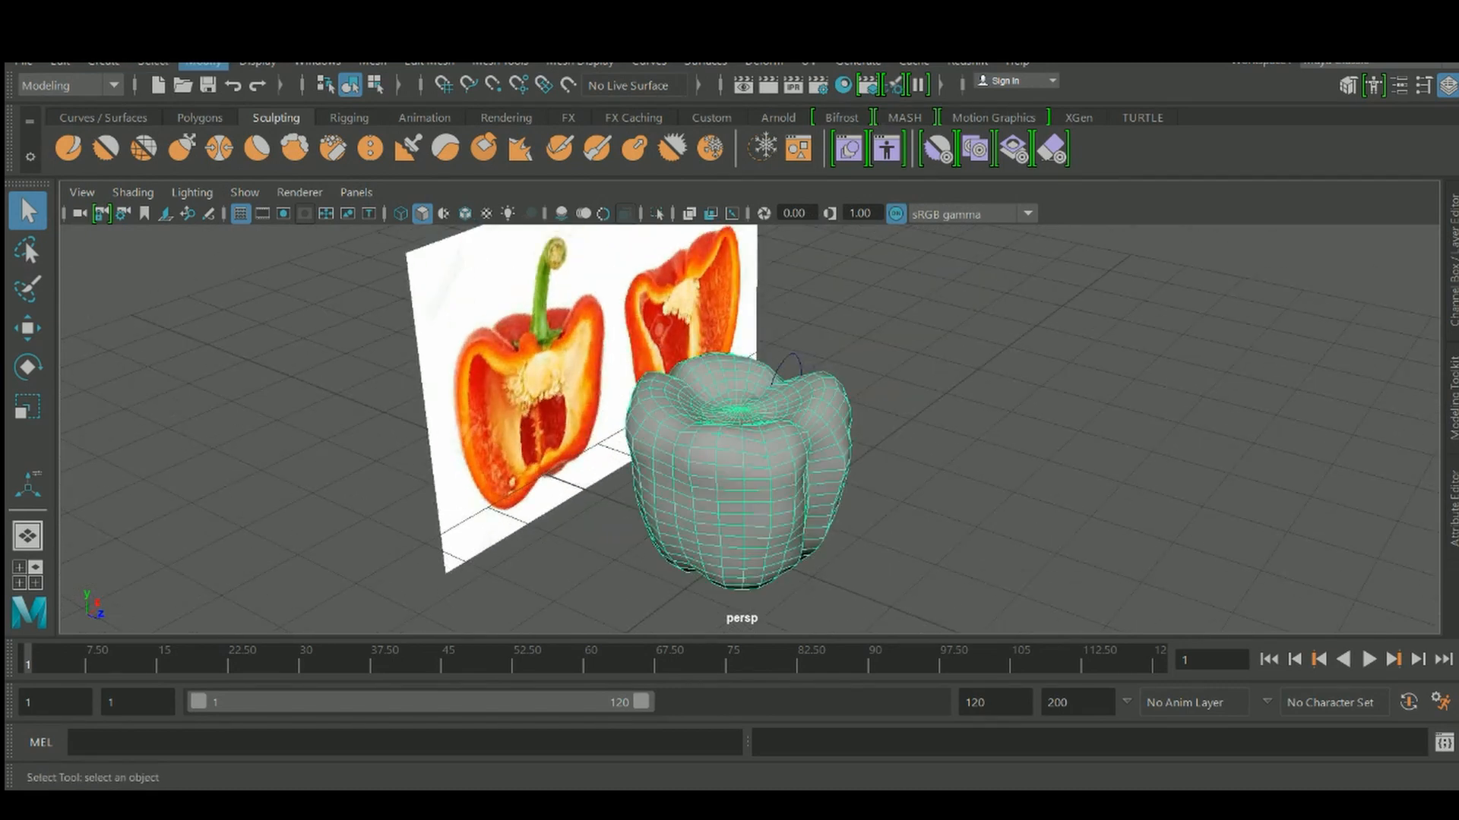
Open the Outliner beside the pepper, enlarge it to list the whole scene, and add curve1 to the selected pepper surfaces
click(203, 64)
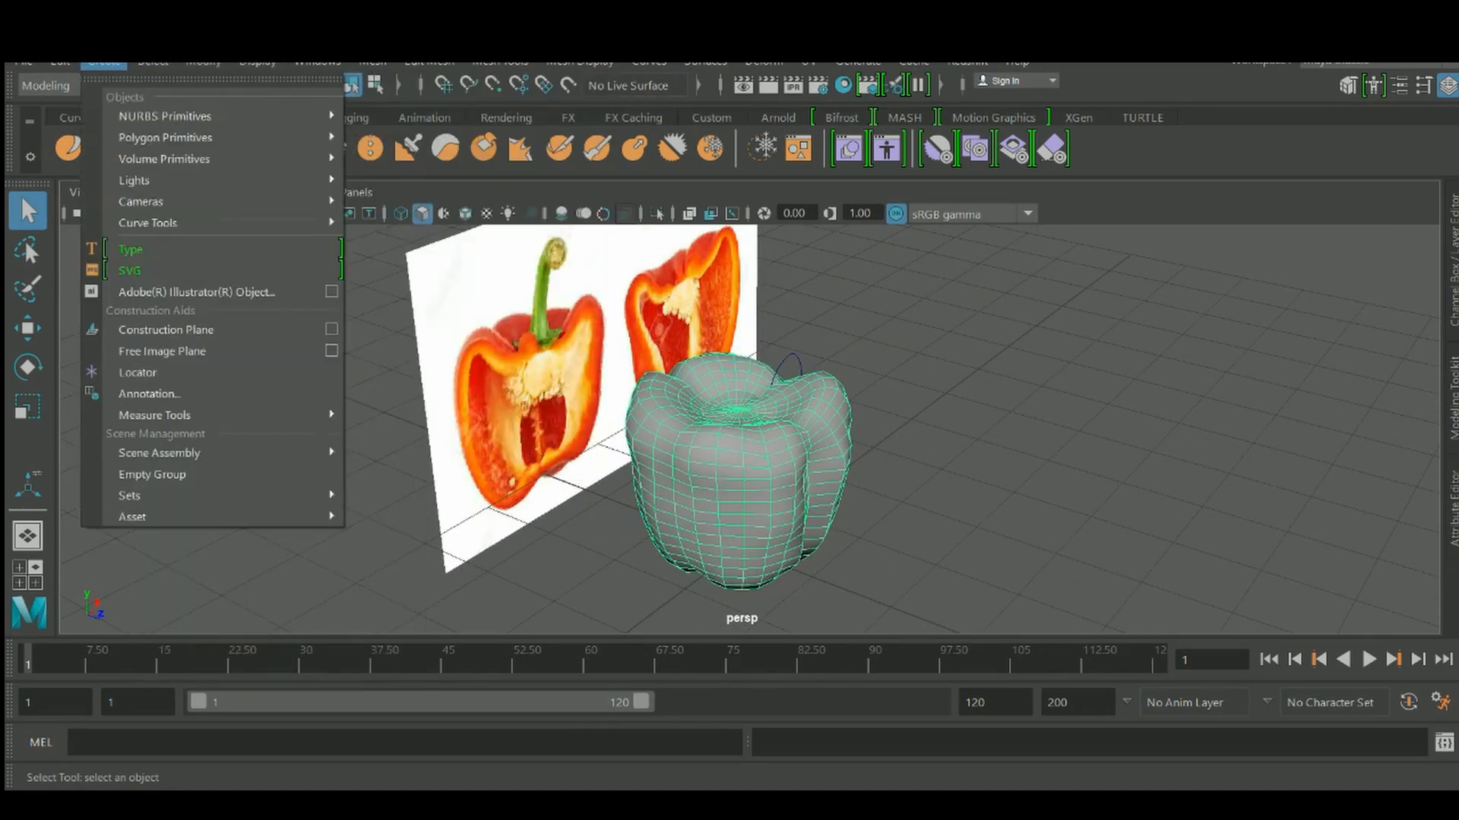
mouse_move(60, 64)
click(317, 62)
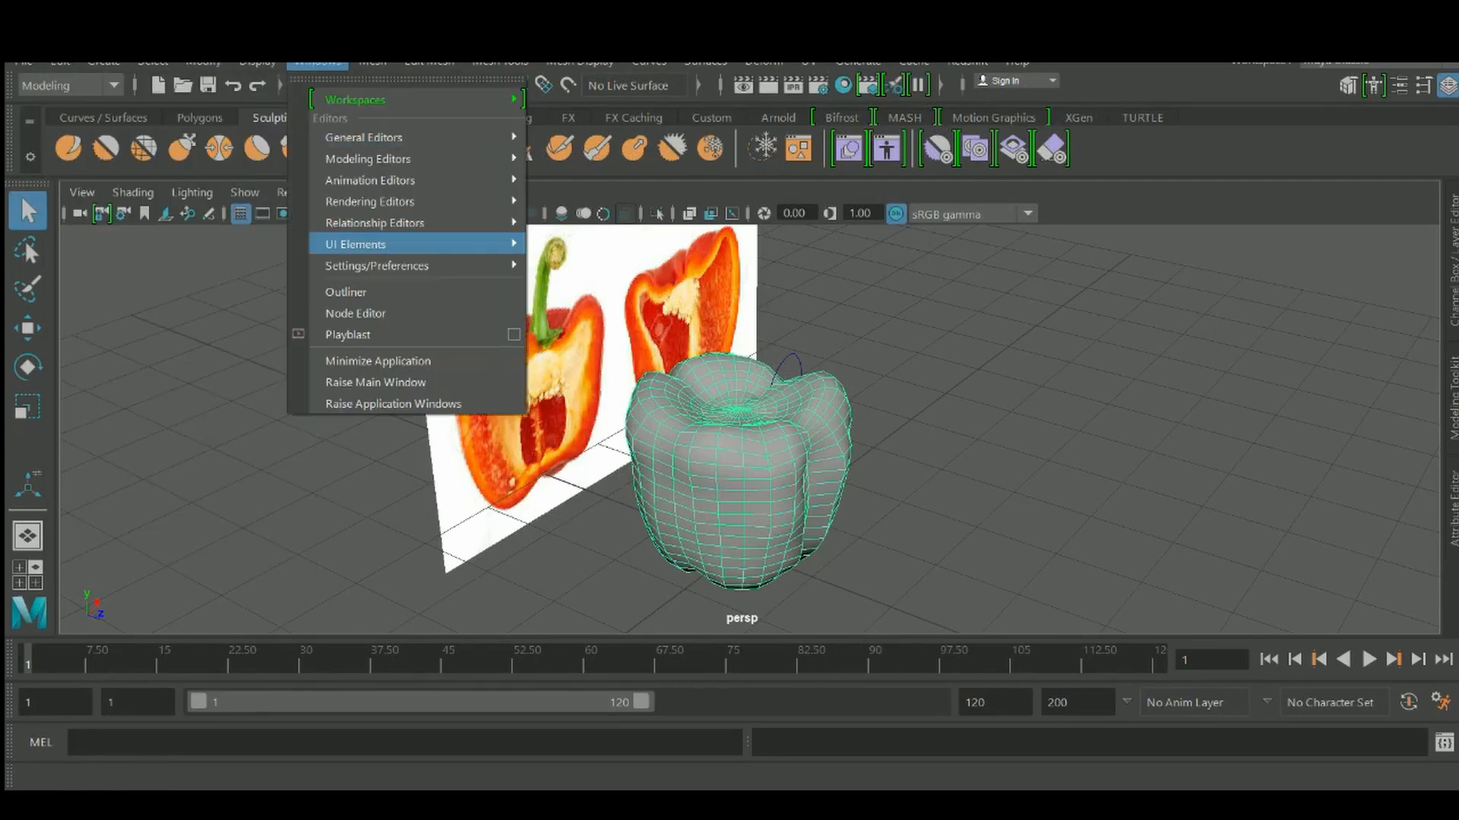
click(345, 292)
alt+drag(988, 380, 1049, 350)
click(357, 441)
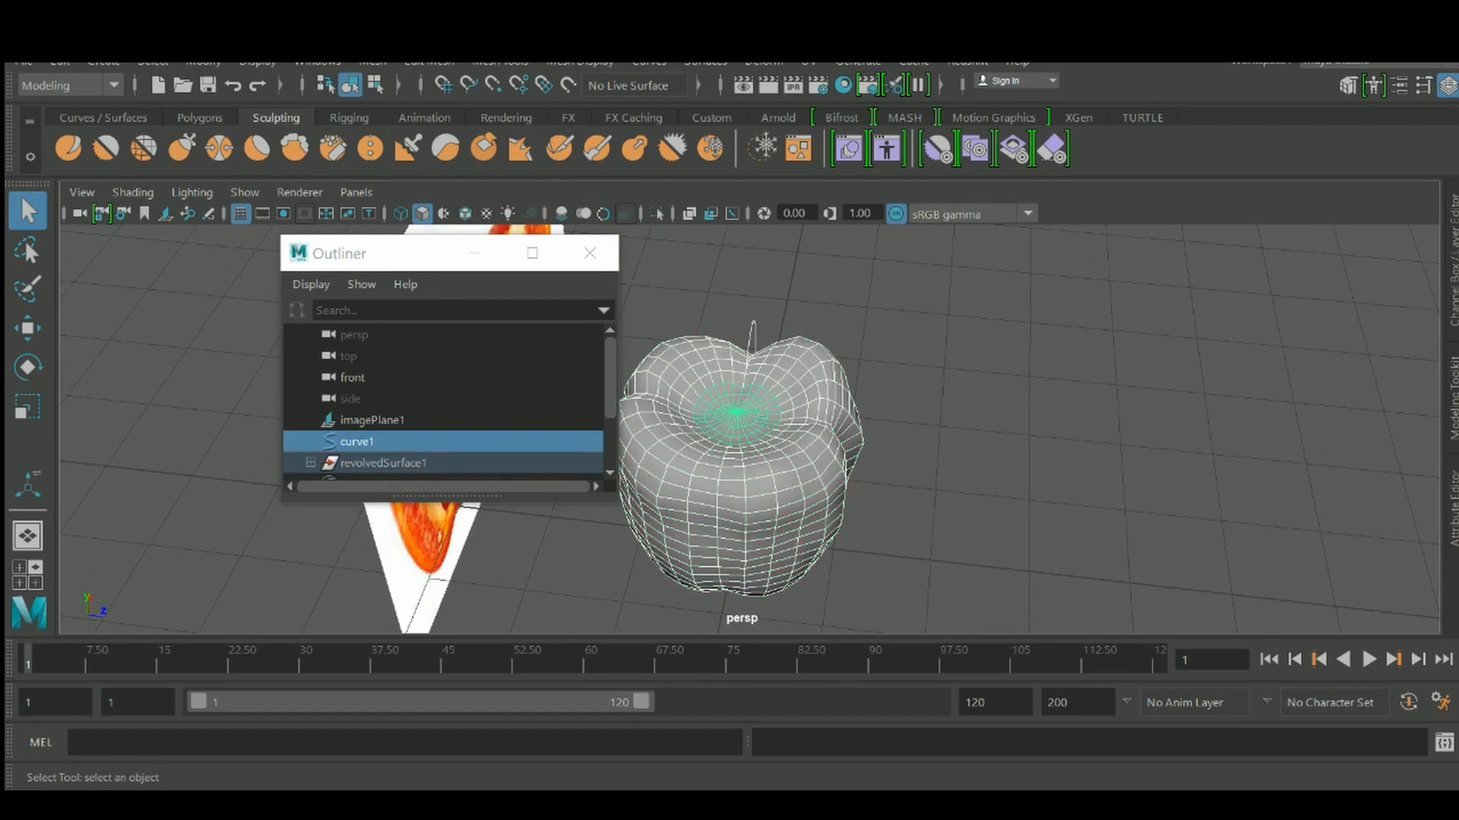
drag(410, 253, 280, 244)
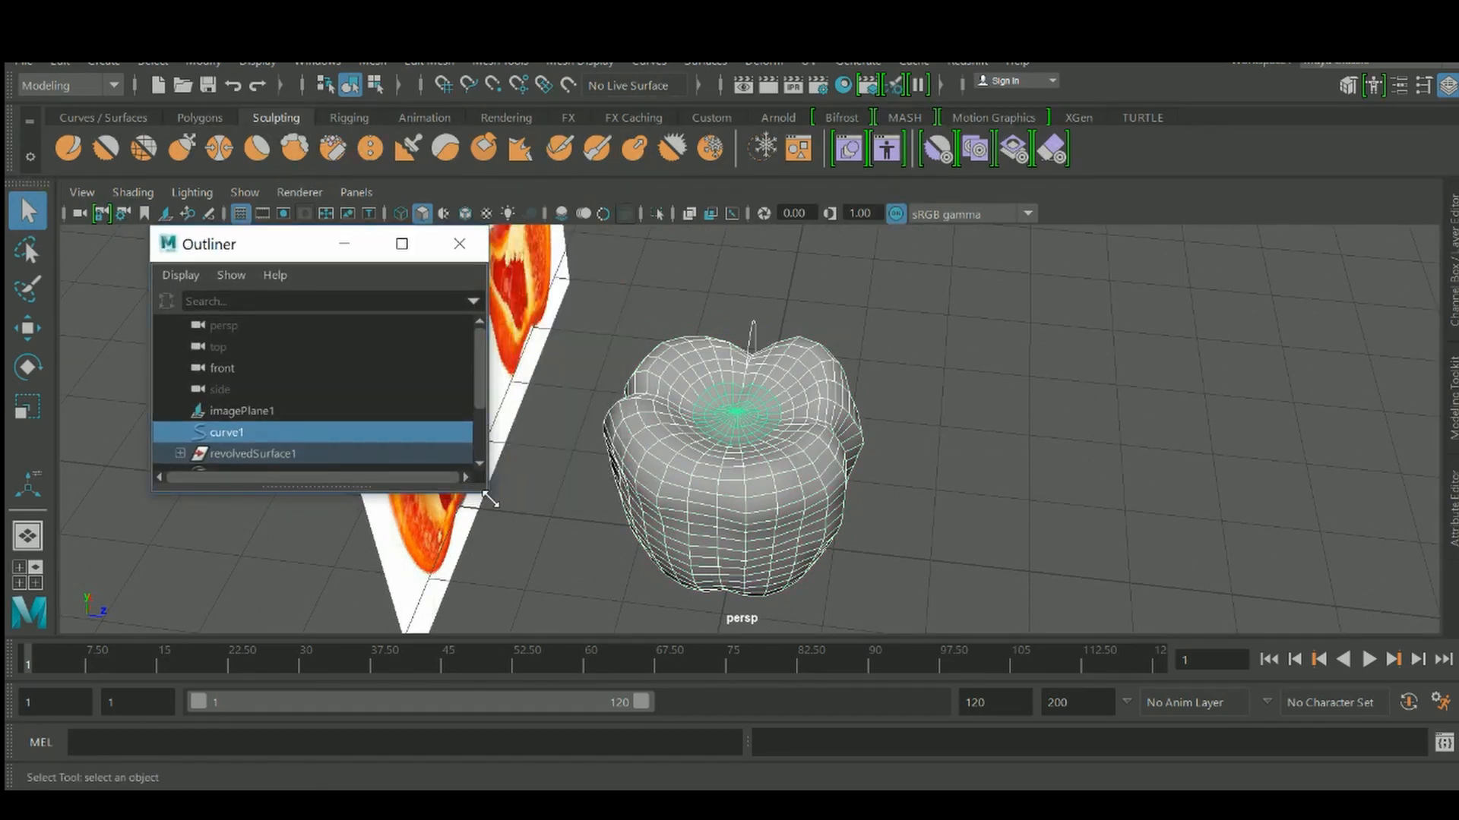
drag(490, 500, 532, 631)
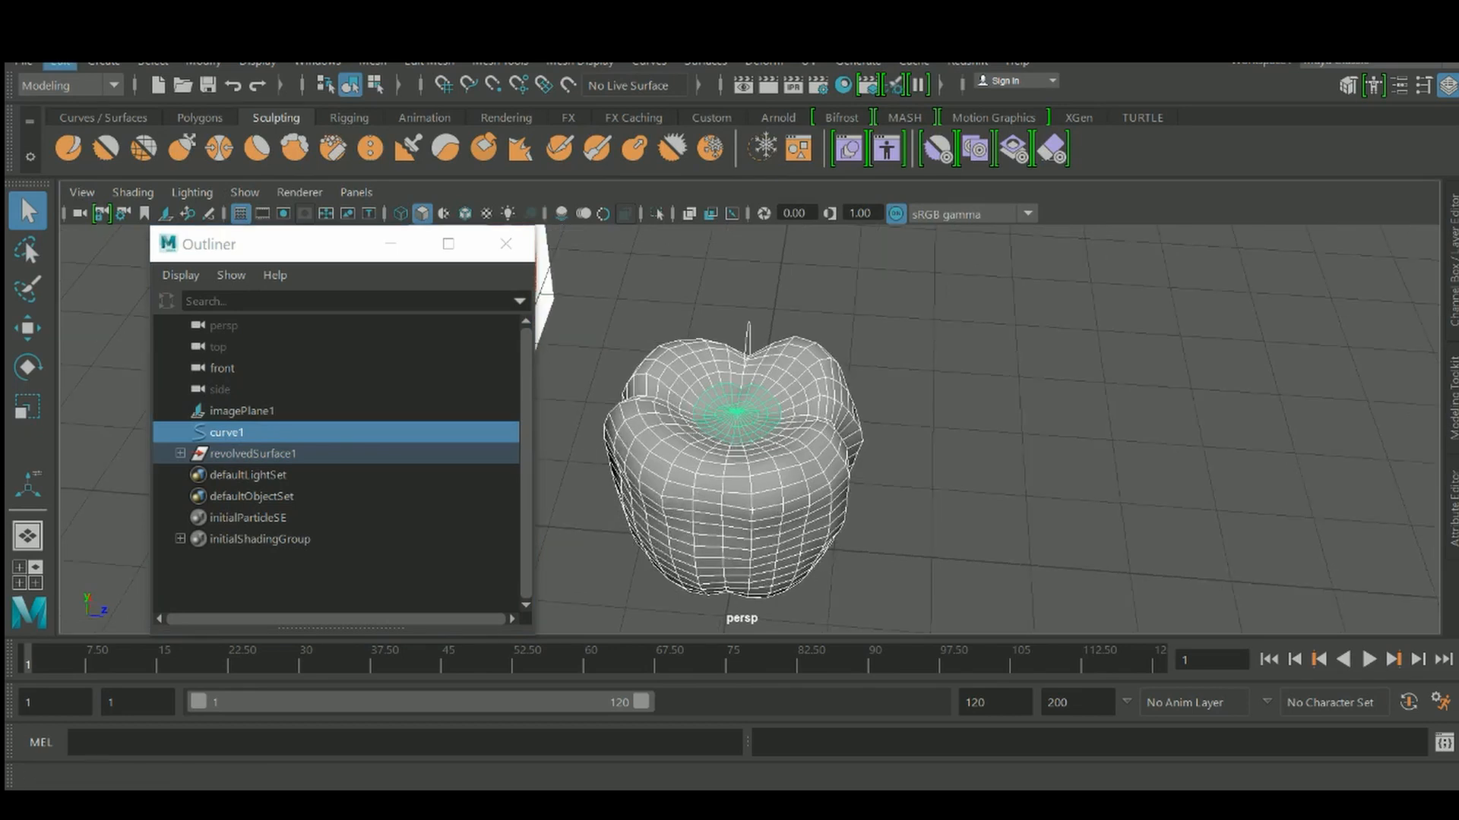
Delete the construction history of the selected curve and pepper surfaces, and hide curve1
click(61, 62)
mouse_move(121, 313)
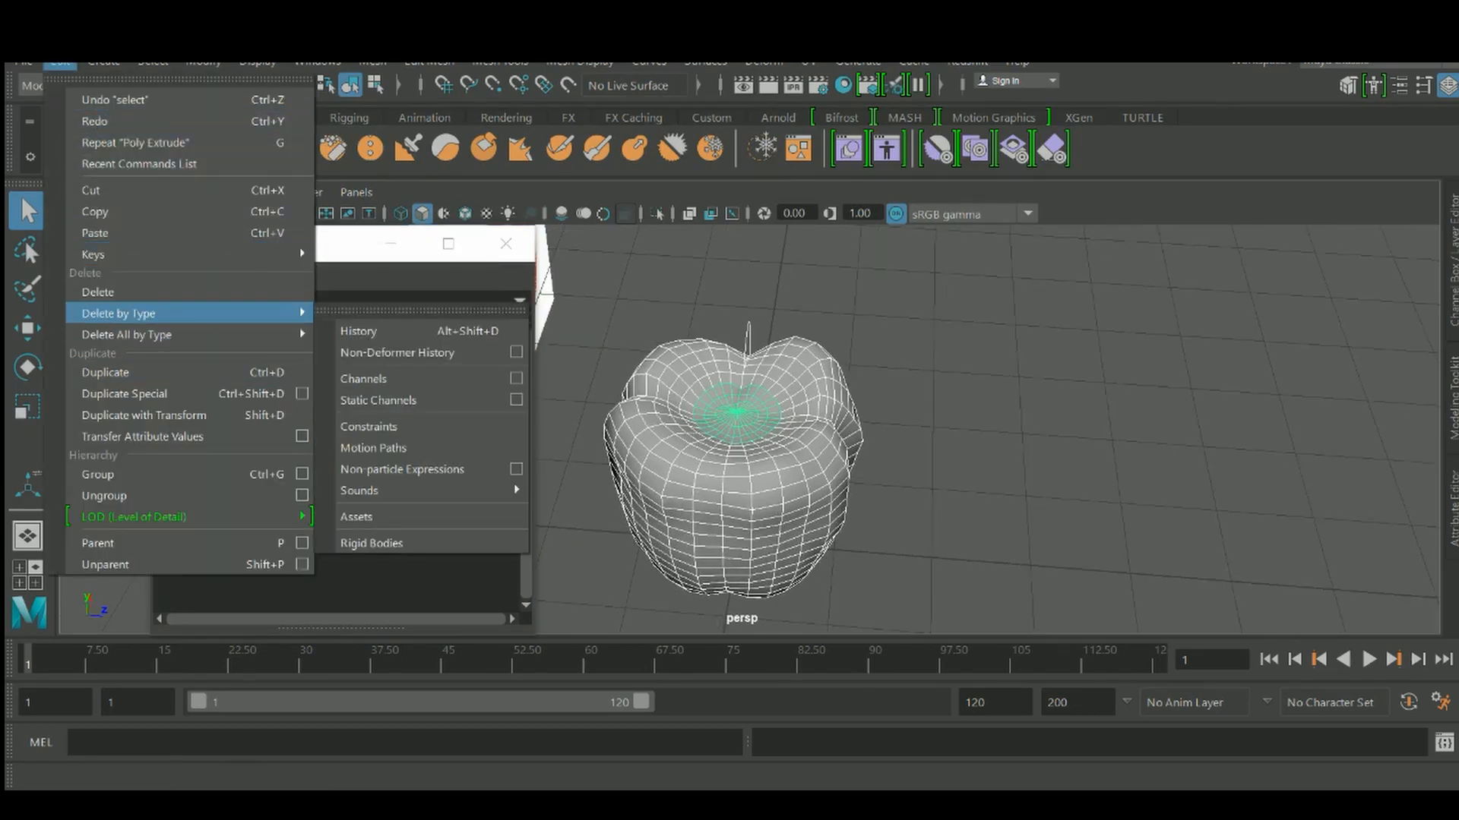
click(358, 331)
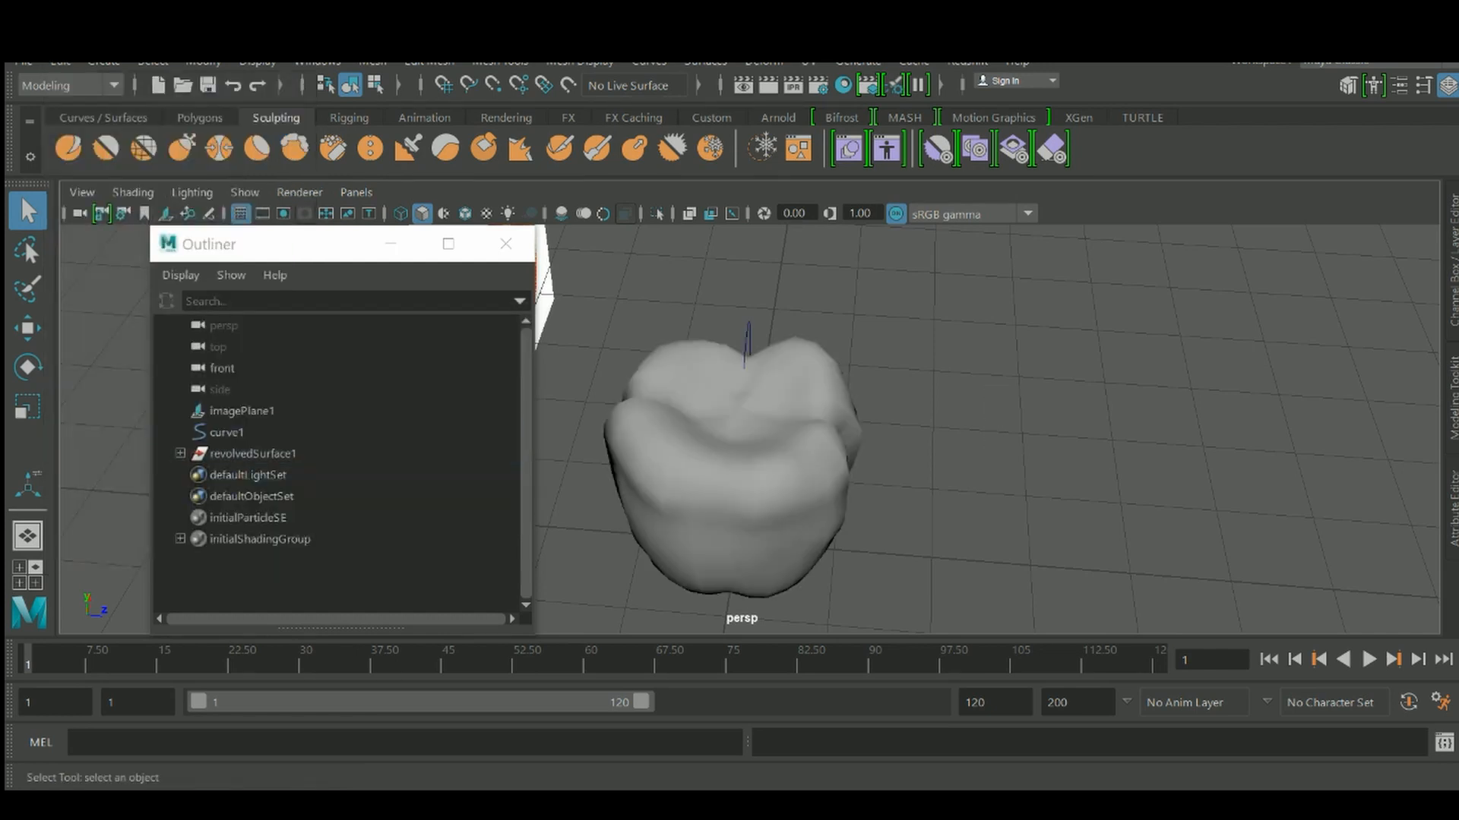
scroll(730, 463, up, 2)
click(226, 433)
key(ctrl+h)
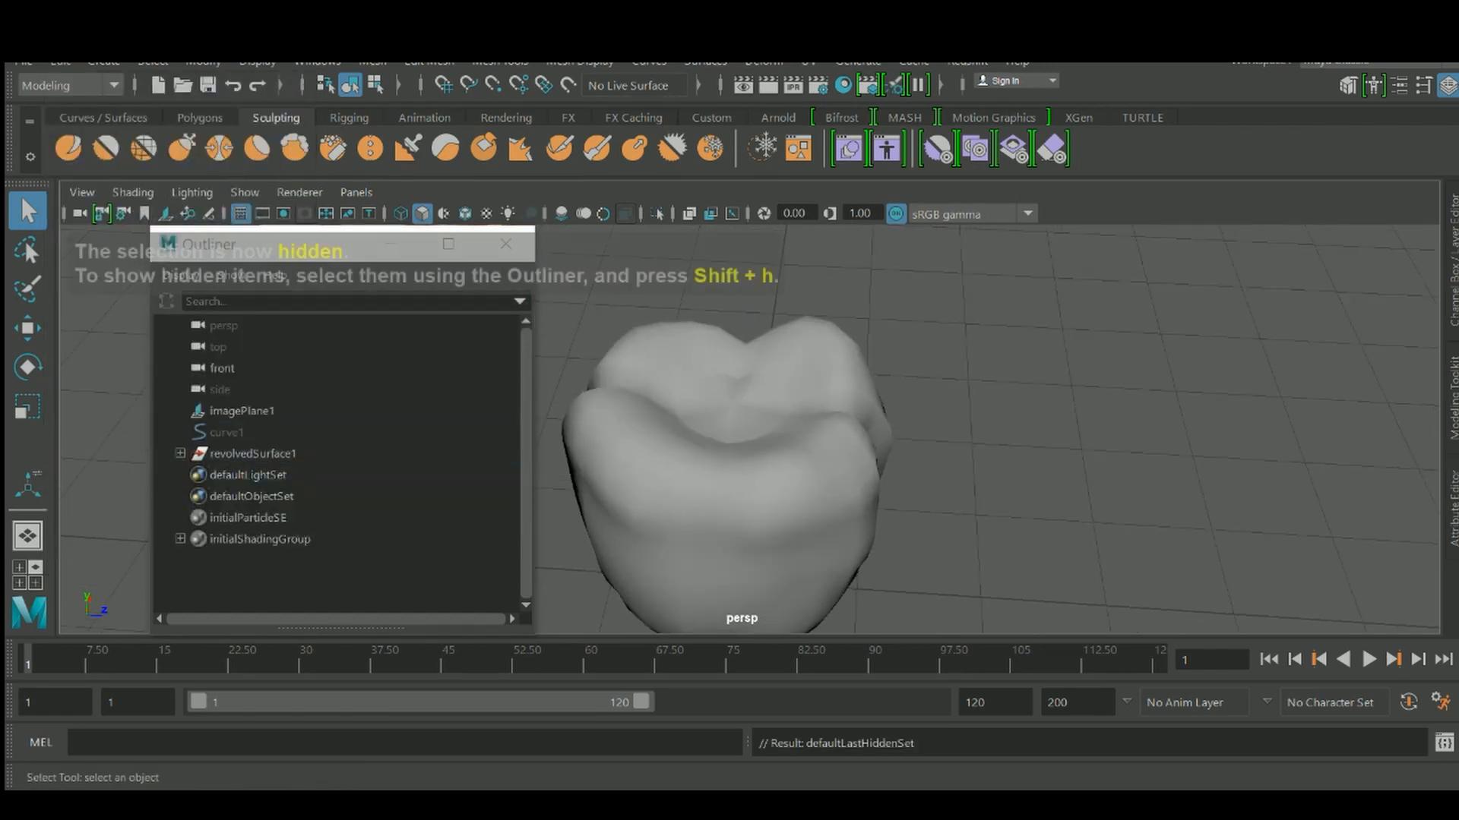
Unparent polySurface1 and polySurface2 from revolvedSurface1 and delete the emptied revolvedSurface1 group
click(253, 454)
click(180, 453)
click(254, 475)
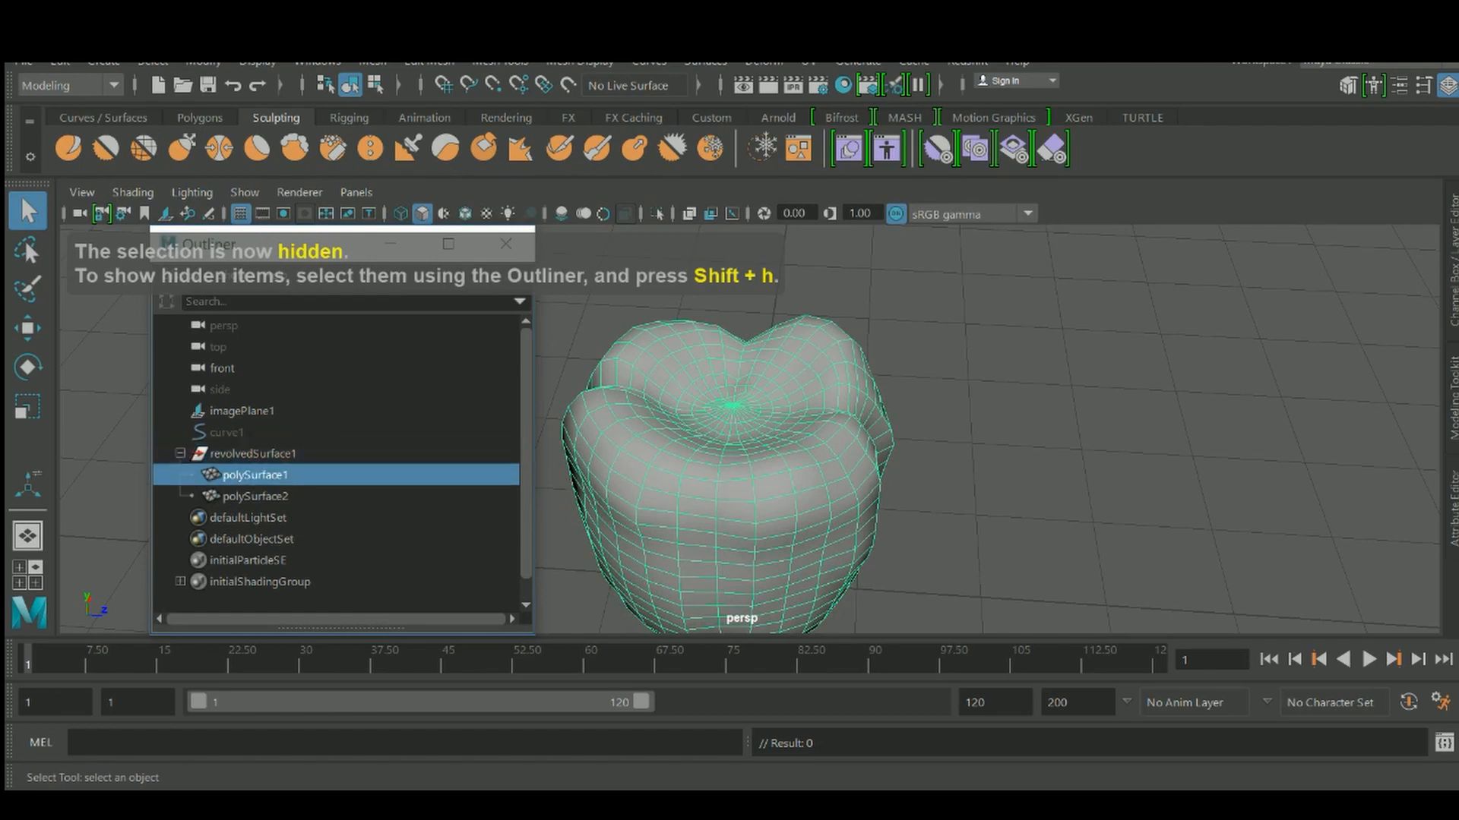
shift+click(255, 496)
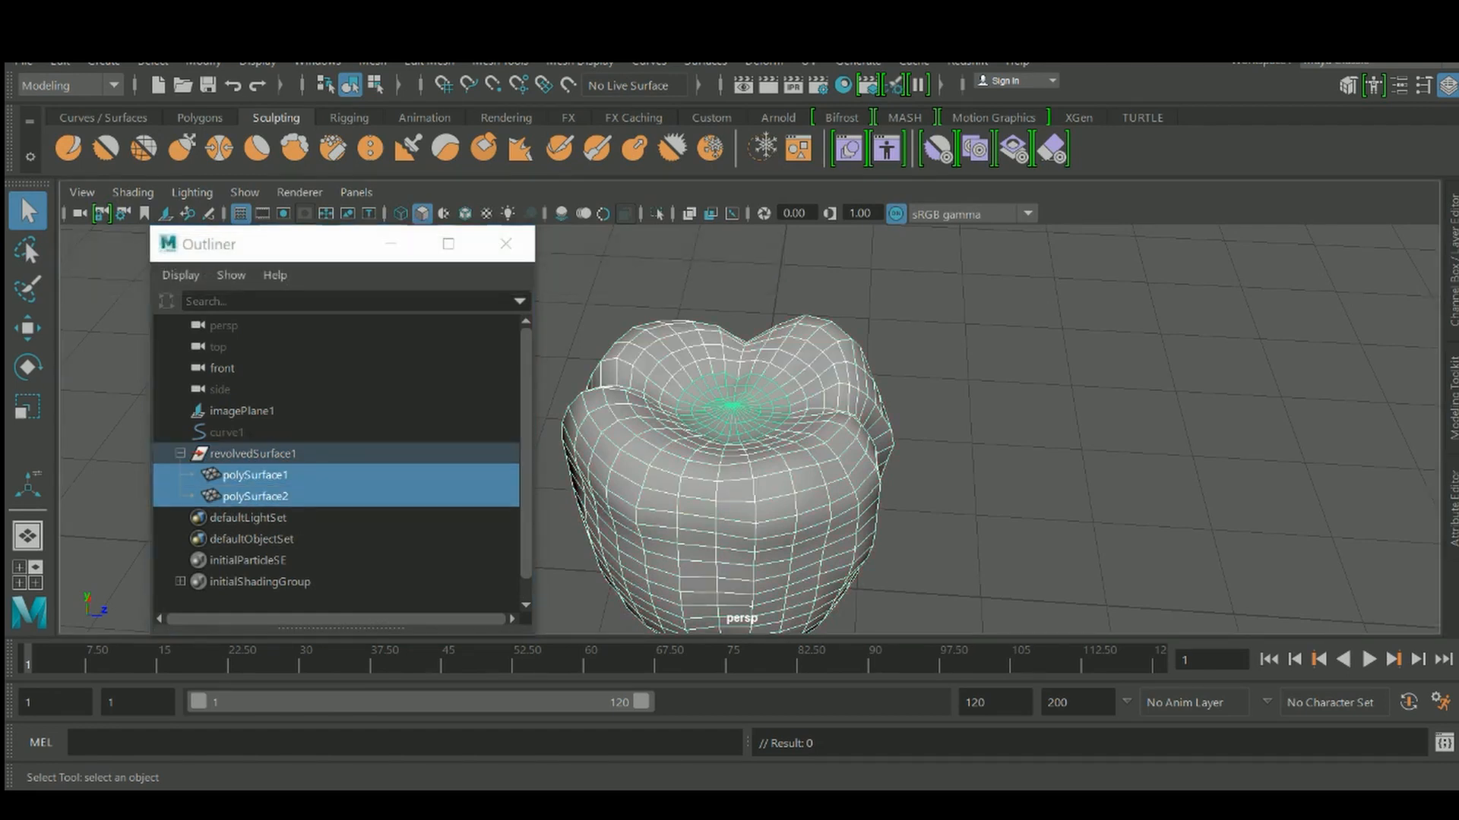
key(shift+p)
click(253, 453)
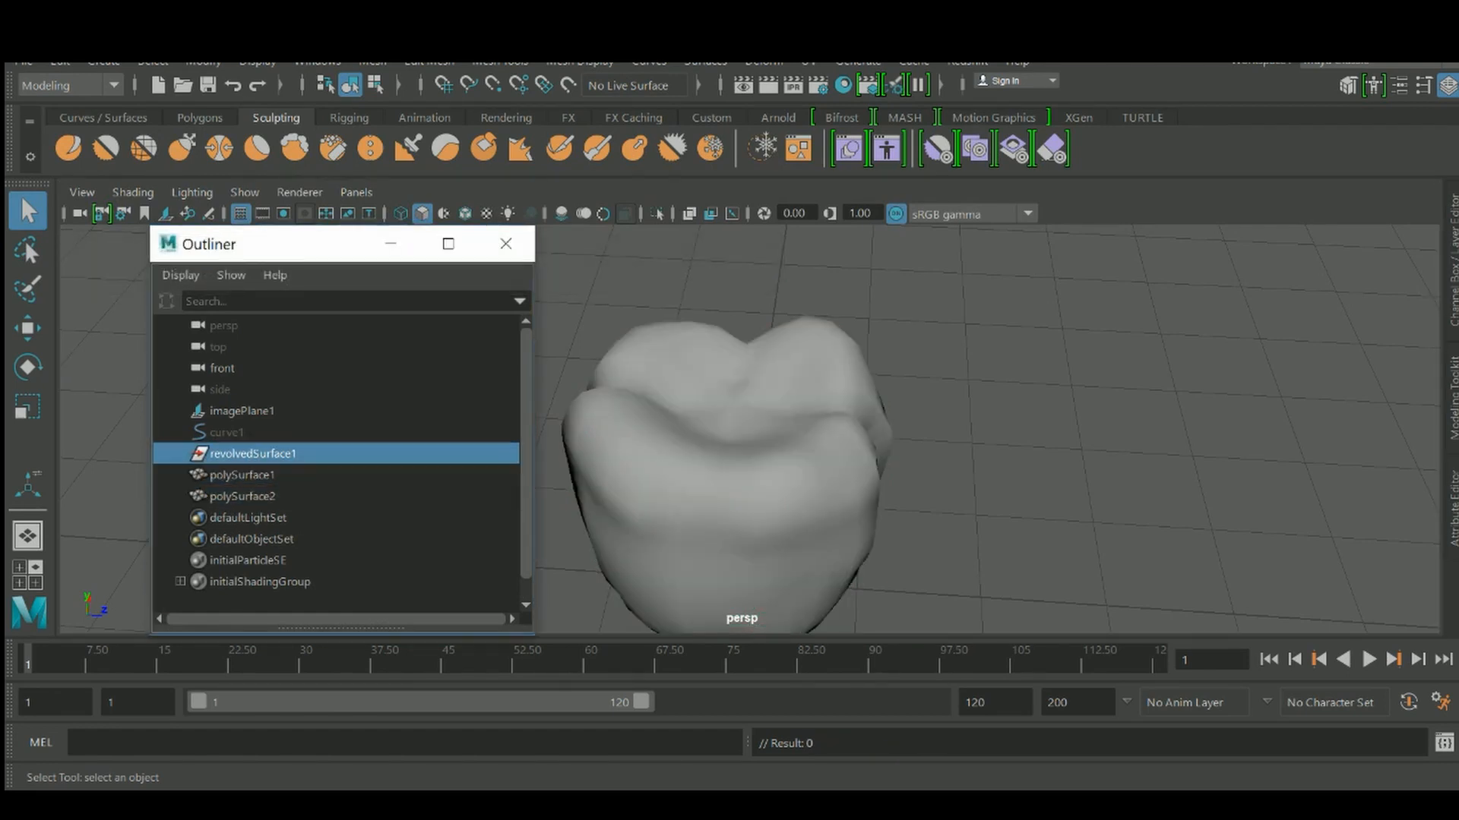
key(Delete)
Rename polySurface2, the round patch at the pepper's top, to Branch
click(241, 474)
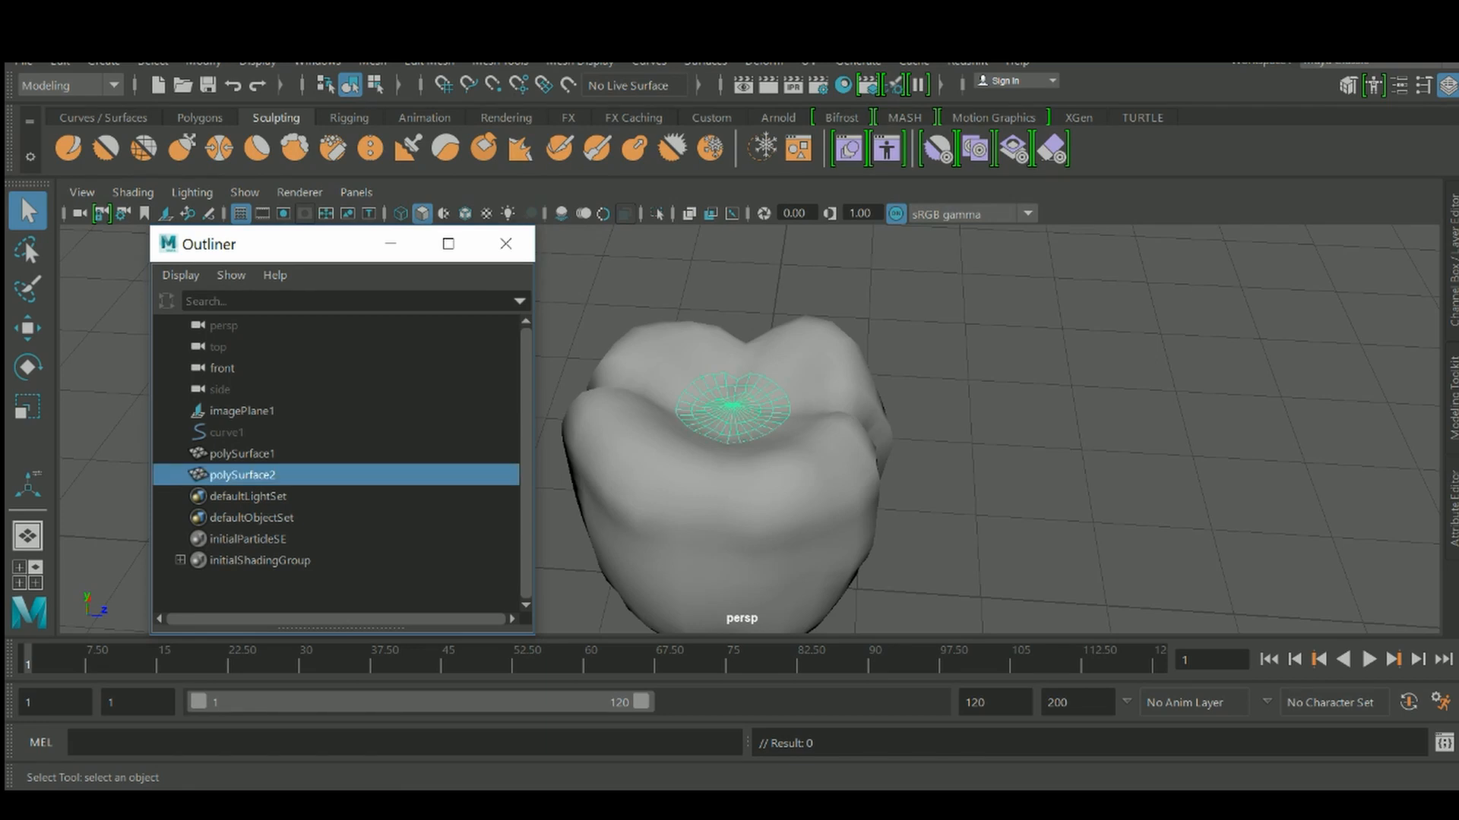
click(242, 454)
click(242, 475)
double_click(242, 475)
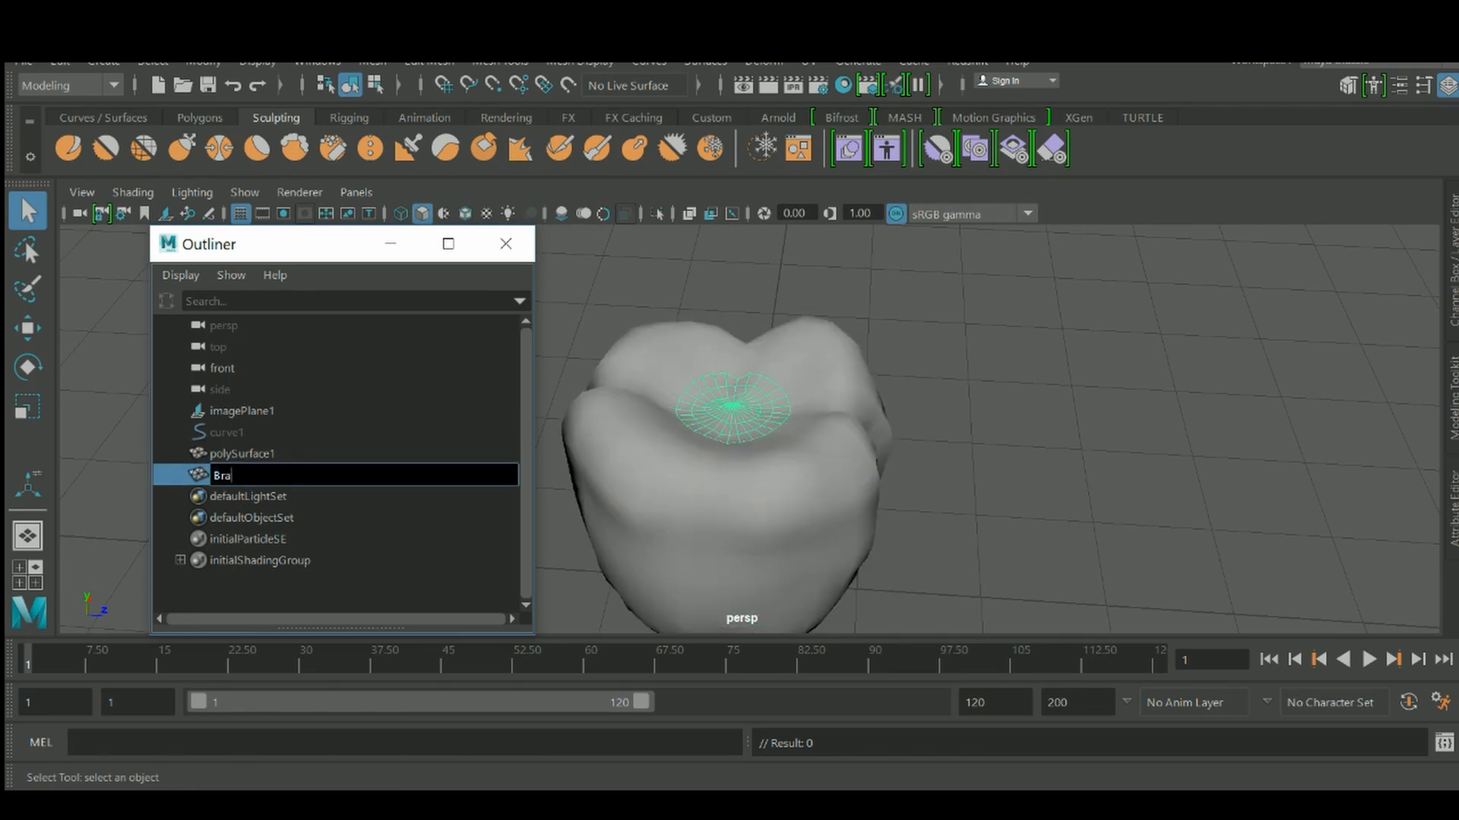
text(Branch)
key(Return)
Rename polySurface1 to Body and hide it so that only the Branch patch remains beside the reference image
click(242, 454)
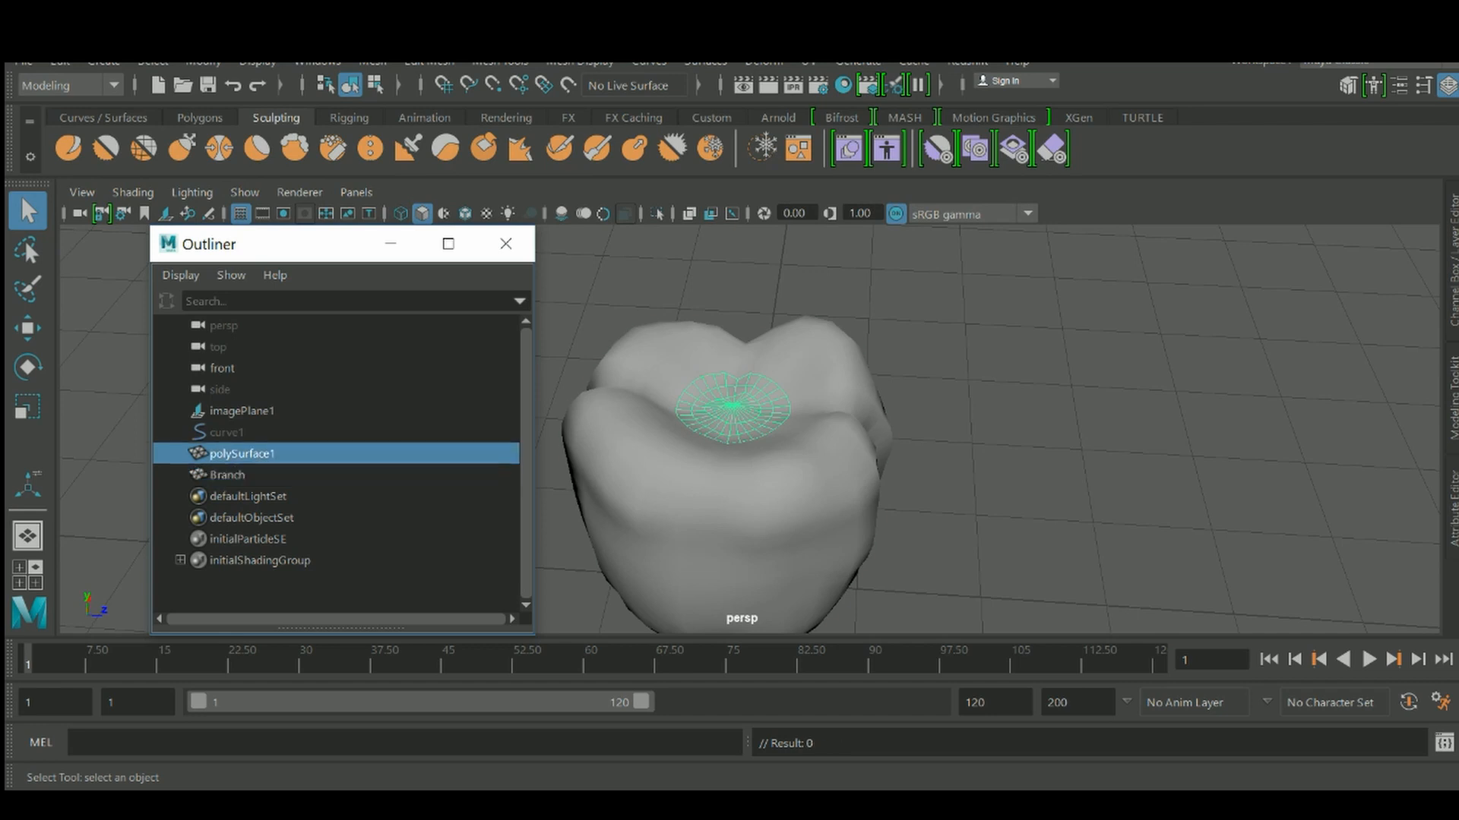
double_click(242, 453)
text(Bod)
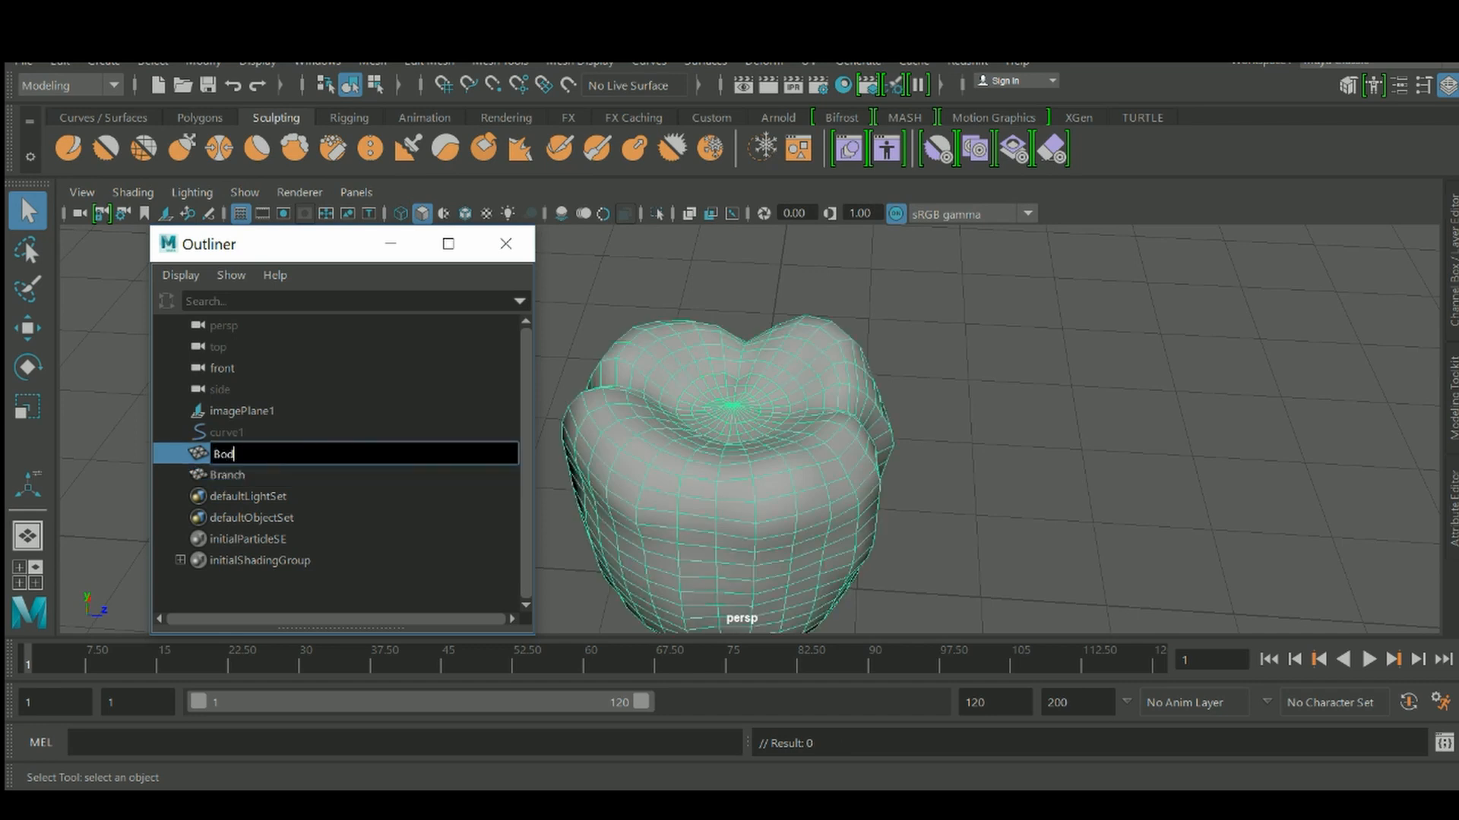
text(y)
key(Return)
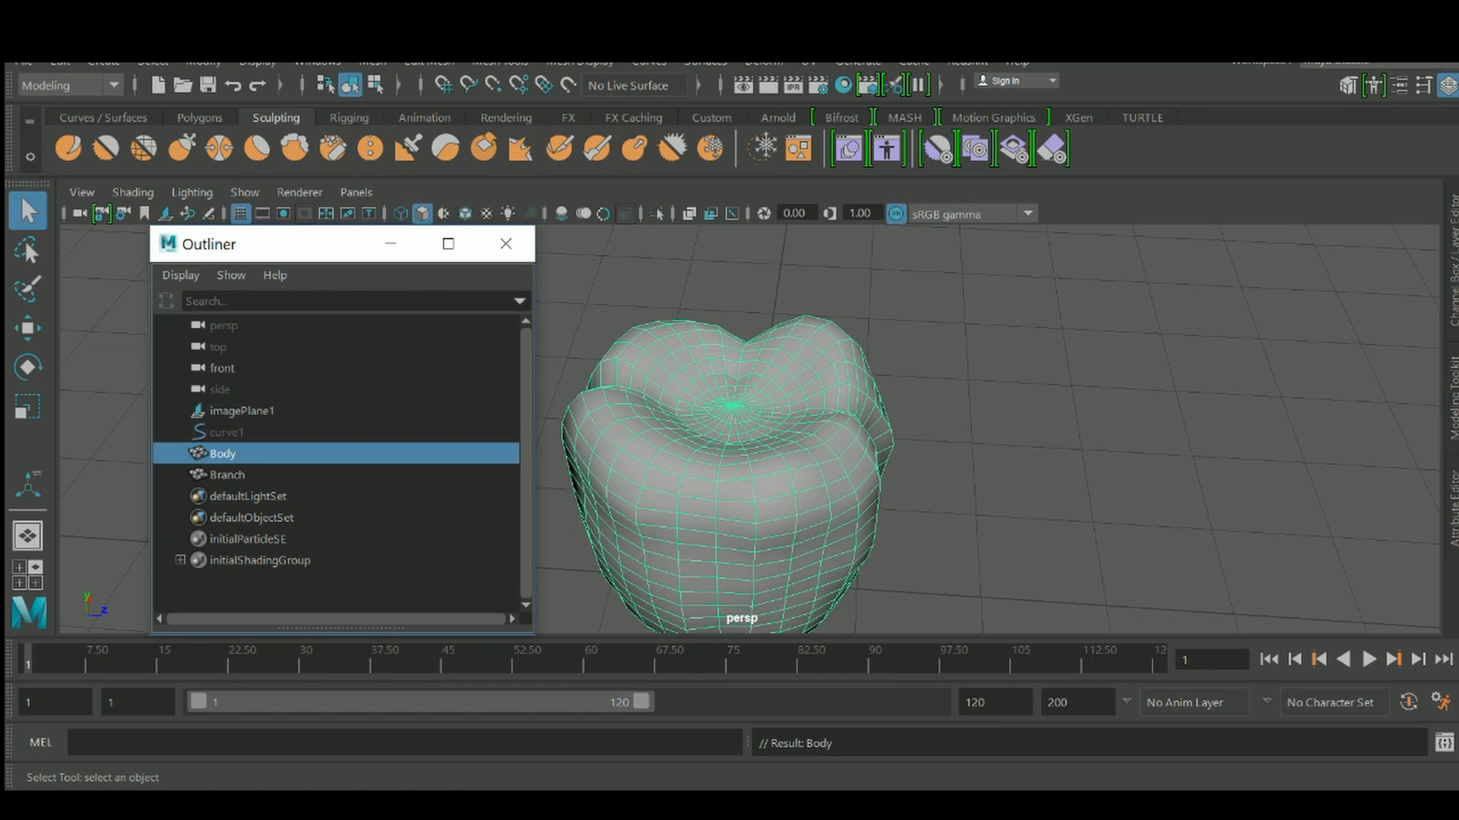
key(ctrl+h)
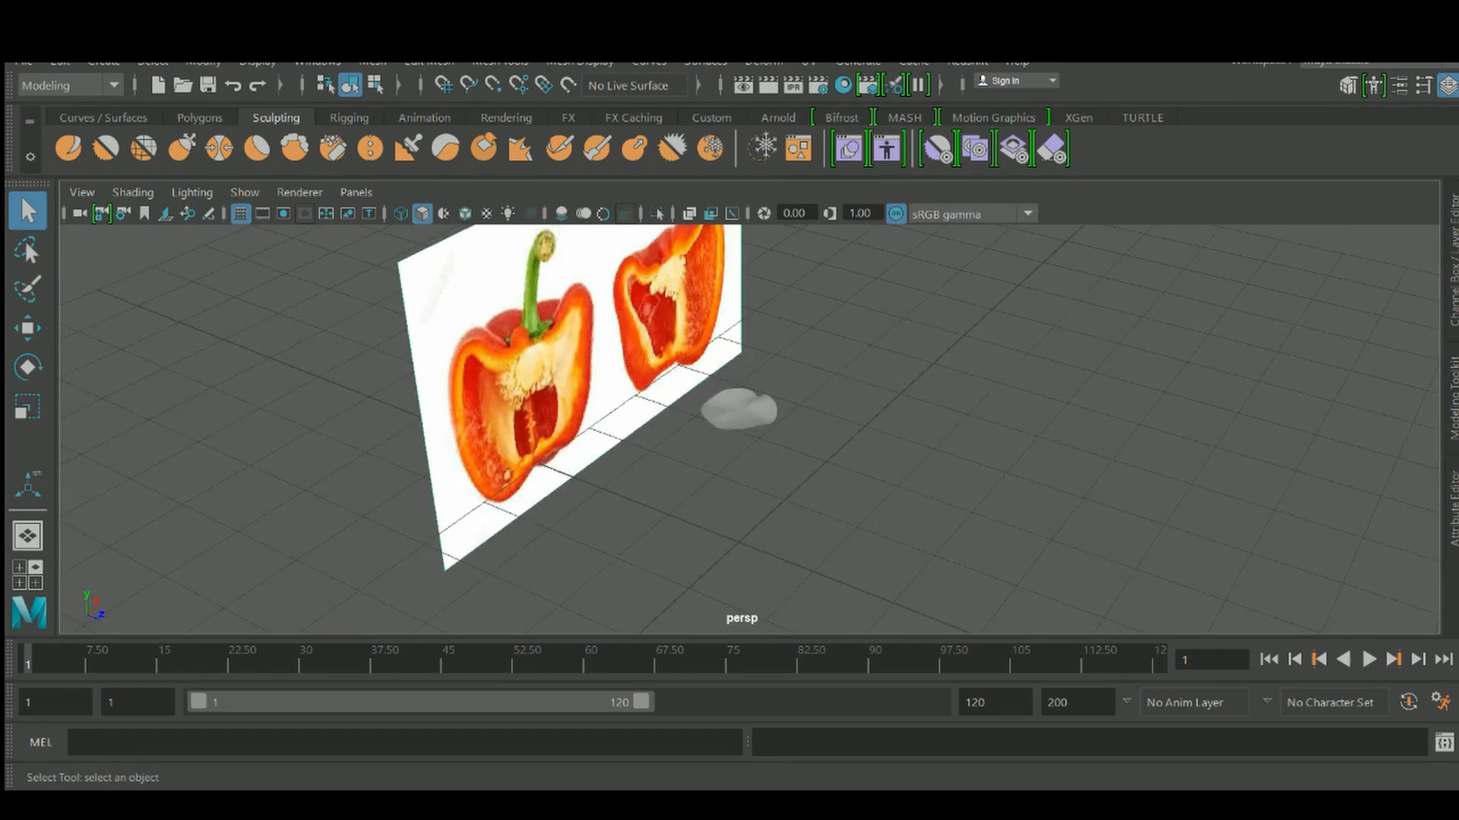
Replace the image plane's picture with the photo of three whole bell peppers from the Bell_Papper folder in sourceimages
key(ctrl+shift+c)
key(ctrl+a)
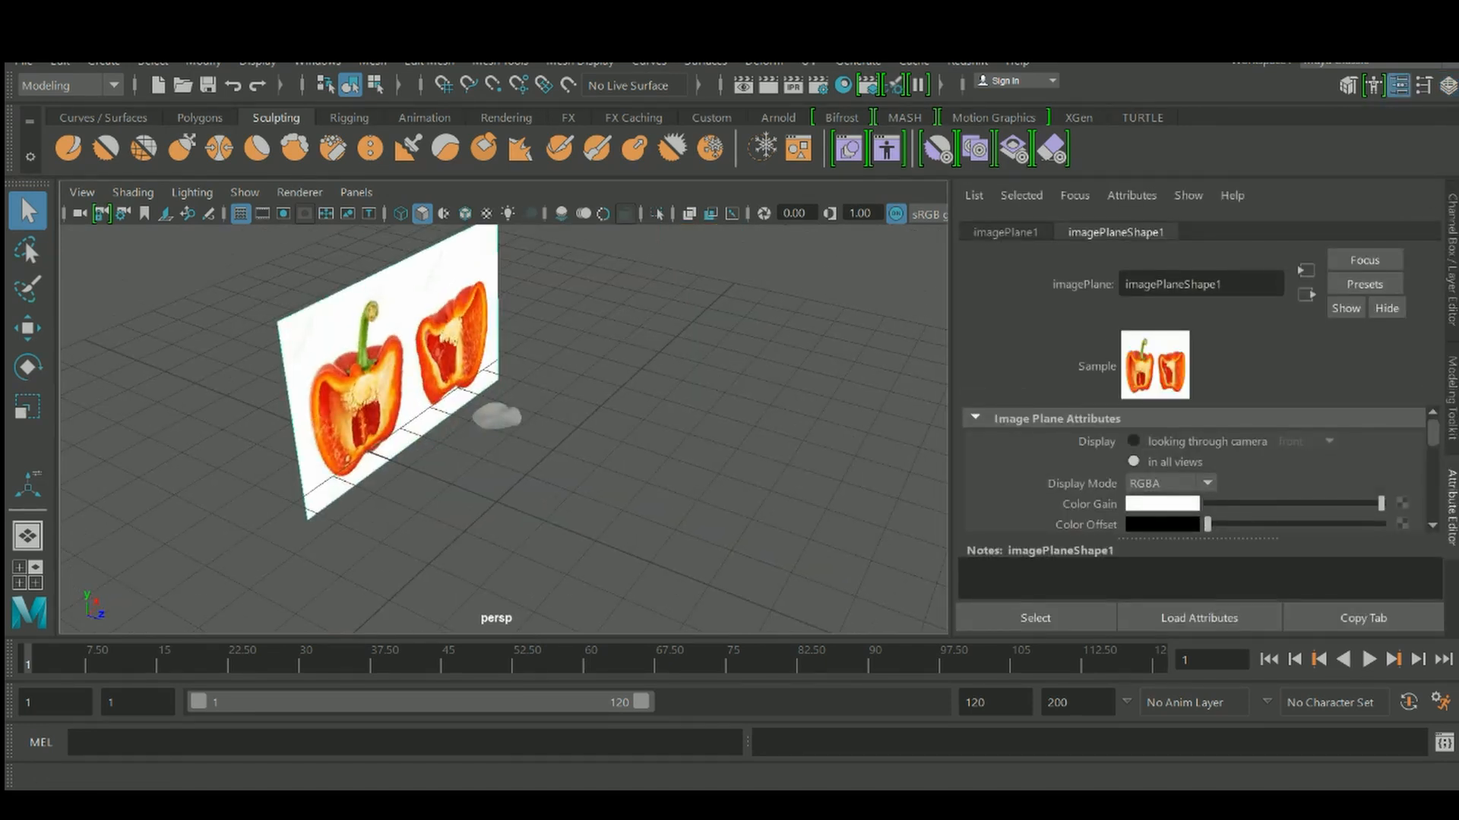
key(ctrl+a)
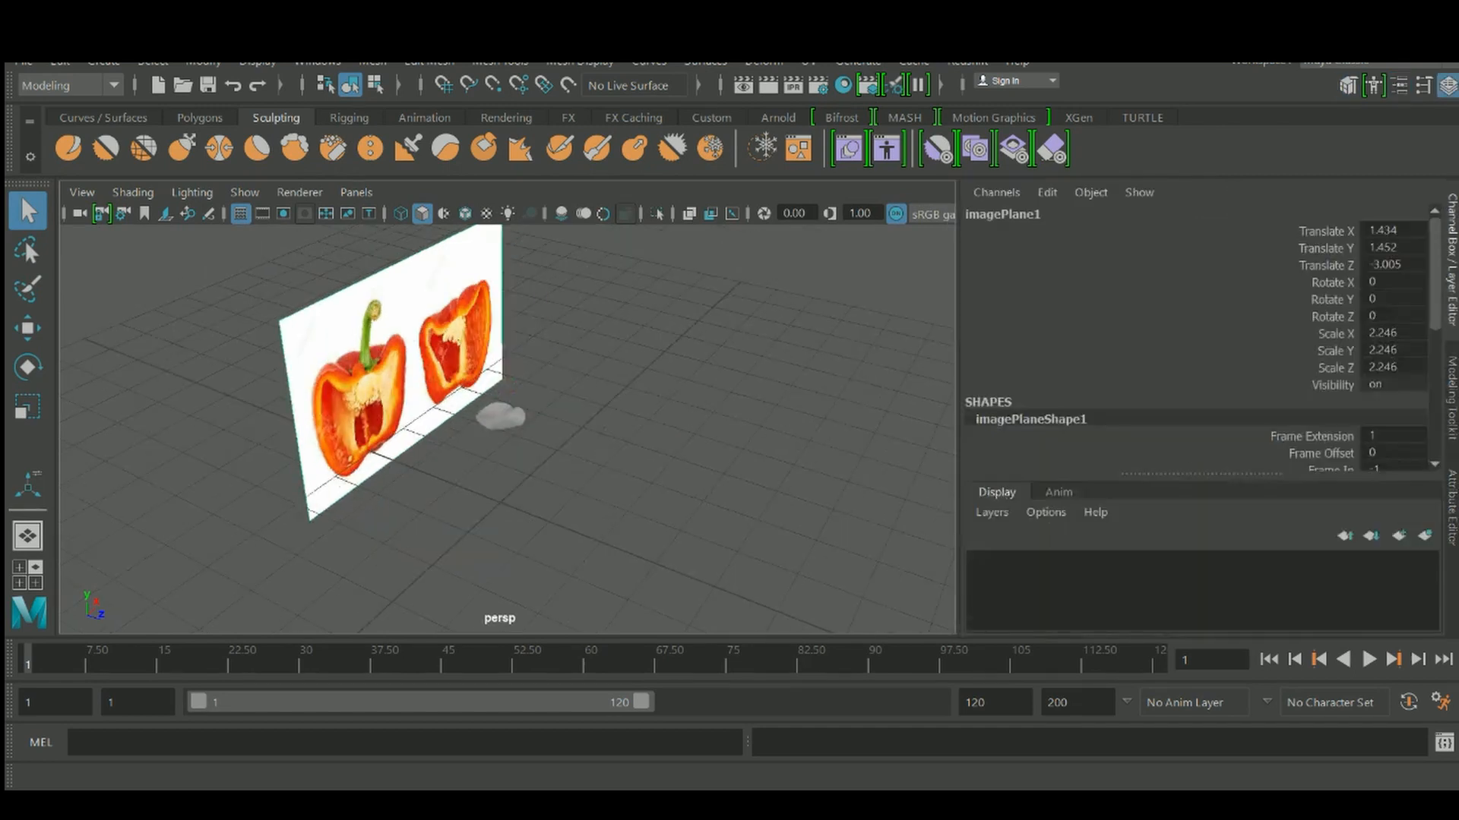
key(ctrl+a)
scroll(1201, 471, down, 5)
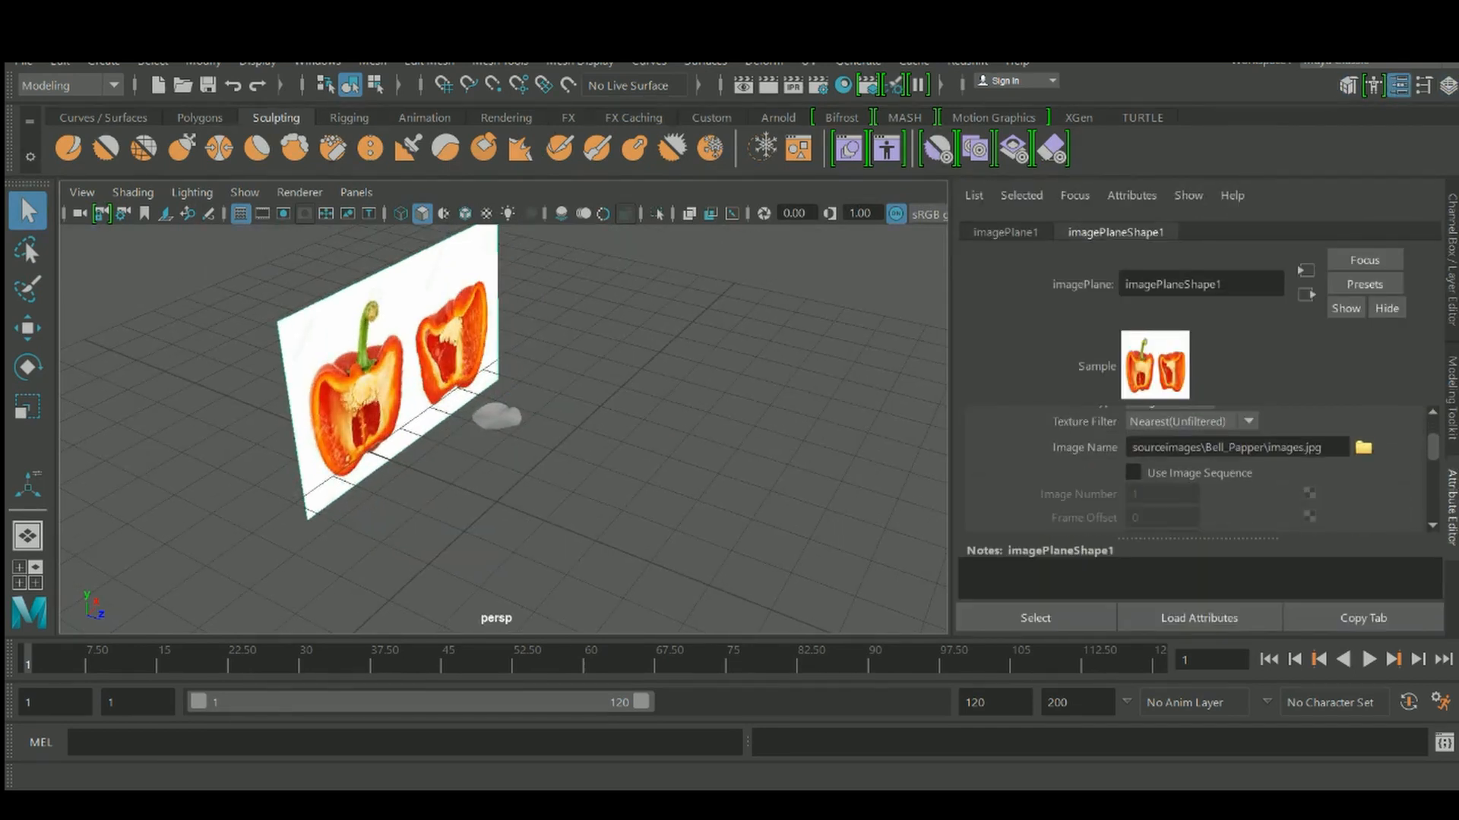
click(1364, 448)
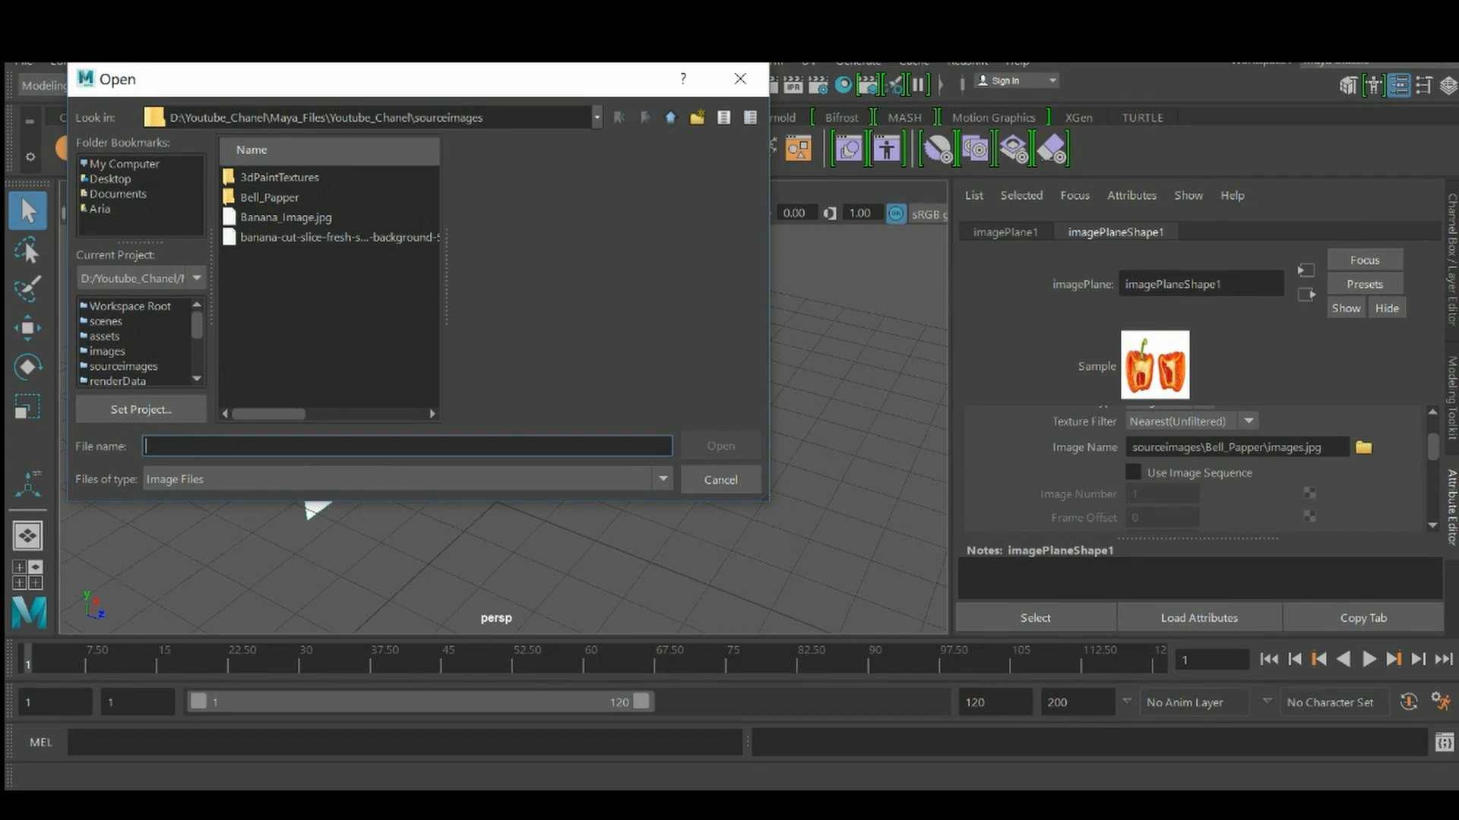
click(329, 237)
click(286, 217)
double_click(270, 198)
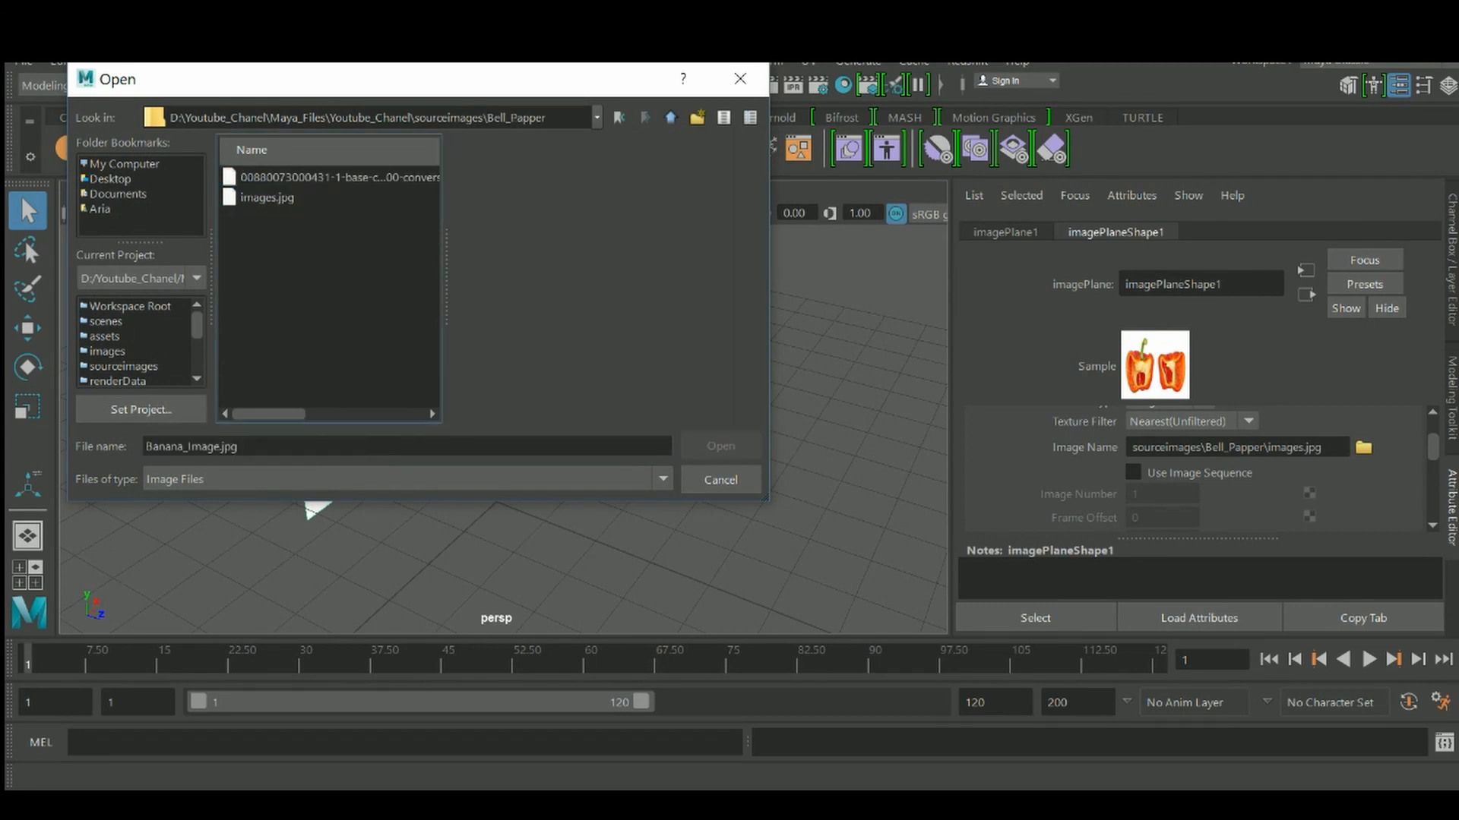
click(266, 197)
click(329, 177)
key(Return)
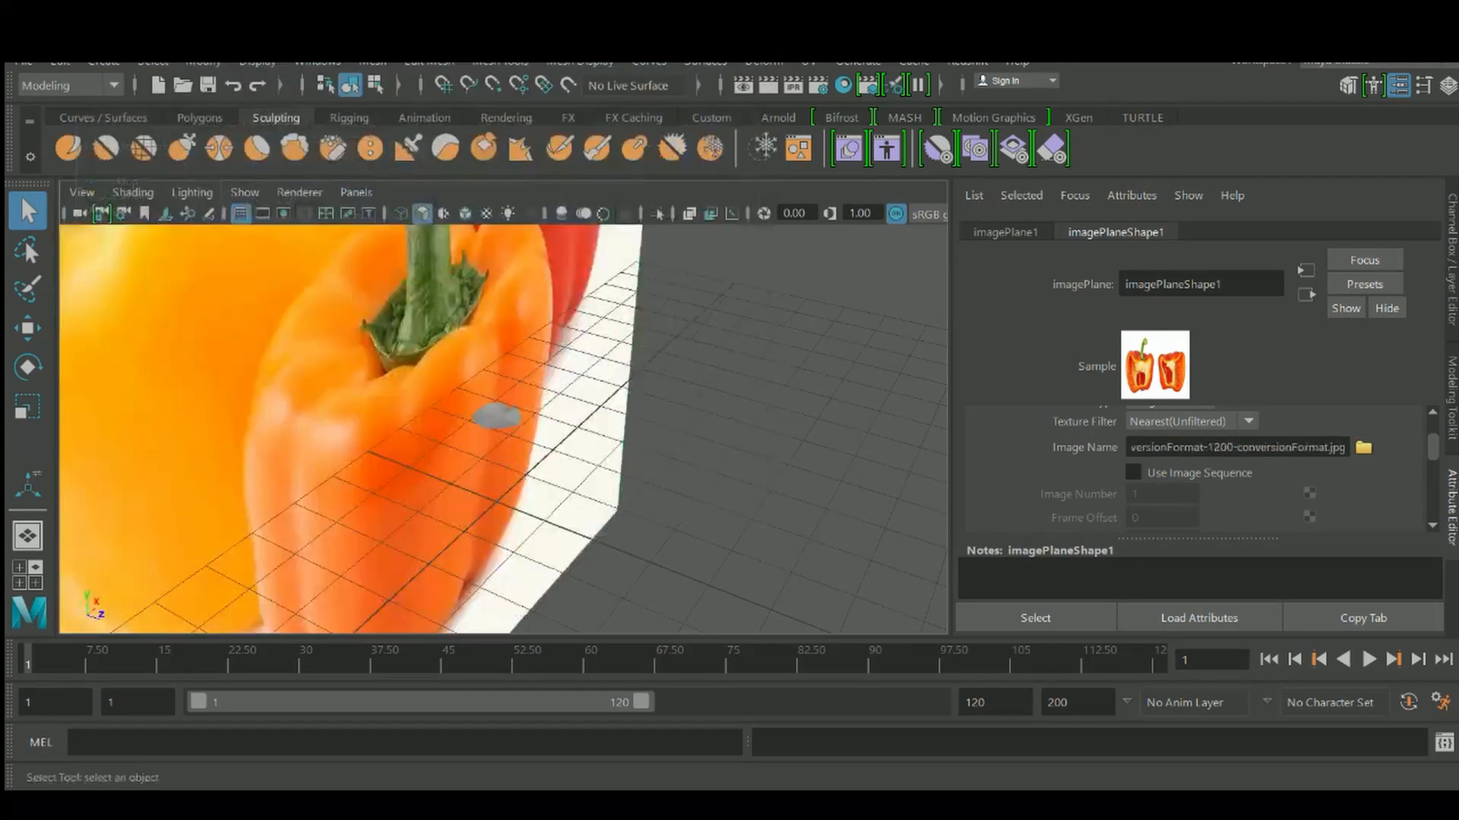
Scale the image plane down uniformly and reposition it behind the Branch patch
scroll(503, 429, down, 3)
alt+drag(532, 425, 471, 430)
scroll(501, 423, down, 3)
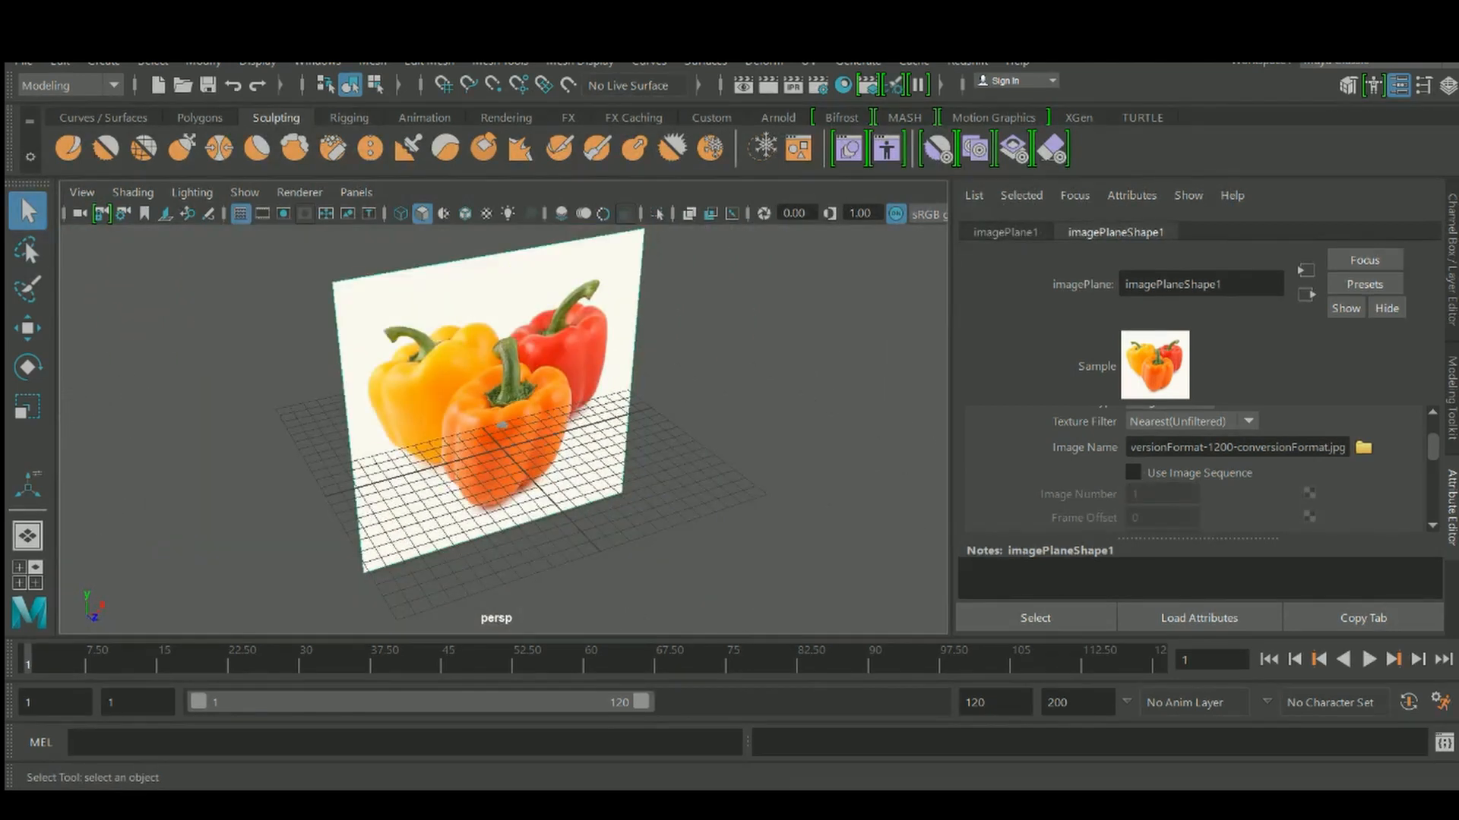
key(r)
scroll(494, 410, down, 5)
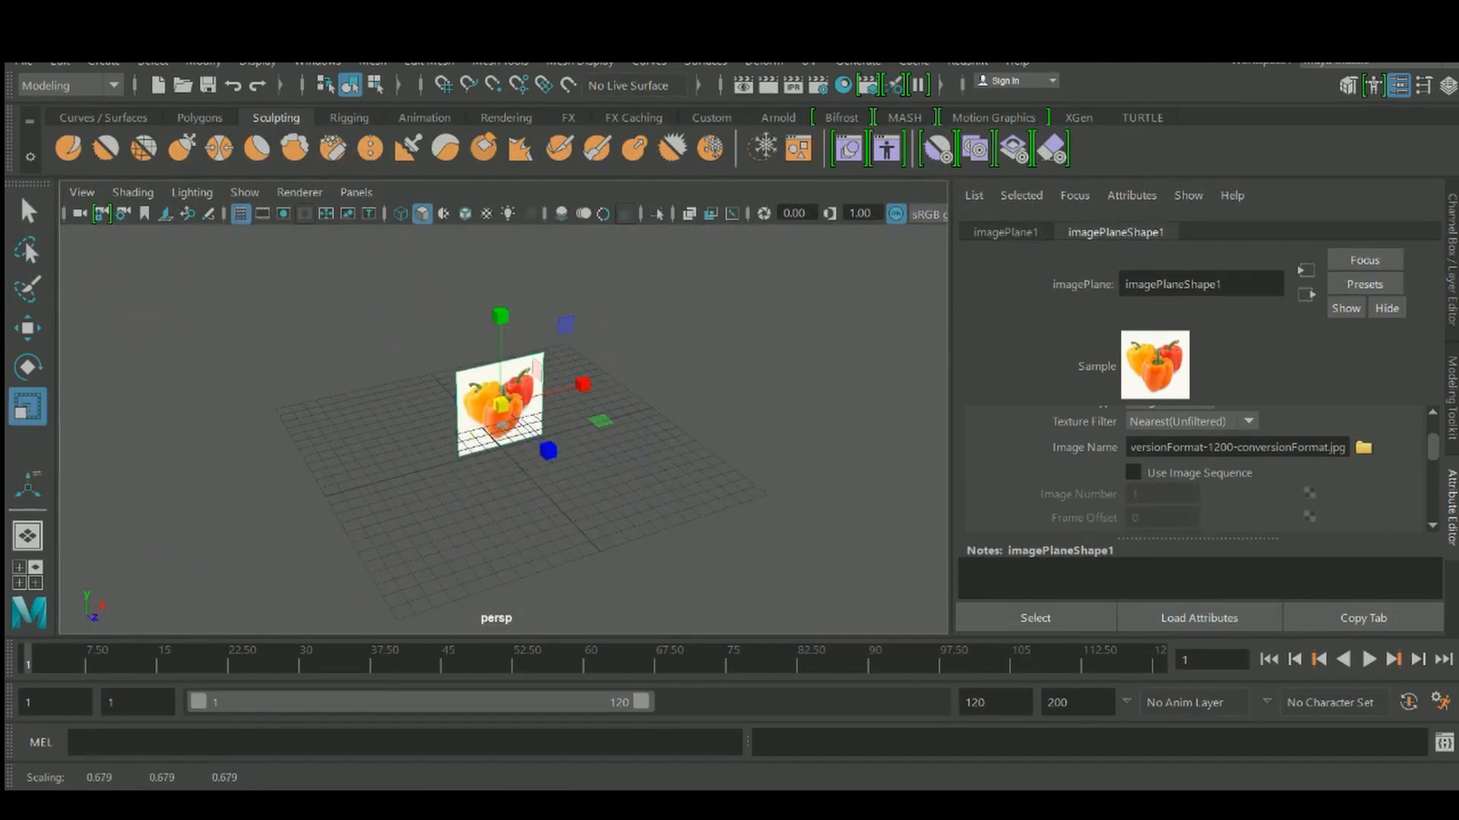
key(w)
scroll(493, 410, up, 8)
drag(509, 346, 544, 375)
scroll(503, 429, up, 3)
alt+drag(531, 425, 676, 486)
Select the central disc of faces on the Branch patch in face mode
drag(690, 537, 577, 456)
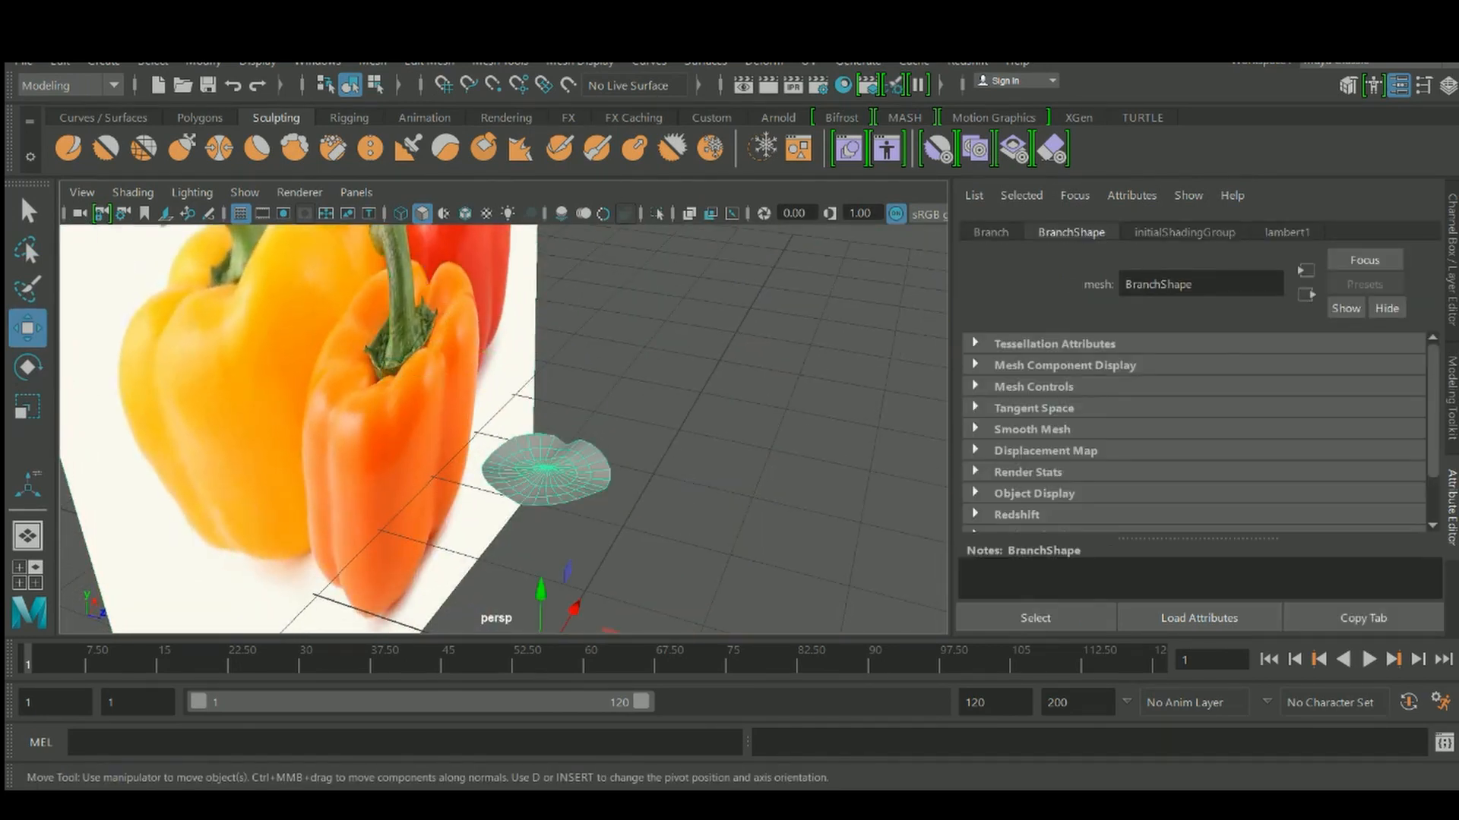
key(f)
alt+drag(503, 395, 517, 425)
scroll(503, 429, down, 3)
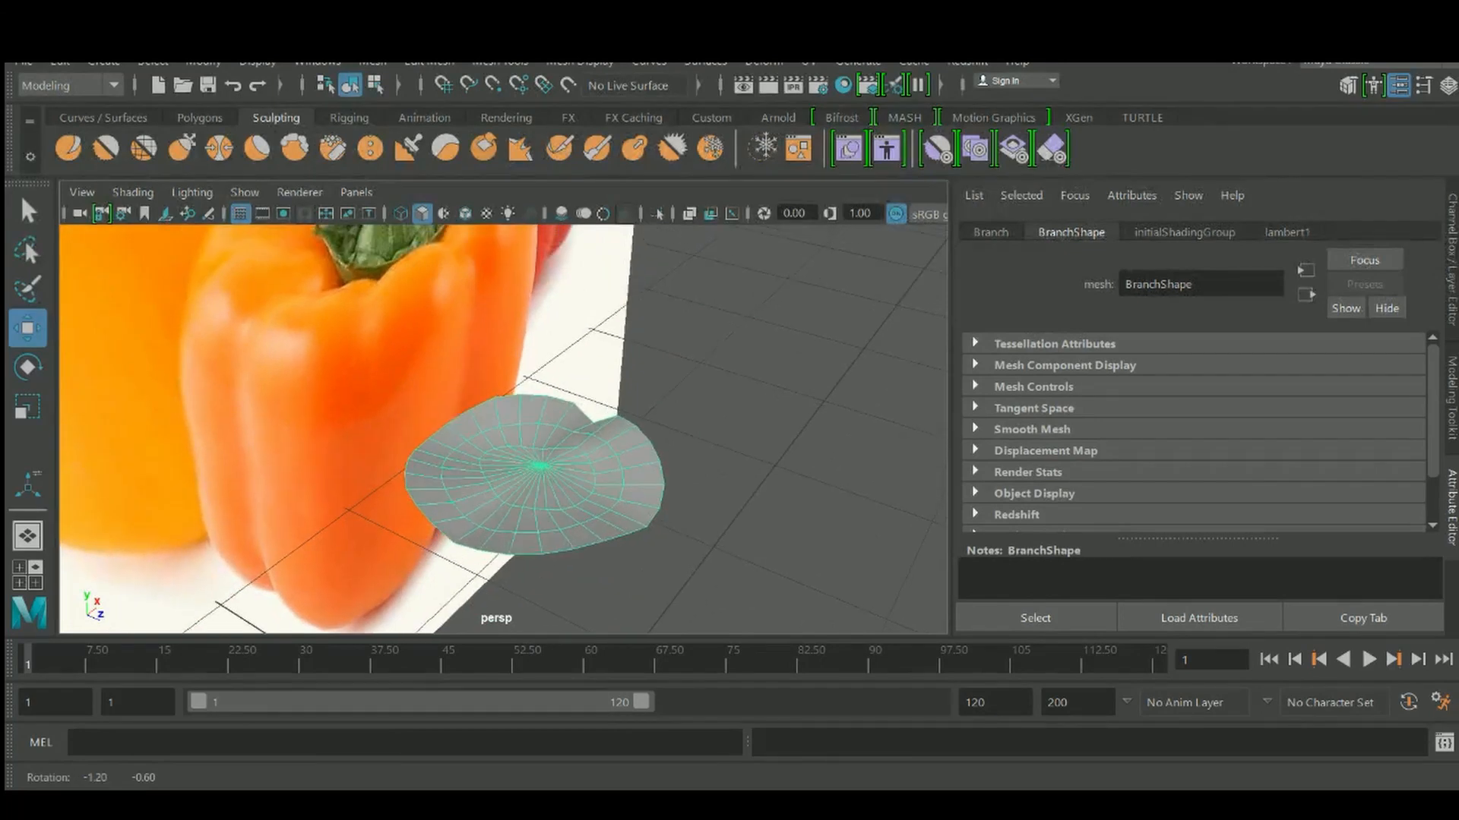
alt+middle_drag(531, 448, 612, 425)
alt+drag(612, 357, 667, 426)
right_click(667, 425)
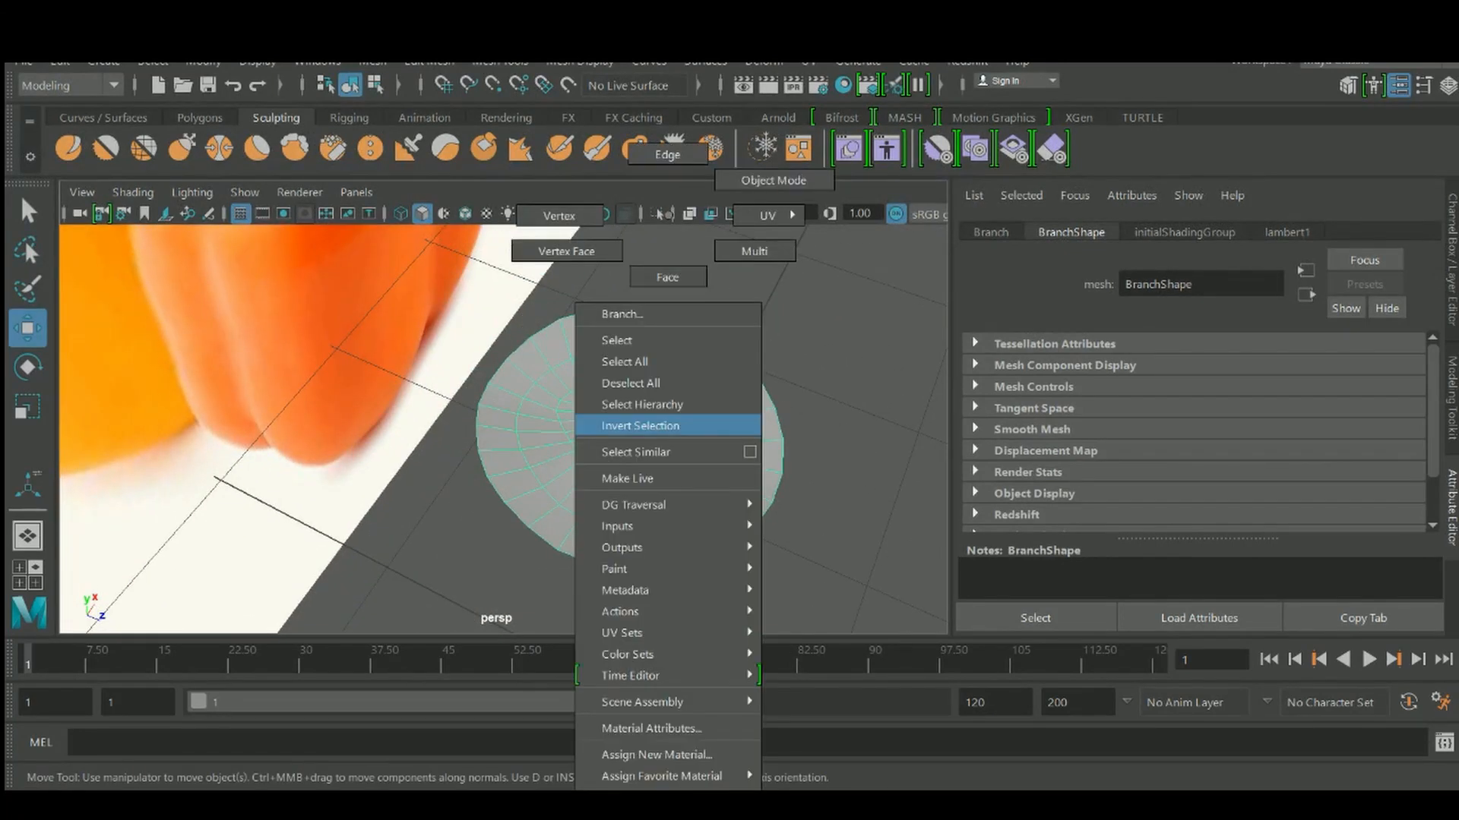
right_drag(667, 425, 667, 277)
scroll(678, 471, up, 2)
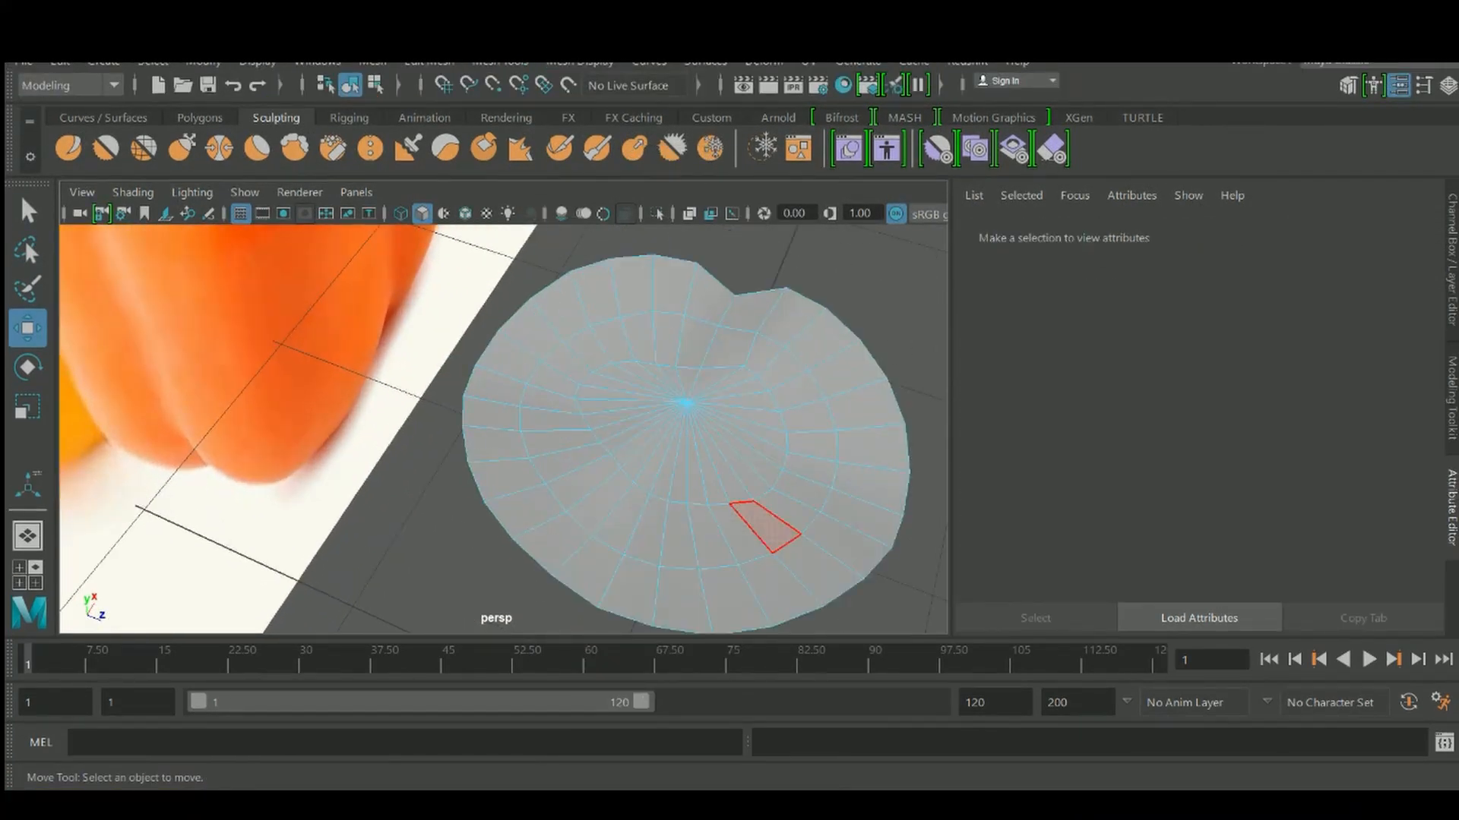
click(765, 526)
shift+double_click(787, 510)
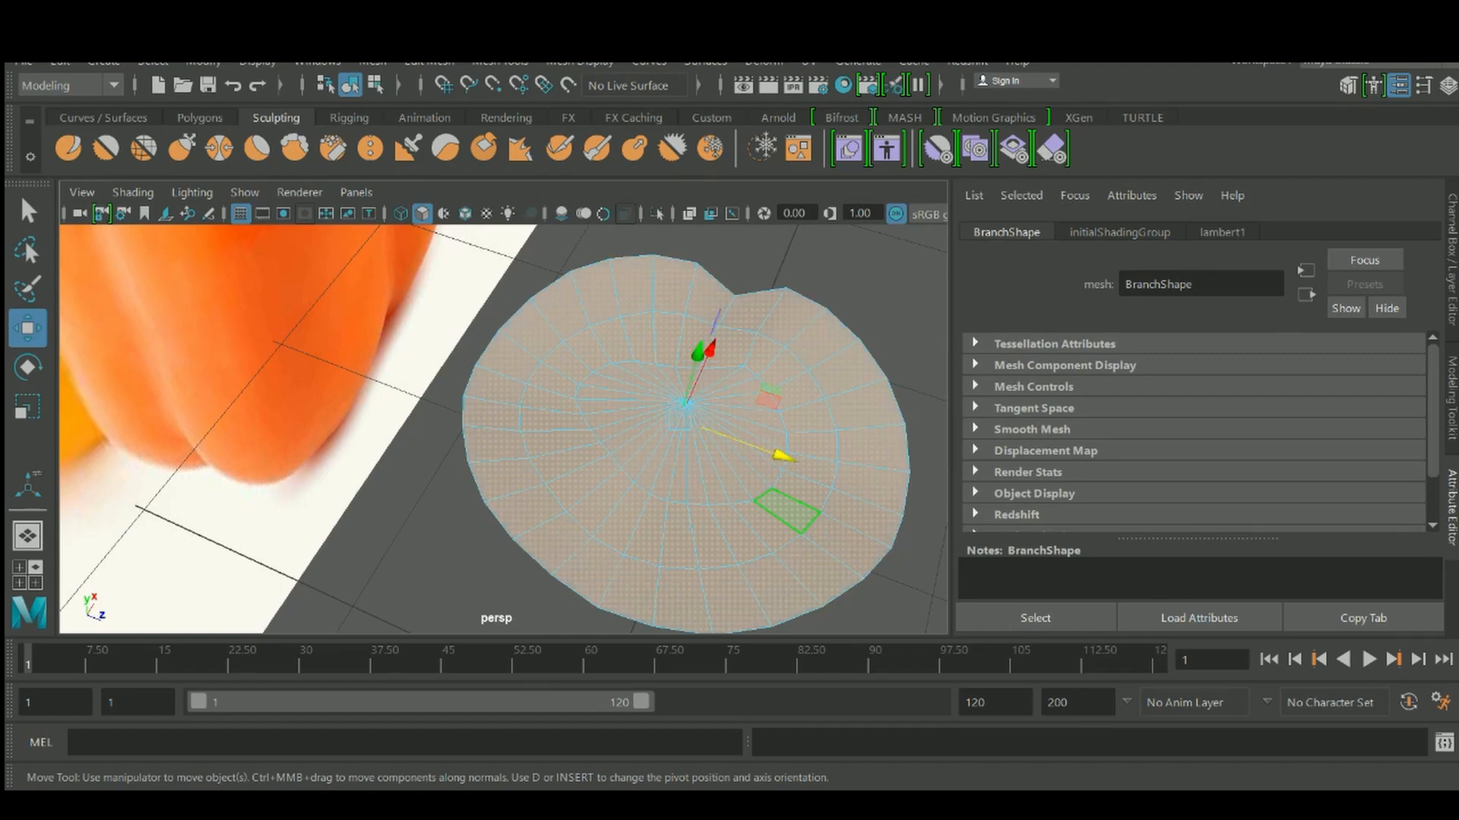
Extrude the selected central faces of the Branch patch with a thickness of 0.1
alt+drag(752, 535, 638, 399)
key(ctrl+e)
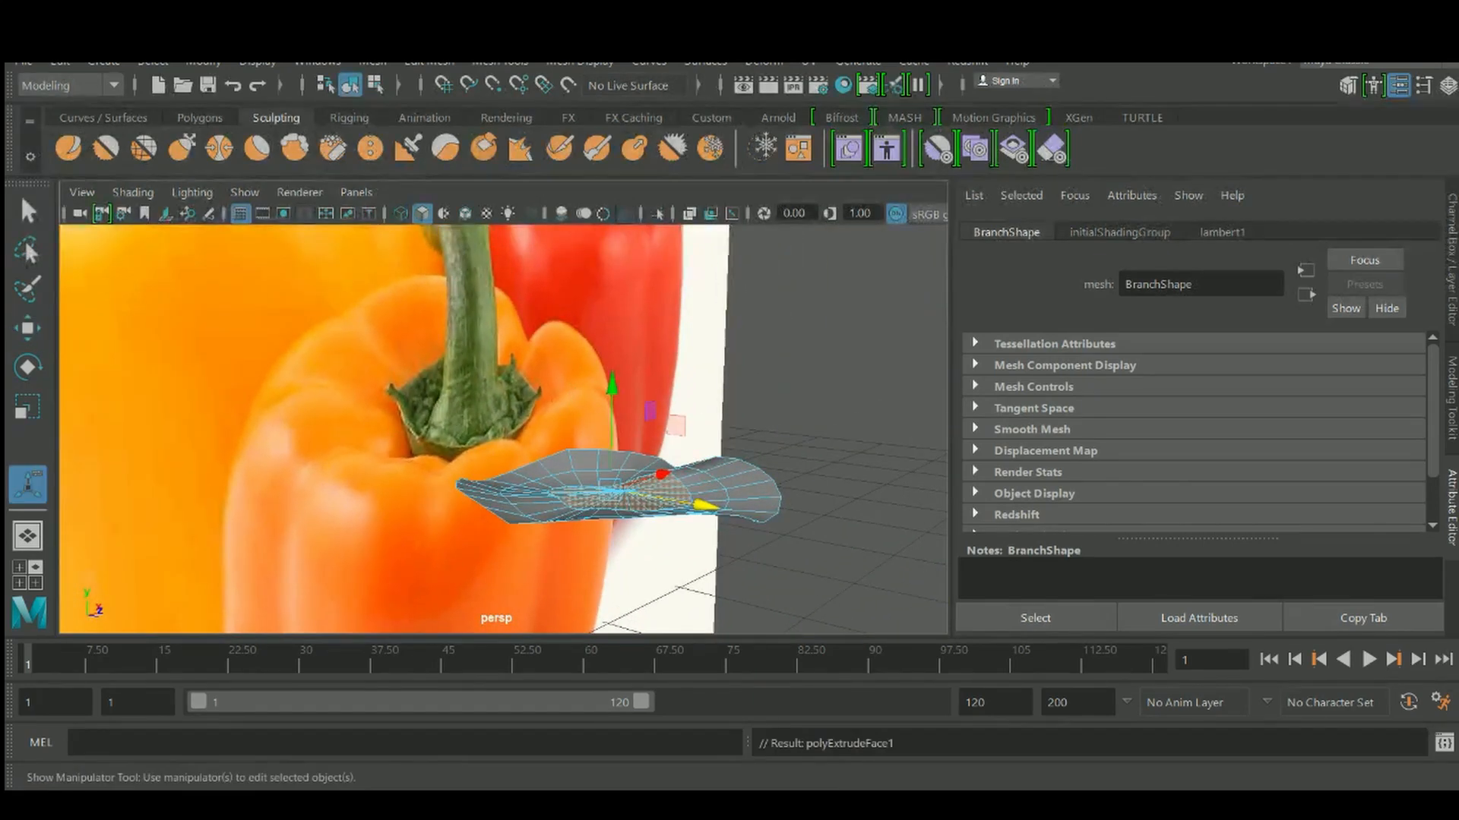
alt+drag(788, 356, 784, 370)
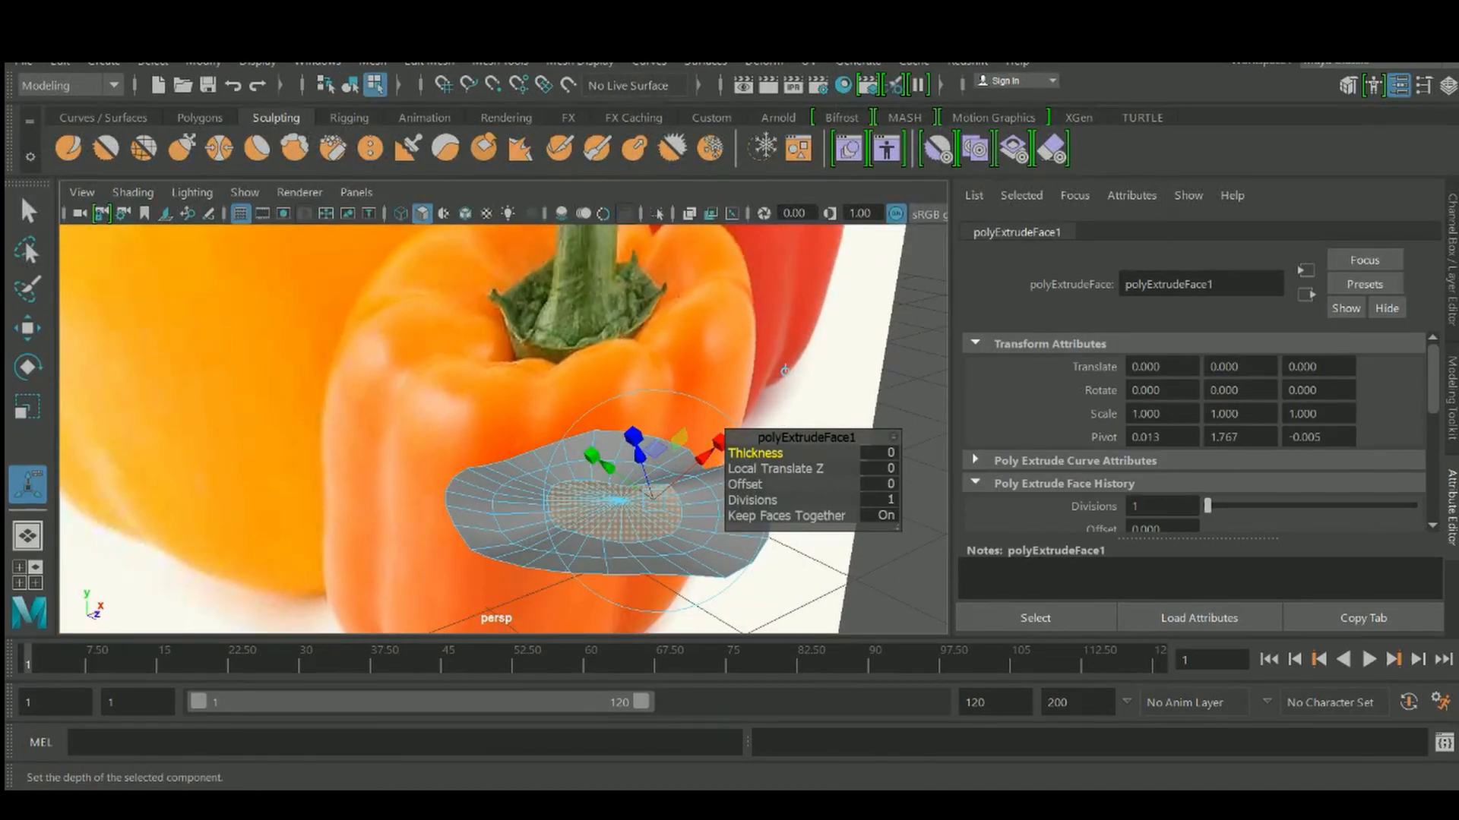
mouse_move(755, 452)
mouse_down()
mouse_move(805, 453)
mouse_move(764, 453)
mouse_up()
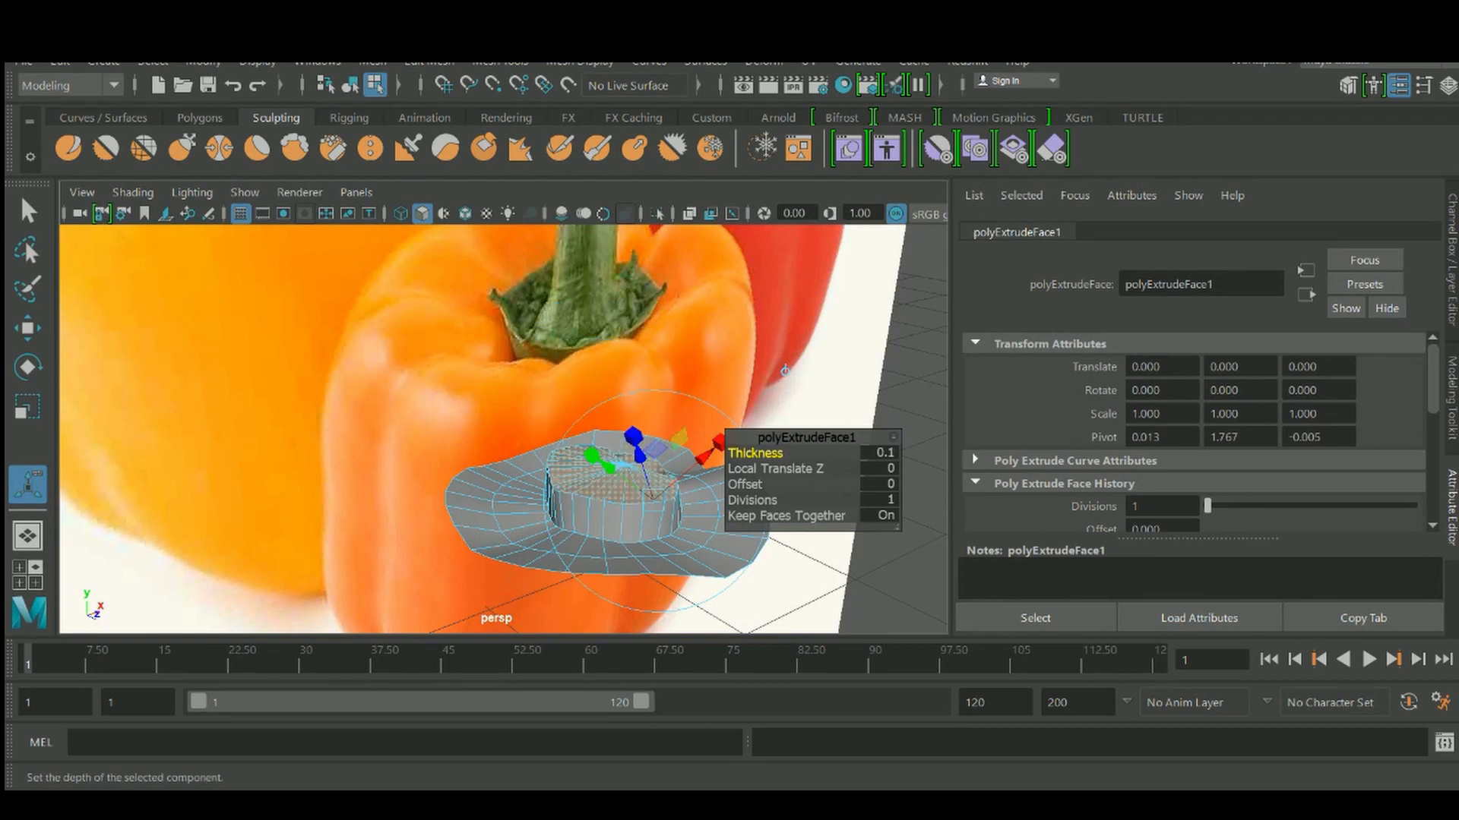
Try to select the raised stem rim of the Branch mesh with vertex-face selection in the front view
alt+drag(785, 370, 497, 440)
key(space)
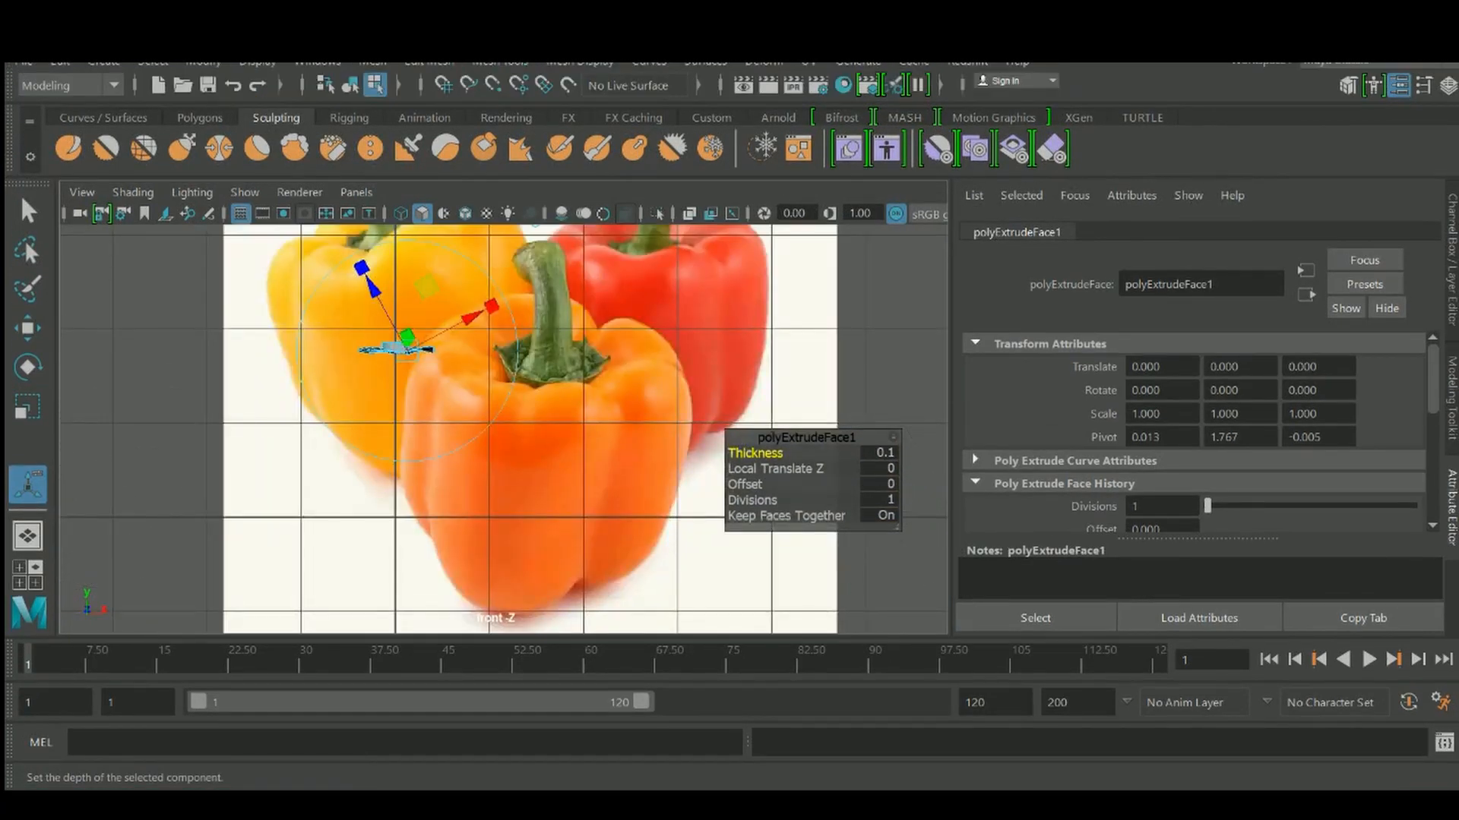
key(f)
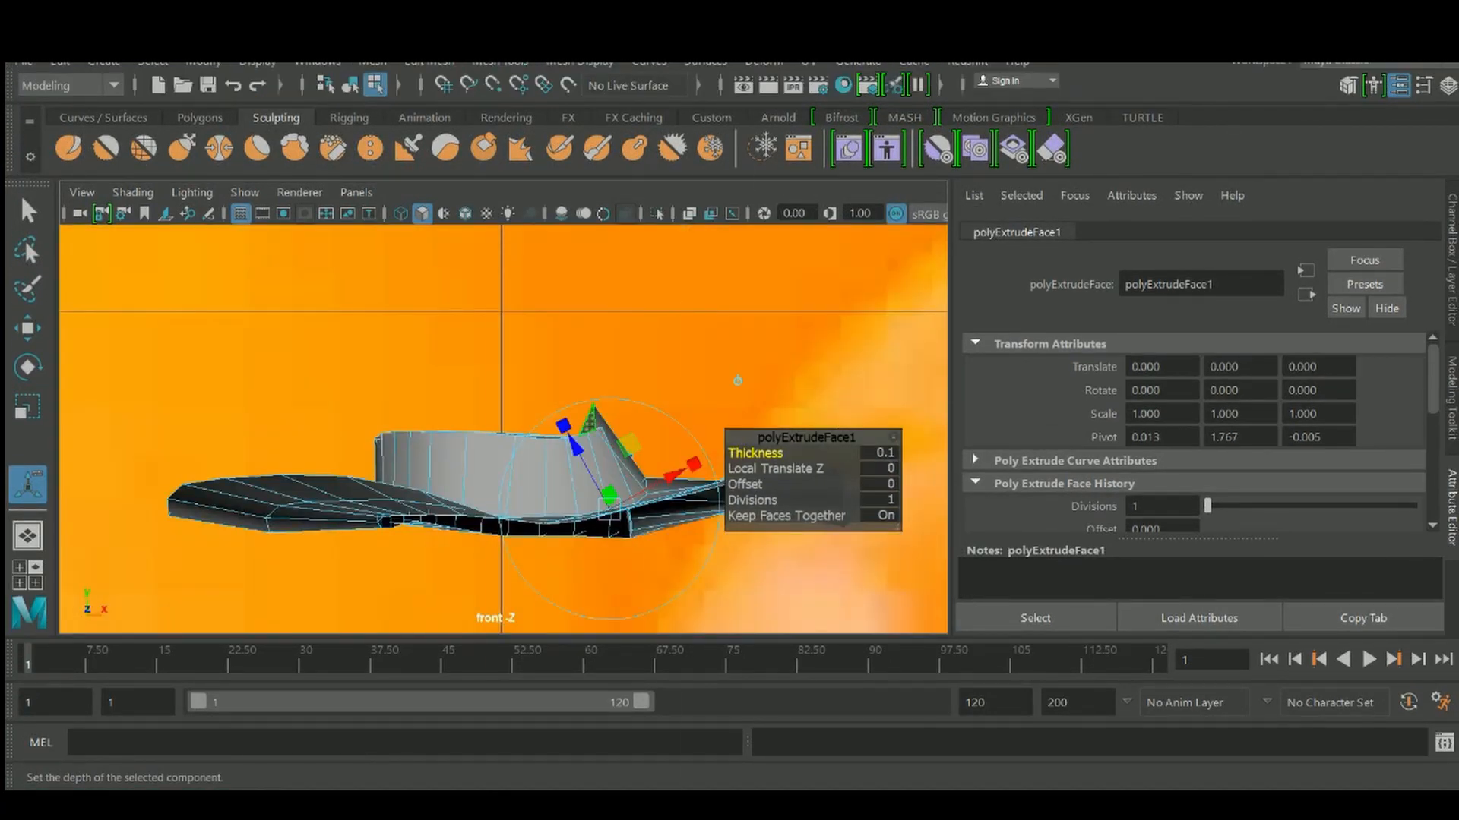
right_drag(585, 410, 524, 237)
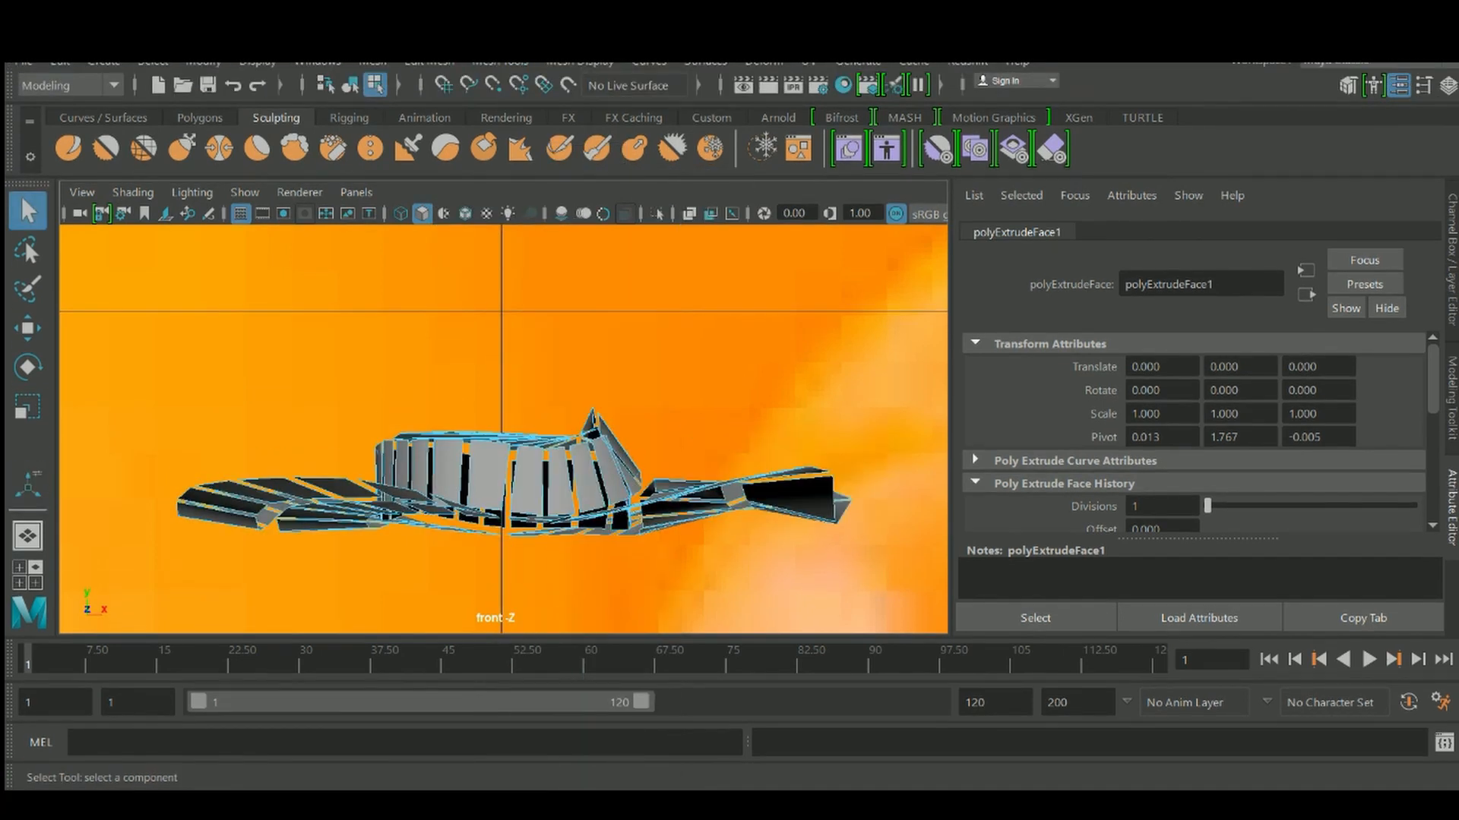
mouse_move(585, 312)
right_down()
mouse_move(585, 408)
mouse_move(585, 319)
right_up()
key(F8)
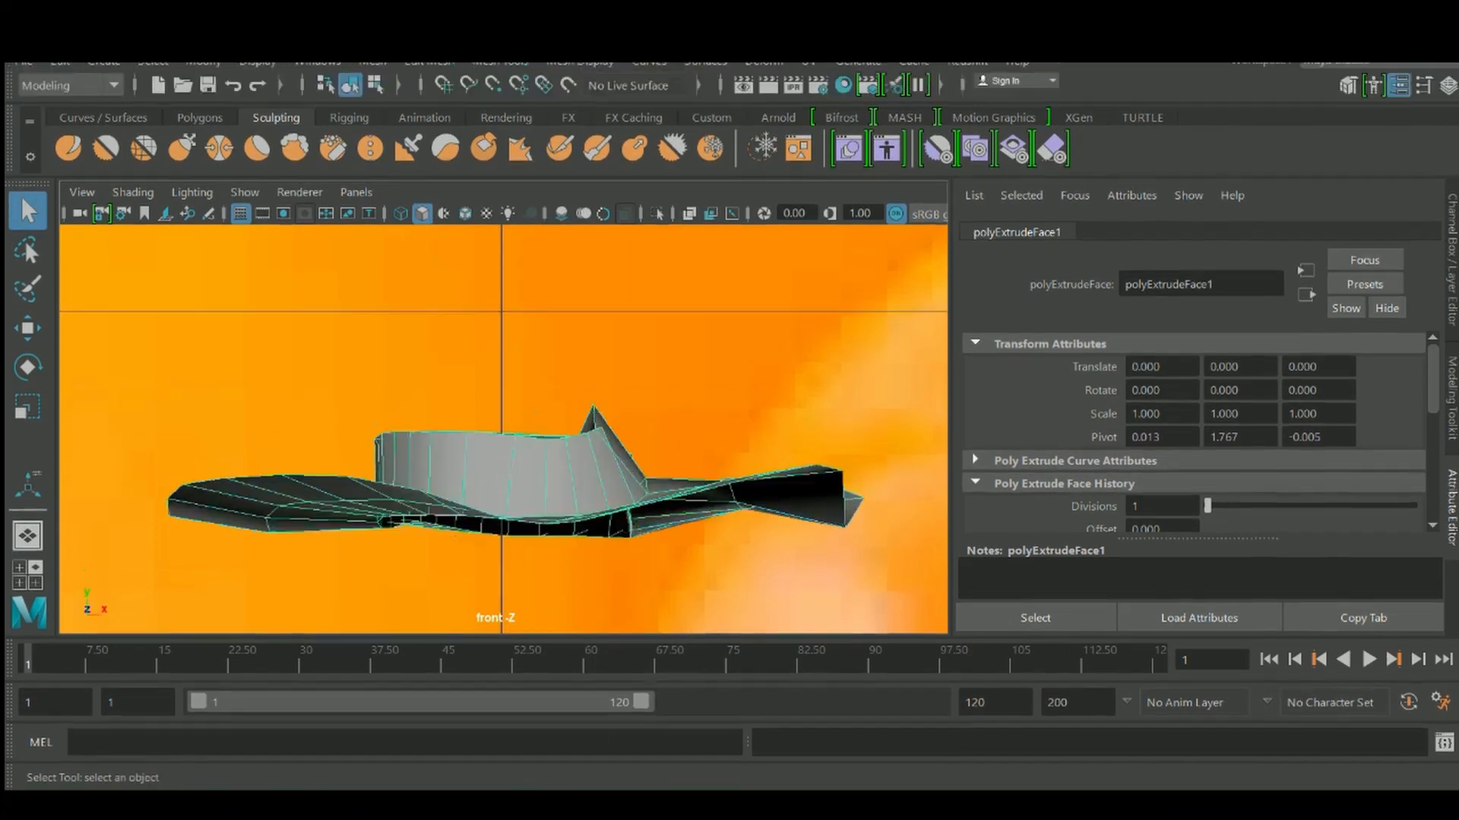
right_drag(539, 441, 441, 252)
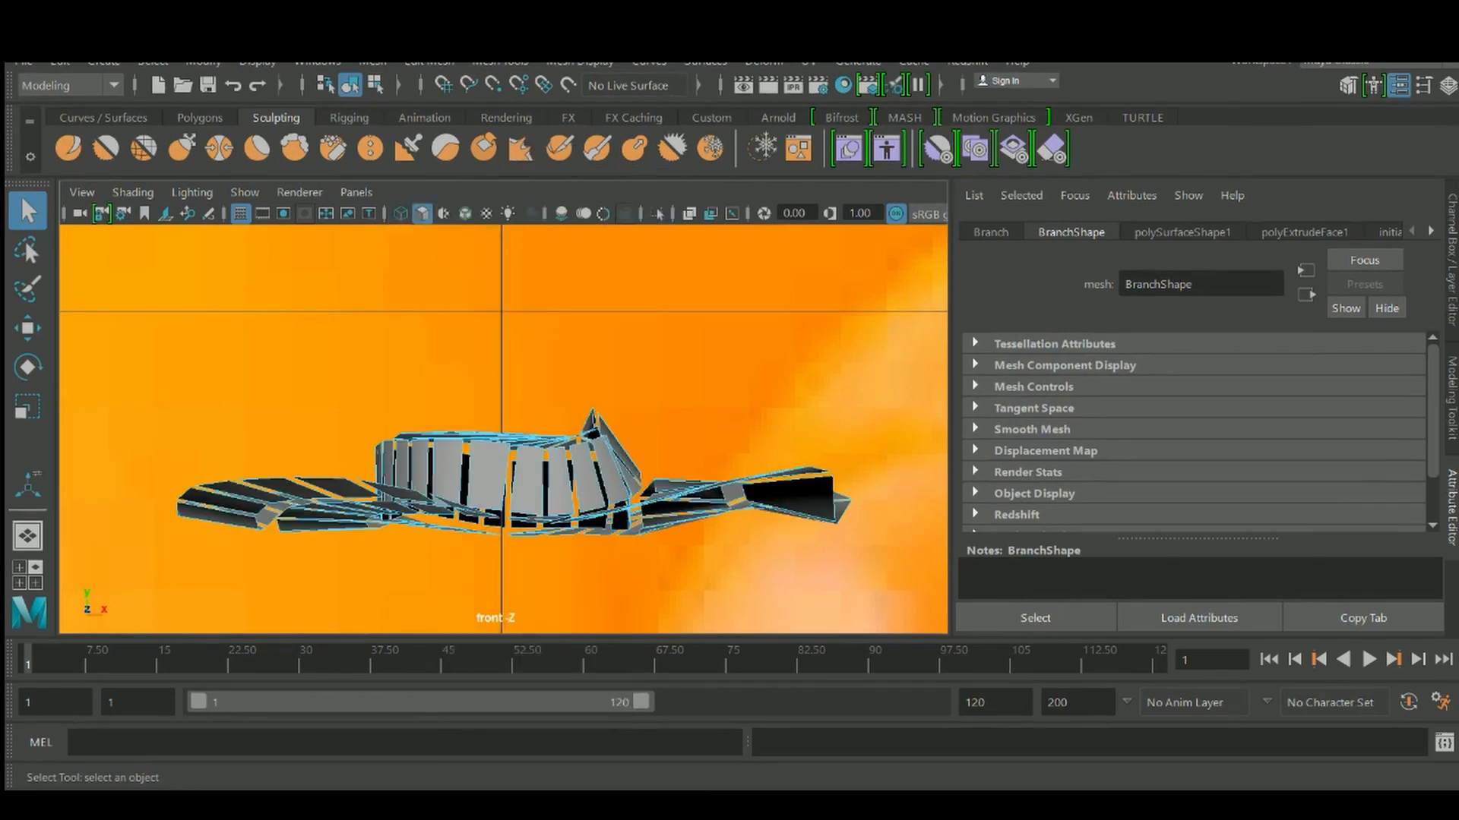
drag(333, 325, 640, 448)
right_drag(654, 449, 654, 277)
right_drag(521, 456, 626, 157)
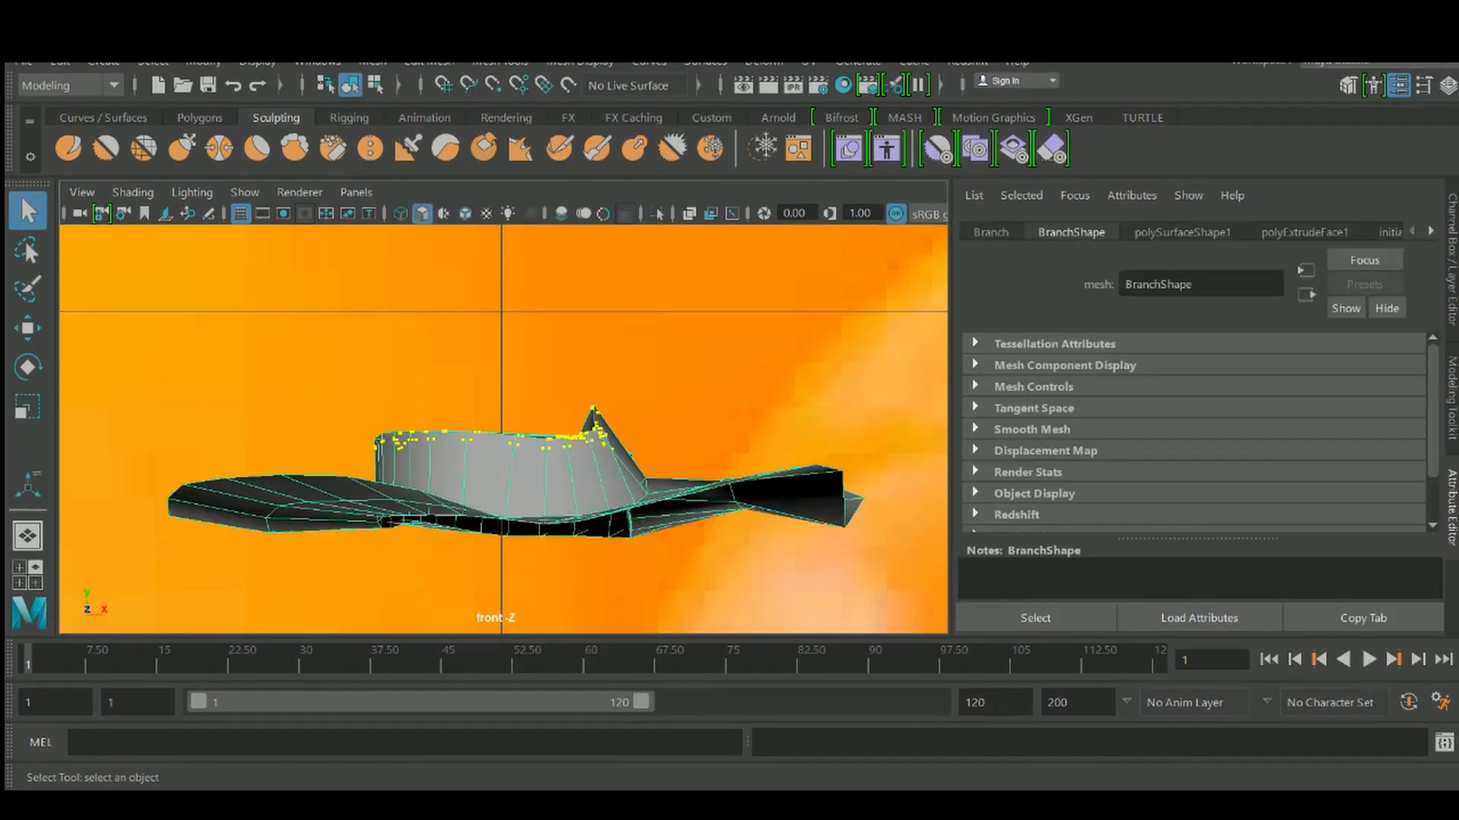
Select the upper vertices of the extruded stem section in vertex mode and view the mesh as wireframe in perspective
alt+middle_drag(556, 466, 556, 456)
right_drag(555, 456, 448, 193)
drag(632, 452, 589, 385)
key(space)
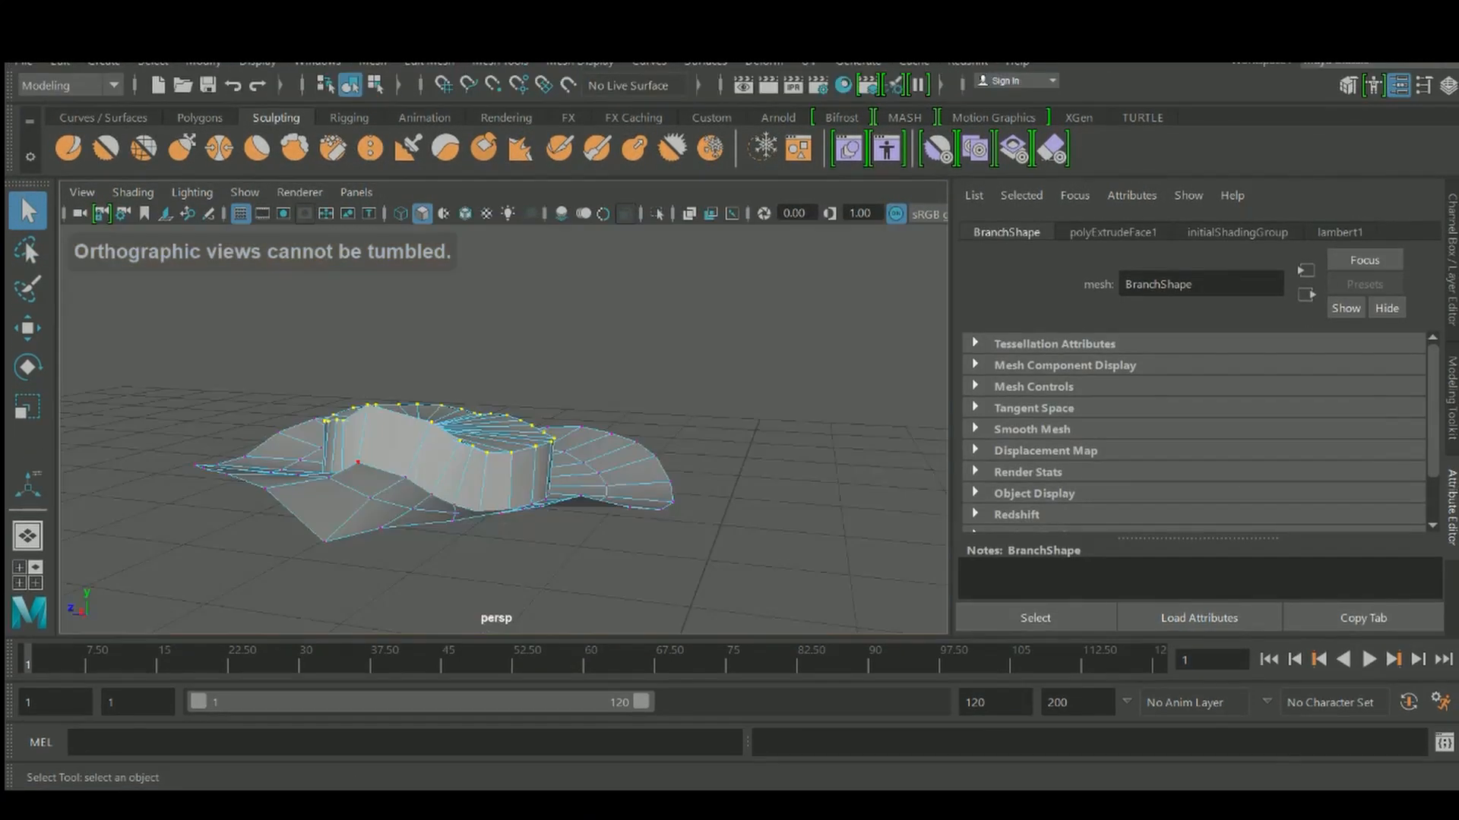
key(f)
scroll(503, 429, down, 4)
alt+drag(504, 429, 683, 425)
key(4)
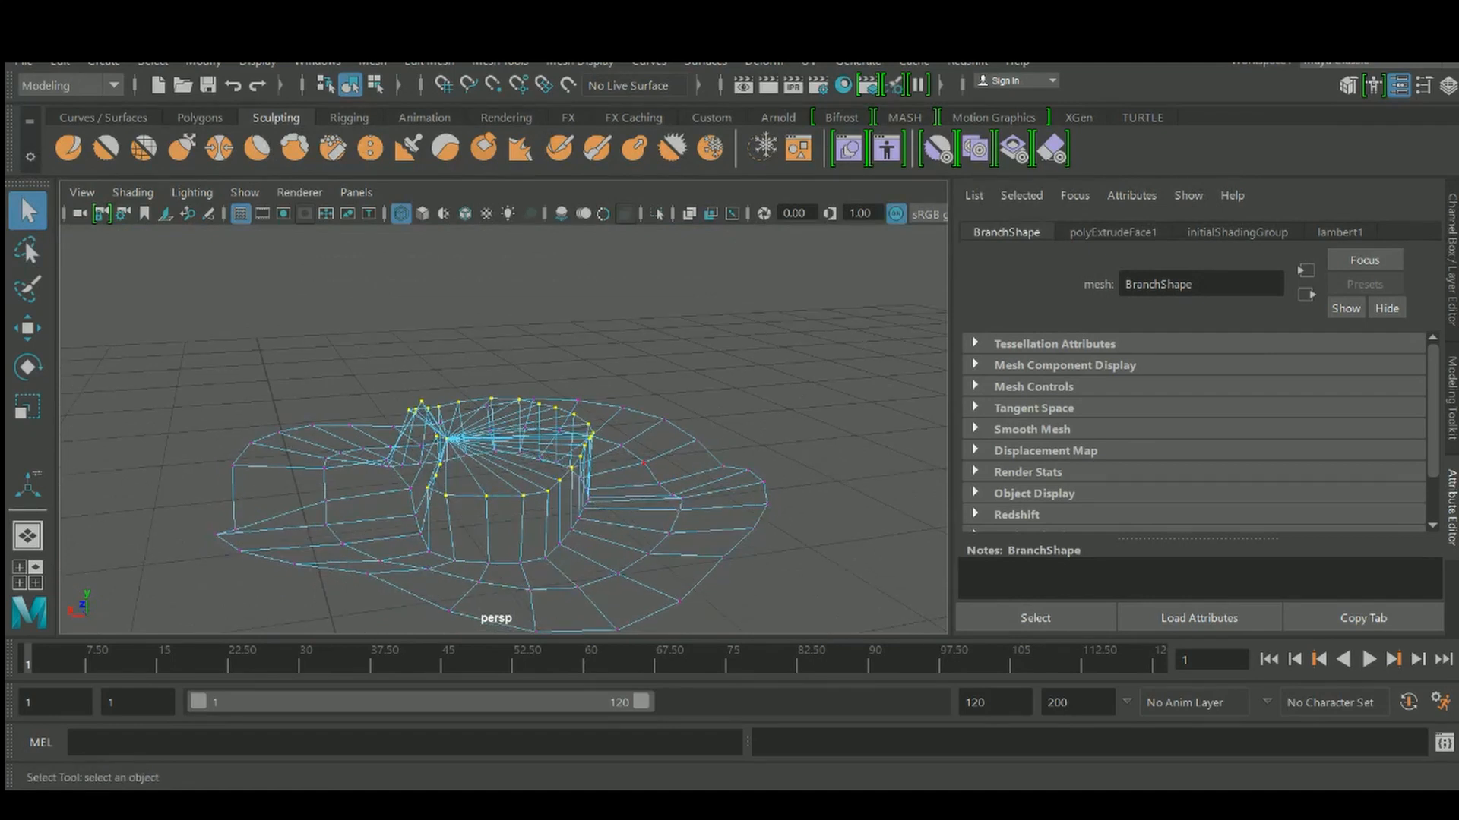
Scale the selected upper vertices vertically to flatten the stem's top, and return to object mode
key(r)
drag(504, 334, 503, 562)
alt+right_drag(504, 430, 555, 429)
alt+middle_drag(504, 429, 540, 424)
alt+drag(540, 424, 544, 448)
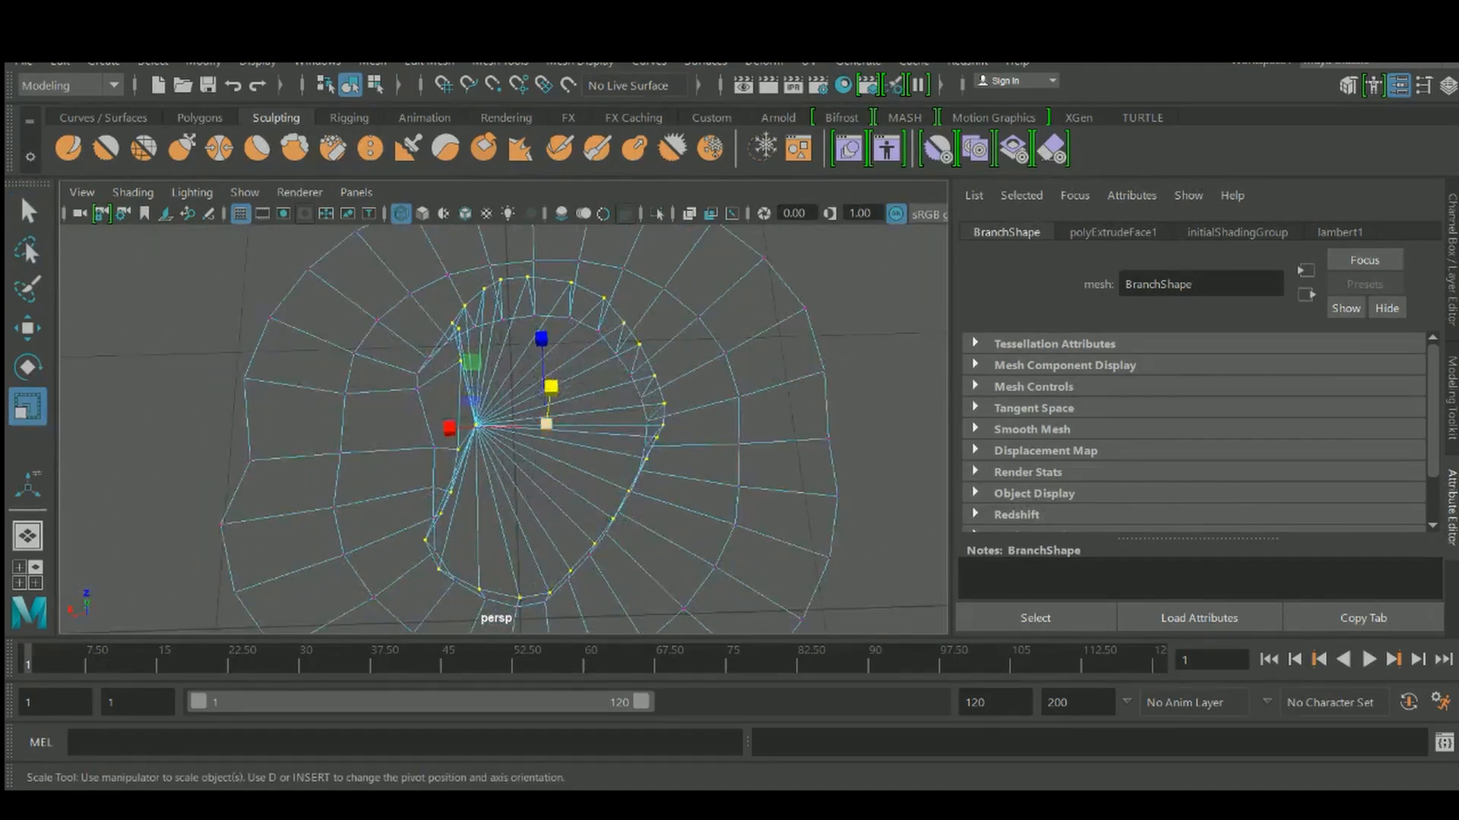
right_drag(603, 213, 669, 157)
alt+drag(531, 395, 574, 395)
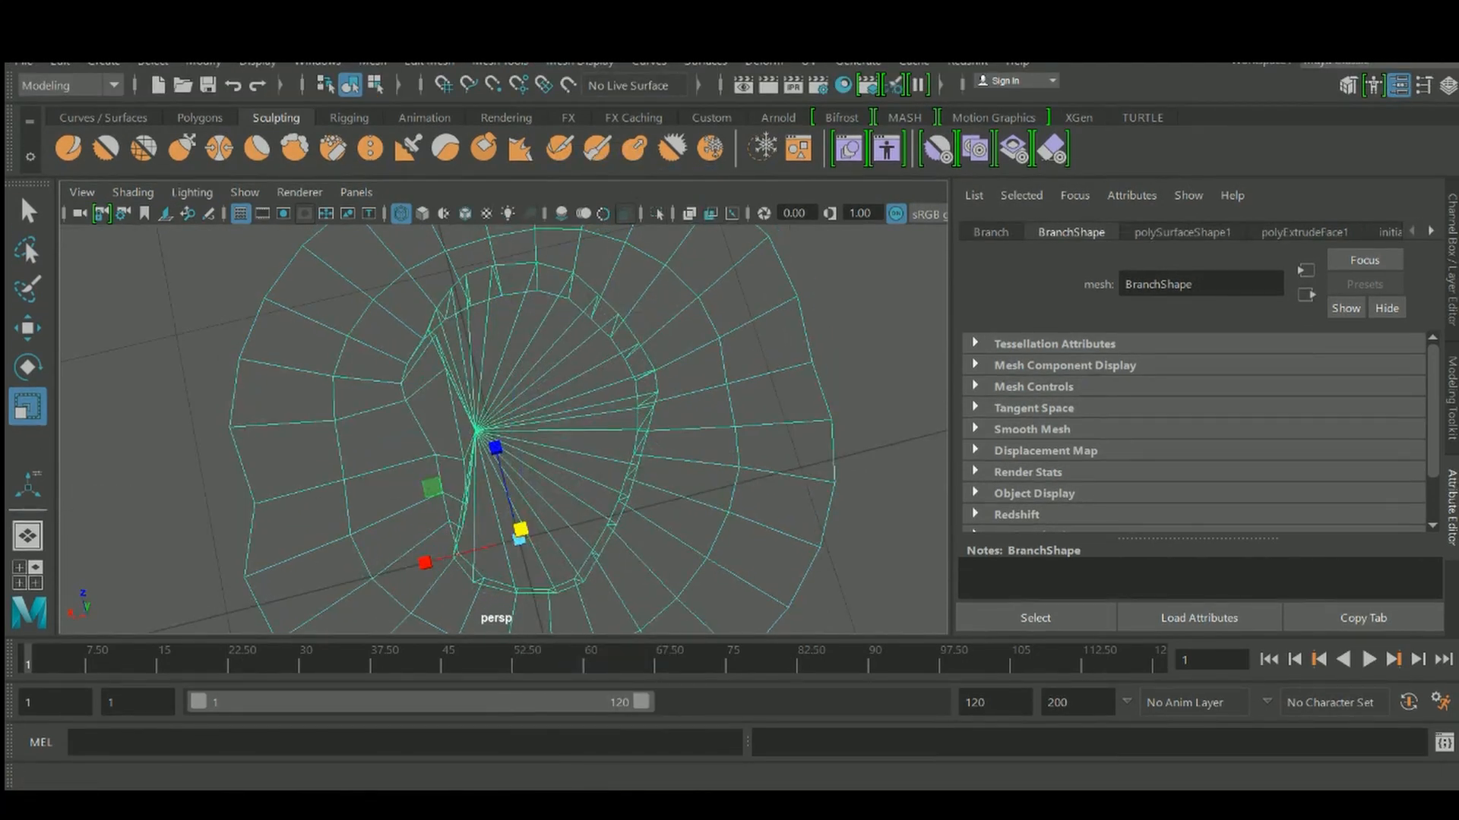
click(68, 147)
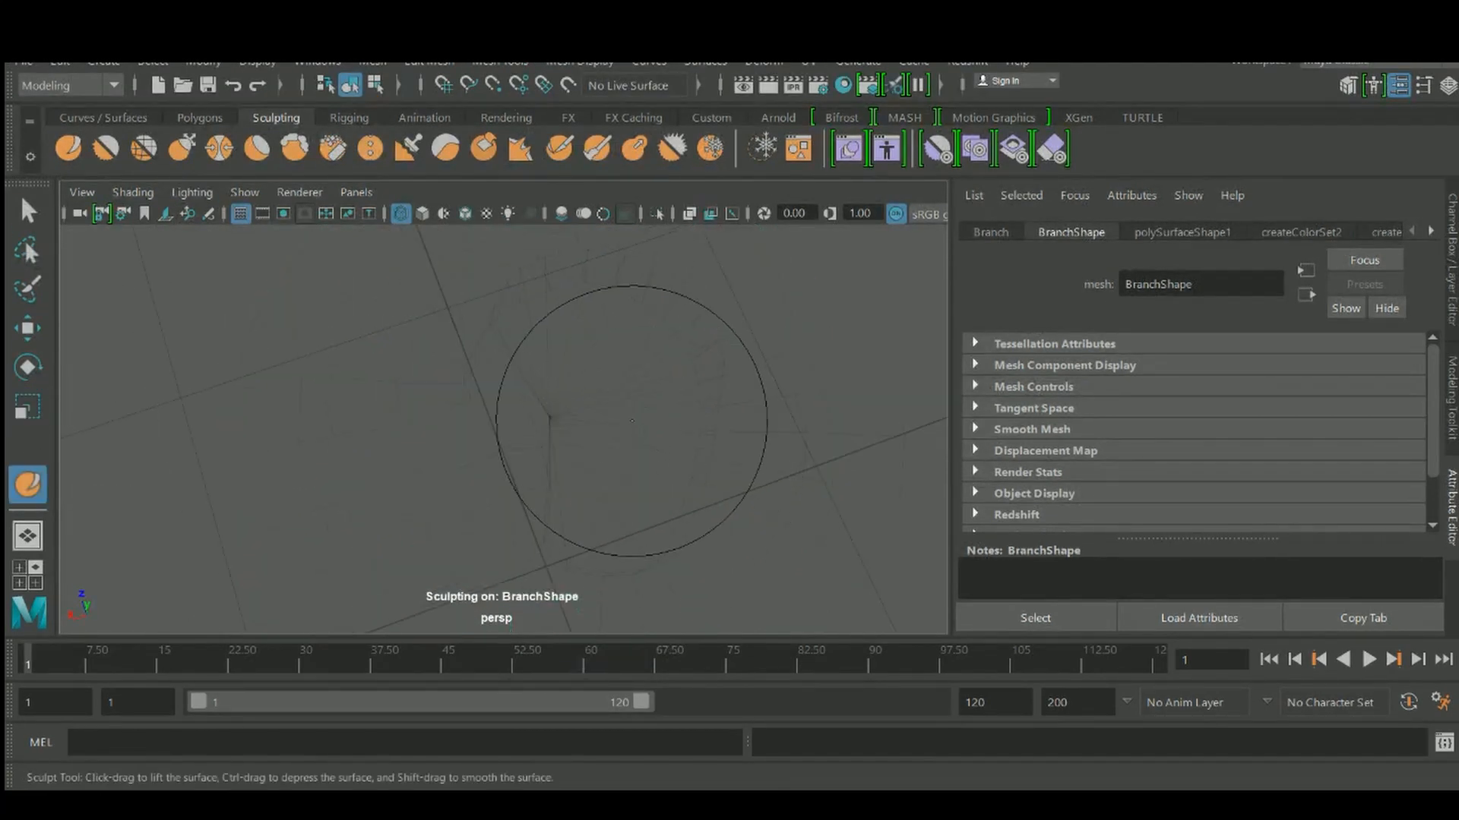
key(5)
alt+drag(533, 451, 598, 450)
key(b)
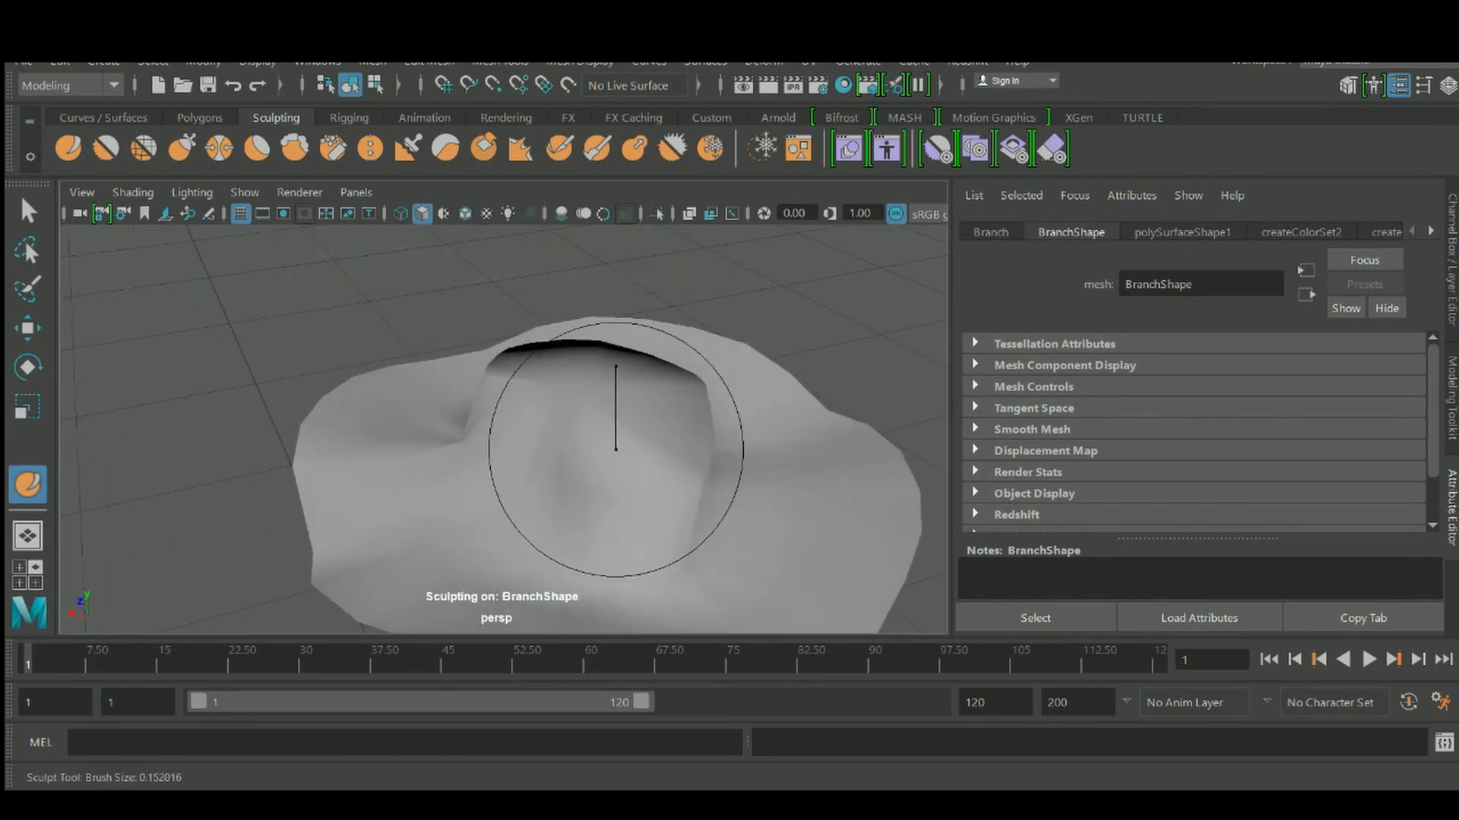
mouse_move(654, 494)
alt+mouse_down()
mouse_move(498, 384)
mouse_move(532, 380)
mouse_move(531, 415)
mouse_move(593, 471)
alt+mouse_up()
right_click(557, 371)
right_drag(587, 304, 556, 411)
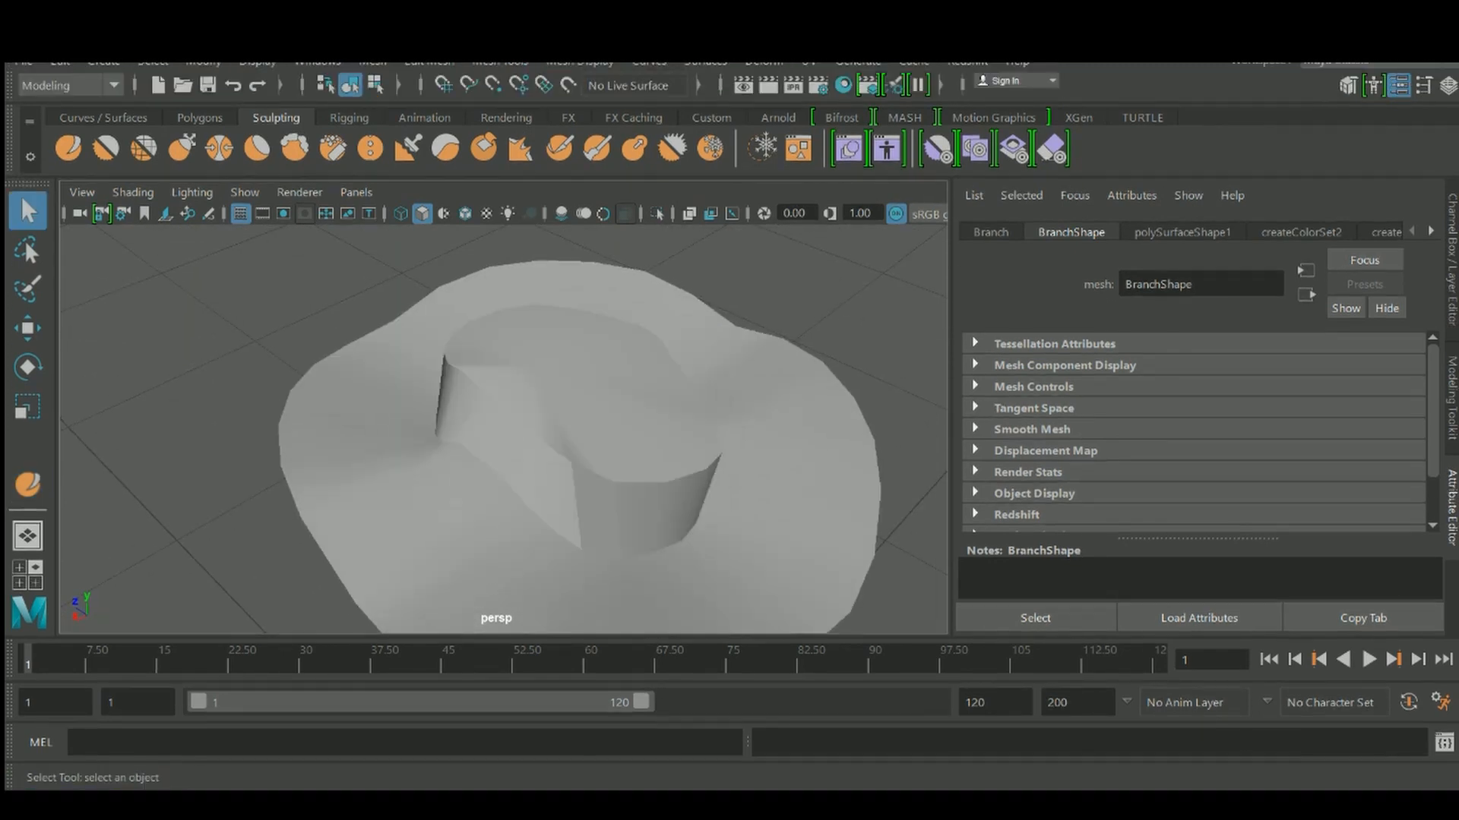
Select all cap faces on top of the extruded stem section of the Branch mesh in face mode
mouse_move(589, 192)
right_down()
mouse_move(687, 193)
mouse_move(696, 161)
right_up()
click(614, 243)
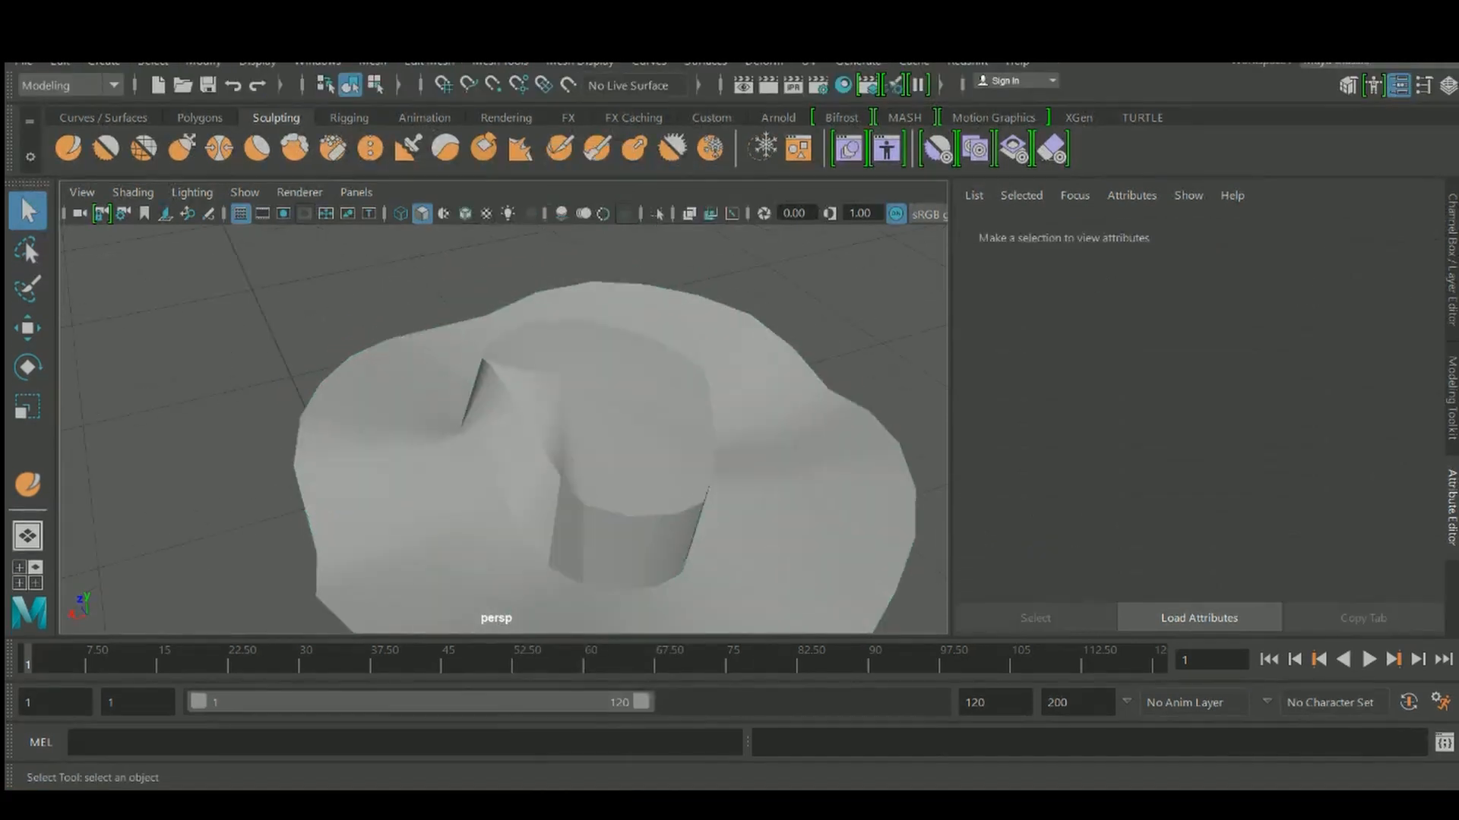
click(613, 296)
right_drag(614, 217, 613, 268)
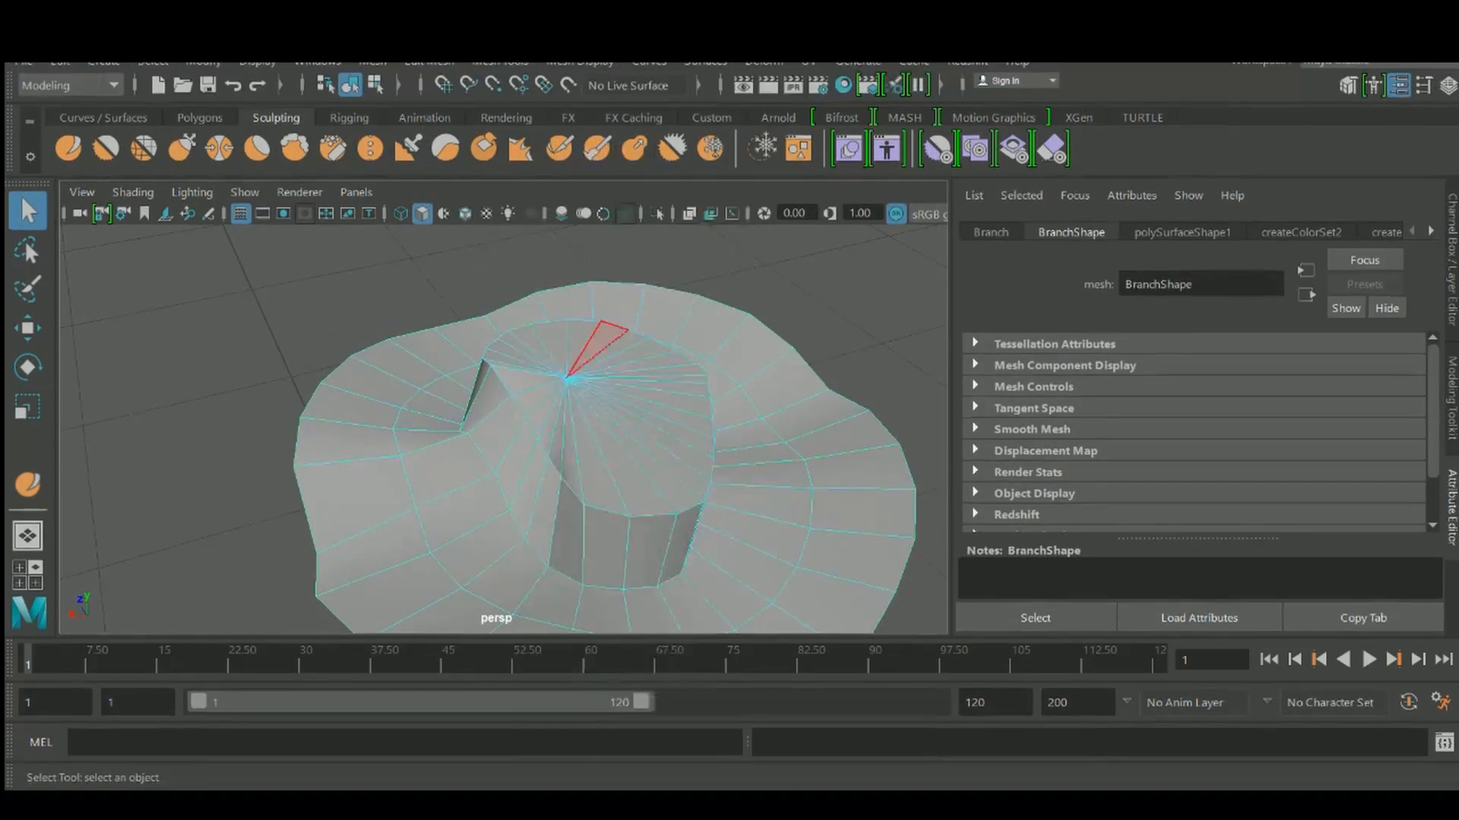
click(636, 464)
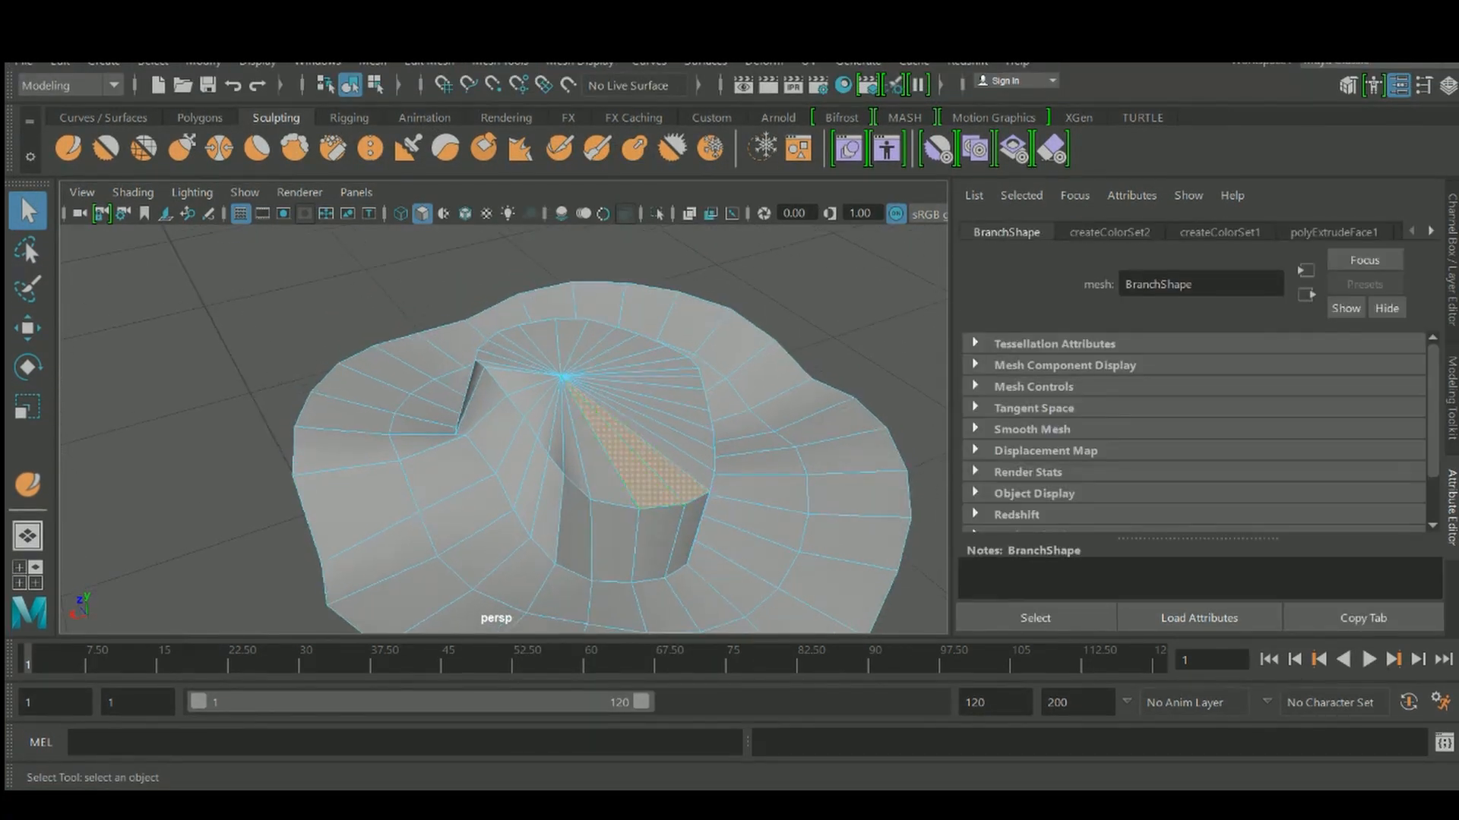
alt+drag(532, 463, 661, 444)
alt+drag(578, 422, 715, 475)
alt+drag(547, 502, 444, 465)
shift+double_click(427, 475)
key(shift+period)
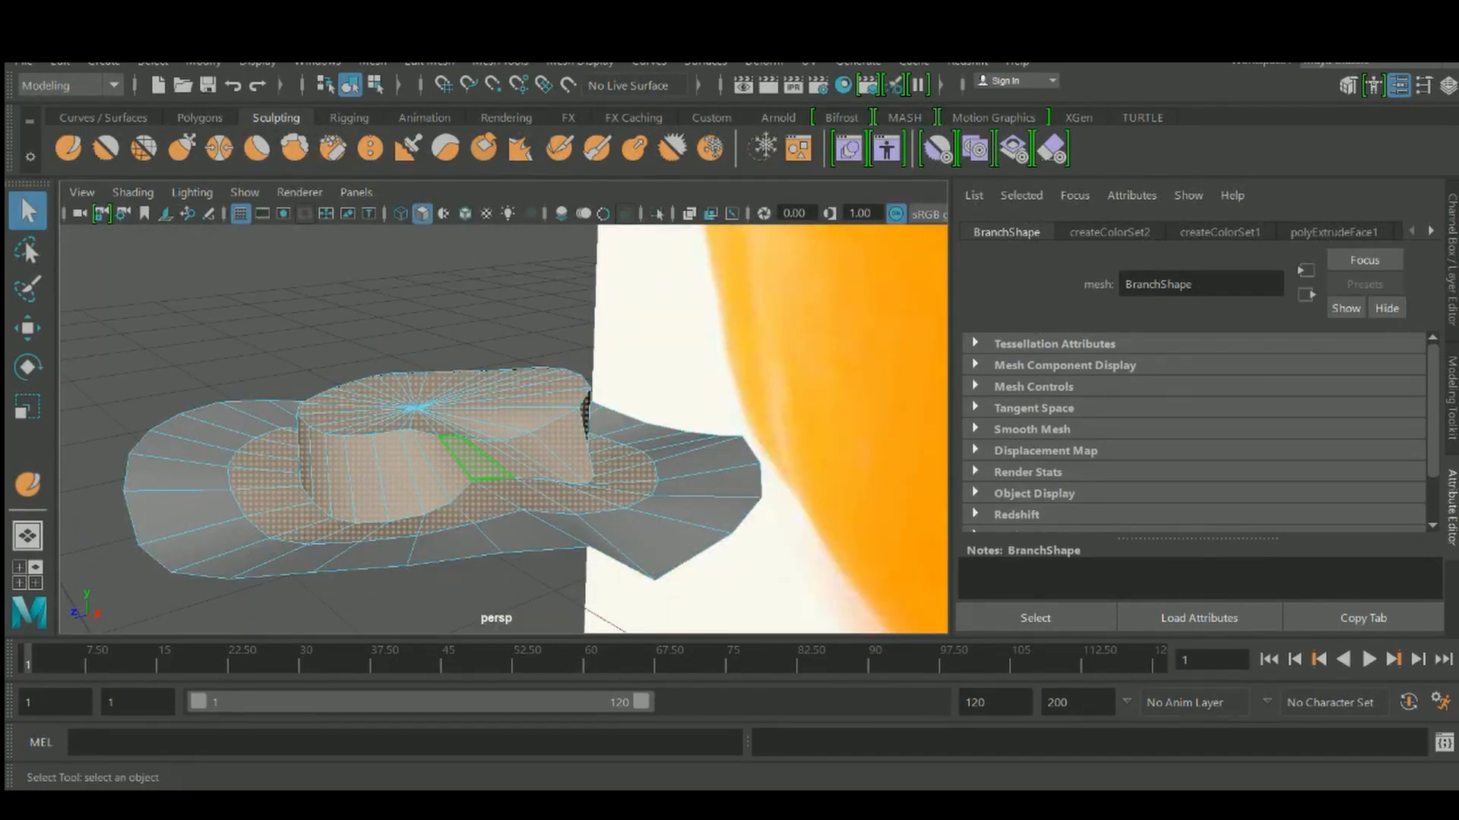
key(shift+comma)
key(shift+comma)
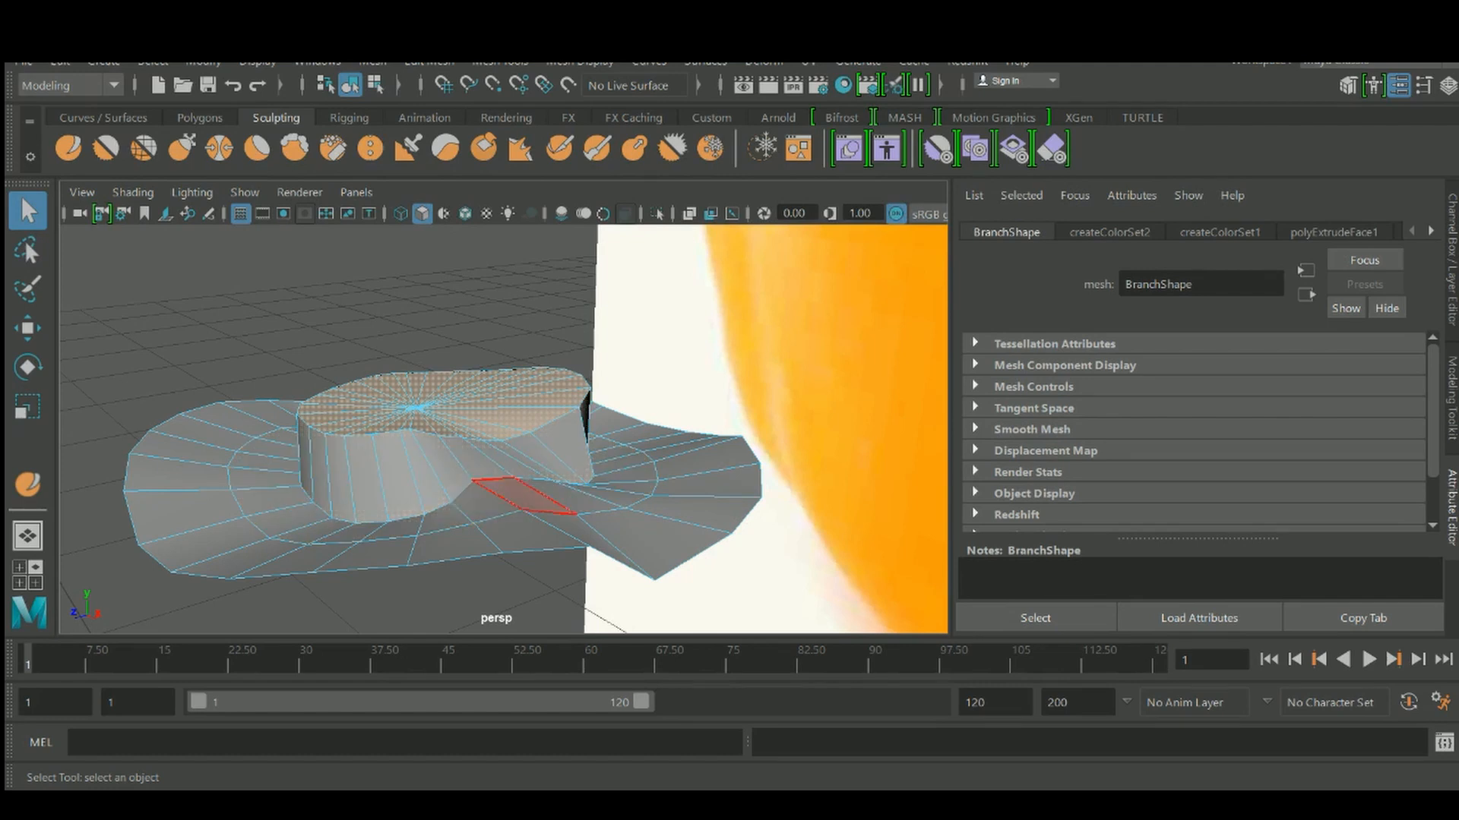
Try to level the selected cap faces by scaling them along the vertical axis
alt+drag(475, 459, 365, 493)
scroll(486, 433, up, 3)
alt+drag(487, 433, 380, 377)
key(r)
drag(703, 320, 650, 391)
scroll(695, 416, down, 5)
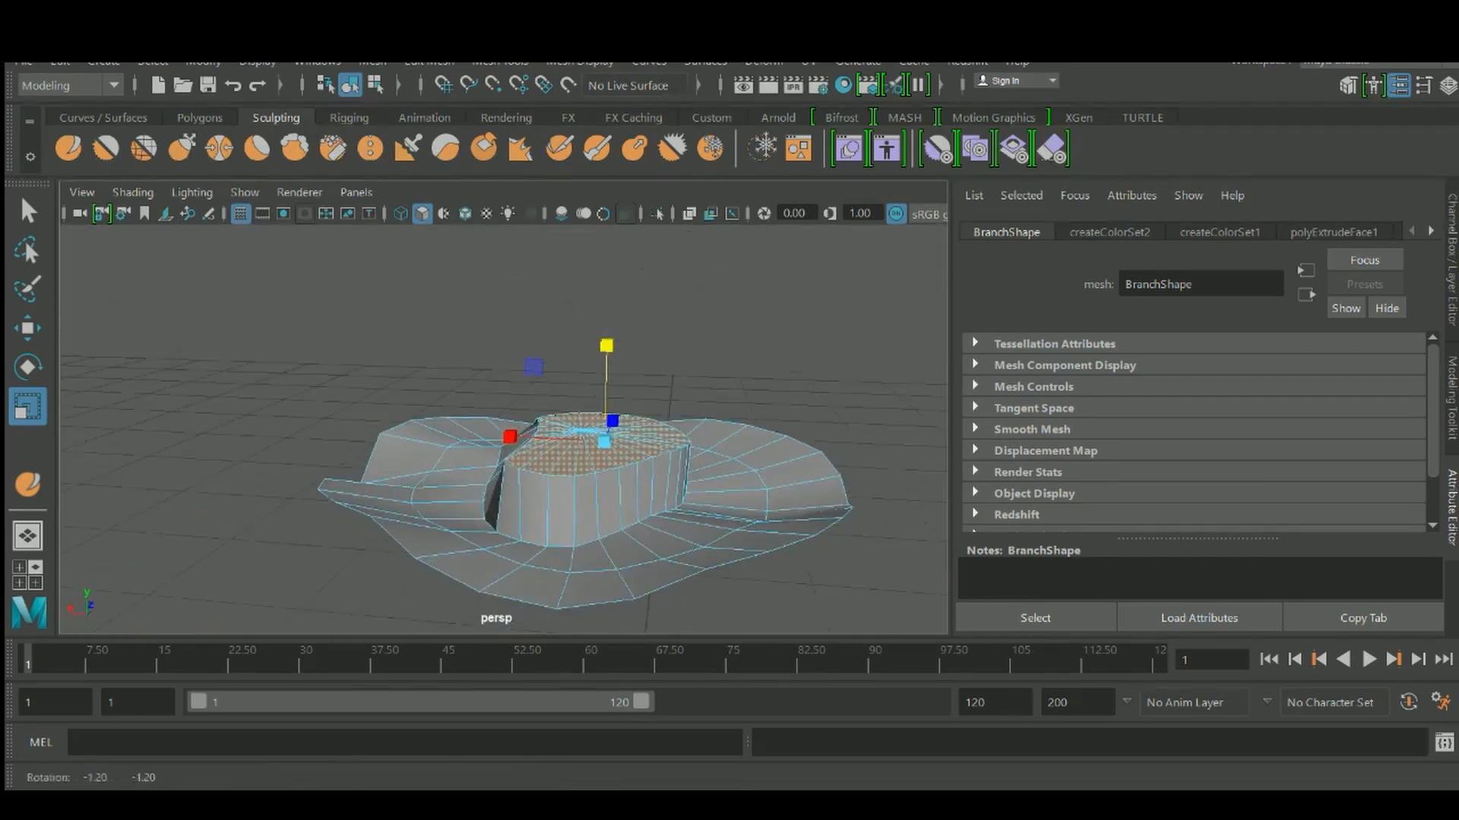
Try extruding the cap faces with a Local Translate Z of 0.306 and shifting them sideways toward the reference stem
key(ctrl+e)
drag(556, 351, 490, 296)
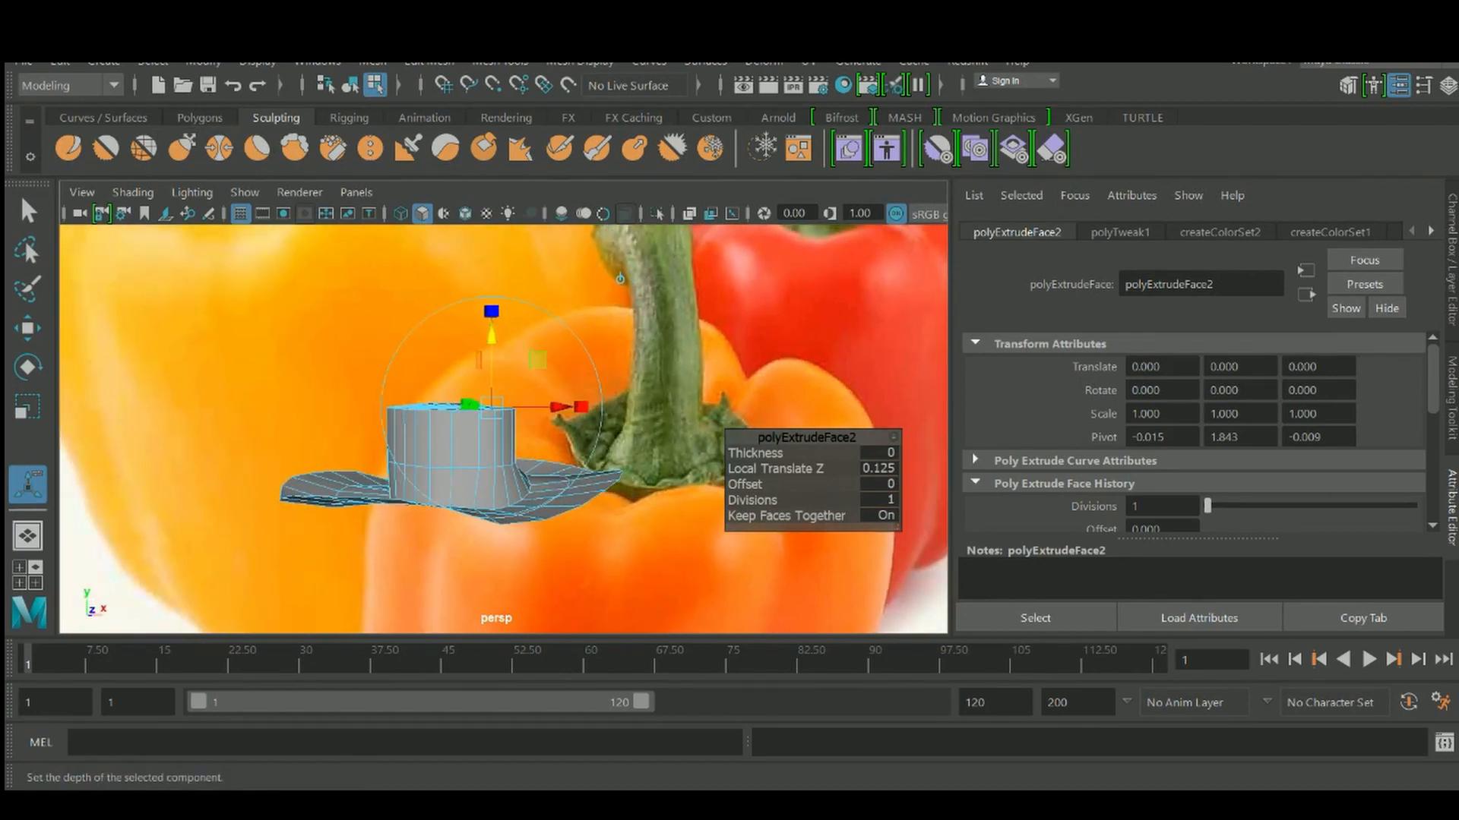
key(ctrl+d)
drag(490, 301, 490, 220)
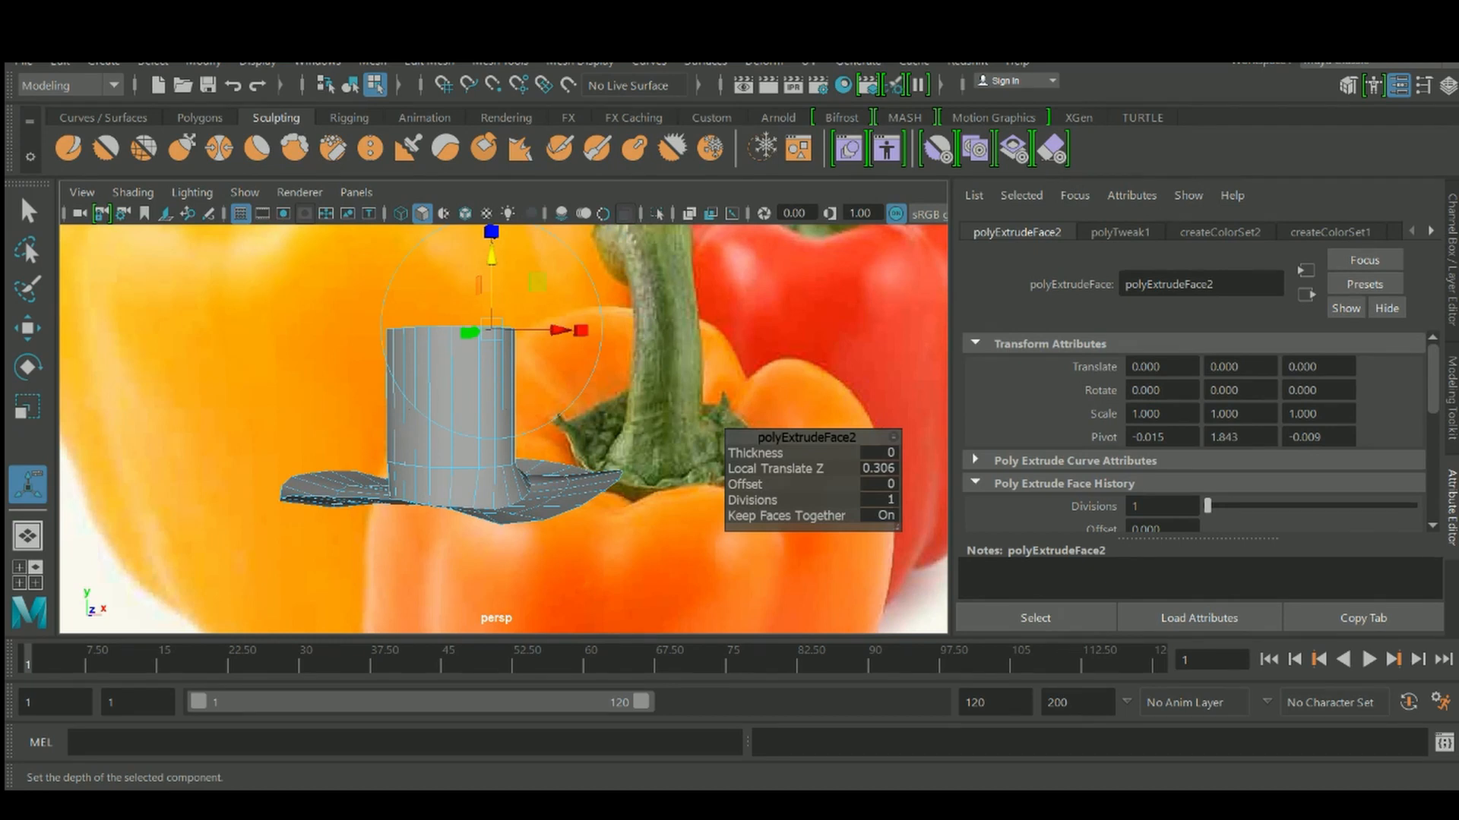
drag(494, 357, 721, 358)
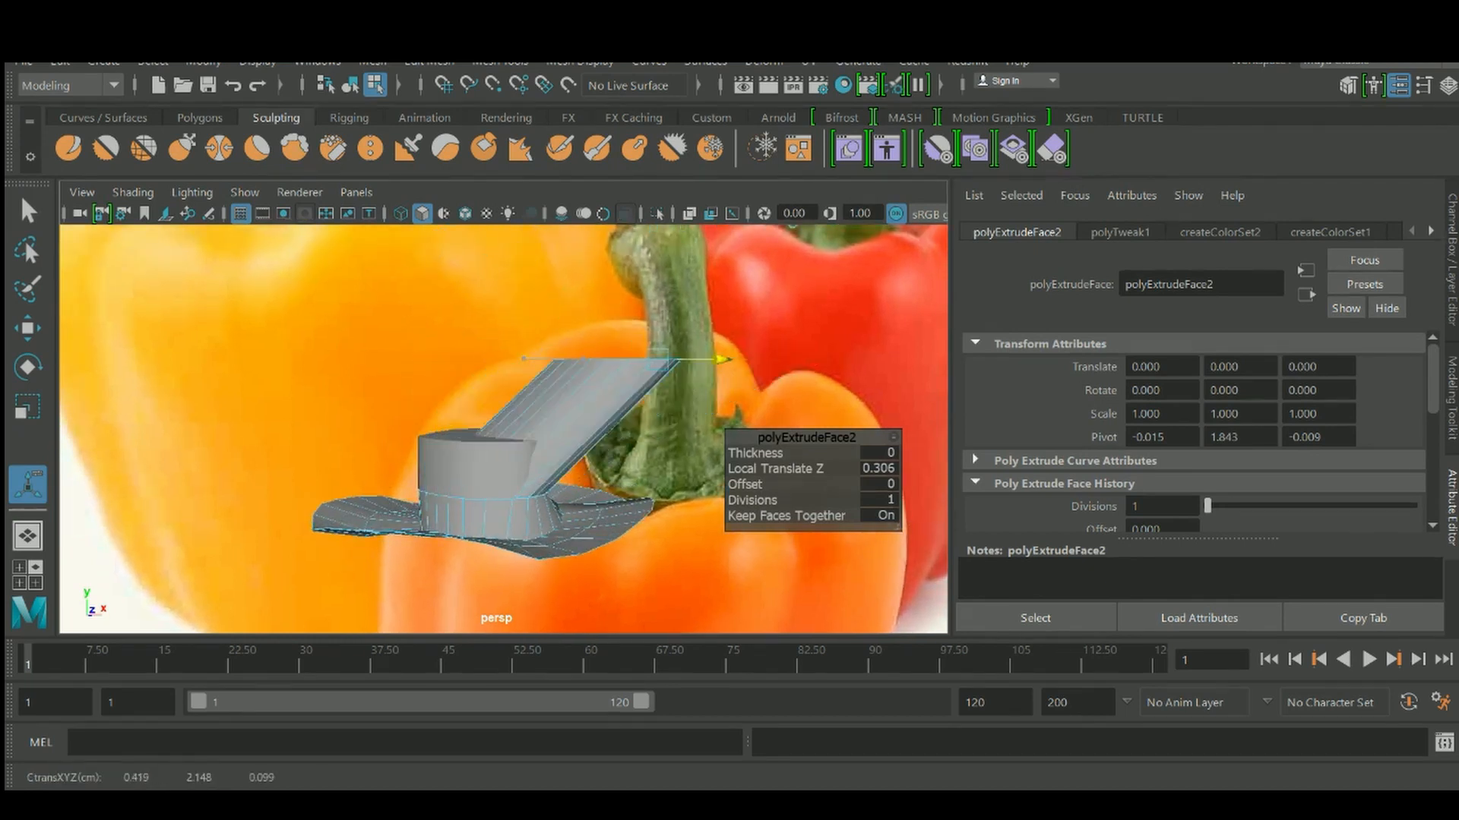
Undo the second extrusion and the vertical scaling of the cap faces
key(ctrl+z)
key(ctrl+z)
key(ctrl+z)
key(ctrl+z)
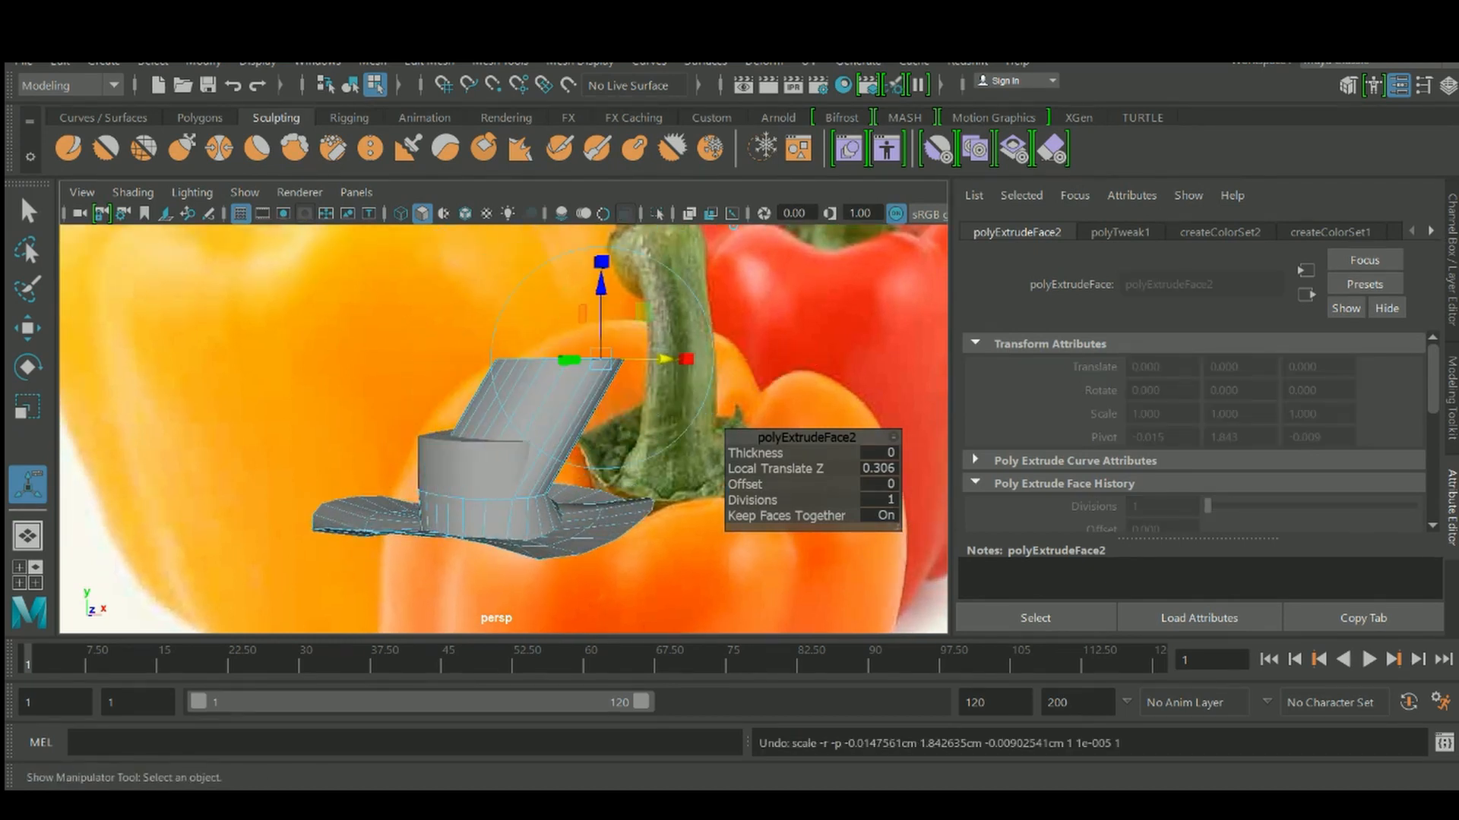
alt+drag(502, 429, 503, 471)
scroll(503, 429, up, 4)
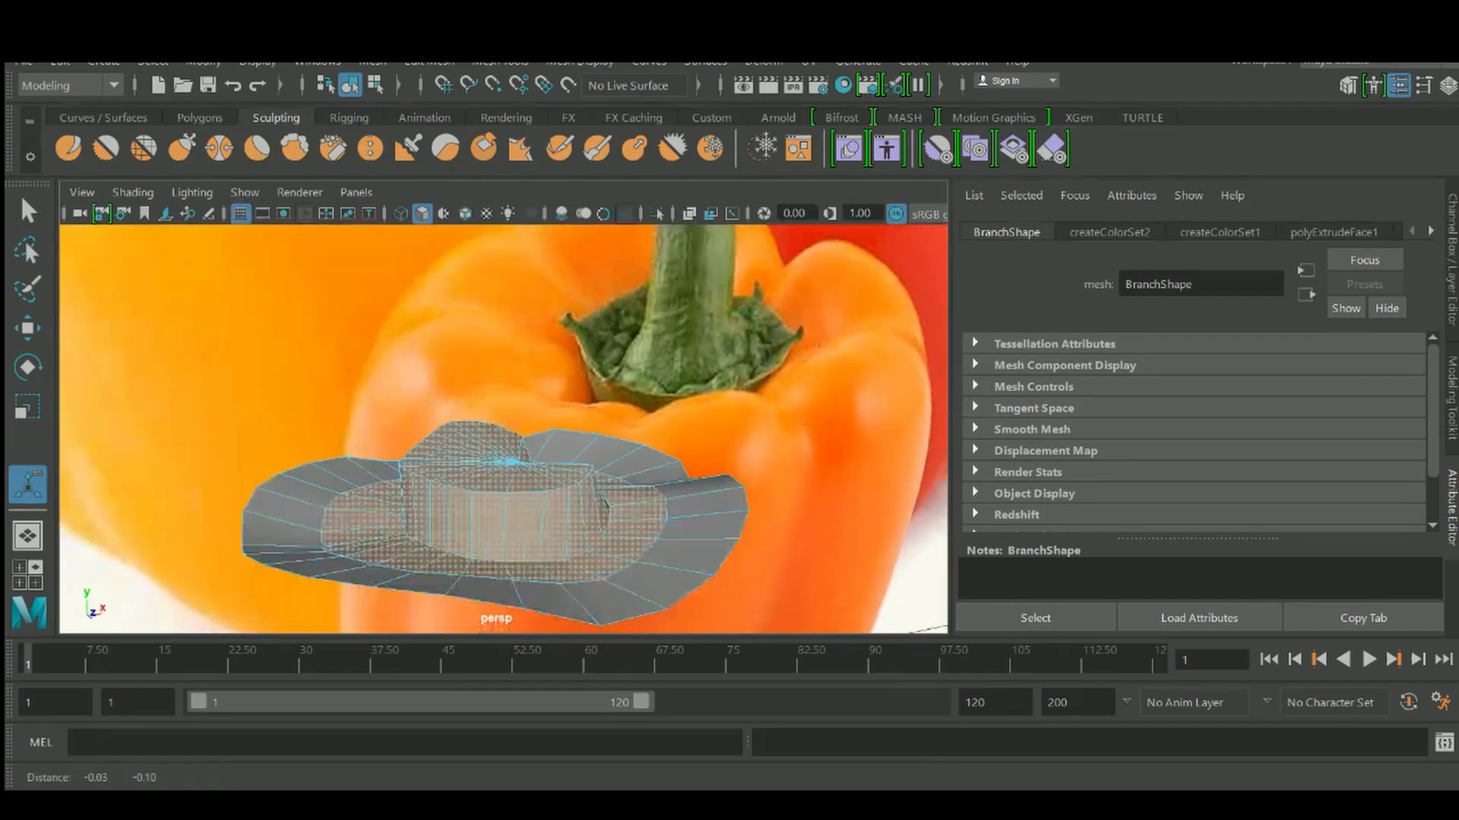
Return the Branch mesh to object mode and delete its construction history
right_click(645, 216)
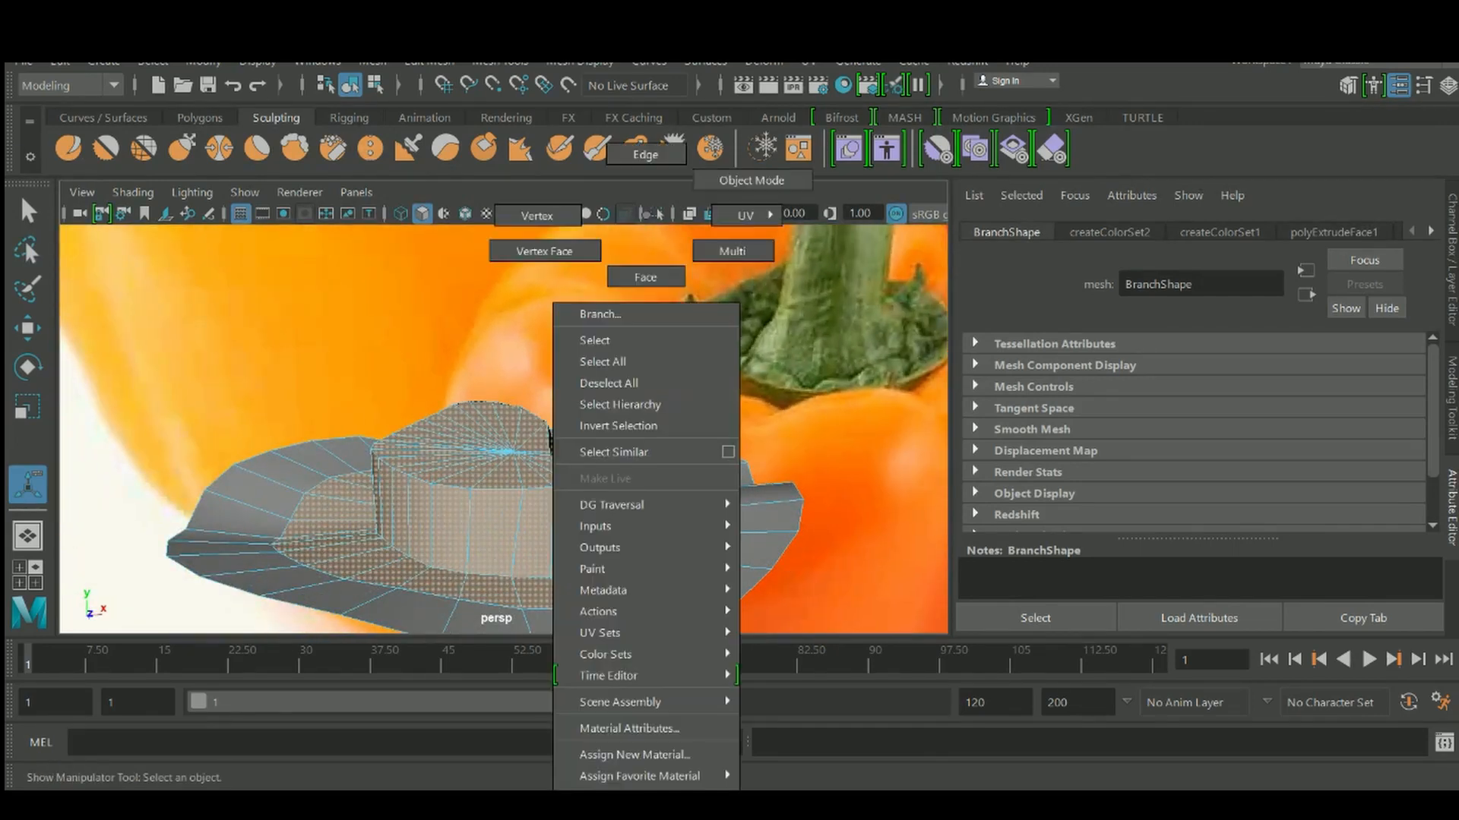
click(751, 180)
key(f)
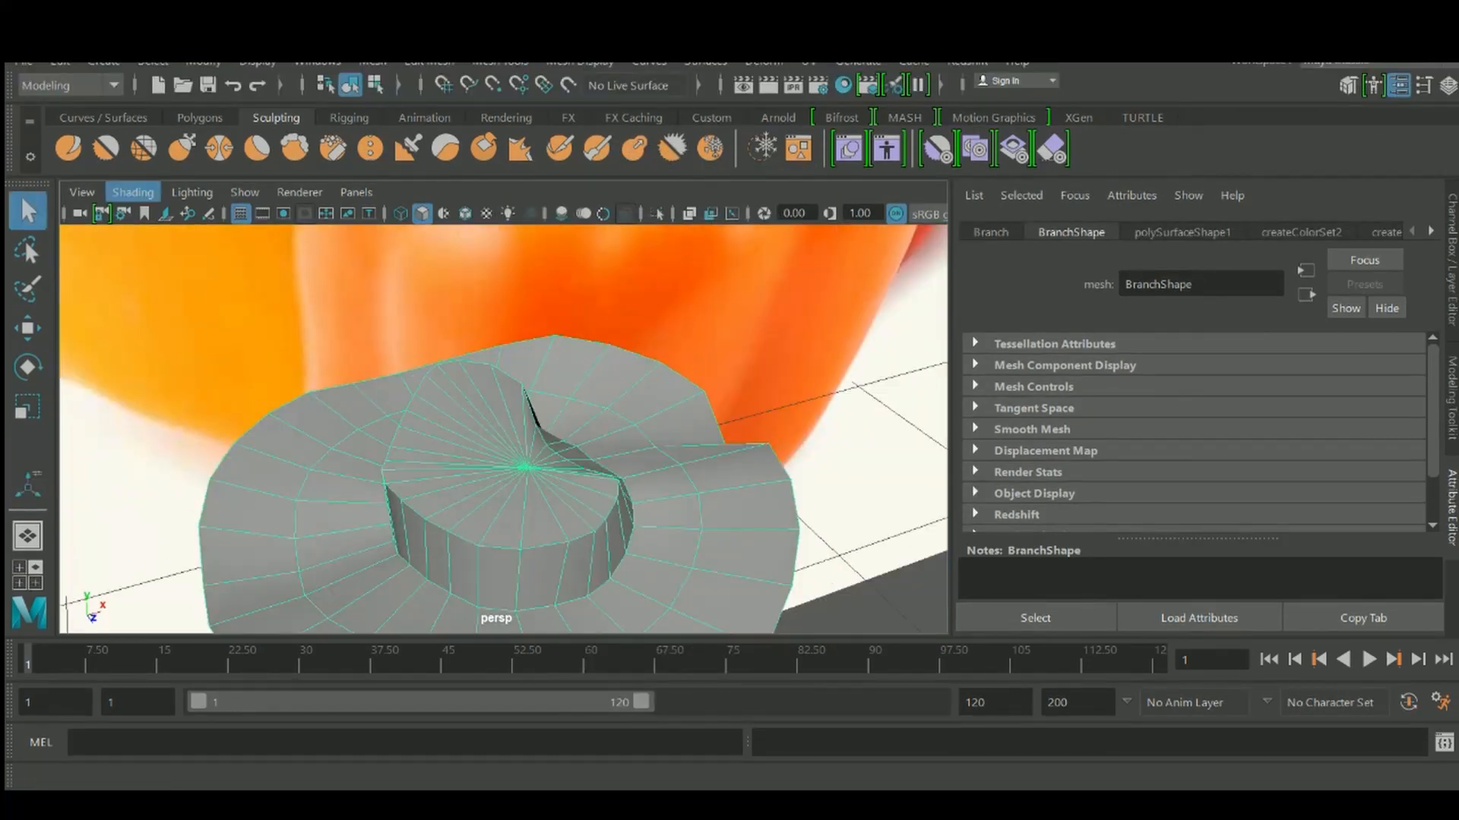
click(22, 61)
mouse_move(61, 61)
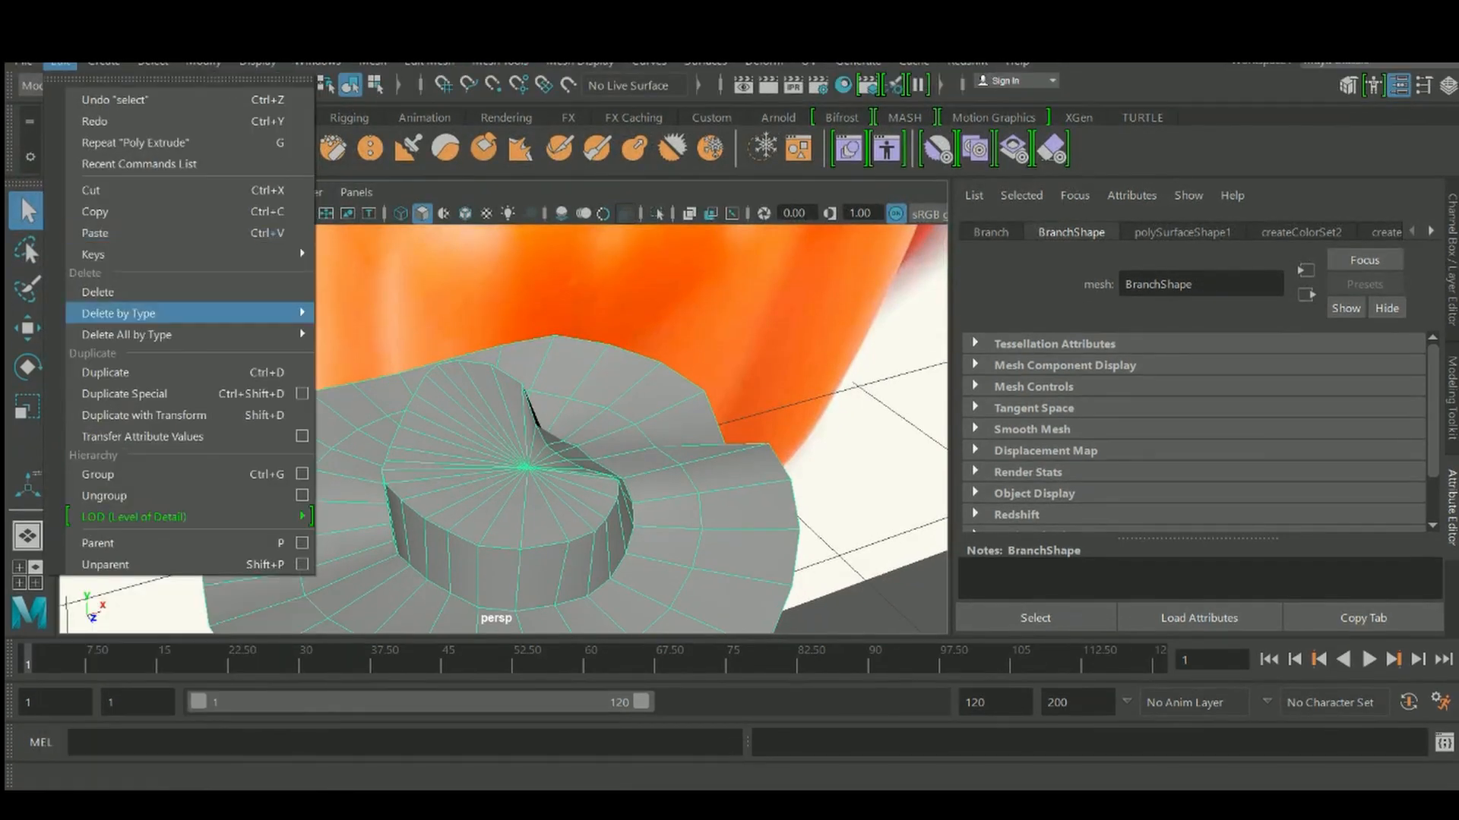
mouse_move(121, 313)
click(358, 331)
Reselect the cap faces on top of the raised stem section
alt+drag(502, 426, 623, 388)
right_click(554, 339)
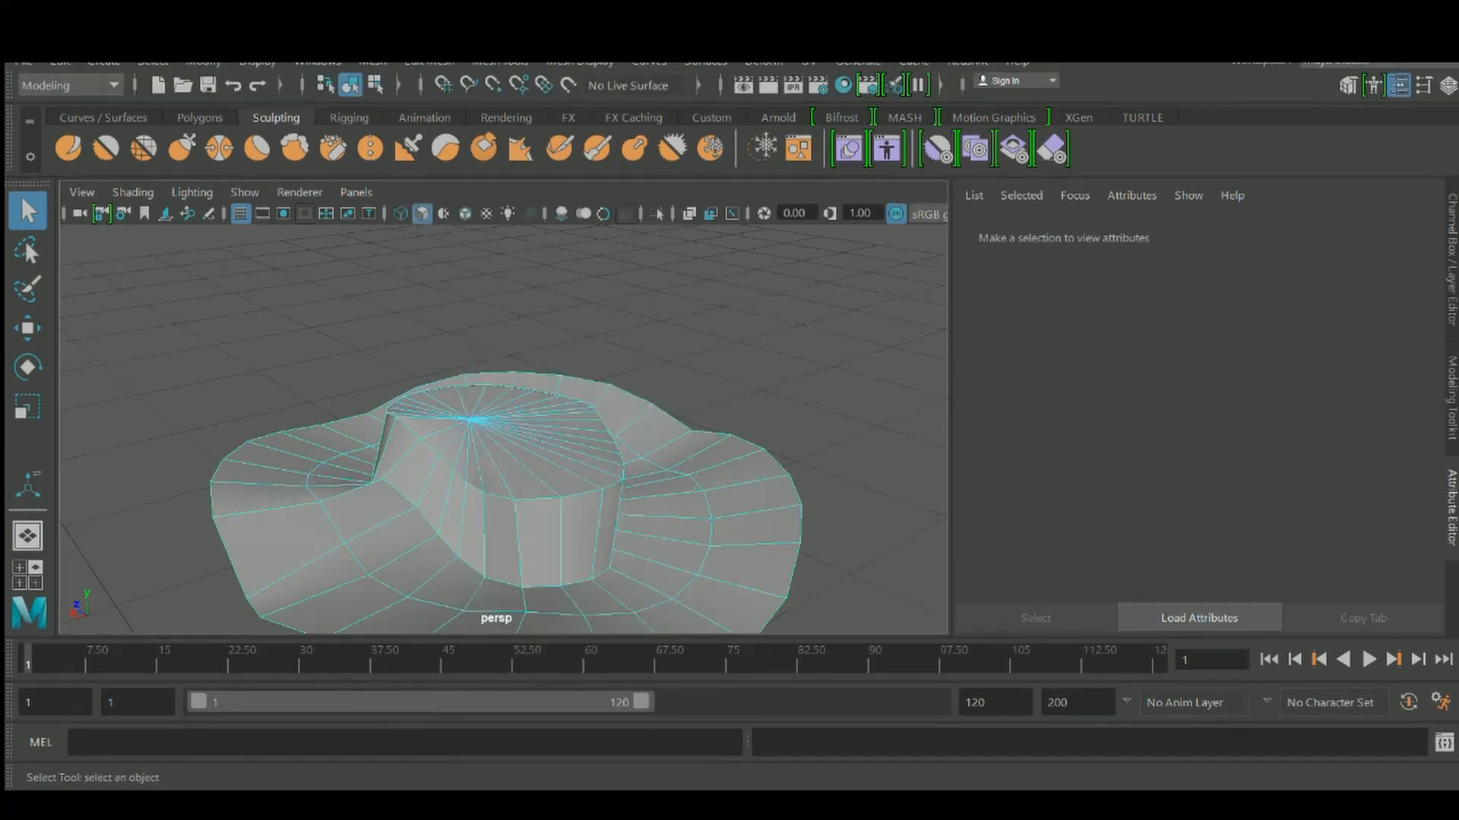
alt+drag(554, 338, 593, 327)
click(581, 501)
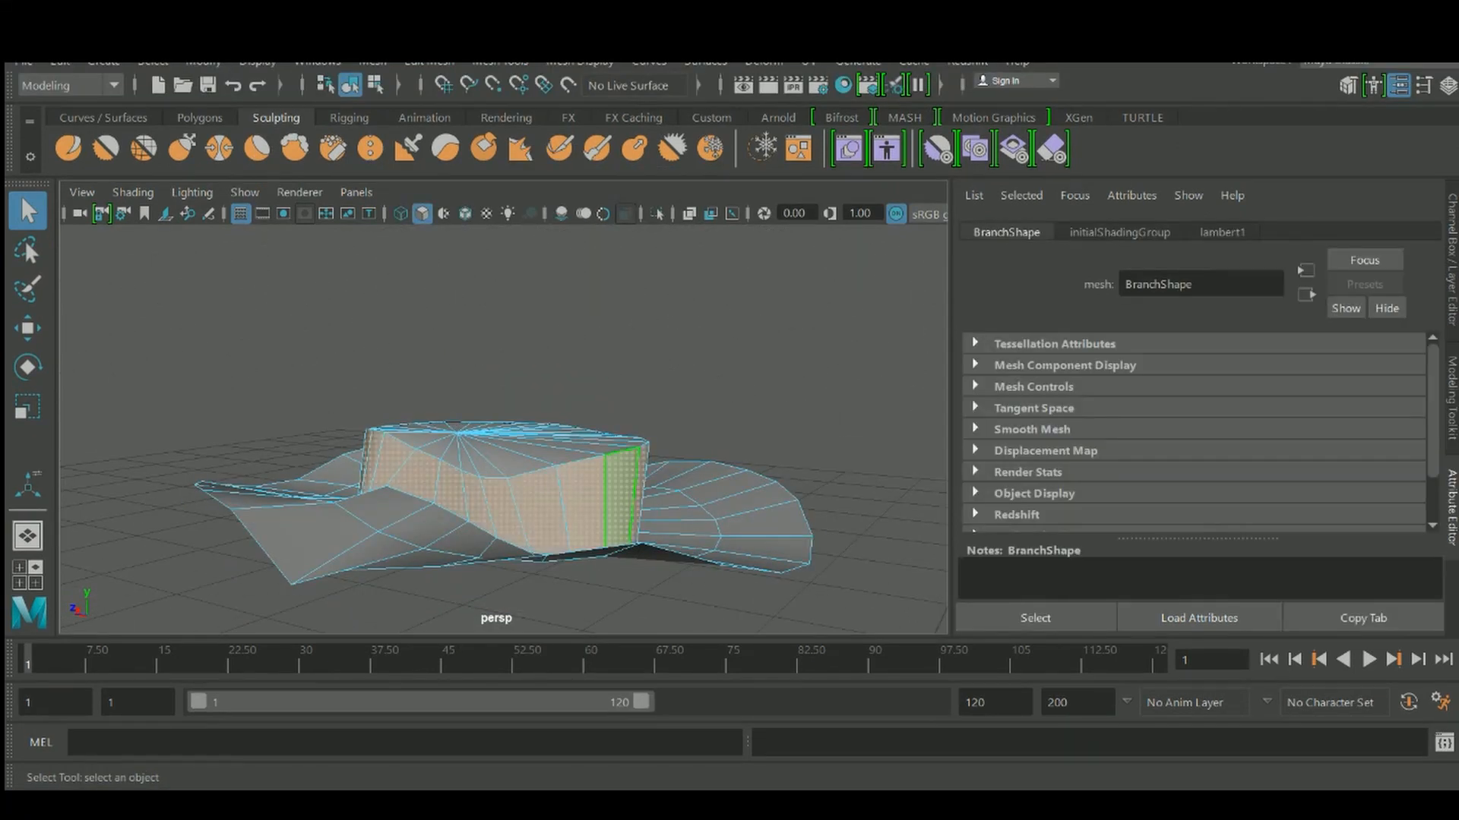
shift+click(621, 497)
alt+drag(620, 497, 532, 490)
Flatten the selected cap faces by scaling them along the vertical axis
key(r)
drag(535, 351, 534, 426)
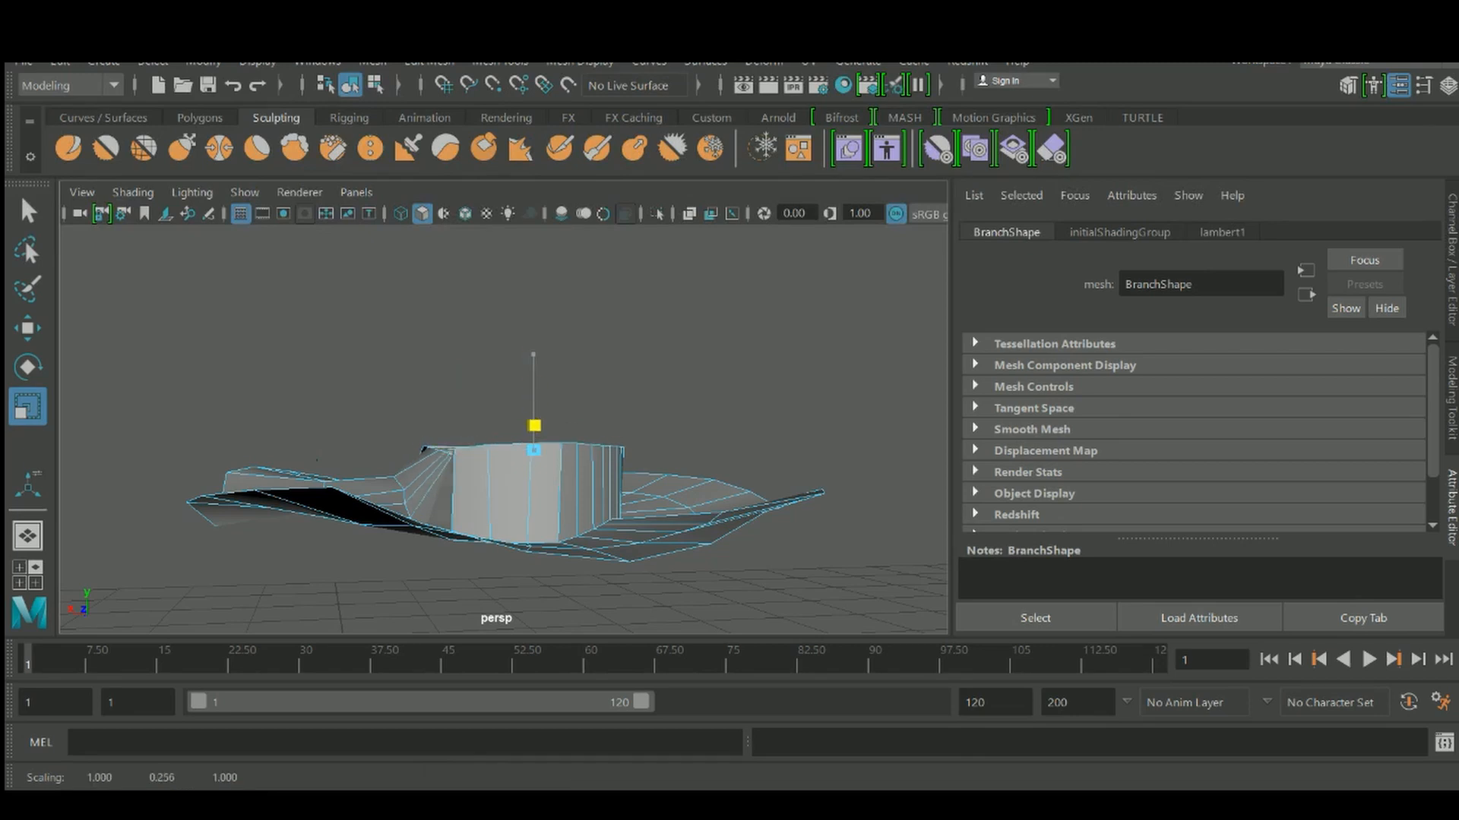
alt+drag(423, 453, 593, 458)
key(q)
right_click(558, 467)
Extrude the cap faces with a Local Translate Z of 0.0994 and scale them down slightly in all directions
key(ctrl+e)
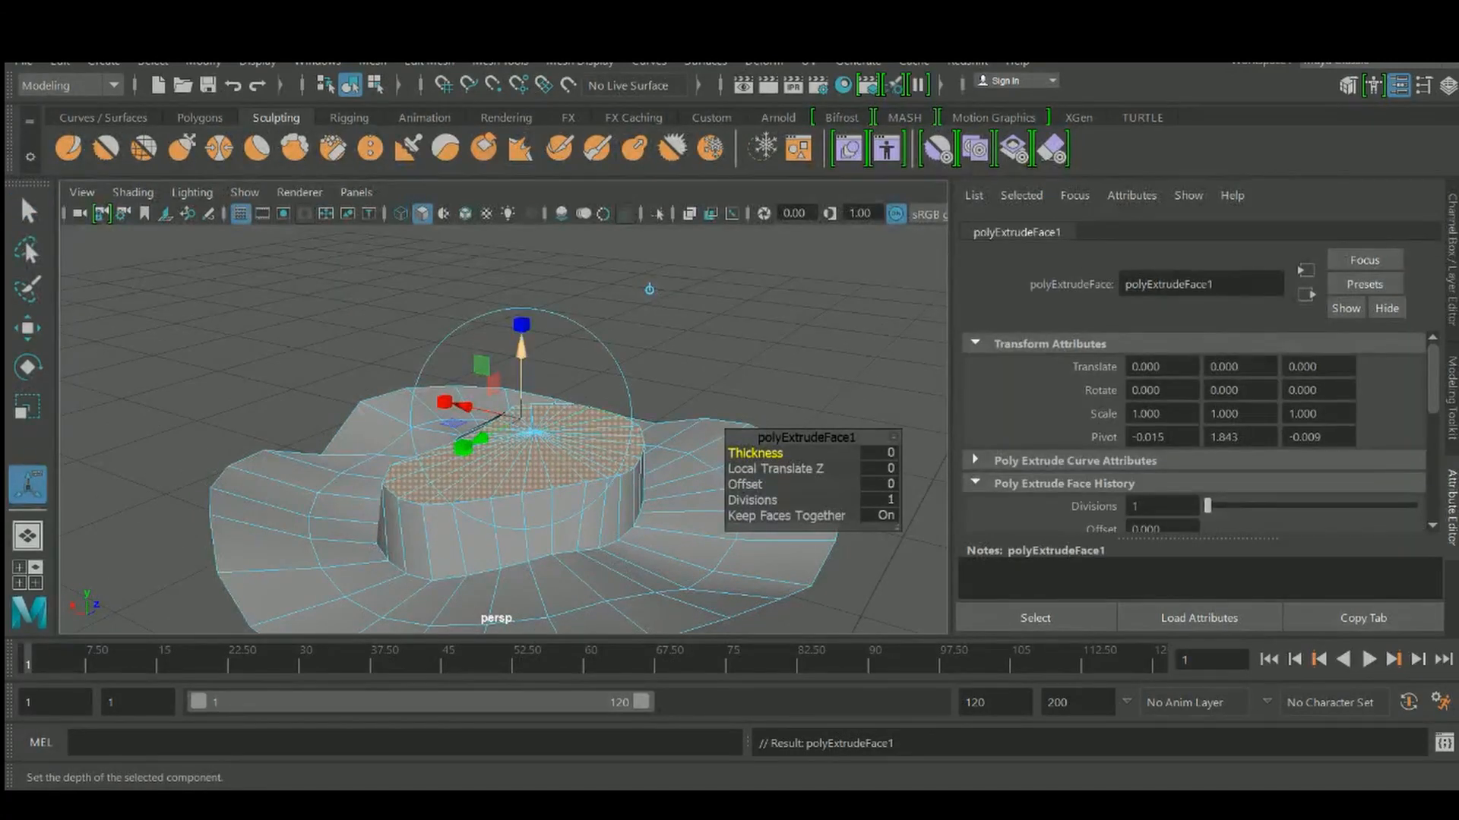
drag(522, 325, 672, 315)
alt+drag(672, 314, 714, 365)
scroll(710, 272, up, 3)
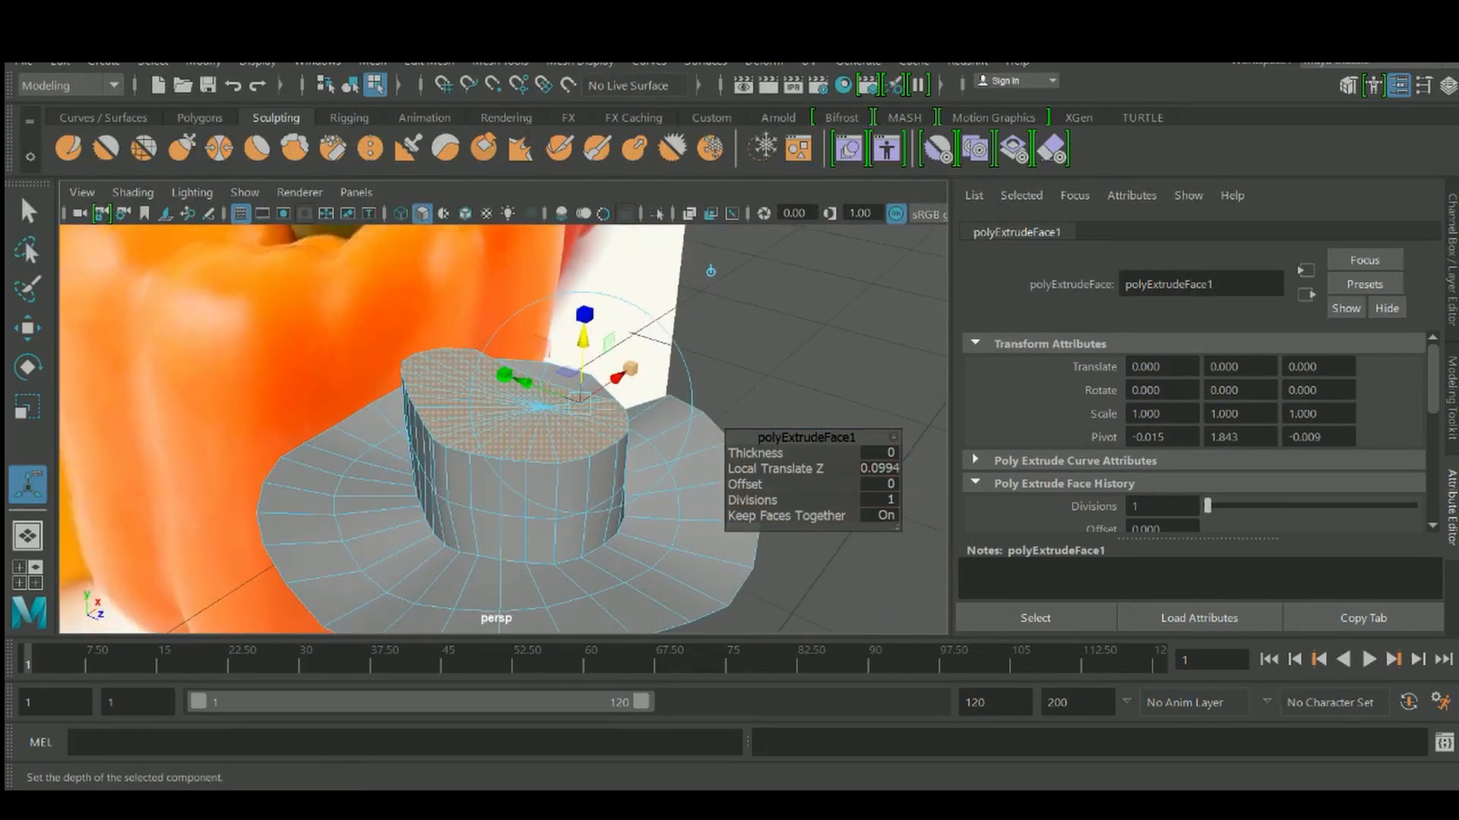
click(630, 369)
drag(579, 403, 559, 403)
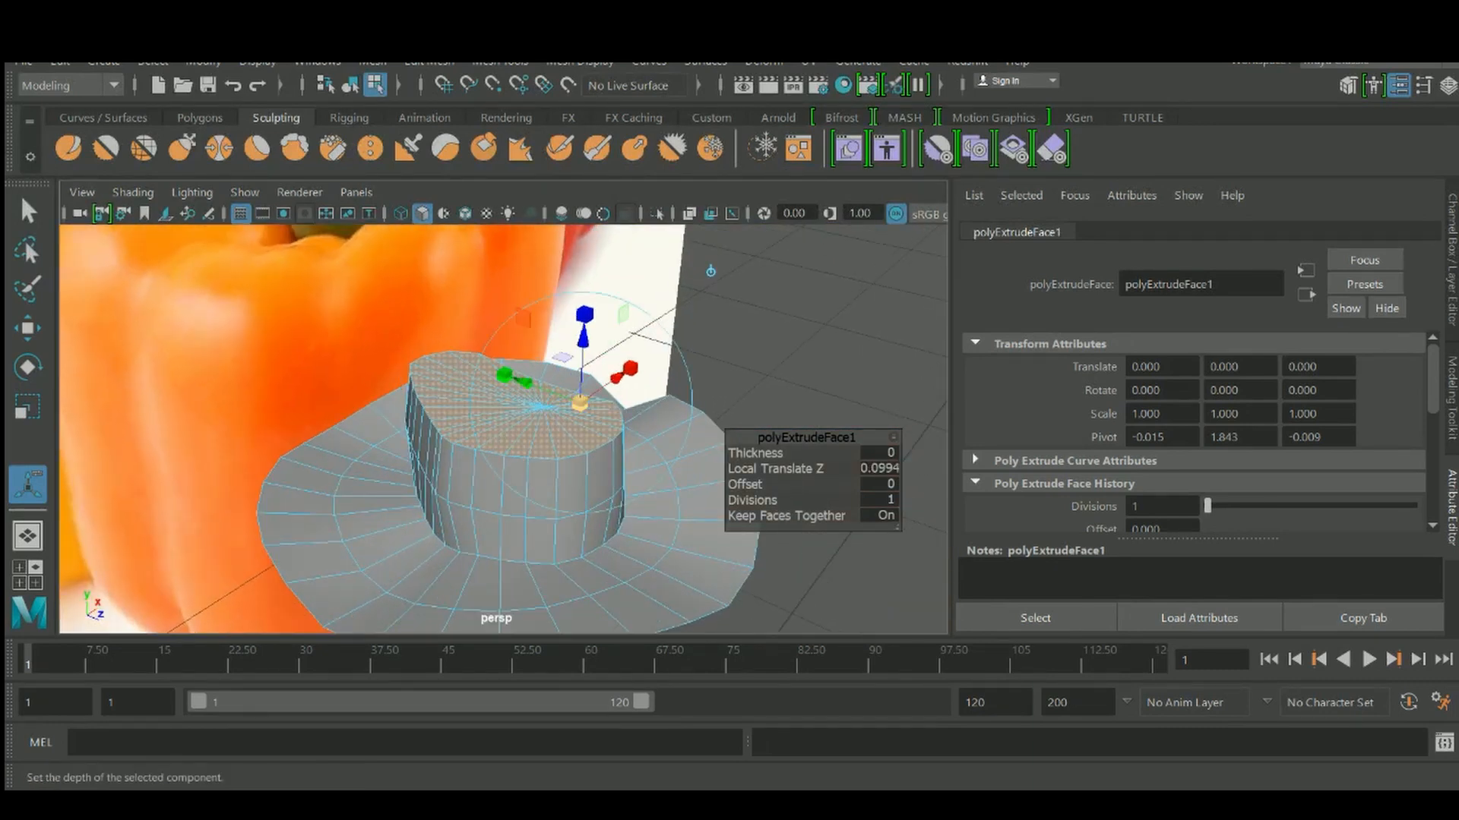
Extrude the cap faces upward into another stem section and scale them uniformly to about 0.95
alt+drag(673, 335, 577, 319)
key(ctrl+e)
scroll(699, 276, up, 3)
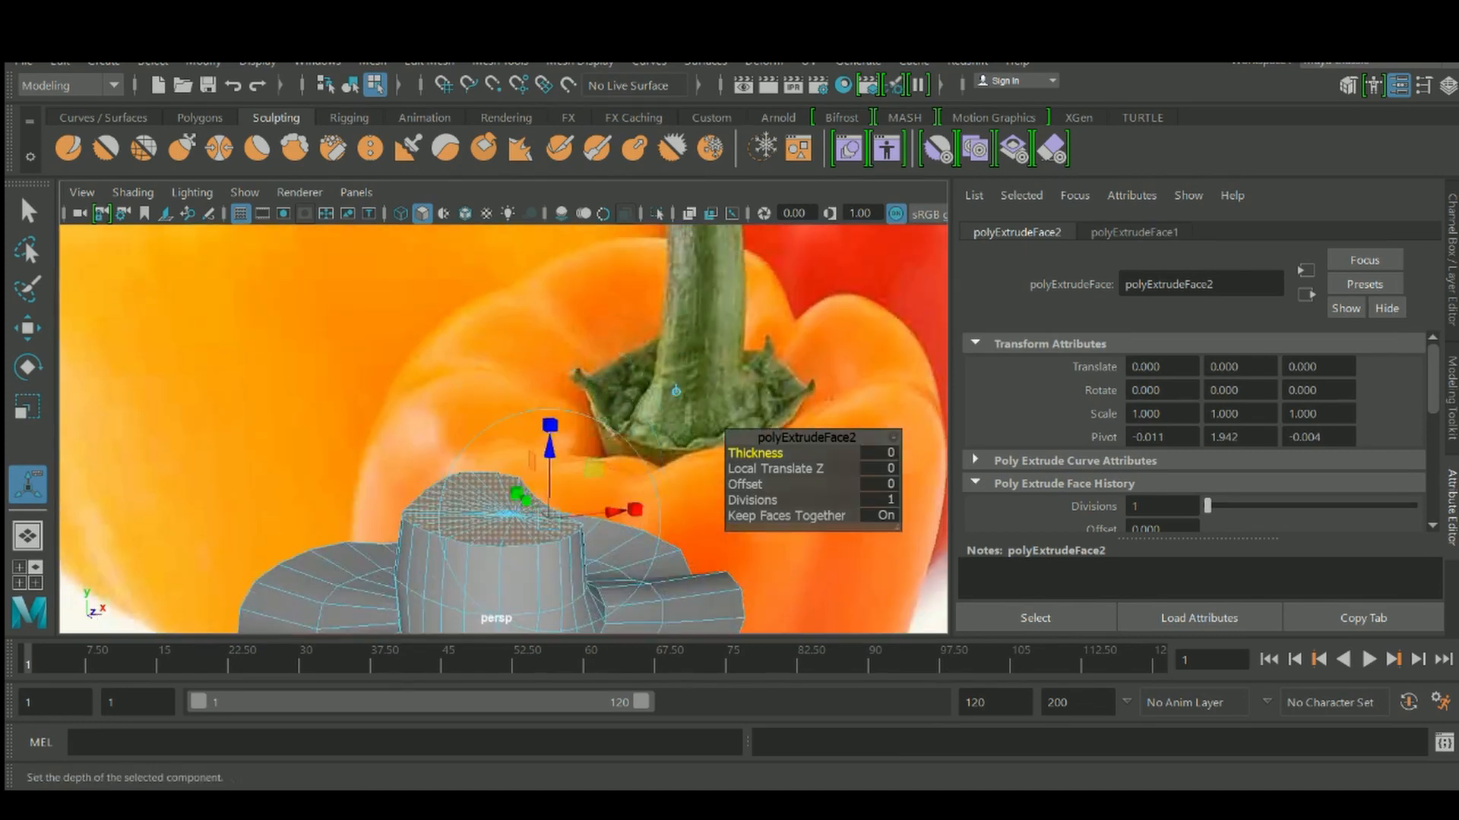
drag(549, 426, 532, 341)
key(r)
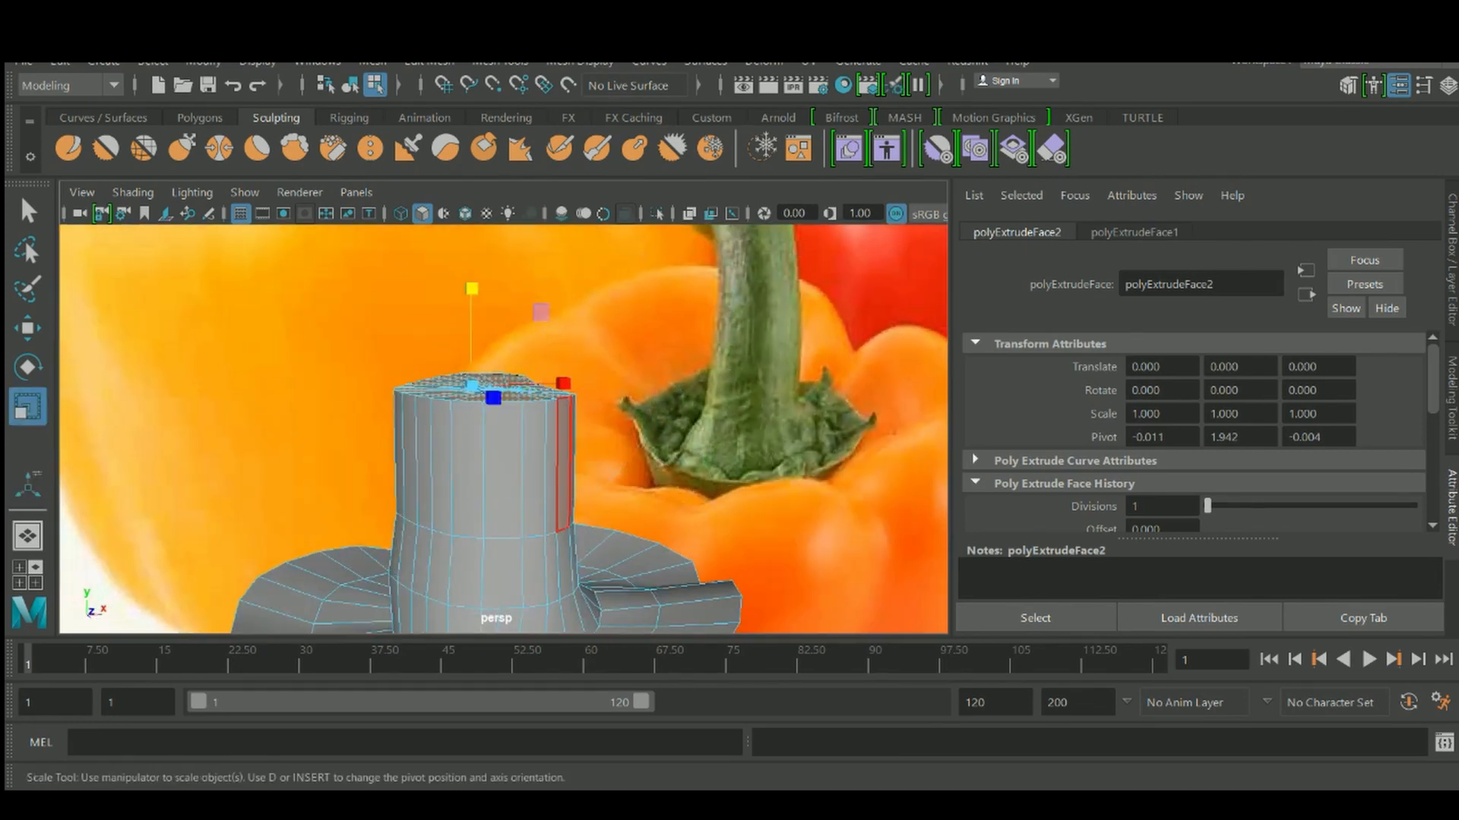
click(564, 383)
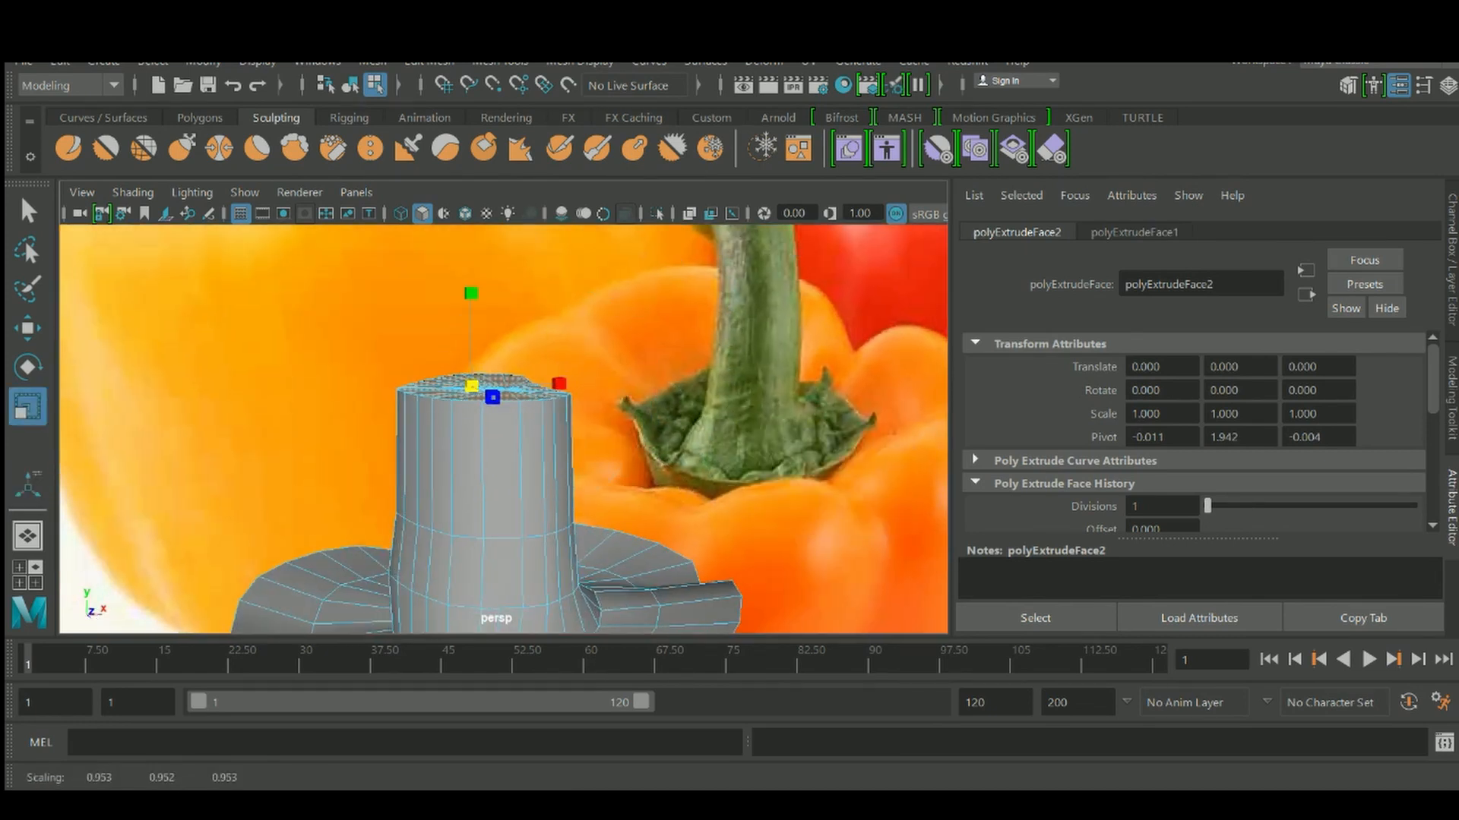
Extrude the cap faces with a Local Translate Z of 0.198, then tilt and shift them slightly to start the stem's bend
alt+drag(524, 471, 541, 487)
key(t)
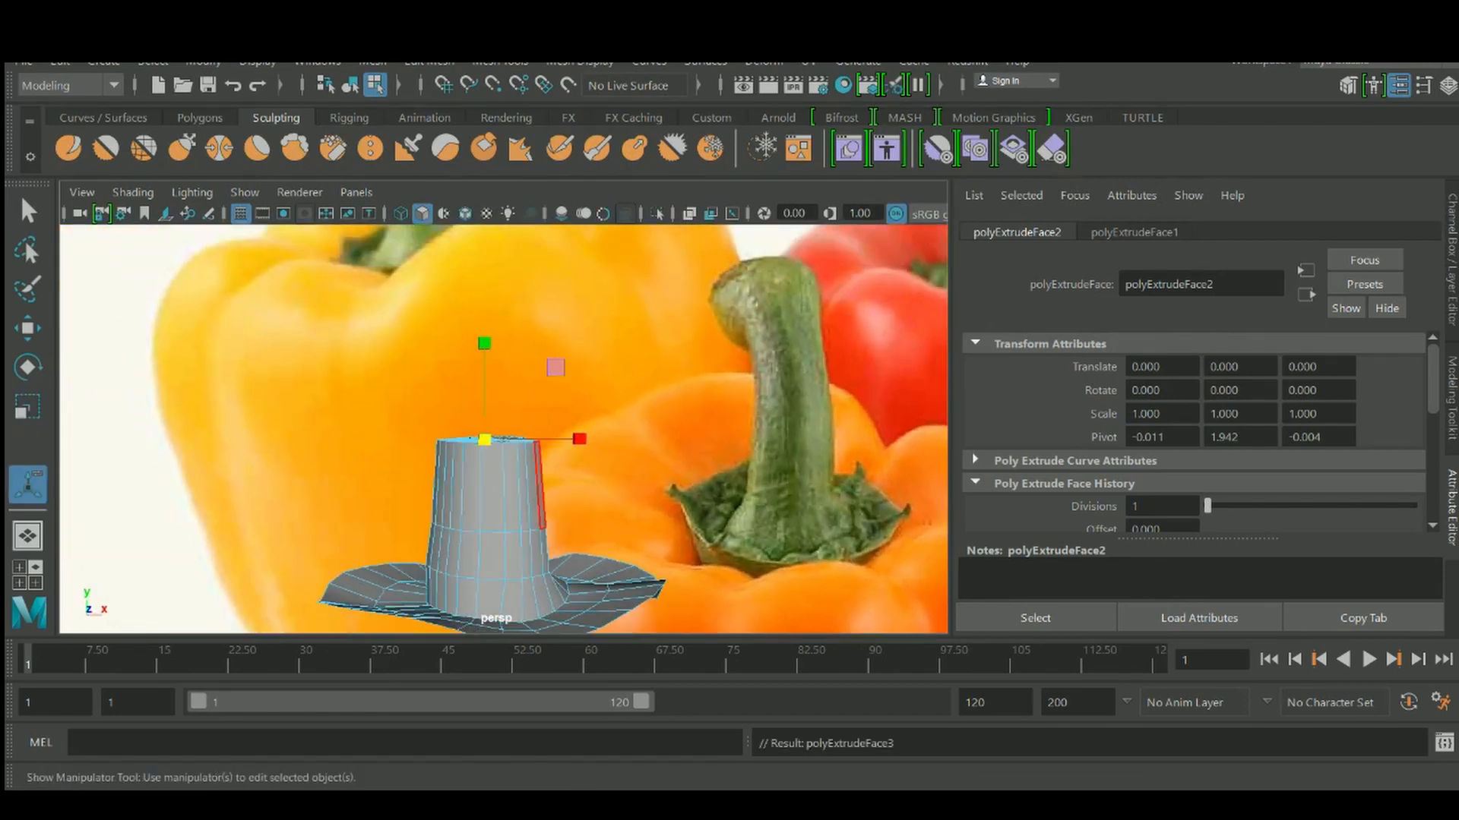
drag(521, 338, 522, 262)
alt+drag(531, 456, 535, 486)
drag(608, 350, 601, 338)
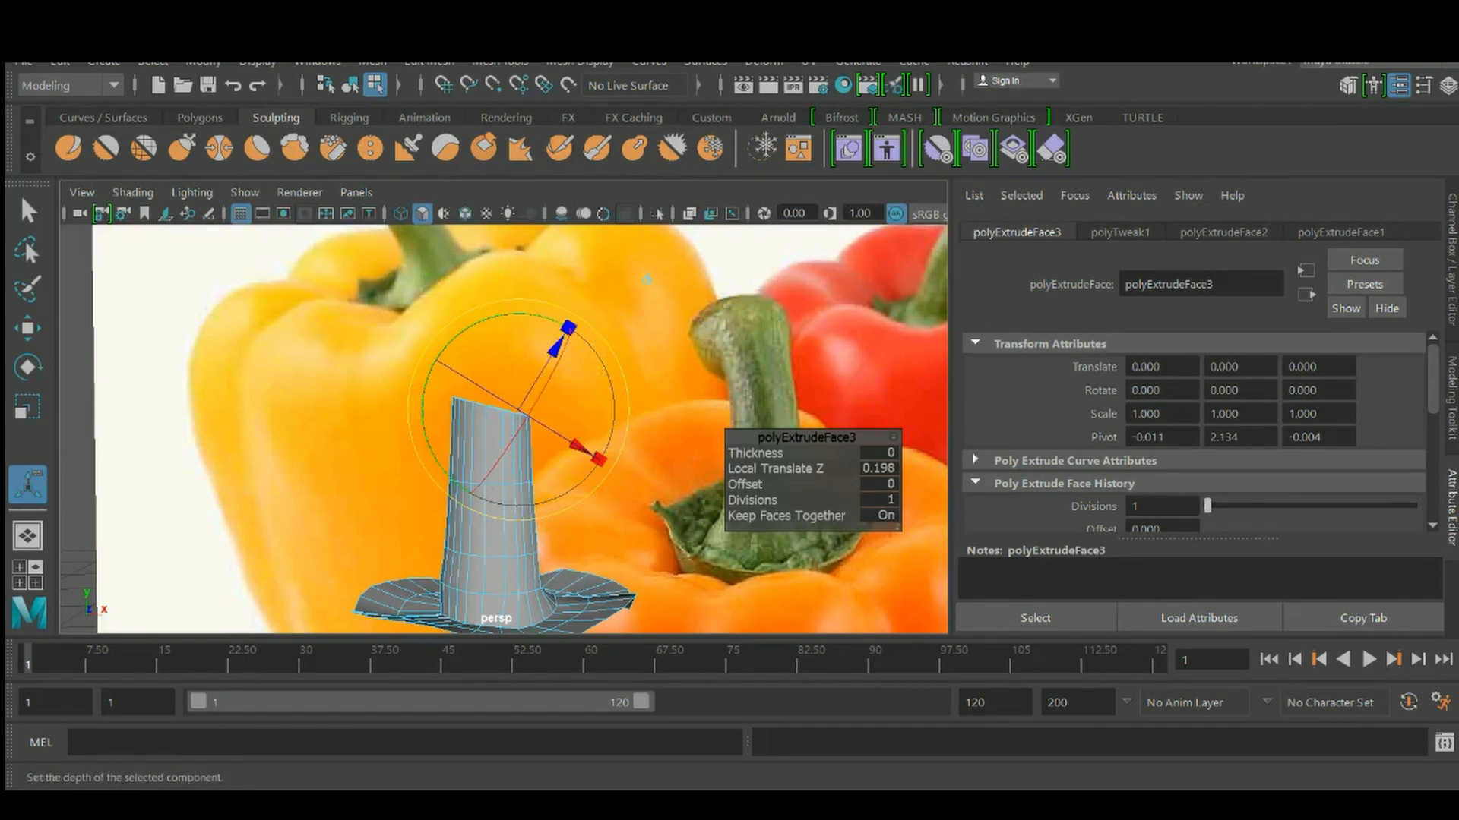
key(w)
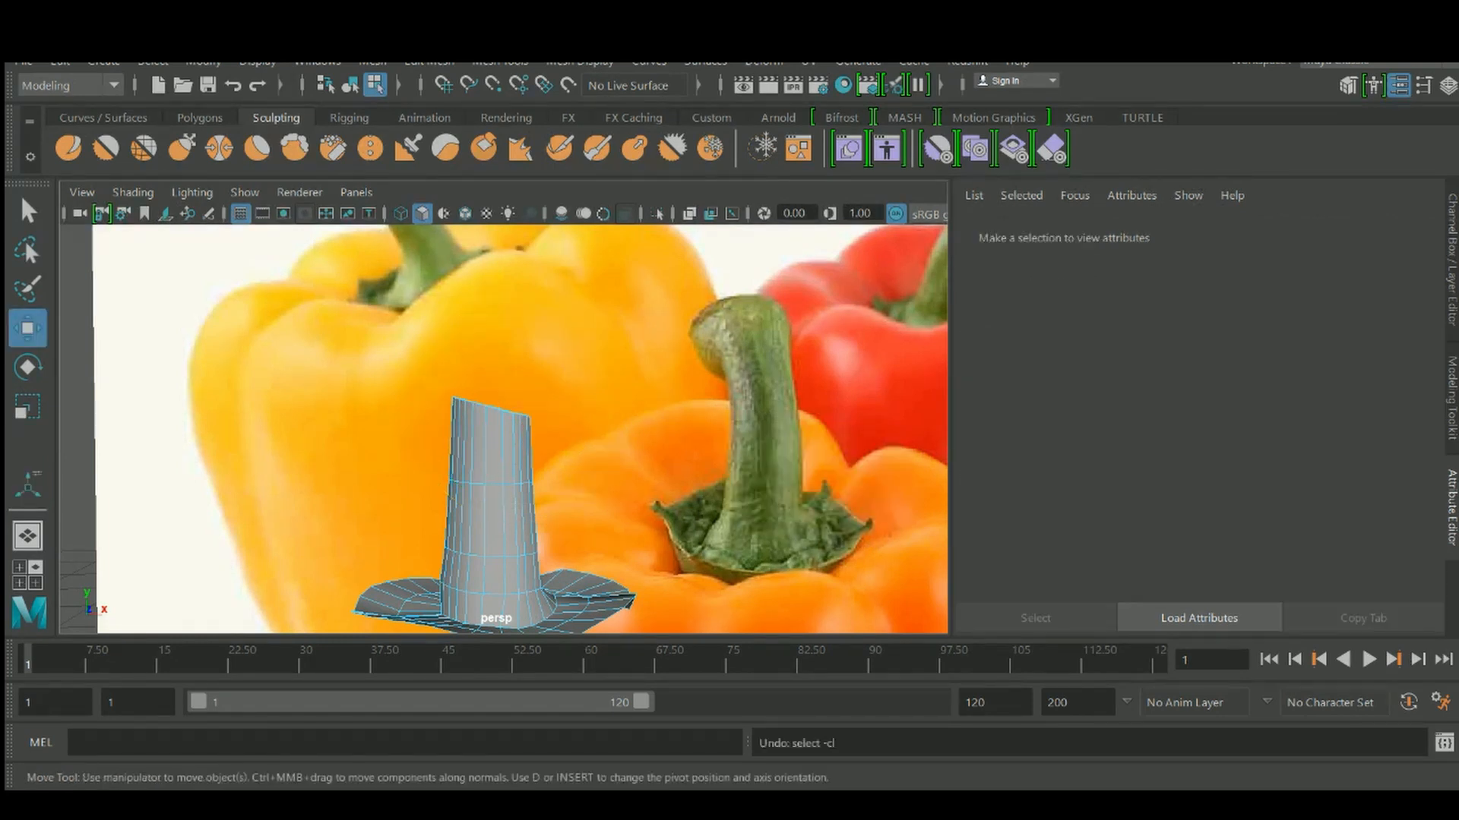
mouse_move(560, 335)
mouse_down()
mouse_move(574, 316)
mouse_move(565, 353)
mouse_up()
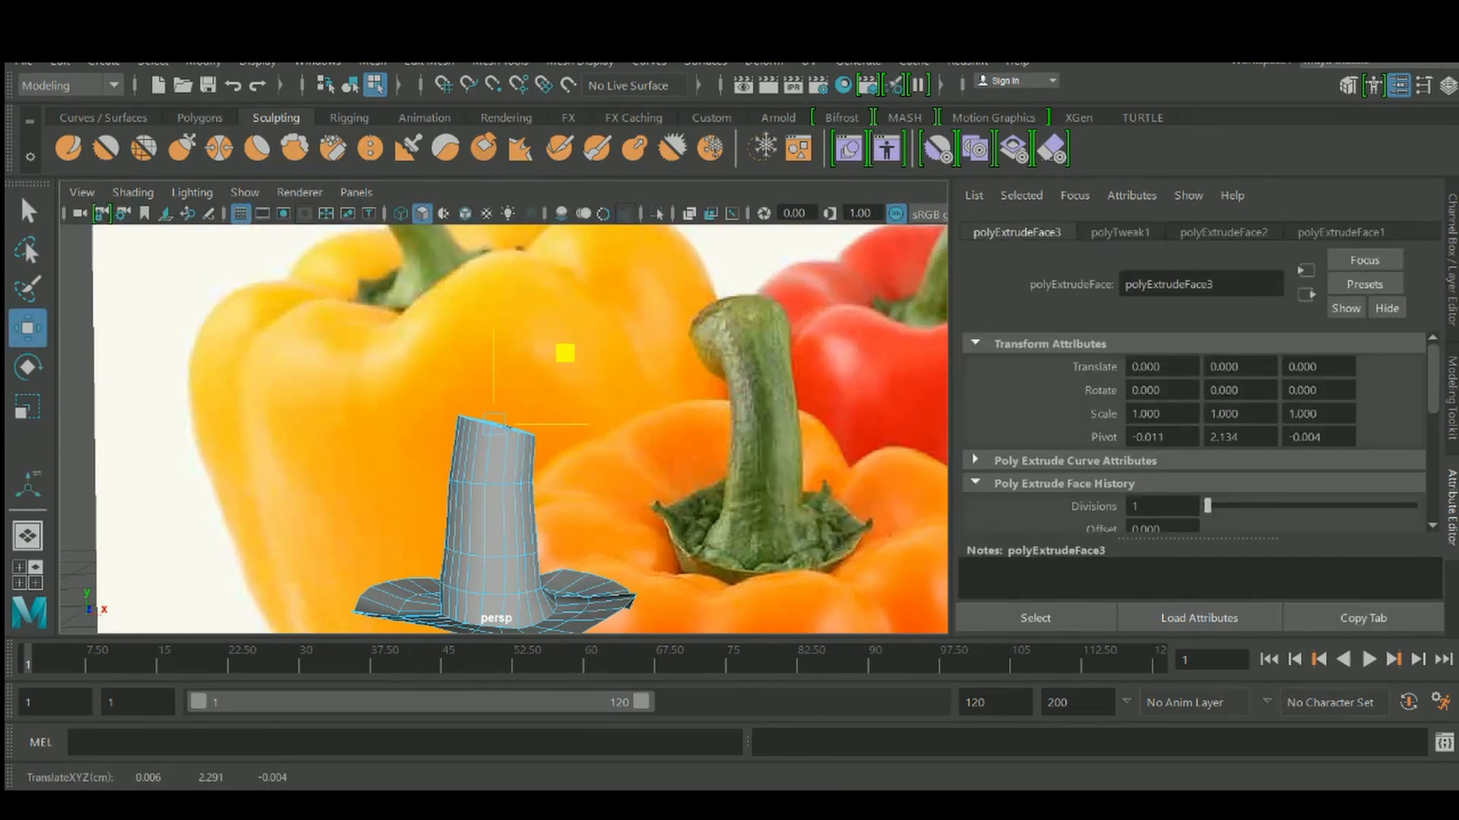
Extrude the cap faces with a Local Translate Z of 0.134, then rotate and shift them toward the bend
key(ctrl+e)
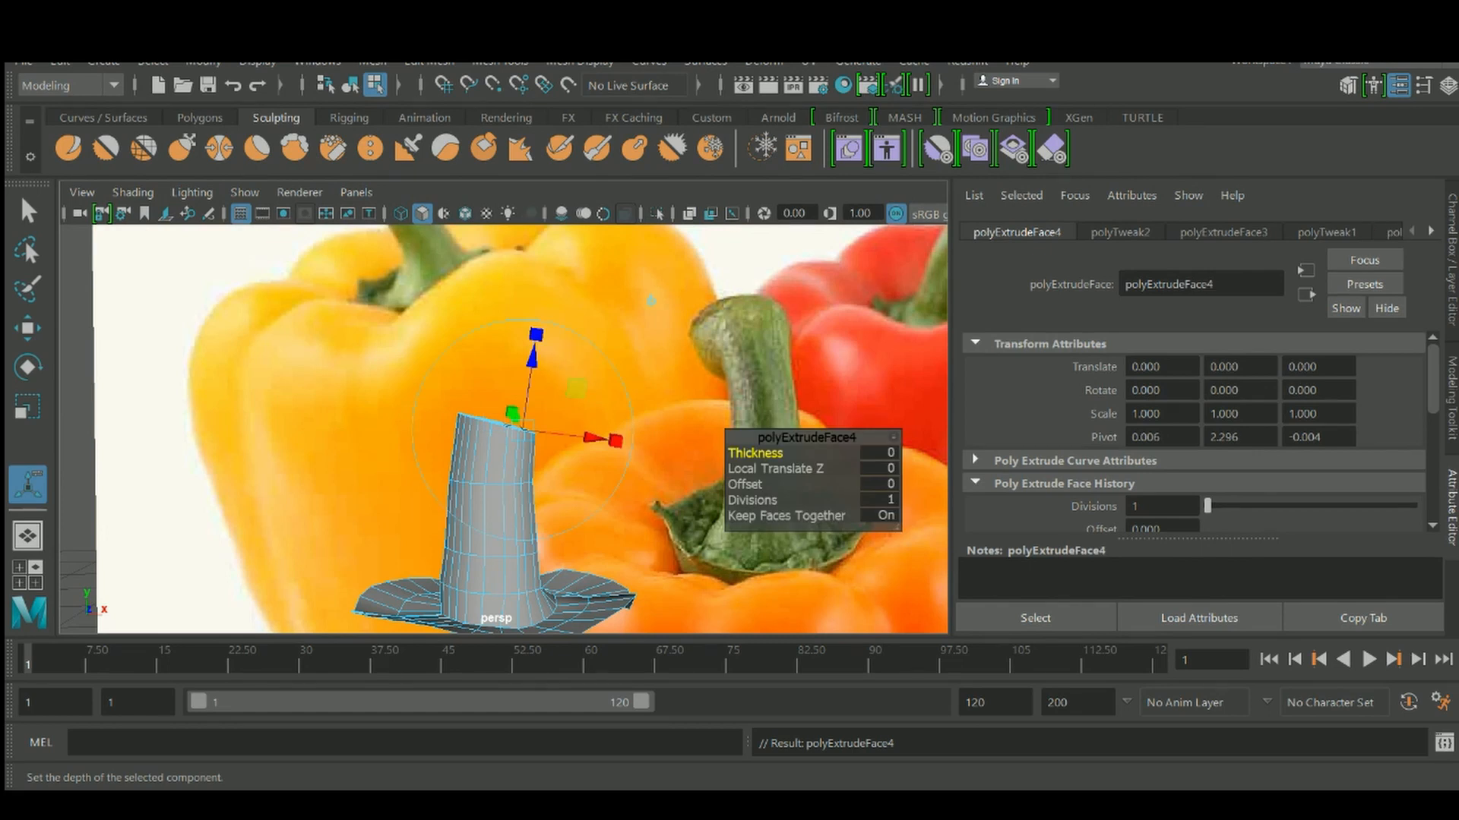
middle_drag(651, 300, 659, 252)
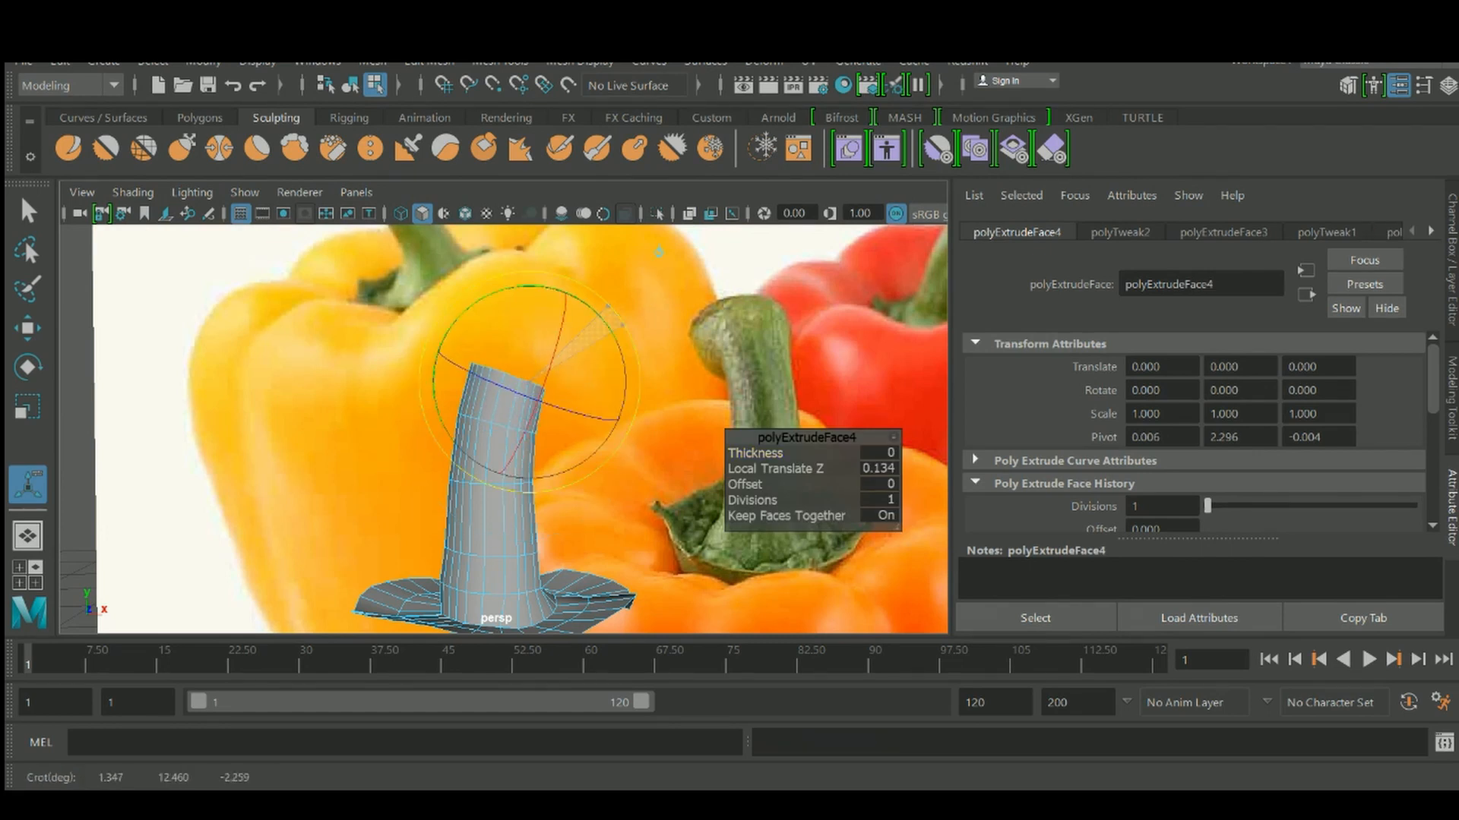
key(w)
drag(577, 299, 588, 302)
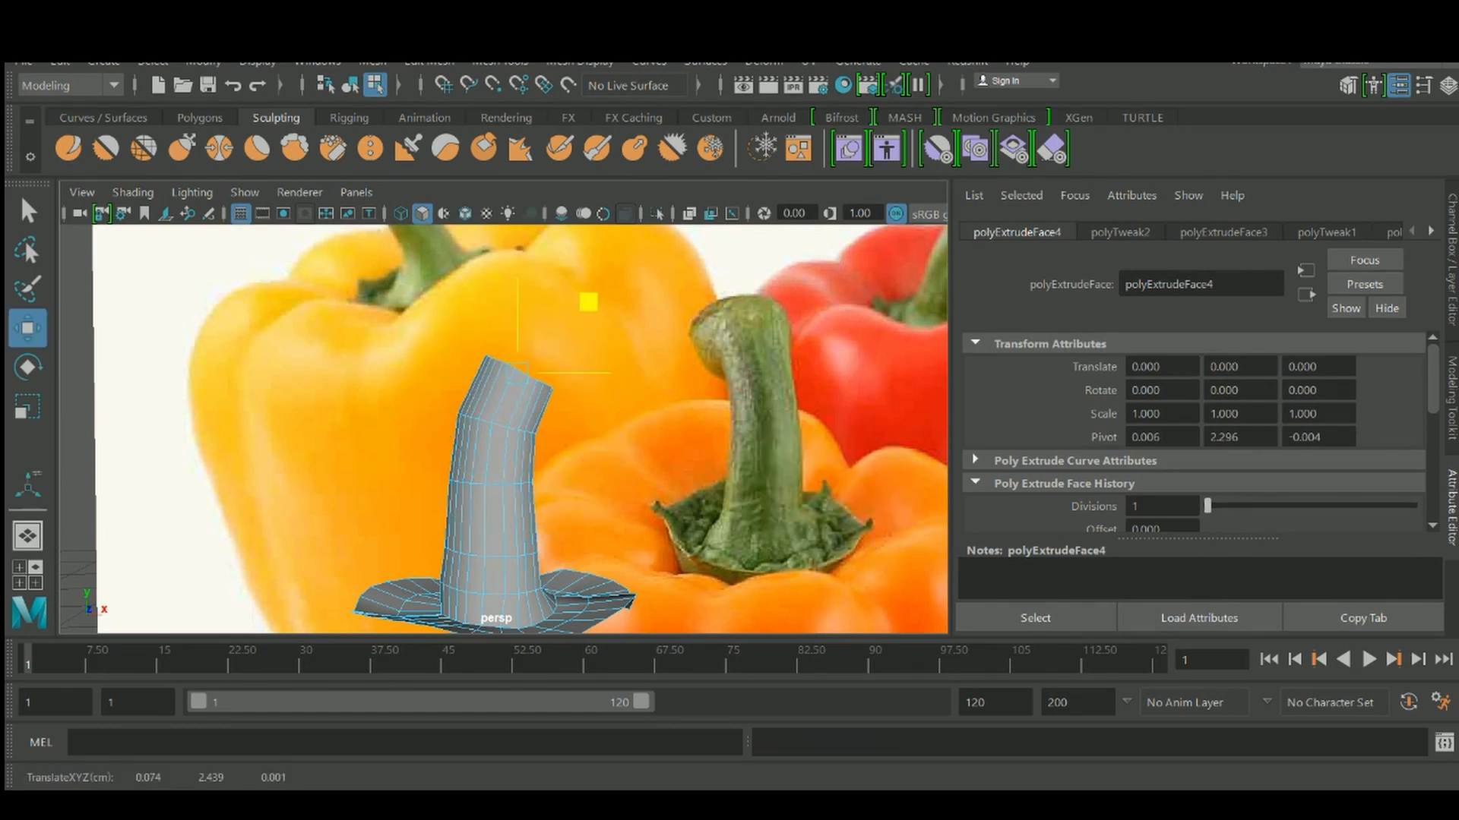
Extrude another short section from the stem's end and rotate and move its cap faces to bend the stem further
key(ctrl+e)
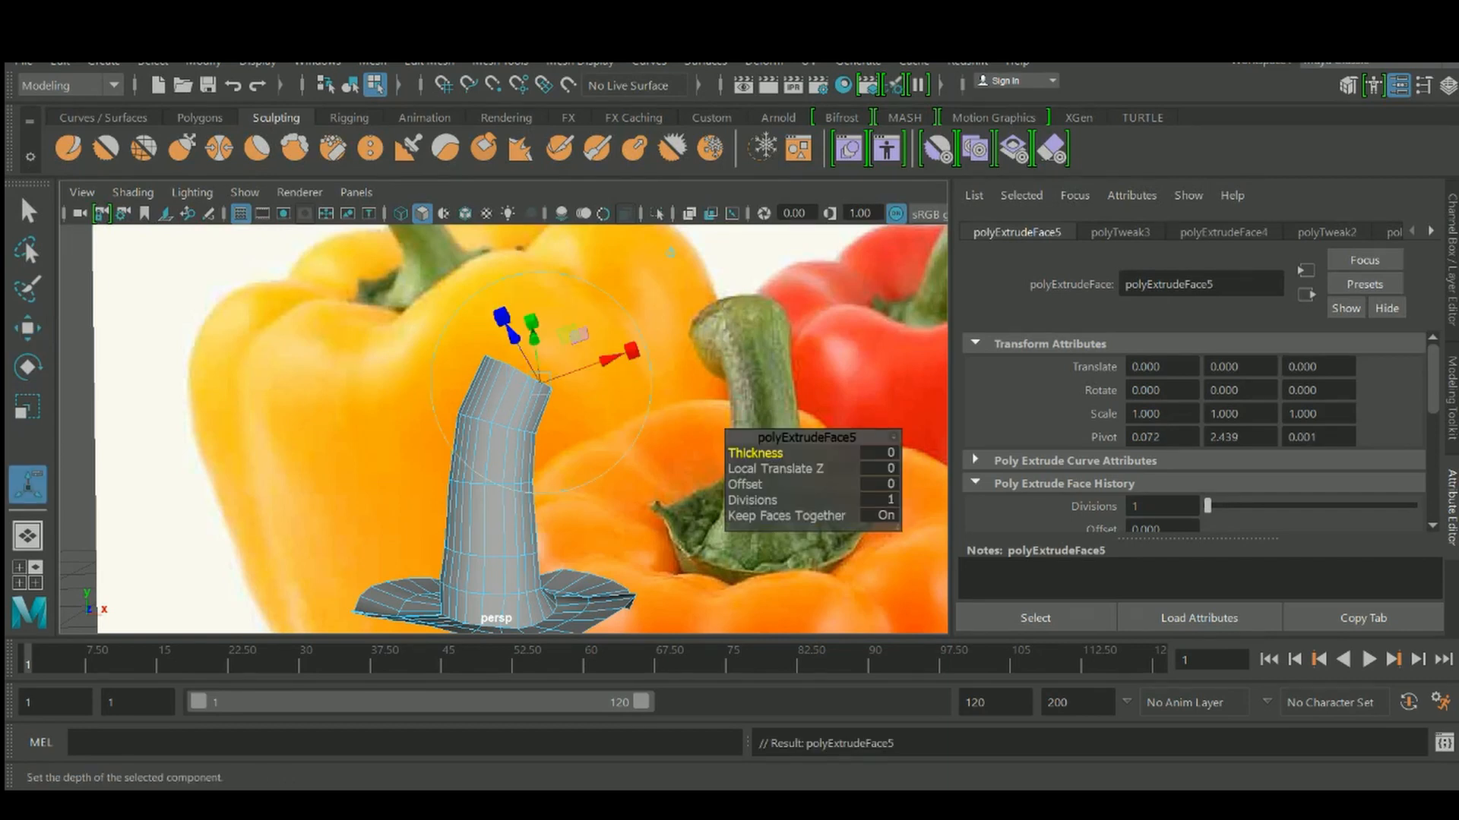
middle_drag(561, 399, 465, 289)
key(w)
key(e)
key(w)
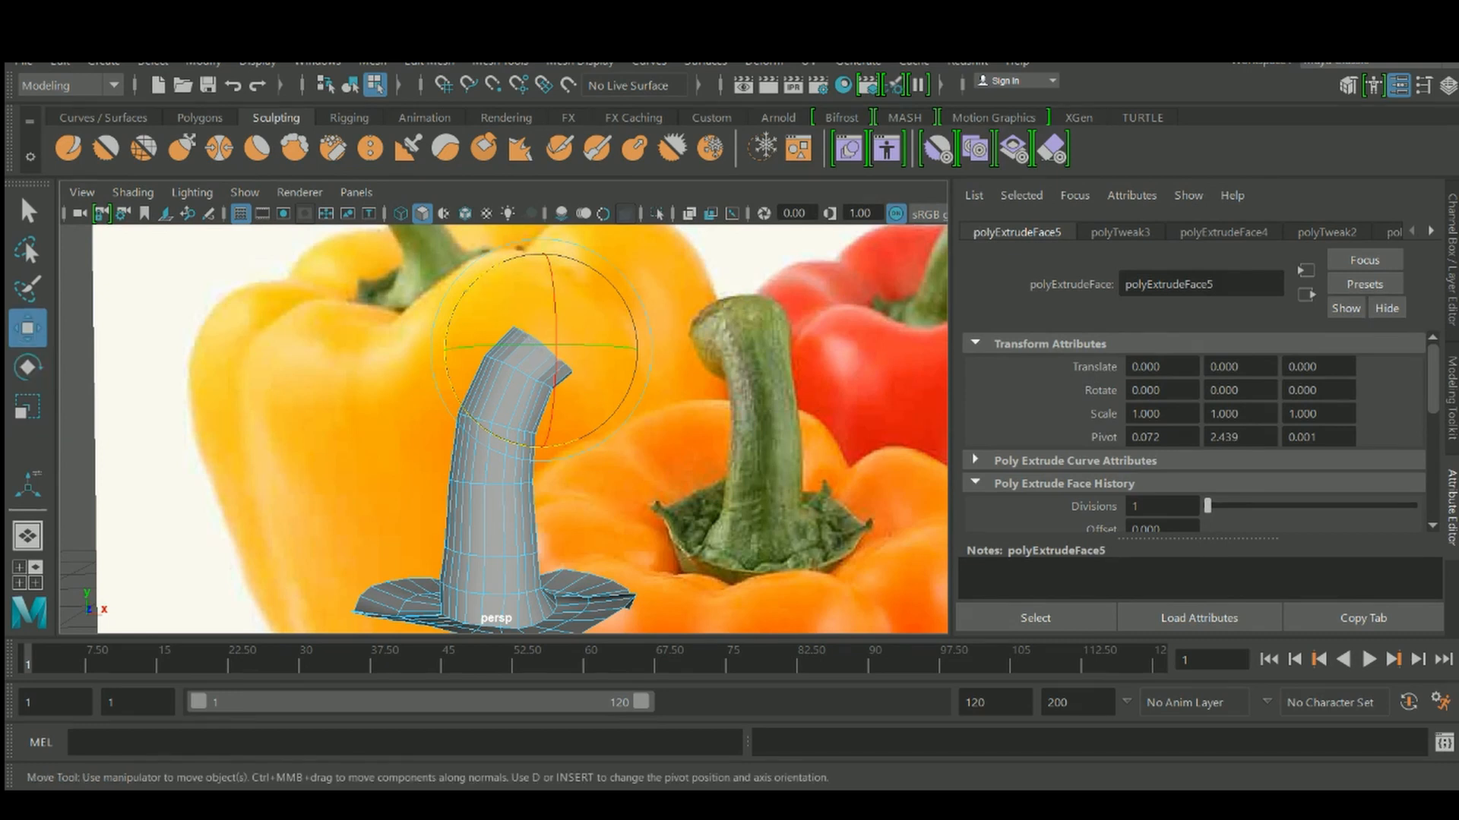
scroll(532, 357, down, 5)
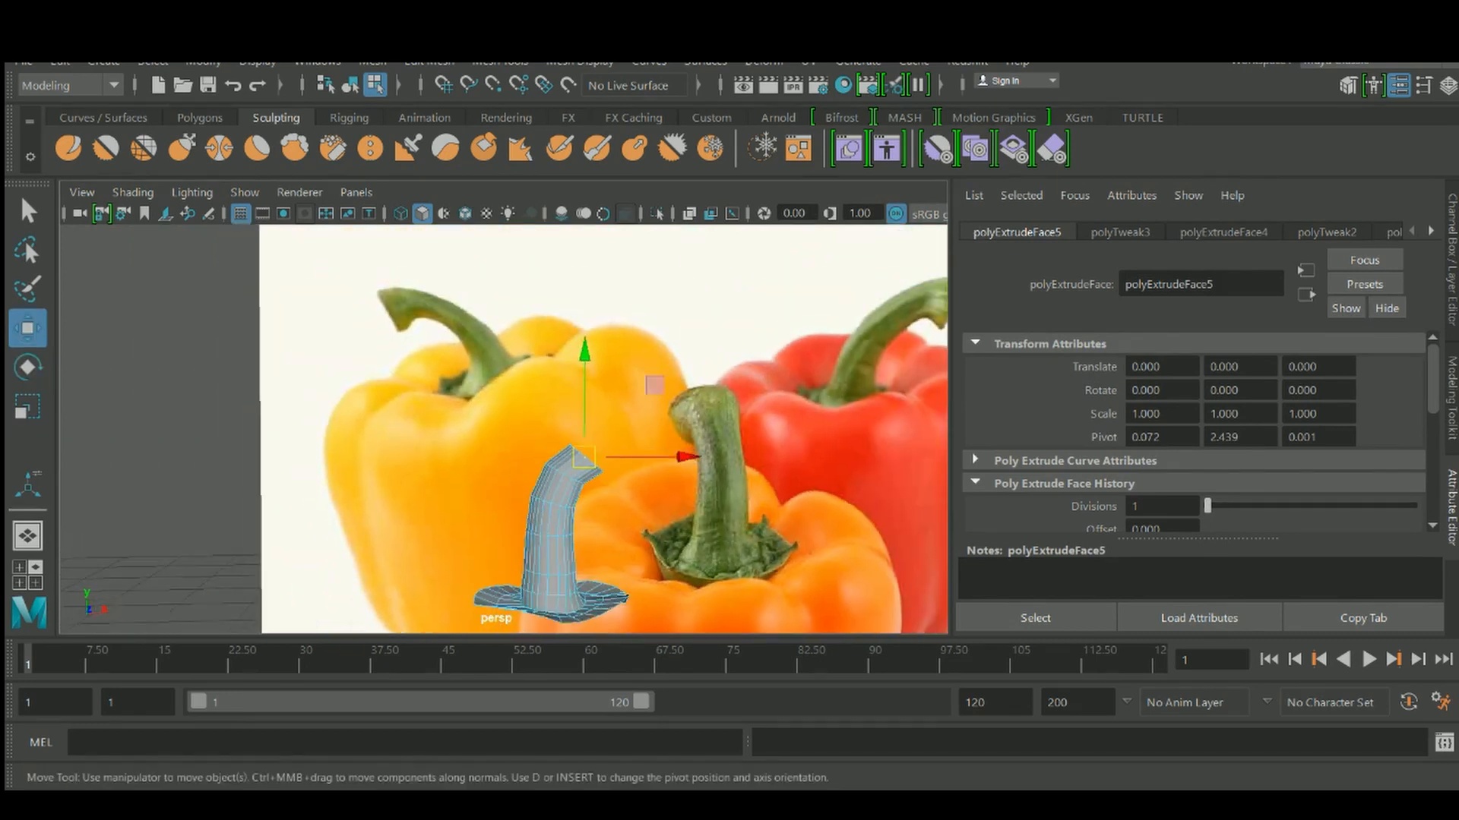
scroll(600, 429, up, 5)
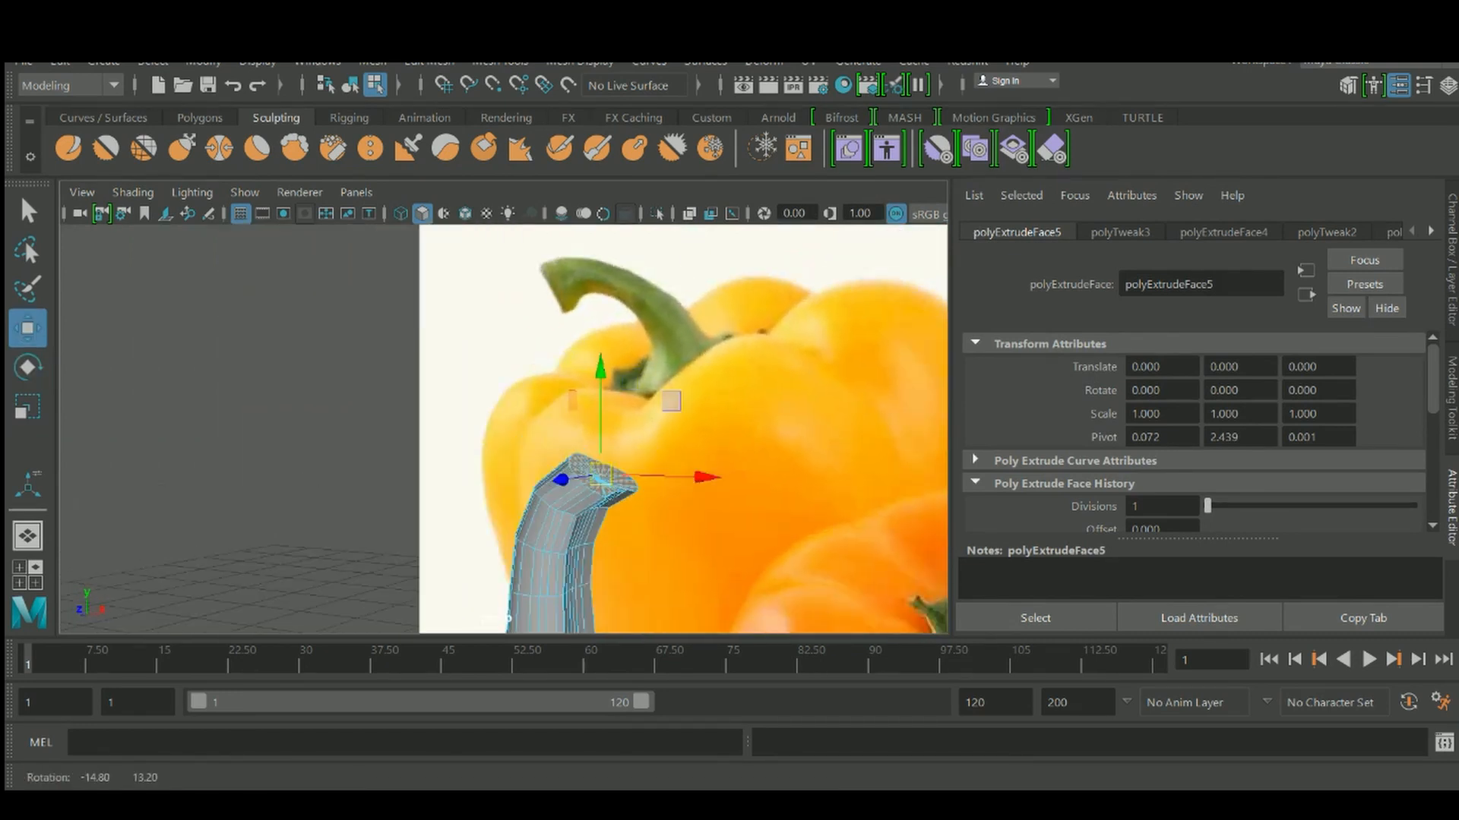
Extrude the end faces of the bent stem, scale them up slightly and move them outward to begin a flared rim
alt+drag(600, 429, 528, 417)
key(ctrl+e)
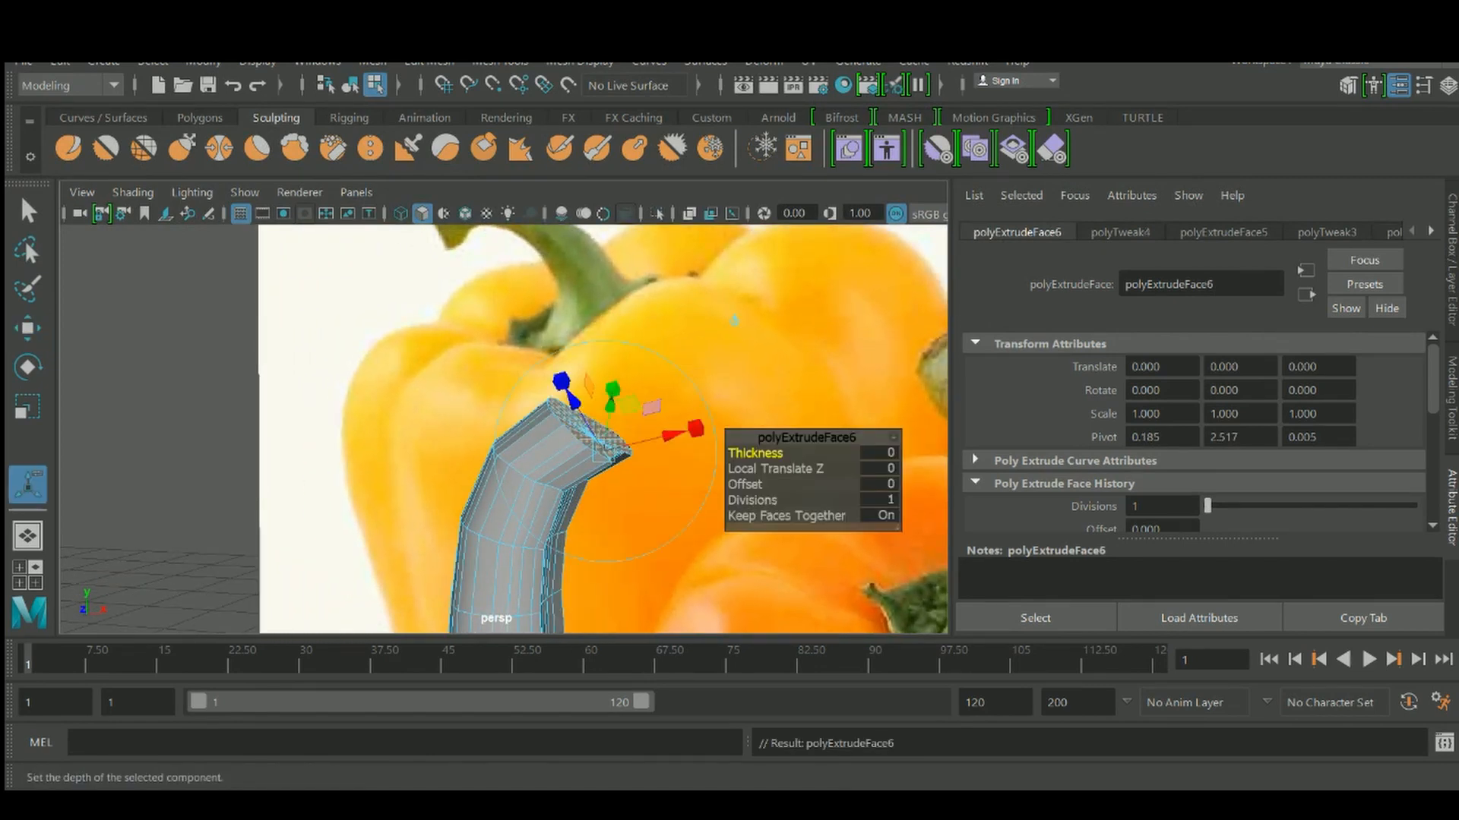
key(r)
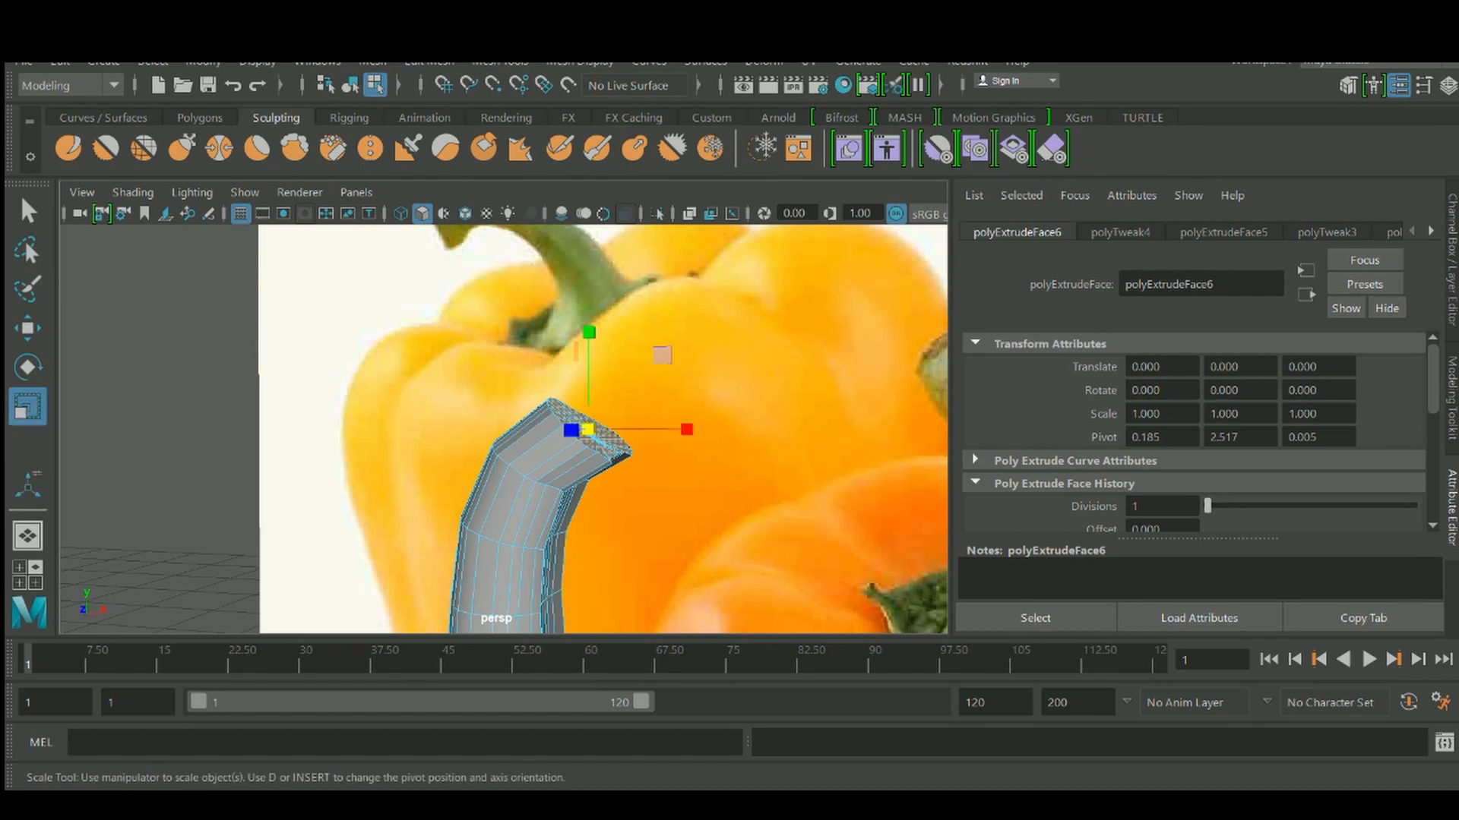
alt+drag(531, 417, 562, 410)
key(w)
Extrude the rim's end faces again, enlarge them and move them slightly outward to widen the flare
key(ctrl+e)
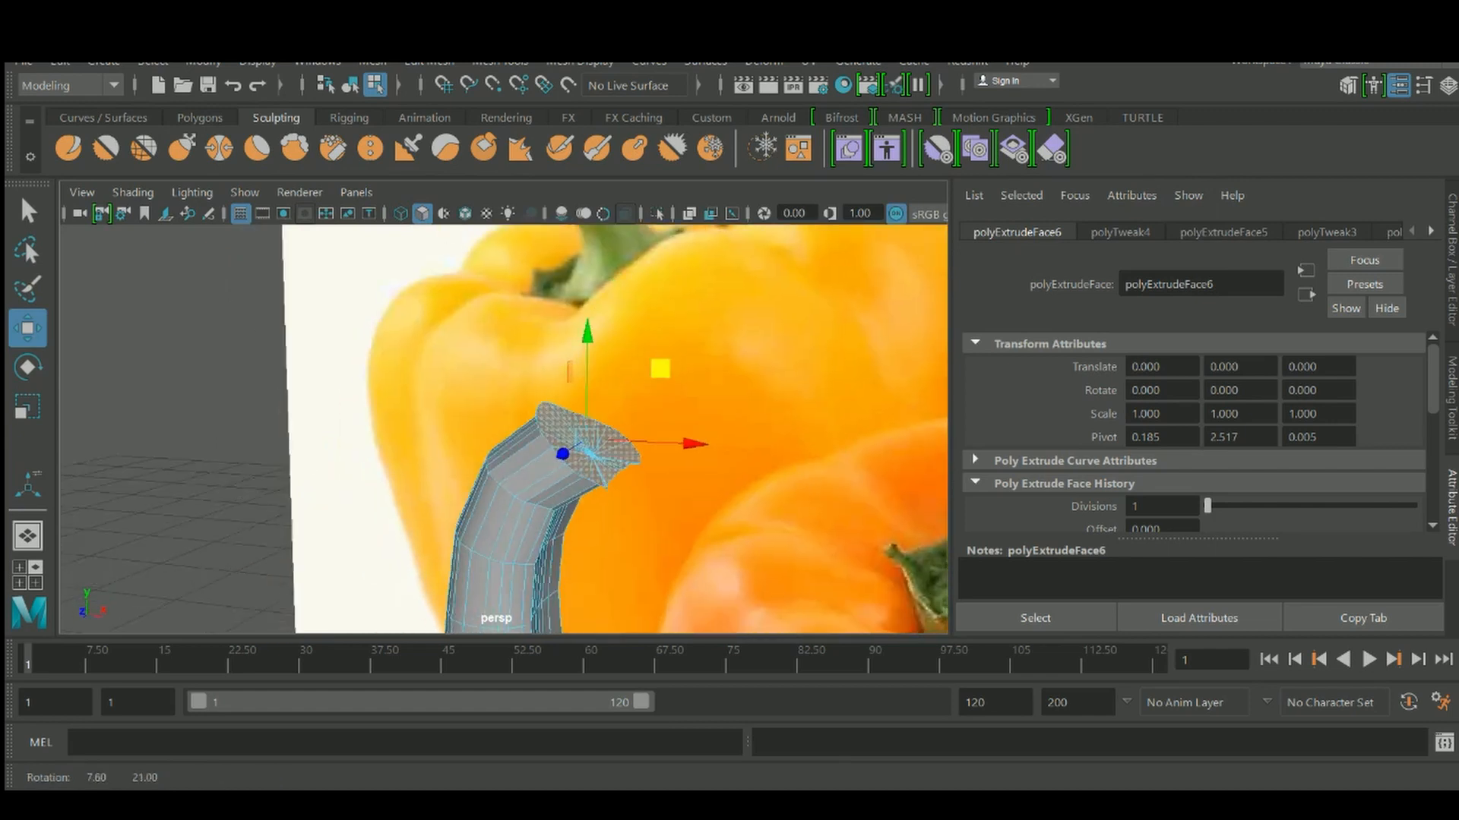
alt+drag(746, 337, 758, 326)
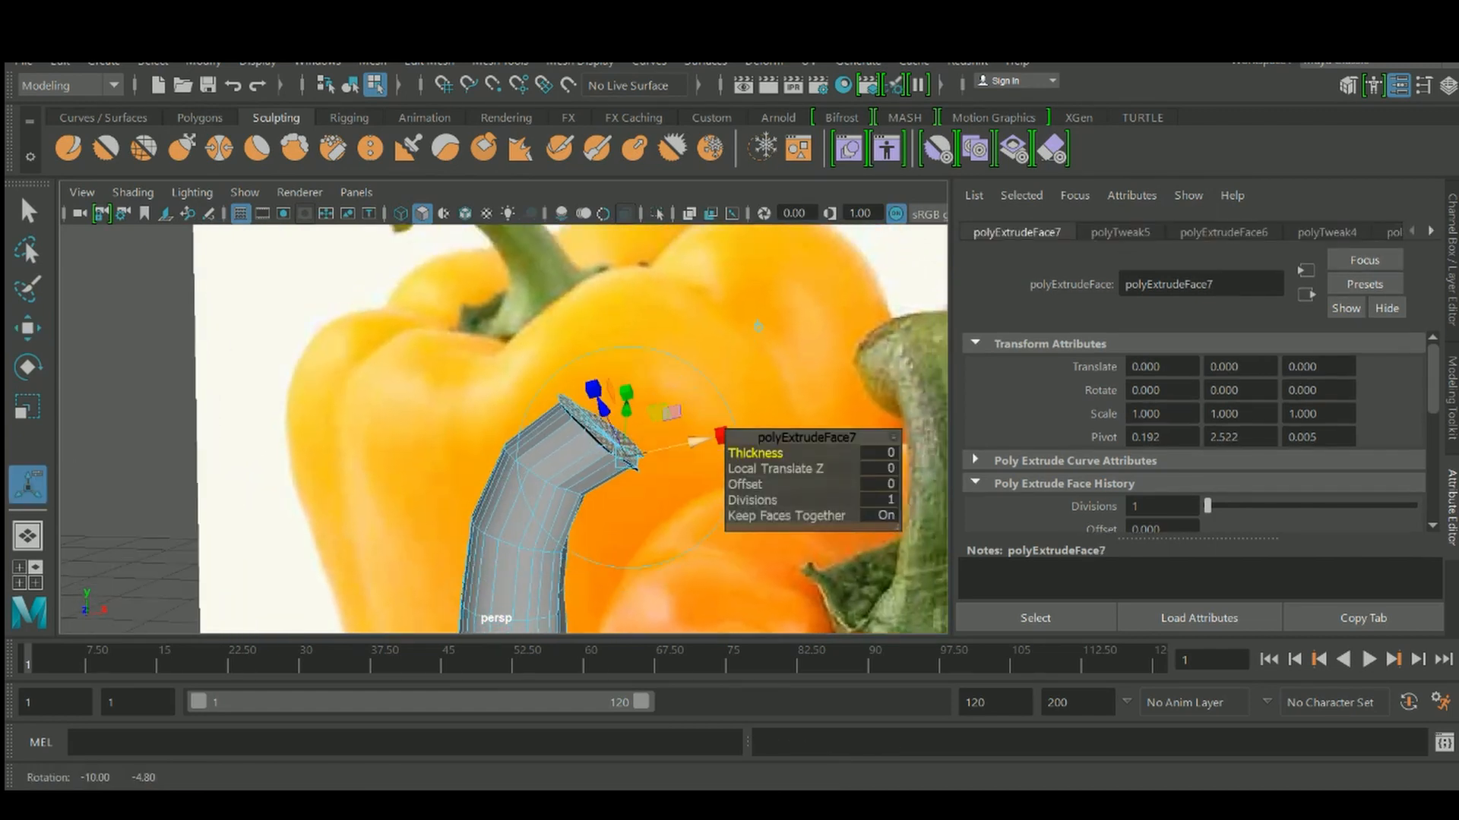
key(w)
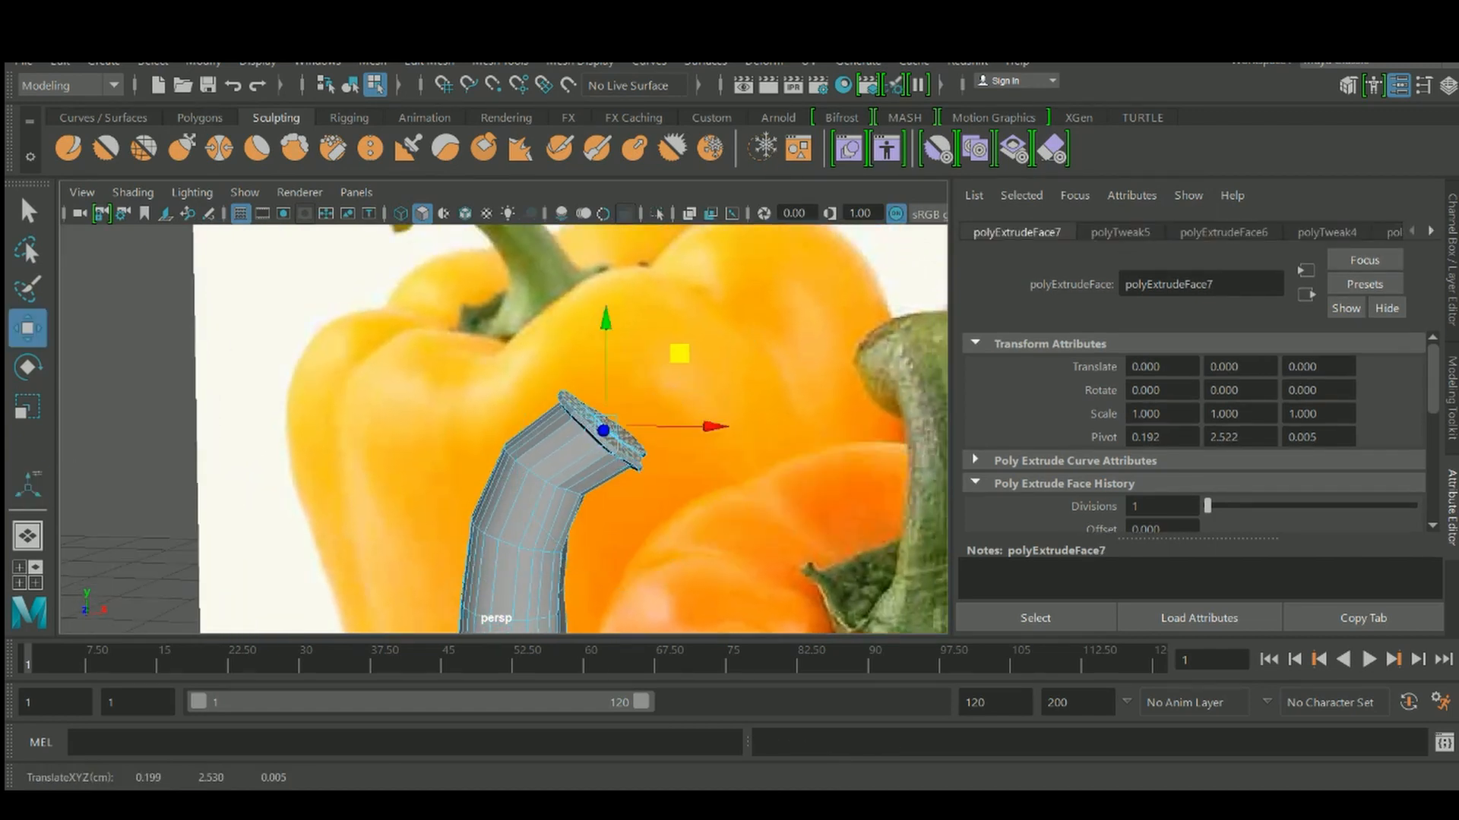
key(r)
alt+drag(746, 337, 726, 357)
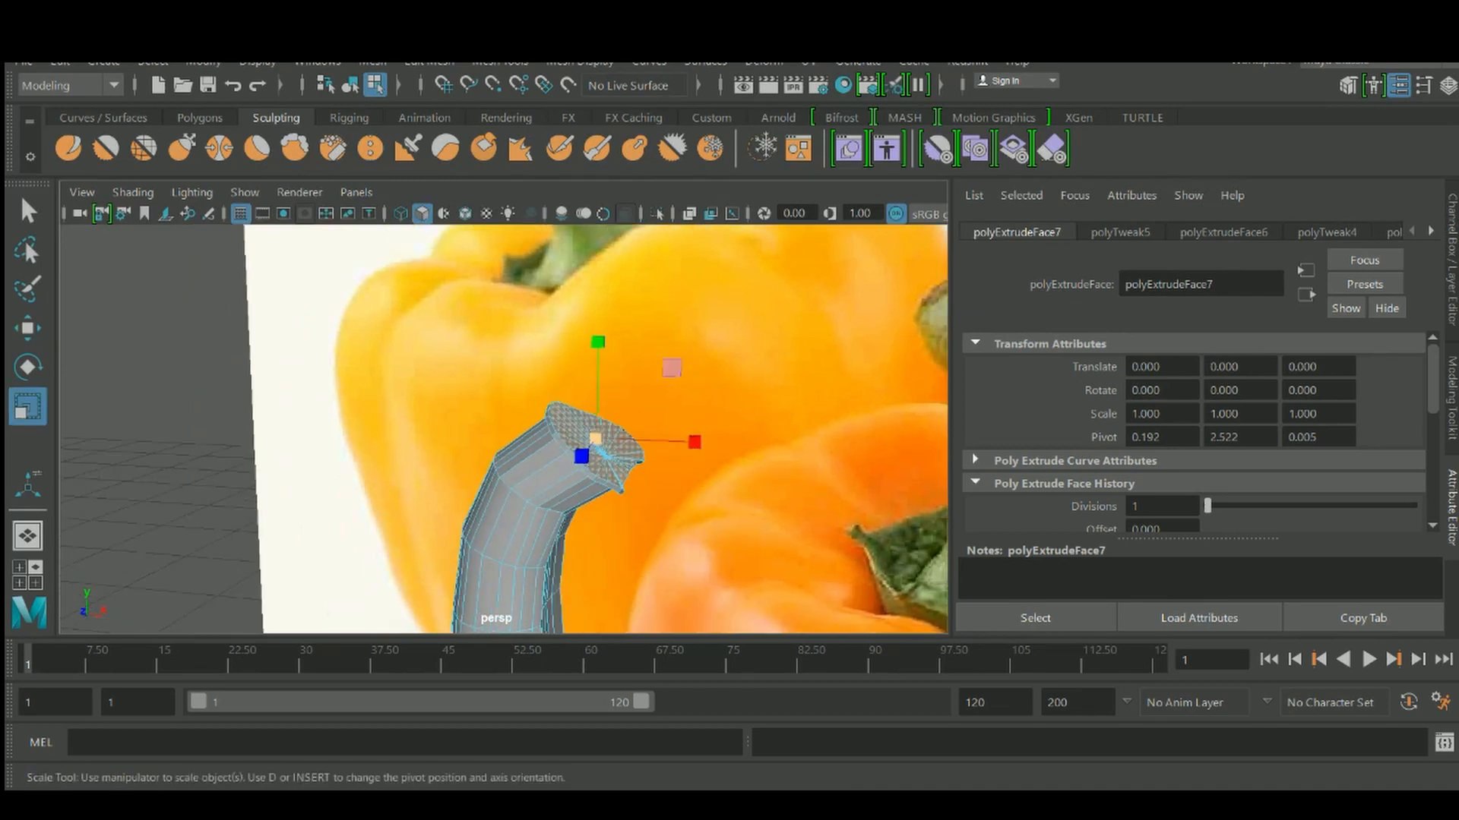
drag(596, 439, 607, 439)
alt+drag(726, 357, 684, 347)
key(w)
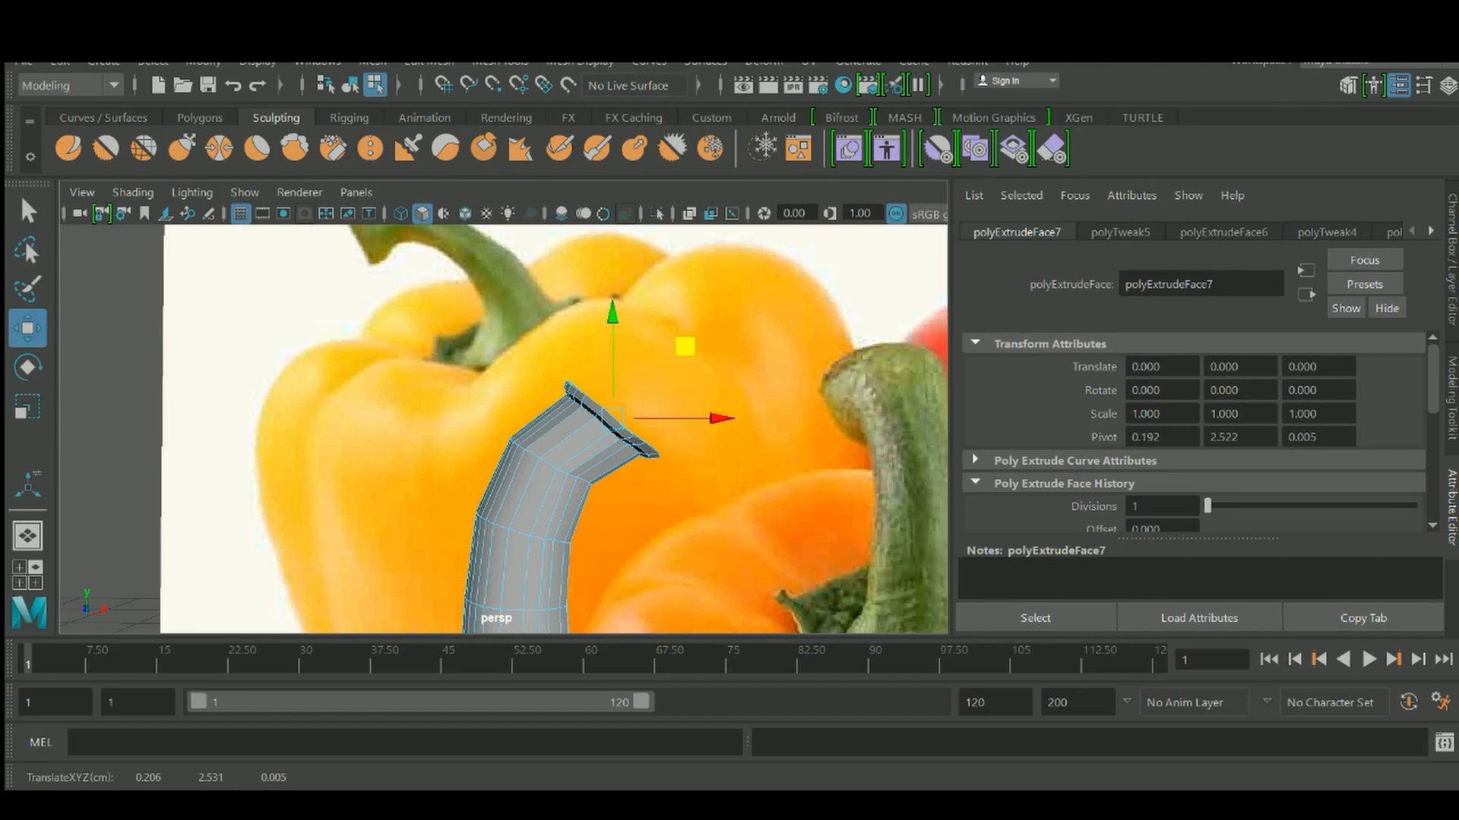
Extrude the flared end faces once more and move them outward along the bend to about 0.273, 2.578, 0.005
key(ctrl+e)
key(w)
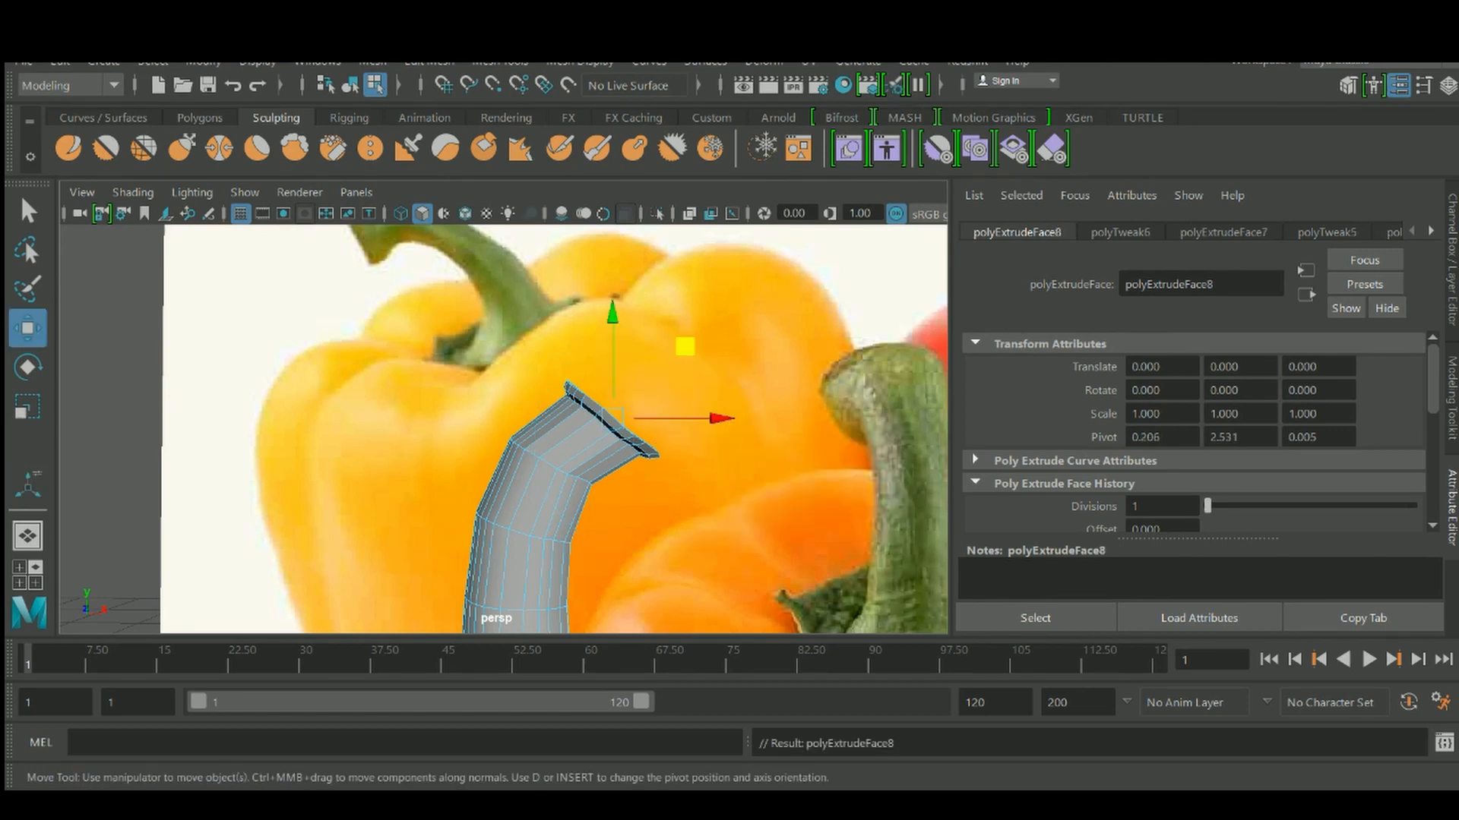
drag(684, 342, 717, 322)
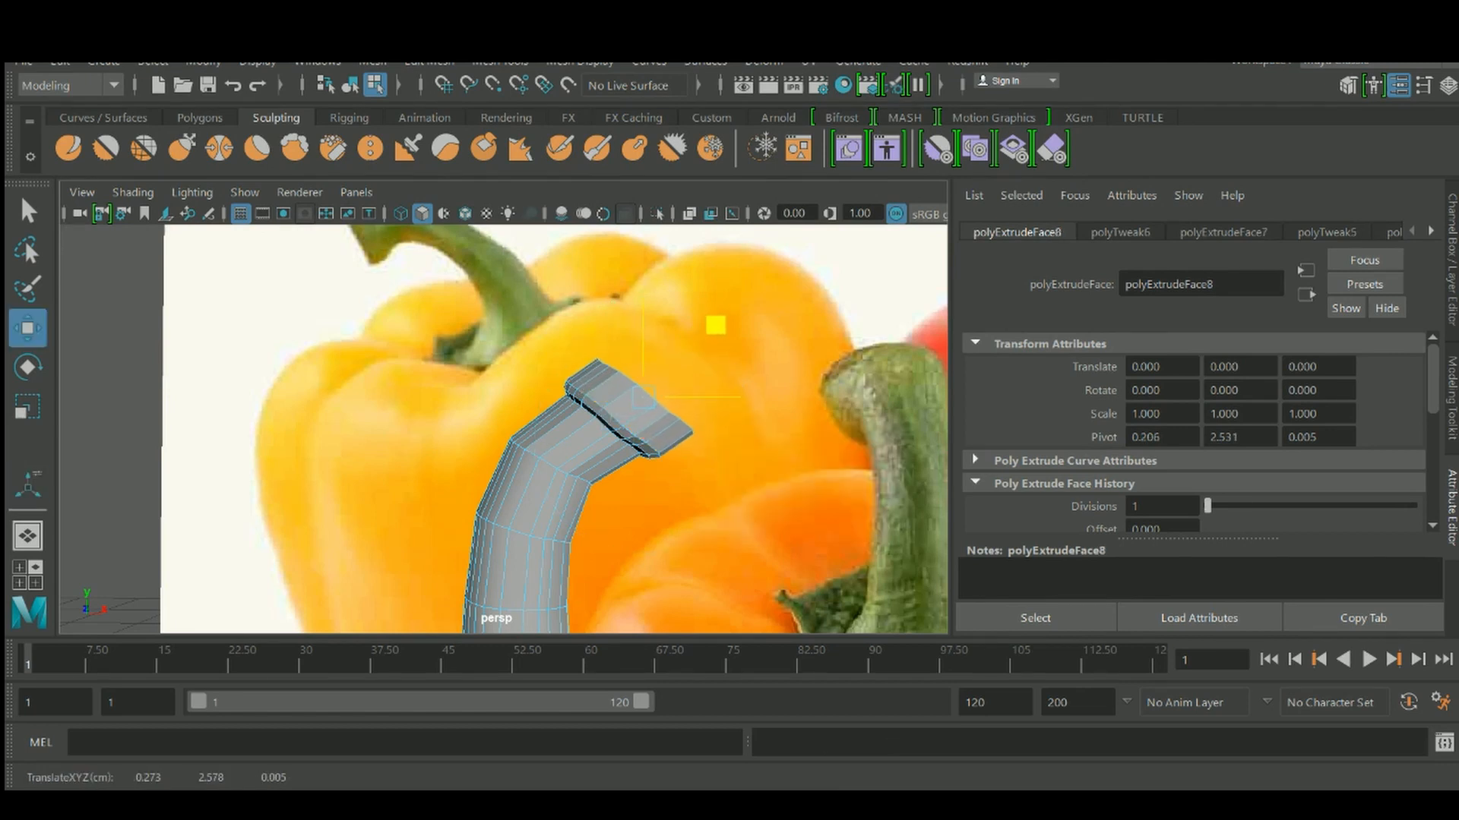
Show the stem in smooth mesh preview and frame its flared tip
alt+middle_drag(643, 395, 648, 462)
alt+drag(648, 462, 645, 446)
key(3)
alt+right_drag(645, 446, 716, 460)
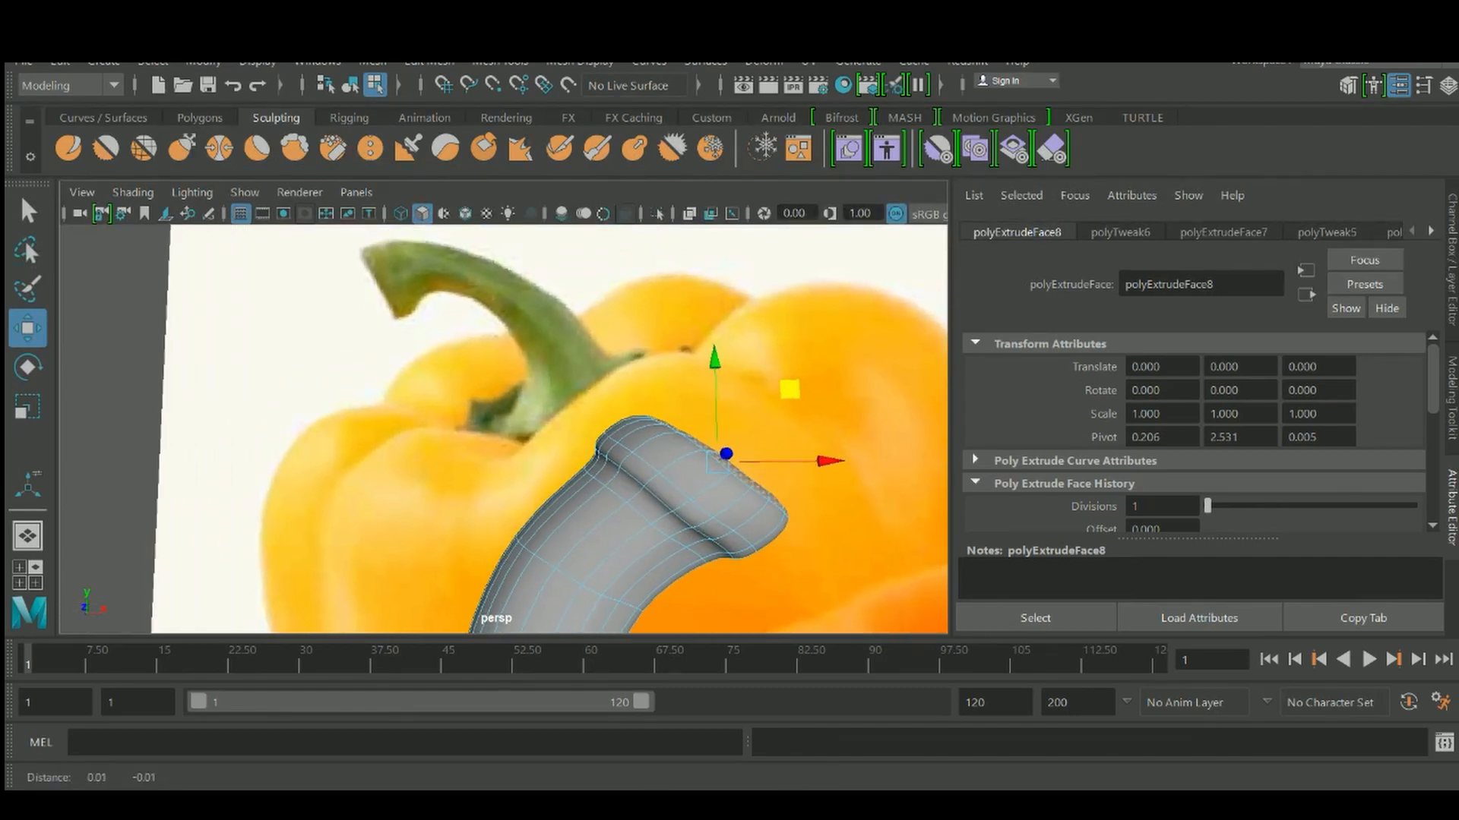
alt+drag(716, 460, 684, 444)
alt+middle_drag(684, 445, 653, 441)
alt+drag(653, 441, 683, 477)
Switch the Branch mesh to edge selection and delete the extra edges beside the crease of the flared tip
right_click(664, 425)
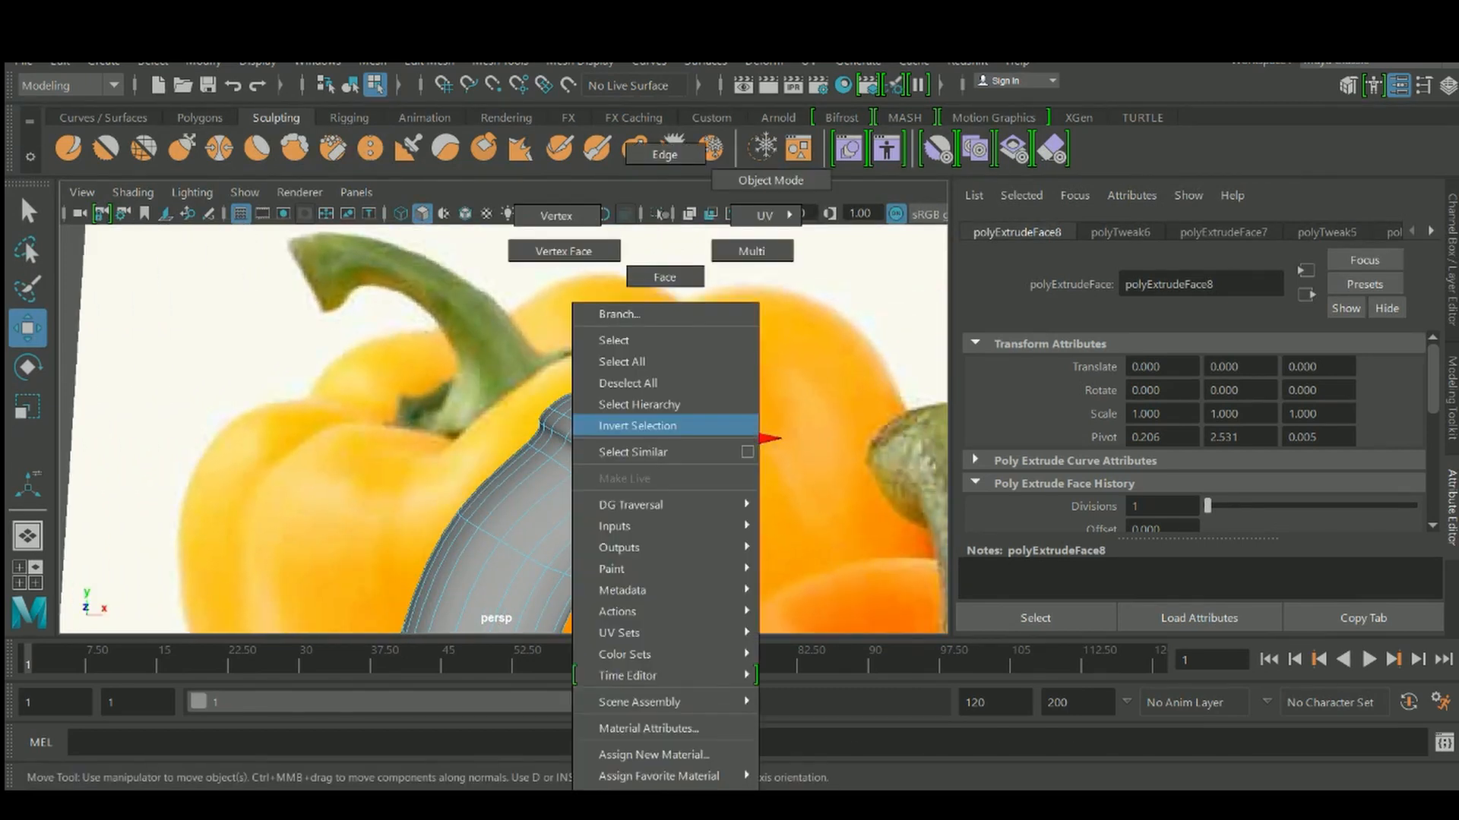
right_drag(664, 425, 665, 154)
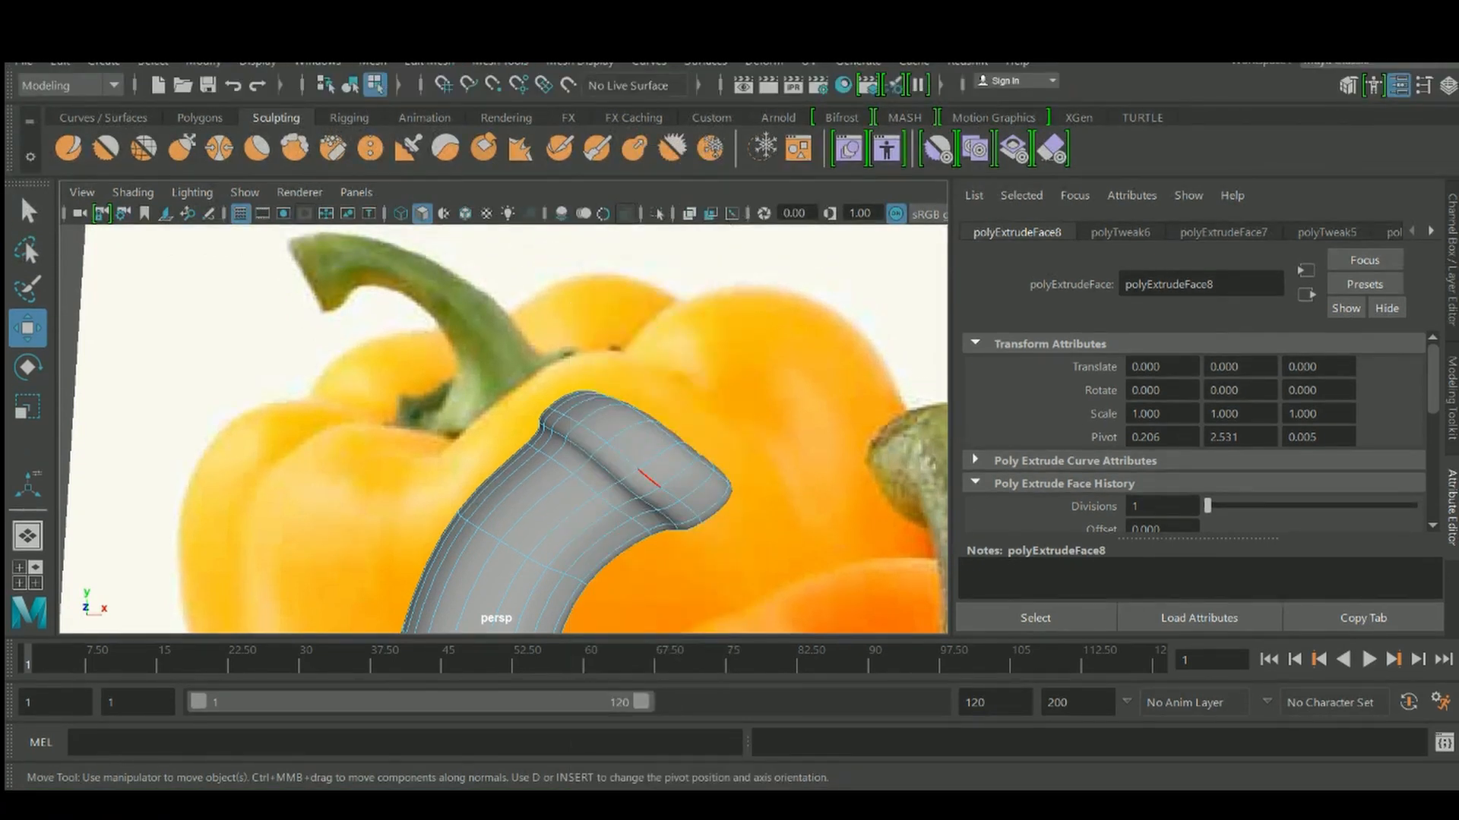
click(647, 478)
click(729, 531)
alt+drag(693, 523, 547, 504)
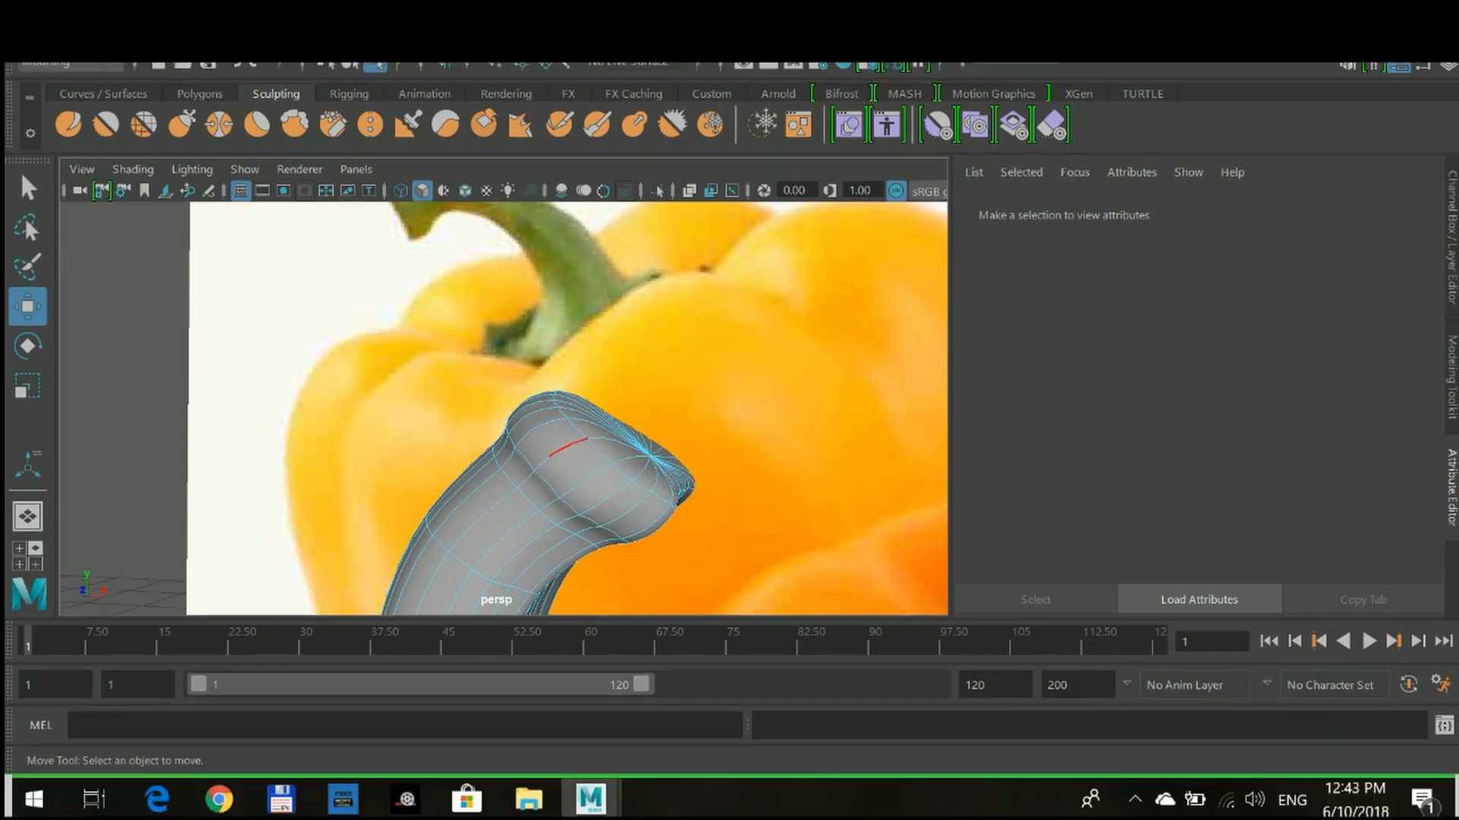
right_drag(570, 465, 577, 272)
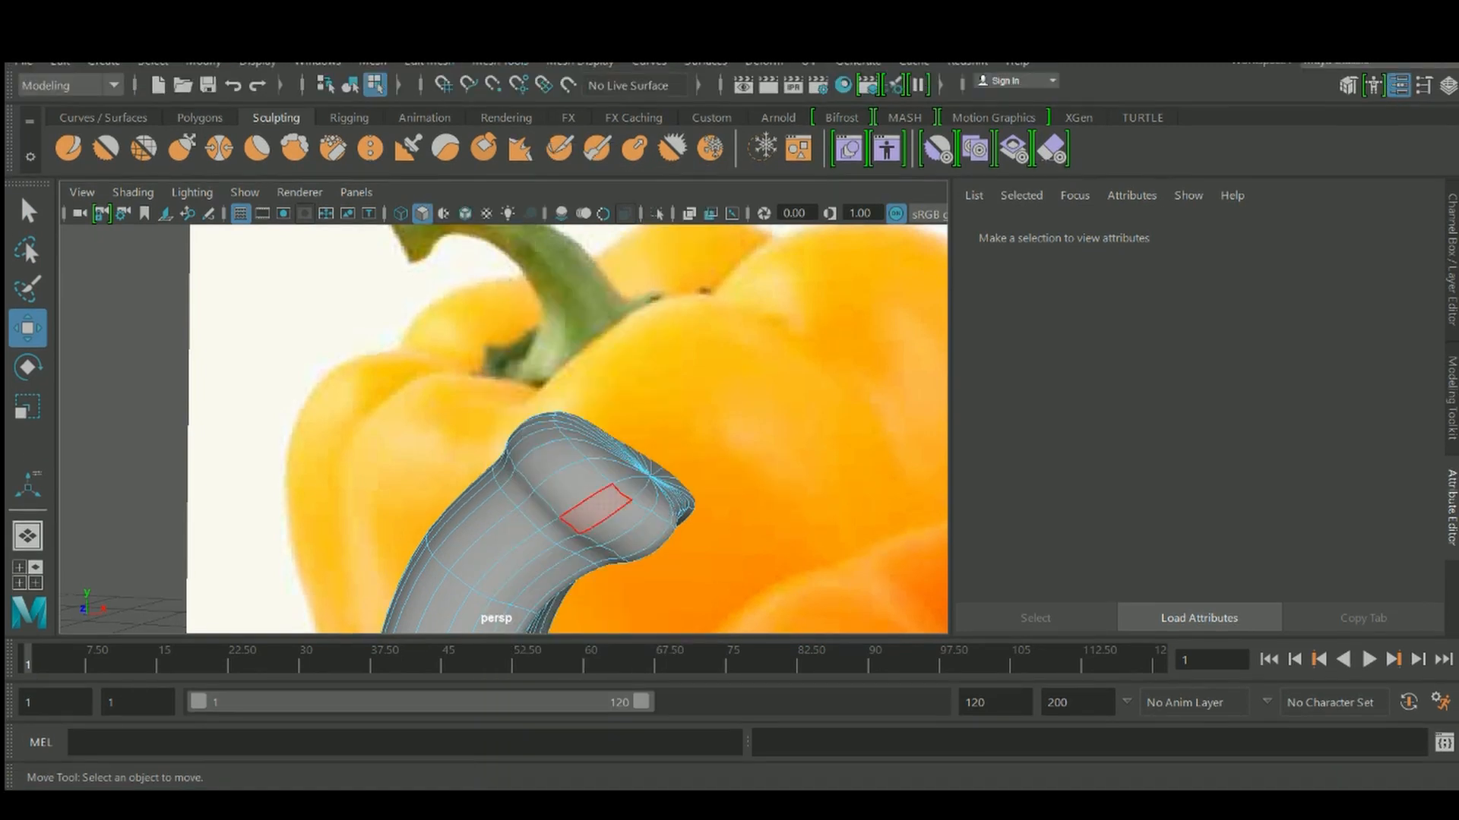
alt+drag(596, 509, 612, 493)
scroll(612, 524, up, 3)
click(634, 449)
shift+click(684, 495)
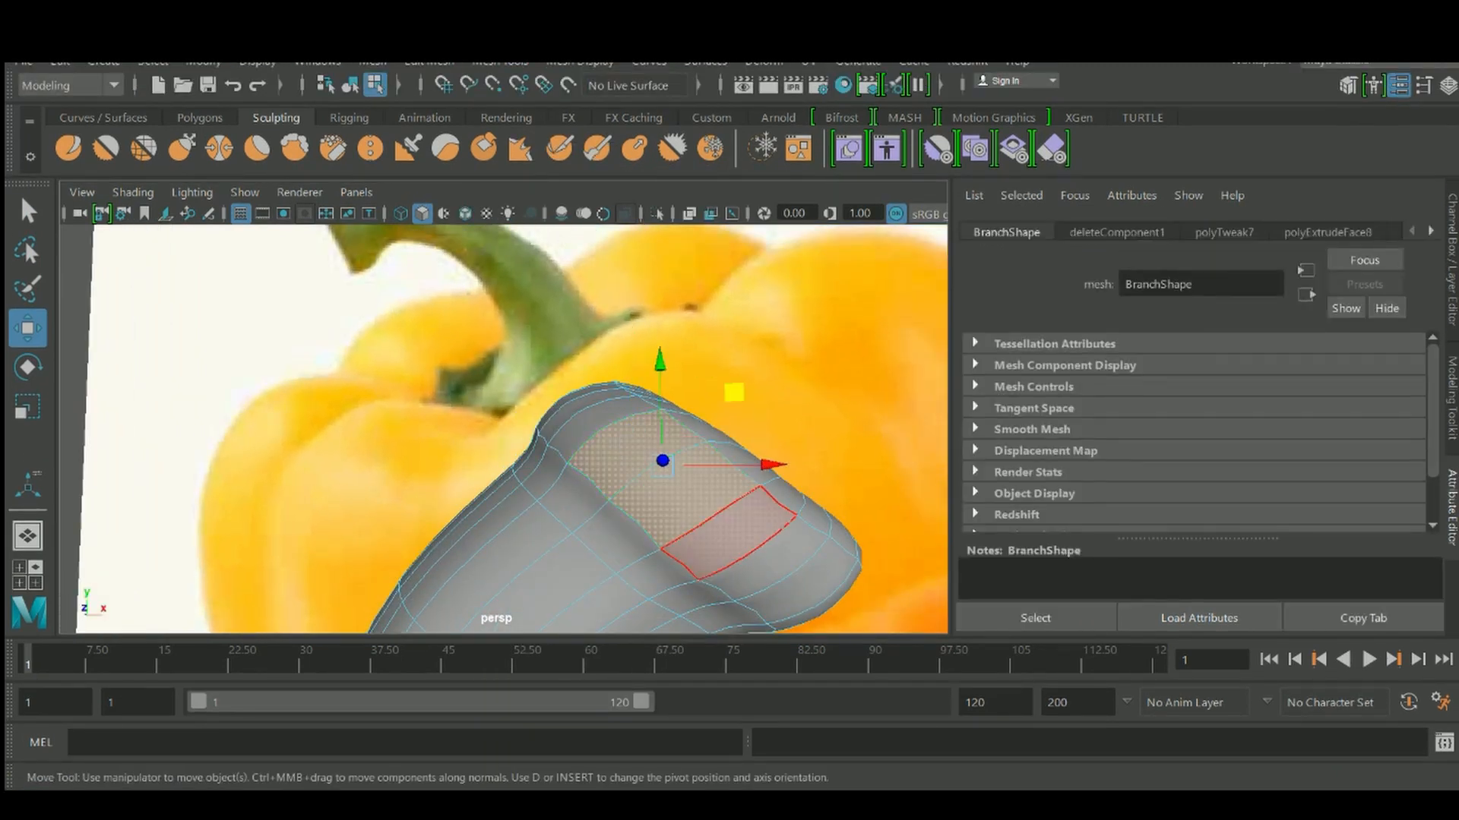
right_drag(690, 498, 596, 248)
alt+drag(596, 248, 548, 257)
Return the Branch mesh to object mode, then show its vertices in wireframe display at the flared tip
right_drag(632, 486, 722, 182)
mouse_move(684, 455)
alt+mouse_down()
mouse_move(653, 425)
mouse_move(722, 445)
mouse_move(707, 456)
alt+mouse_up()
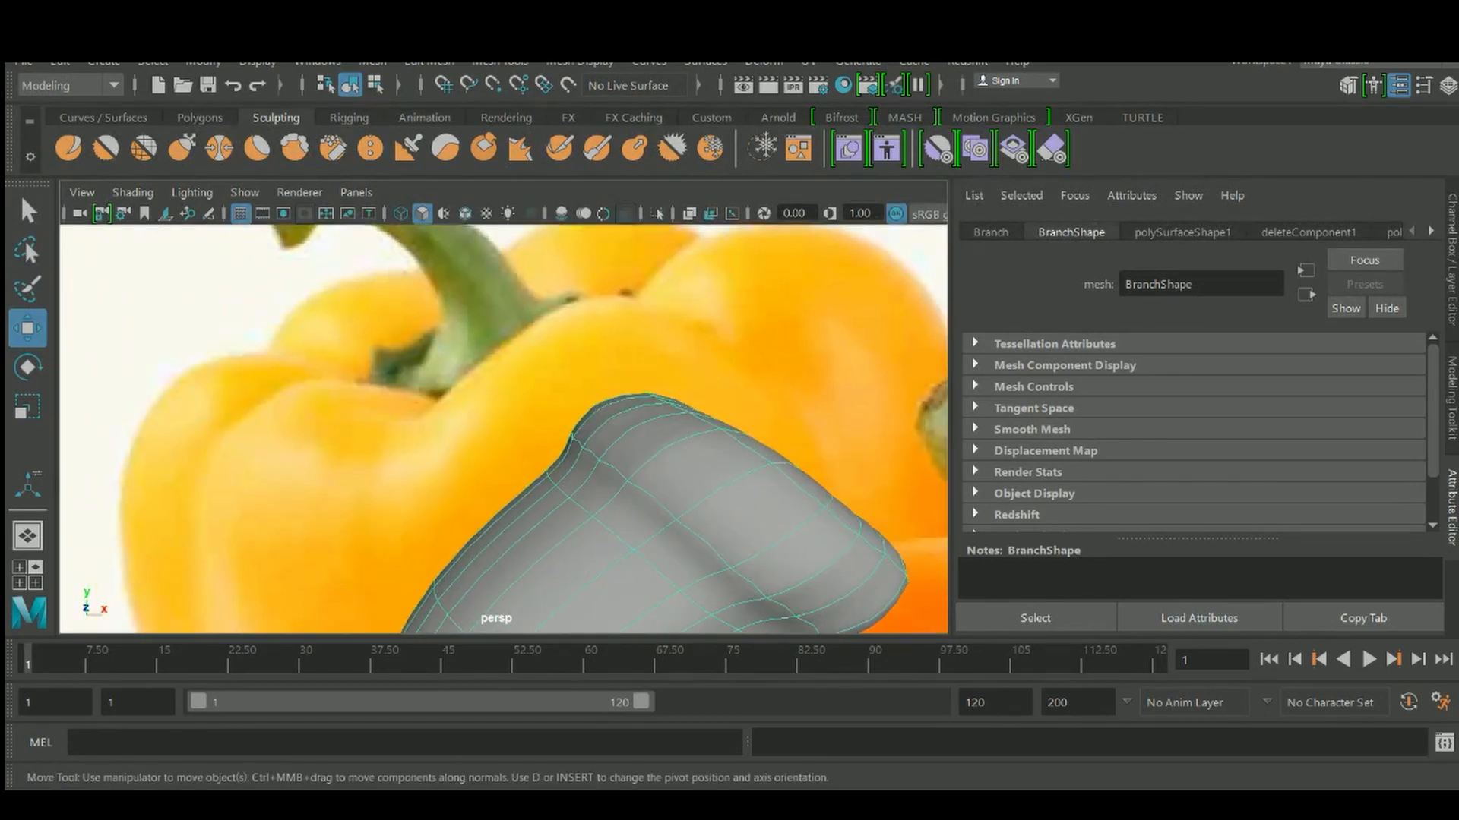
alt+middle_drag(706, 456, 601, 399)
right_drag(648, 395, 545, 216)
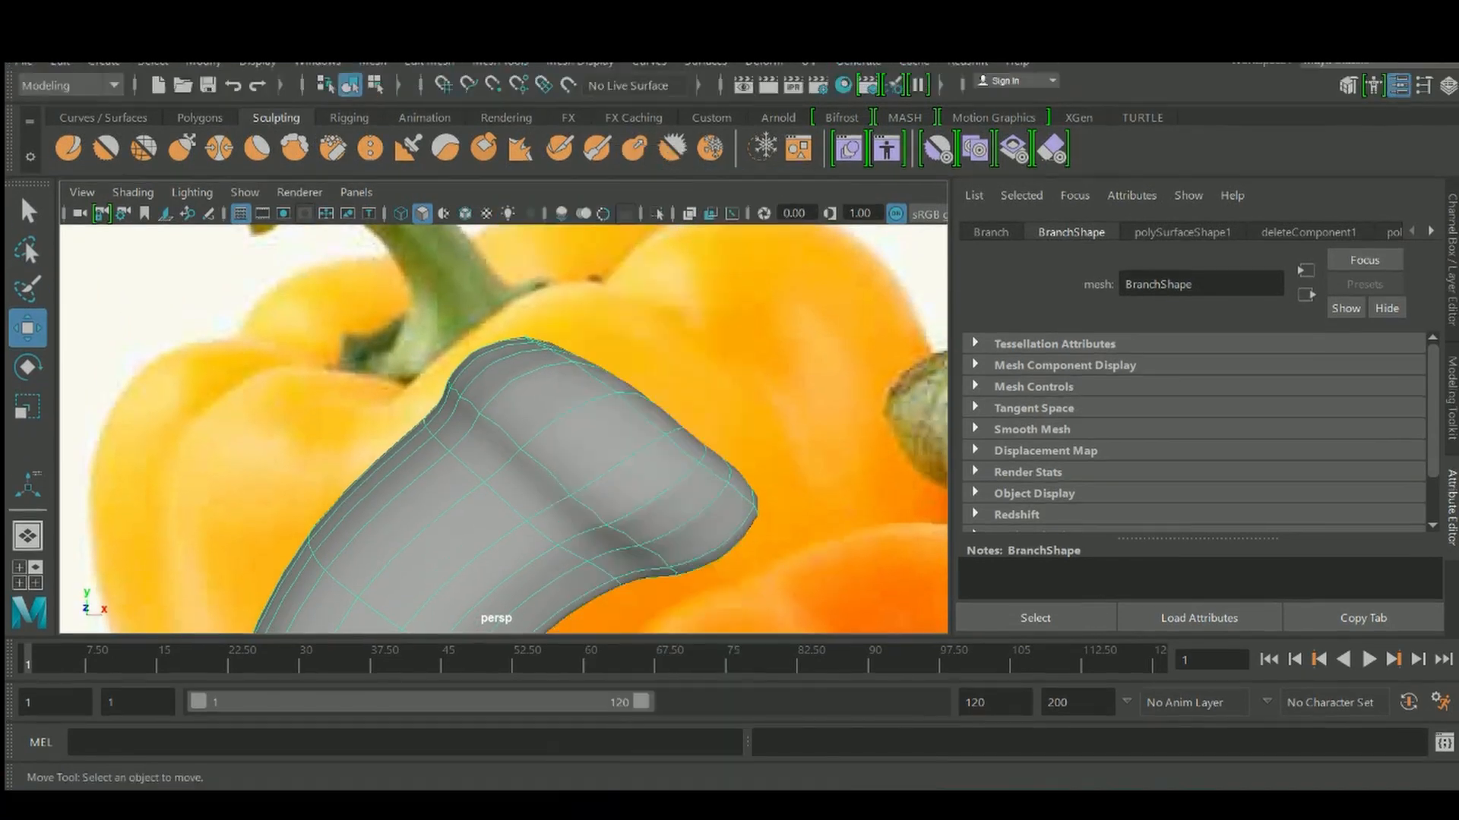
alt+drag(577, 365, 660, 395)
alt+drag(733, 505, 700, 492)
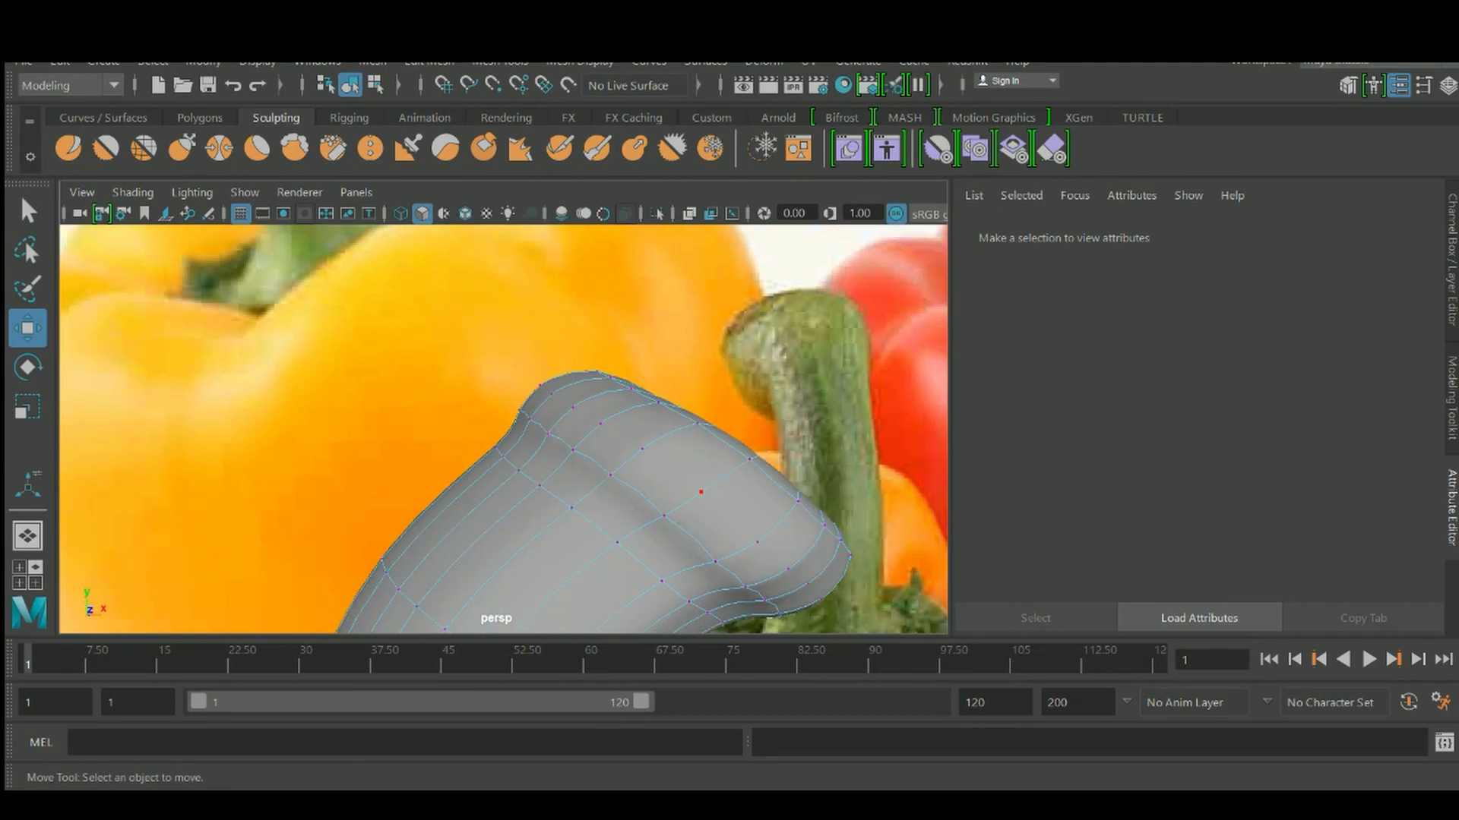
key(4)
alt+drag(608, 379, 941, 546)
alt+drag(532, 425, 851, 399)
scroll(503, 429, up, 4)
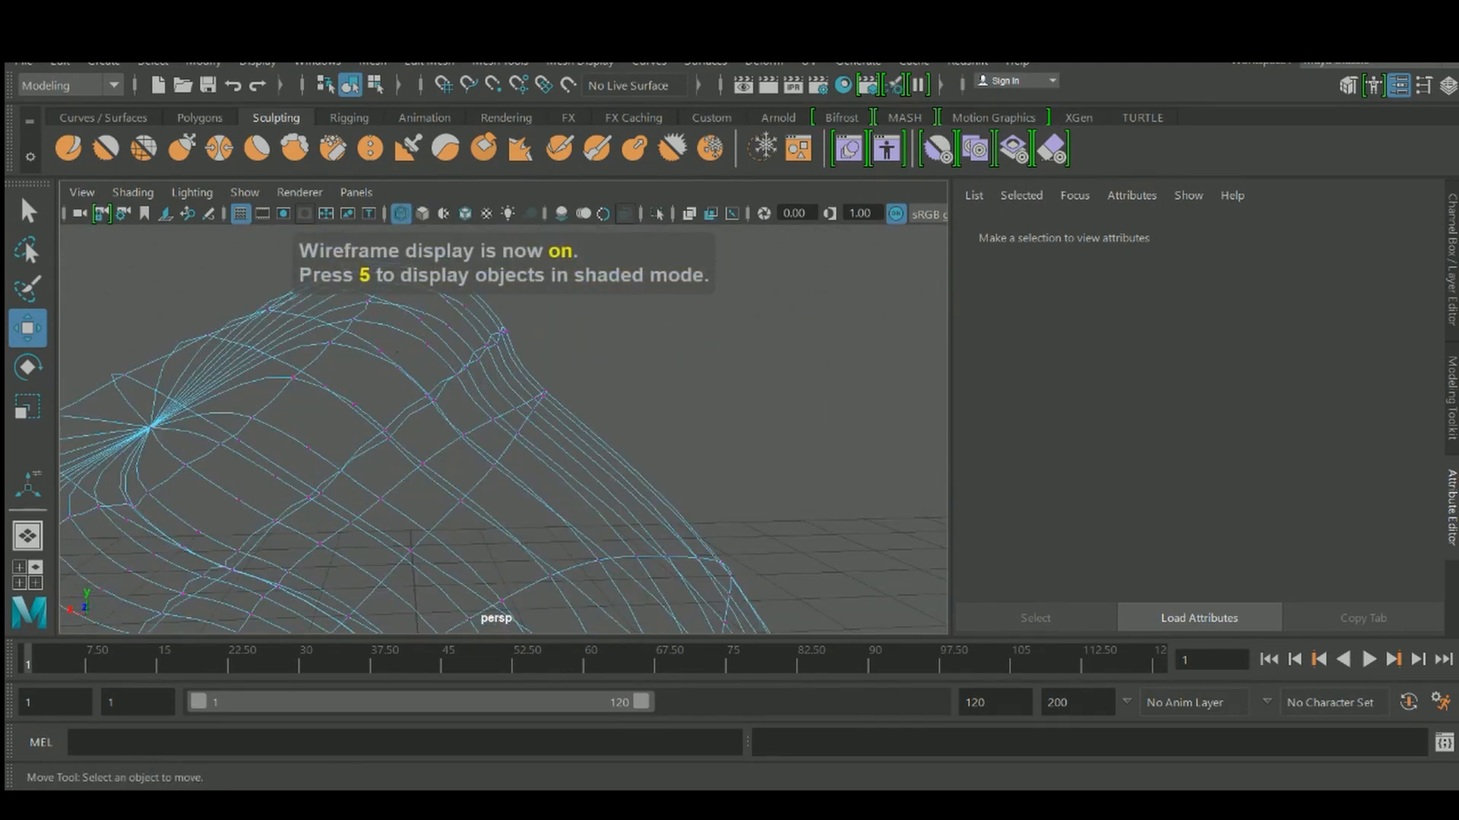
Delete the stray vertices on the upper side and front of the stem's flared tip
alt+middle_drag(442, 507, 593, 551)
alt+drag(594, 551, 577, 486)
drag(720, 380, 566, 553)
key(Delete)
key(Delete)
key(ctrl+z)
key(Delete)
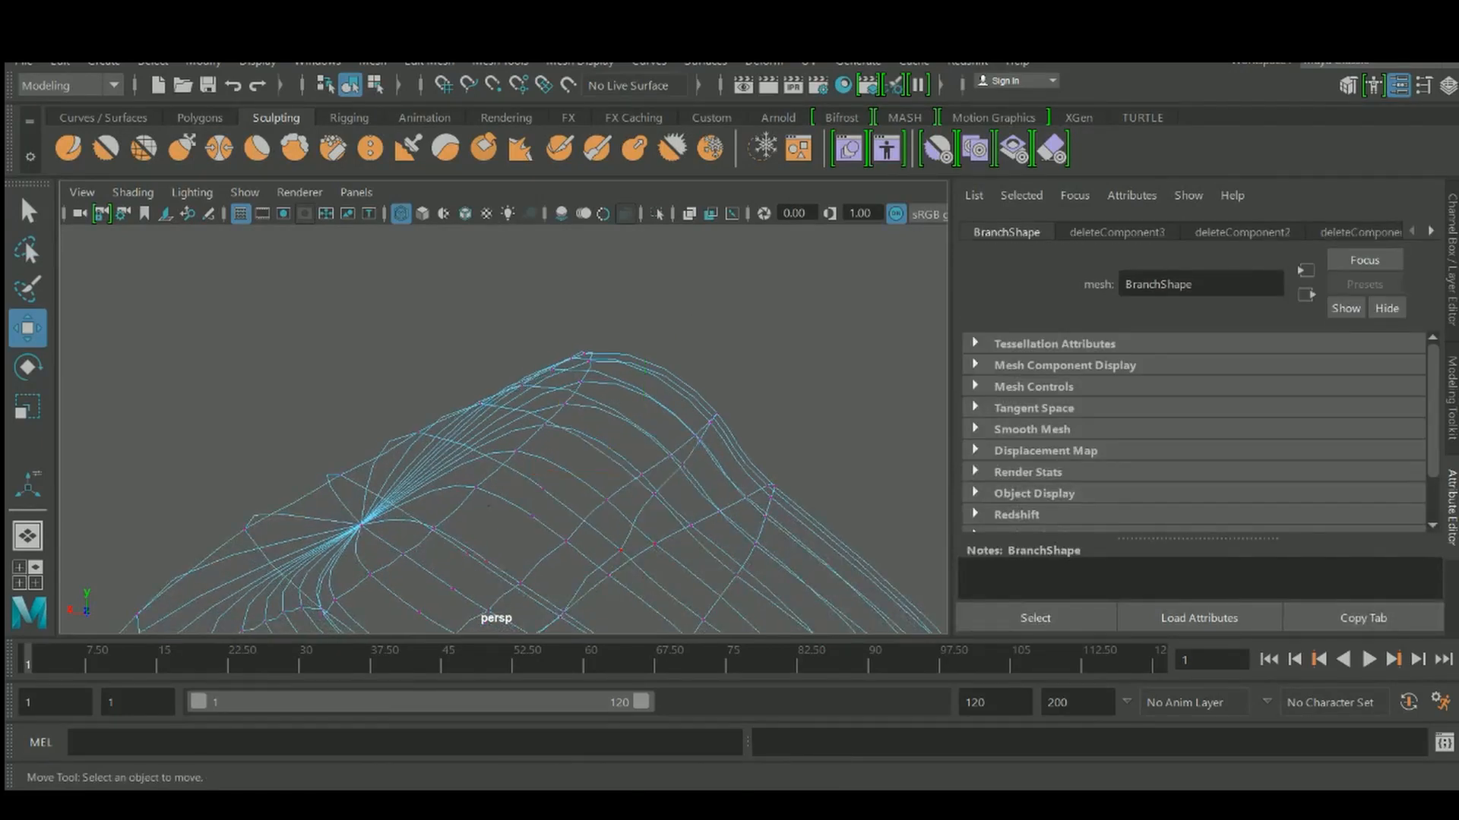
key(Delete)
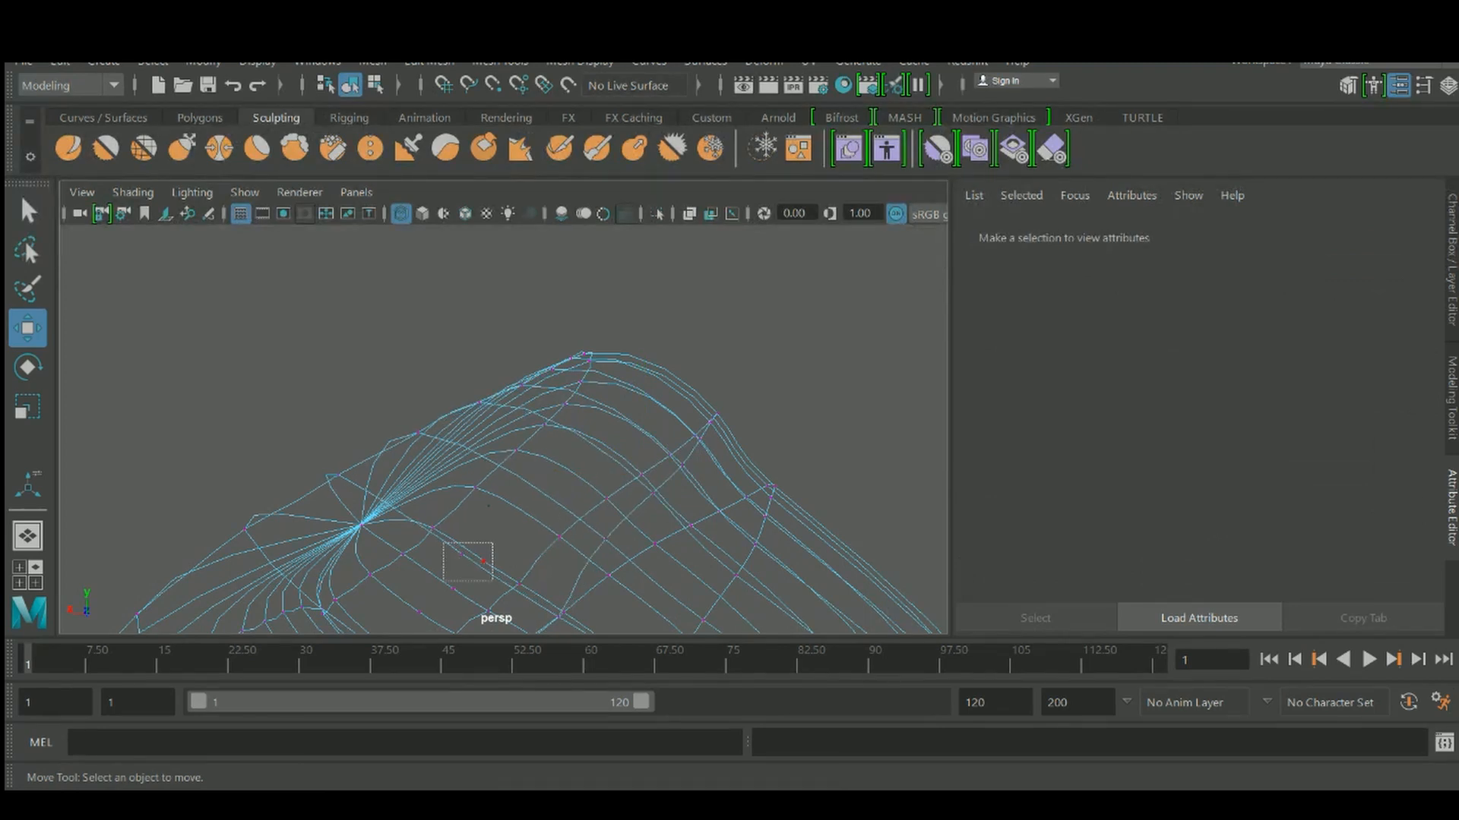
drag(442, 542, 493, 582)
key(Delete)
Delete the extra vertices around the lower crease of the flared tip, undoing the last deletions that go too far
alt+middle_drag(501, 570, 659, 431)
drag(512, 469, 570, 512)
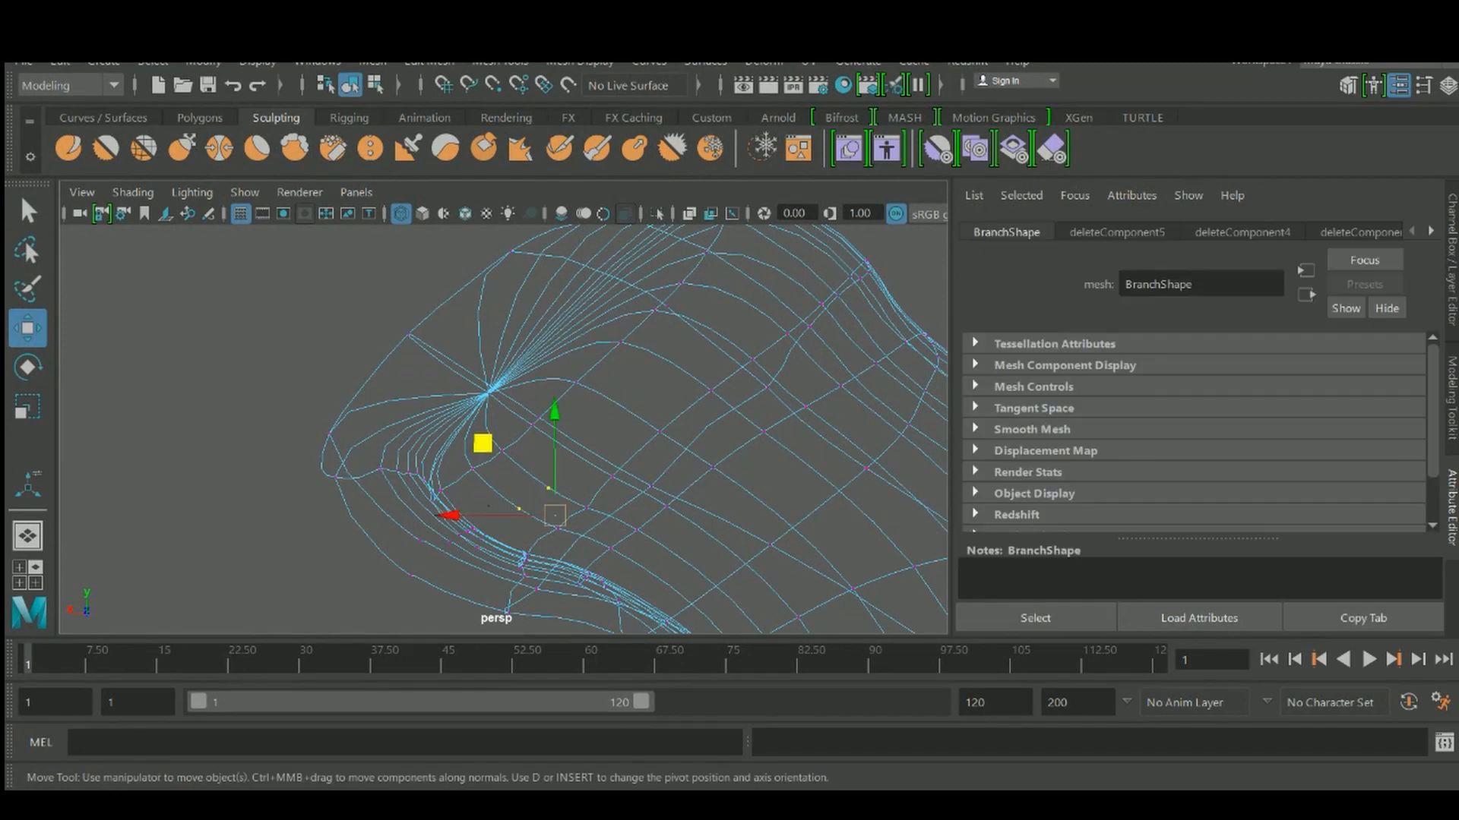
key(Delete)
drag(498, 593, 498, 592)
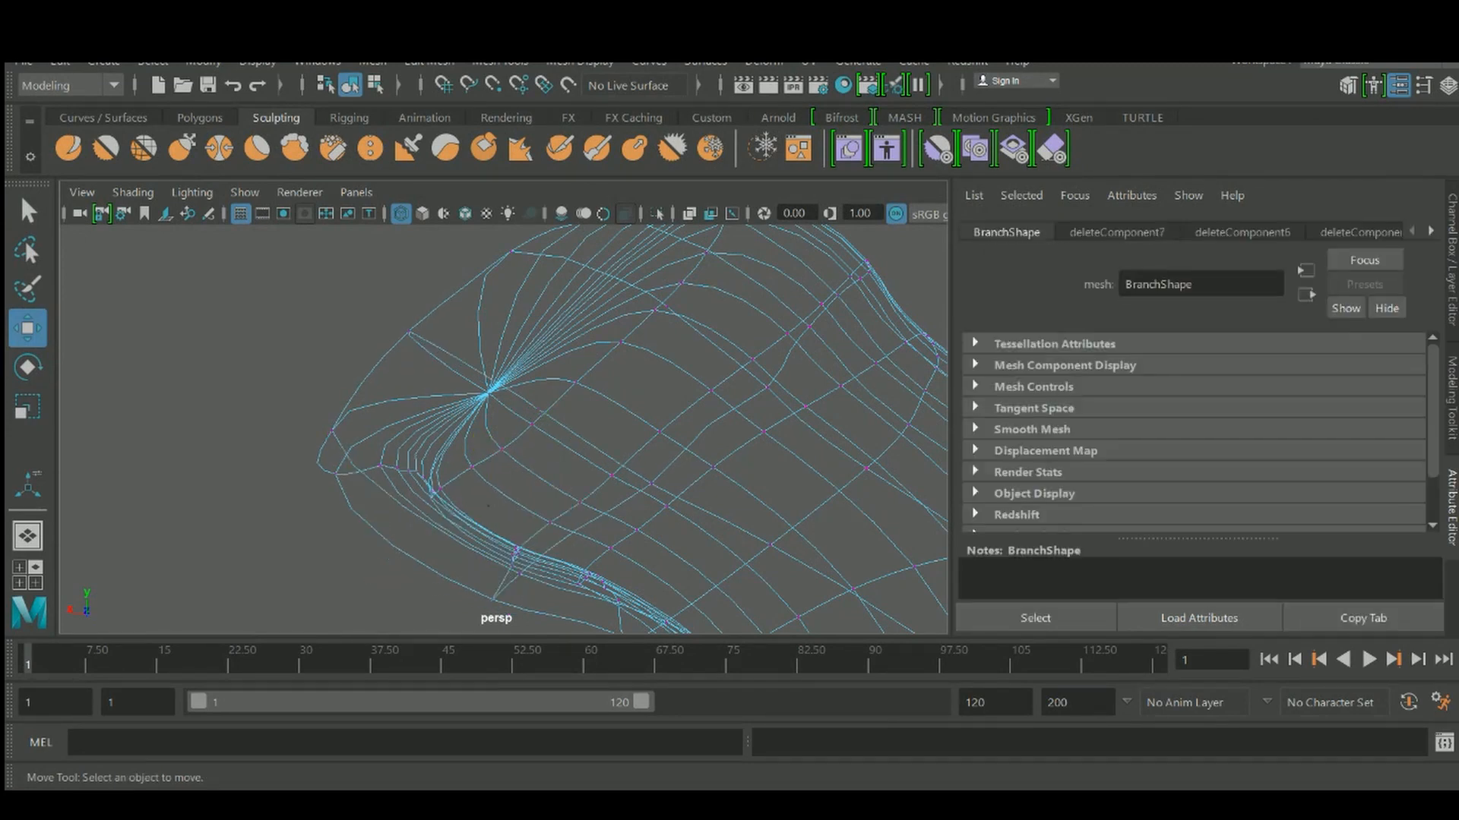
key(Delete)
mouse_move(532, 456)
alt+mouse_down()
mouse_move(623, 395)
mouse_move(556, 449)
alt+mouse_up()
key(ctrl+z)
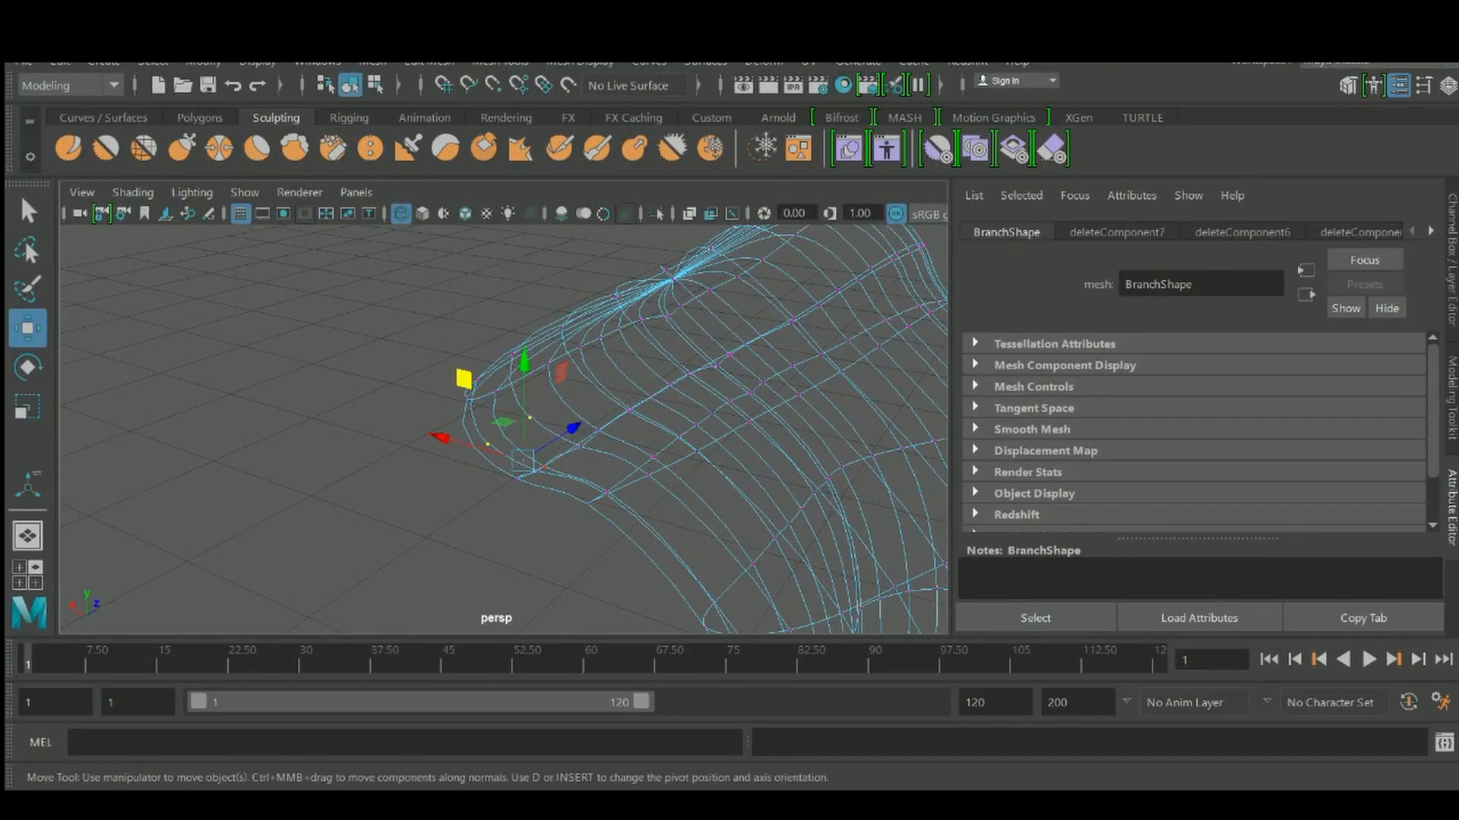
key(ctrl+z)
Return the Branch mesh to object mode and show it in shaded display
alt+right_drag(556, 450, 474, 429)
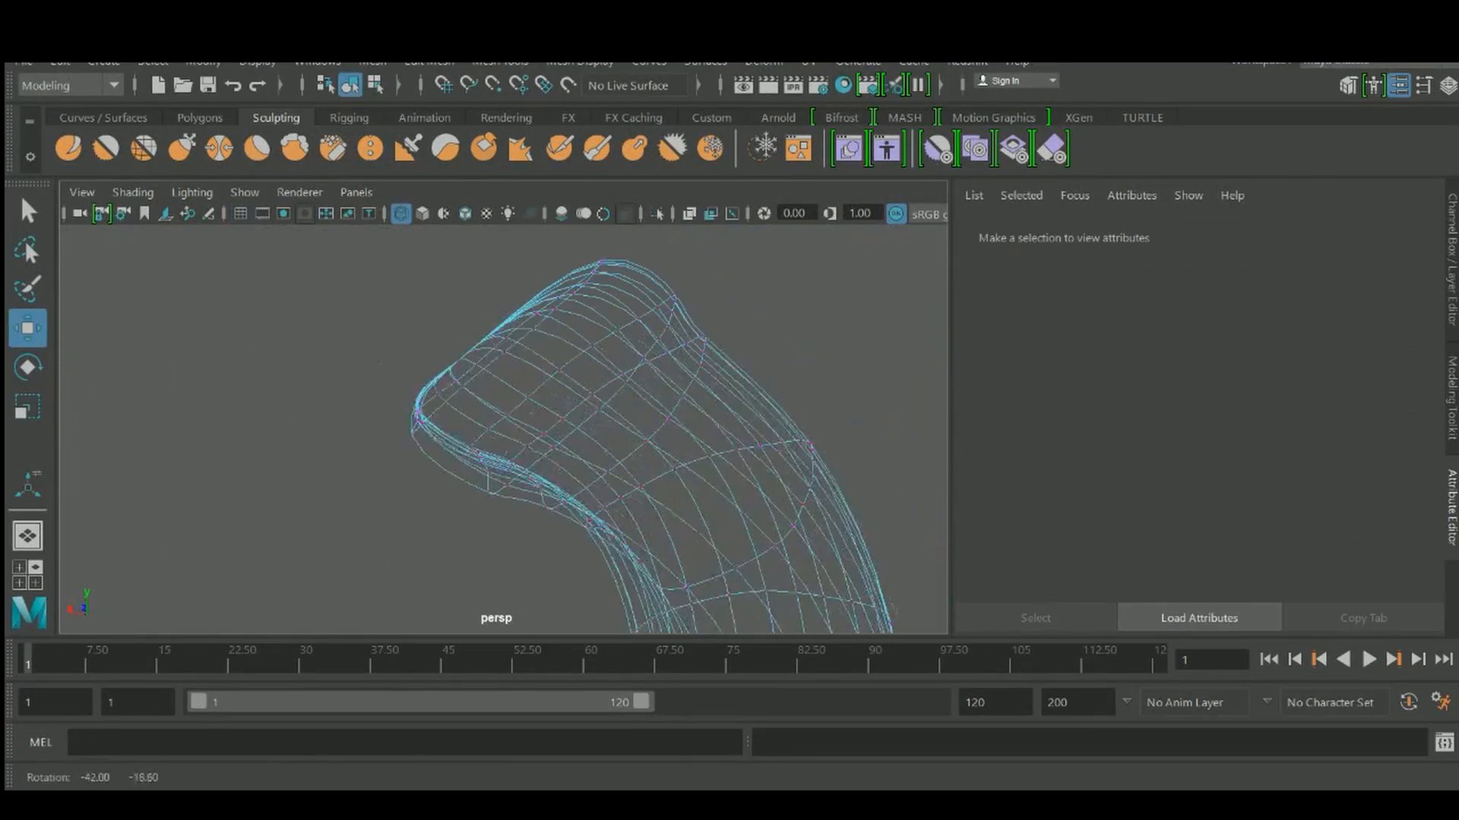
alt+drag(474, 428, 505, 410)
alt+middle_drag(505, 410, 537, 531)
right_drag(515, 453, 618, 179)
scroll(504, 430, down, 4)
alt+middle_drag(504, 430, 557, 347)
scroll(557, 347, up, 4)
alt+drag(557, 347, 481, 347)
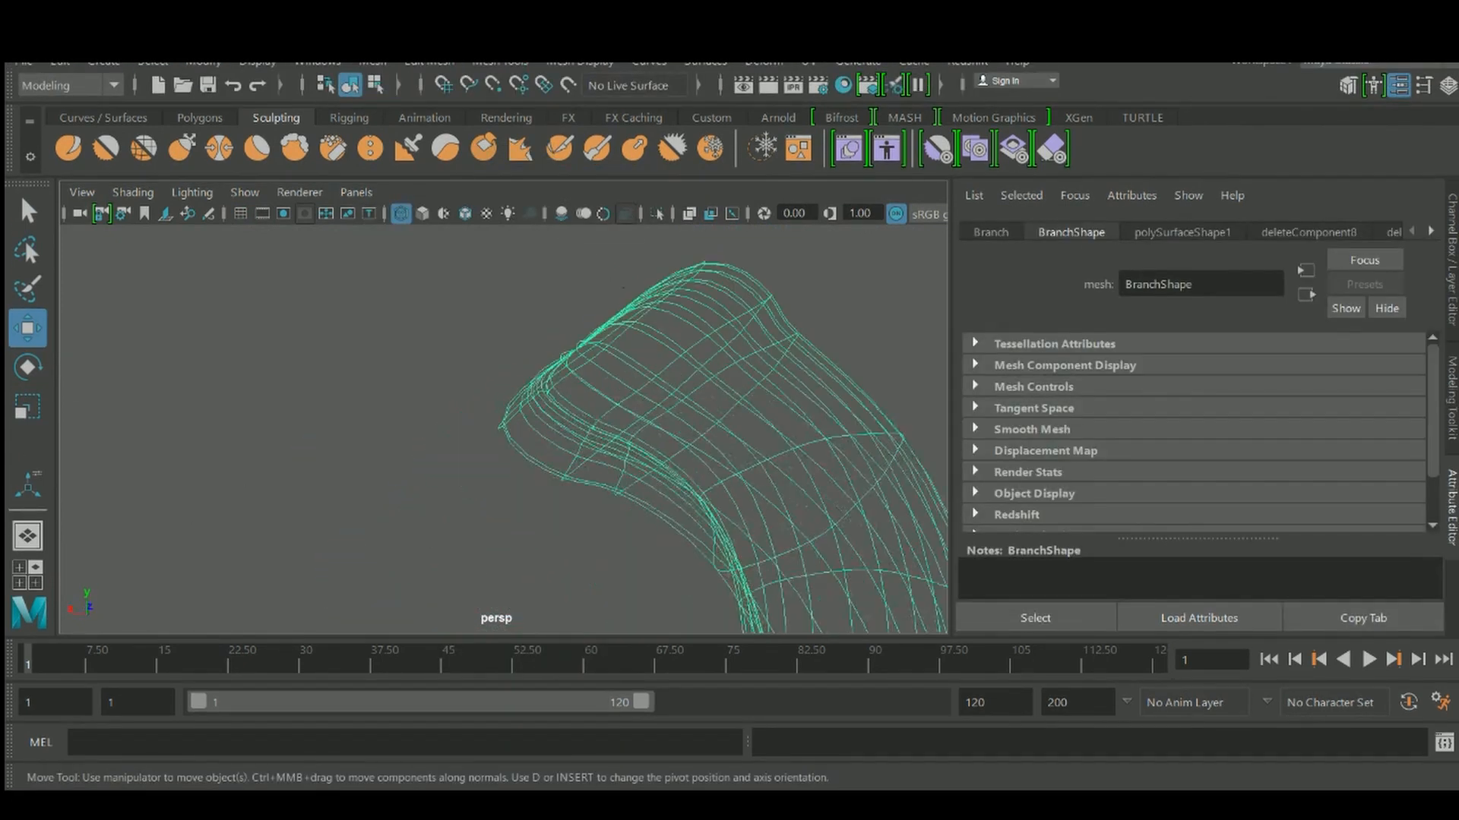
key(5)
Switch the Branch mesh to face selection and select the end faces of the flared tip
right_drag(656, 216, 656, 215)
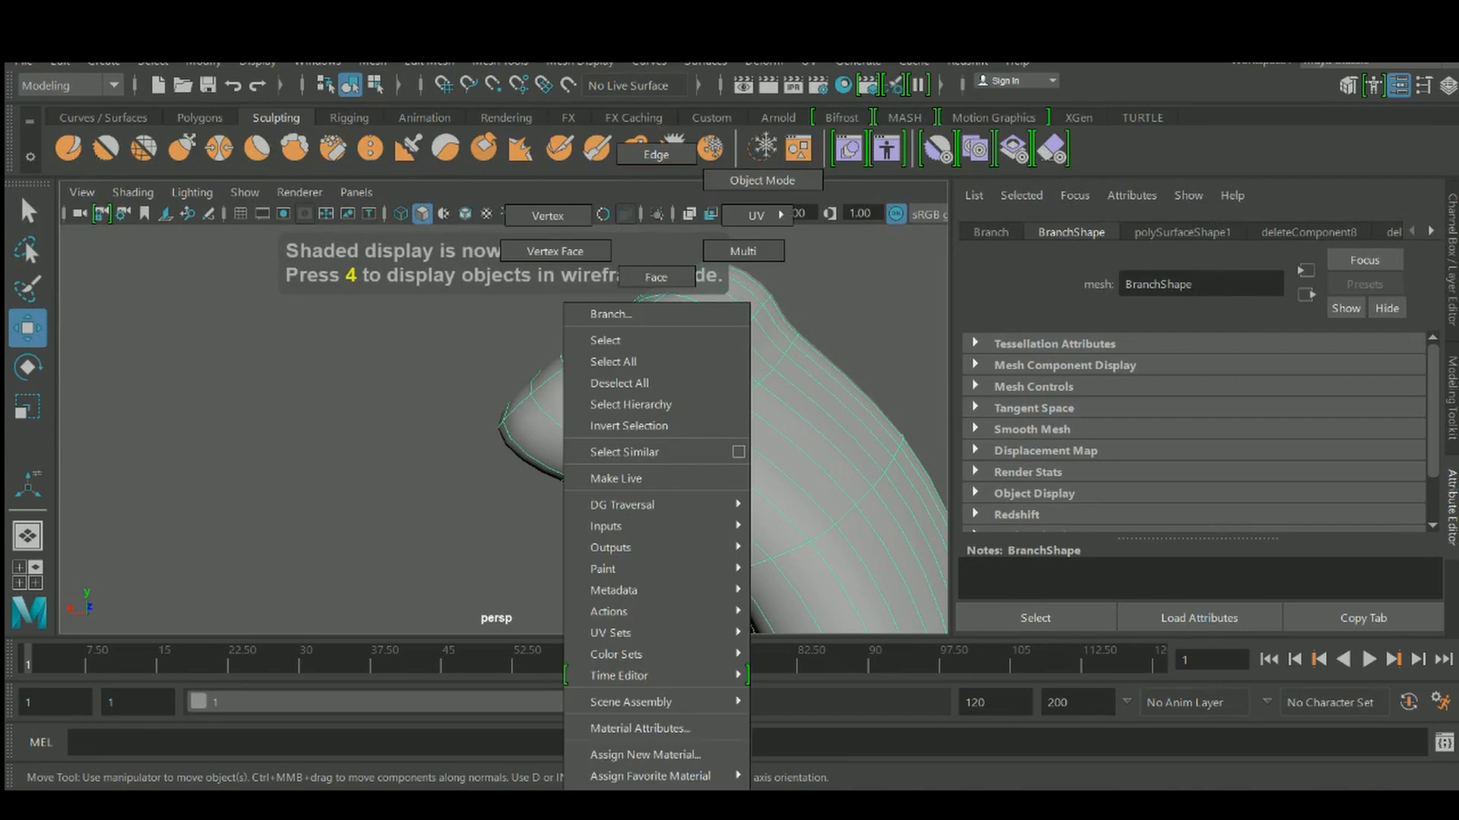
right_drag(681, 265, 681, 266)
click(652, 356)
shift+double_click(618, 381)
alt+drag(618, 381, 911, 414)
alt+drag(504, 430, 653, 448)
scroll(504, 430, down, 6)
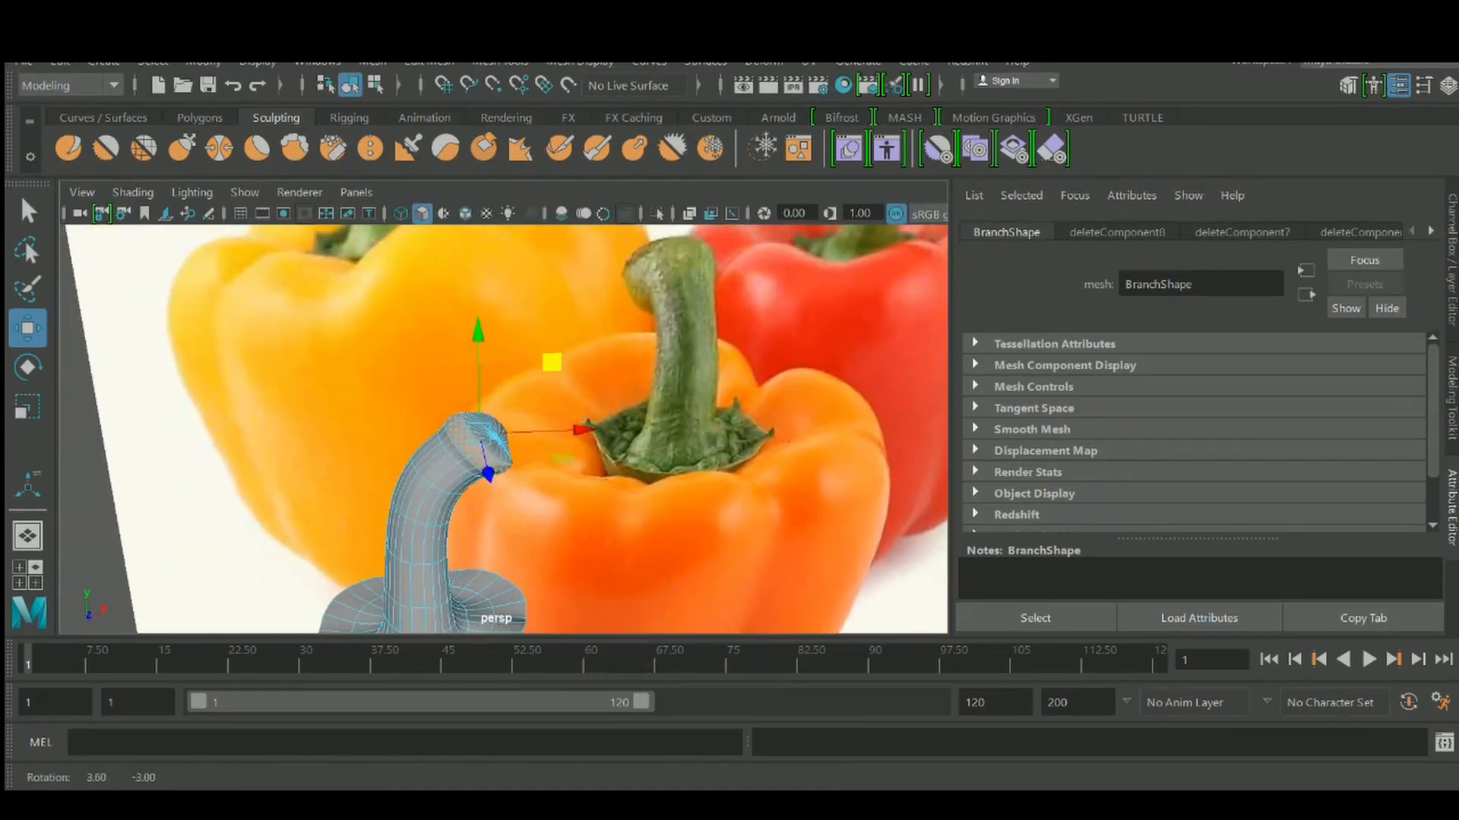
Move the tip's end faces outward along the bend, grow the selection and move it on to about 0.280, 2.590, 0.005
alt+drag(504, 430, 464, 408)
scroll(474, 414, up, 2)
scroll(474, 415, up, 2)
key(r)
key(w)
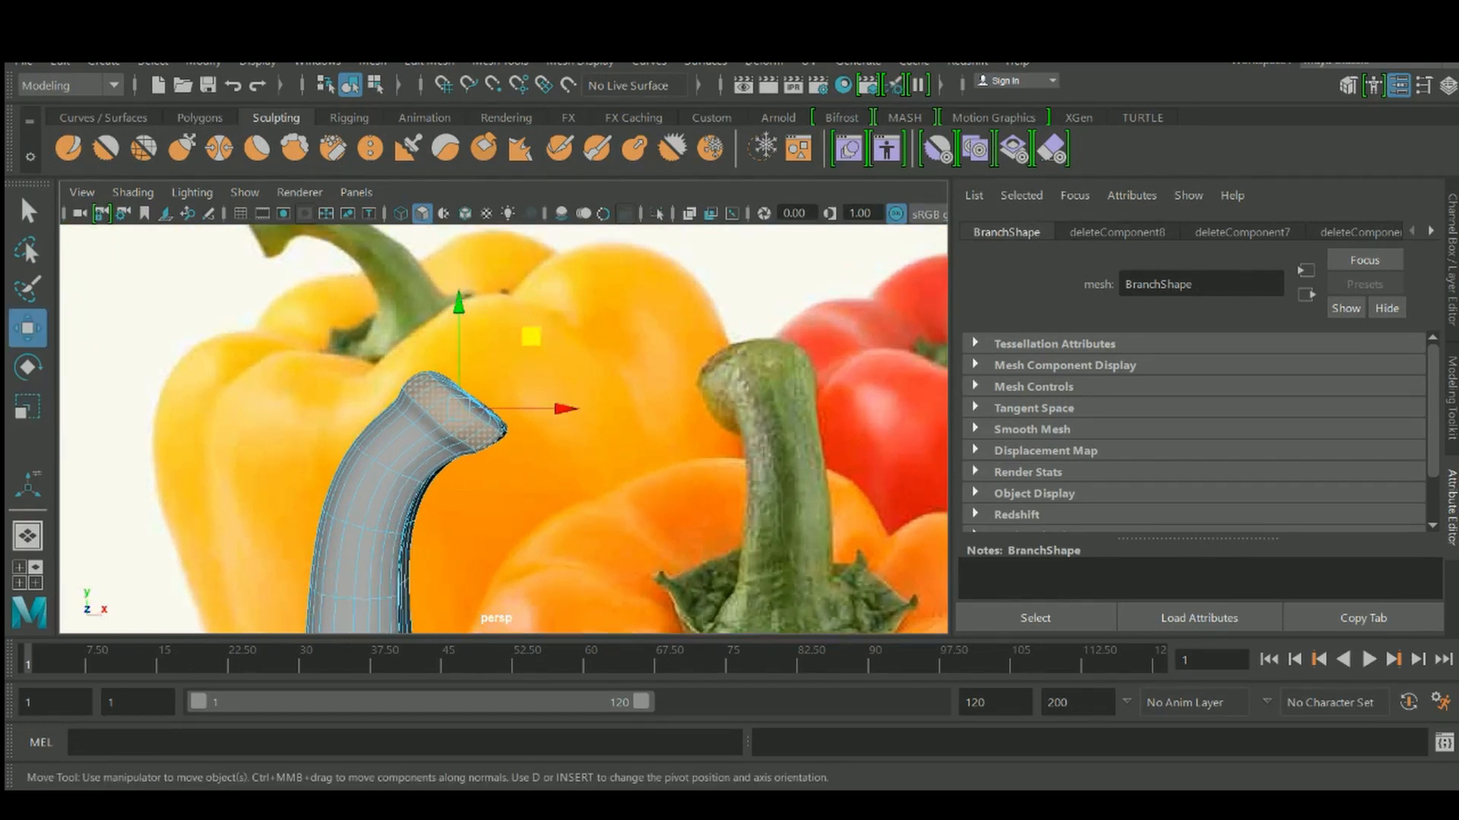
drag(531, 335, 545, 320)
key(shift+period)
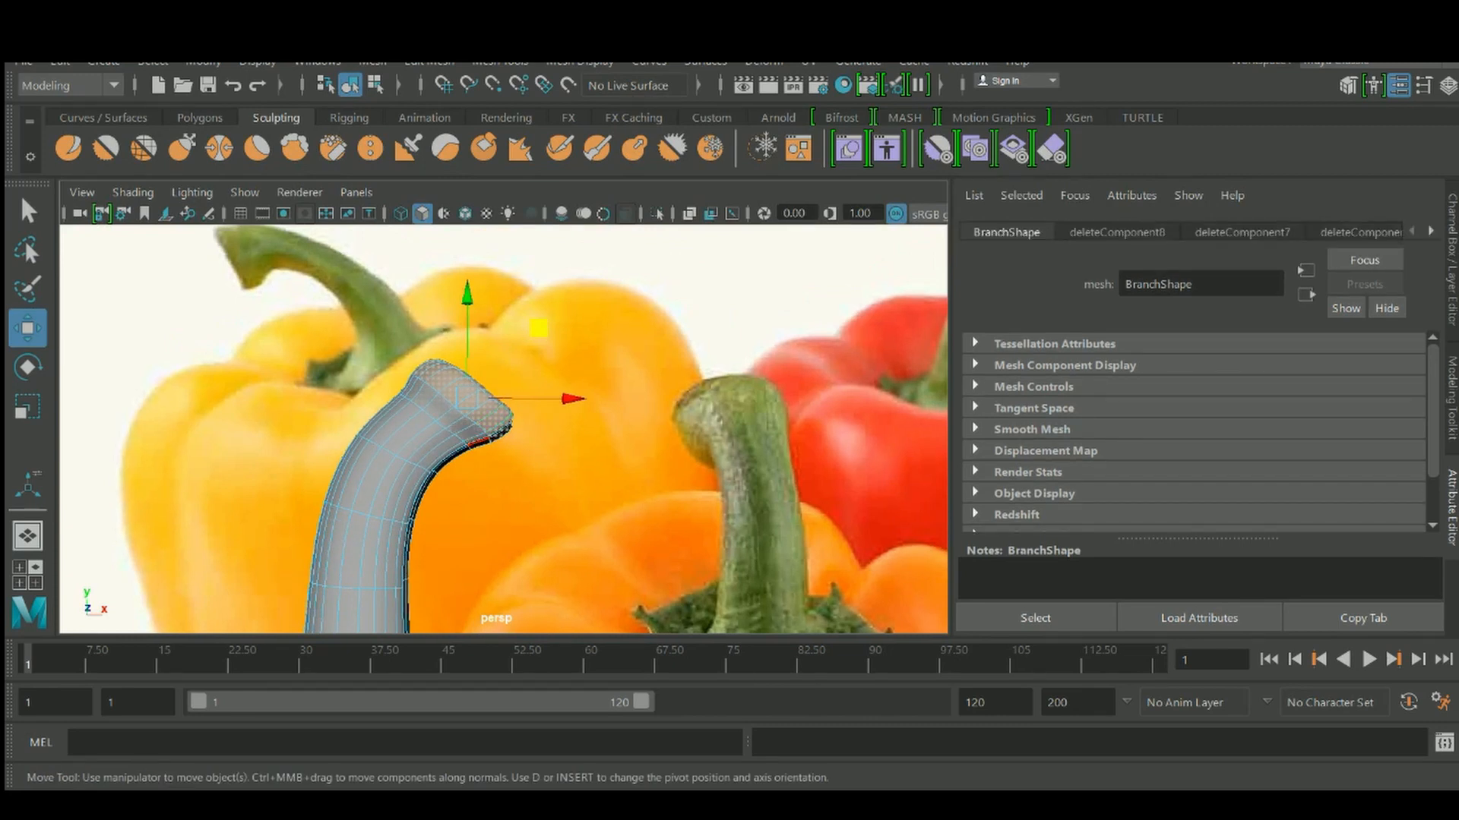
drag(539, 328, 553, 318)
Extrude the selected tip faces and move them outward along the bend to about 0.306, 2.602, 0.005
key(ctrl+e)
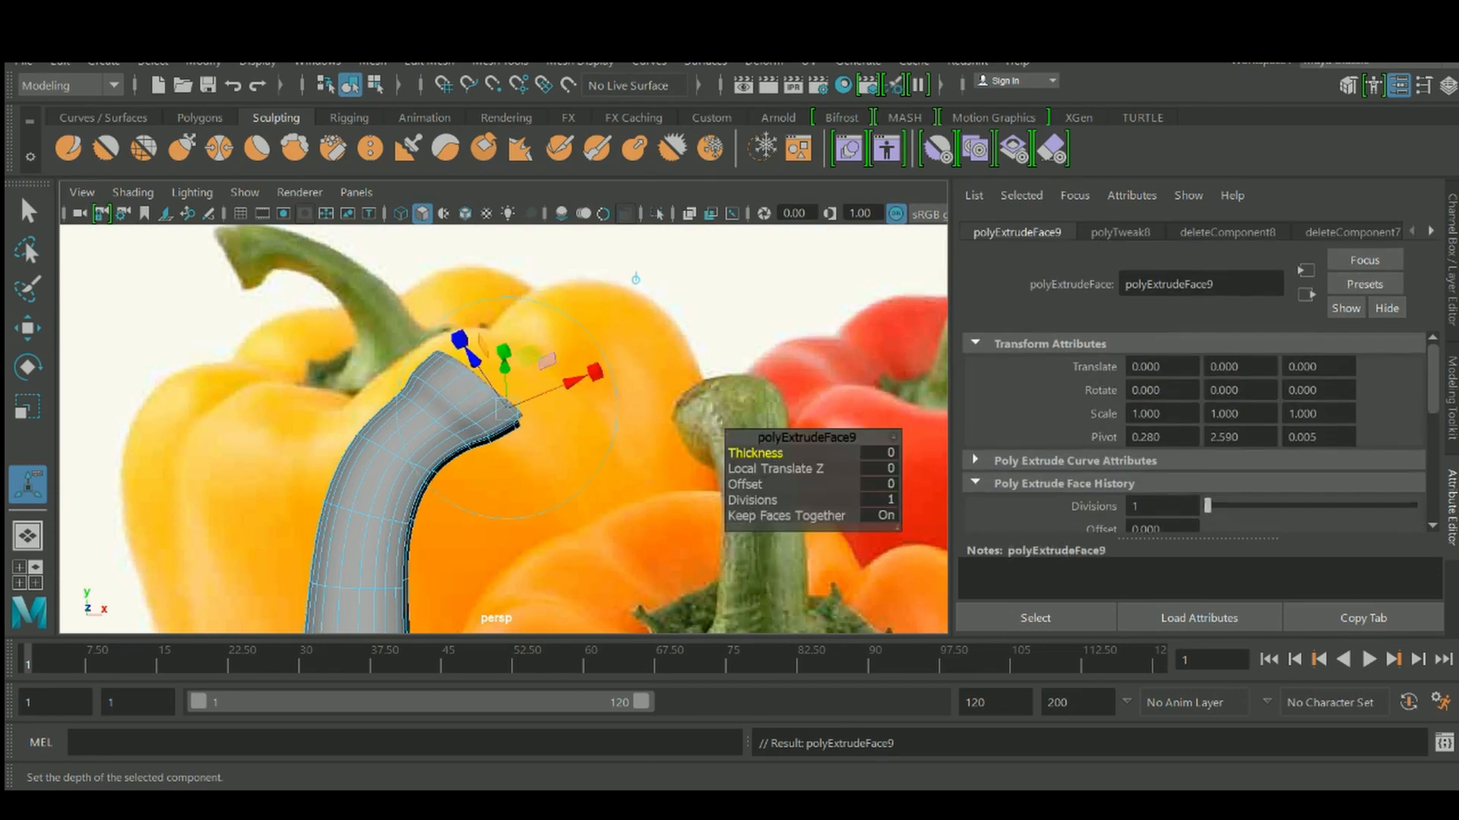
key(w)
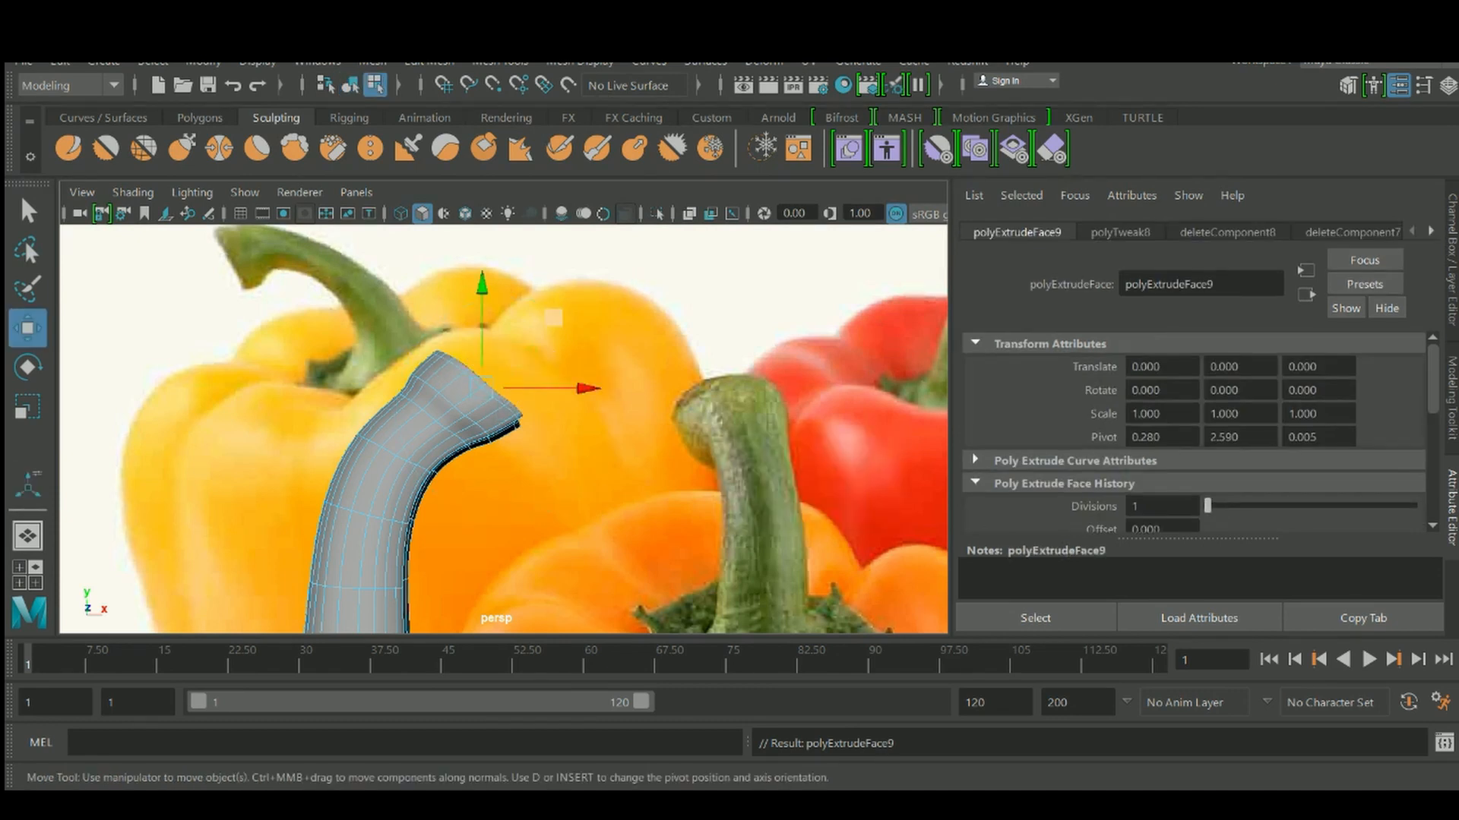
drag(553, 317, 556, 316)
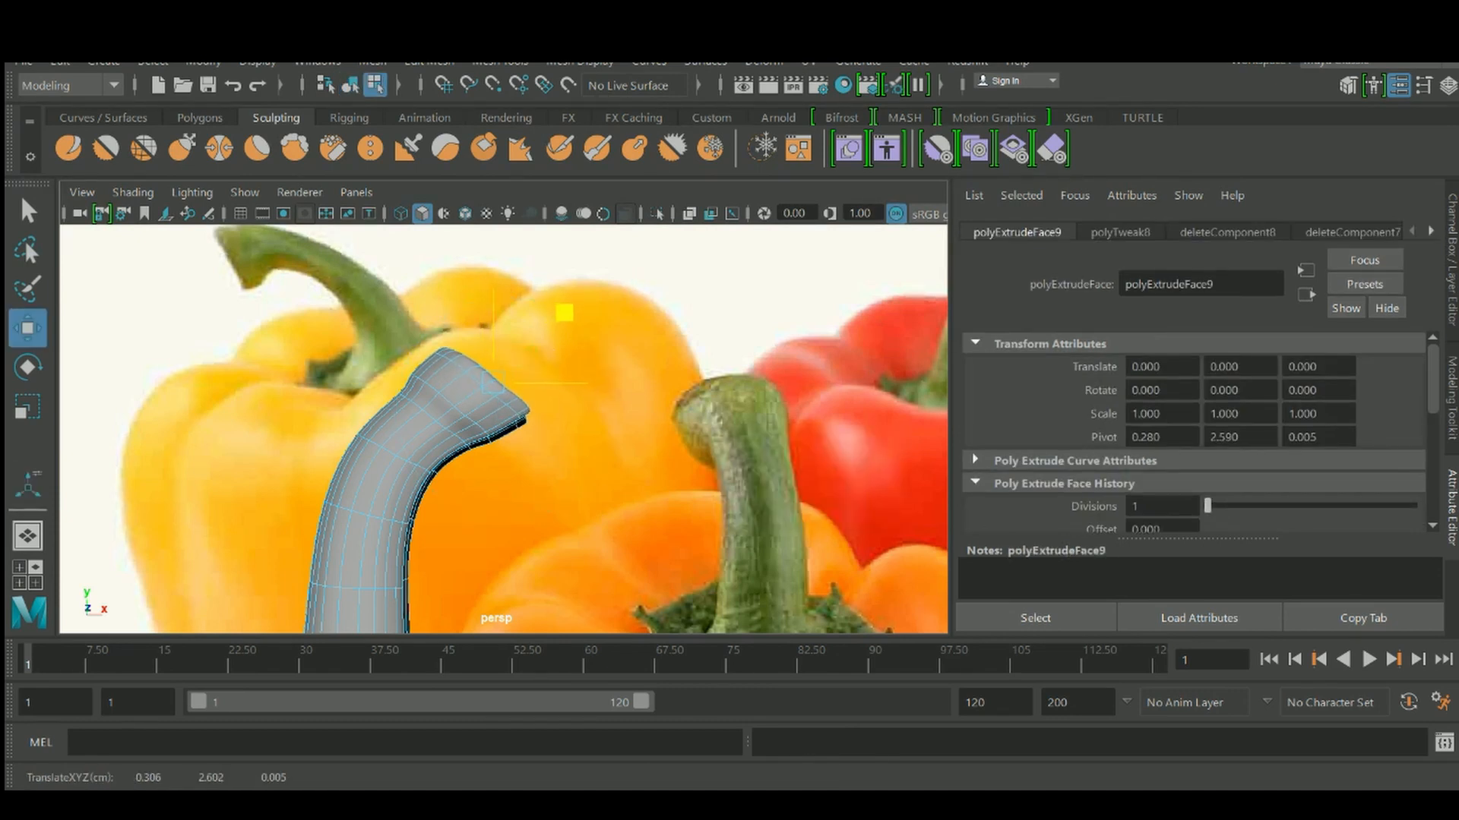
key(r)
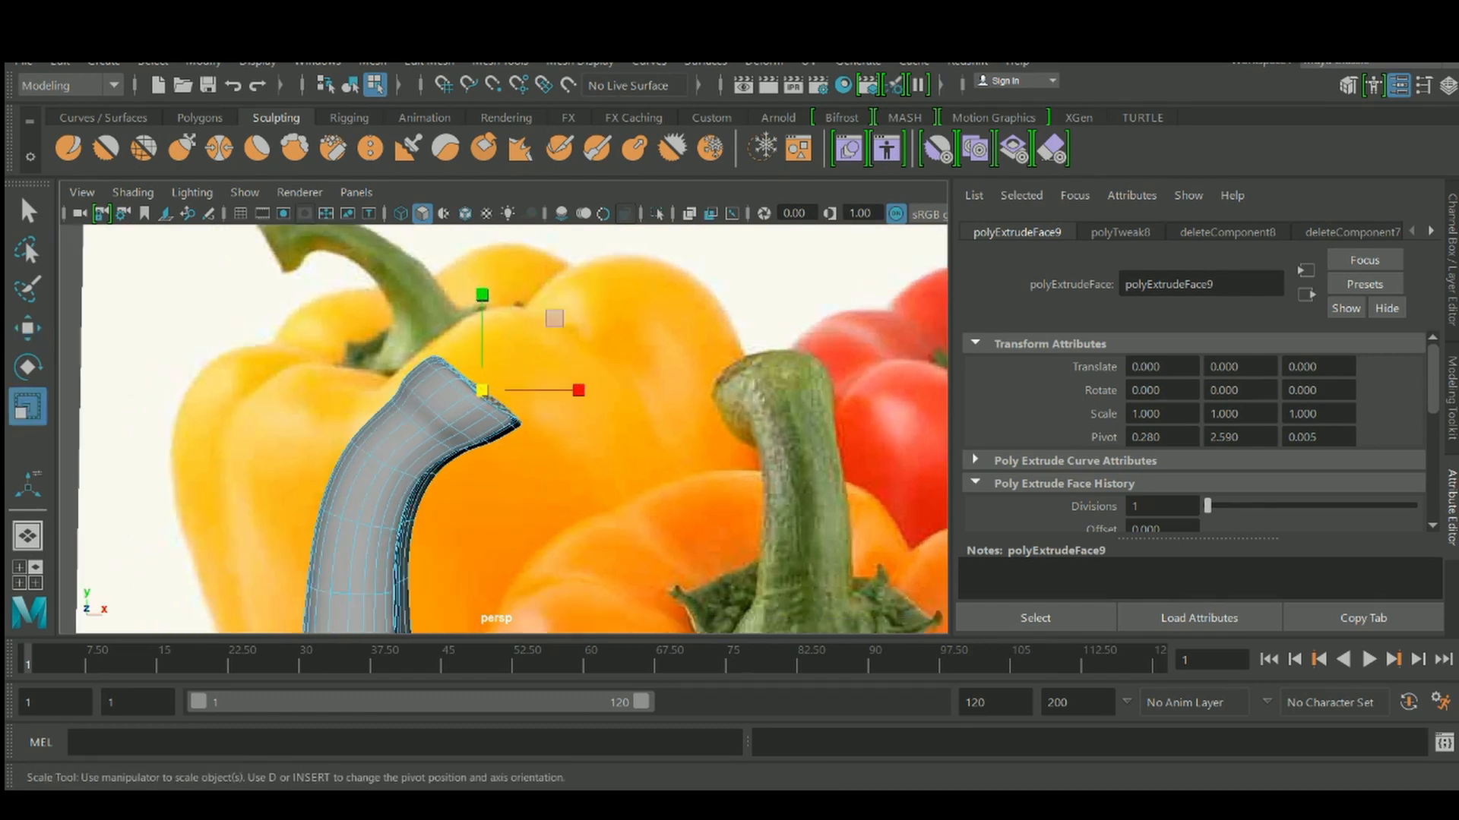
scroll(503, 429, down, 5)
key(q)
Return to object mode, select the Branch mesh and bring its flared base into close view
mouse_move(503, 430)
alt+mouse_down()
mouse_move(517, 448)
mouse_move(577, 456)
mouse_move(516, 471)
mouse_move(563, 456)
mouse_move(524, 448)
alt+mouse_up()
click(516, 448)
key(F8)
click(501, 486)
scroll(502, 486, down, 5)
scroll(562, 455, up, 5)
scroll(532, 456, up, 5)
right_click(775, 214)
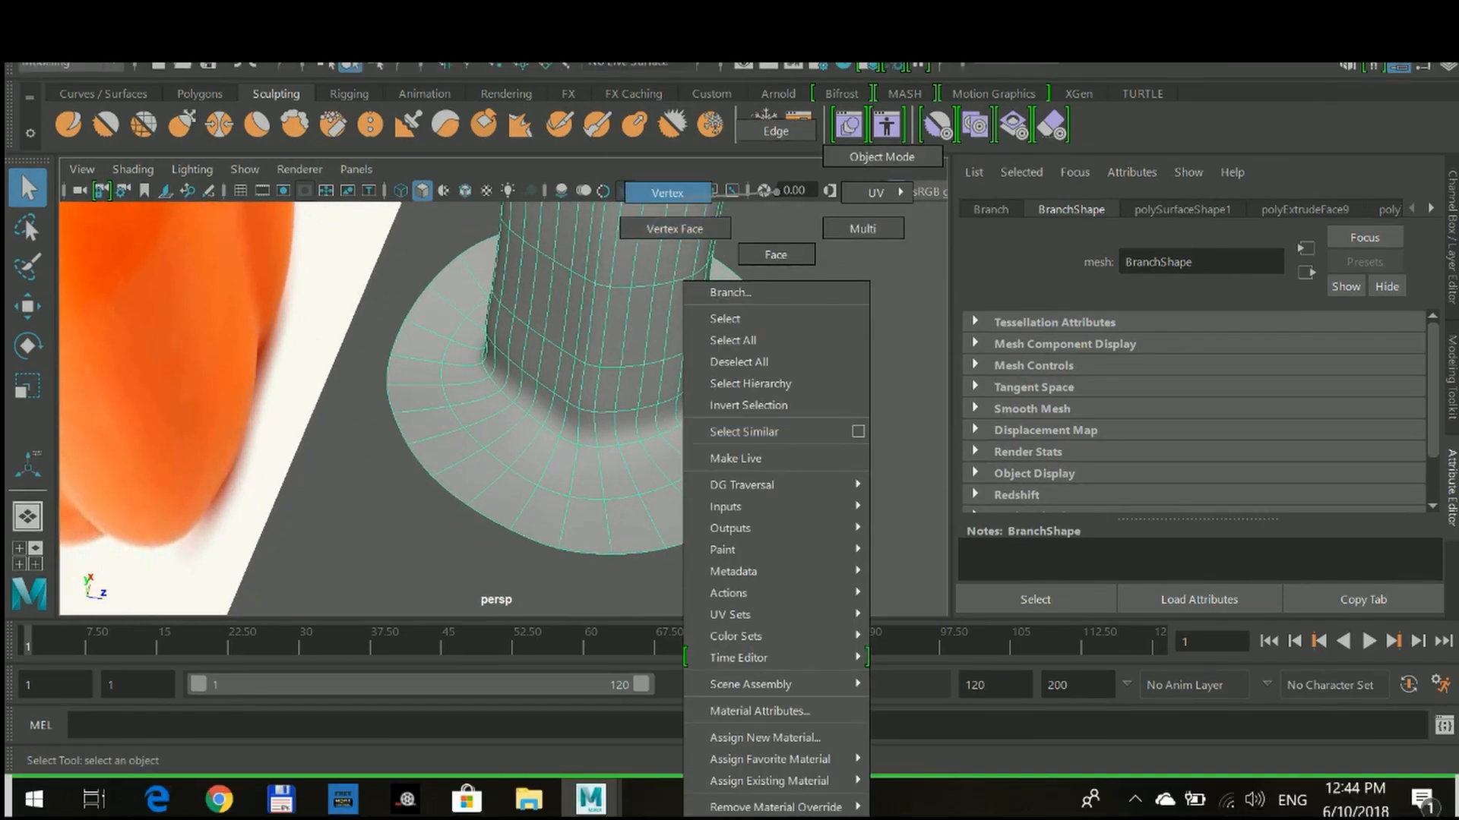
click(776, 255)
click(741, 472)
alt+drag(532, 425, 631, 449)
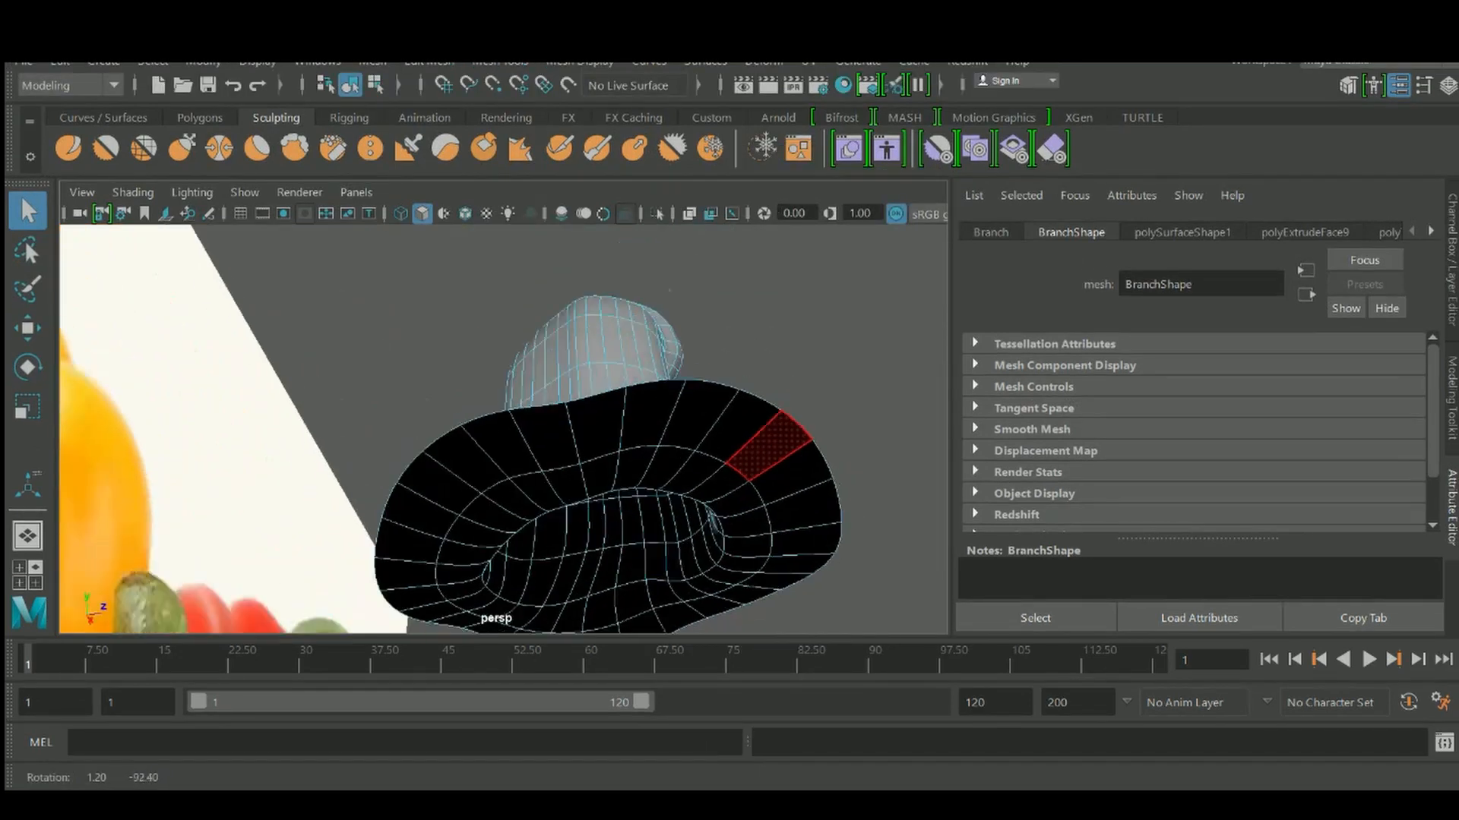
alt+drag(654, 364, 668, 464)
click(714, 505)
double_click(714, 505)
scroll(547, 395, up, 2)
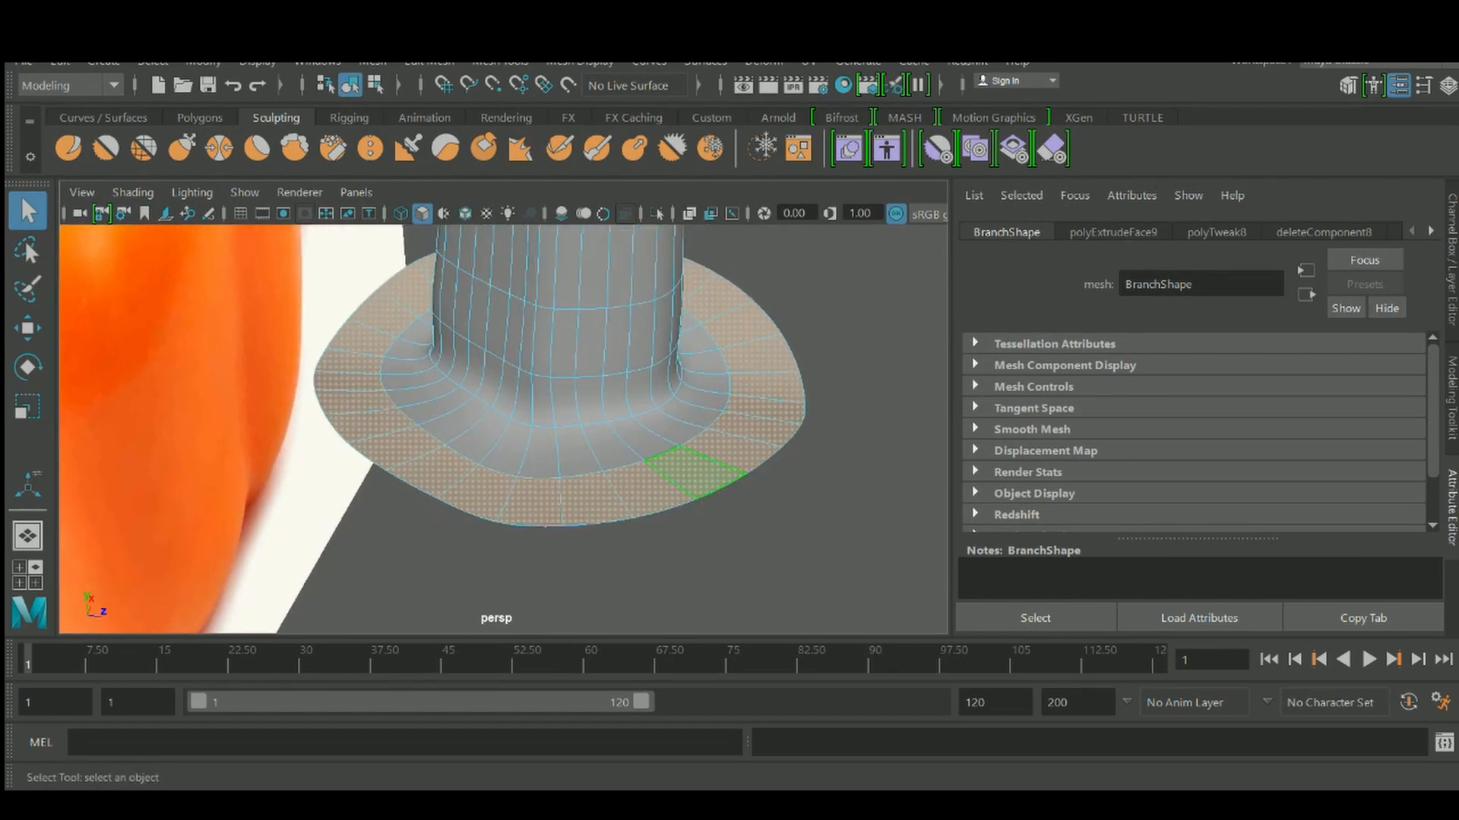
Extrude the outer border edges of the stem's base and move them down to about 0.017, 1.714, -0.001
right_drag(743, 250, 746, 179)
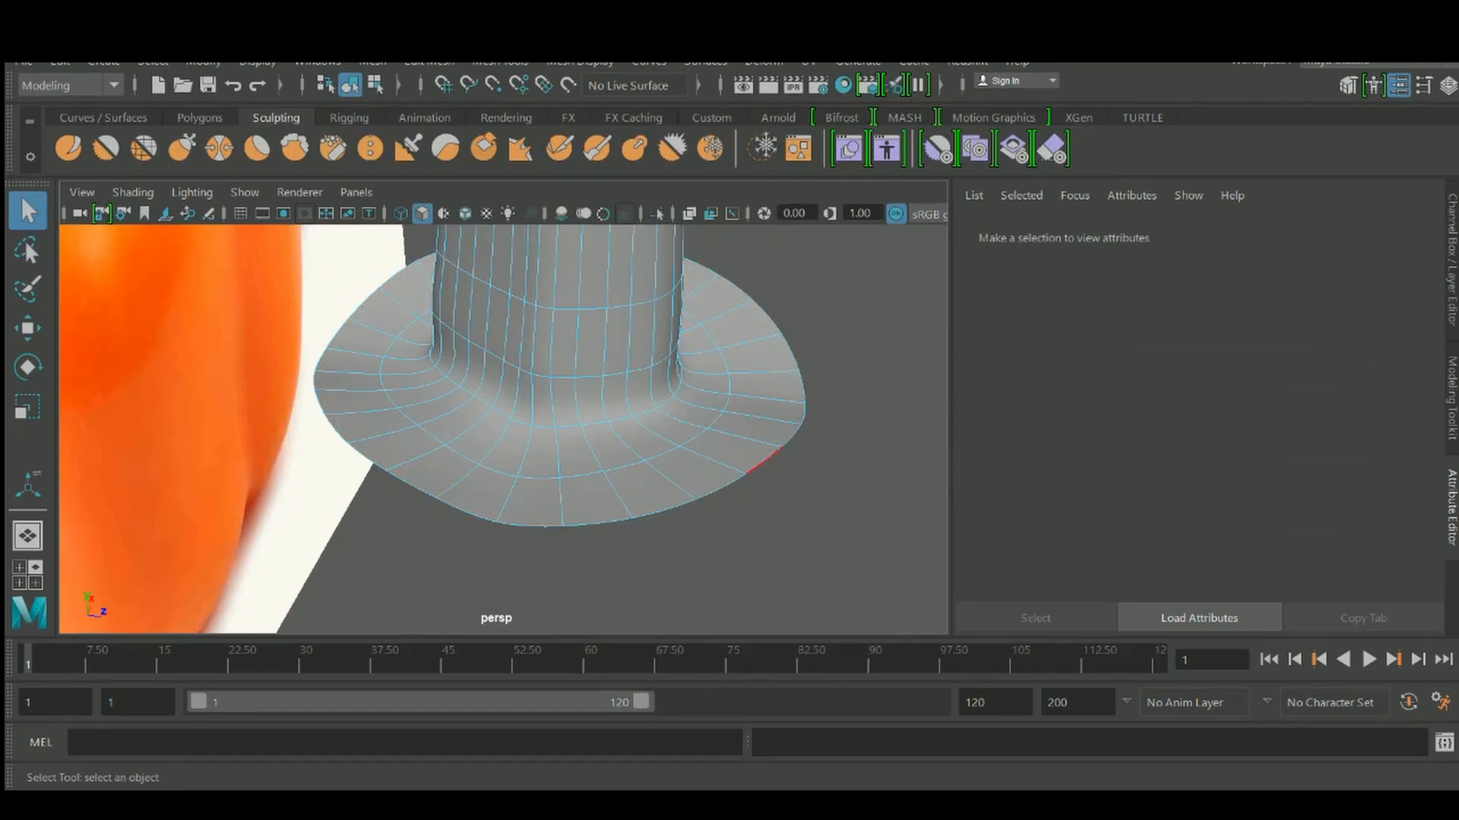
click(762, 460)
alt+drag(762, 461, 684, 426)
key(ctrl+e)
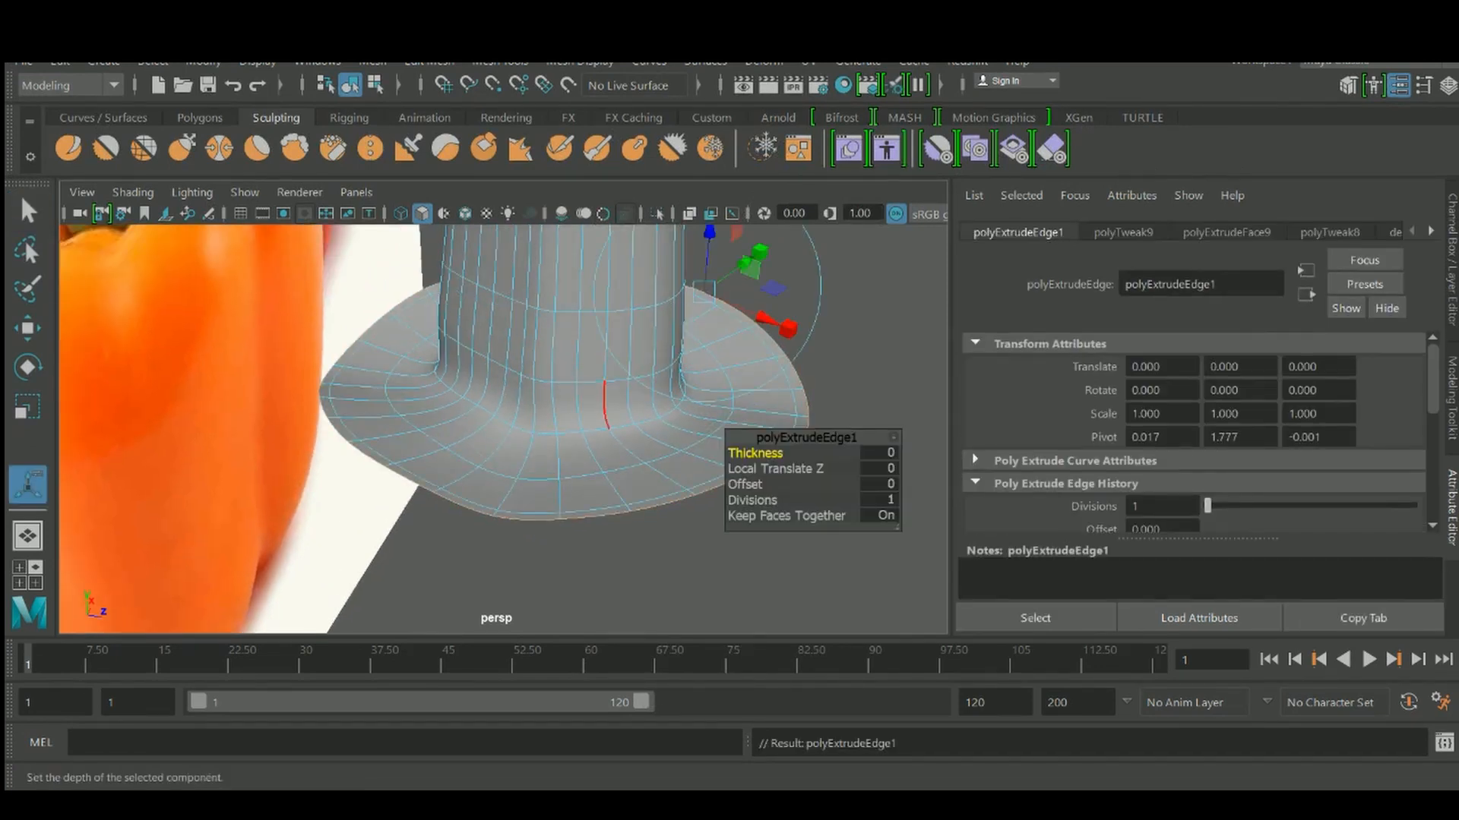
key(w)
drag(561, 272, 561, 296)
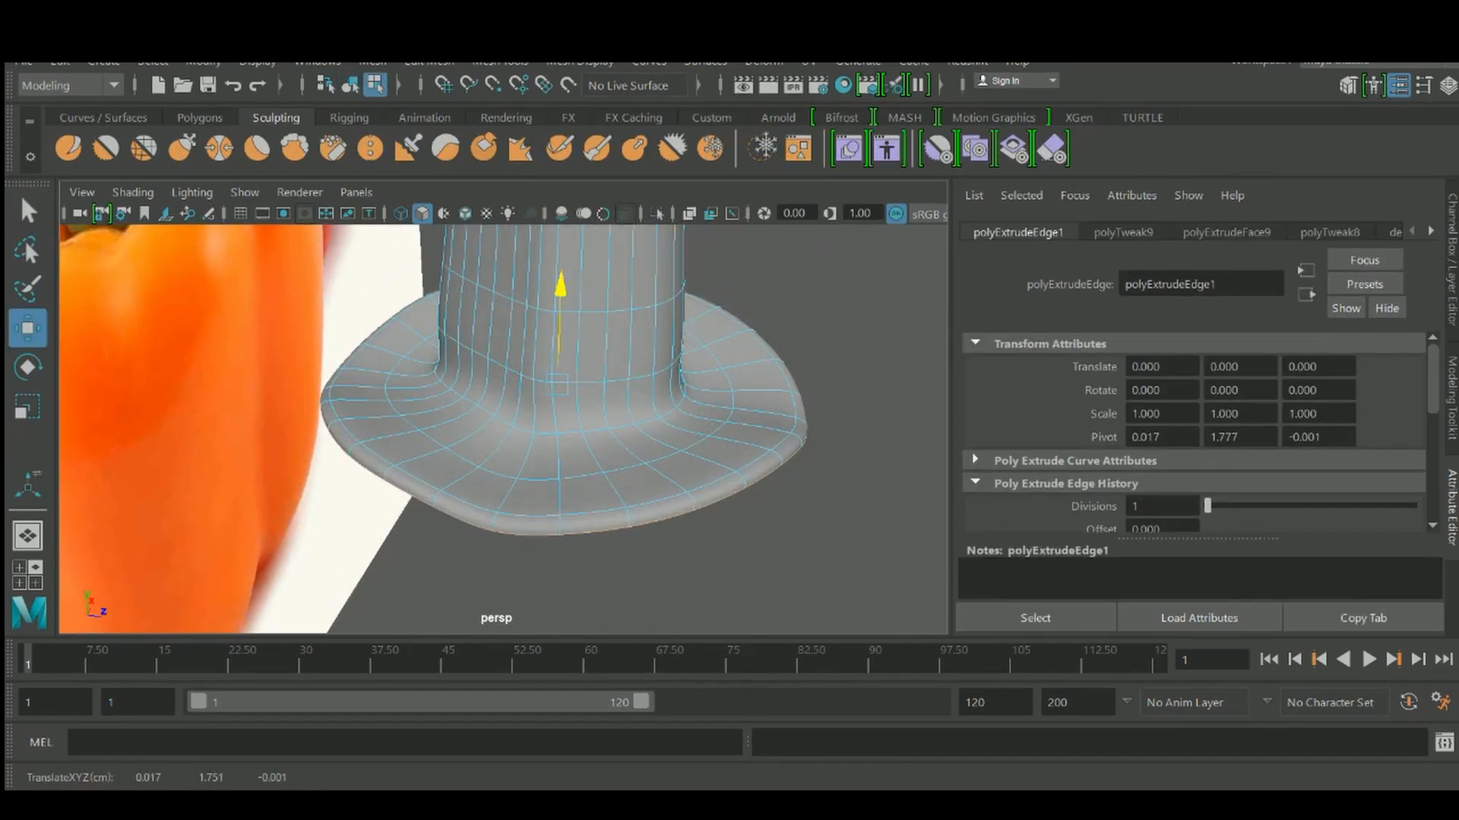
scroll(501, 425, down, 3)
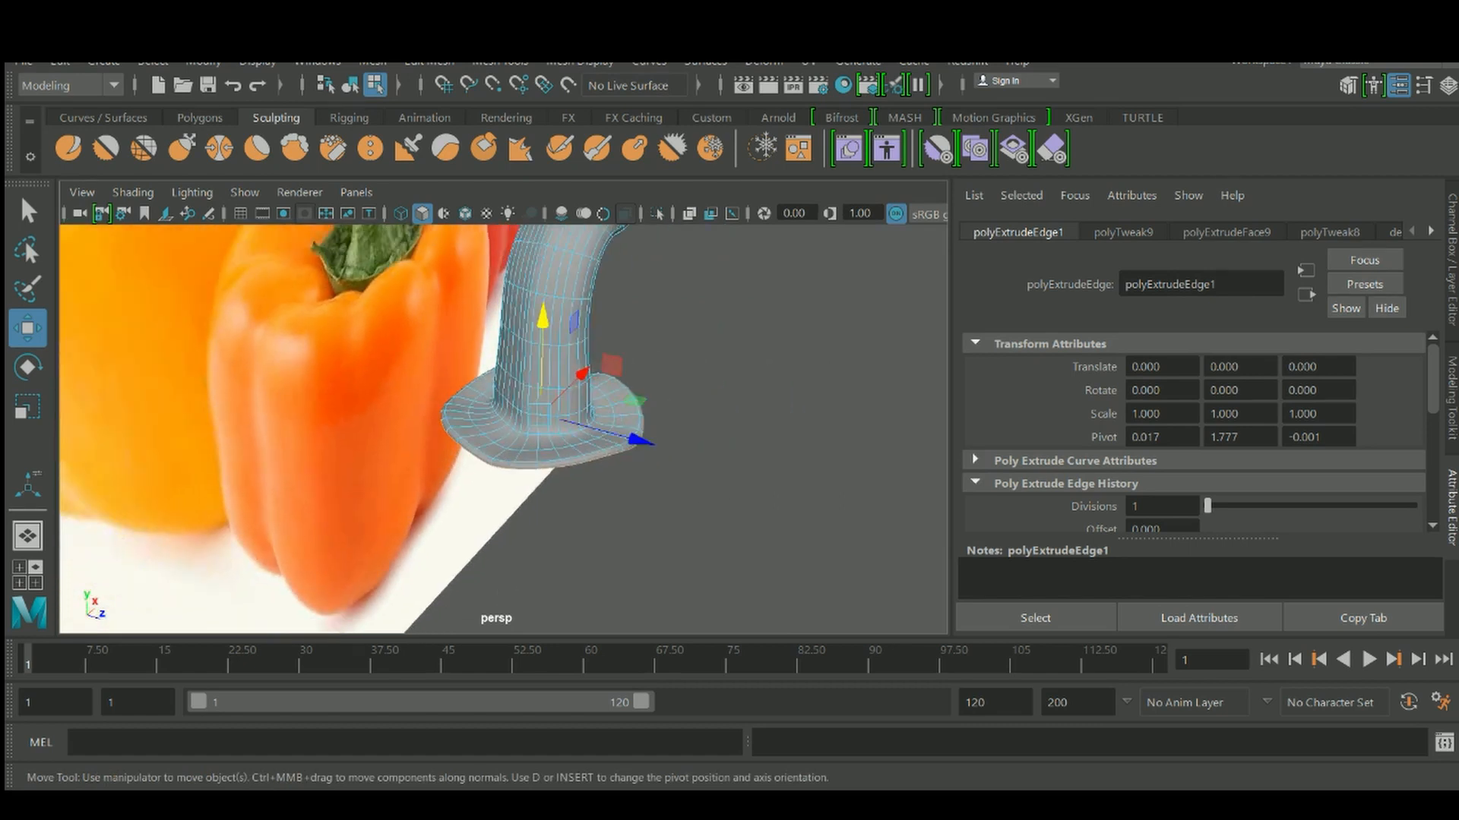
scroll(532, 380, up, 3)
drag(564, 335, 564, 346)
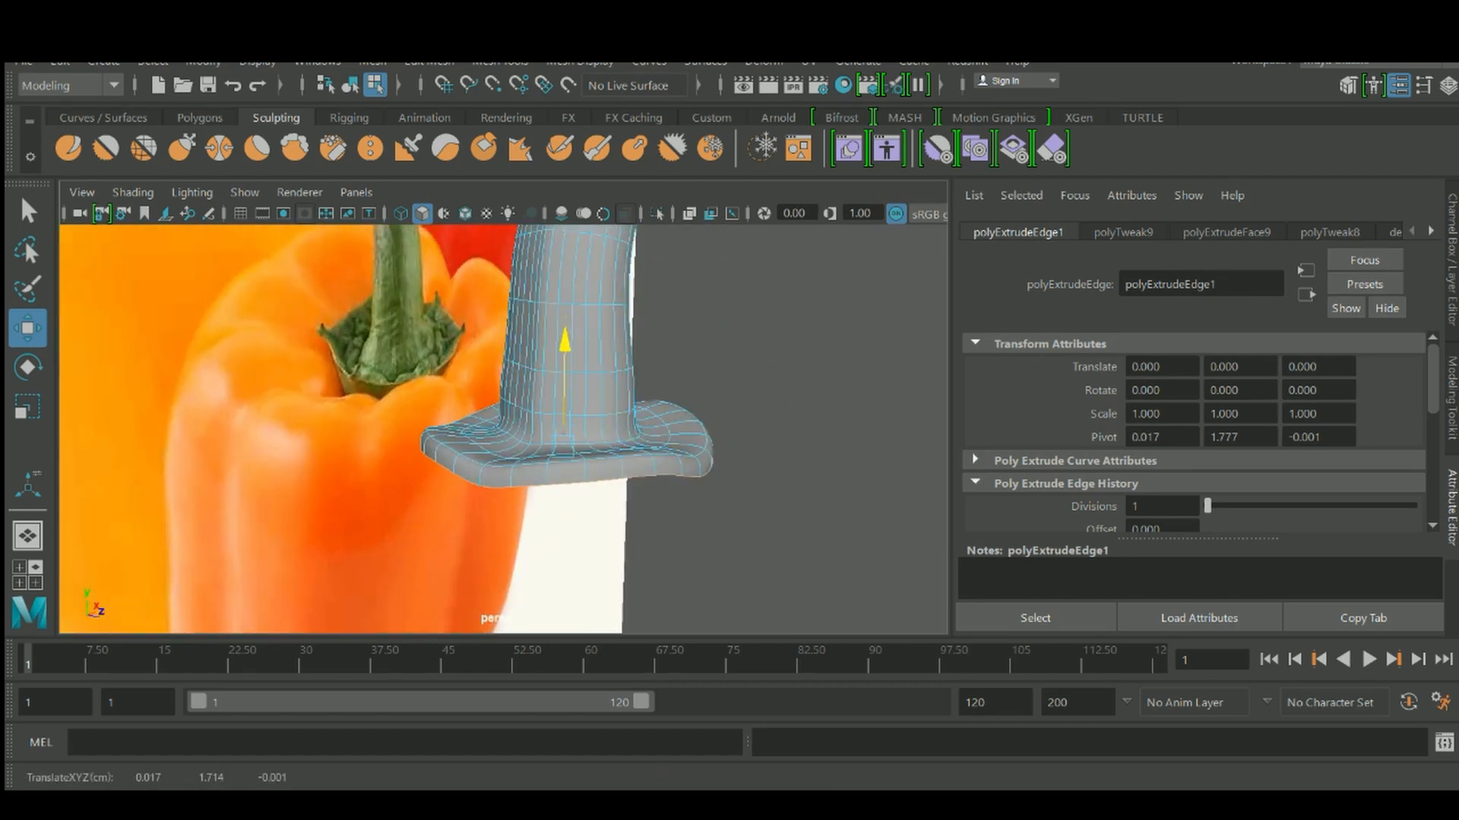
Switch the Branch mesh from edge selection to face selection at its base
scroll(772, 216, up, 4)
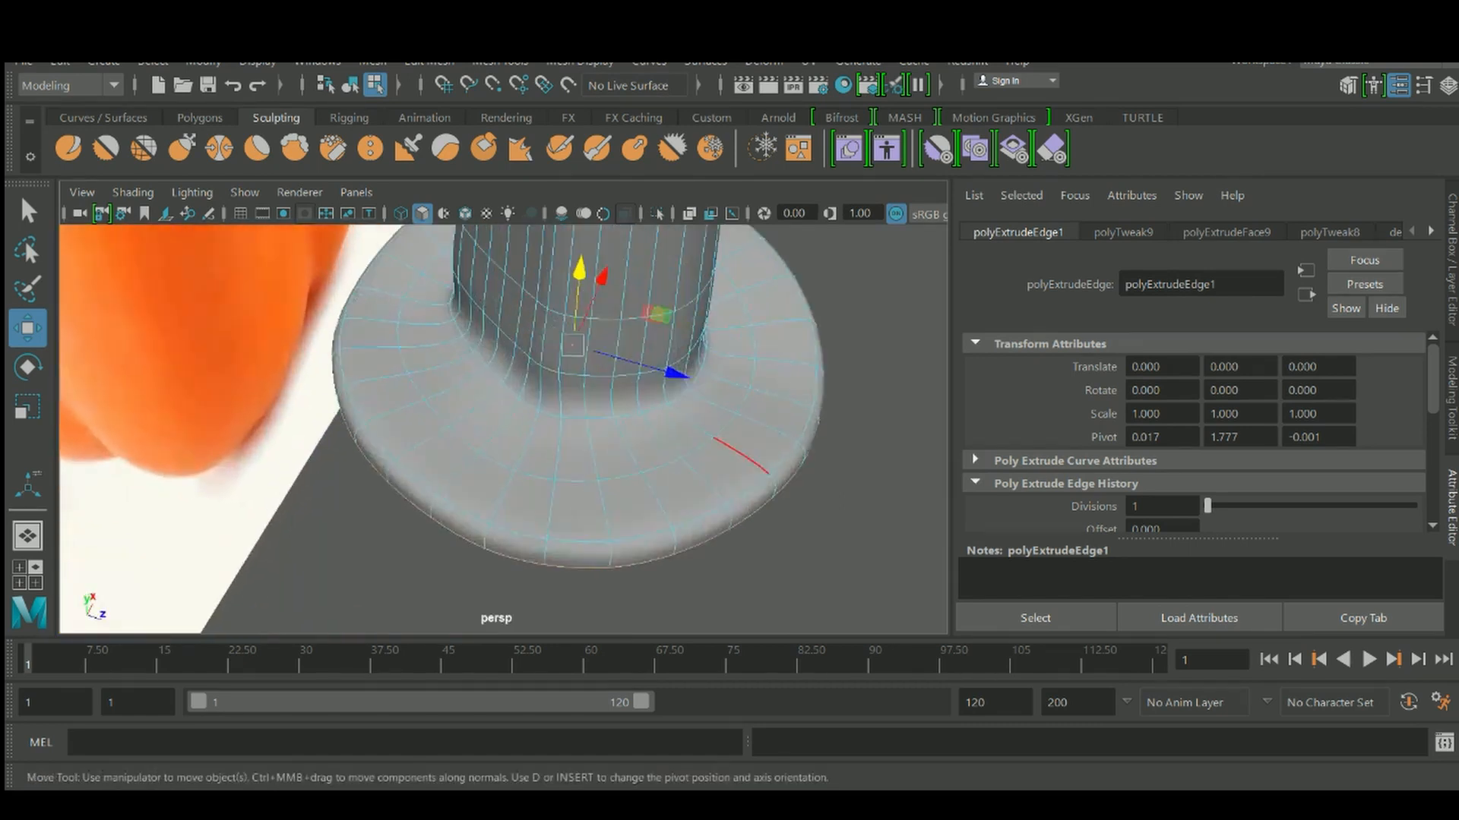
right_click(772, 216)
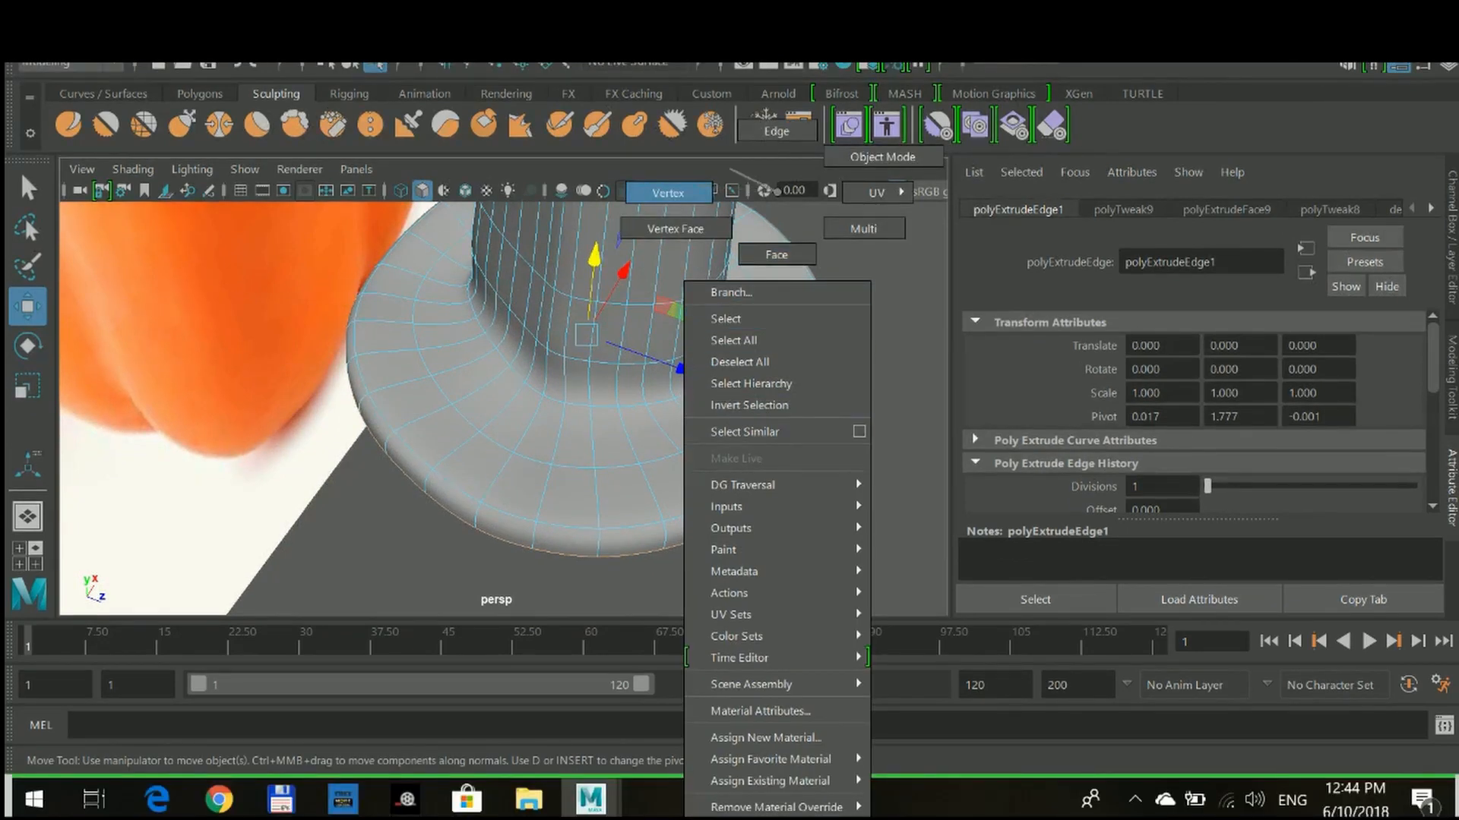
click(882, 157)
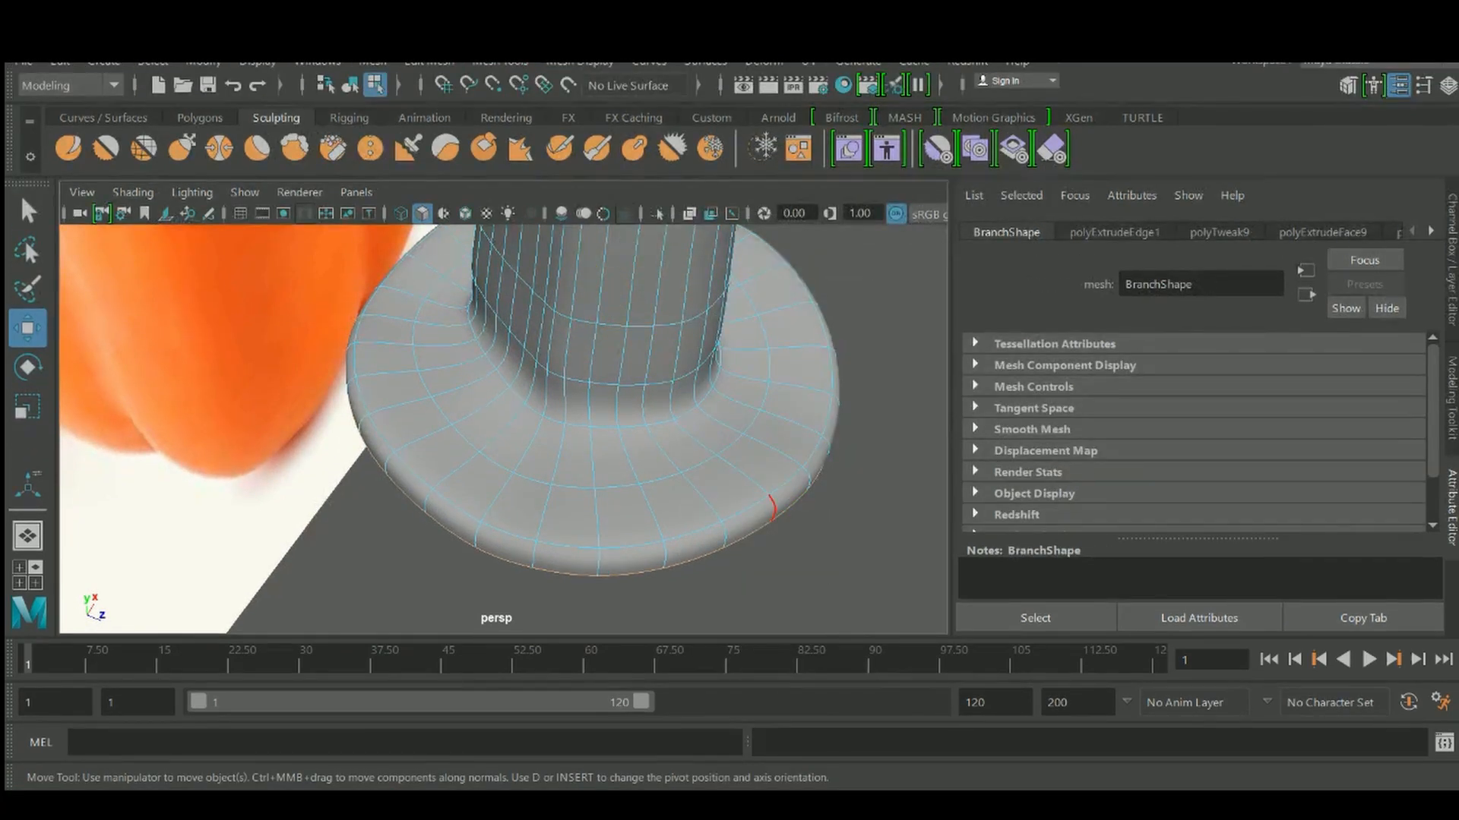
alt+drag(517, 425, 497, 421)
right_click(749, 222)
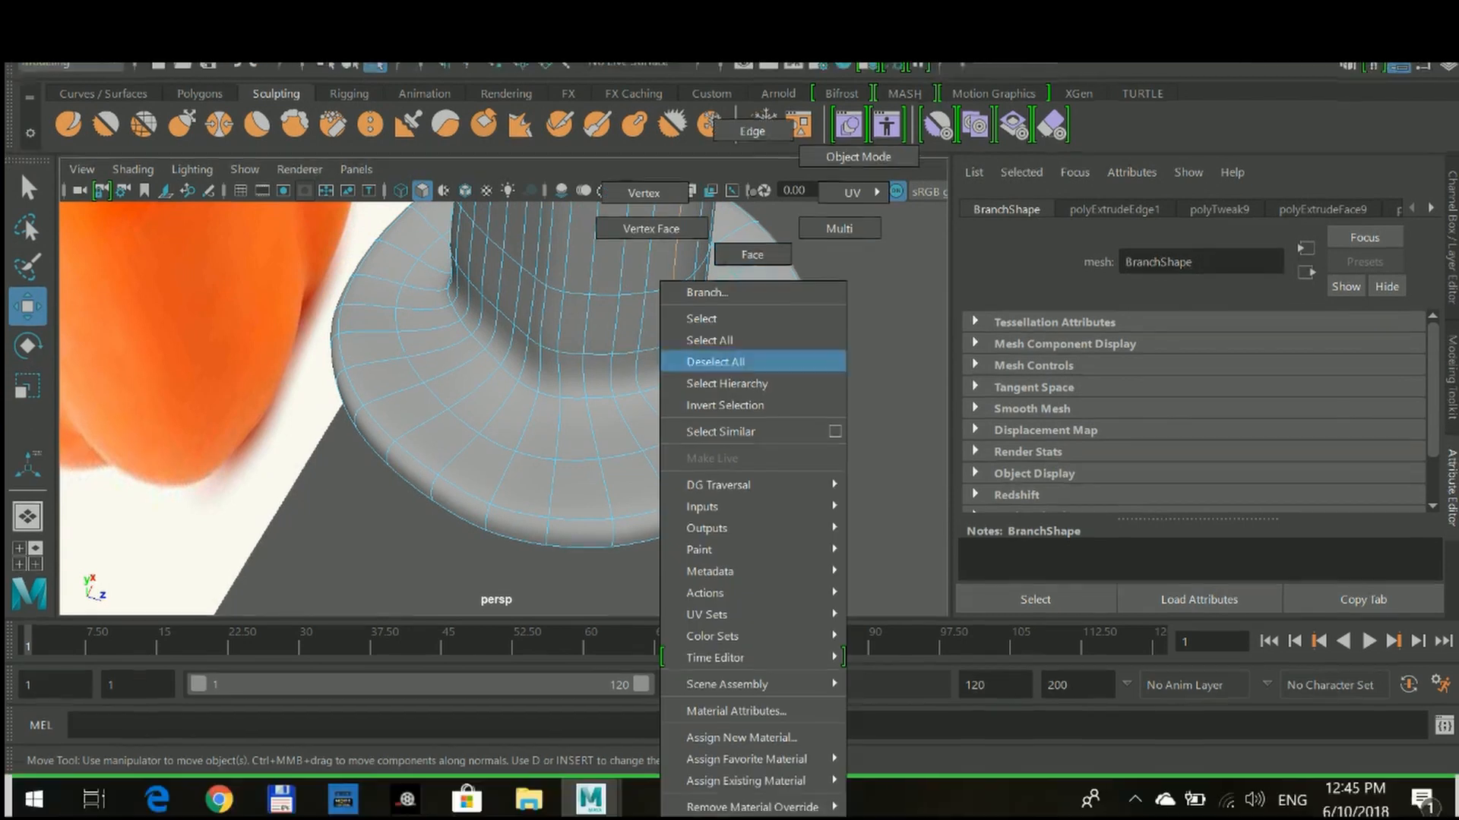
click(752, 276)
key(F8)
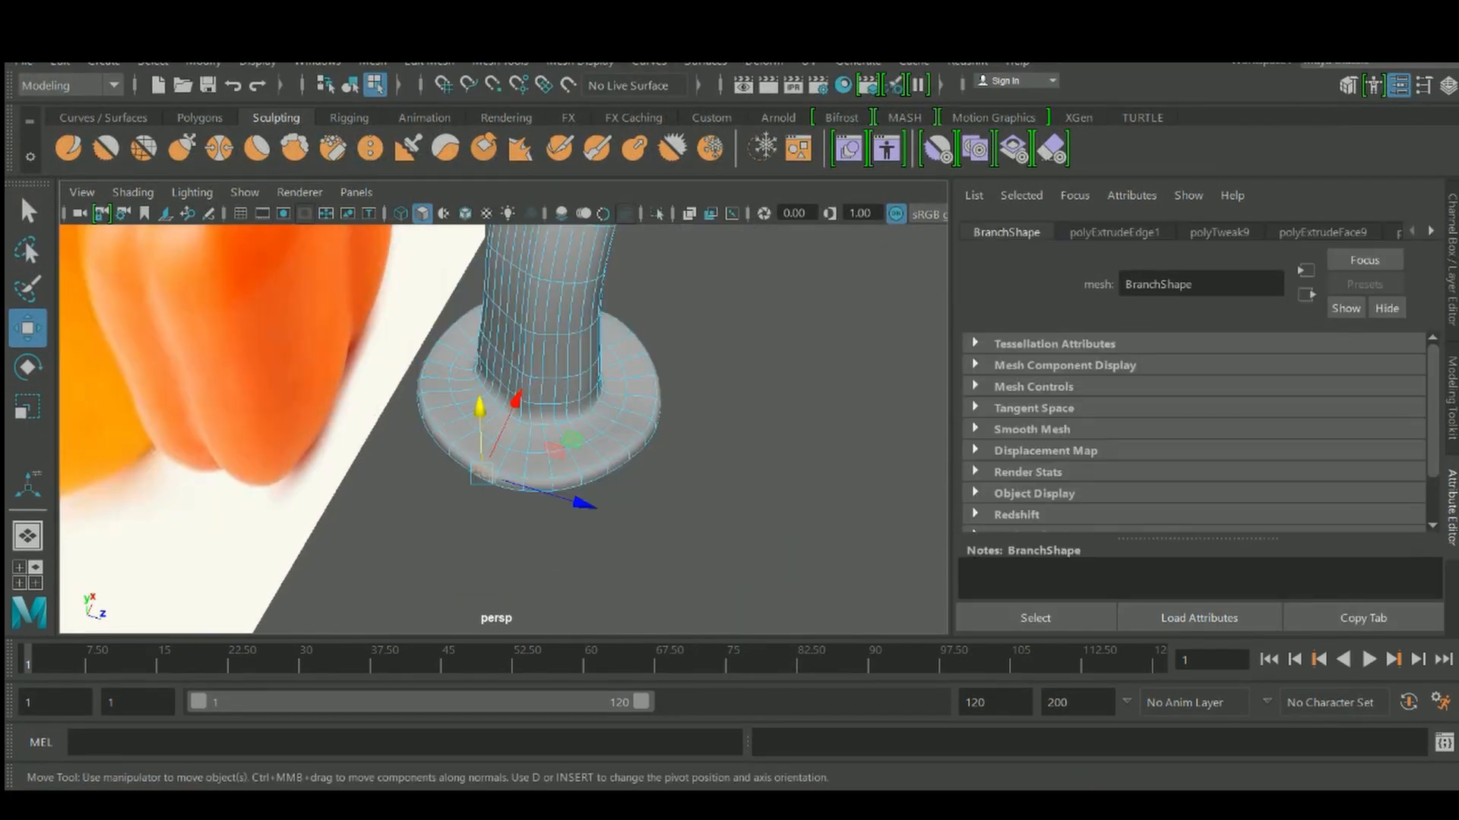
Return the Branch mesh to object mode and bring the whole stem into view
alt+drag(501, 425, 433, 430)
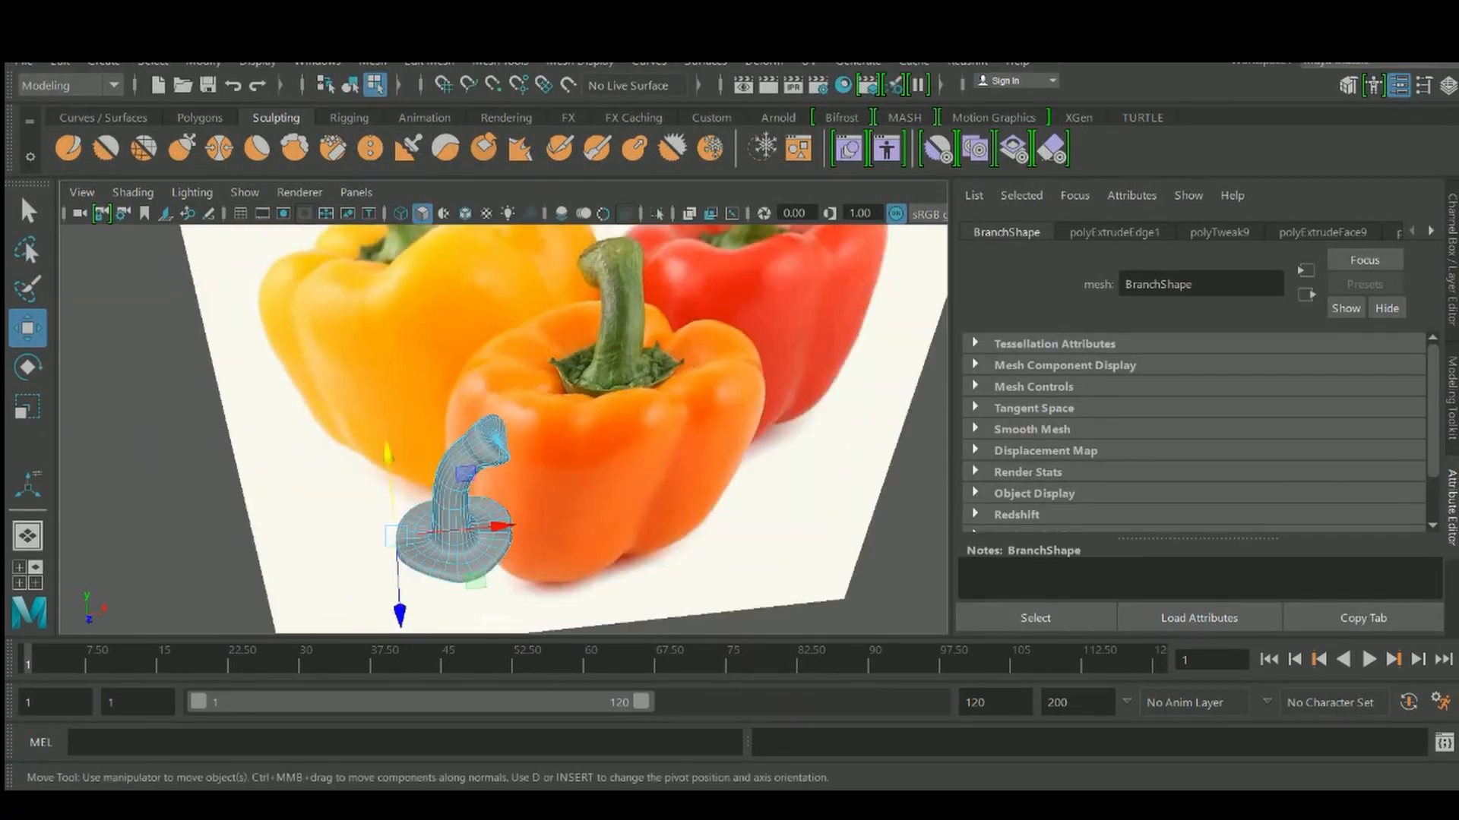
scroll(504, 430, up, 5)
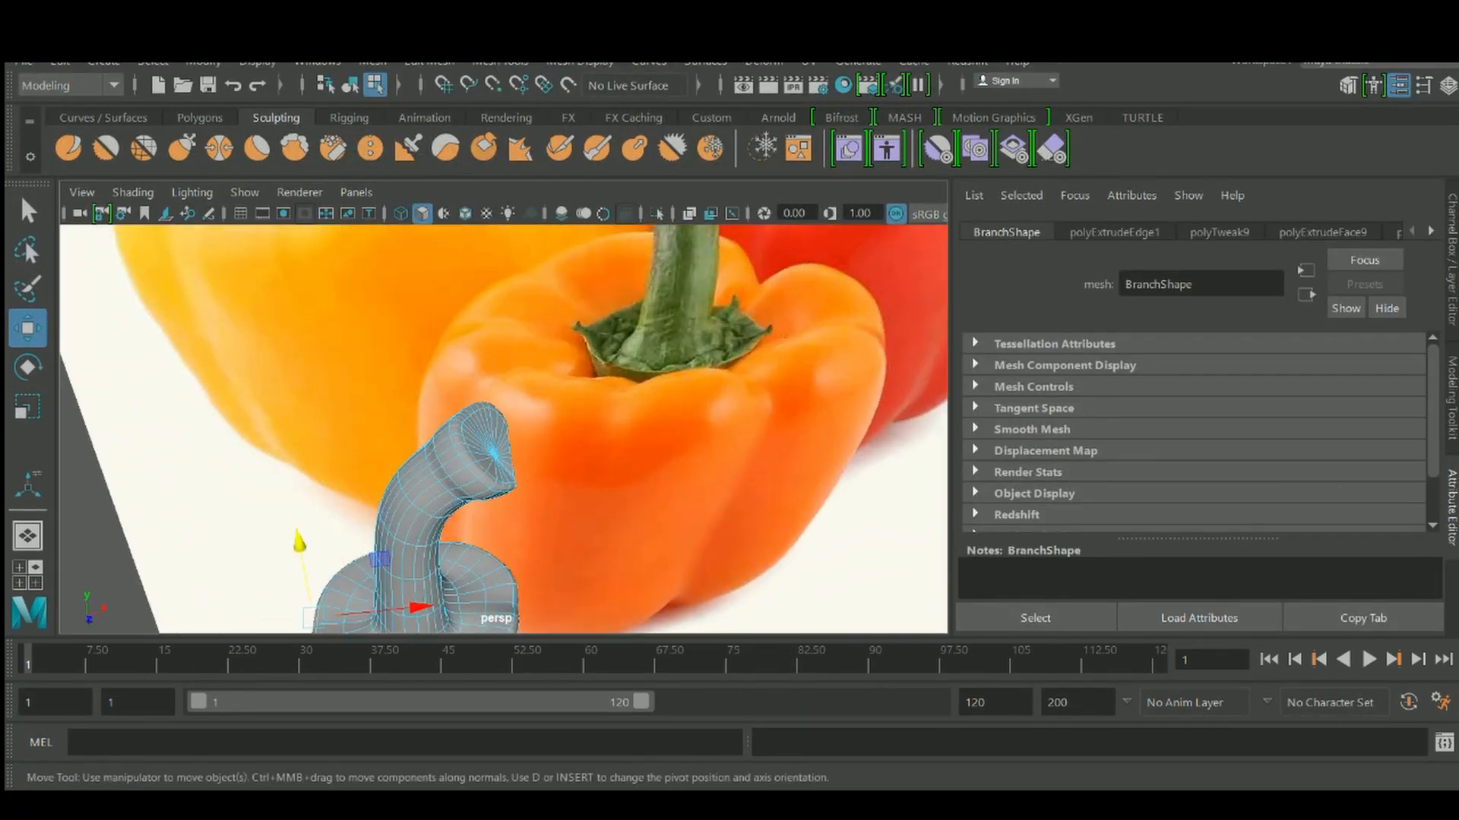
alt+middle_drag(456, 486, 550, 431)
alt+drag(516, 426, 555, 452)
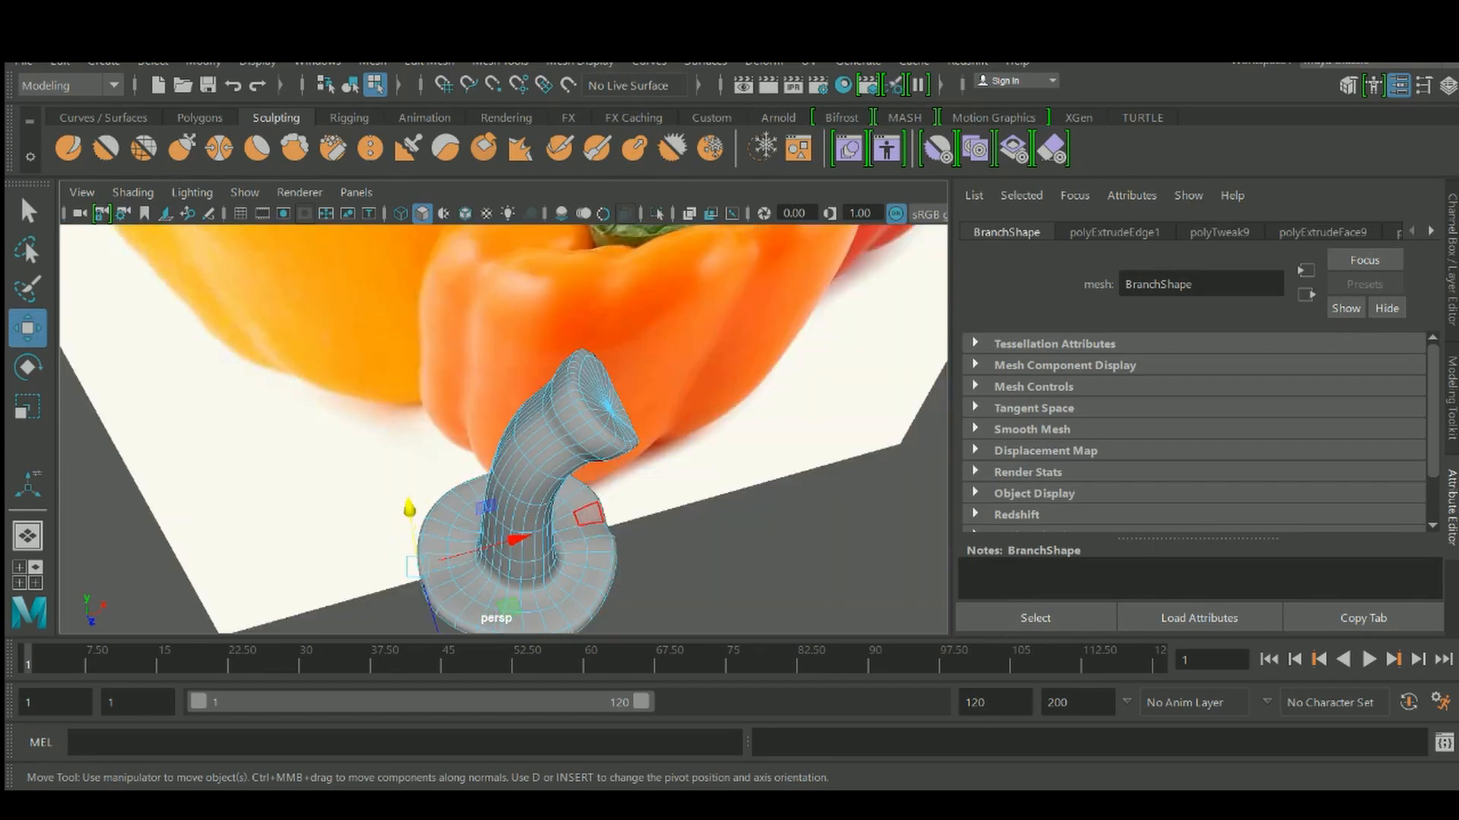
key(ctrl+1)
key(ctrl+1)
key(F8)
alt+drag(456, 448, 653, 425)
scroll(503, 429, down, 3)
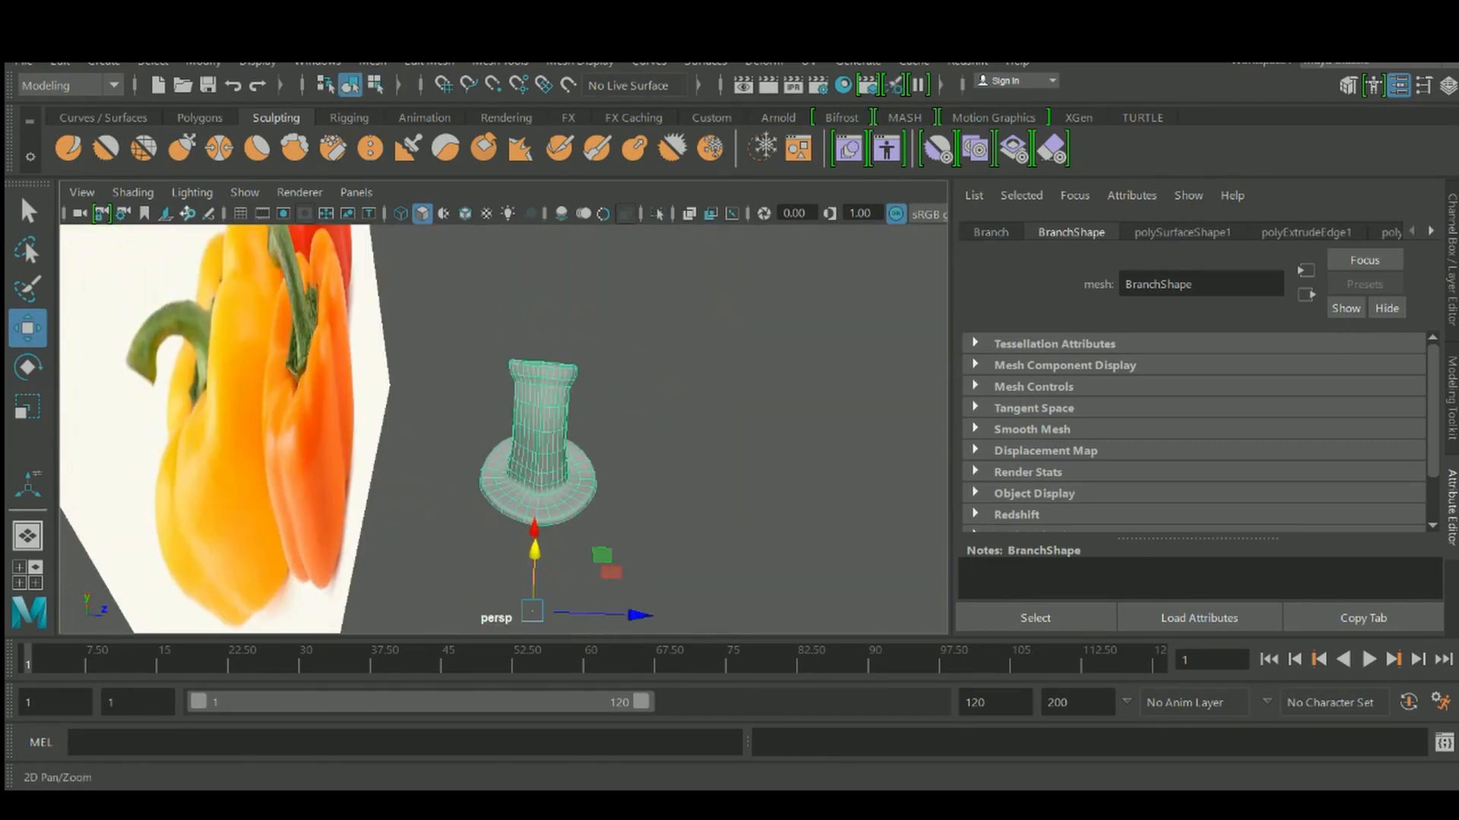
Select the hidden Body mesh in the Outliner, unhide it and frame it in the view
click(318, 61)
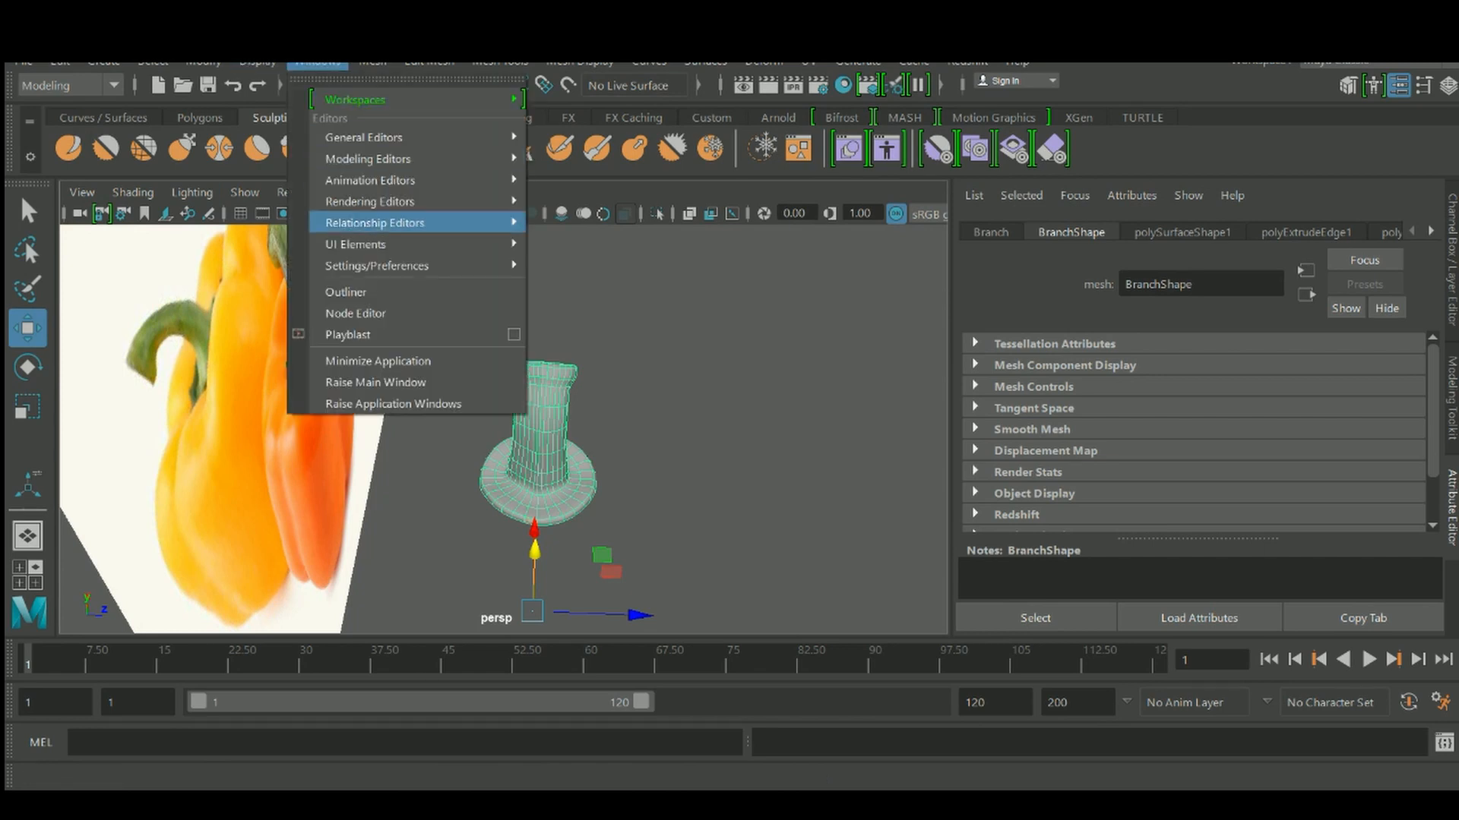
click(334, 292)
click(353, 442)
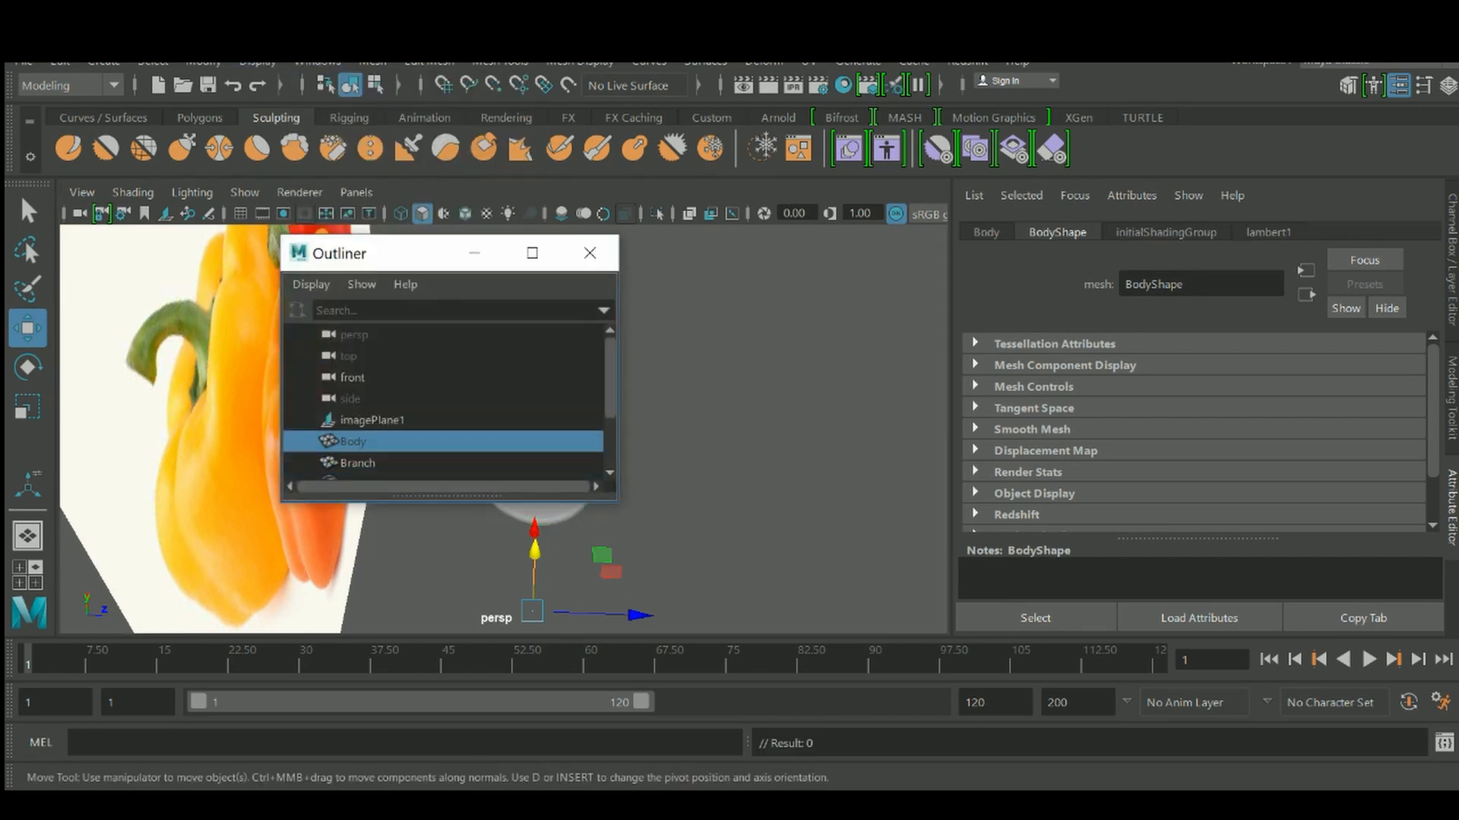
key(shift+h)
click(589, 253)
key(f)
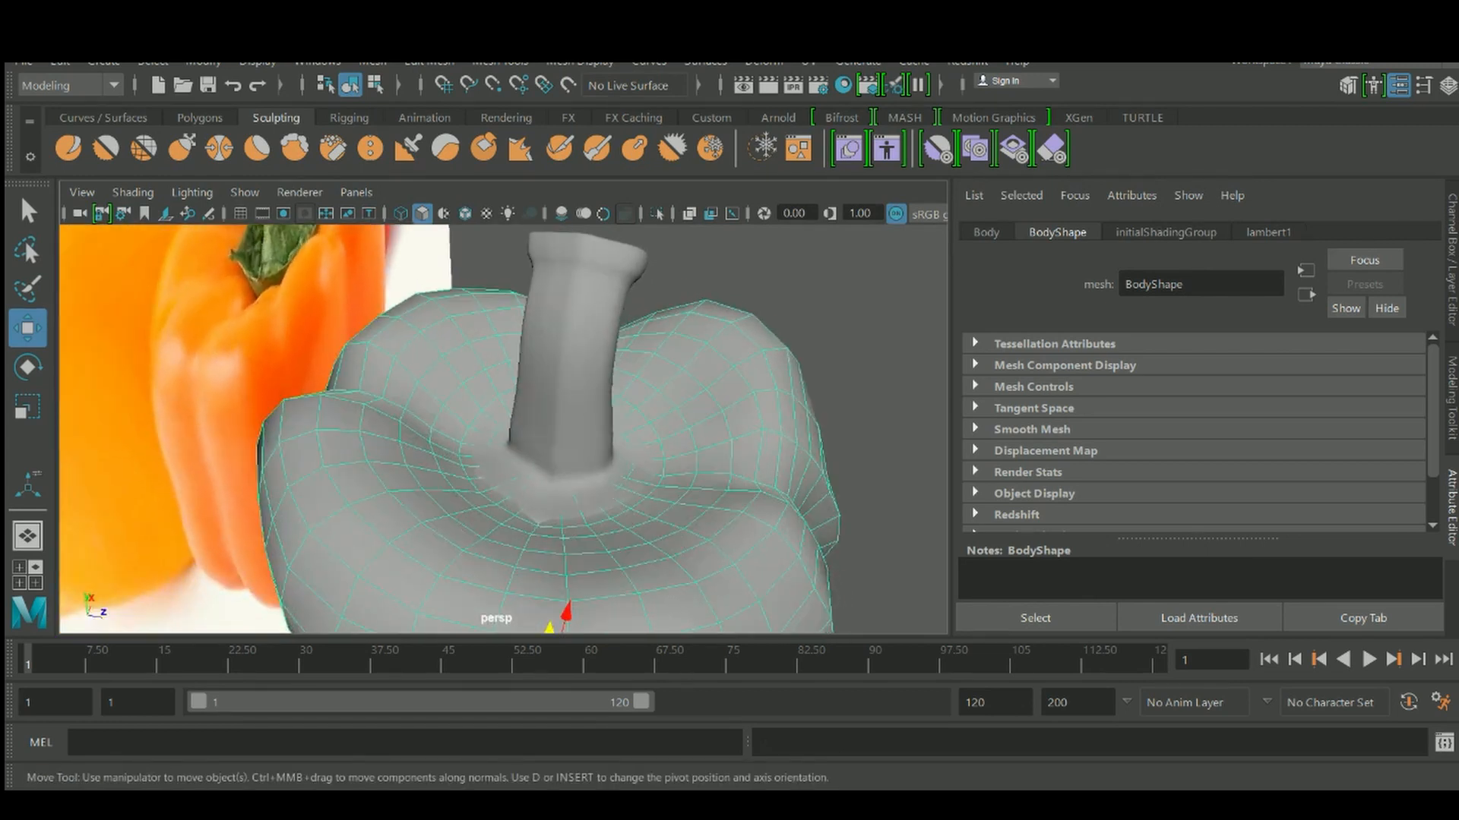
Center the Branch mesh's pivot and raise the stem to about 0.017, 2.196, -0.001 on the pepper body
click(519, 363)
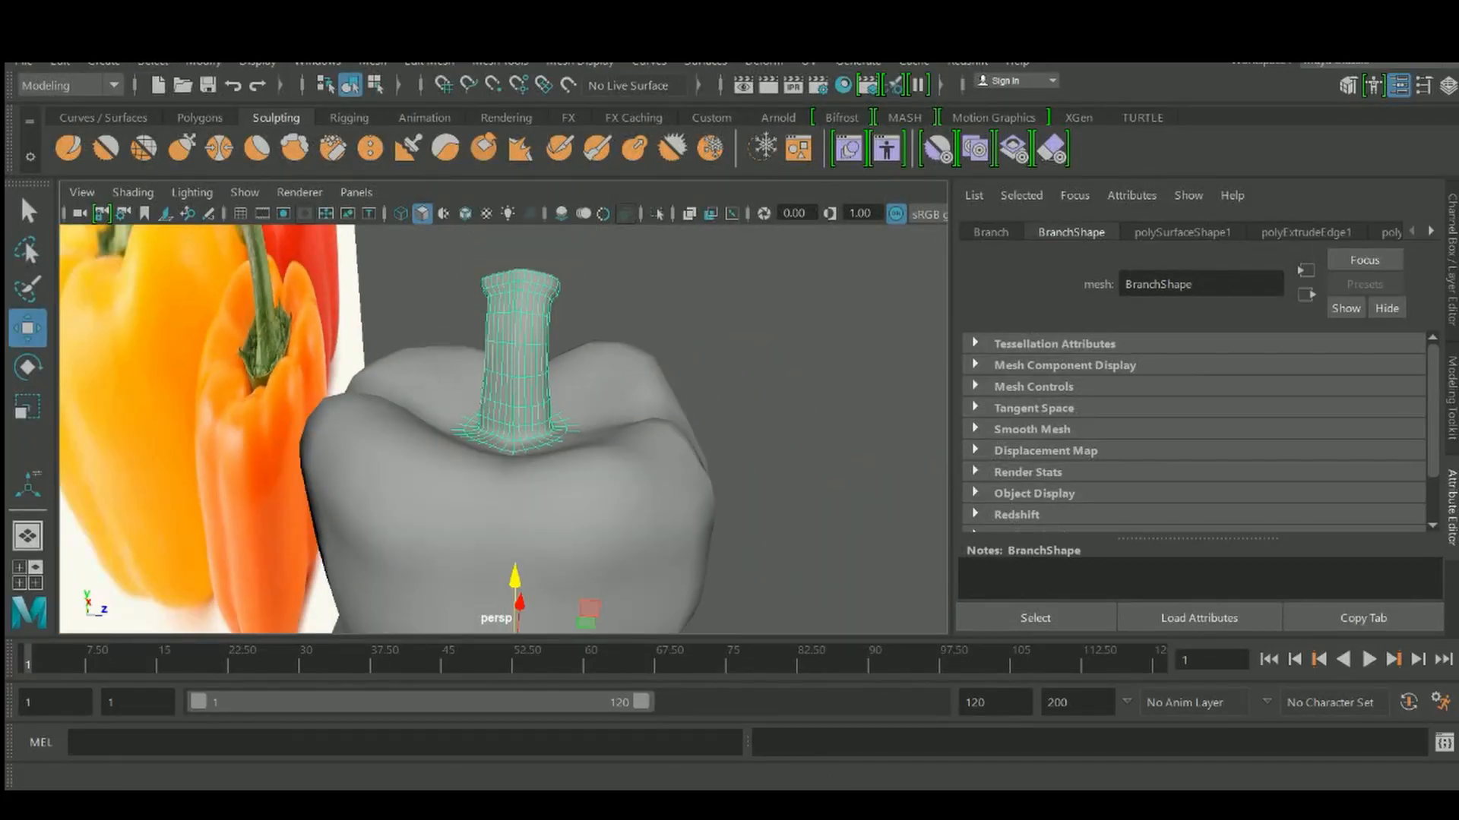
click(204, 61)
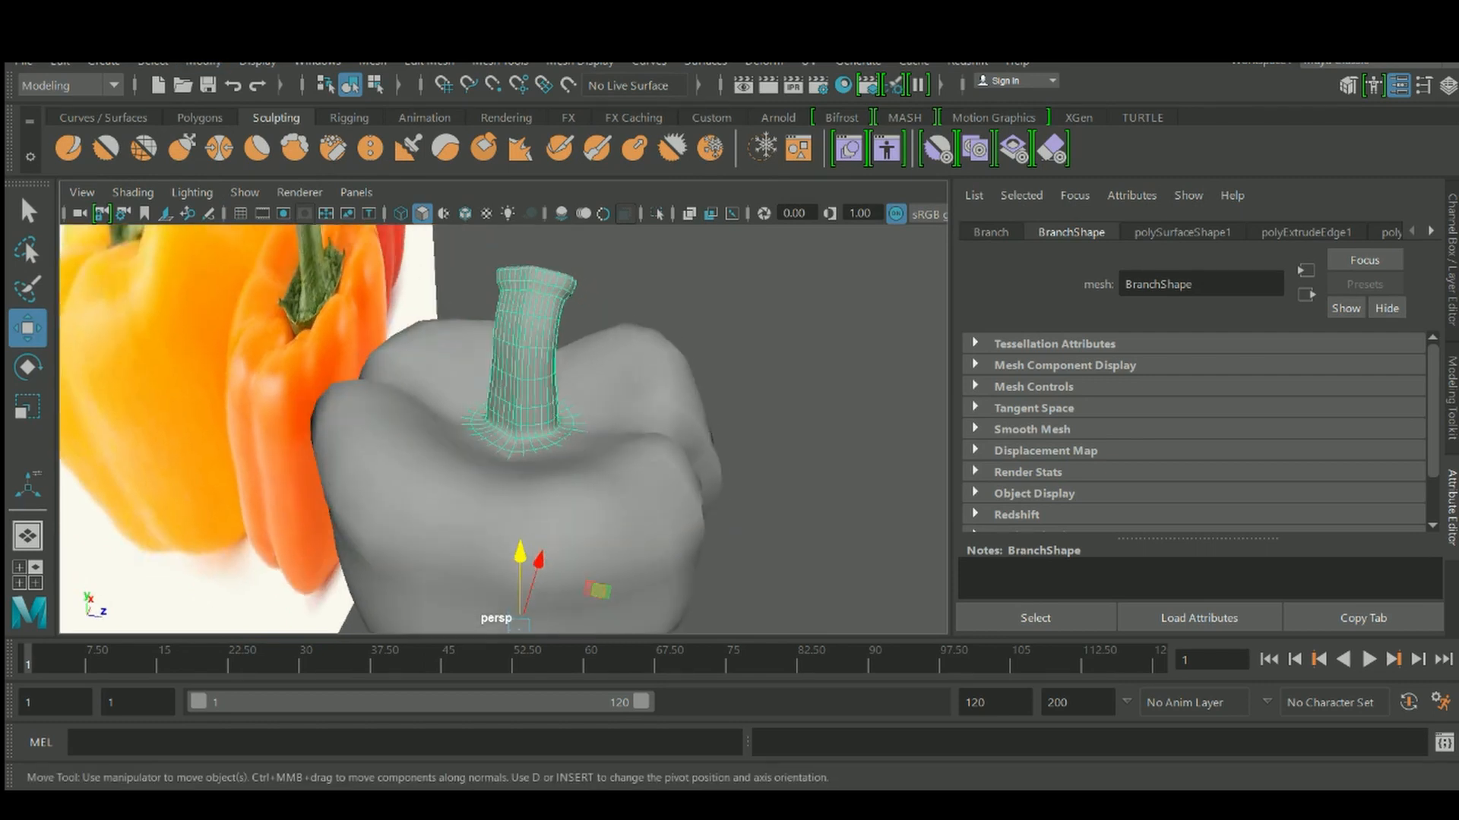
click(821, 364)
click(608, 494)
click(531, 349)
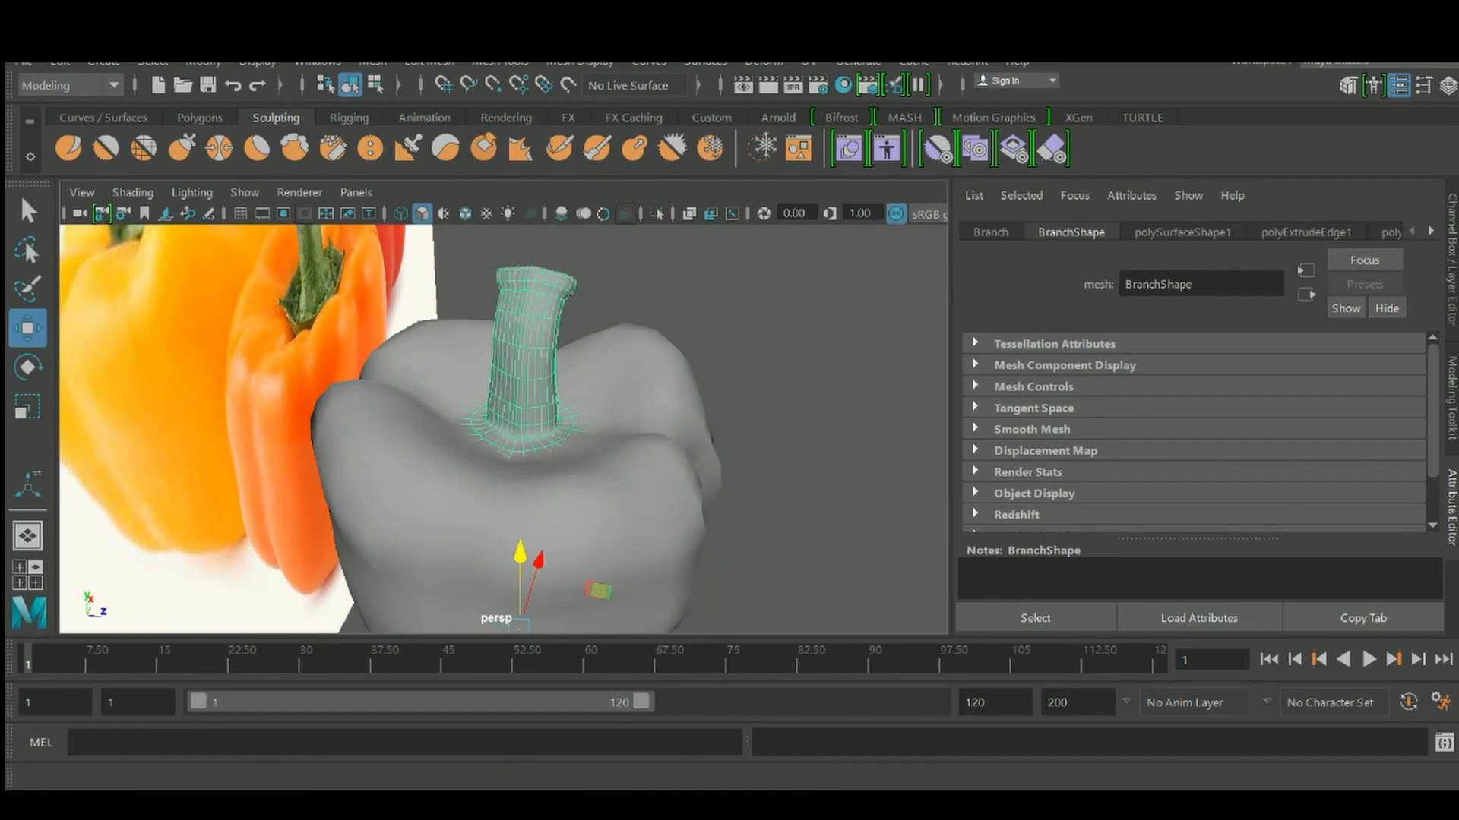
click(204, 60)
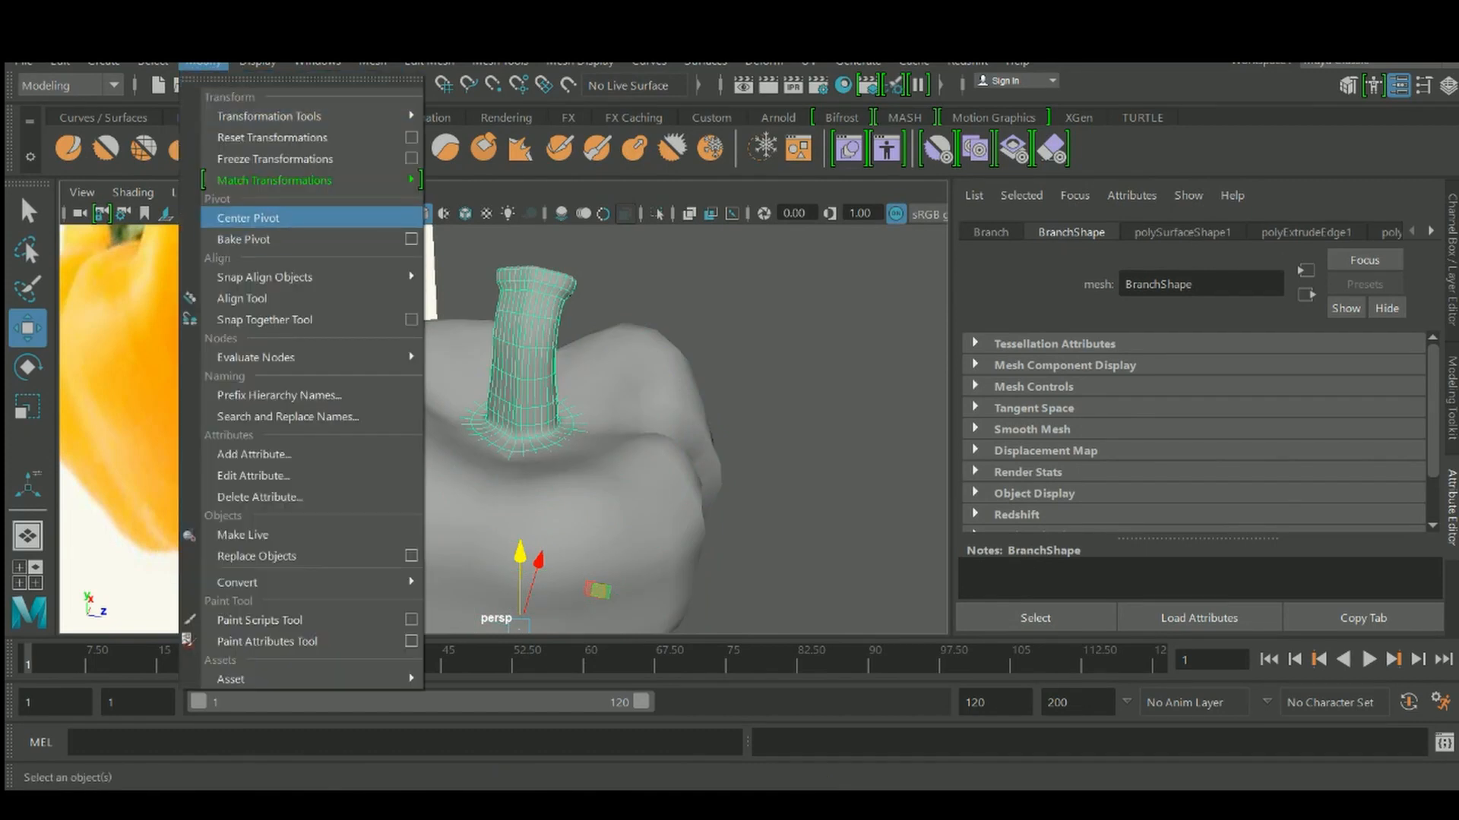
click(228, 216)
drag(524, 262, 524, 274)
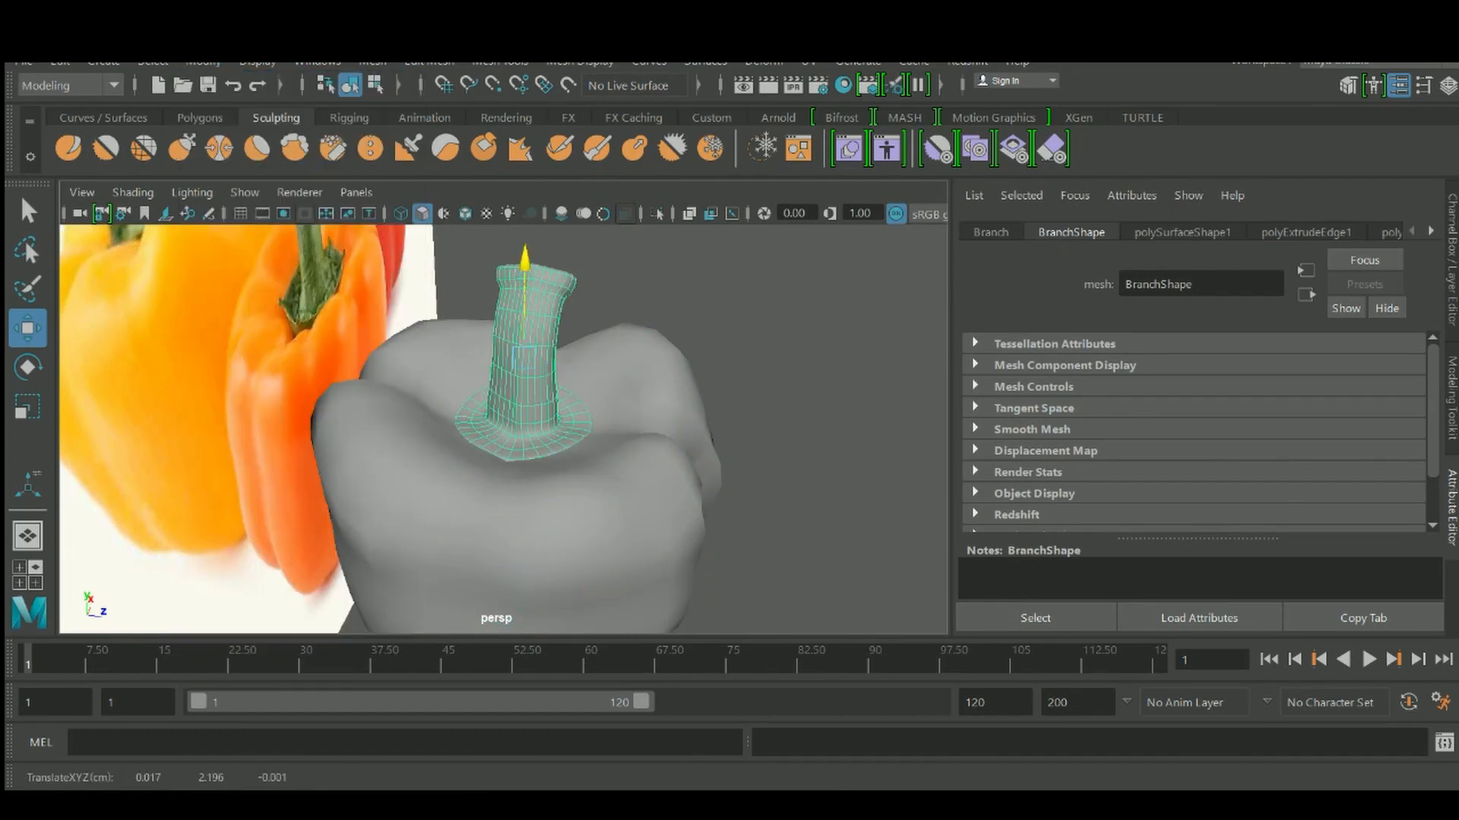
Extrude the spaced outer rim faces of the stem's base outward with a local translate Z of about 0.0337
alt+drag(456, 425, 592, 425)
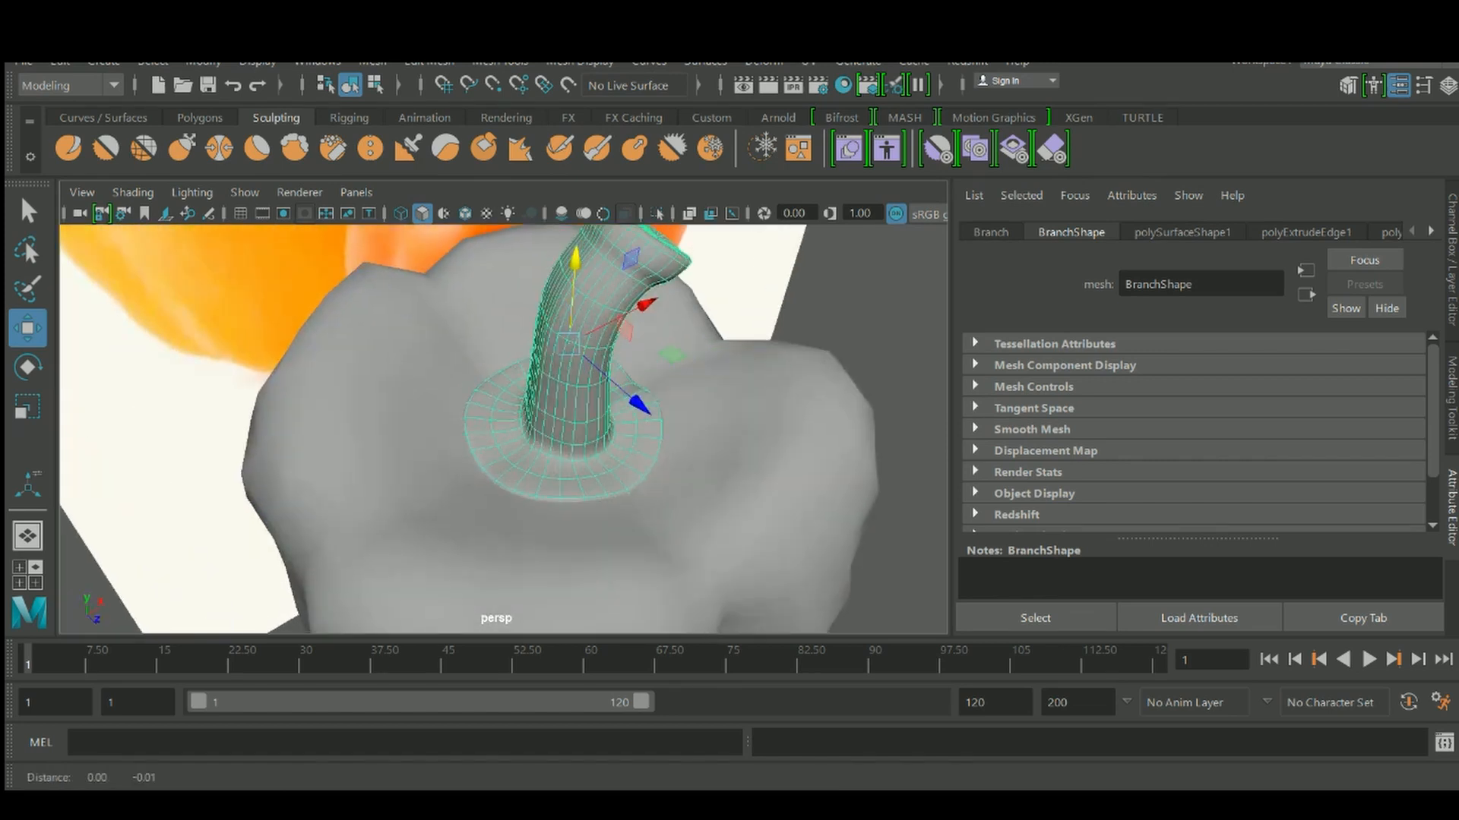
scroll(502, 426, up, 6)
scroll(502, 425, down, 5)
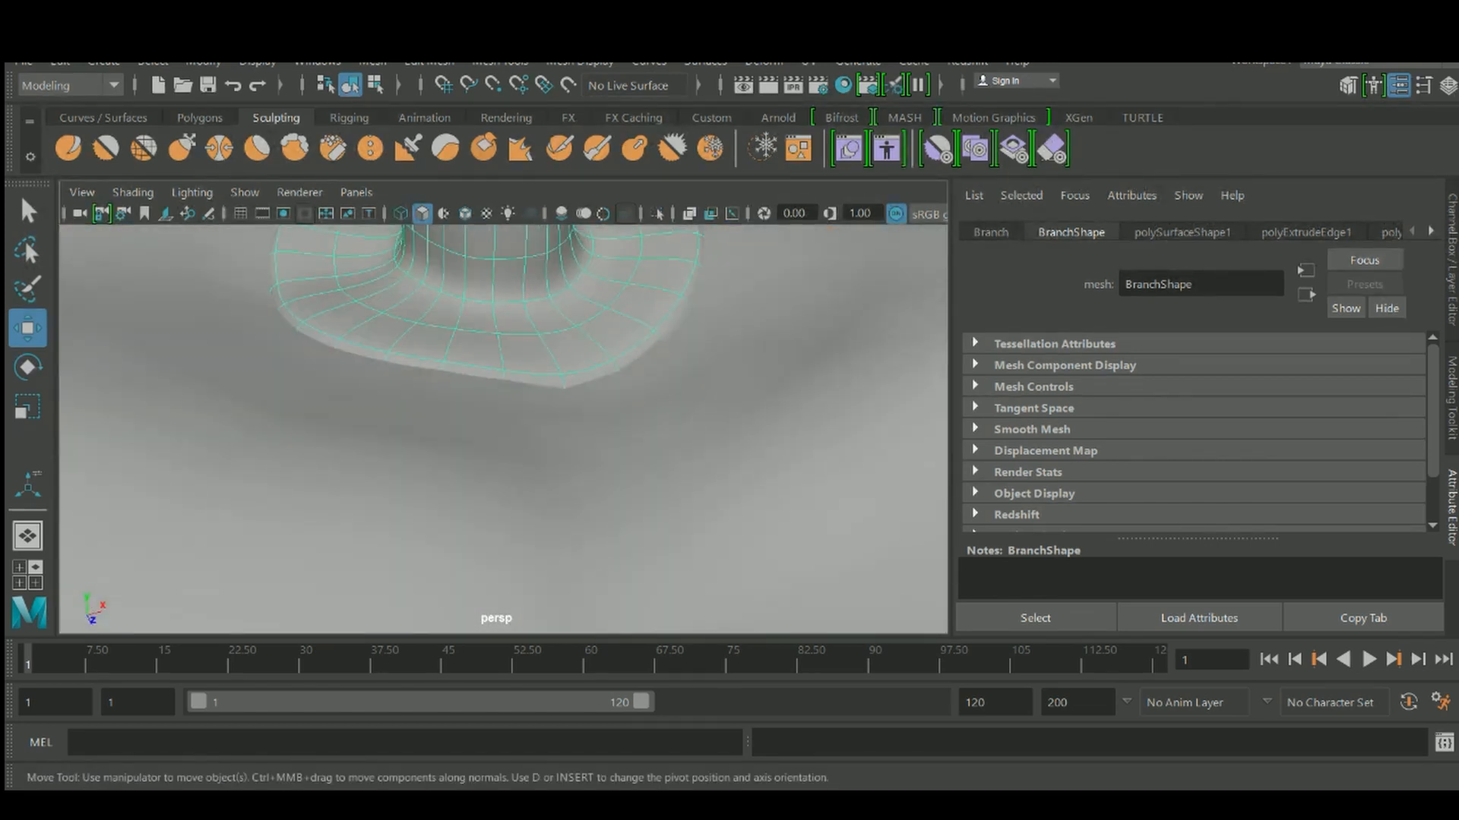
alt+drag(502, 425, 531, 425)
scroll(502, 425, up, 6)
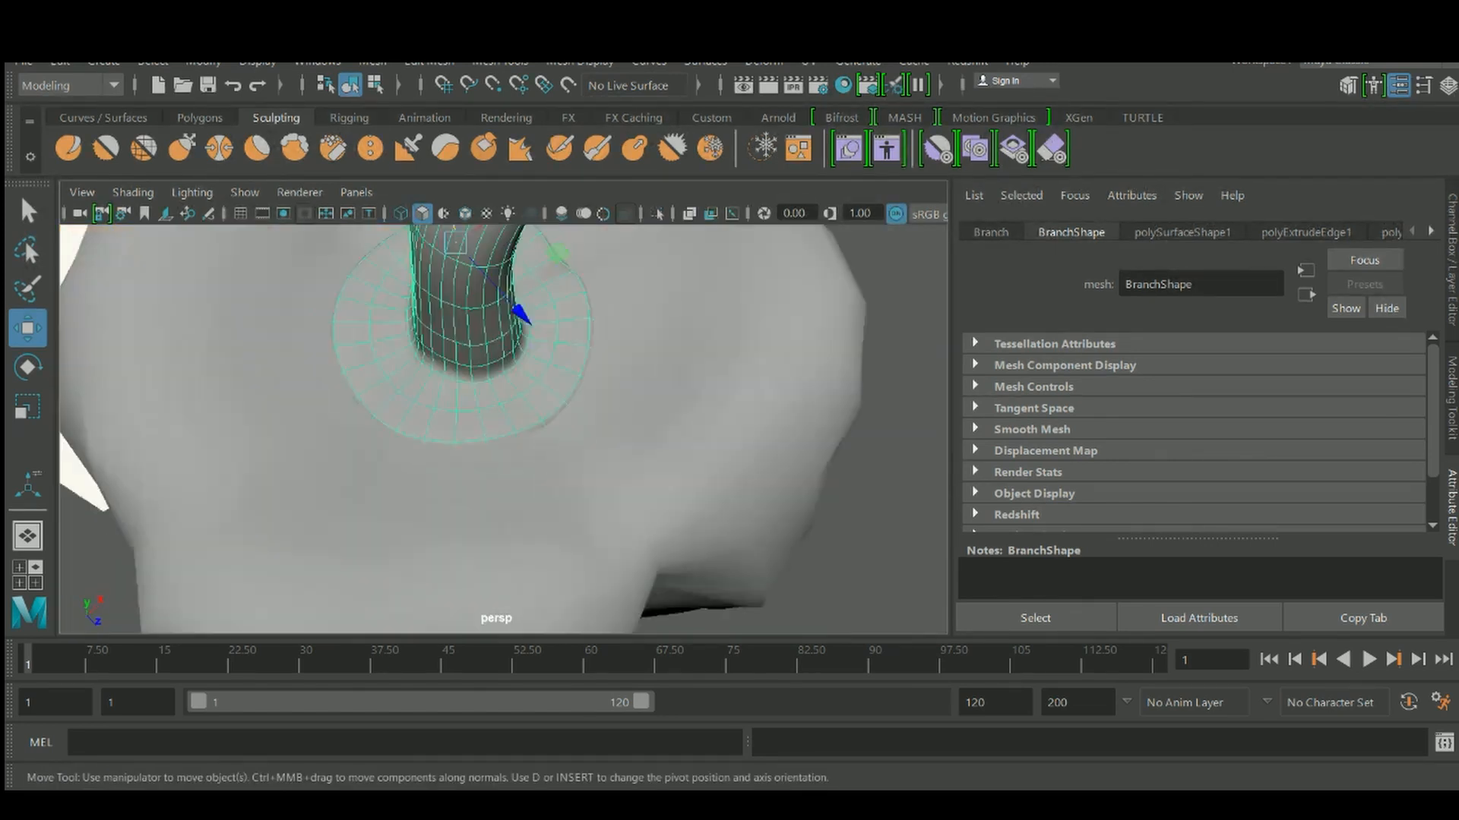
right_drag(555, 218, 560, 275)
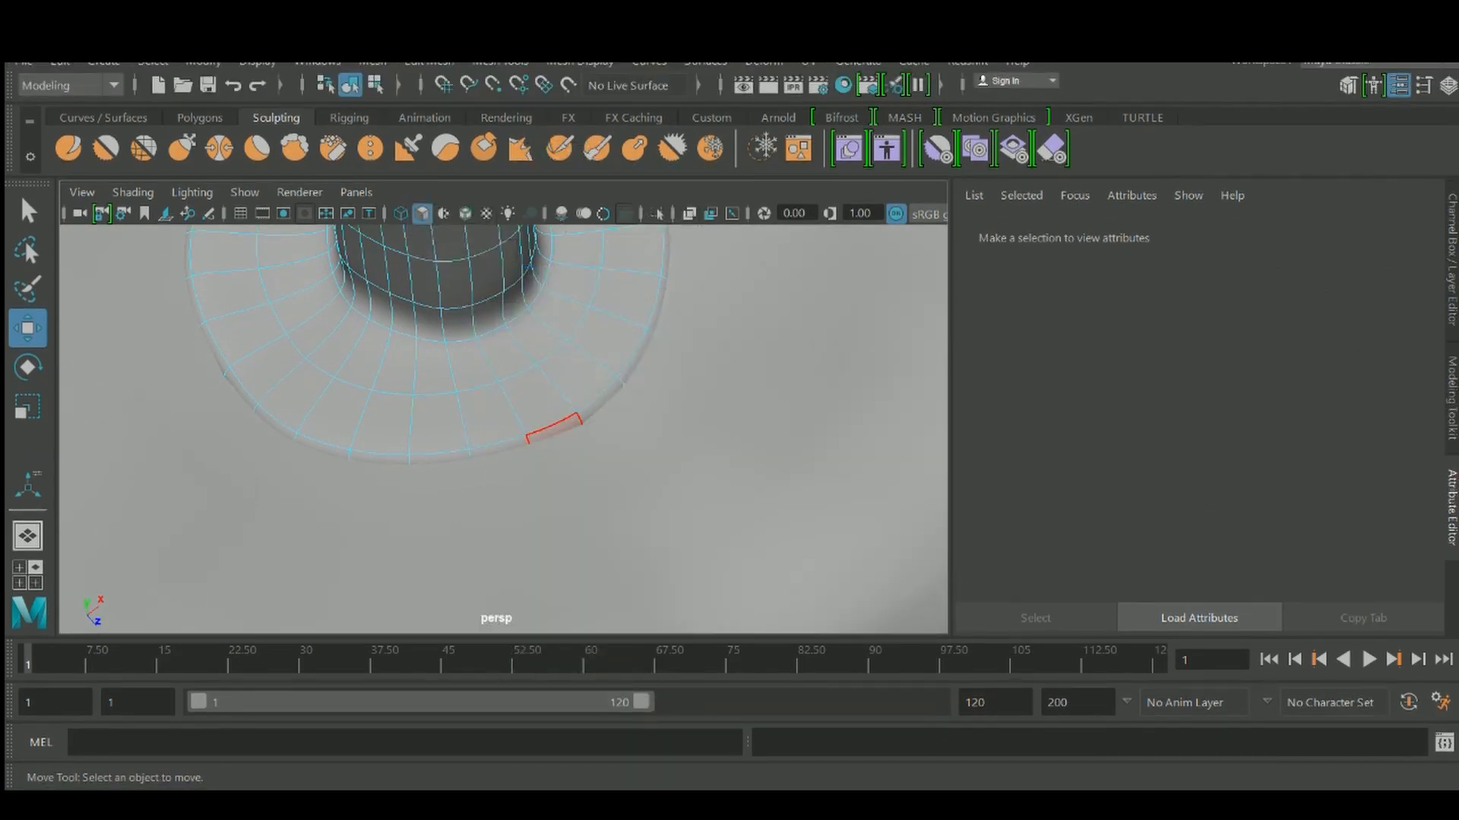
click(553, 427)
alt+drag(553, 427, 395, 357)
key(ctrl+e)
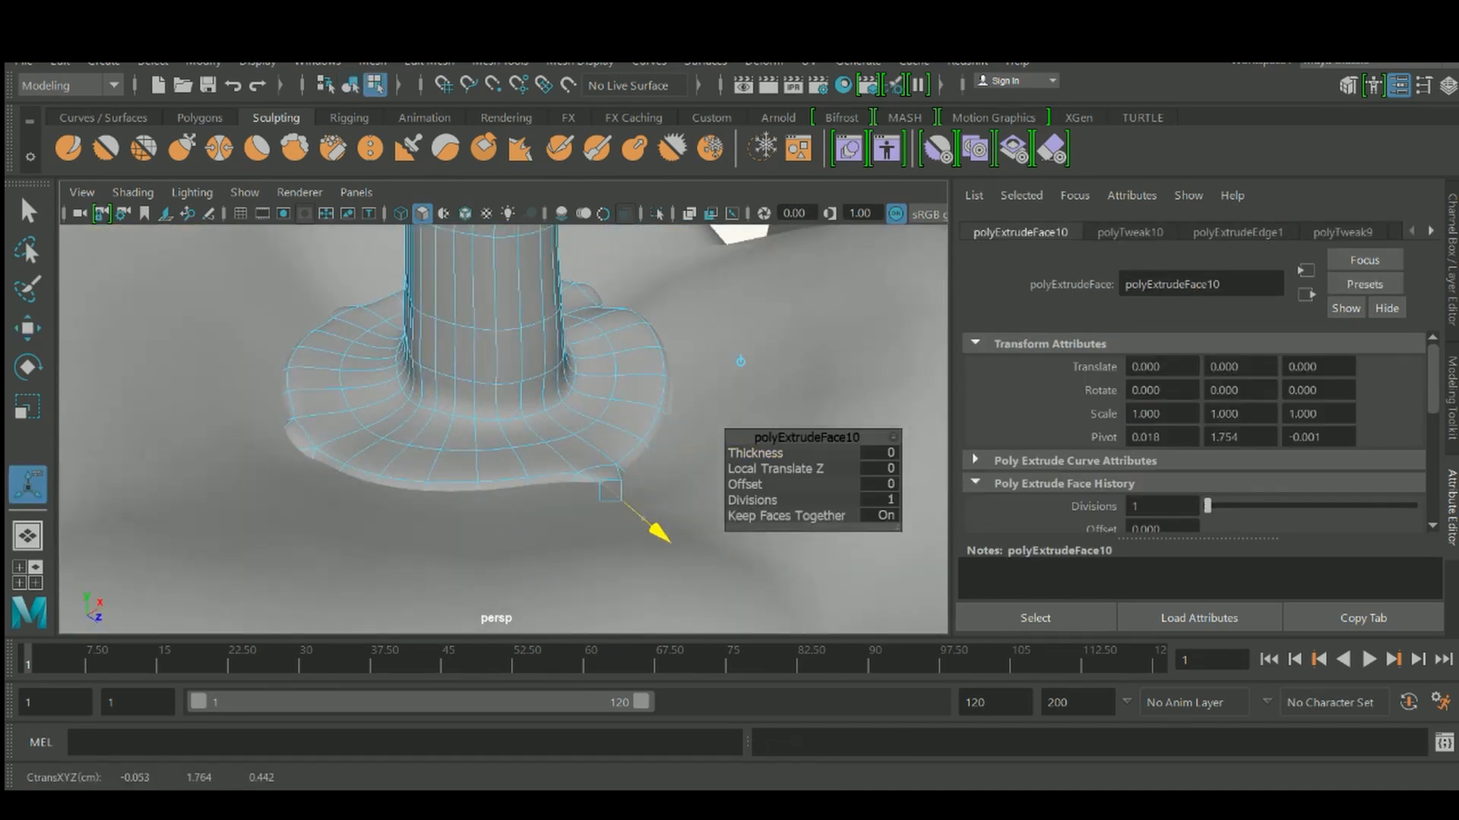
drag(658, 531, 661, 537)
Scale the extruded rim faces to about 0.333, raise them to about 0.016, 1.830, -0.001 and return to object mode
drag(619, 438, 619, 426)
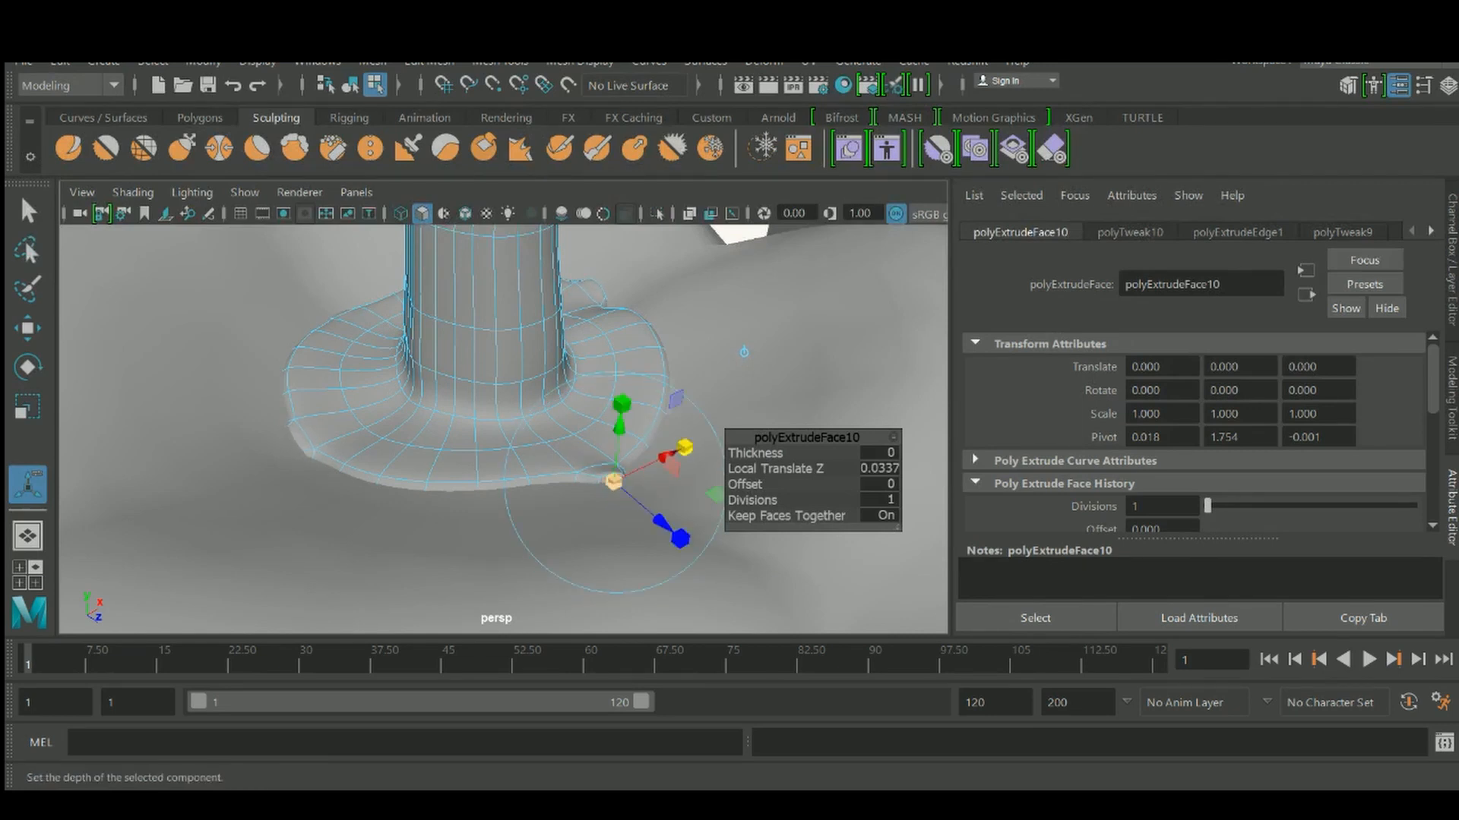
drag(679, 538, 644, 507)
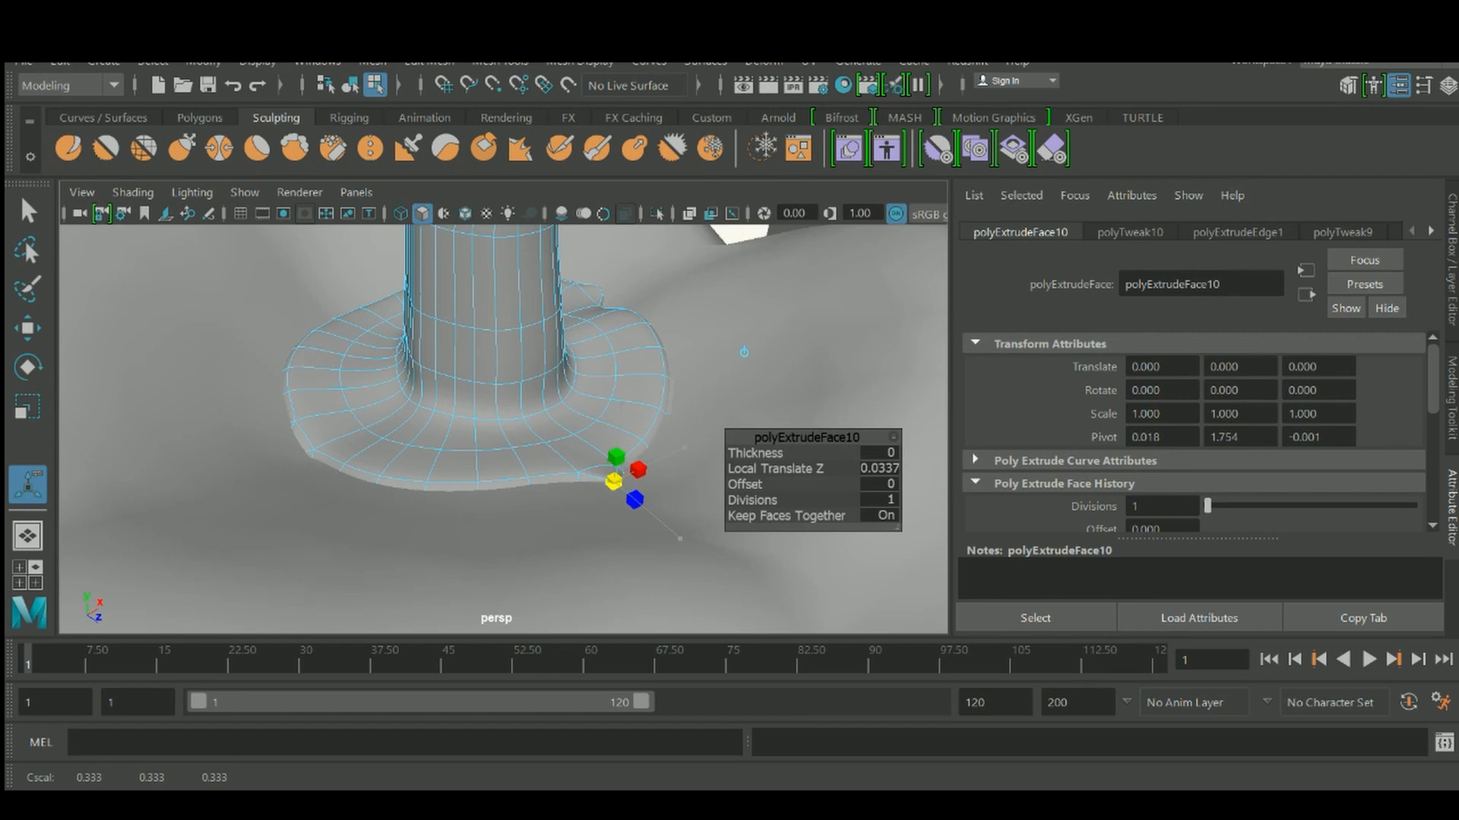
key(w)
drag(474, 283, 475, 283)
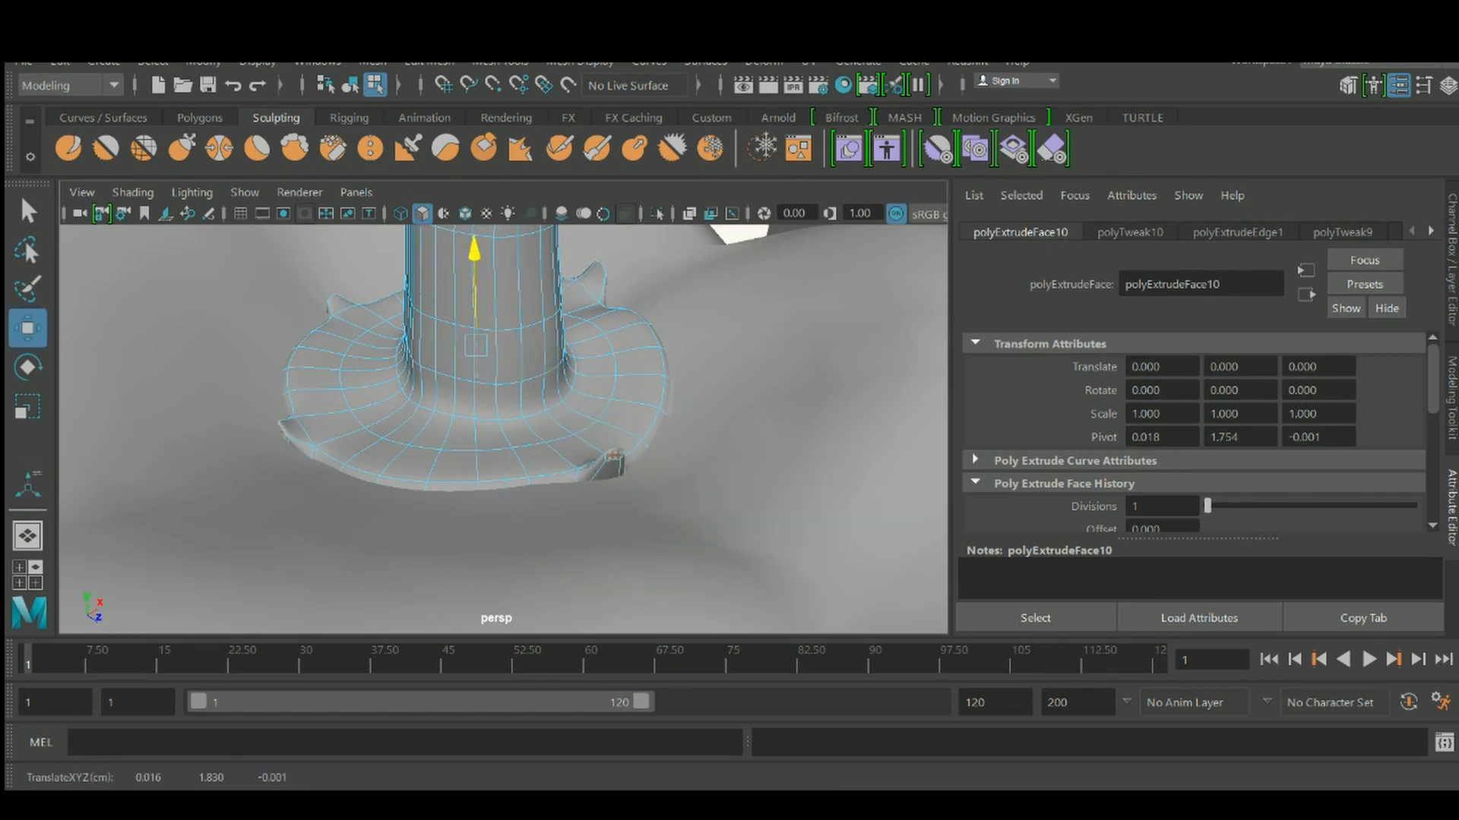
alt+drag(475, 282, 651, 388)
scroll(651, 388, down, 5)
right_drag(779, 314, 839, 281)
click(811, 406)
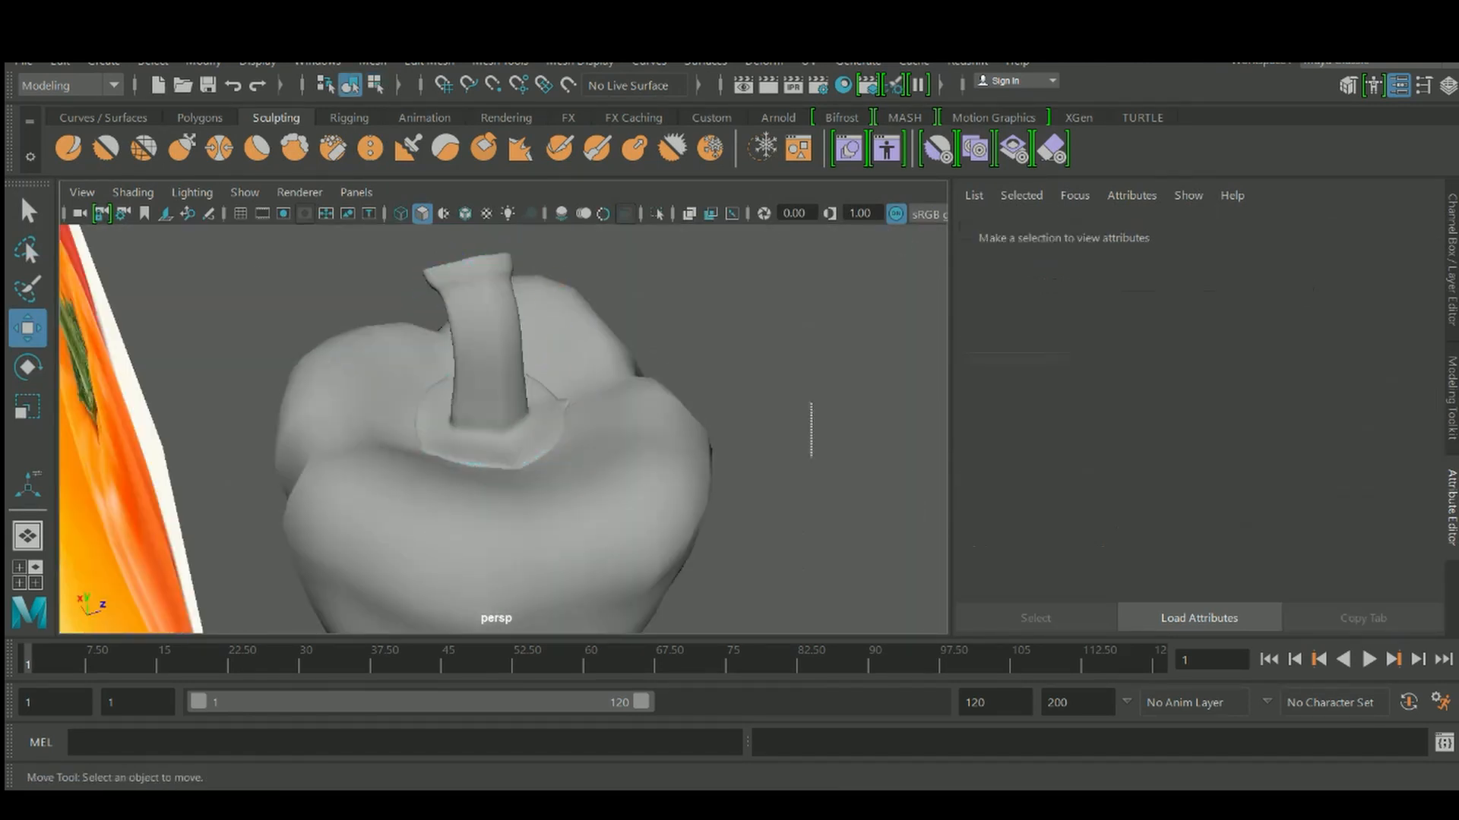
Examine how the stem's base sits on the pepper body compared with the reference photo
alt+drag(810, 426, 578, 486)
click(577, 486)
scroll(426, 380, down, 5)
alt+drag(304, 380, 144, 366)
scroll(501, 425, up, 6)
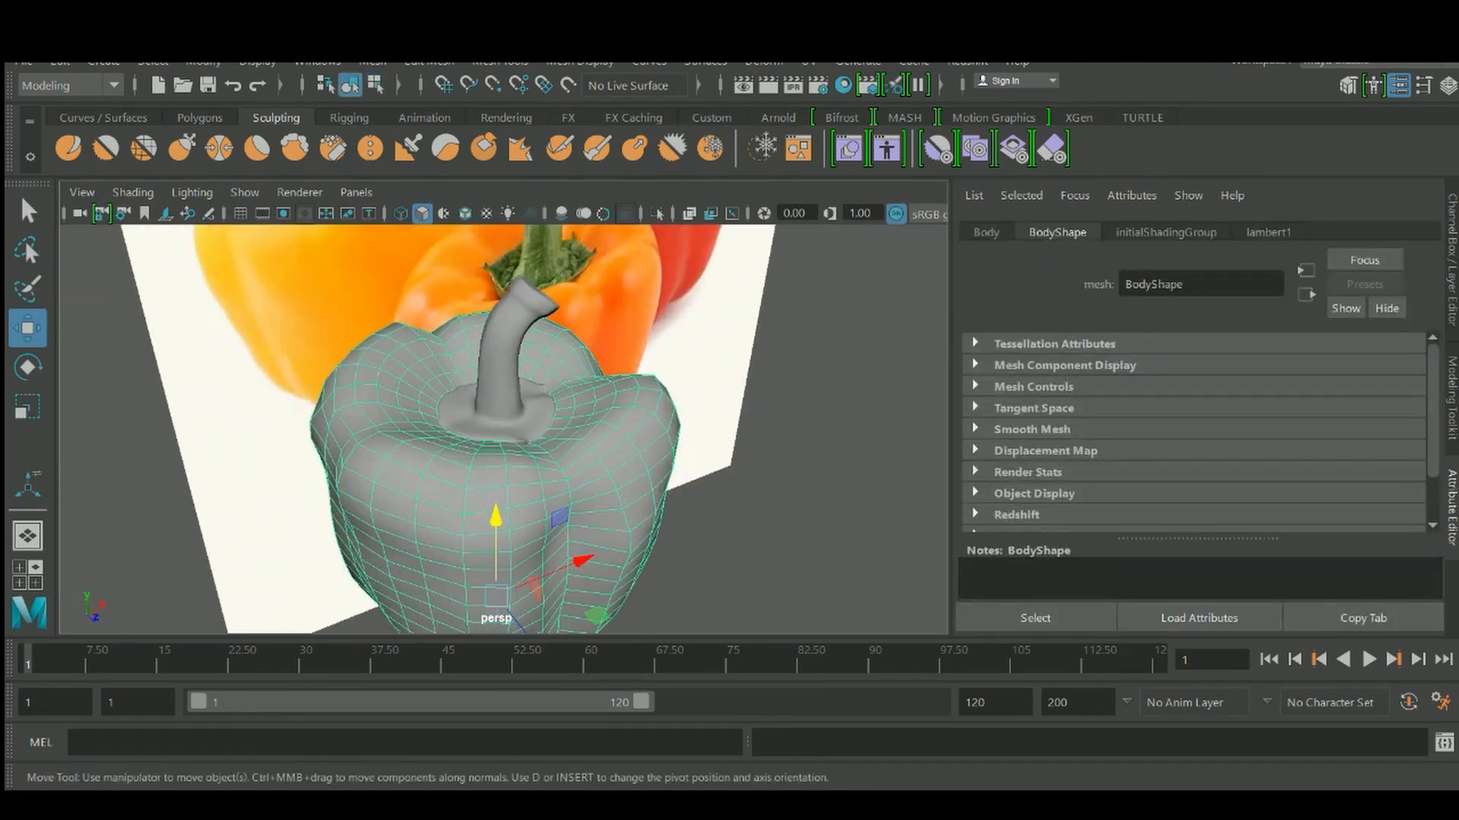
alt+drag(502, 425, 532, 415)
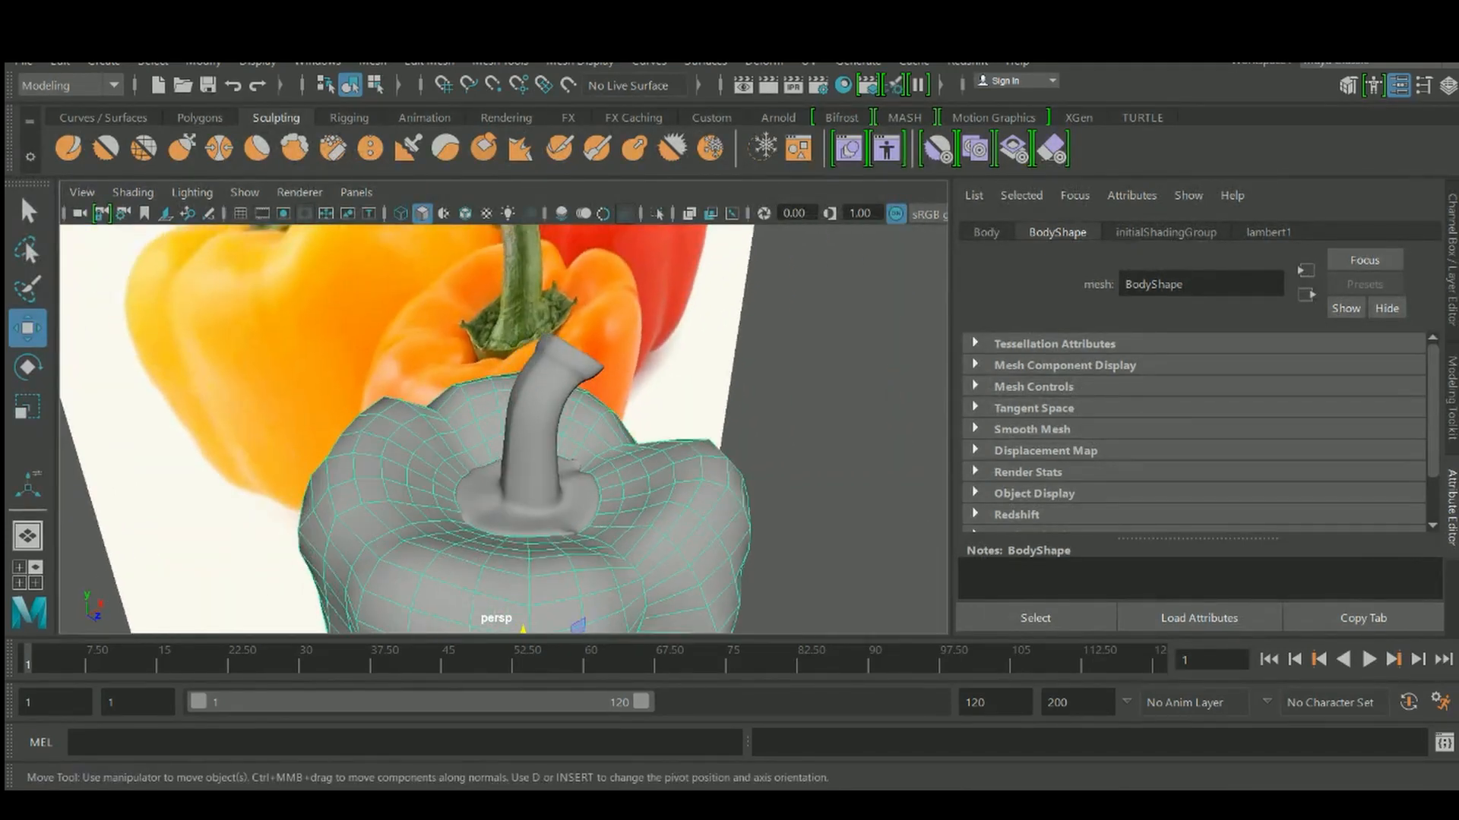
alt+drag(759, 357, 790, 383)
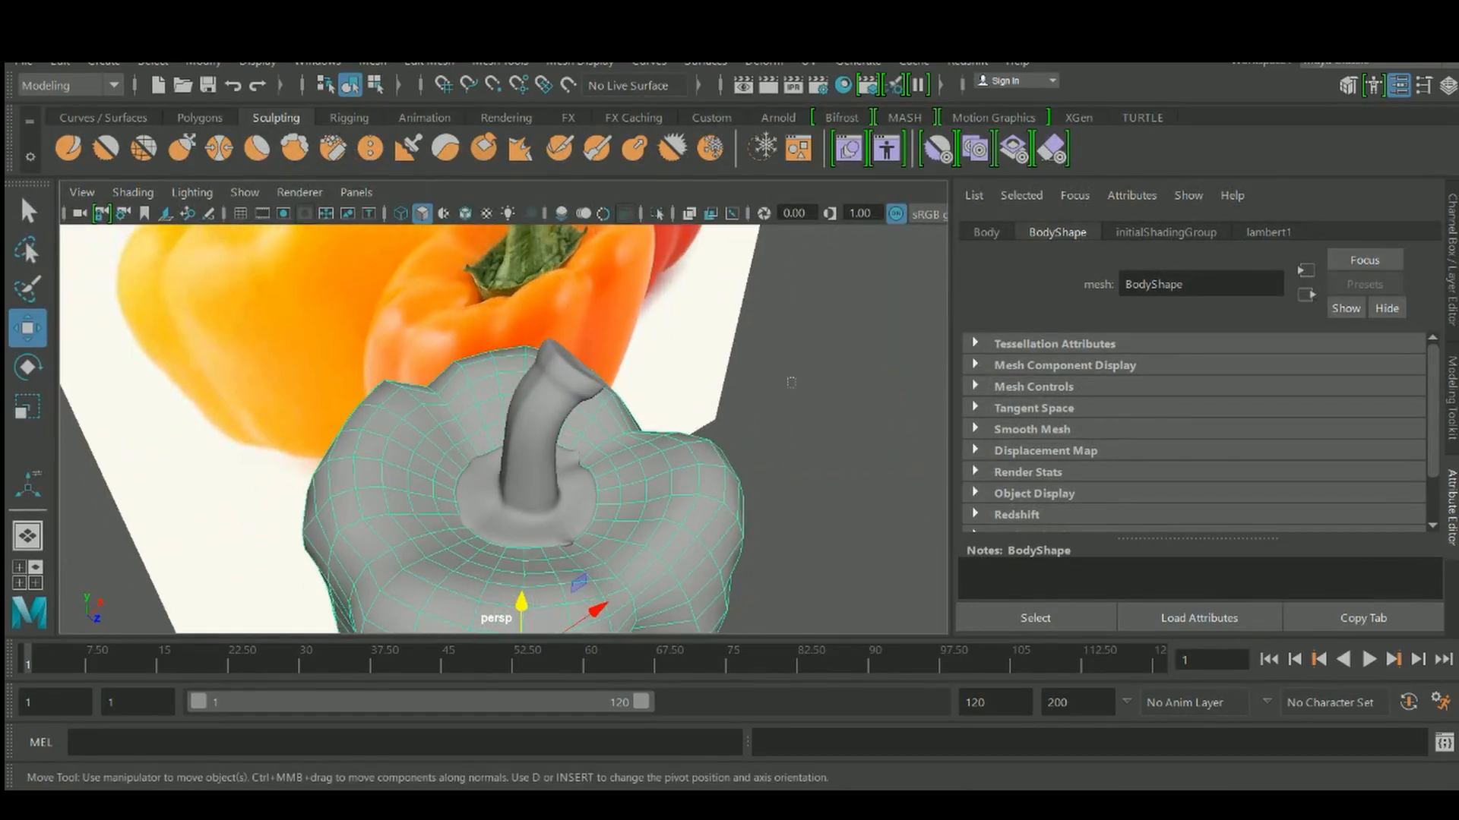
click(790, 383)
Select the Branch mesh at its base and turn off its smooth preview
scroll(791, 383, up, 5)
alt+middle_drag(790, 383, 786, 296)
scroll(577, 456, up, 3)
alt+middle_drag(577, 455, 528, 311)
click(554, 319)
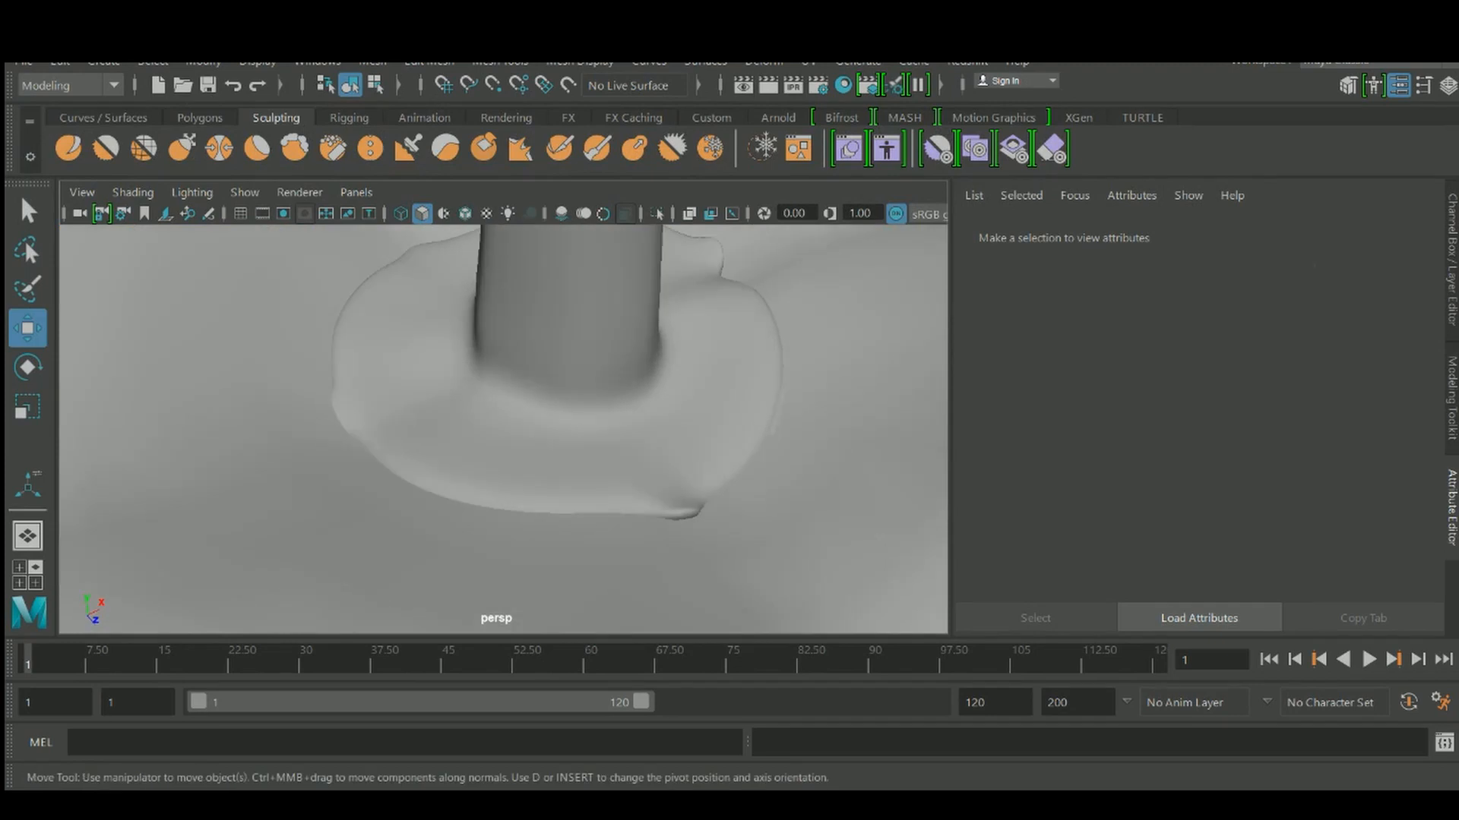
key(1)
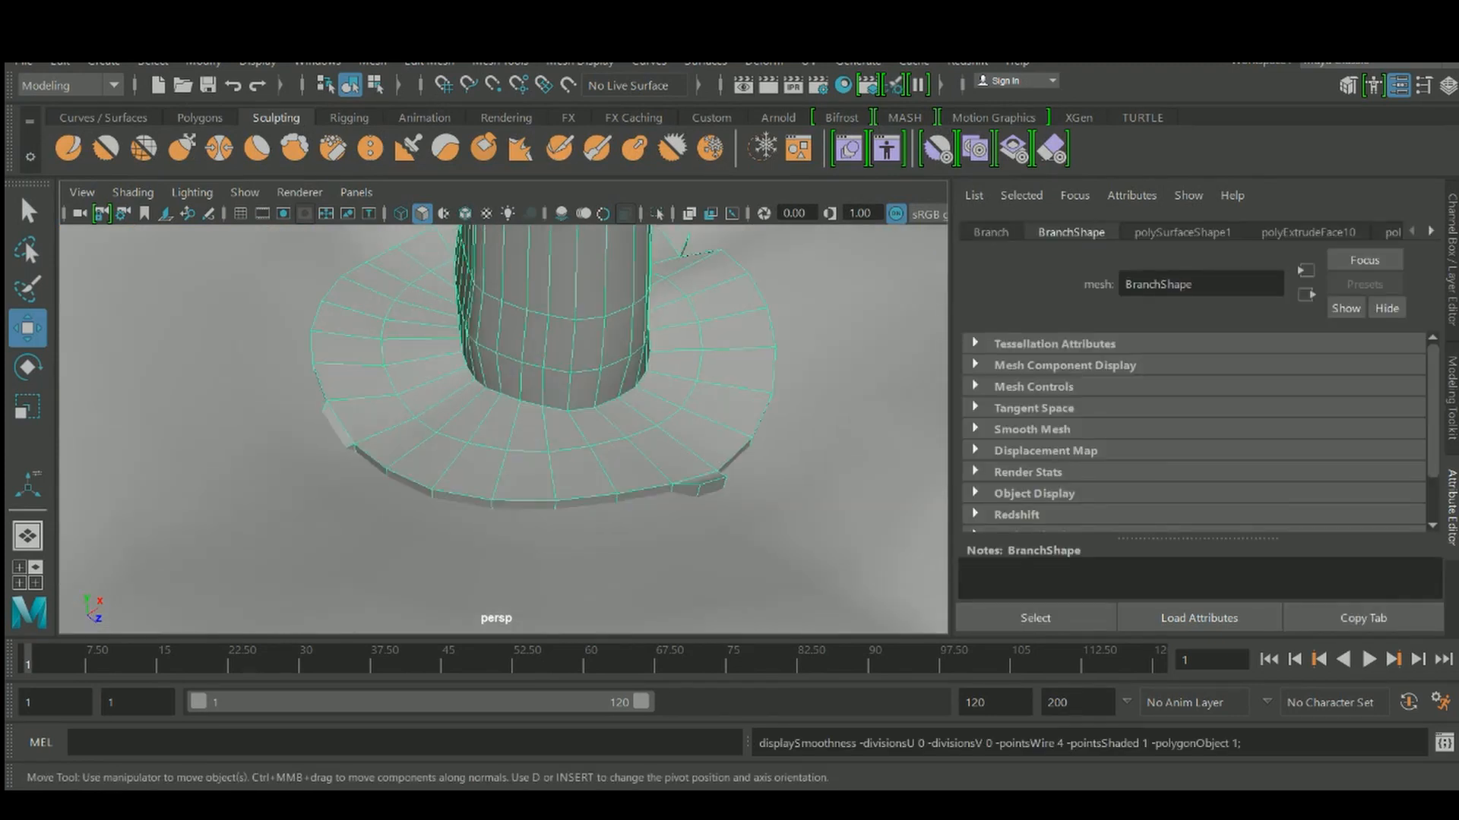
Select the end face of one pointed tip on the base rim using wireframe display and raise it
scroll(504, 429, down, 4)
scroll(504, 430, up, 4)
alt+drag(456, 426, 517, 417)
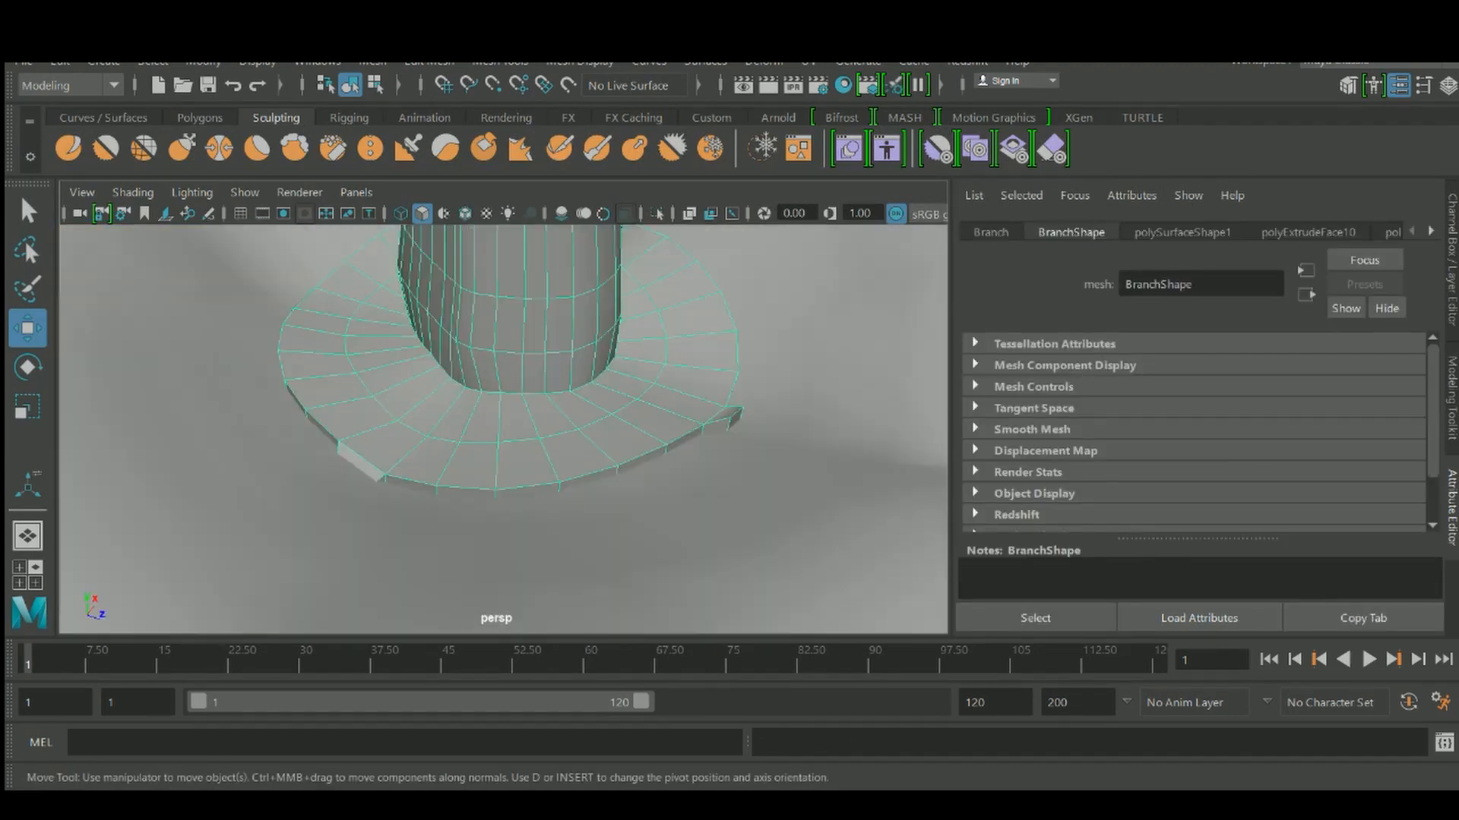
alt+middle_drag(380, 455, 622, 410)
scroll(623, 410, up, 4)
right_drag(697, 377, 696, 276)
alt+drag(661, 334, 654, 311)
key(4)
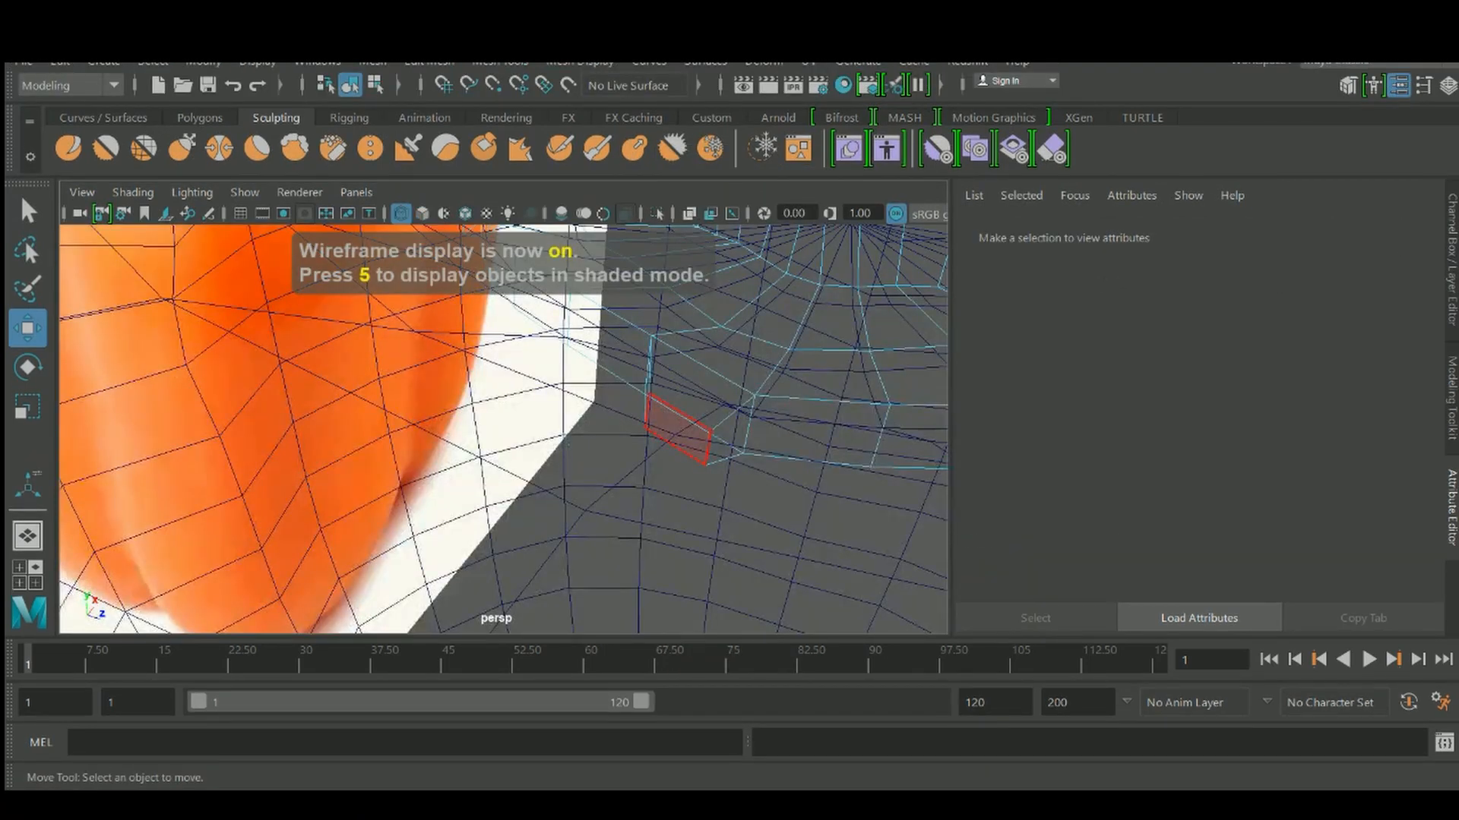
click(676, 425)
key(5)
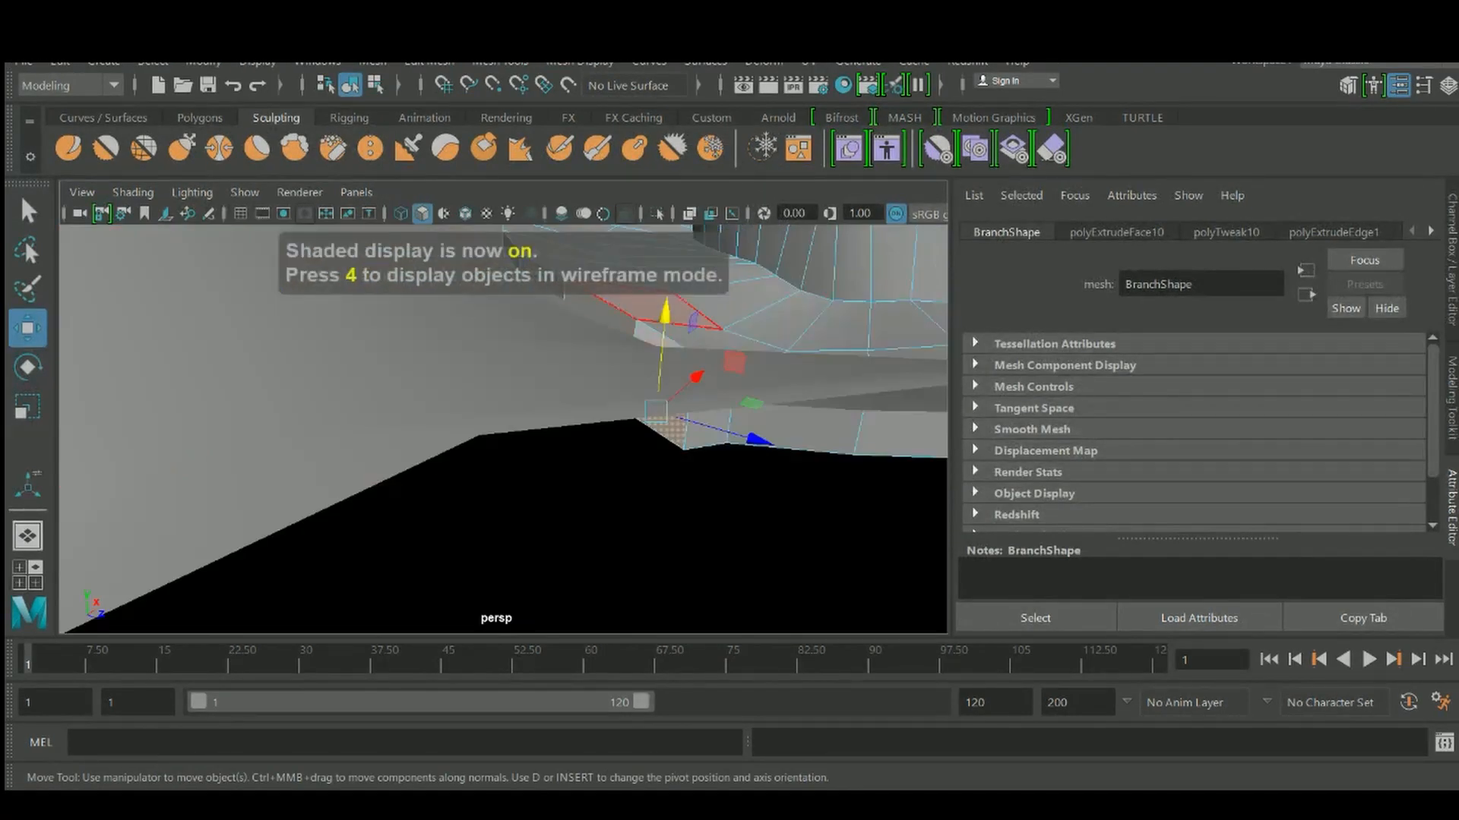
drag(664, 313, 425, 365)
Pick the hidden end face of another rim tip in wireframe display and raise it in shaded display
scroll(503, 429, down, 3)
scroll(503, 429, up, 3)
alt+drag(532, 380, 490, 383)
scroll(504, 430, up, 3)
key(4)
scroll(503, 429, up, 2)
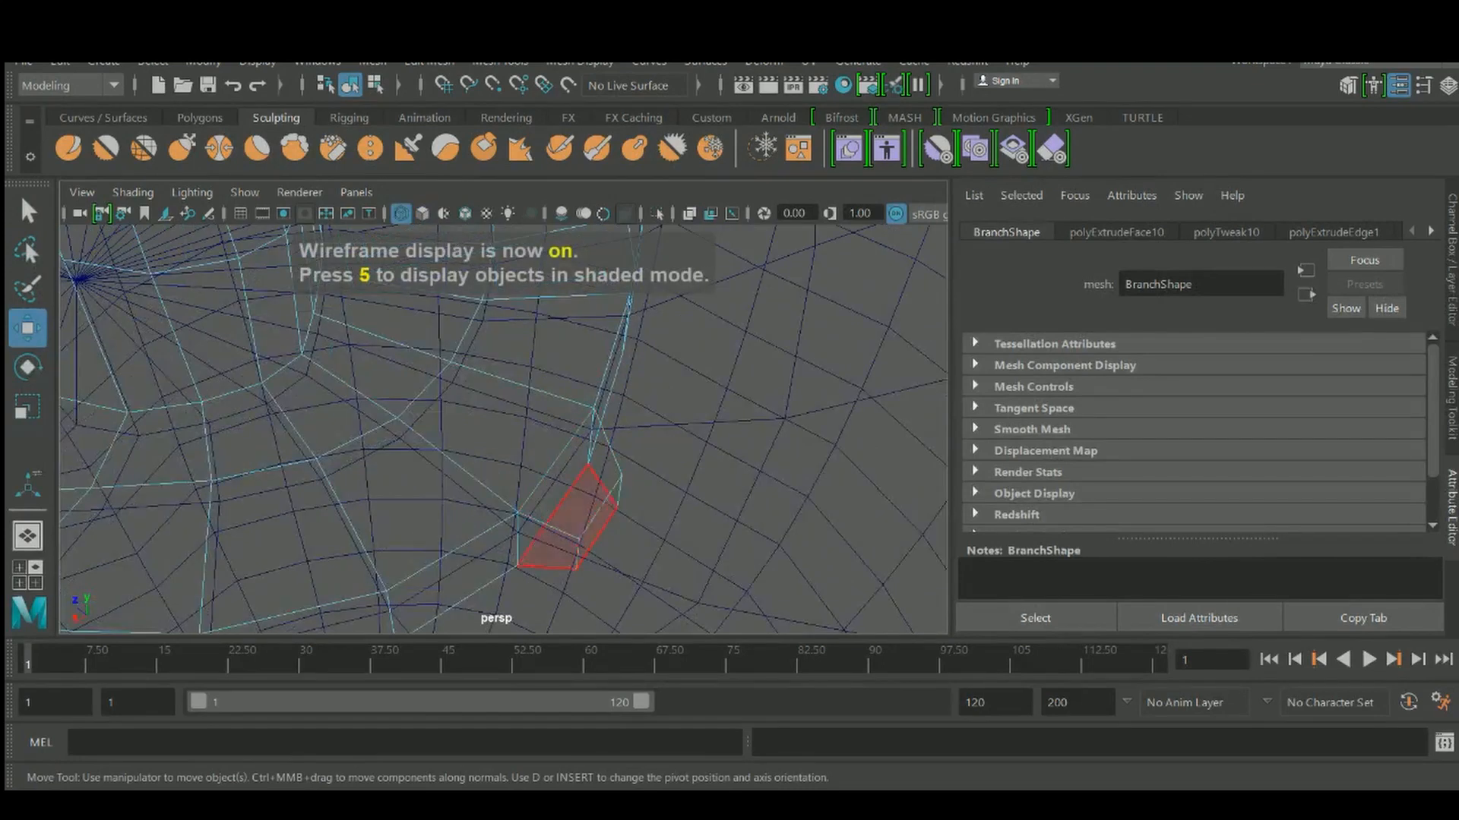
click(597, 524)
scroll(504, 429, down, 4)
key(5)
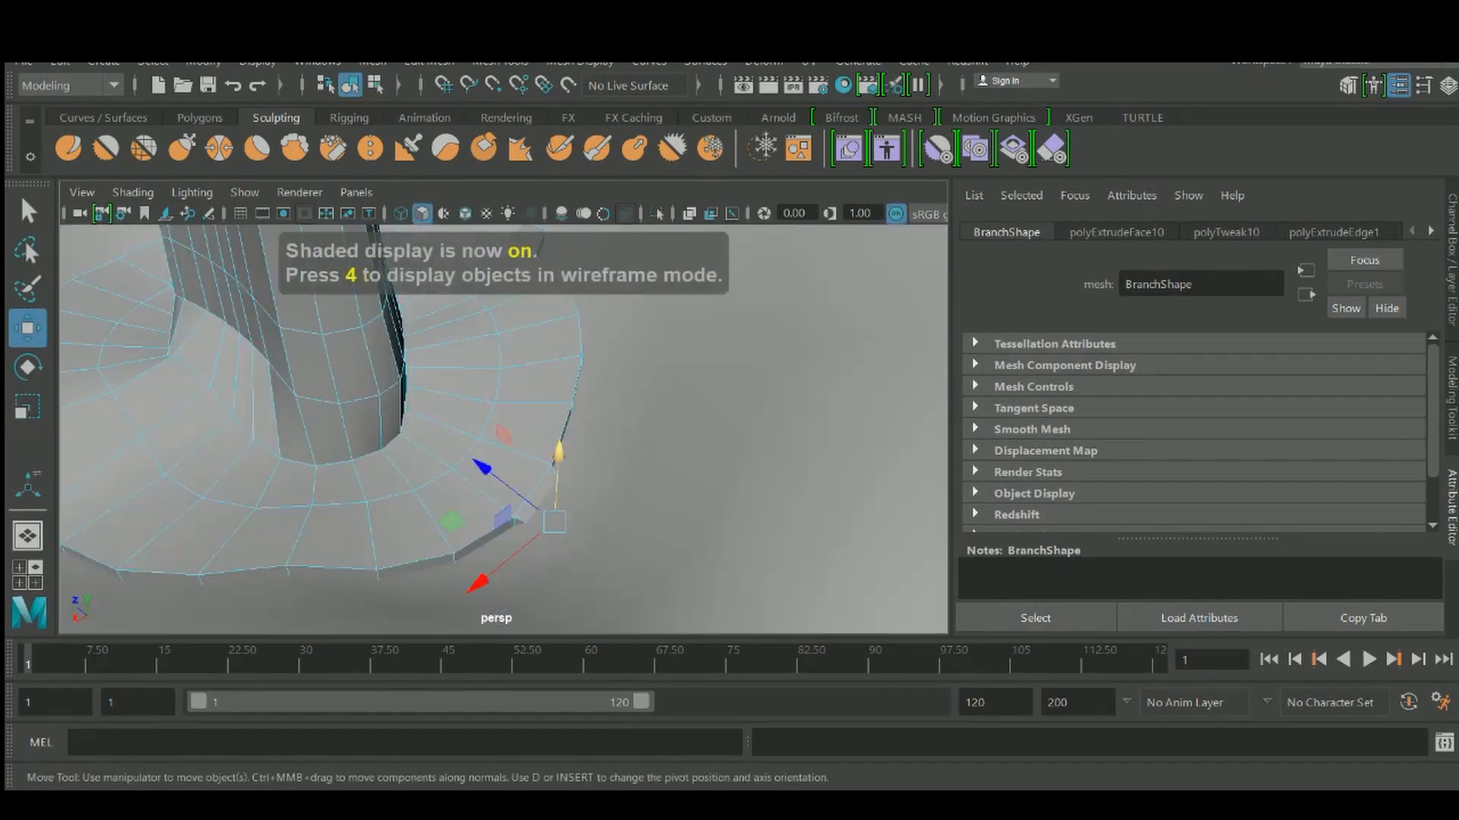
drag(558, 464, 456, 388)
Scale the selected rim tip's end face uniformly to about 0.726
scroll(504, 429, down, 4)
scroll(504, 429, up, 3)
scroll(503, 429, up, 3)
alt+drag(504, 429, 456, 411)
alt+middle_drag(503, 429, 467, 391)
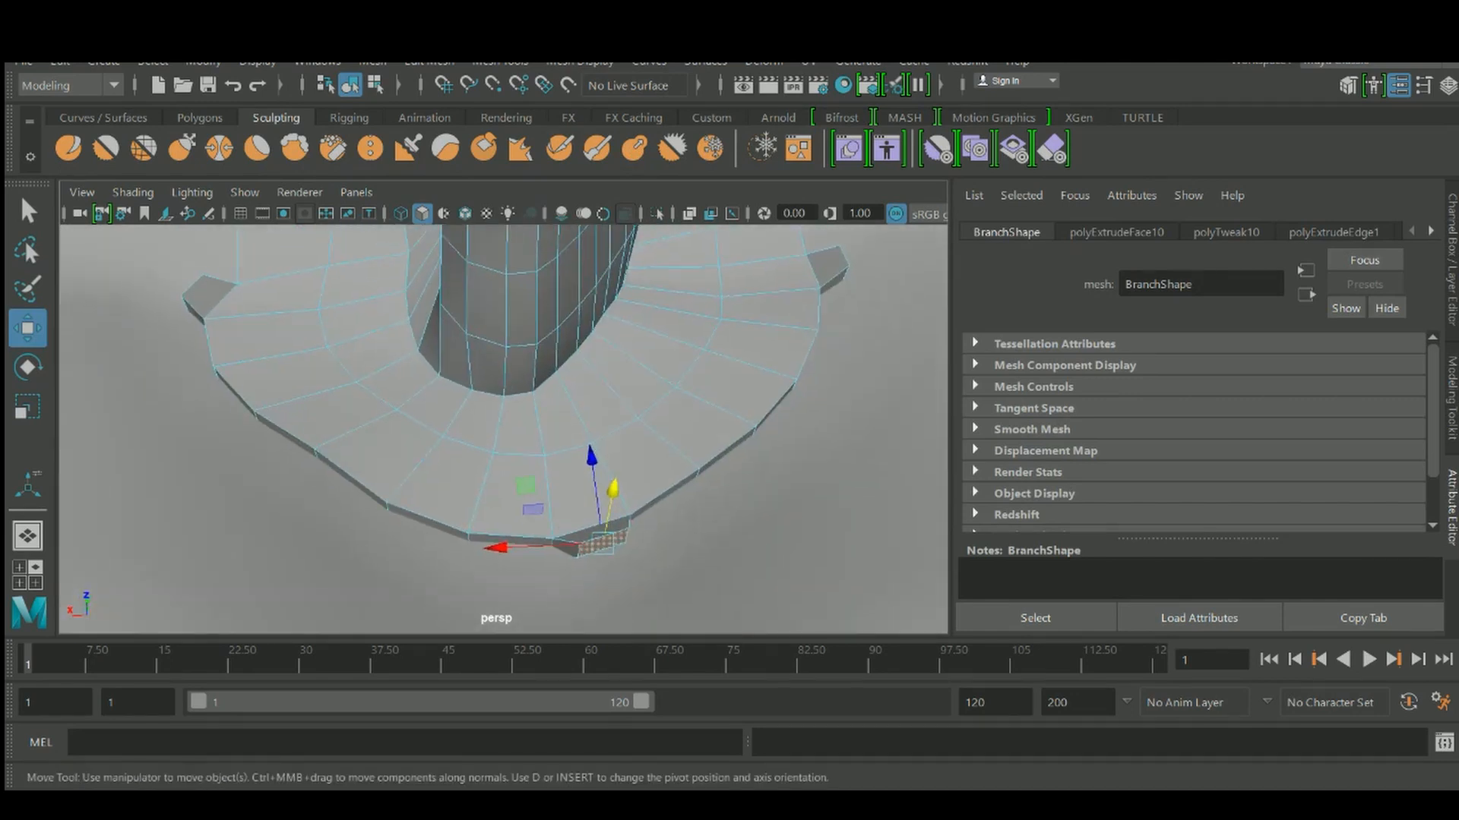
key(r)
drag(507, 547, 448, 549)
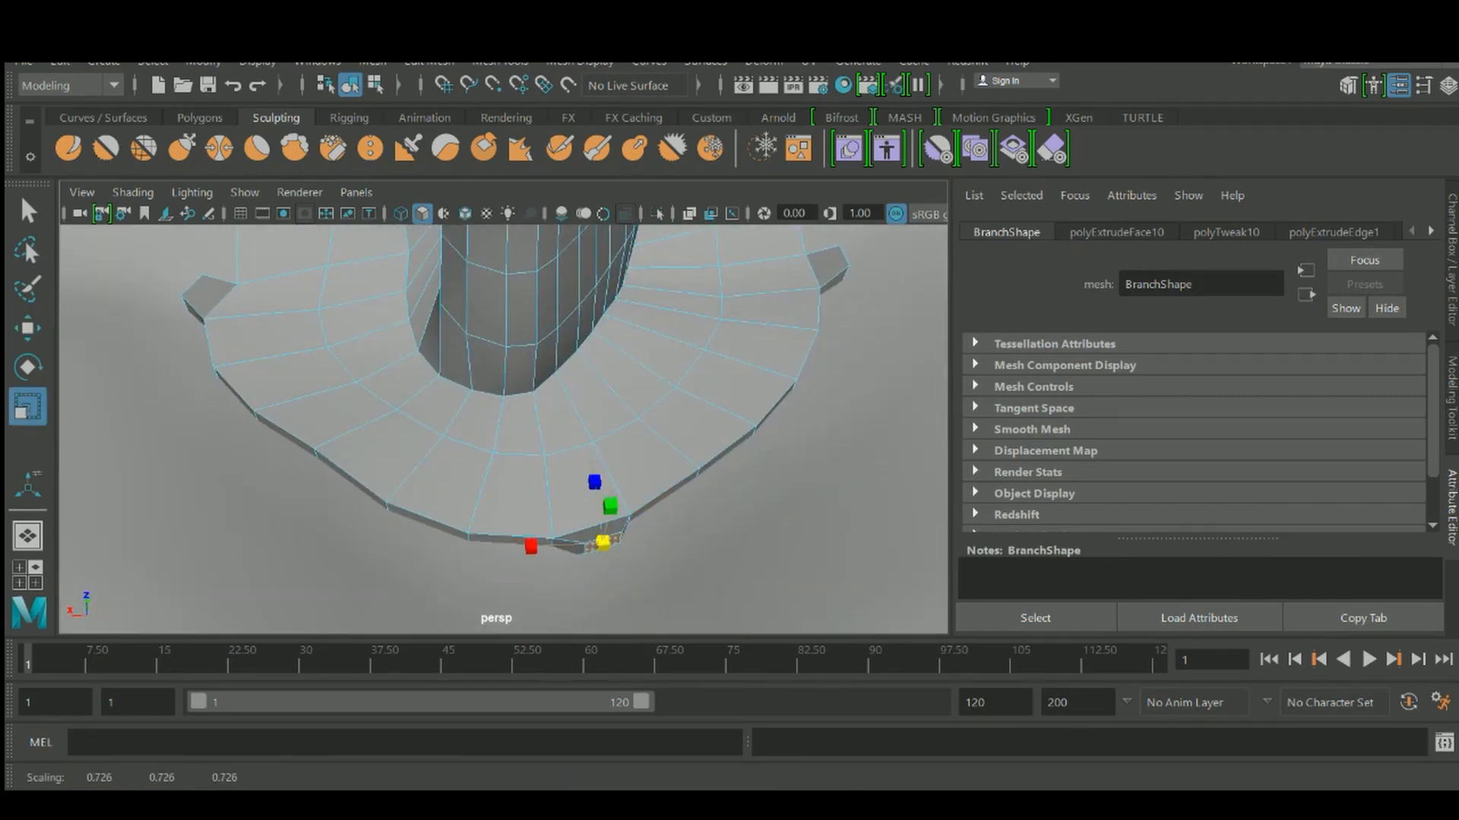
Select the end face of the next rim tip and raise it slightly with the cage and smooth preview shown
key(3)
alt+drag(547, 509, 448, 388)
click(374, 486)
key(1)
click(440, 511)
drag(439, 511, 392, 454)
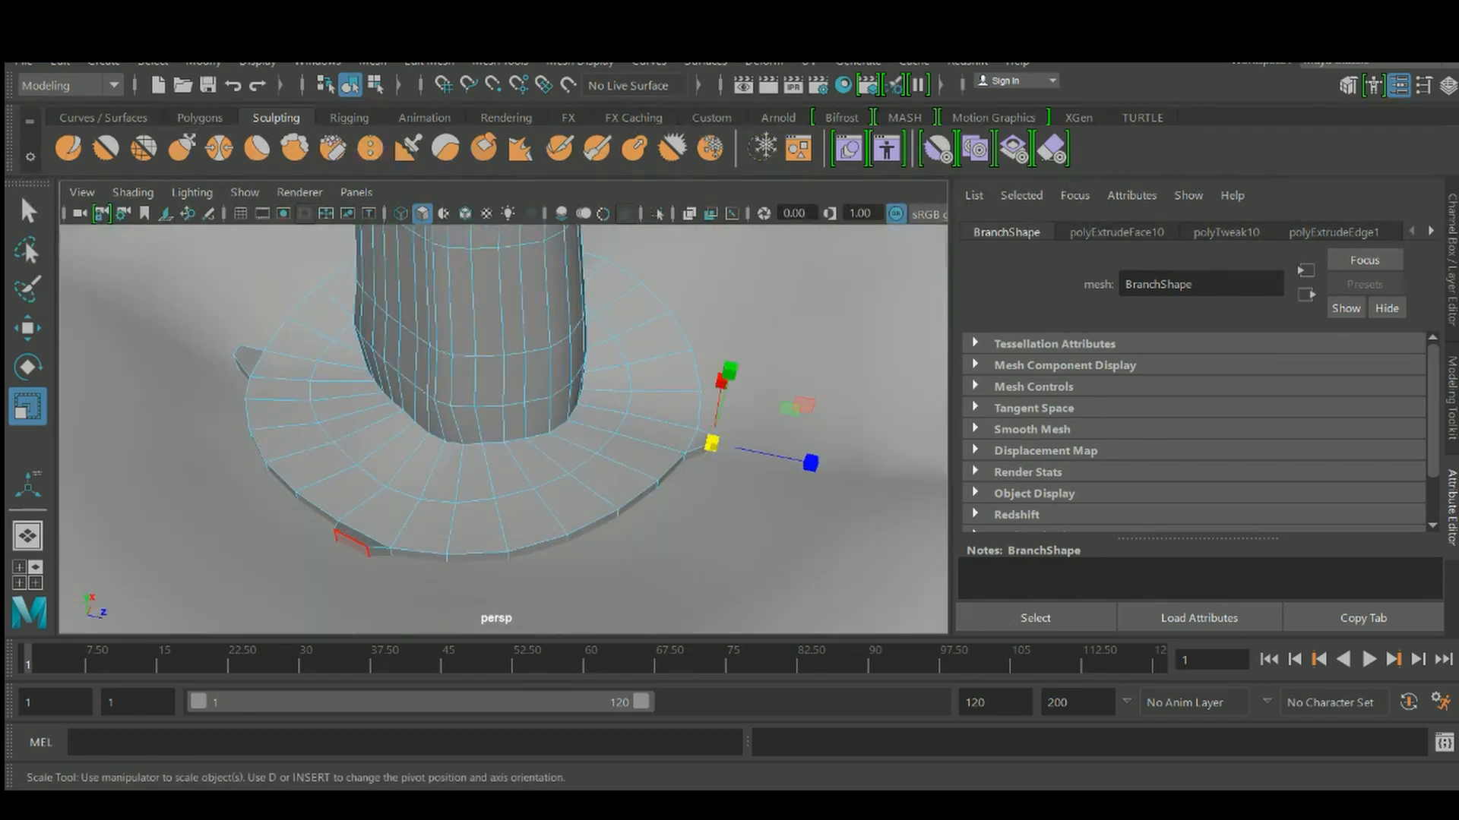
click(351, 543)
click(351, 544)
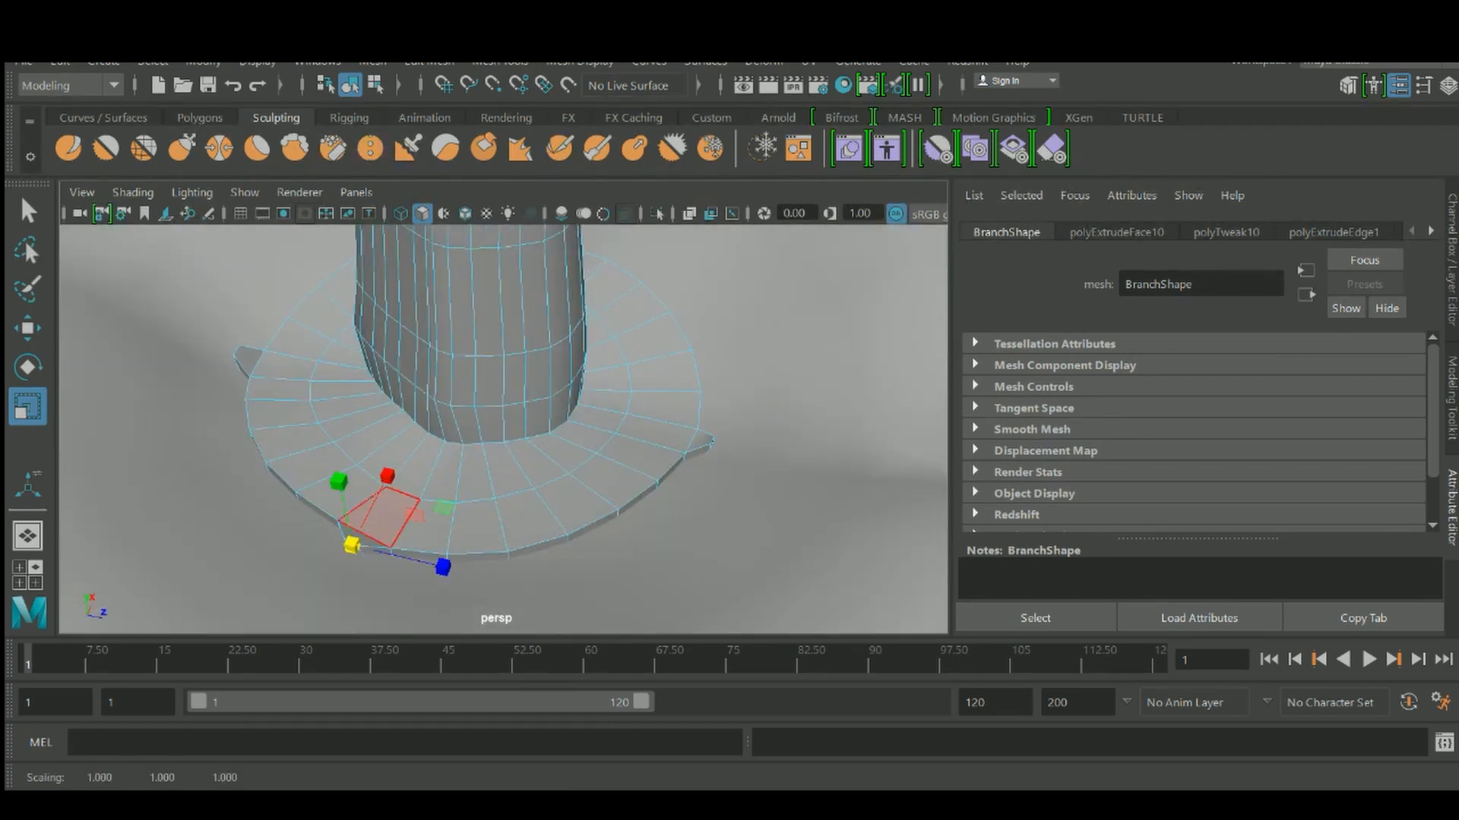
key(2)
key(w)
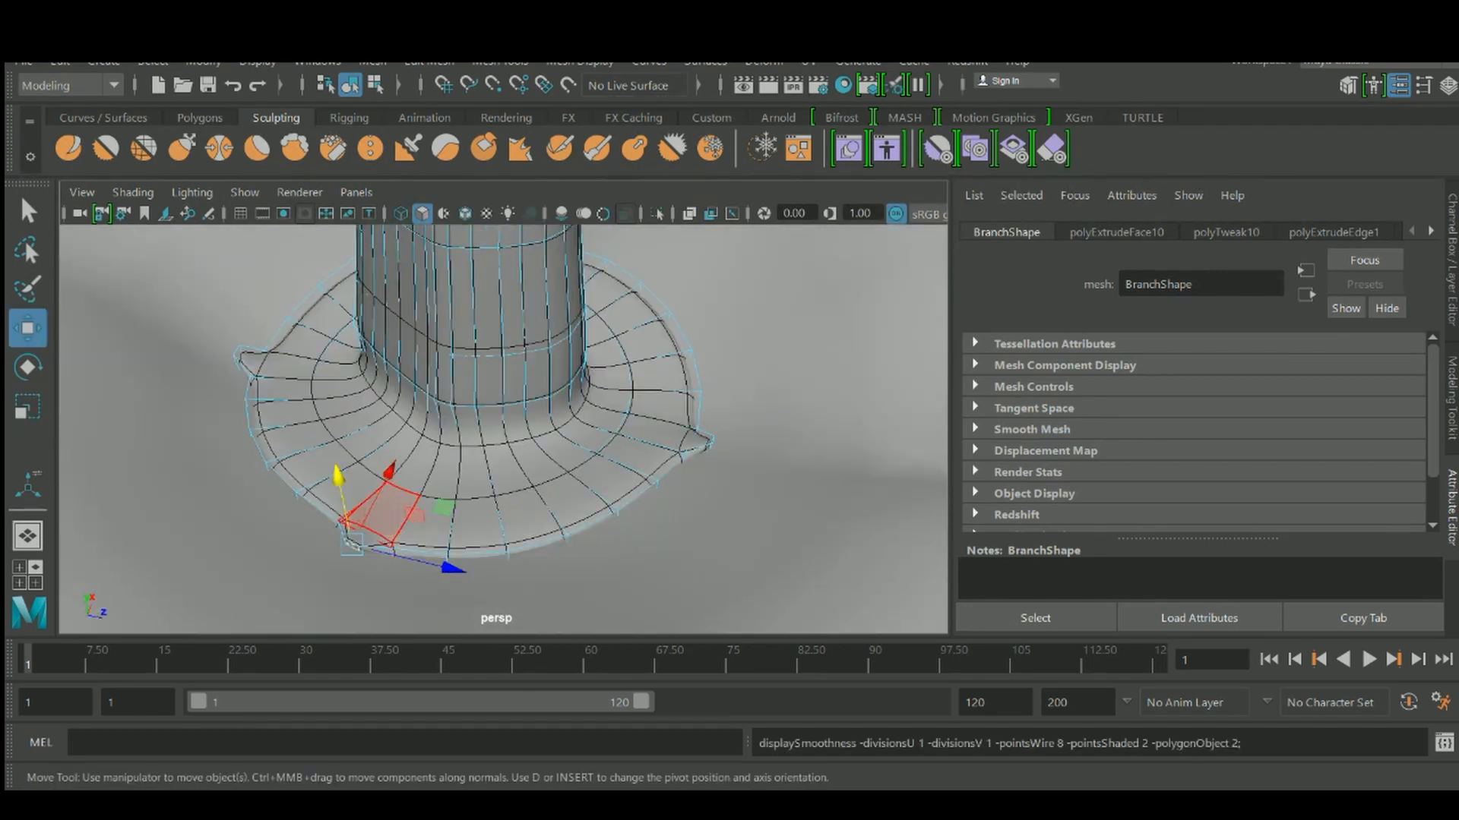
drag(339, 486, 339, 482)
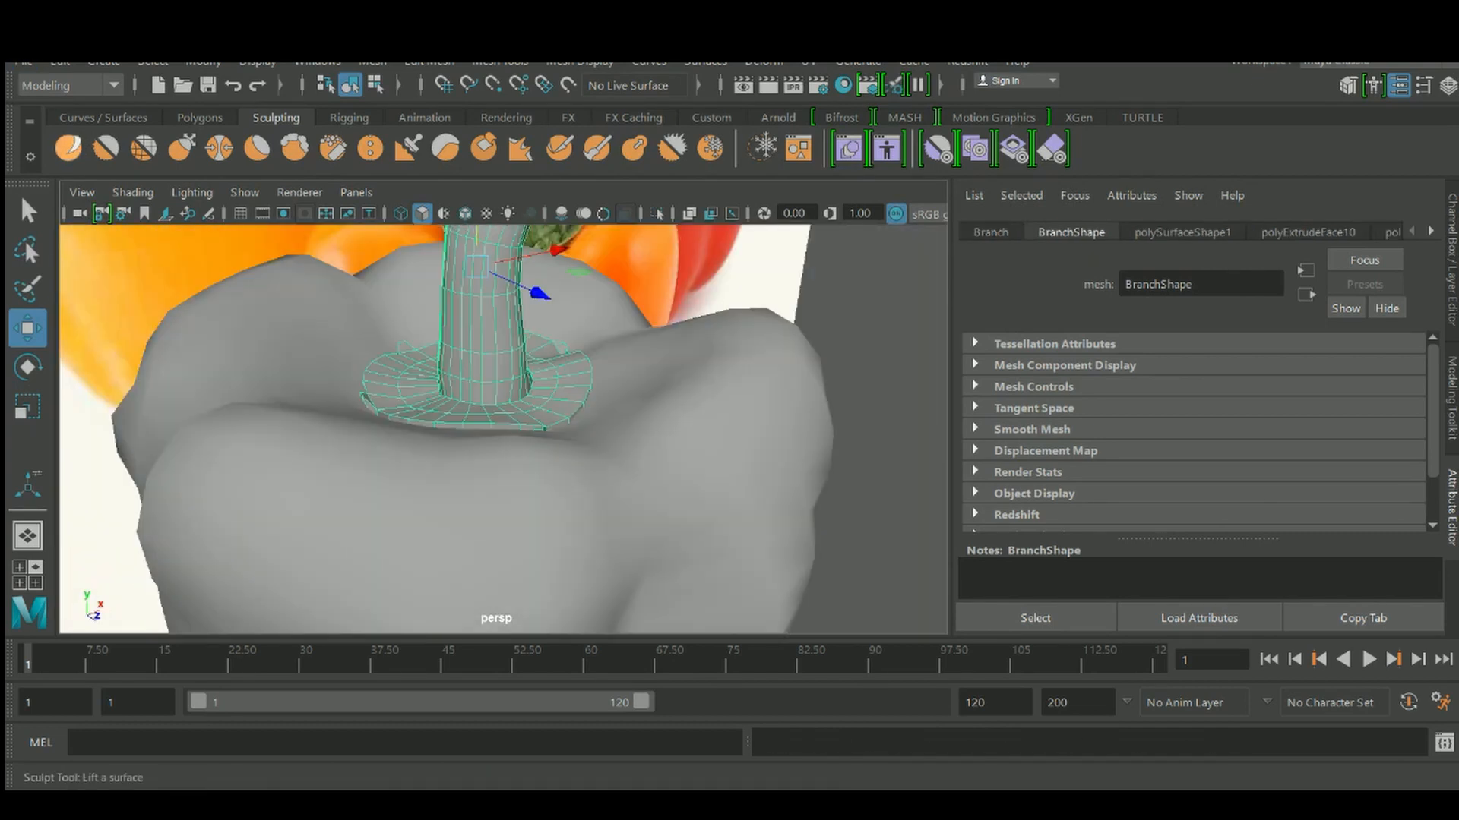
Start the Sculpt tool on the stem mesh and examine its base rim and pointed tips from all around
click(68, 147)
scroll(532, 425, up, 5)
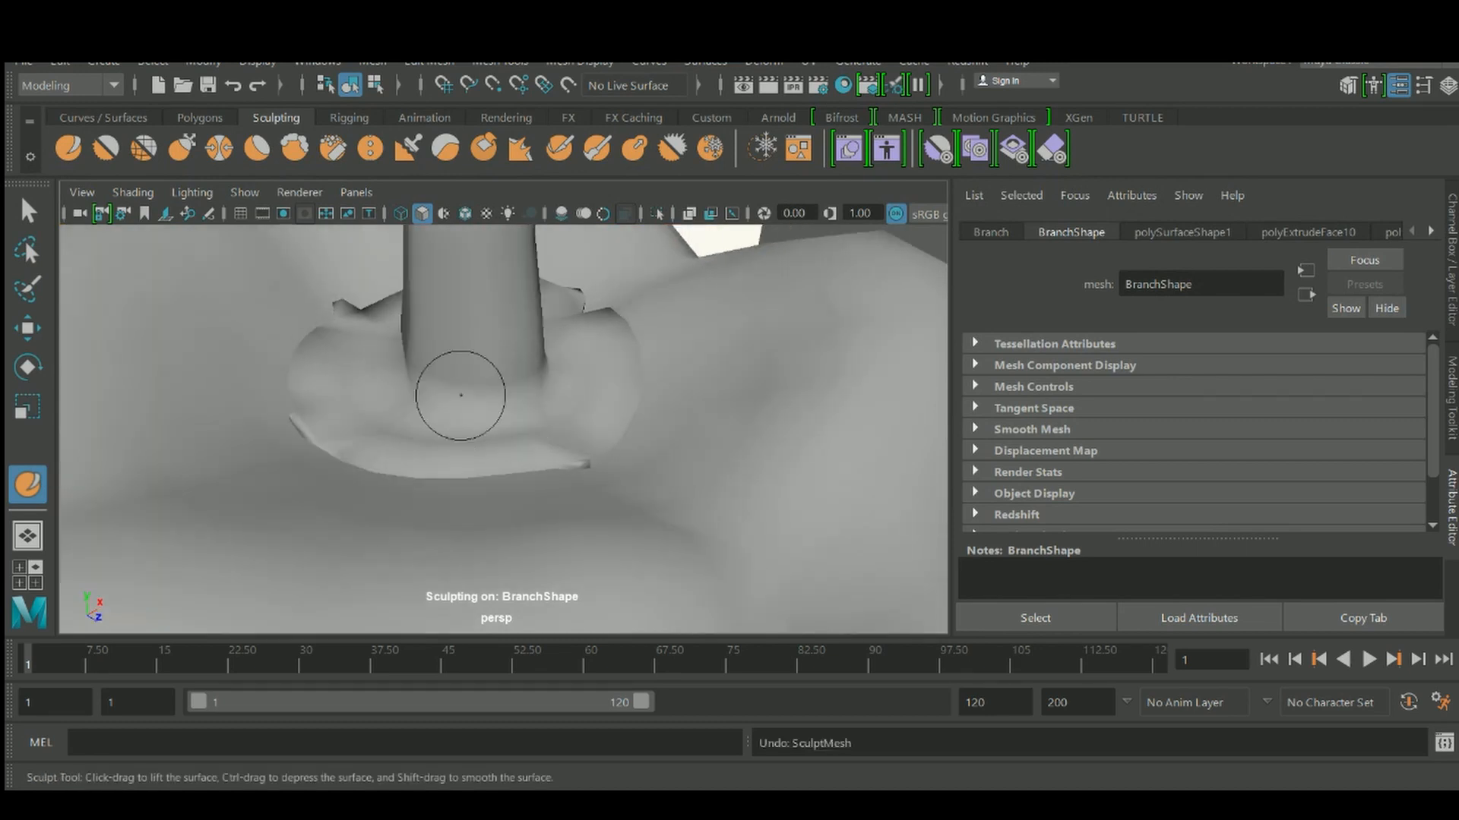
alt+drag(456, 390, 458, 398)
scroll(463, 365, down, 5)
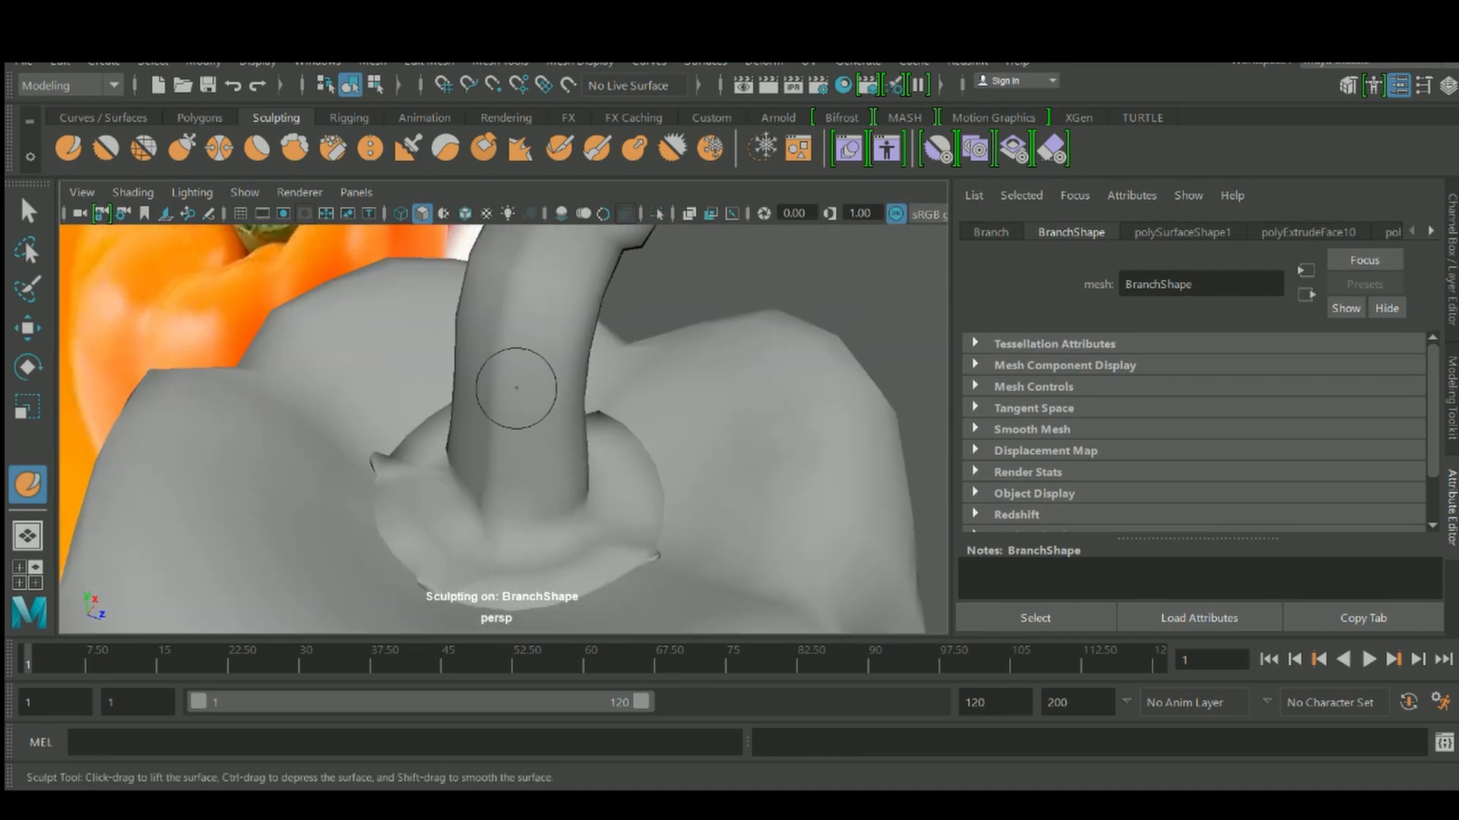
scroll(532, 289, up, 5)
alt+drag(505, 329, 578, 307)
scroll(578, 307, down, 5)
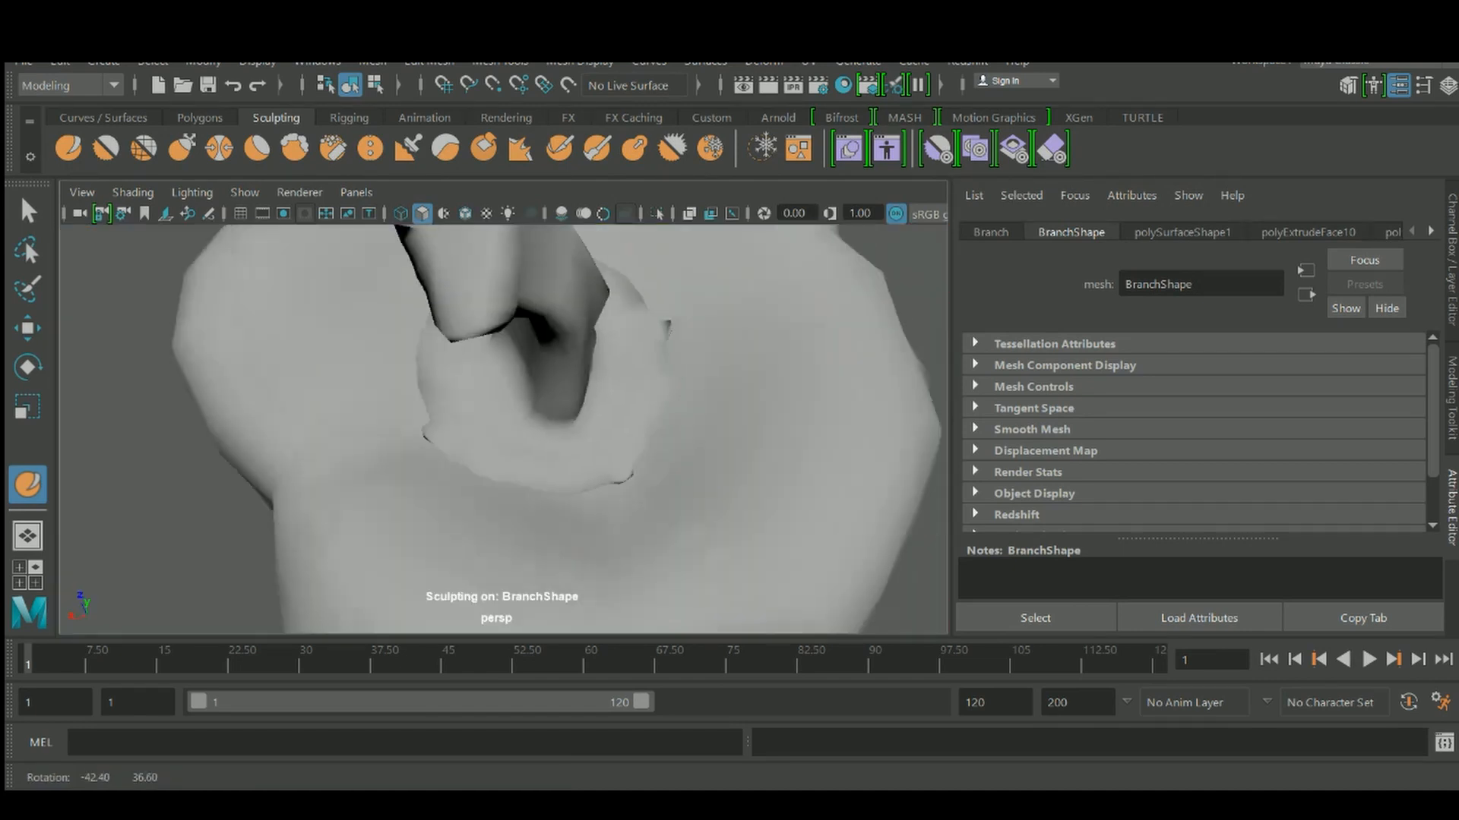
mouse_move(618, 384)
alt+mouse_down()
mouse_move(532, 357)
mouse_move(623, 424)
mouse_move(581, 473)
mouse_move(573, 560)
alt+mouse_up()
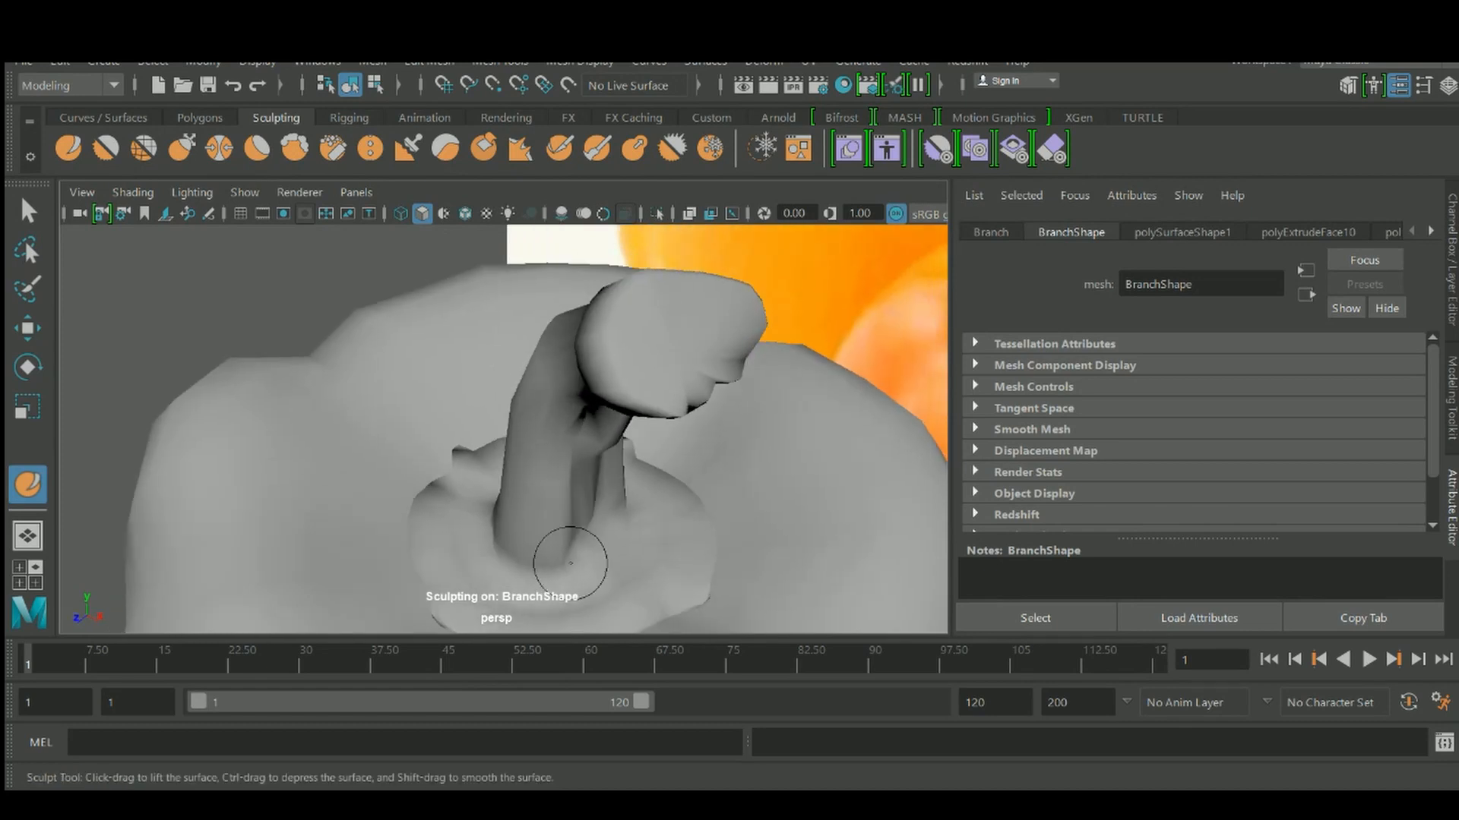
alt+middle_drag(572, 560, 585, 391)
scroll(561, 469, up, 2)
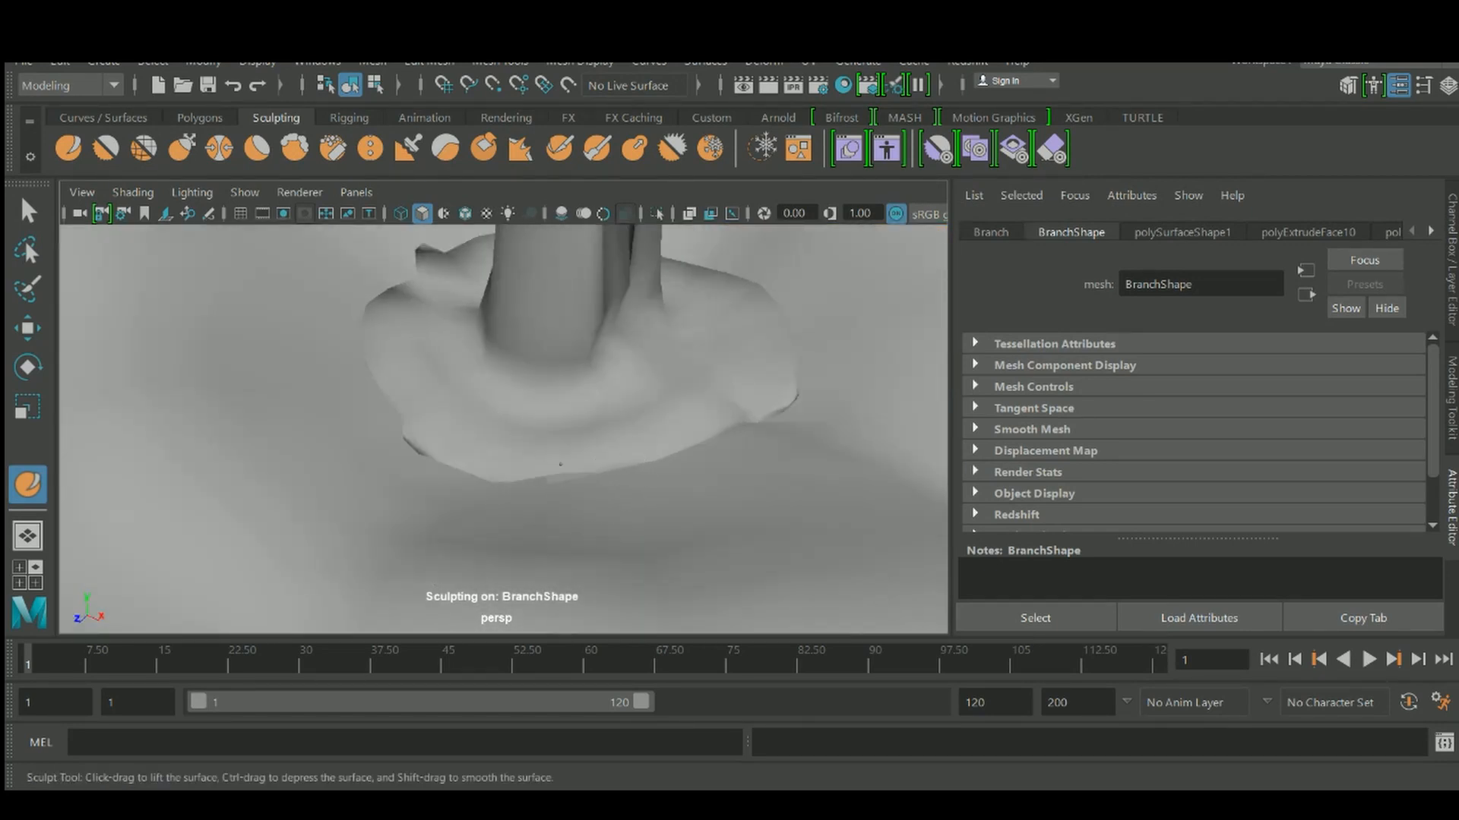
Sculpt the edge of the stem's base rim inward between neighbouring pointed tips, working around the stem
alt+drag(606, 466, 555, 455)
alt+drag(380, 482, 528, 465)
alt+drag(327, 497, 456, 489)
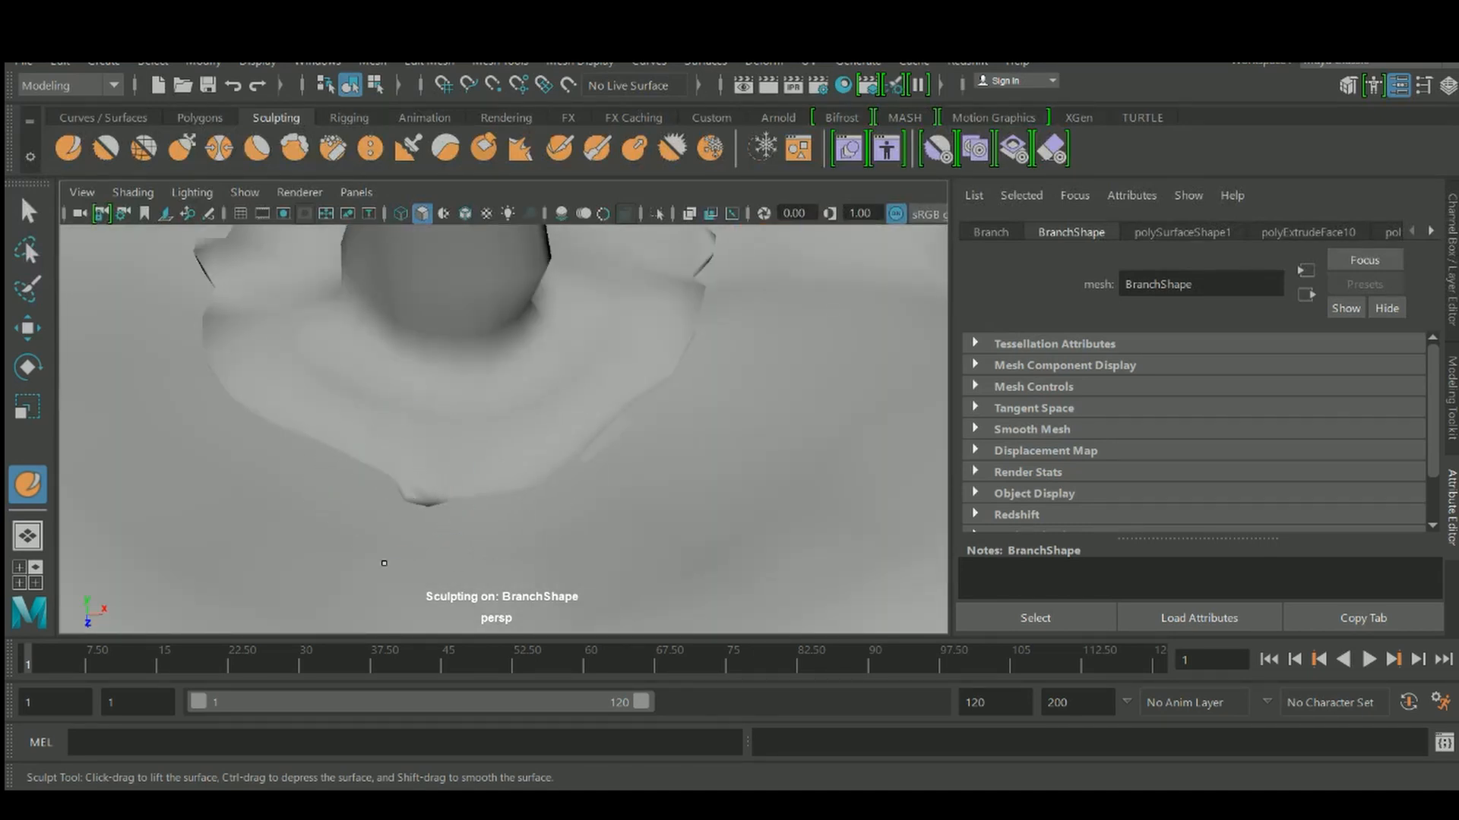
alt+drag(384, 563, 463, 551)
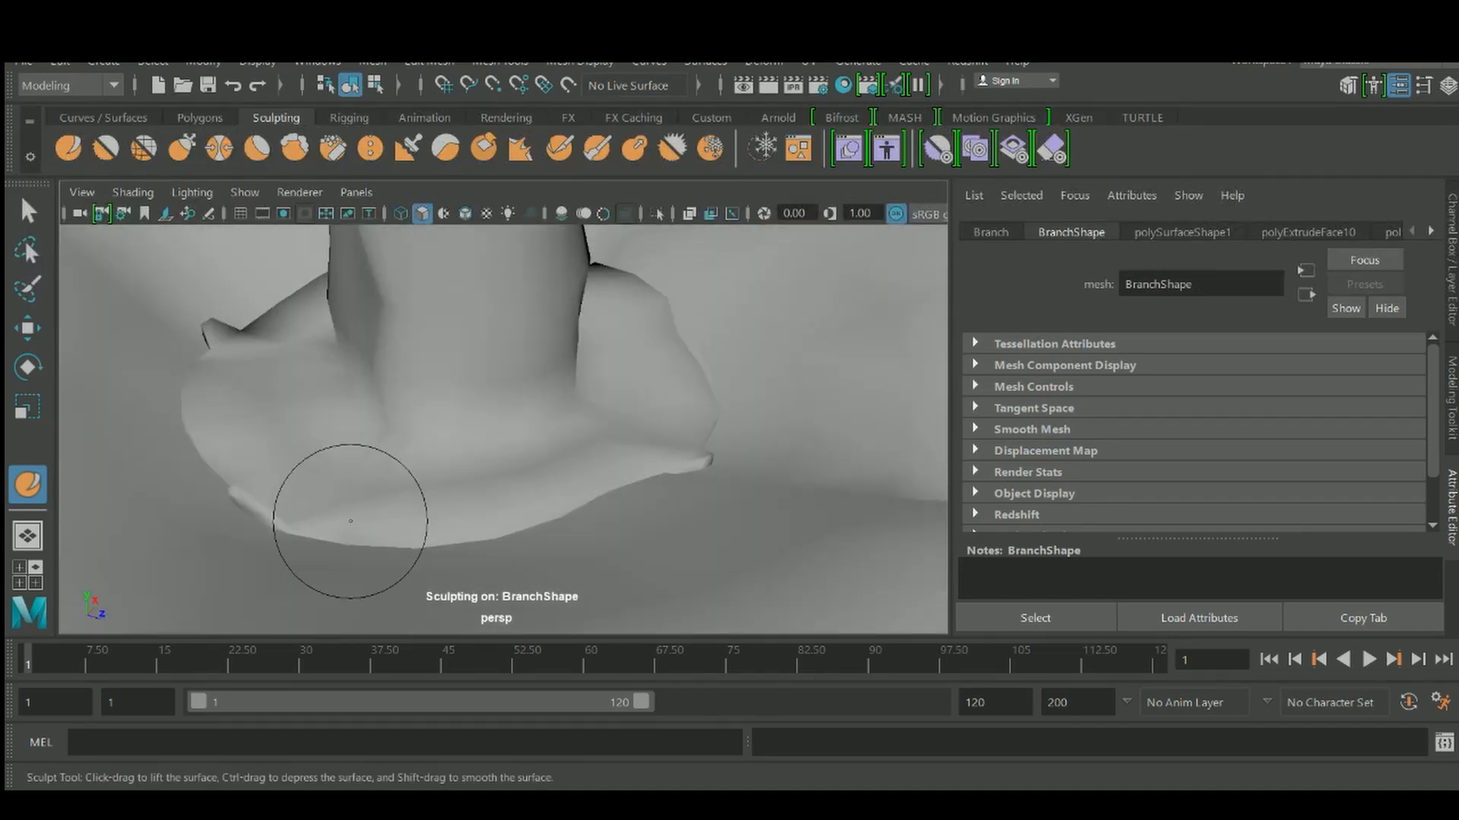
mouse_move(350, 521)
alt+mouse_down()
mouse_move(471, 459)
mouse_move(440, 489)
alt+mouse_up()
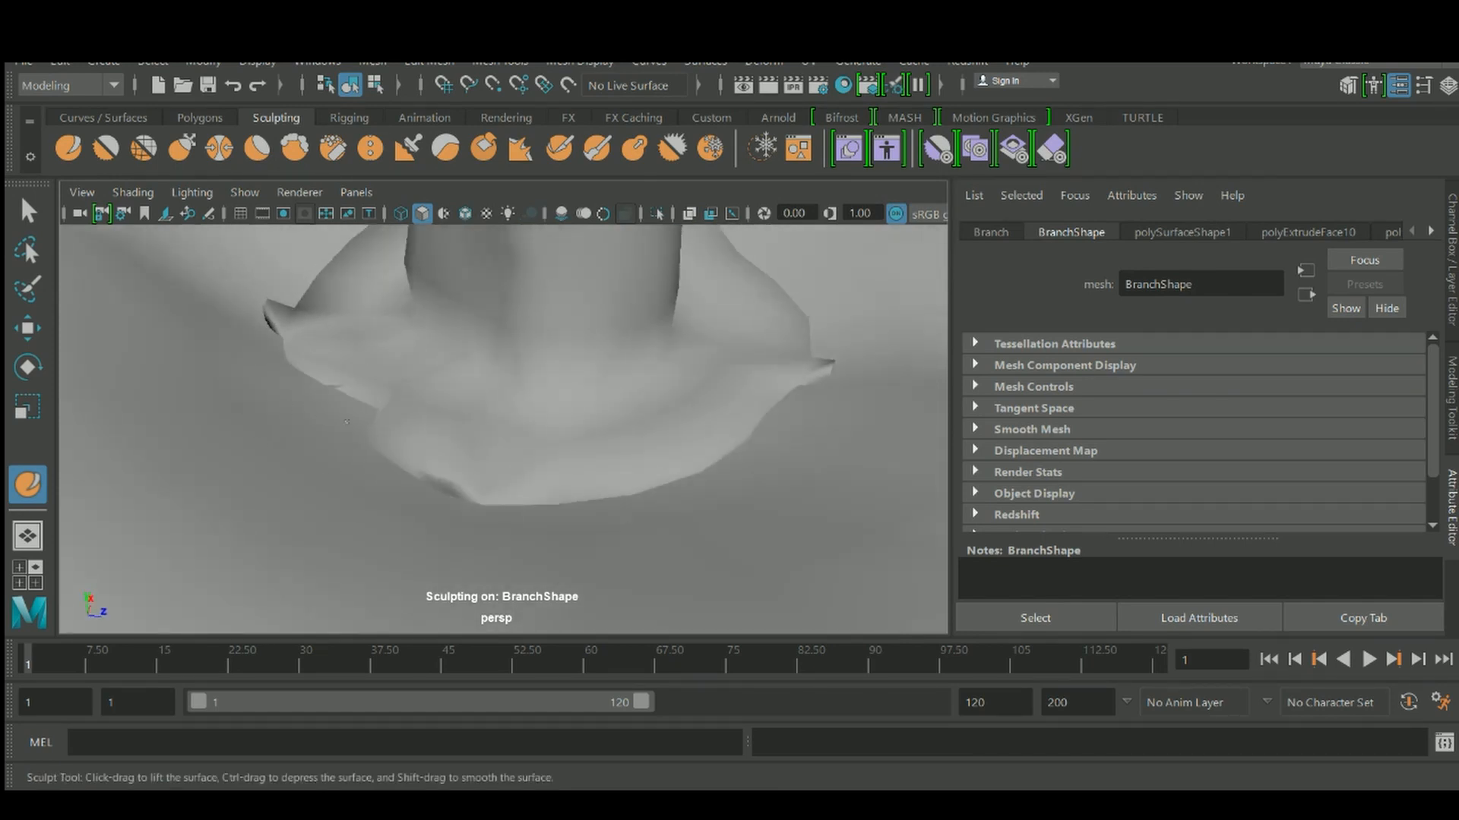
alt+drag(309, 435, 368, 433)
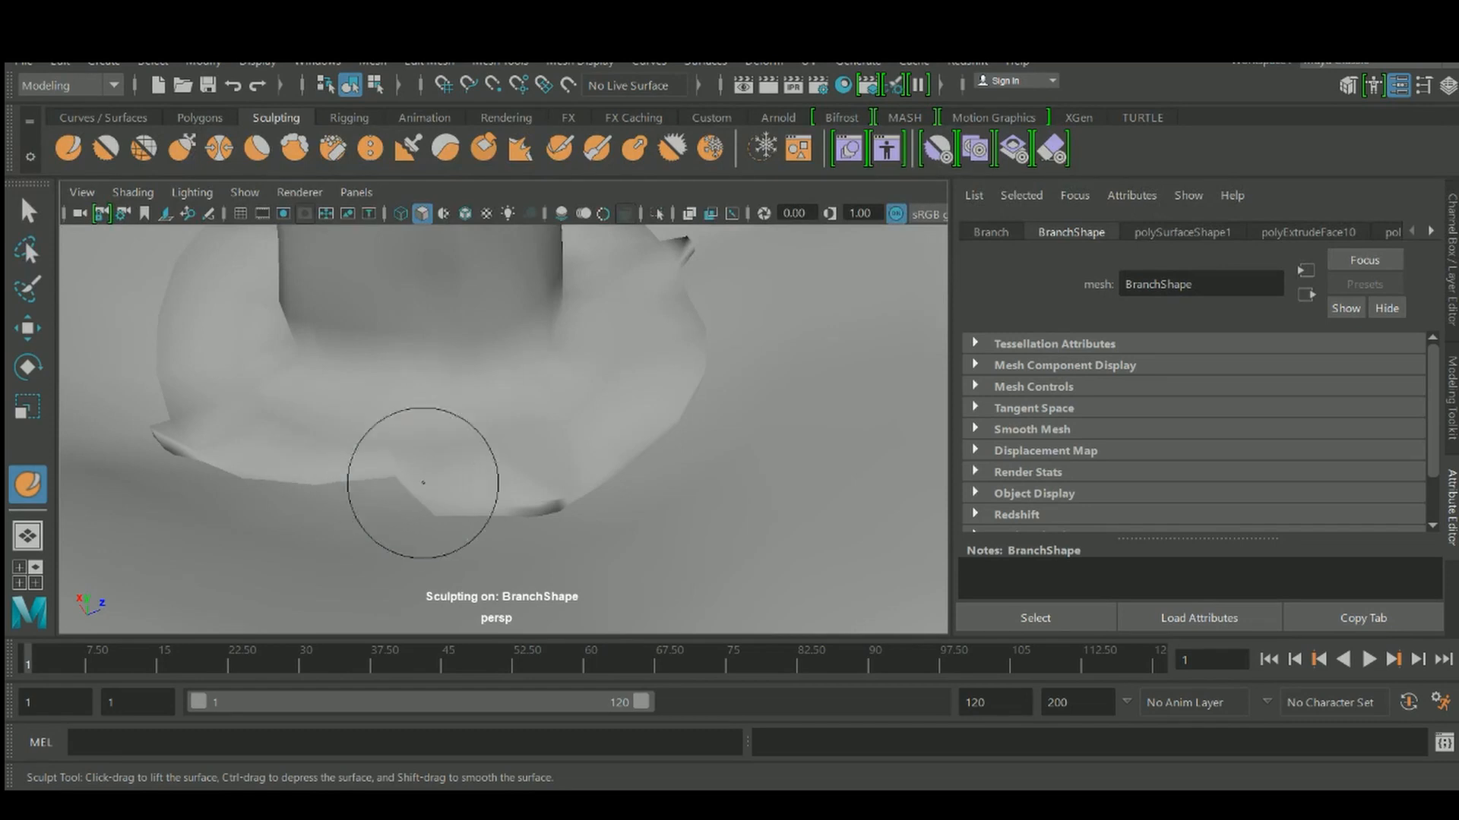
alt+drag(331, 482, 380, 417)
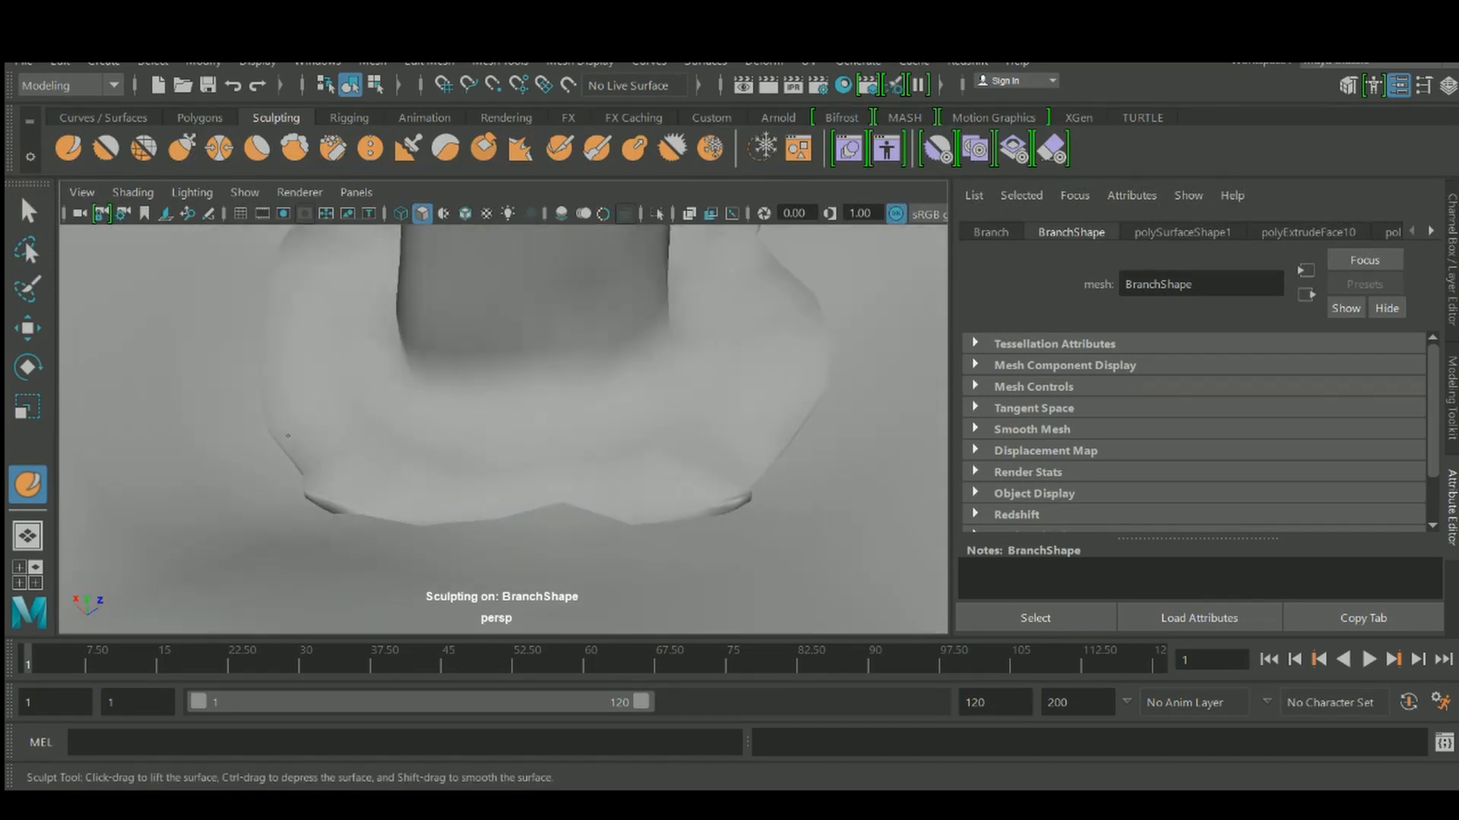
Try to sculpt a deeper indentation into the rim edge between two tips and undo the stroke
mouse_move(295, 465)
alt+mouse_down()
mouse_move(299, 482)
mouse_move(308, 448)
alt+mouse_up()
alt+drag(350, 387, 326, 422)
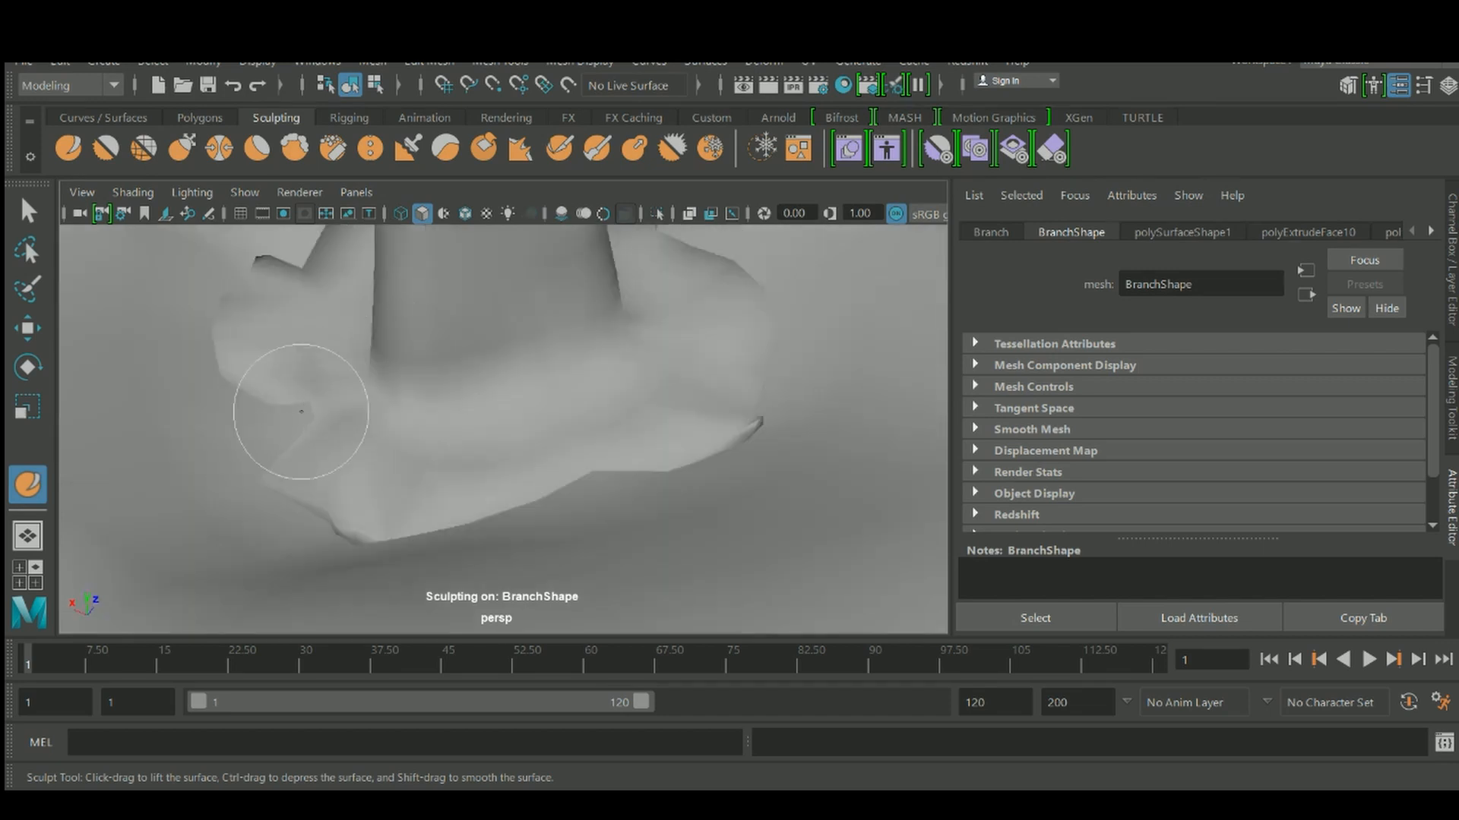
key(ctrl+z)
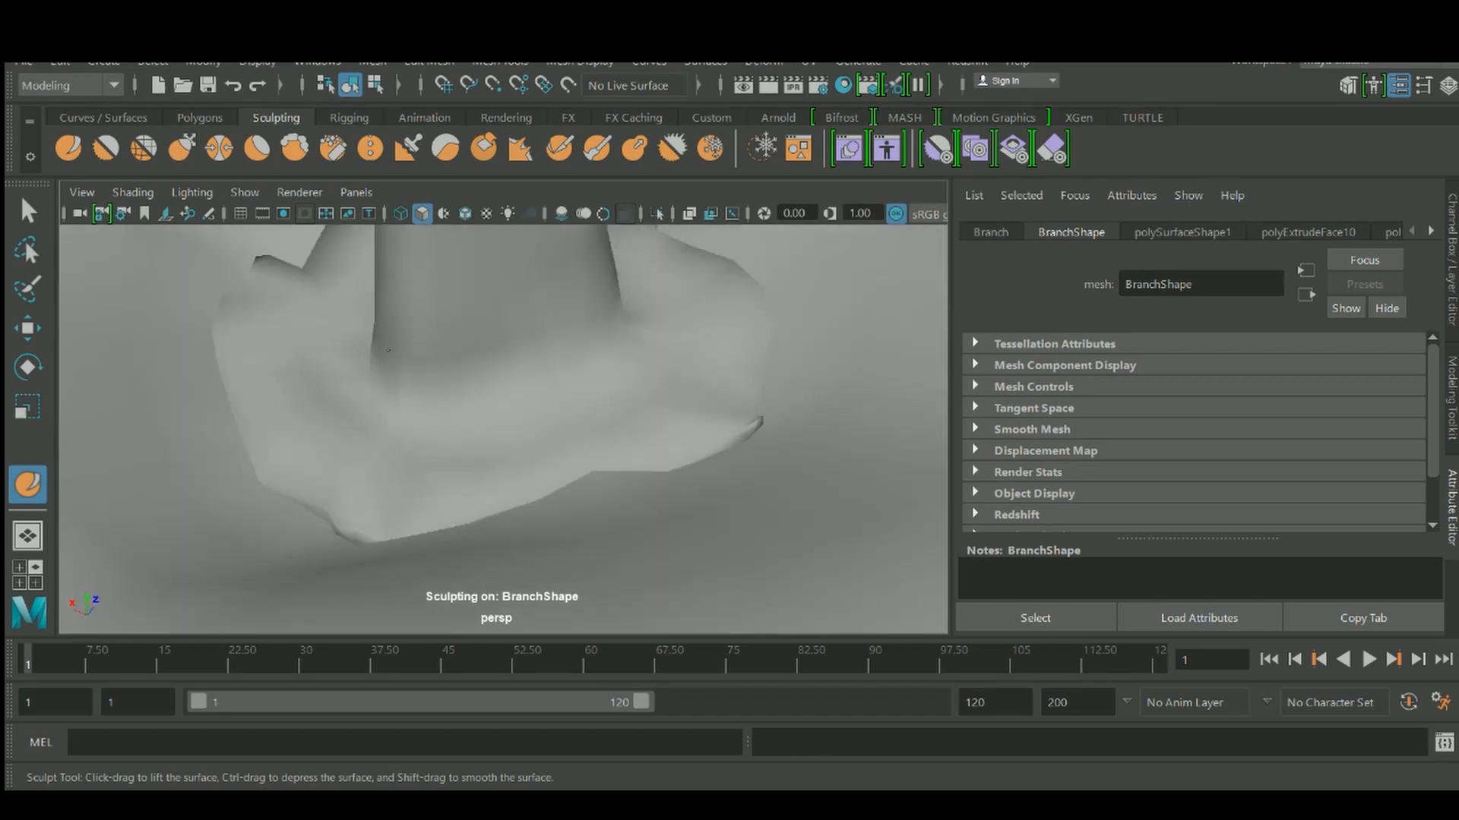
Leave the Sculpt tool and clear the selection with the whole pepper and its stem in view
alt+right_drag(449, 303, 514, 421)
alt+drag(514, 420, 523, 369)
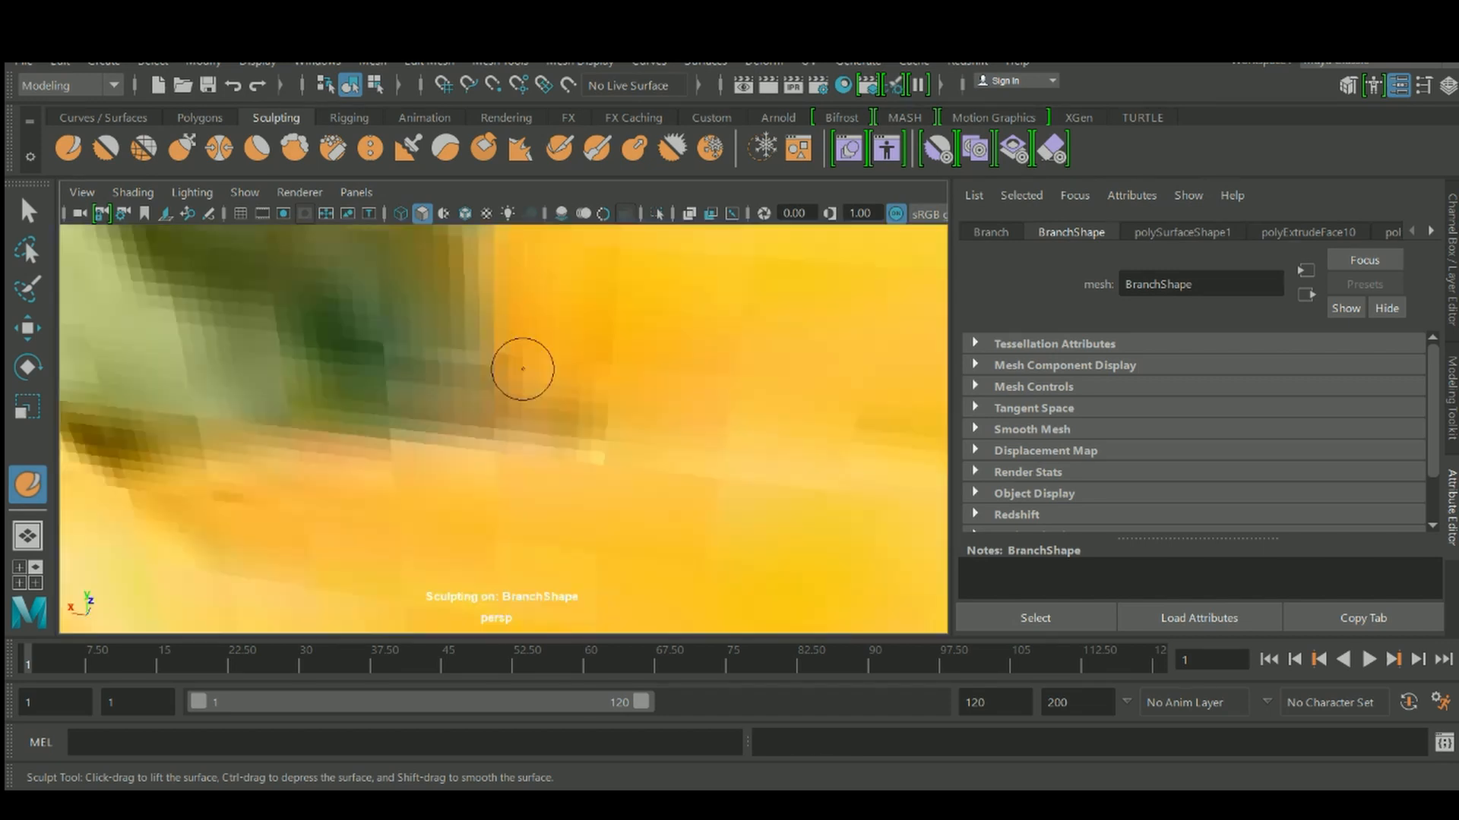
alt+right_drag(509, 387, 478, 411)
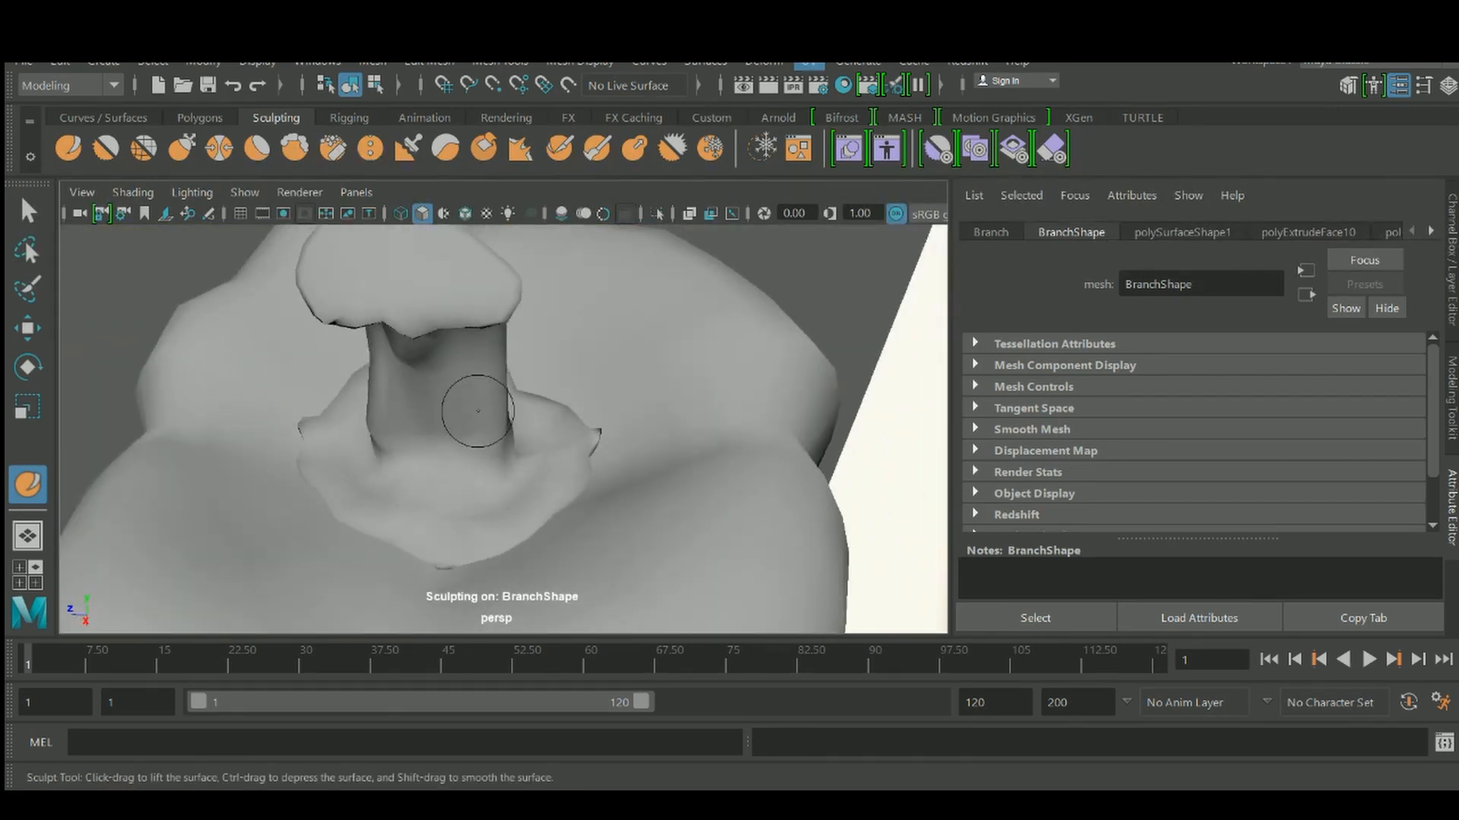
alt+drag(478, 411, 502, 316)
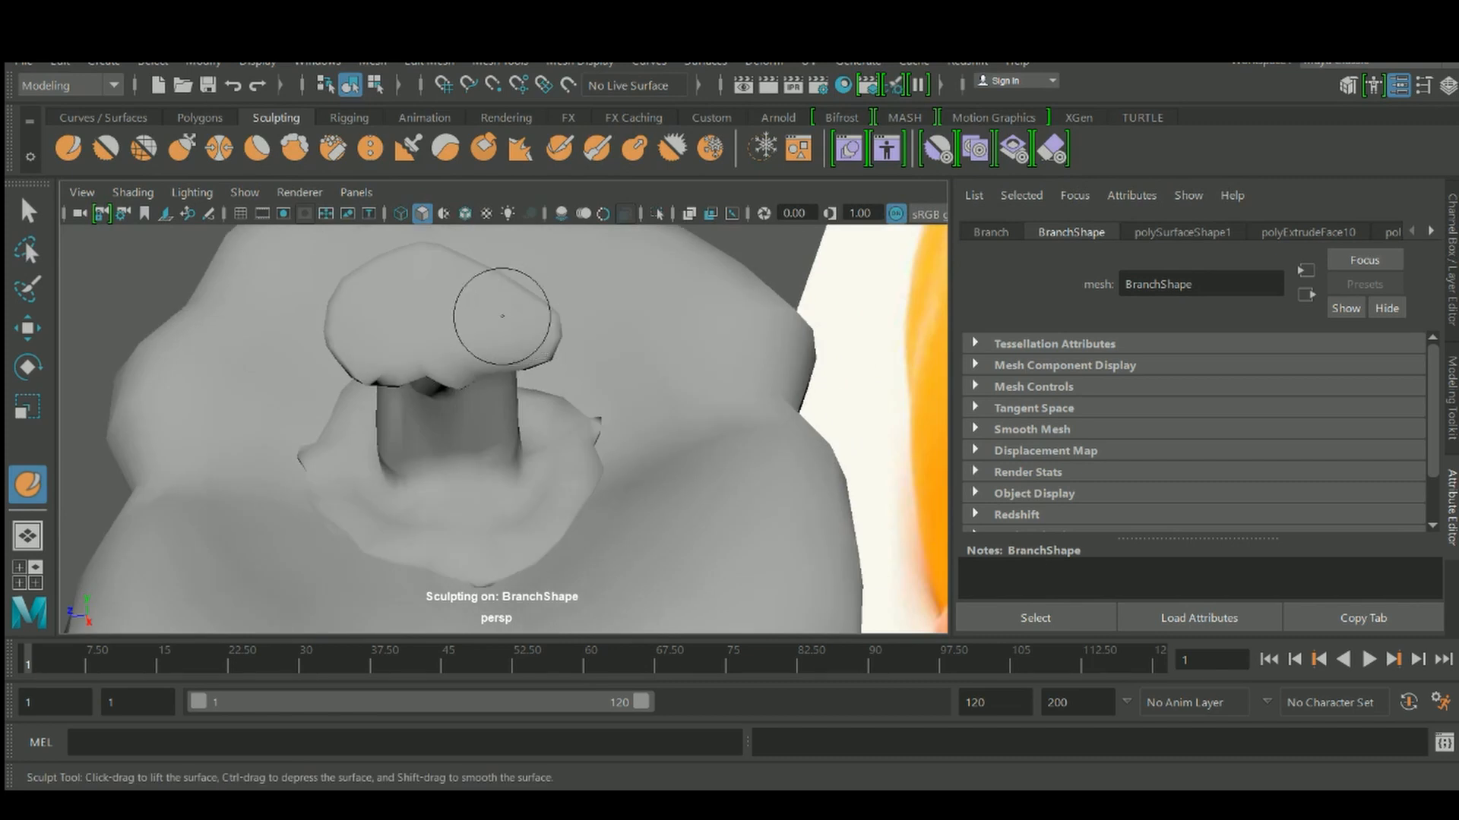
alt+right_drag(428, 324, 357, 327)
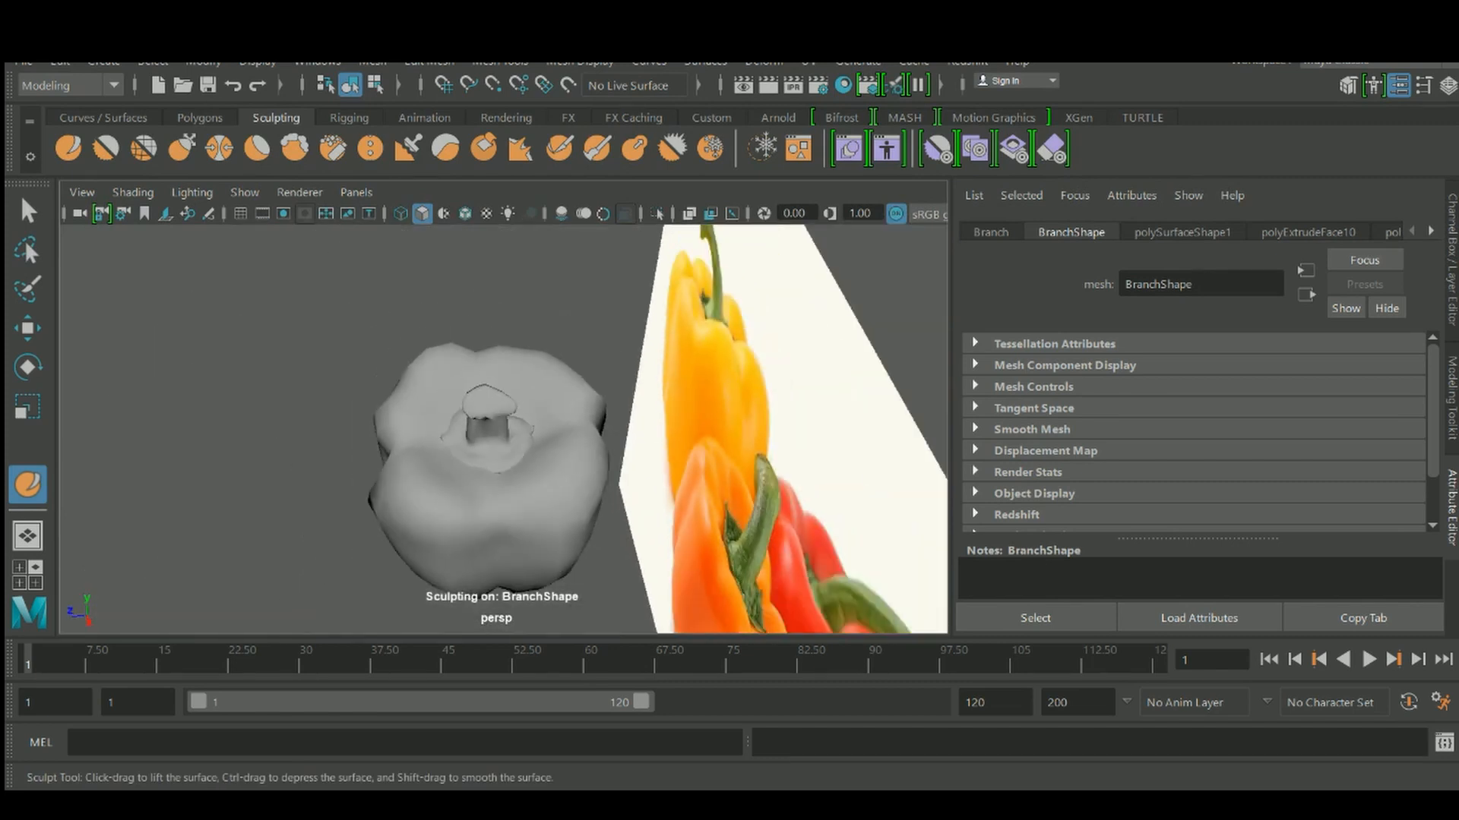
mouse_move(357, 327)
alt+mouse_down()
mouse_move(637, 429)
mouse_move(578, 425)
alt+mouse_up()
key(q)
click(525, 517)
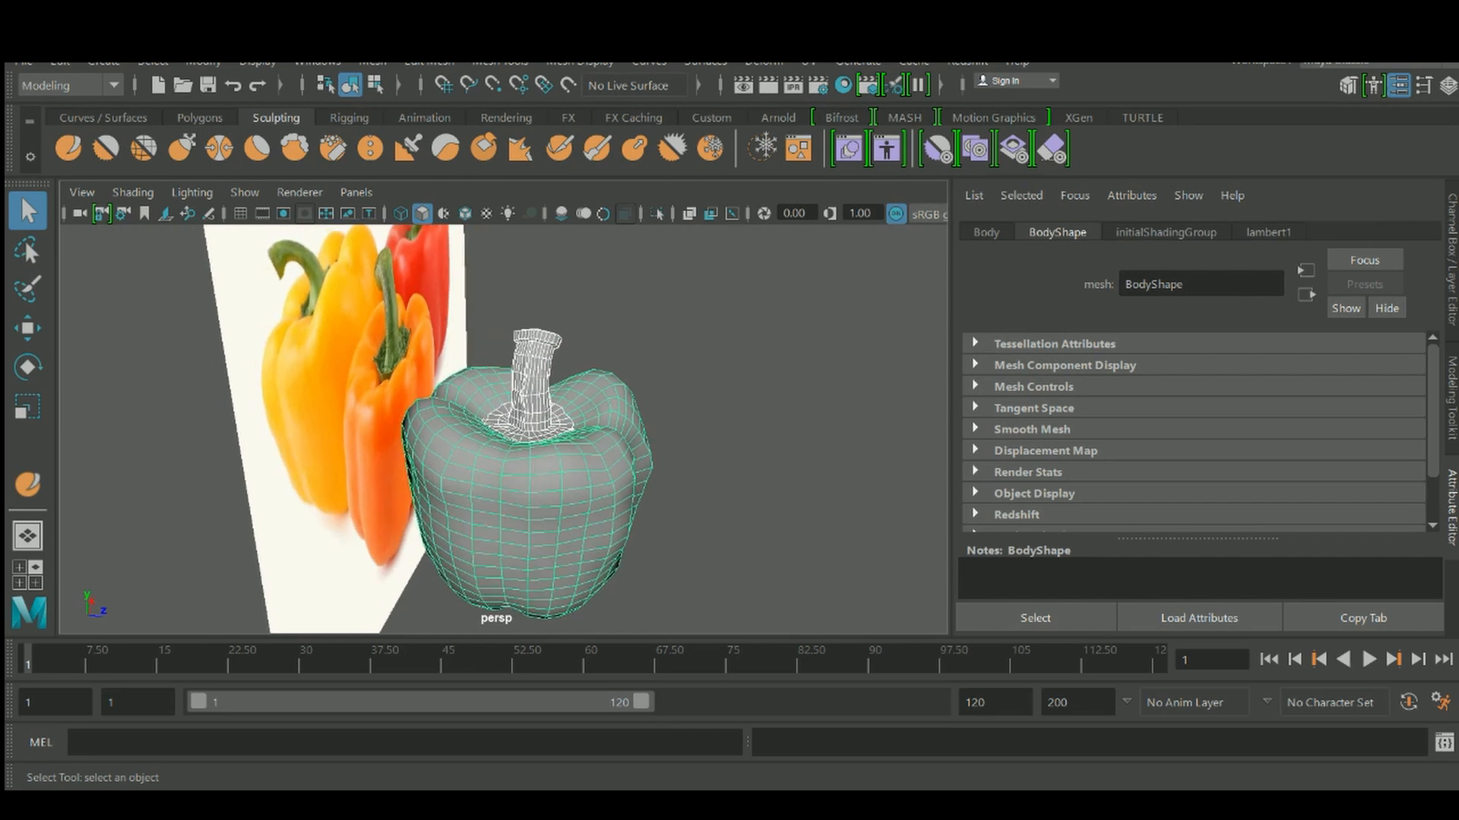
click(760, 456)
mouse_move(760, 456)
alt+mouse_down()
mouse_move(532, 459)
mouse_move(562, 459)
mouse_move(547, 459)
alt+mouse_up()
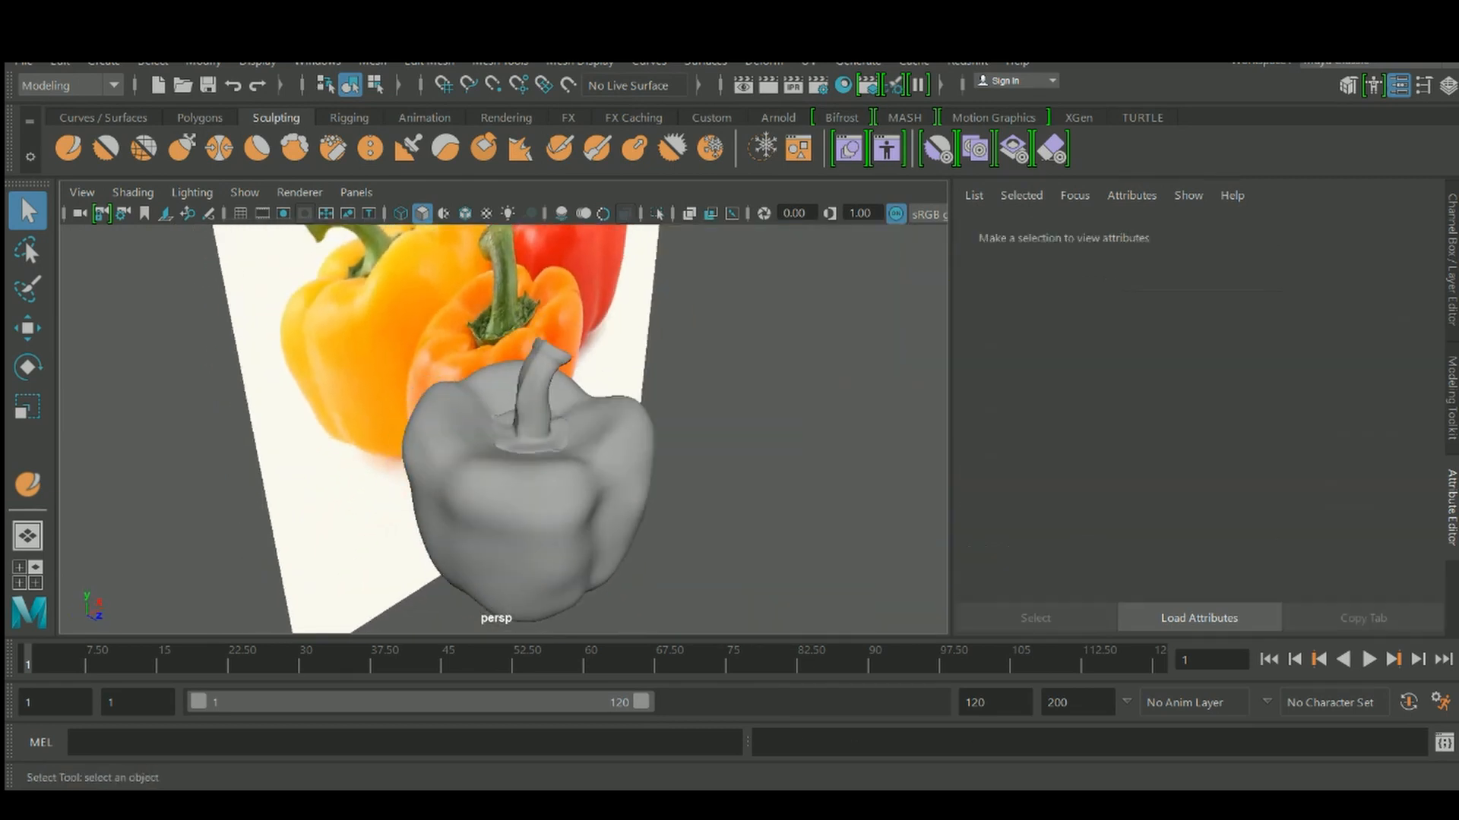
click(342, 494)
scroll(547, 459, down, 5)
key(w)
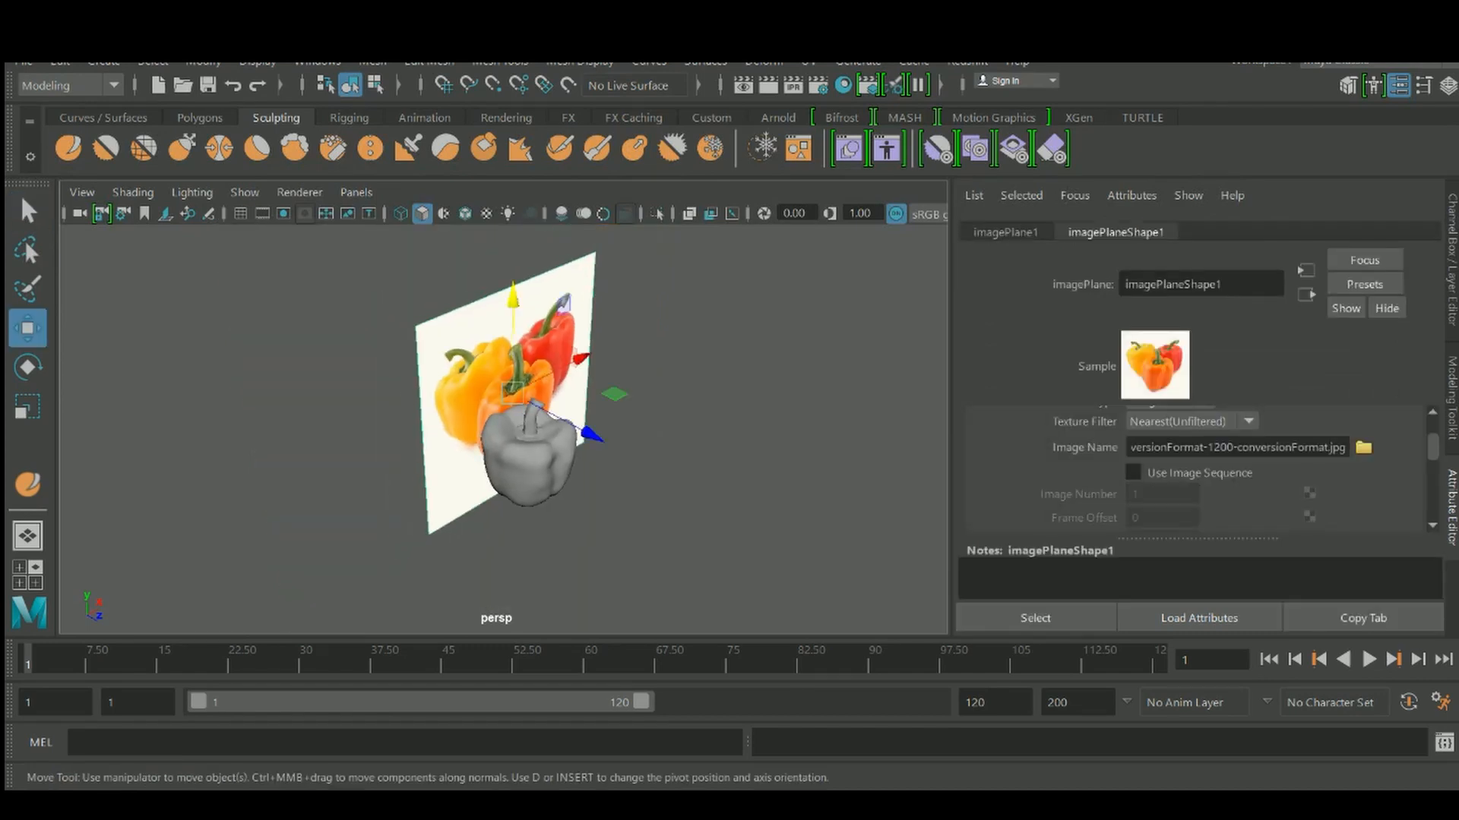
key(q)
scroll(494, 410, up, 5)
scroll(501, 426, up, 5)
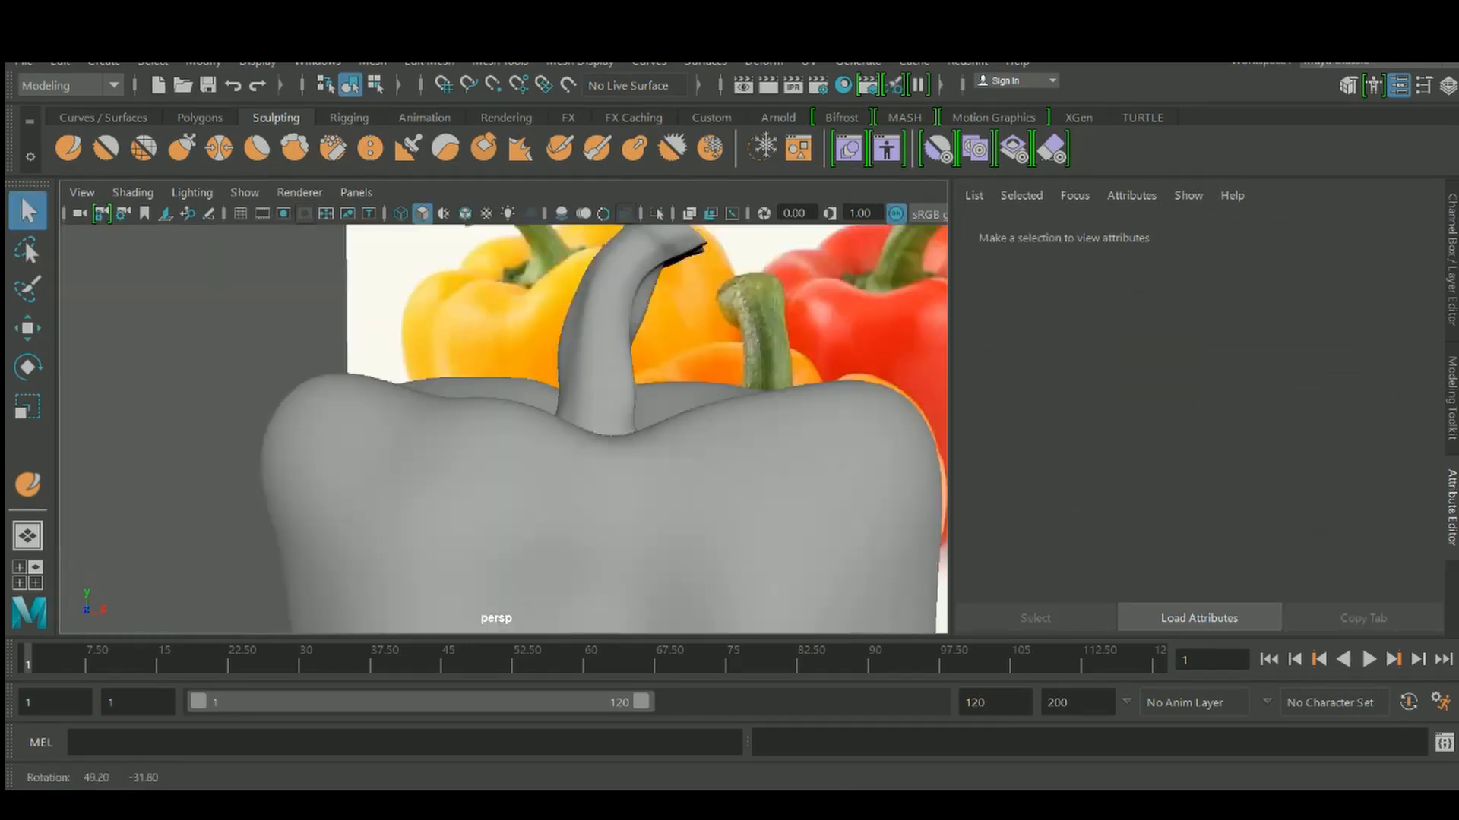
Examine the finished pepper against the reference photo from several angles and distances, with nothing selected
mouse_move(502, 425)
alt+mouse_down()
mouse_move(455, 425)
mouse_move(517, 427)
mouse_move(380, 441)
mouse_move(654, 420)
mouse_move(517, 428)
alt+mouse_up()
scroll(502, 425, down, 6)
click(586, 375)
scroll(570, 471, up, 2)
click(798, 342)
scroll(501, 425, down, 4)
scroll(502, 425, up, 3)
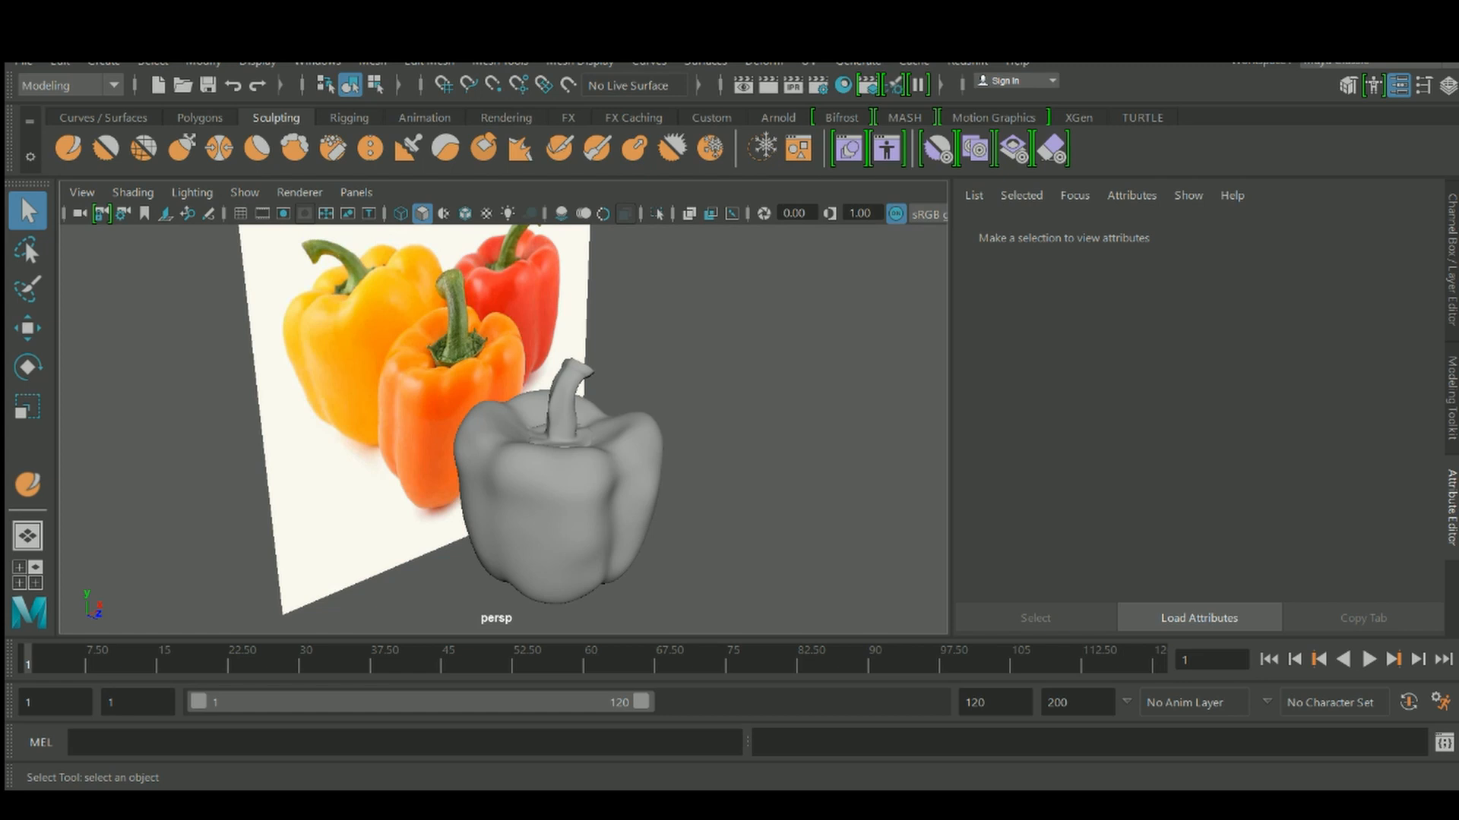
alt+drag(502, 417, 653, 414)
alt+right_drag(502, 418, 577, 418)
alt+drag(577, 418, 547, 418)
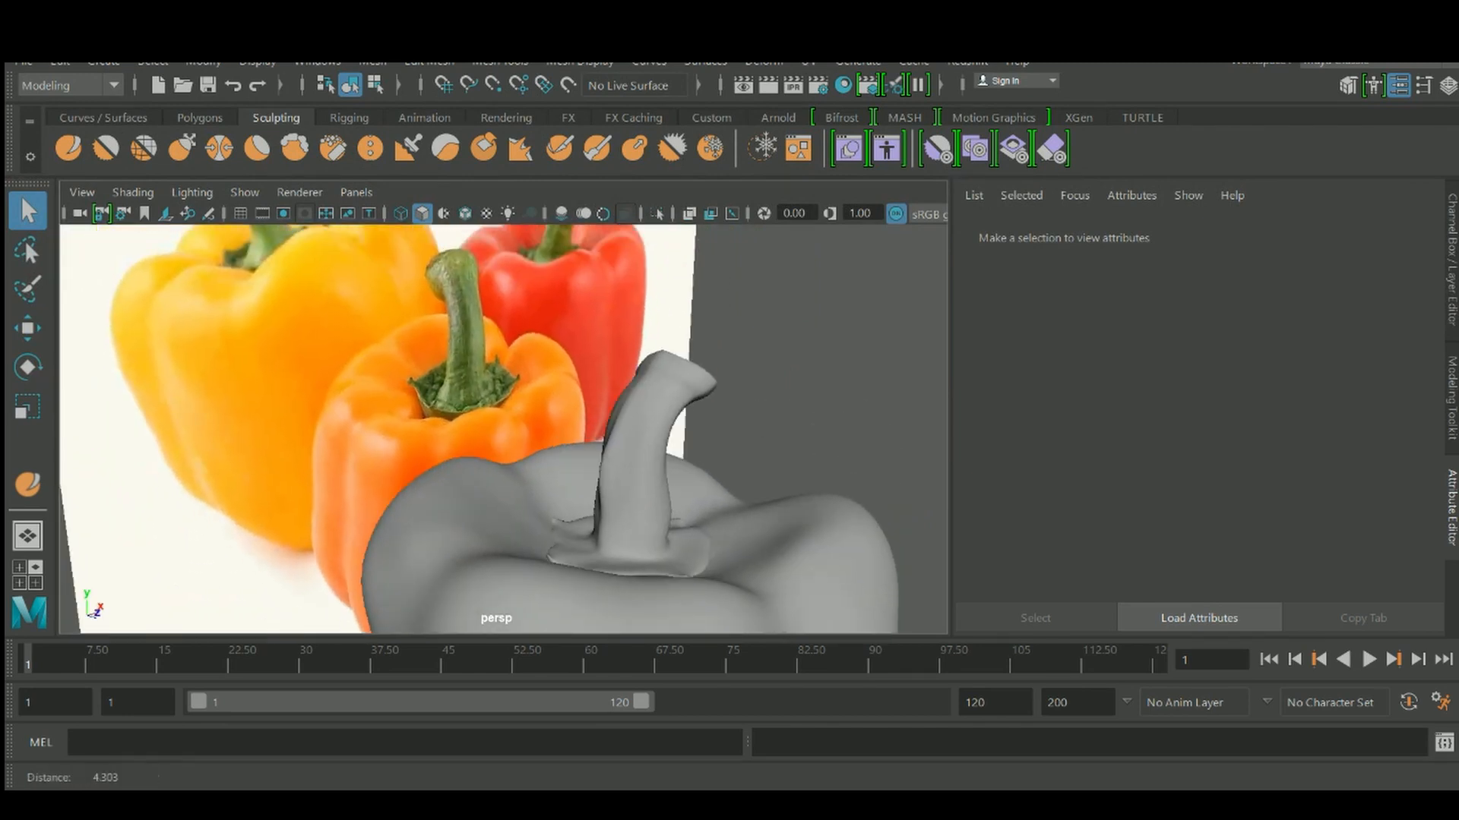
alt+right_drag(547, 417, 426, 418)
alt+drag(501, 418, 479, 418)
alt+right_drag(479, 418, 554, 417)
alt+drag(554, 417, 517, 418)
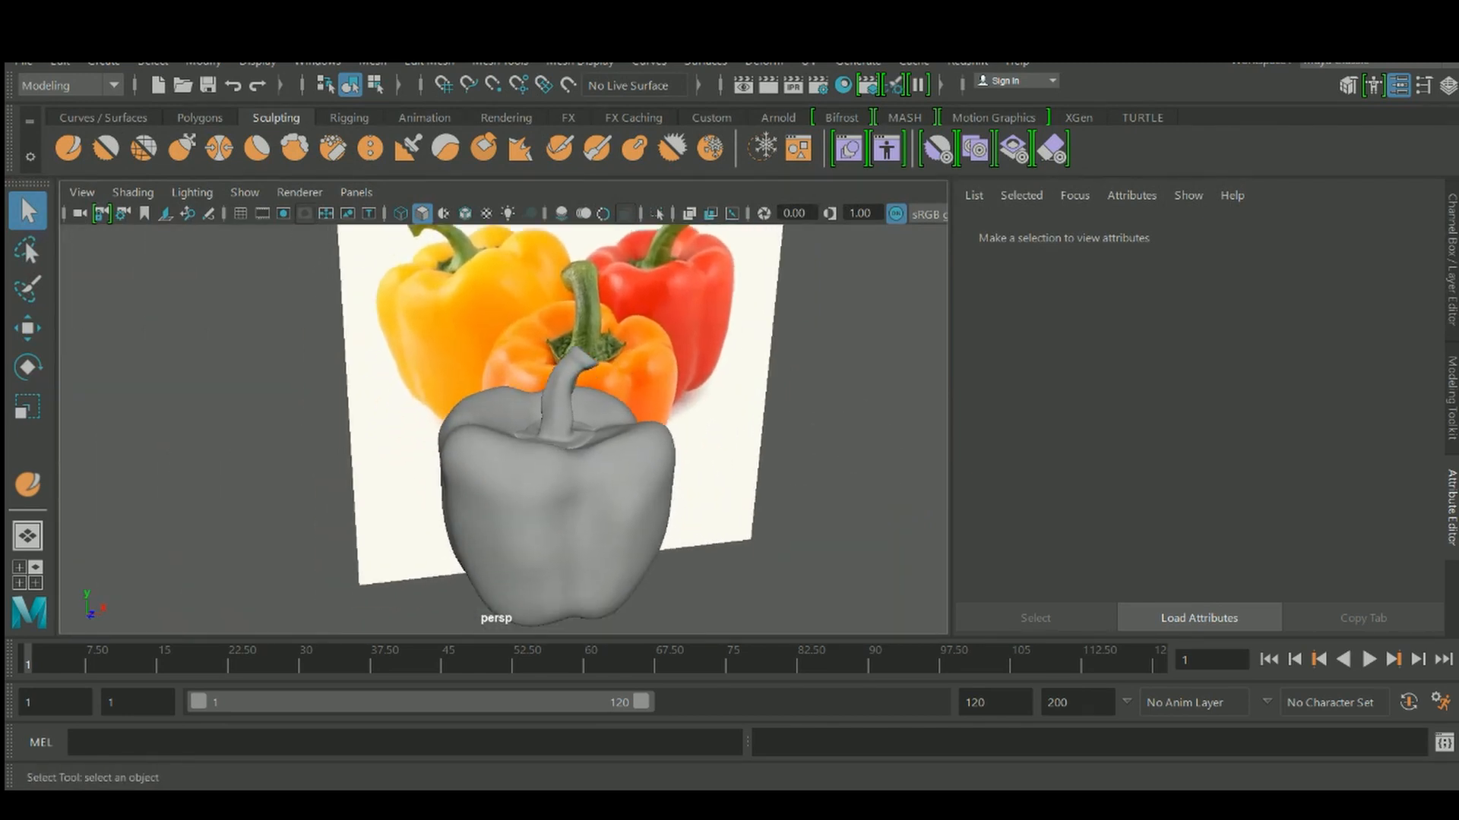
alt+right_drag(517, 418, 578, 418)
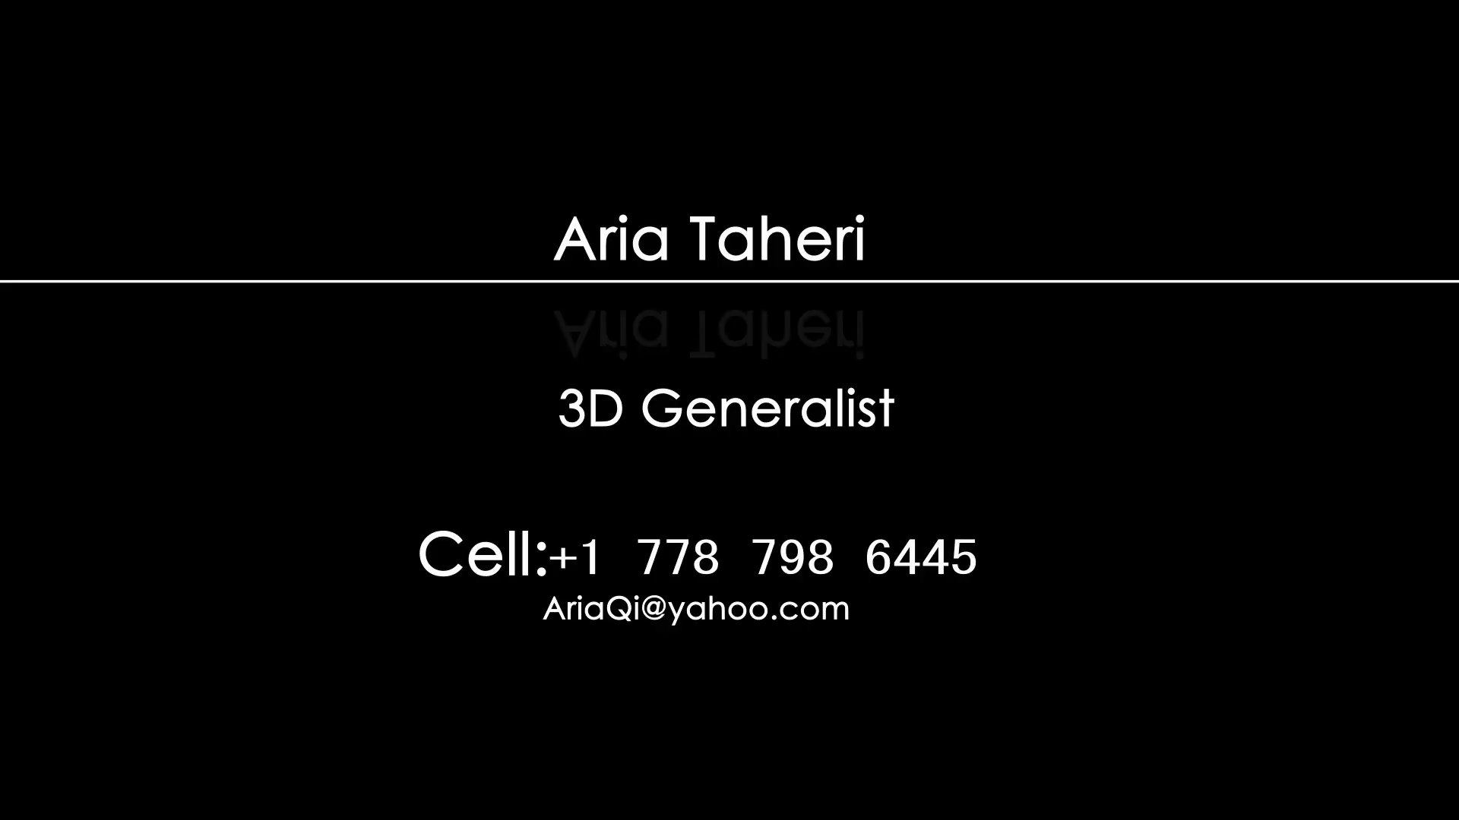